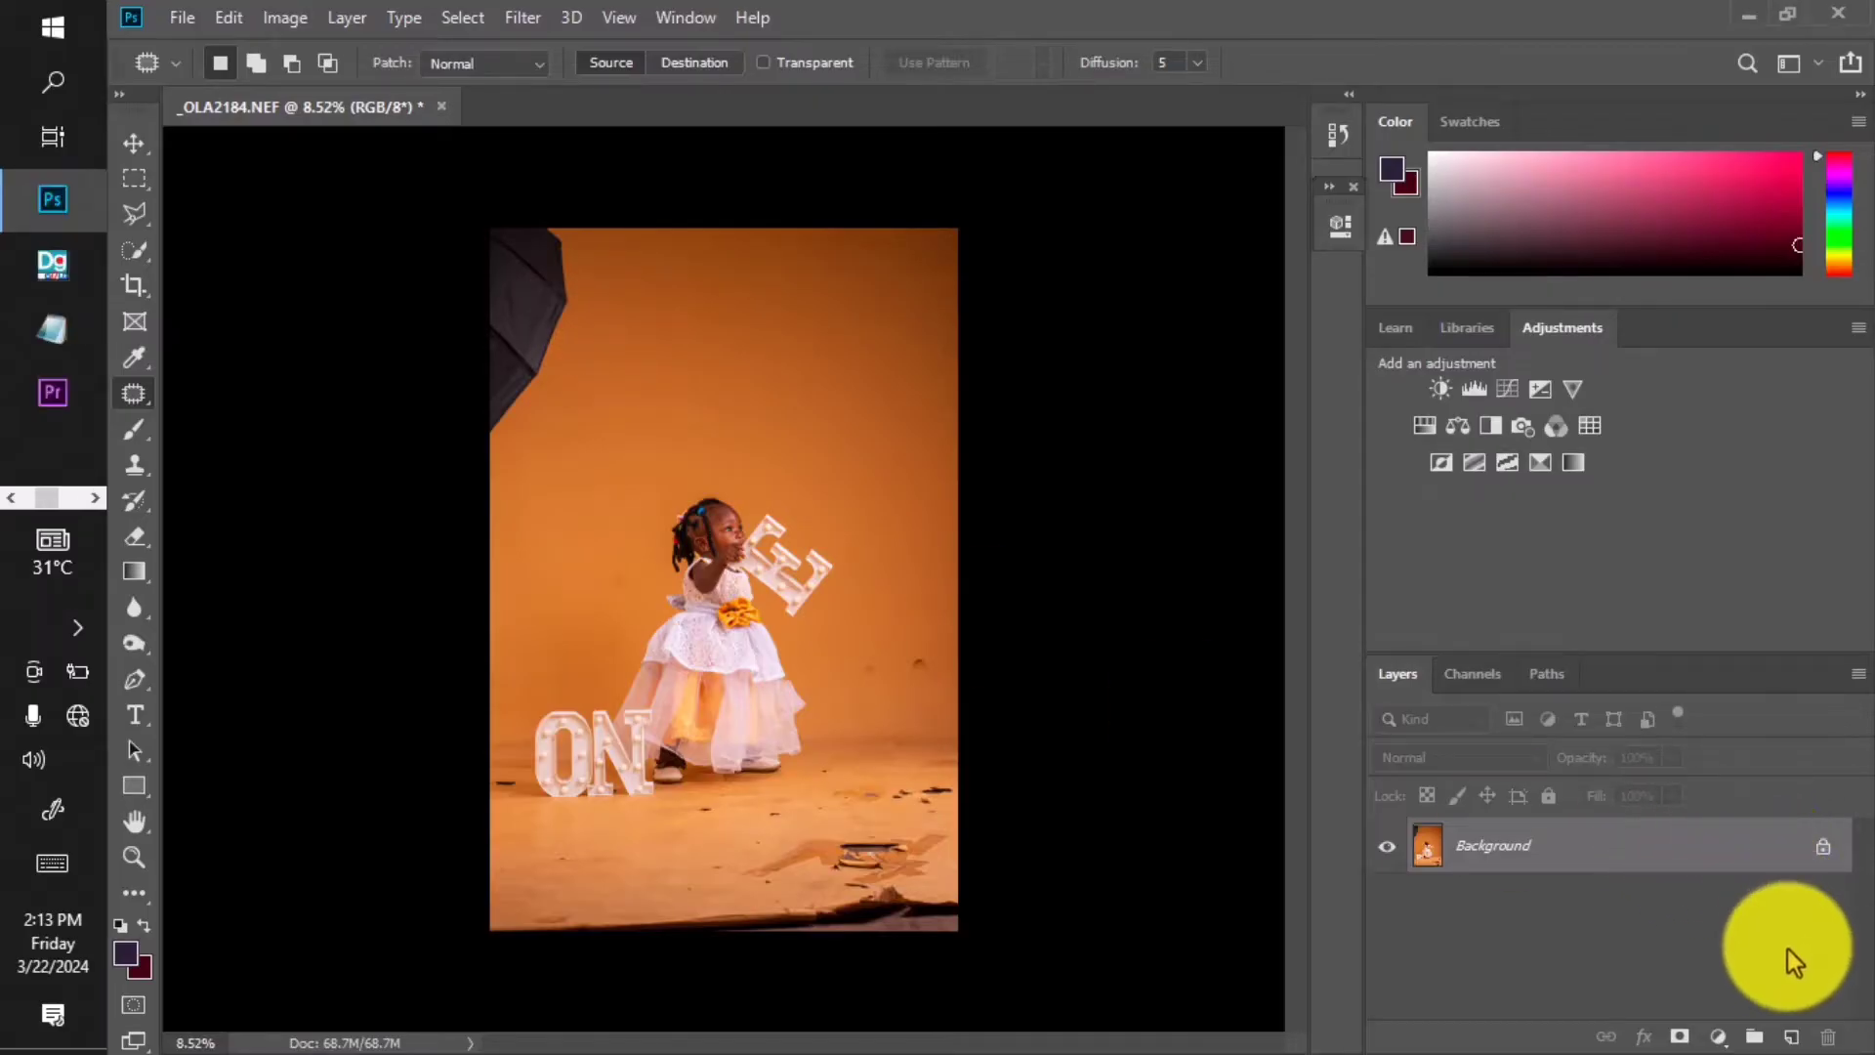
Duplicate the Background layer of the _OLA2184.NEF portrait into a Background copy.
{"action": "left_click_drag", "start_coordinate": [1772, 863], "coordinate": [1791, 1035]}
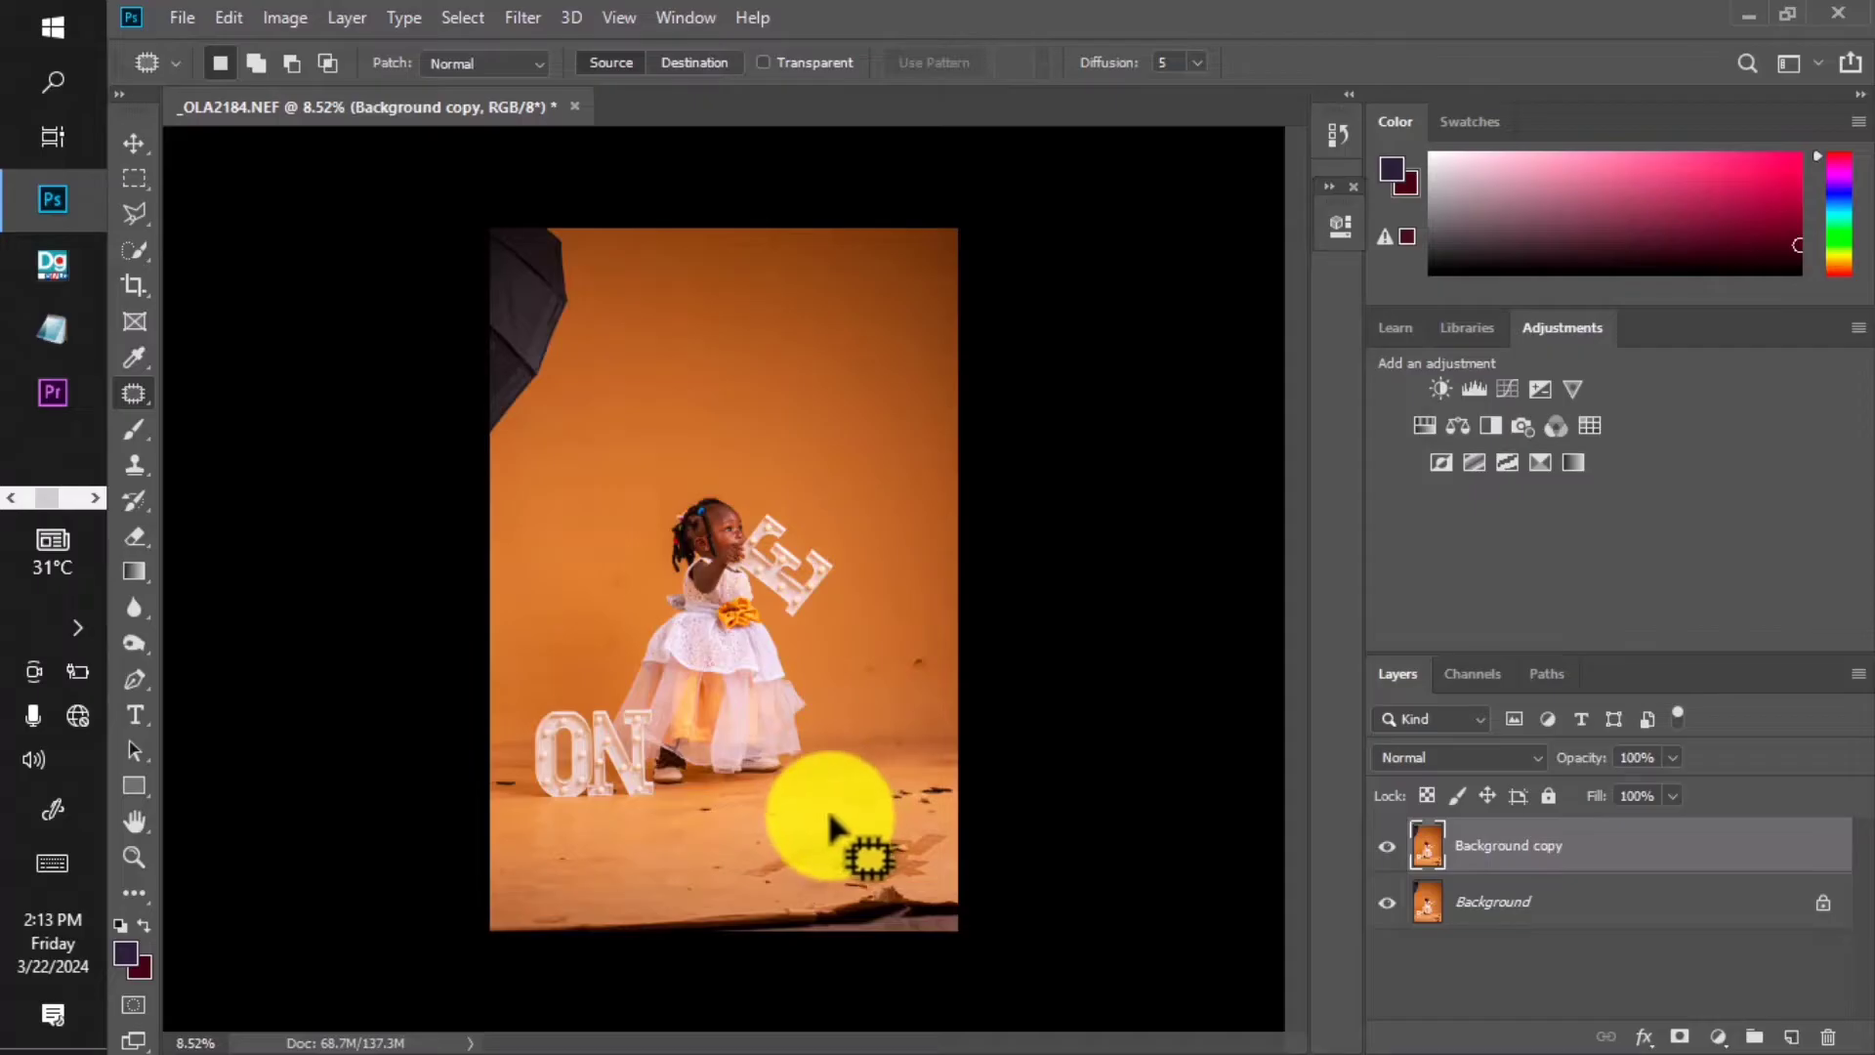
Patch the umbrella out of the top-left corner using nearby orange backdrop.
{"action": "scroll", "coordinate": [835, 830], "scroll_direction": "up", "scroll_amount": 2}
{"action": "scroll", "coordinate": [883, 688], "scroll_direction": "down", "scroll_amount": 3}
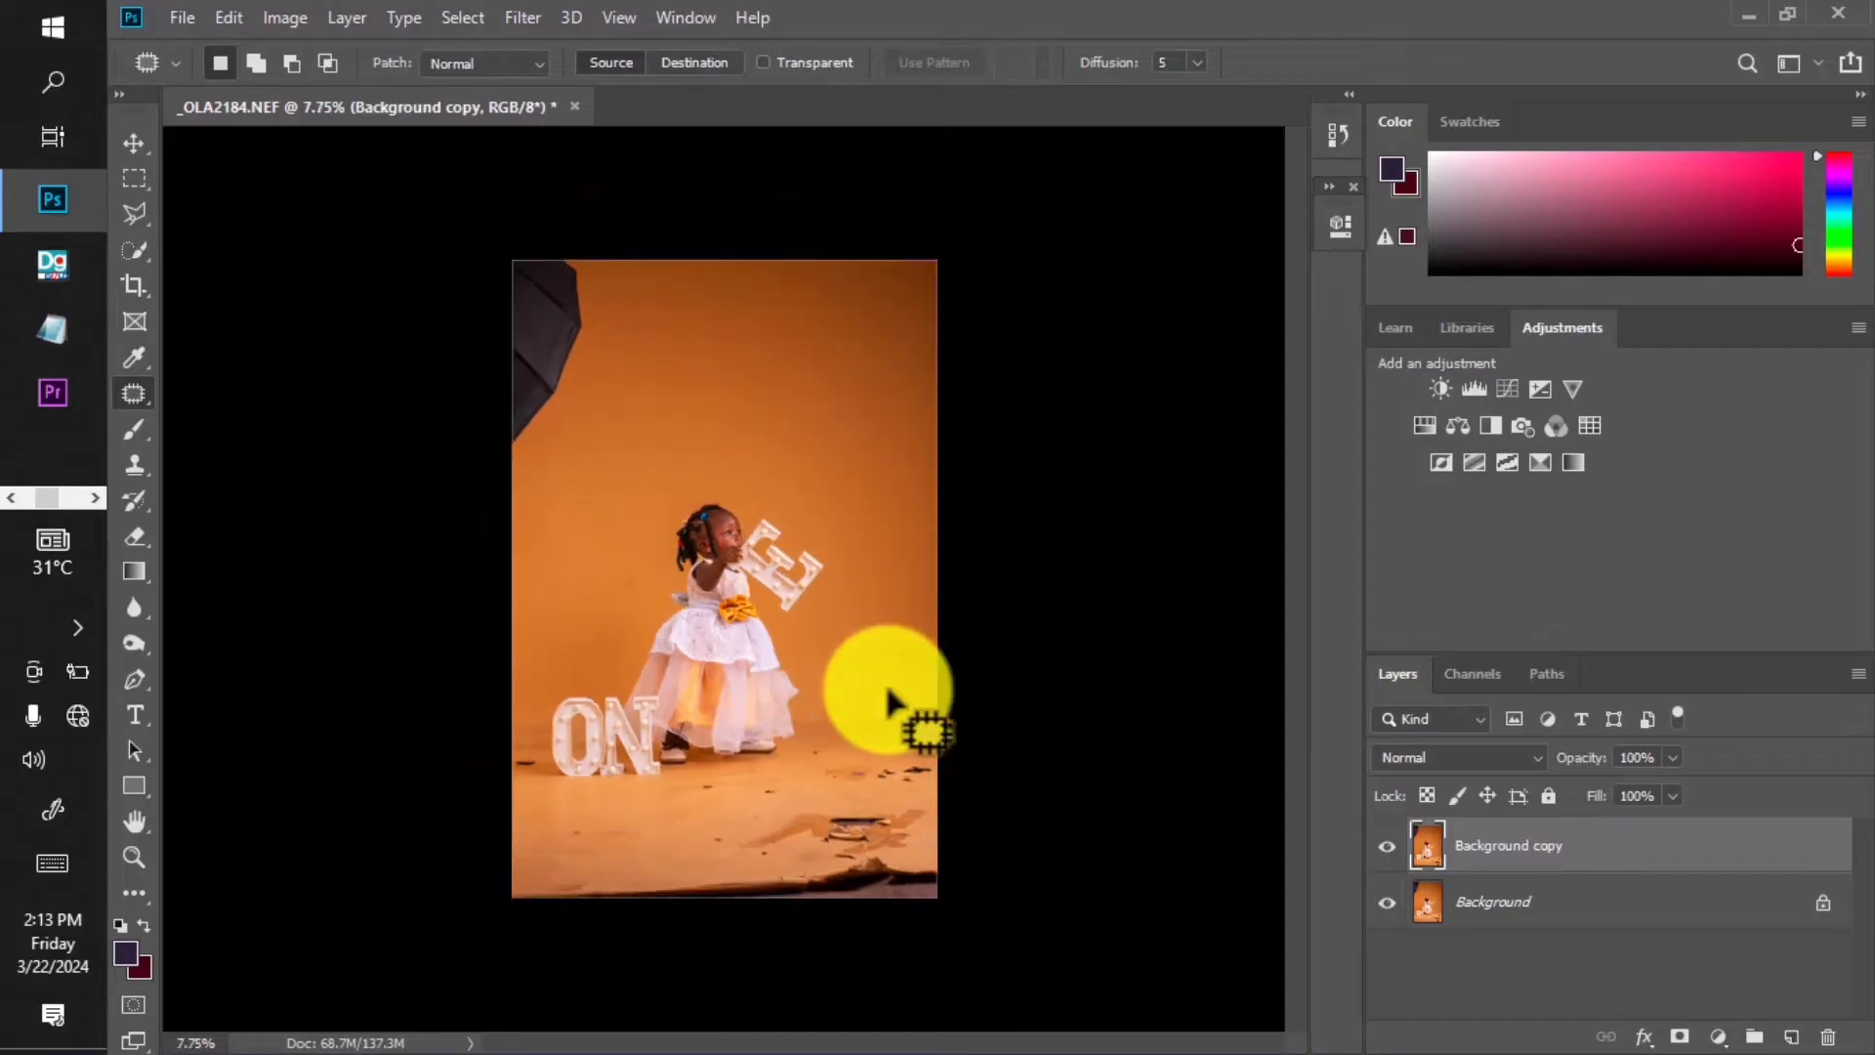
{"action": "mouse_move", "coordinate": [509, 477]}
{"action": "left_mouse_down"}
{"action": "mouse_move", "coordinate": [477, 225]}
{"action": "mouse_move", "coordinate": [594, 247]}
{"action": "left_mouse_up"}
{"action": "left_click_drag", "start_coordinate": [551, 357], "coordinate": [642, 372]}
{"action": "key", "text": "ctrl+d"}
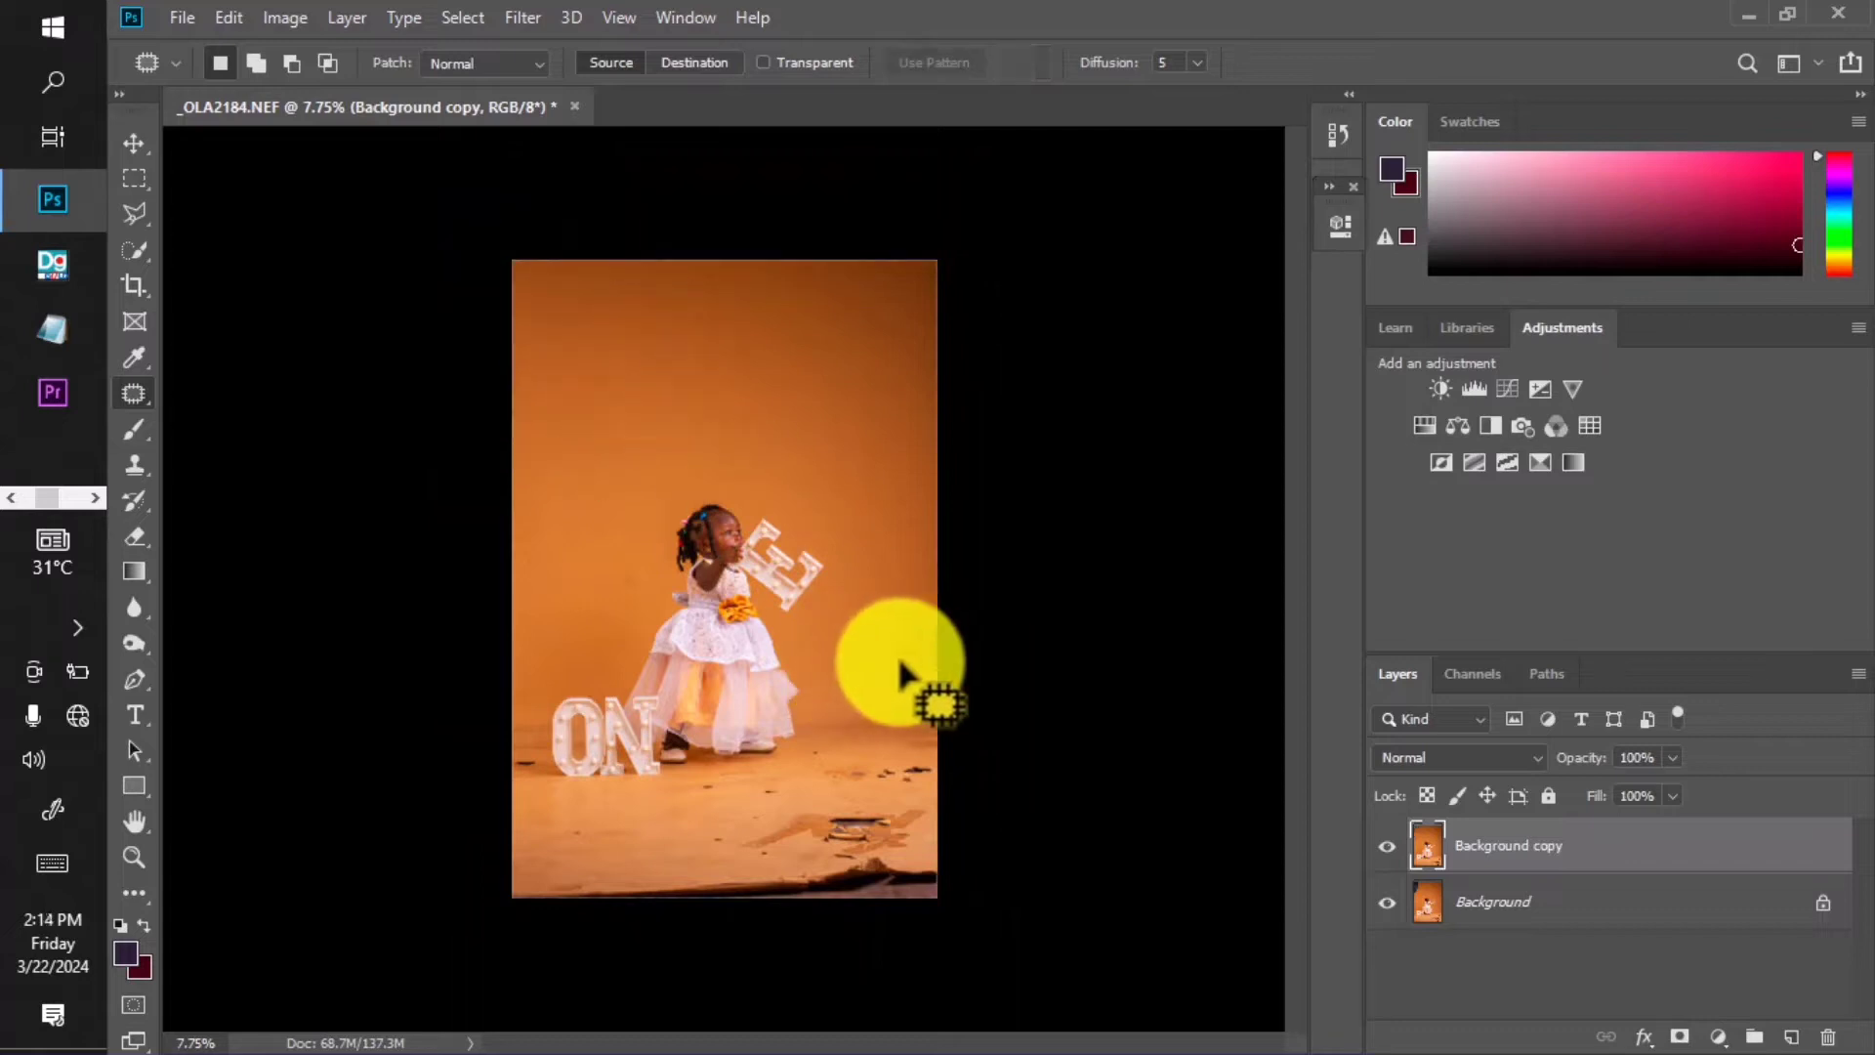
Patch out small floor blemishes with clean floor after fitting the photo to the view.
{"action": "mouse_move", "coordinate": [897, 662]}
{"action": "left_mouse_down"}
{"action": "mouse_move", "coordinate": [893, 644]}
{"action": "mouse_move", "coordinate": [898, 662]}
{"action": "mouse_move", "coordinate": [863, 653]}
{"action": "left_mouse_up"}
{"action": "key", "text": "ctrl+d"}
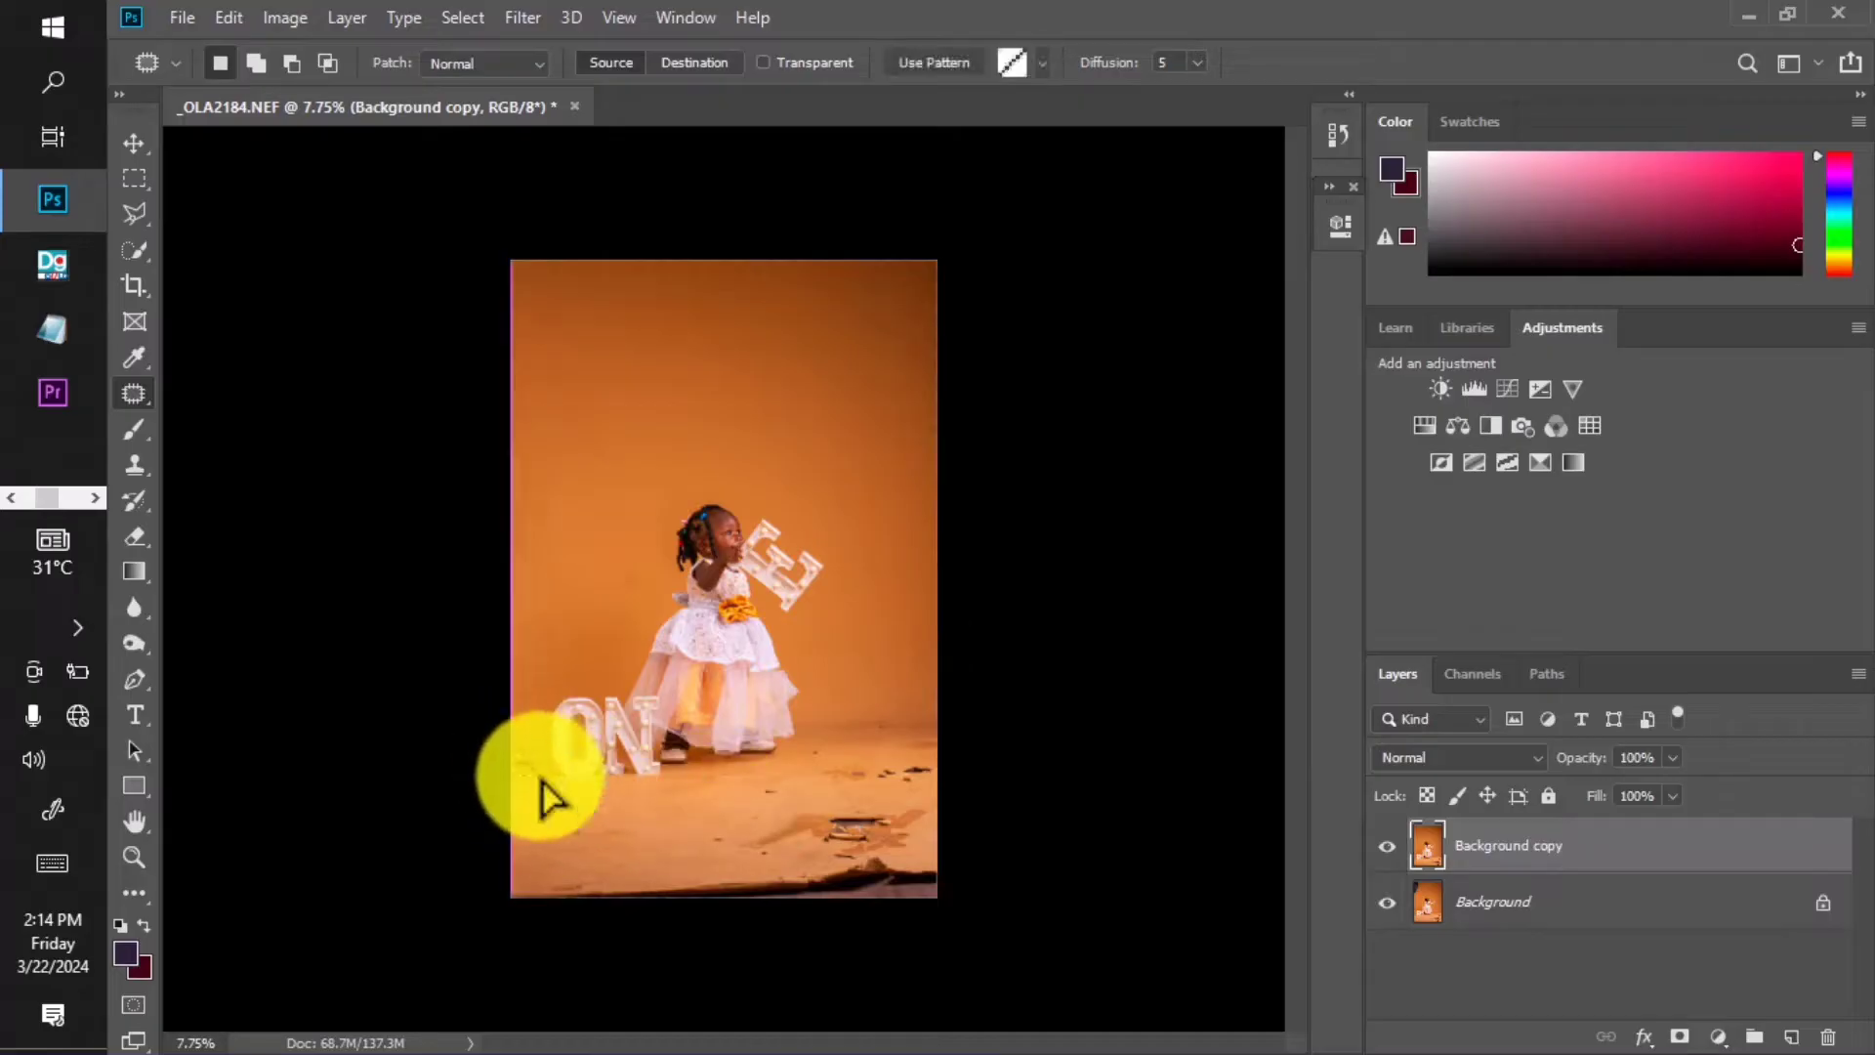
{"action": "key", "text": "ctrl+0"}
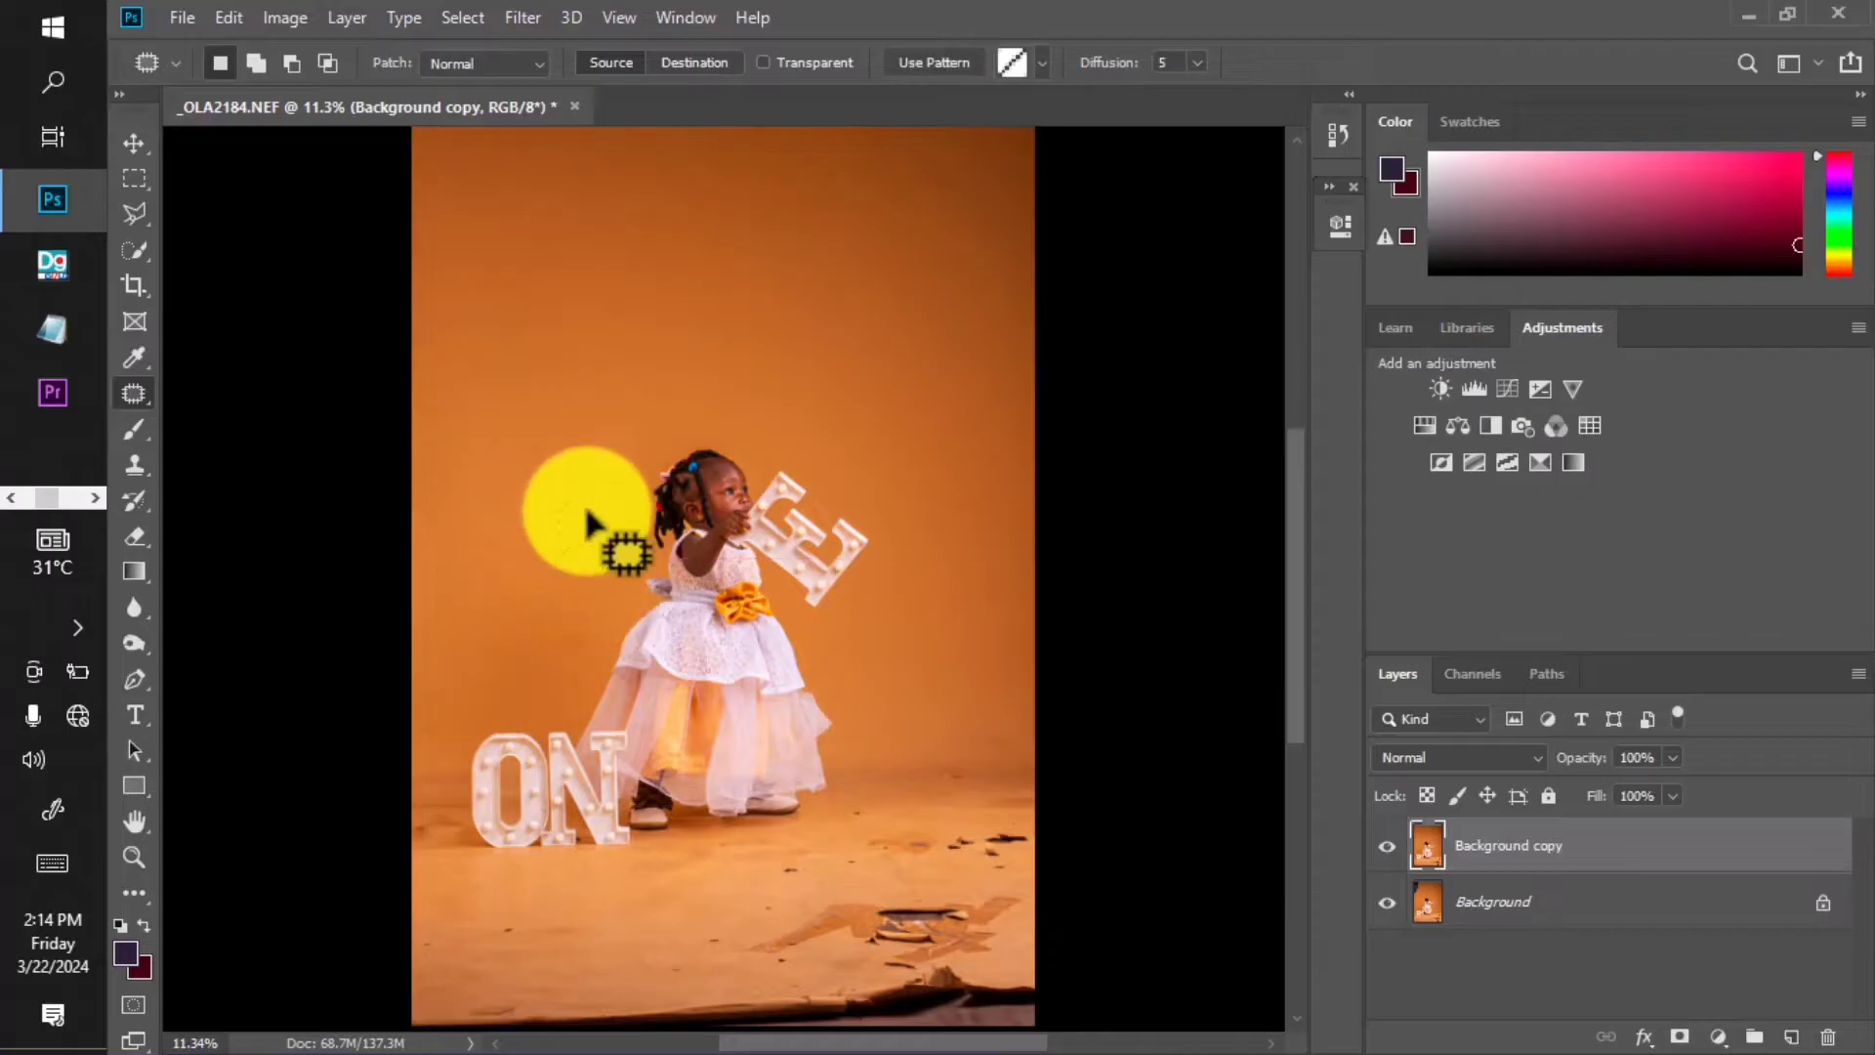
{"action": "left_click_drag", "start_coordinate": [615, 690], "coordinate": [636, 460]}
{"action": "left_click_drag", "start_coordinate": [521, 716], "coordinate": [539, 701]}
{"action": "left_click_drag", "start_coordinate": [529, 701], "coordinate": [615, 703]}
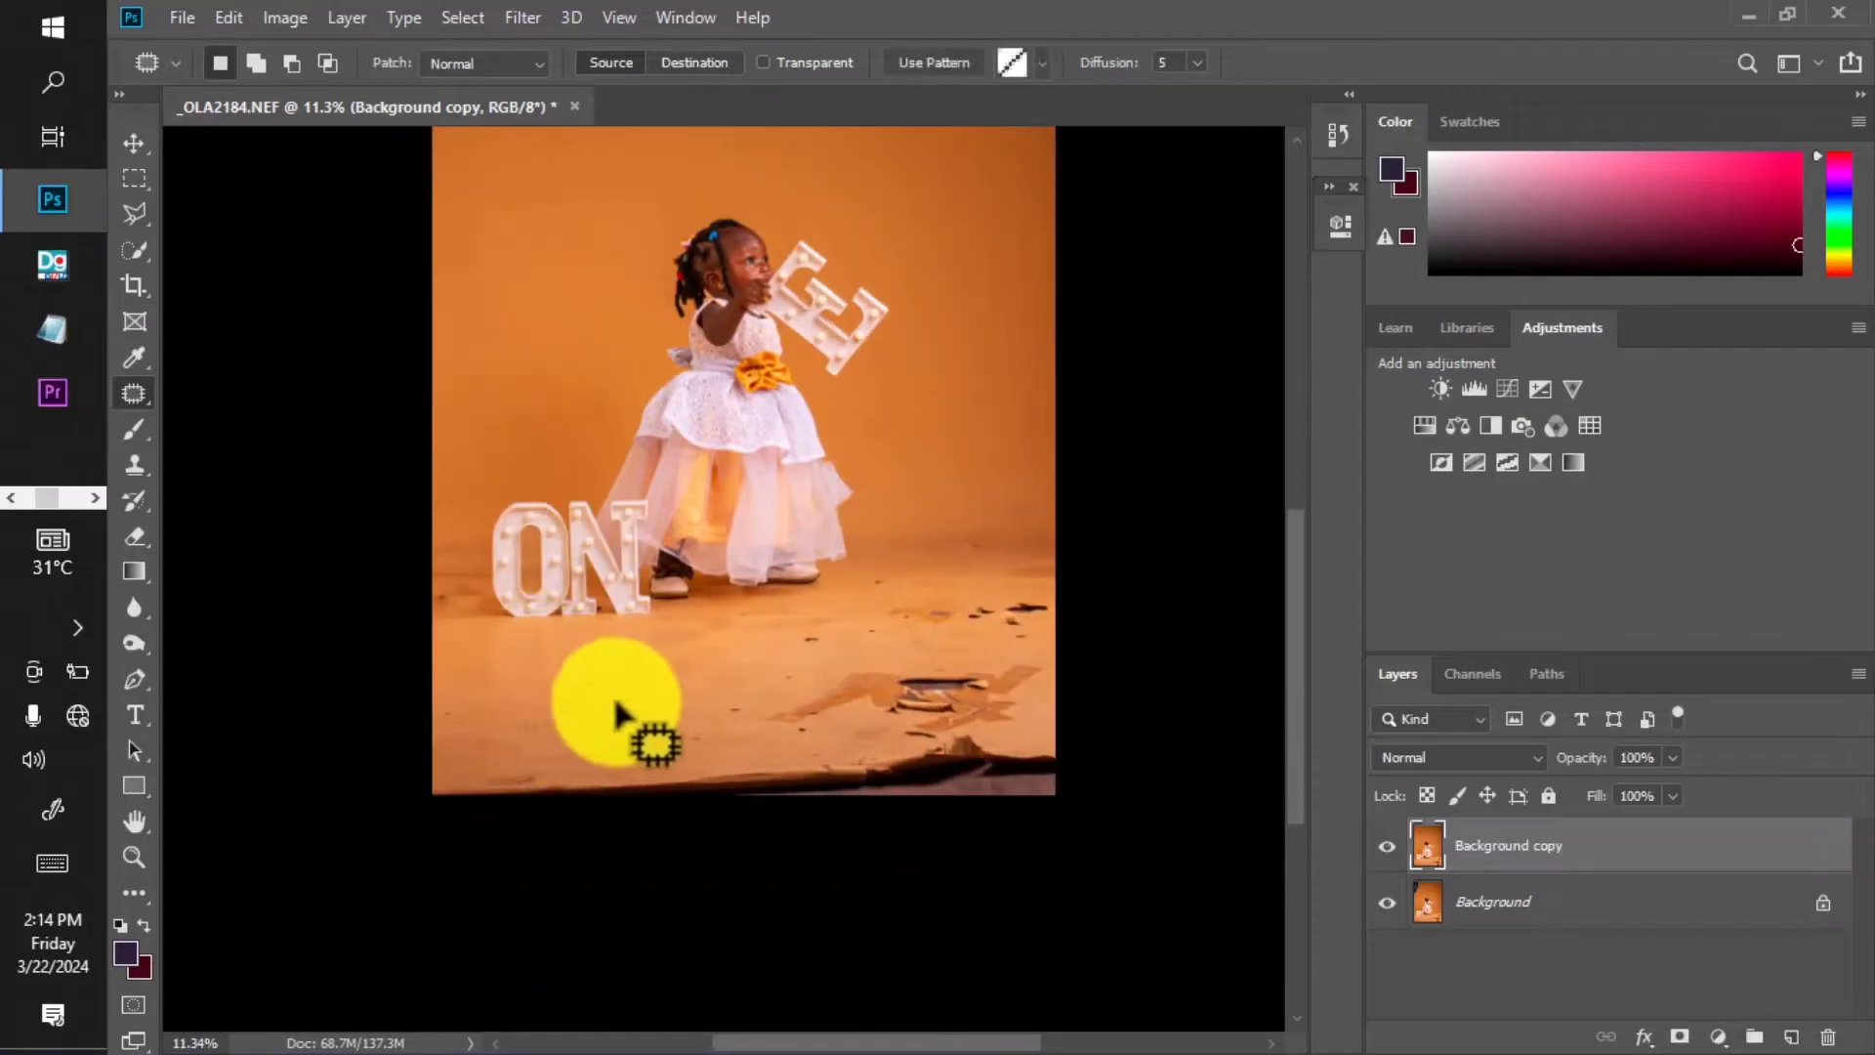
{"action": "key", "text": "ctrl+d"}
Remove several more small specks and marks from the floor.
{"action": "mouse_move", "coordinate": [831, 612]}
{"action": "left_mouse_down"}
{"action": "mouse_move", "coordinate": [808, 611]}
{"action": "mouse_move", "coordinate": [830, 649]}
{"action": "left_mouse_up"}
{"action": "mouse_move", "coordinate": [810, 641]}
{"action": "left_mouse_down"}
{"action": "mouse_move", "coordinate": [766, 663]}
{"action": "mouse_move", "coordinate": [734, 712]}
{"action": "left_mouse_up"}
{"action": "key", "text": "ctrl+d"}
{"action": "mouse_move", "coordinate": [731, 720]}
{"action": "left_mouse_down"}
{"action": "mouse_move", "coordinate": [719, 706]}
{"action": "mouse_move", "coordinate": [692, 728]}
{"action": "left_mouse_up"}
{"action": "key", "text": "ctrl+d"}
{"action": "left_click_drag", "start_coordinate": [695, 735], "coordinate": [708, 707]}
{"action": "key", "text": "ctrl+d"}
Replace the dark edge along the bottom of the floor with clean floor.
{"action": "mouse_move", "coordinate": [530, 757]}
{"action": "left_mouse_down"}
{"action": "mouse_move", "coordinate": [474, 786]}
{"action": "mouse_move", "coordinate": [652, 812]}
{"action": "mouse_move", "coordinate": [717, 785]}
{"action": "left_mouse_up"}
{"action": "mouse_move", "coordinate": [696, 781]}
{"action": "left_mouse_down"}
{"action": "mouse_move", "coordinate": [881, 749]}
{"action": "mouse_move", "coordinate": [811, 729]}
{"action": "mouse_move", "coordinate": [649, 773]}
{"action": "mouse_move", "coordinate": [769, 791]}
{"action": "mouse_move", "coordinate": [652, 782]}
{"action": "left_mouse_up"}
{"action": "key", "text": "ctrl+d"}
Patch away the floor debris on the right side and bottom of the floor.
{"action": "key", "text": "ctrl+d"}
{"action": "mouse_move", "coordinate": [899, 656]}
{"action": "left_mouse_down"}
{"action": "mouse_move", "coordinate": [805, 673]}
{"action": "mouse_move", "coordinate": [862, 722]}
{"action": "mouse_move", "coordinate": [981, 675]}
{"action": "mouse_move", "coordinate": [984, 648]}
{"action": "left_mouse_up"}
{"action": "left_click_drag", "start_coordinate": [844, 711], "coordinate": [801, 711]}
{"action": "key", "text": "ctrl+d"}
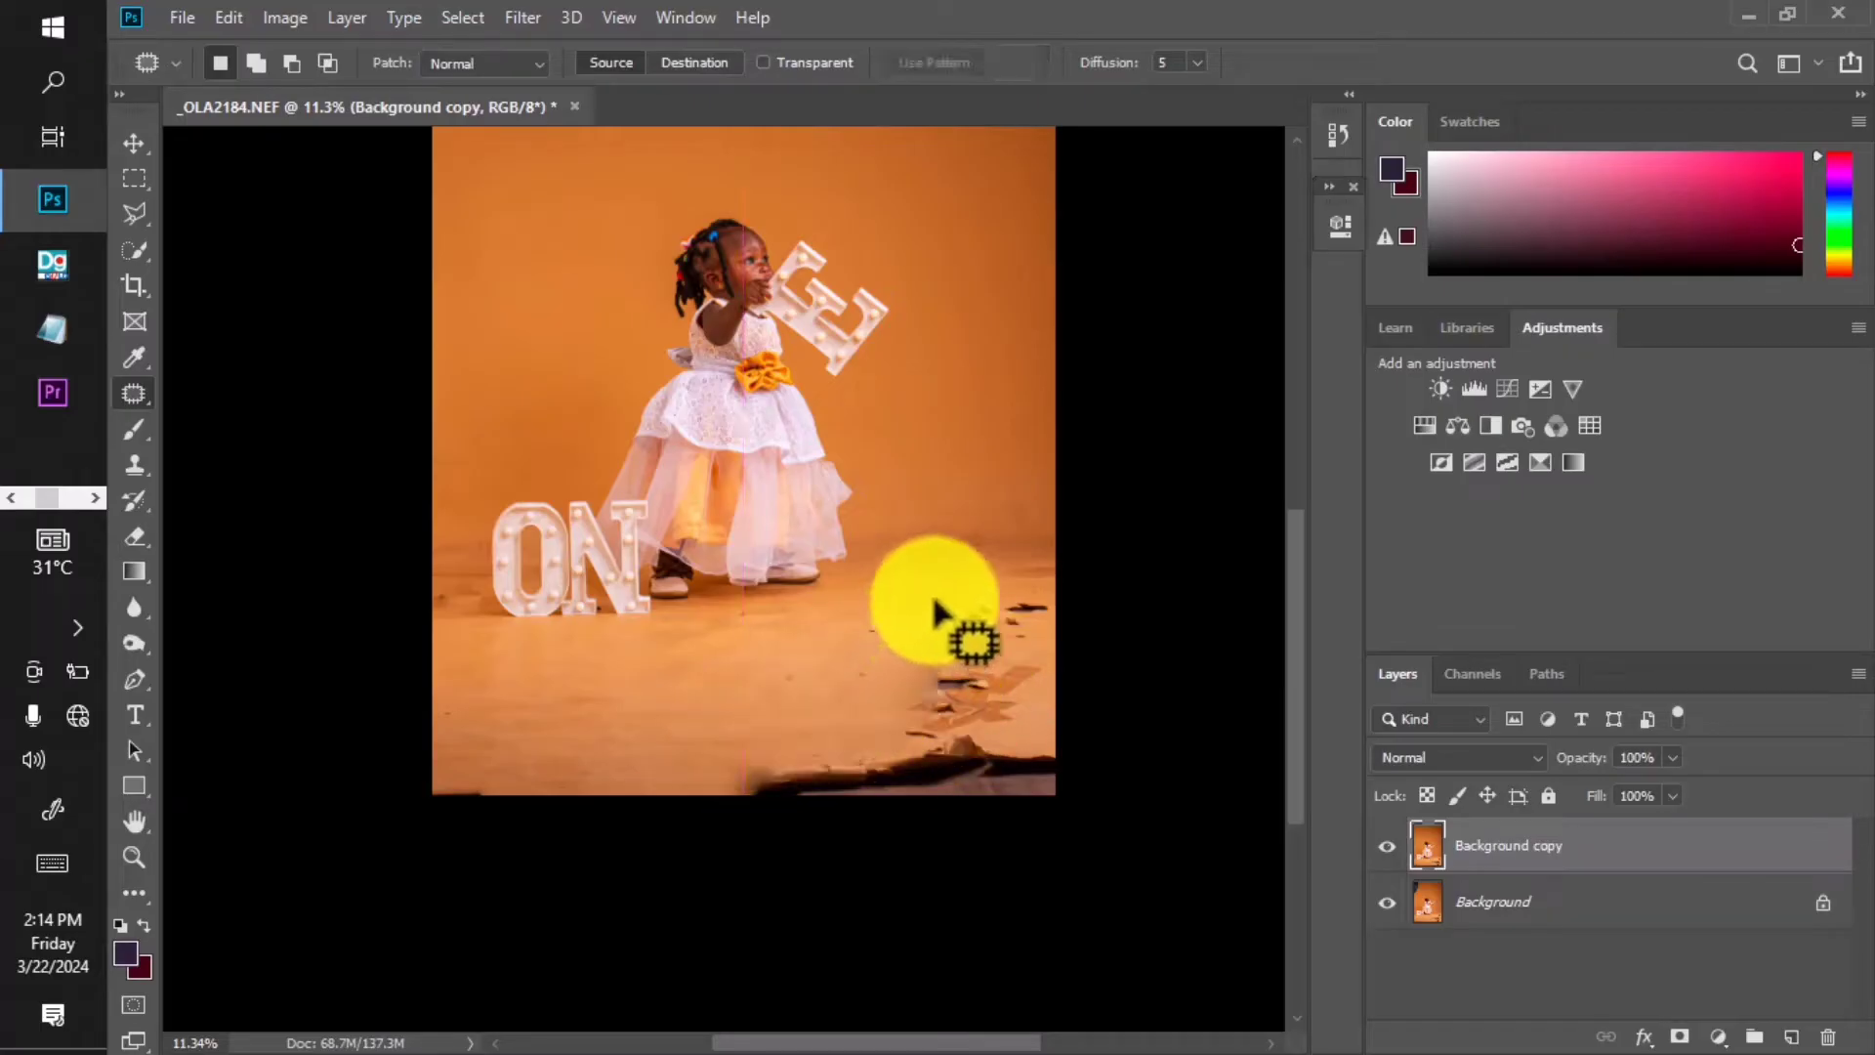
{"action": "mouse_move", "coordinate": [936, 599]}
{"action": "left_mouse_down"}
{"action": "mouse_move", "coordinate": [941, 640]}
{"action": "mouse_move", "coordinate": [988, 608]}
{"action": "left_mouse_up"}
{"action": "left_click_drag", "start_coordinate": [952, 620], "coordinate": [866, 673]}
{"action": "key", "text": "ctrl+d"}
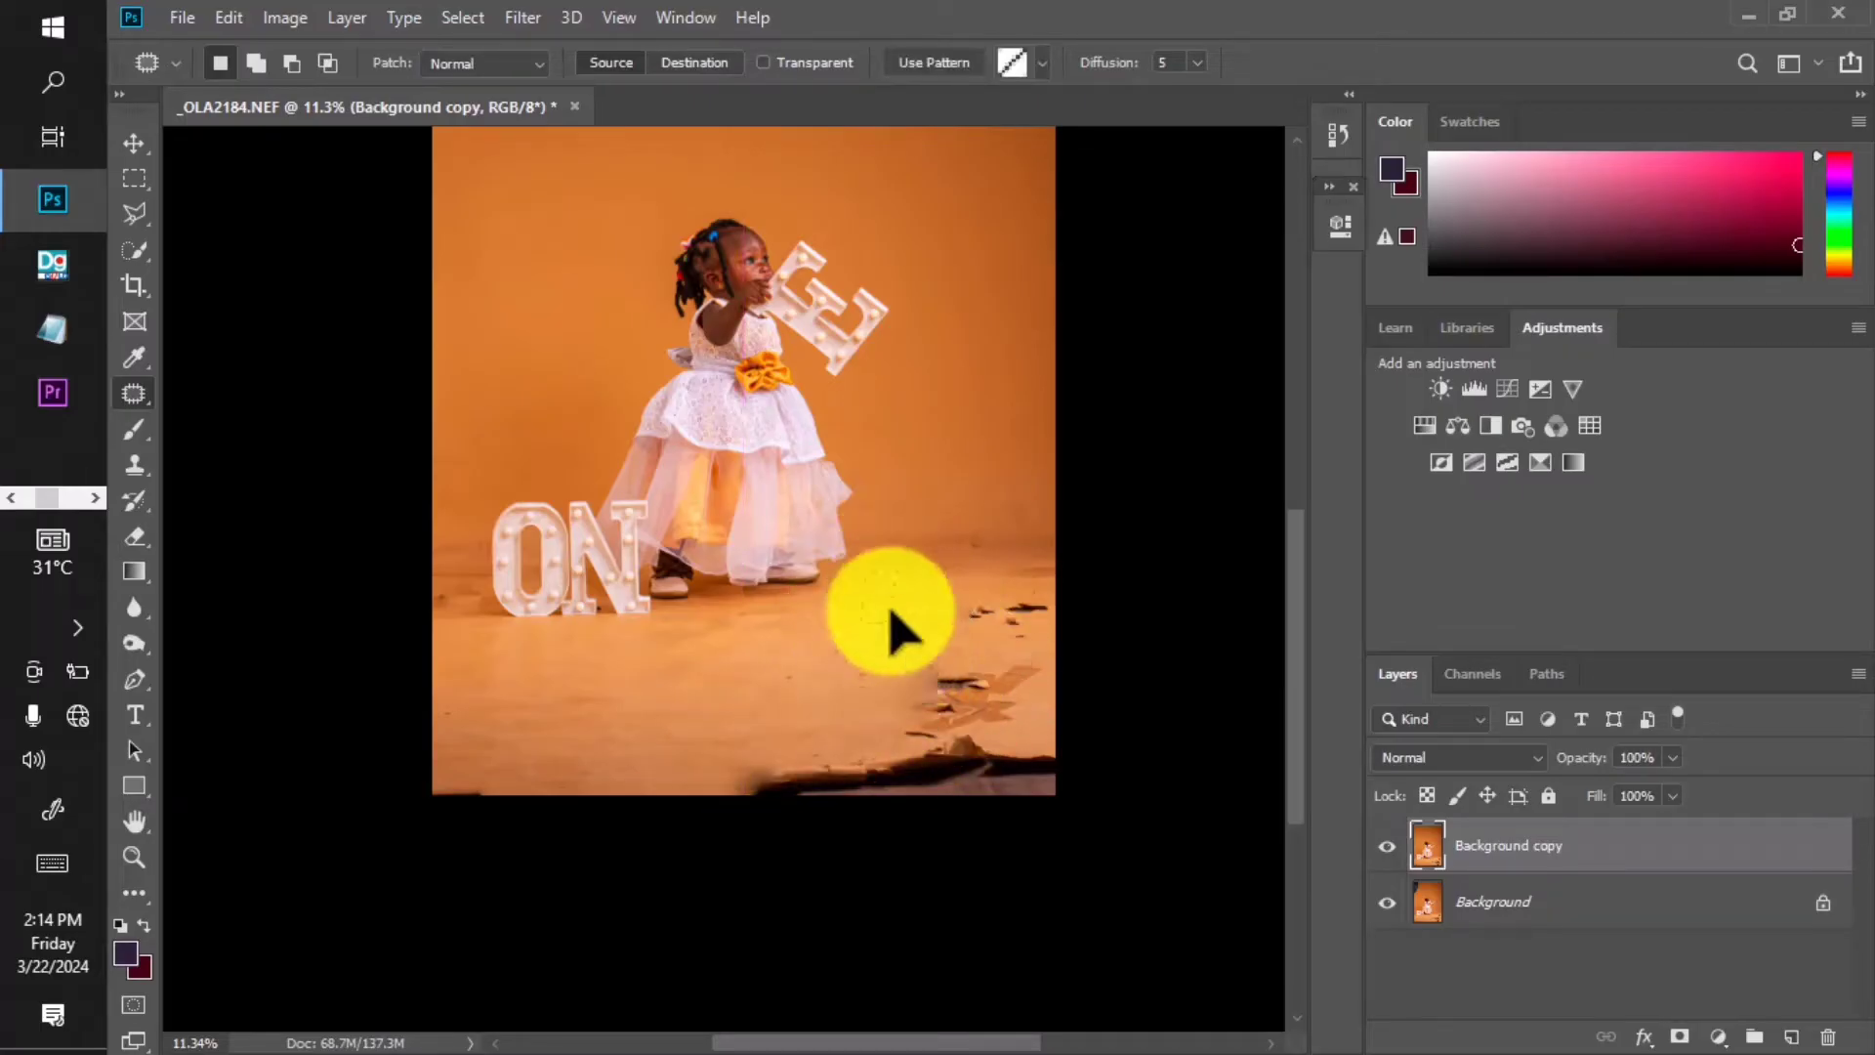
{"action": "mouse_move", "coordinate": [962, 613]}
{"action": "left_mouse_down"}
{"action": "mouse_move", "coordinate": [1056, 610]}
{"action": "mouse_move", "coordinate": [948, 646]}
{"action": "mouse_move", "coordinate": [861, 650]}
{"action": "left_mouse_up"}
{"action": "key", "text": "ctrl+d"}
{"action": "mouse_move", "coordinate": [920, 705]}
{"action": "left_mouse_down"}
{"action": "mouse_move", "coordinate": [736, 818]}
{"action": "mouse_move", "coordinate": [887, 727]}
{"action": "left_mouse_up"}
{"action": "left_click_drag", "start_coordinate": [874, 744], "coordinate": [796, 716]}
{"action": "key", "text": "ctrl+d"}
{"action": "mouse_move", "coordinate": [977, 631]}
{"action": "left_mouse_down"}
{"action": "mouse_move", "coordinate": [856, 677]}
{"action": "mouse_move", "coordinate": [927, 841]}
{"action": "mouse_move", "coordinate": [1080, 677]}
{"action": "left_mouse_up"}
{"action": "left_click_drag", "start_coordinate": [928, 728], "coordinate": [787, 741]}
Remove the remaining floor specks and the blemishes near the right edge.
{"action": "key", "text": "ctrl+d"}
{"action": "left_click_drag", "start_coordinate": [1038, 601], "coordinate": [1049, 636]}
{"action": "left_click_drag", "start_coordinate": [1046, 636], "coordinate": [952, 634]}
{"action": "mouse_move", "coordinate": [941, 633]}
{"action": "left_mouse_down"}
{"action": "mouse_move", "coordinate": [914, 621]}
{"action": "mouse_move", "coordinate": [947, 696]}
{"action": "left_mouse_up"}
{"action": "left_click_drag", "start_coordinate": [945, 690], "coordinate": [884, 682]}
{"action": "key", "text": "ctrl+d"}
{"action": "mouse_move", "coordinate": [992, 540]}
{"action": "left_mouse_down"}
{"action": "mouse_move", "coordinate": [933, 572]}
{"action": "mouse_move", "coordinate": [1036, 562]}
{"action": "mouse_move", "coordinate": [1019, 555]}
{"action": "mouse_move", "coordinate": [1078, 582]}
{"action": "mouse_move", "coordinate": [1034, 568]}
{"action": "left_mouse_up"}
{"action": "key", "text": "ctrl+d"}
{"action": "left_click_drag", "start_coordinate": [1034, 572], "coordinate": [947, 590]}
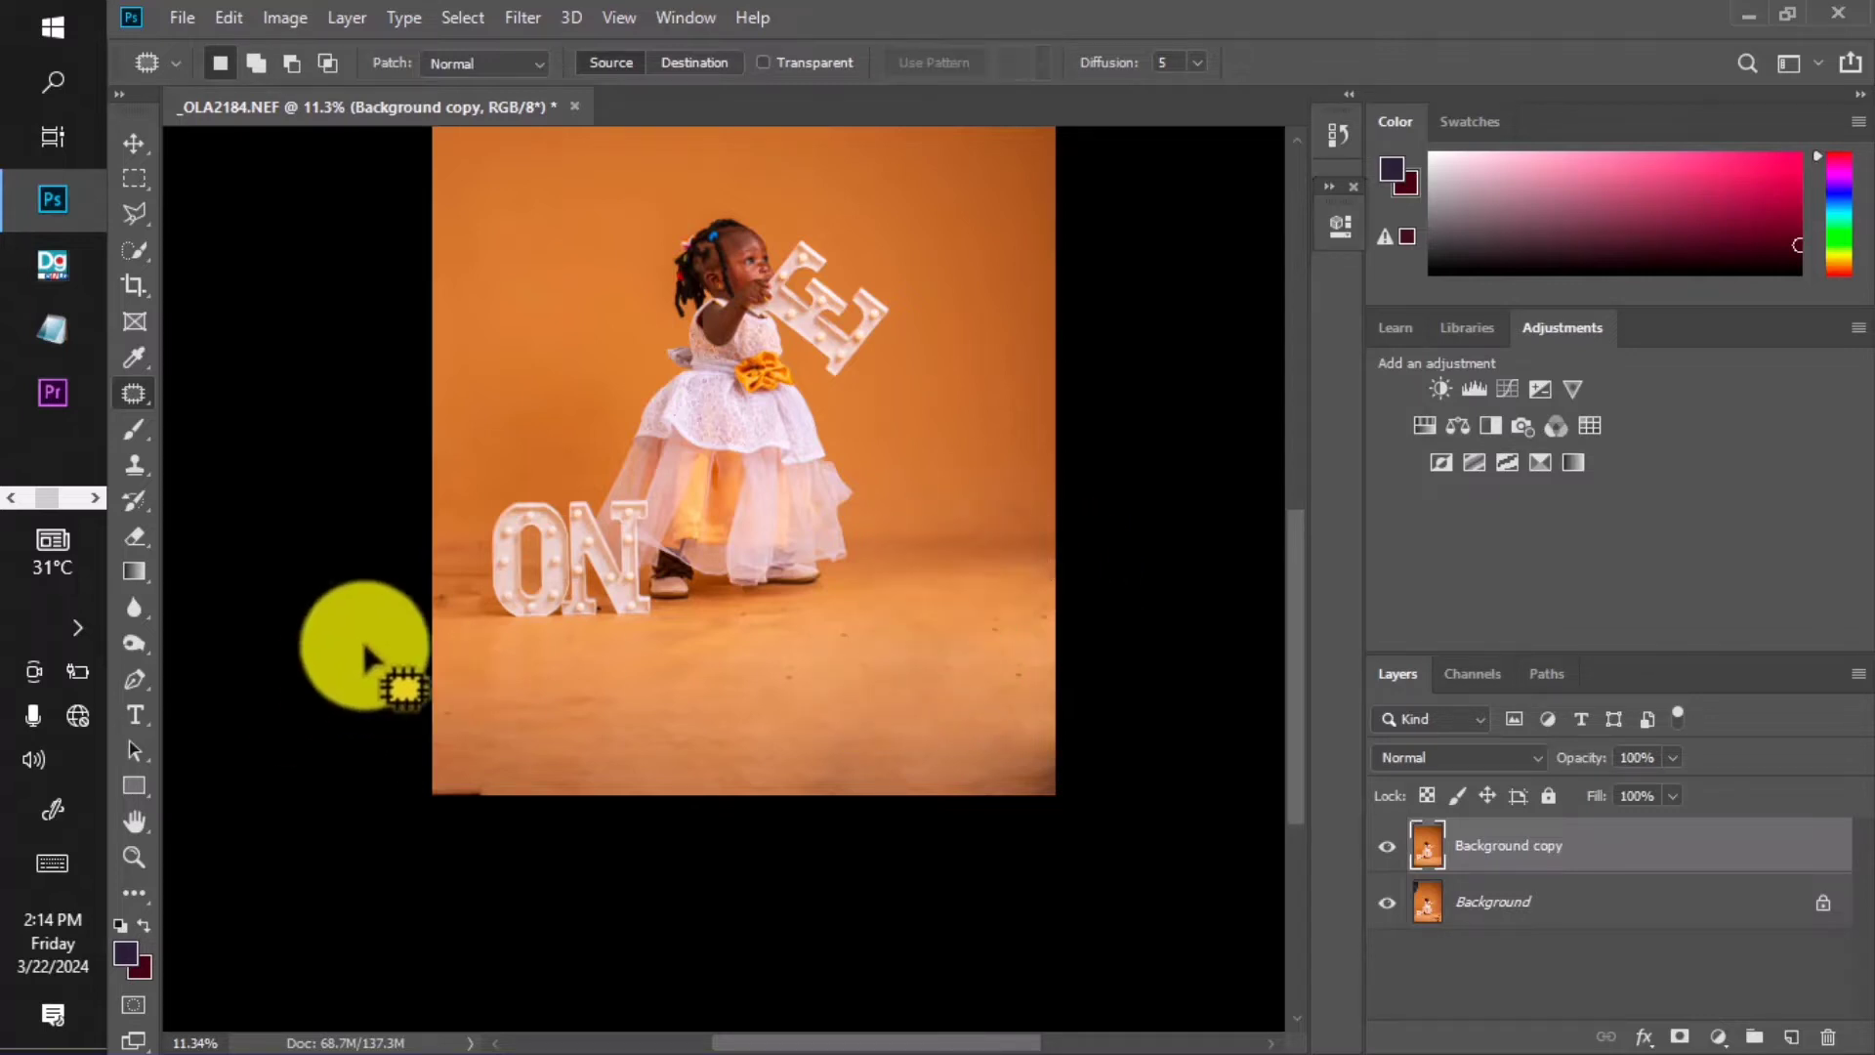
{"action": "scroll", "coordinate": [372, 645], "scroll_direction": "up", "scroll_amount": 3}
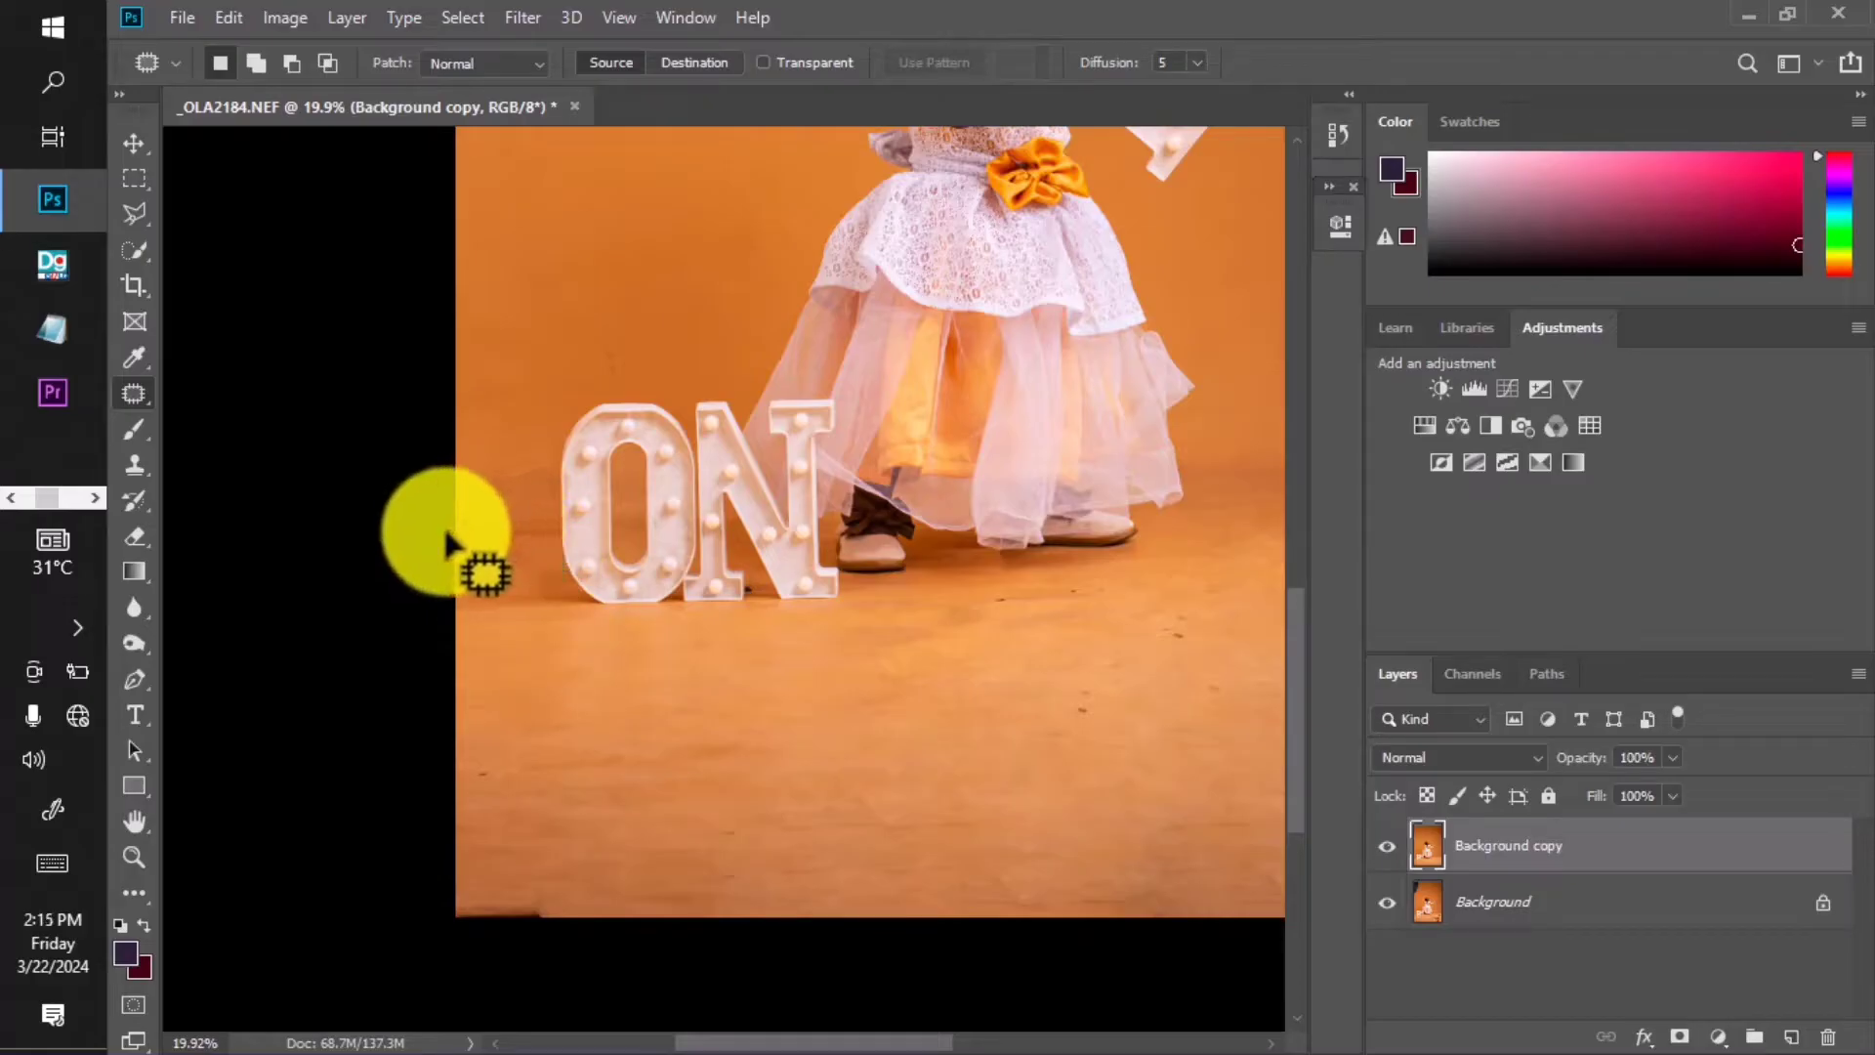
Patch the marks near the left edge, around the O, and below the dress.
{"action": "mouse_move", "coordinate": [456, 556]}
{"action": "left_mouse_down"}
{"action": "mouse_move", "coordinate": [458, 608]}
{"action": "mouse_move", "coordinate": [461, 588]}
{"action": "mouse_move", "coordinate": [509, 578]}
{"action": "left_mouse_up"}
{"action": "left_click_drag", "start_coordinate": [525, 554], "coordinate": [512, 572]}
{"action": "mouse_move", "coordinate": [613, 340]}
{"action": "left_mouse_down"}
{"action": "mouse_move", "coordinate": [586, 370]}
{"action": "mouse_move", "coordinate": [649, 355]}
{"action": "left_mouse_up"}
{"action": "key", "text": "ctrl+d"}
{"action": "scroll", "coordinate": [699, 449], "scroll_direction": "down", "scroll_amount": 3}
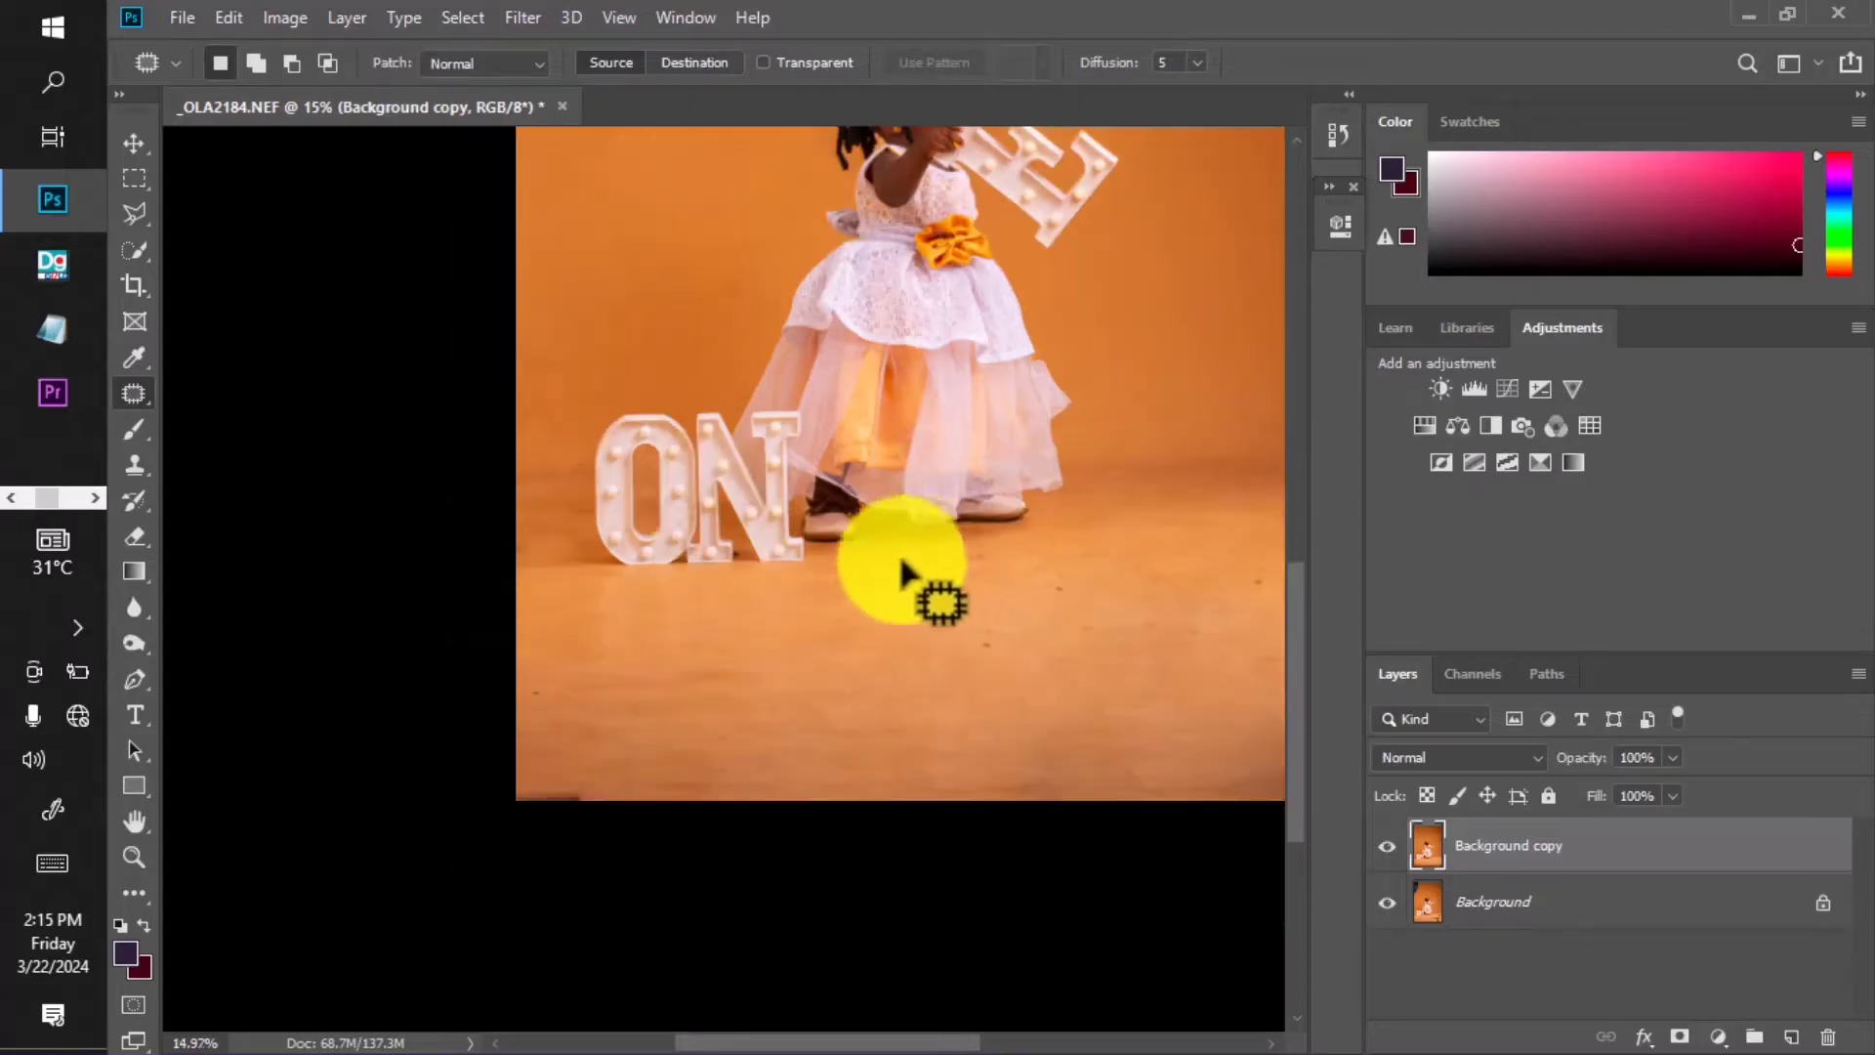
{"action": "left_click_drag", "start_coordinate": [899, 557], "coordinate": [943, 558]}
{"action": "left_click", "coordinate": [987, 616]}
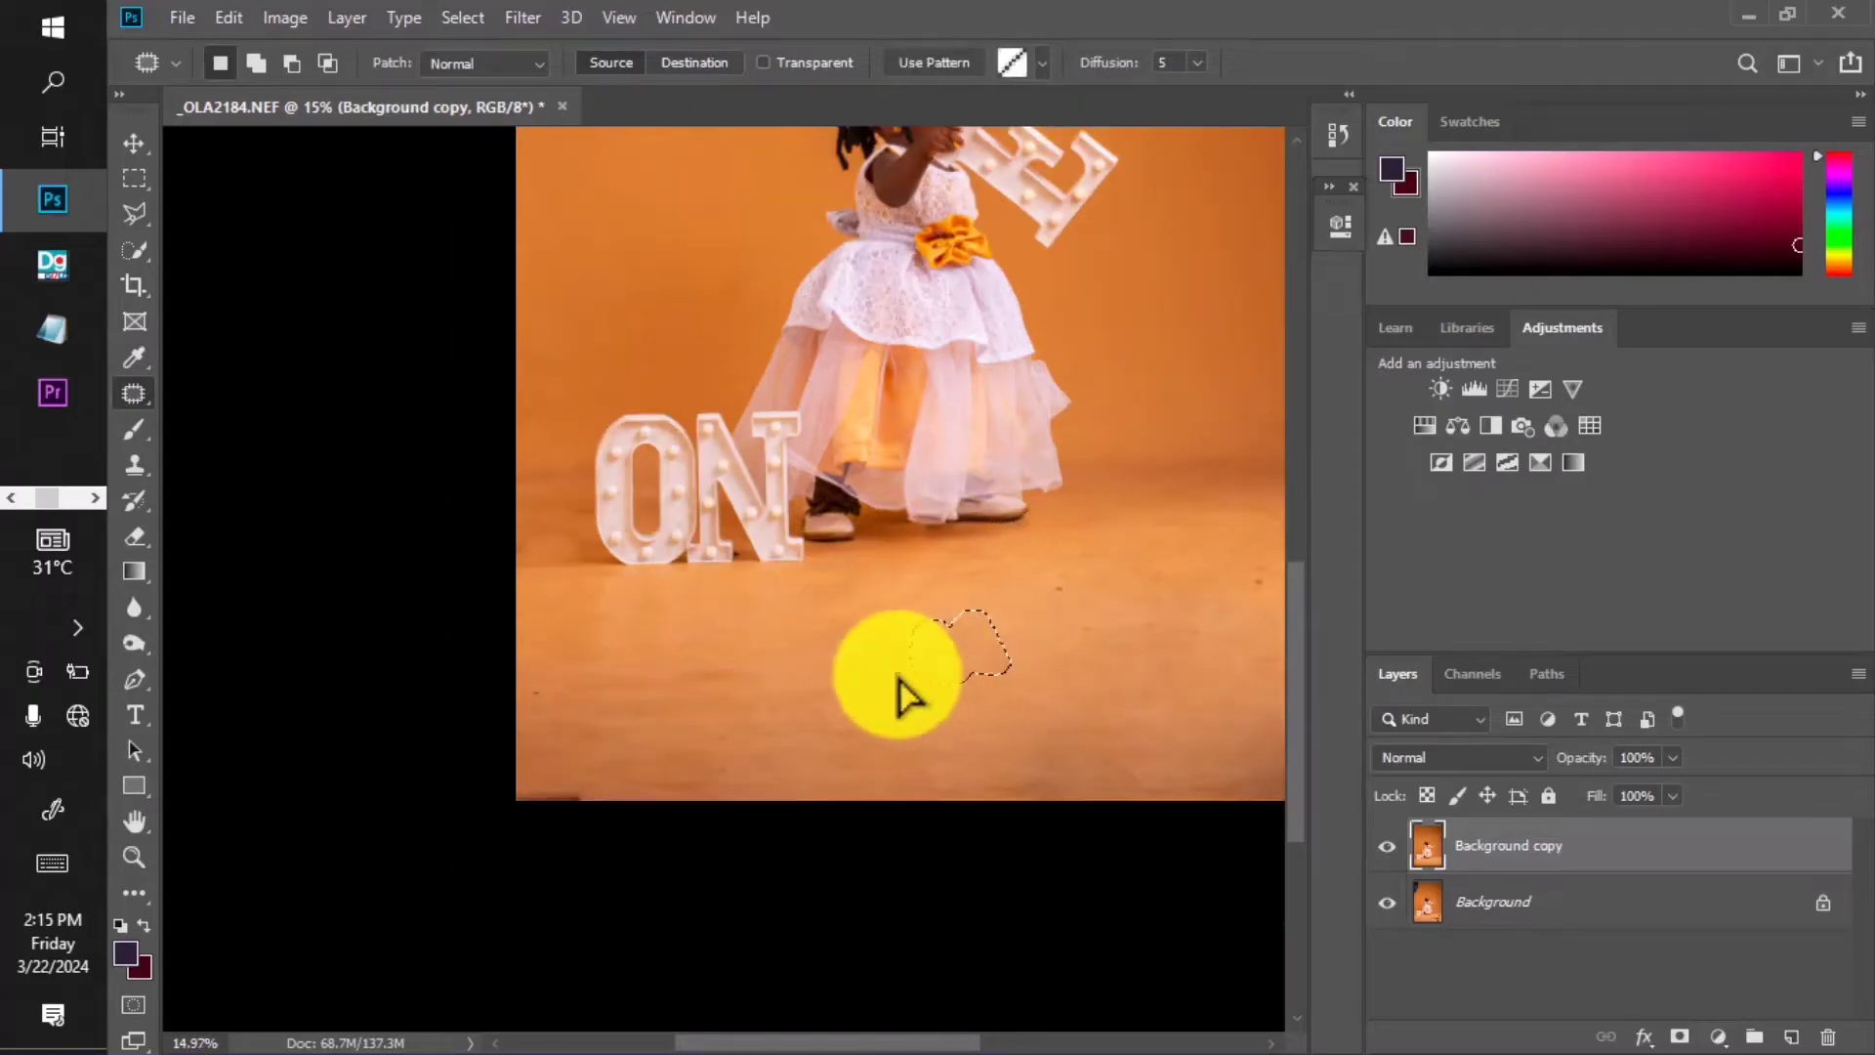
{"action": "scroll", "coordinate": [894, 674], "scroll_direction": "down", "scroll_amount": 4}
{"action": "scroll", "coordinate": [895, 689], "scroll_direction": "down", "scroll_amount": 2}
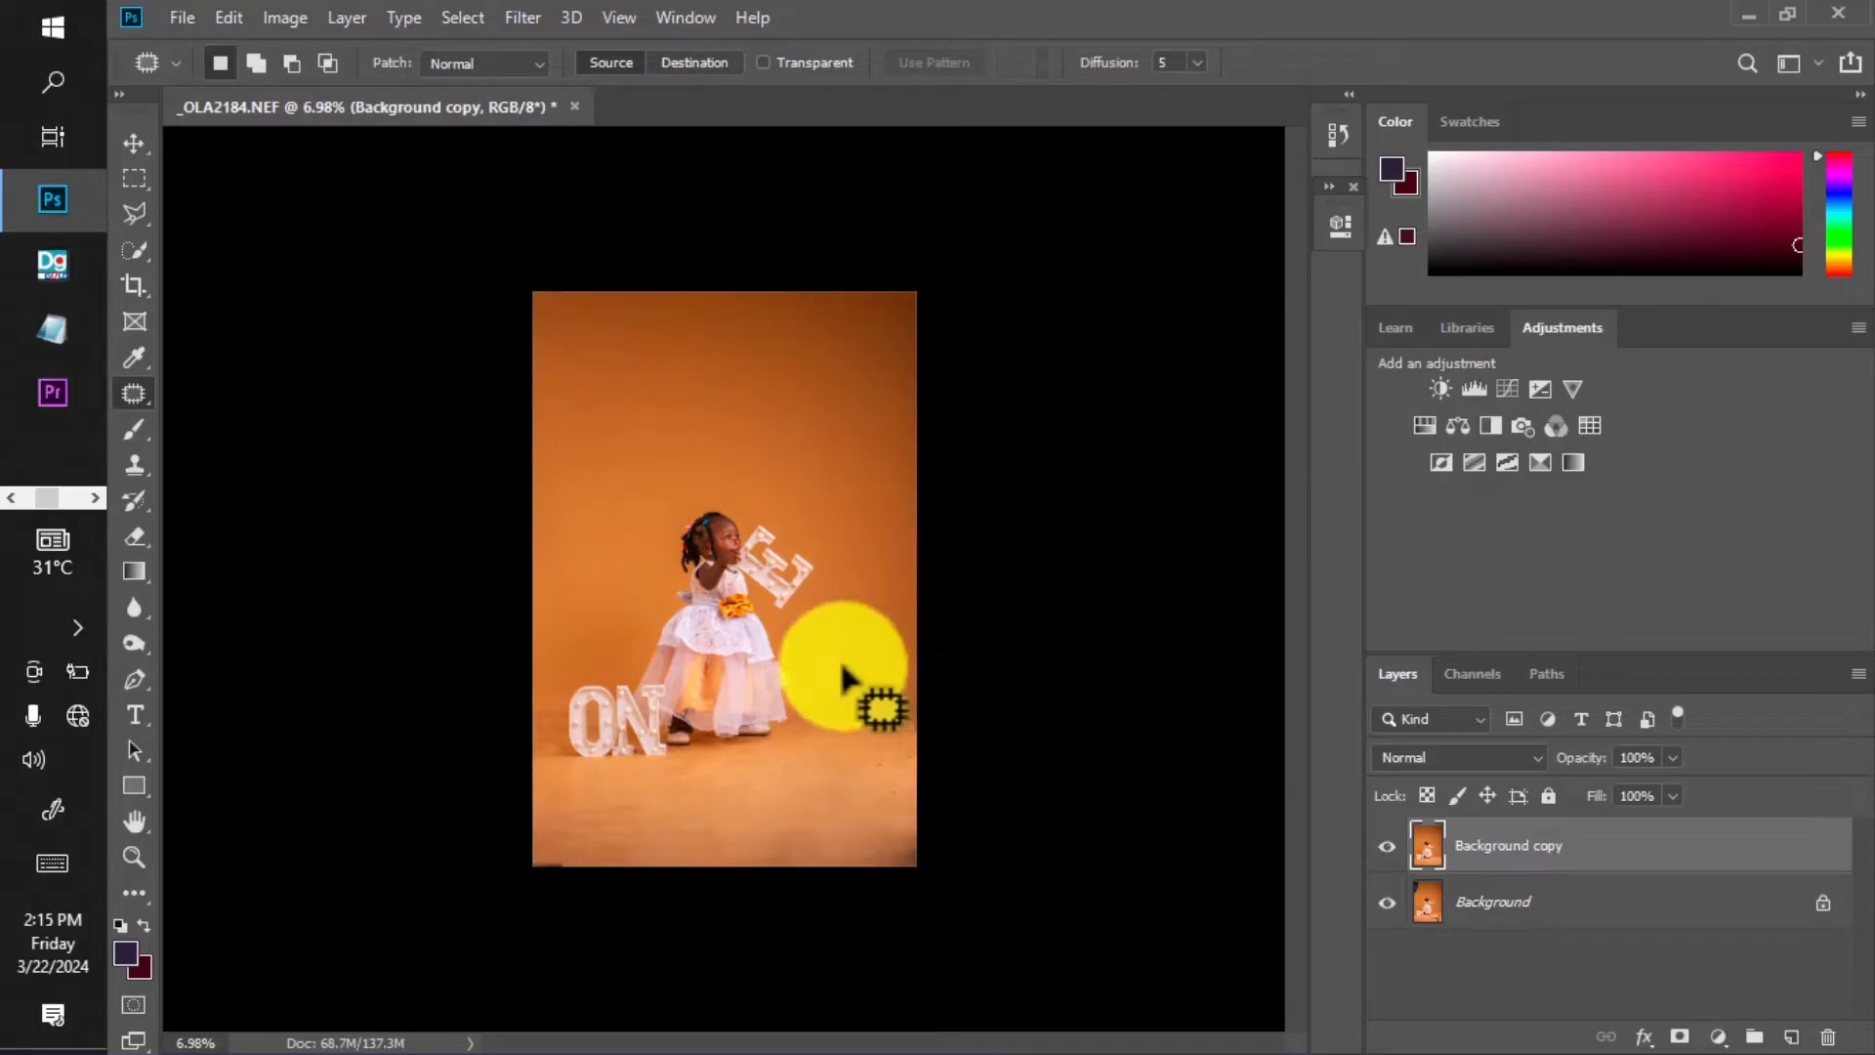
Merge the layers into Background, duplicate it as a hidden layer named f, and select Background.
{"action": "right_click", "coordinate": [1552, 909]}
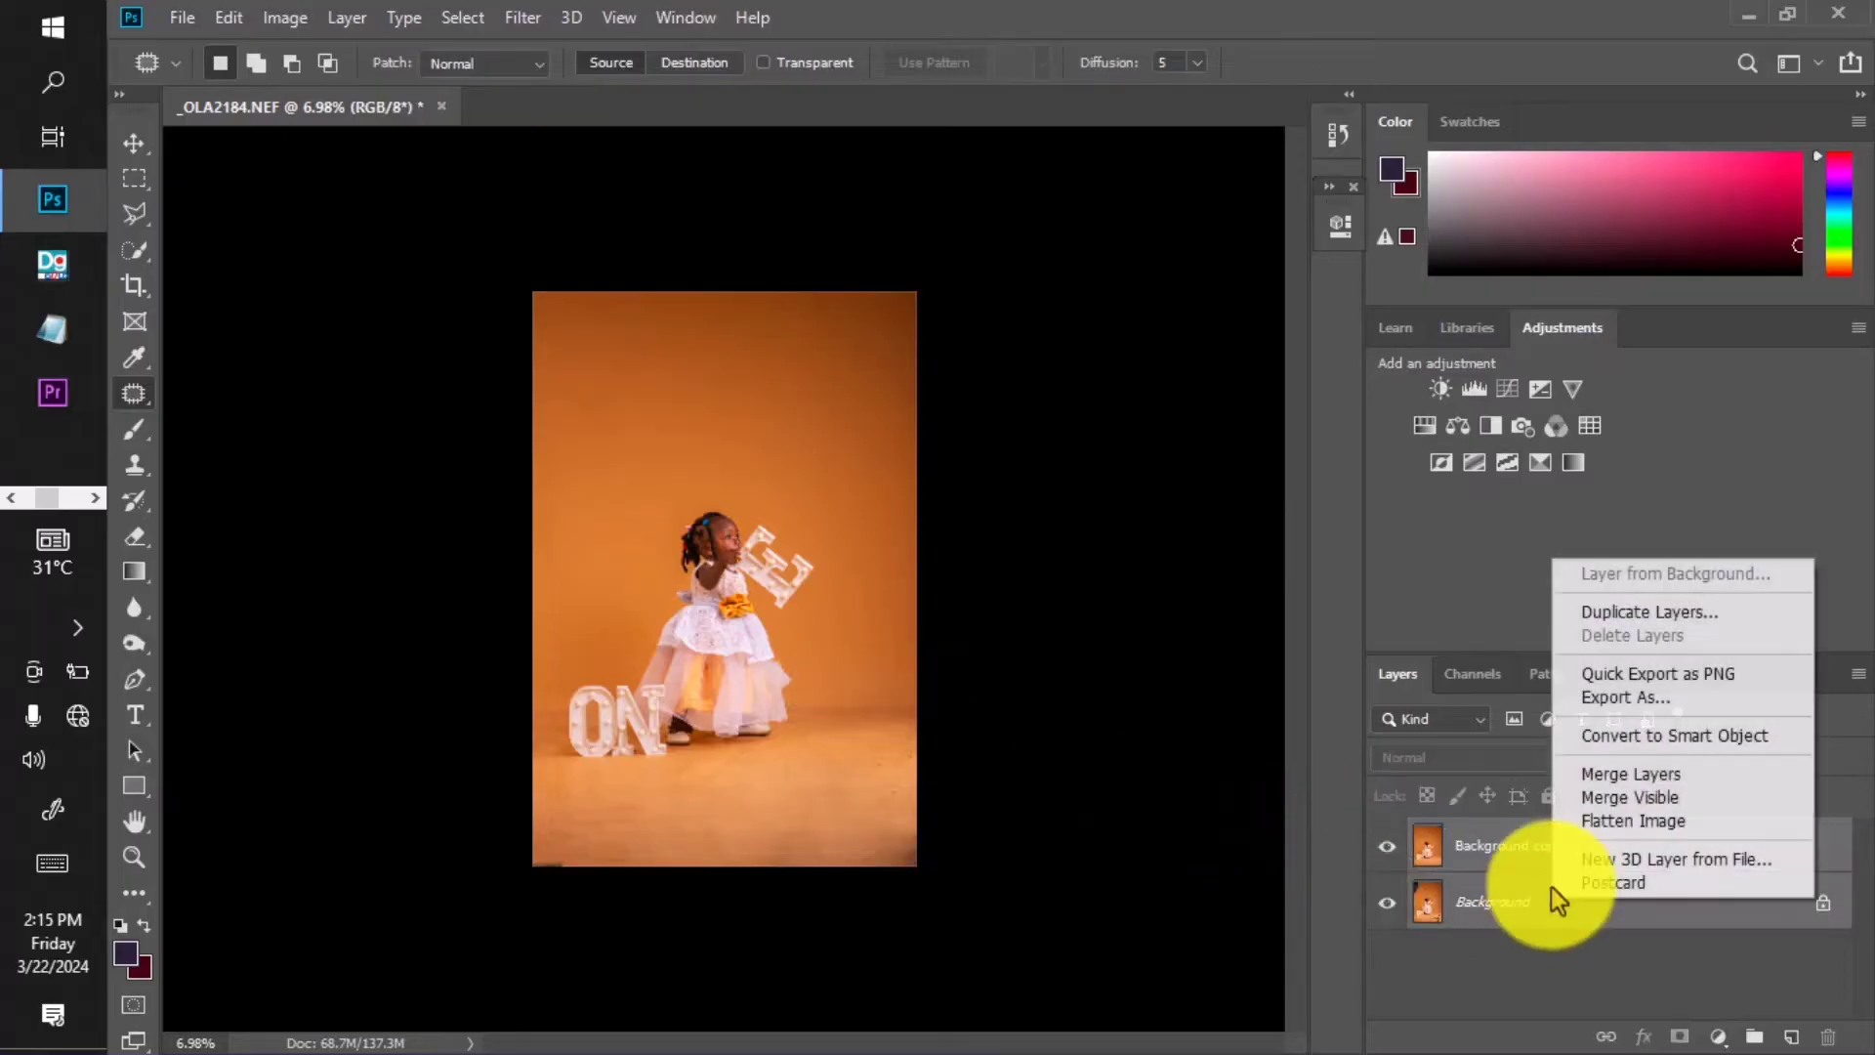
{"action": "left_click", "coordinate": [1592, 773]}
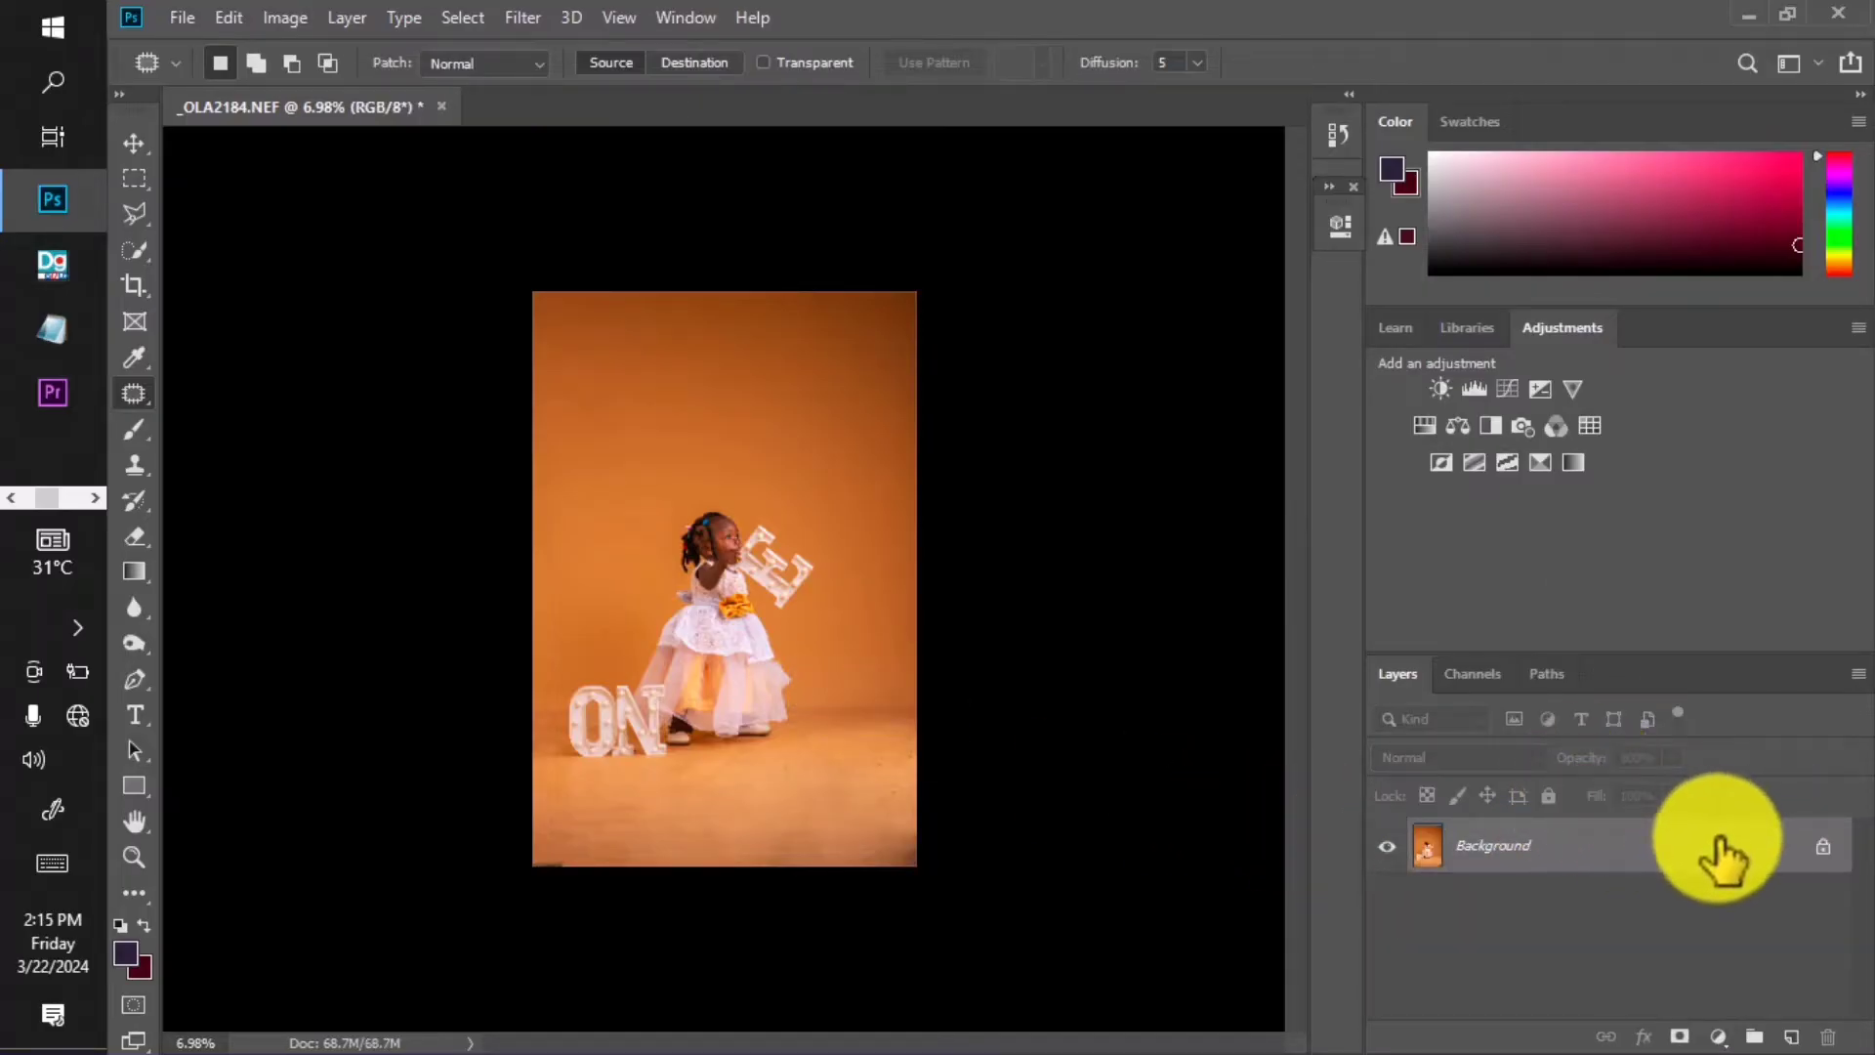
{"action": "left_click_drag", "start_coordinate": [1721, 858], "coordinate": [1790, 1035]}
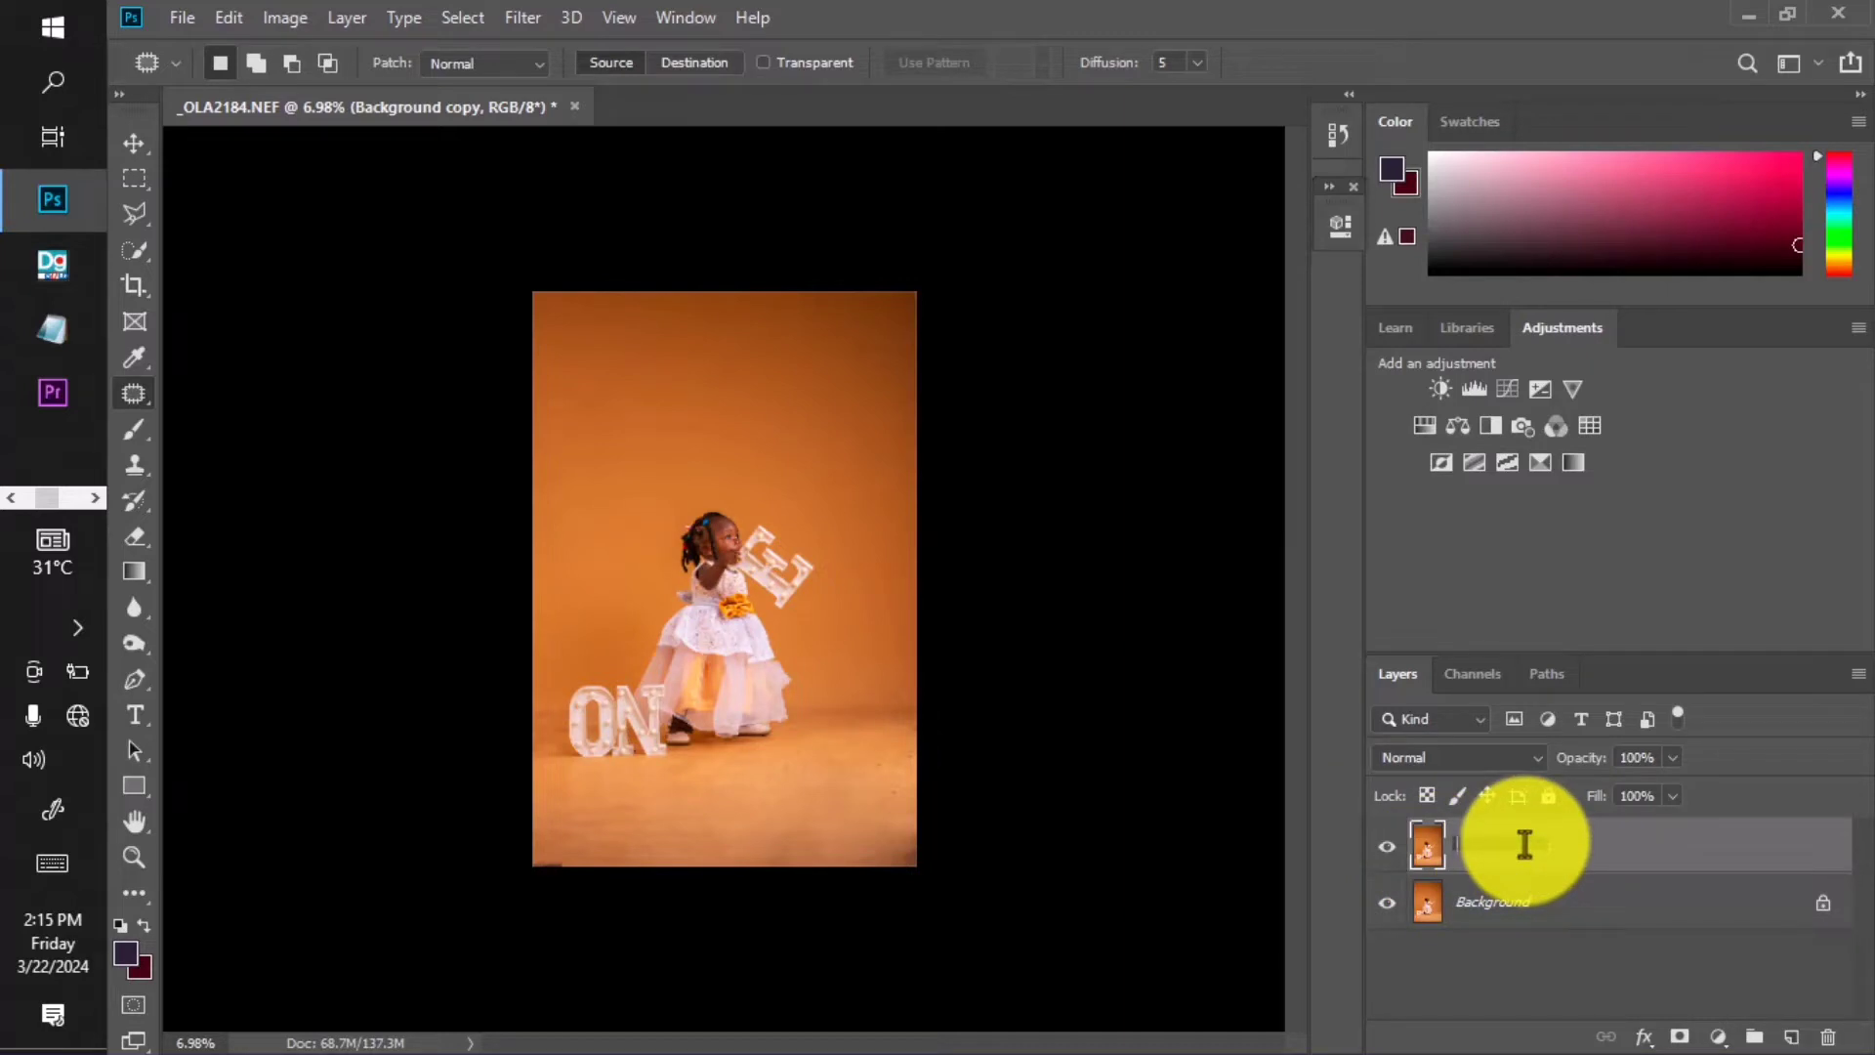
{"action": "key", "text": "Return"}
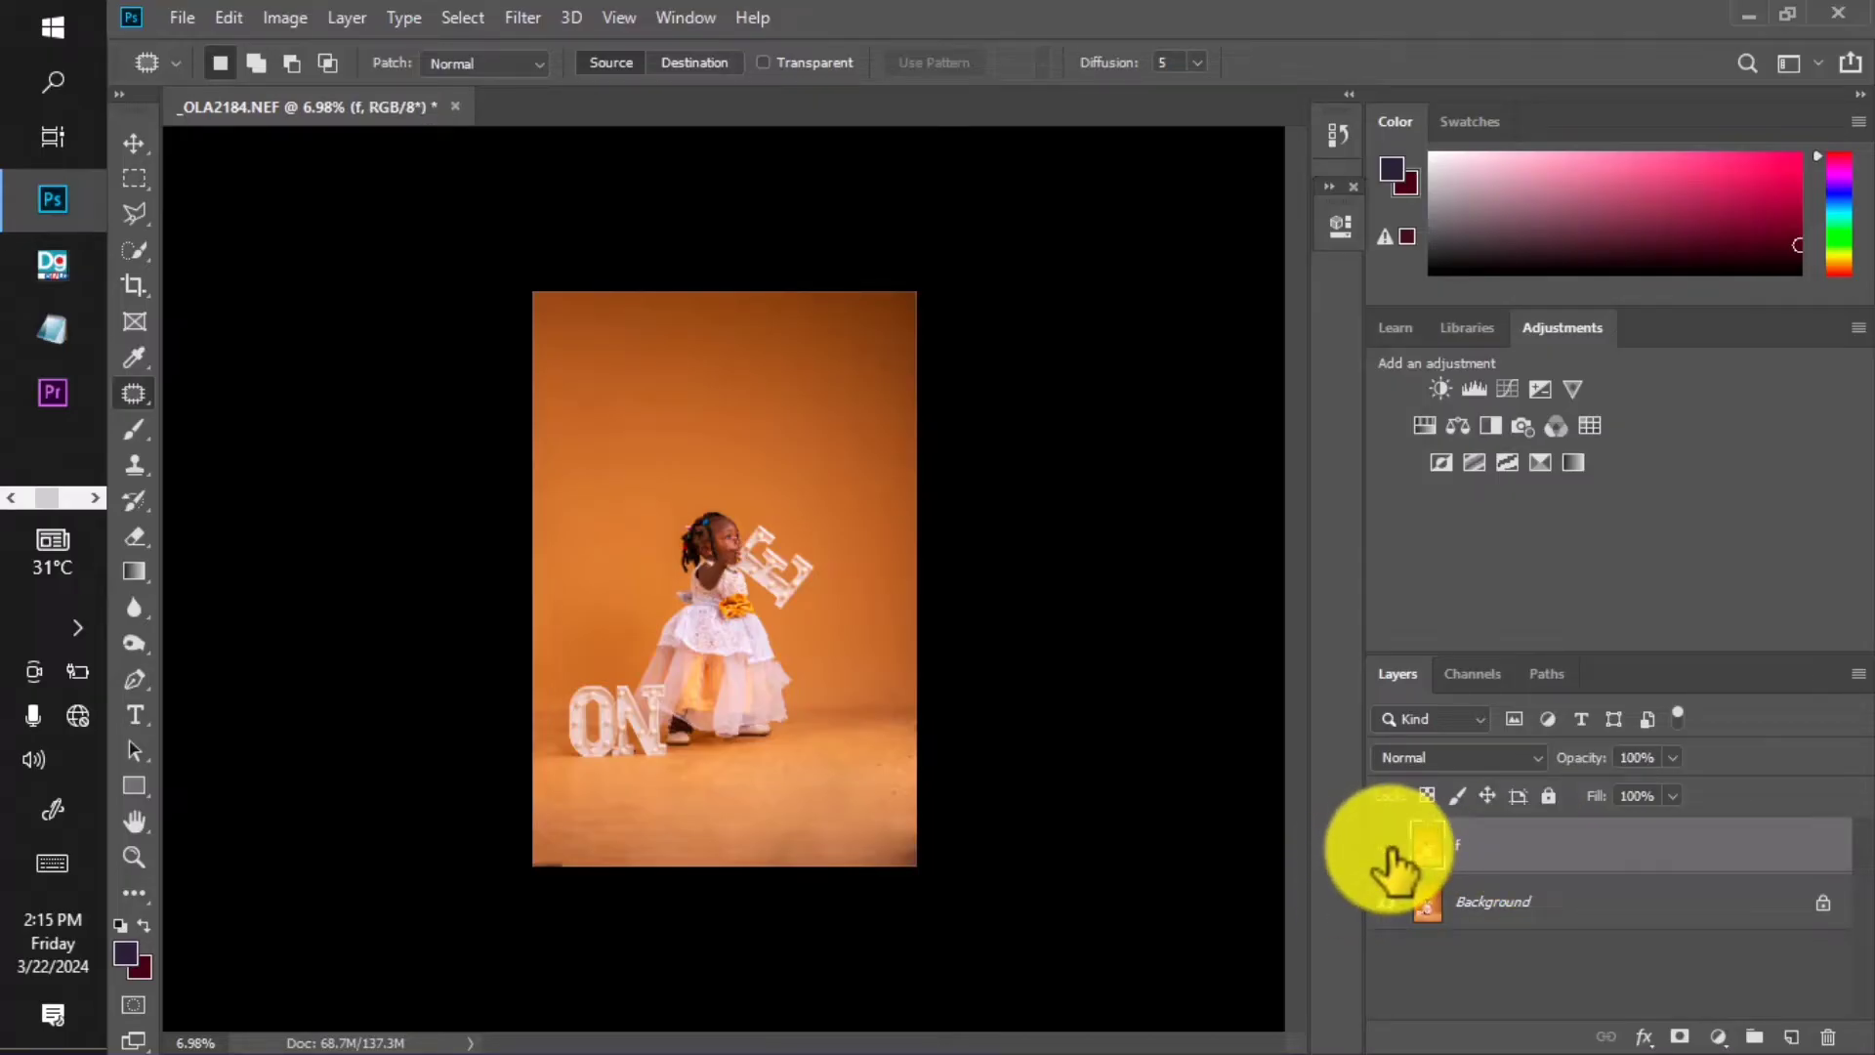
{"action": "left_click", "coordinate": [1486, 900]}
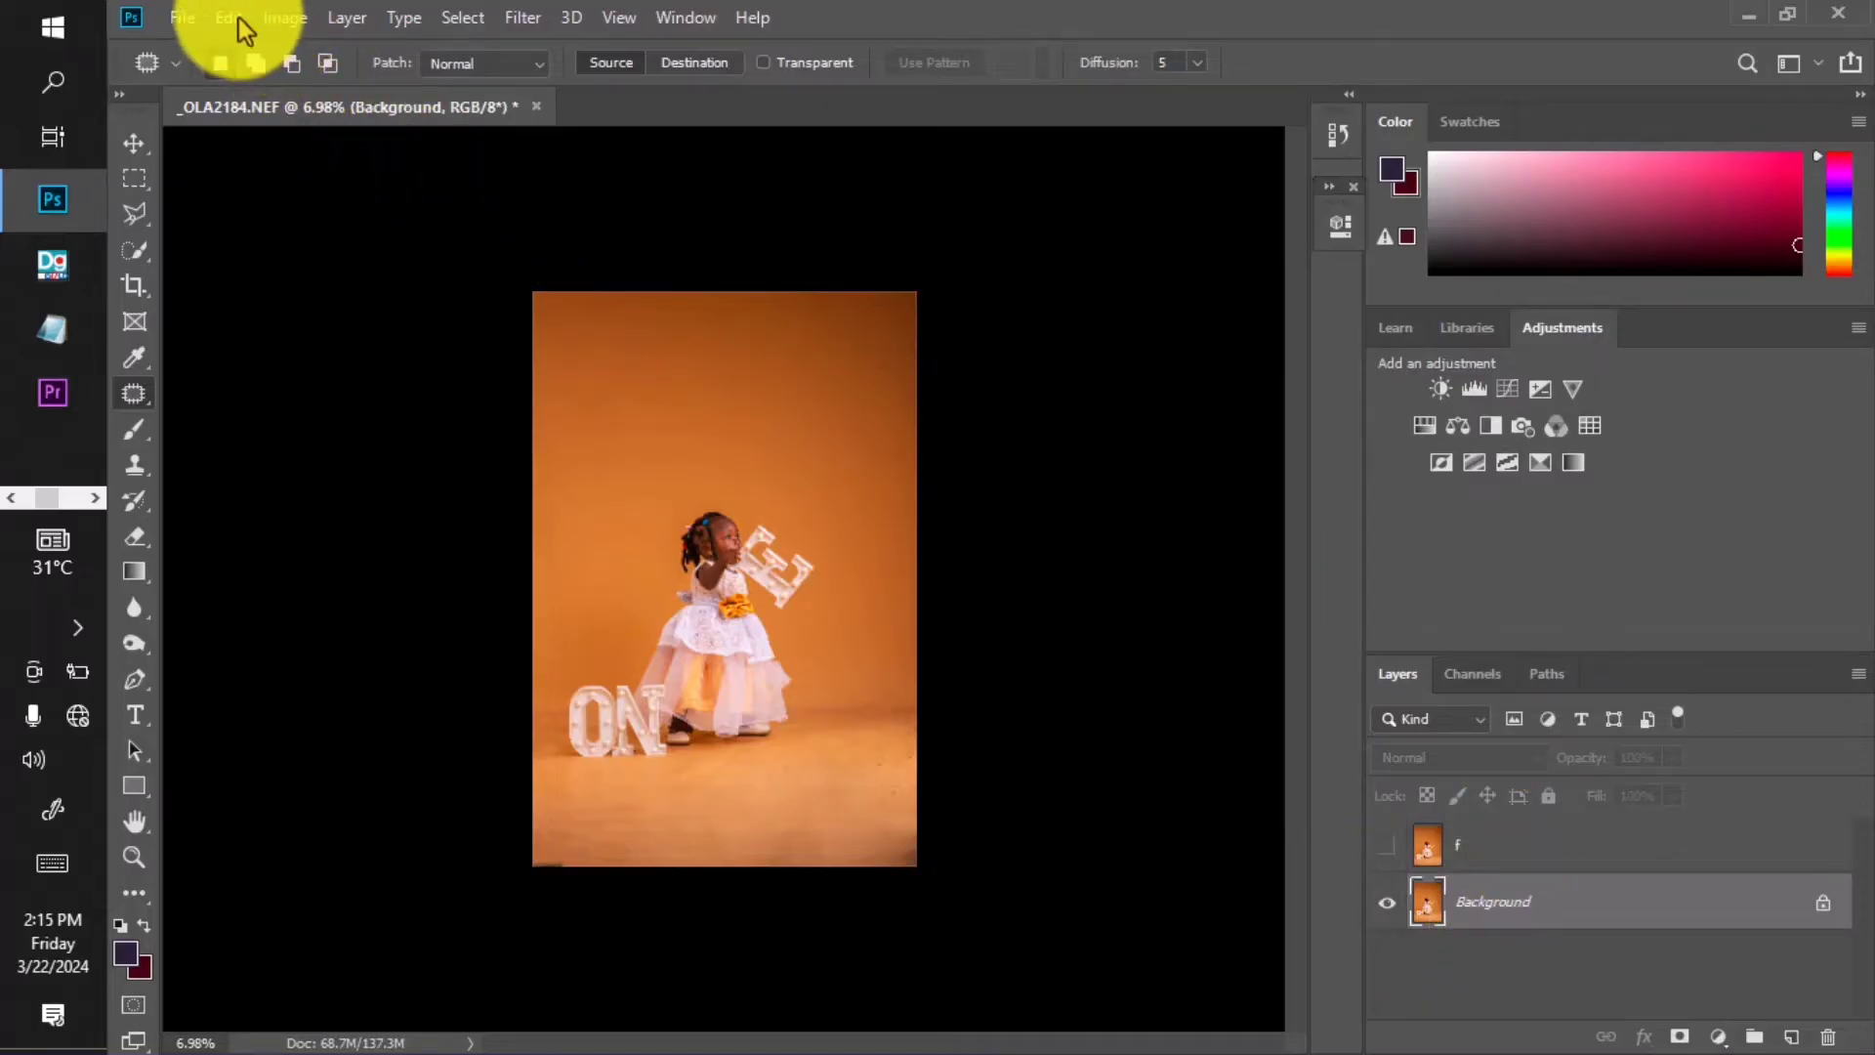
Auto-select the girl and letters with Quick Selection, extending it over the E's upper part.
{"action": "left_click", "coordinate": [138, 255]}
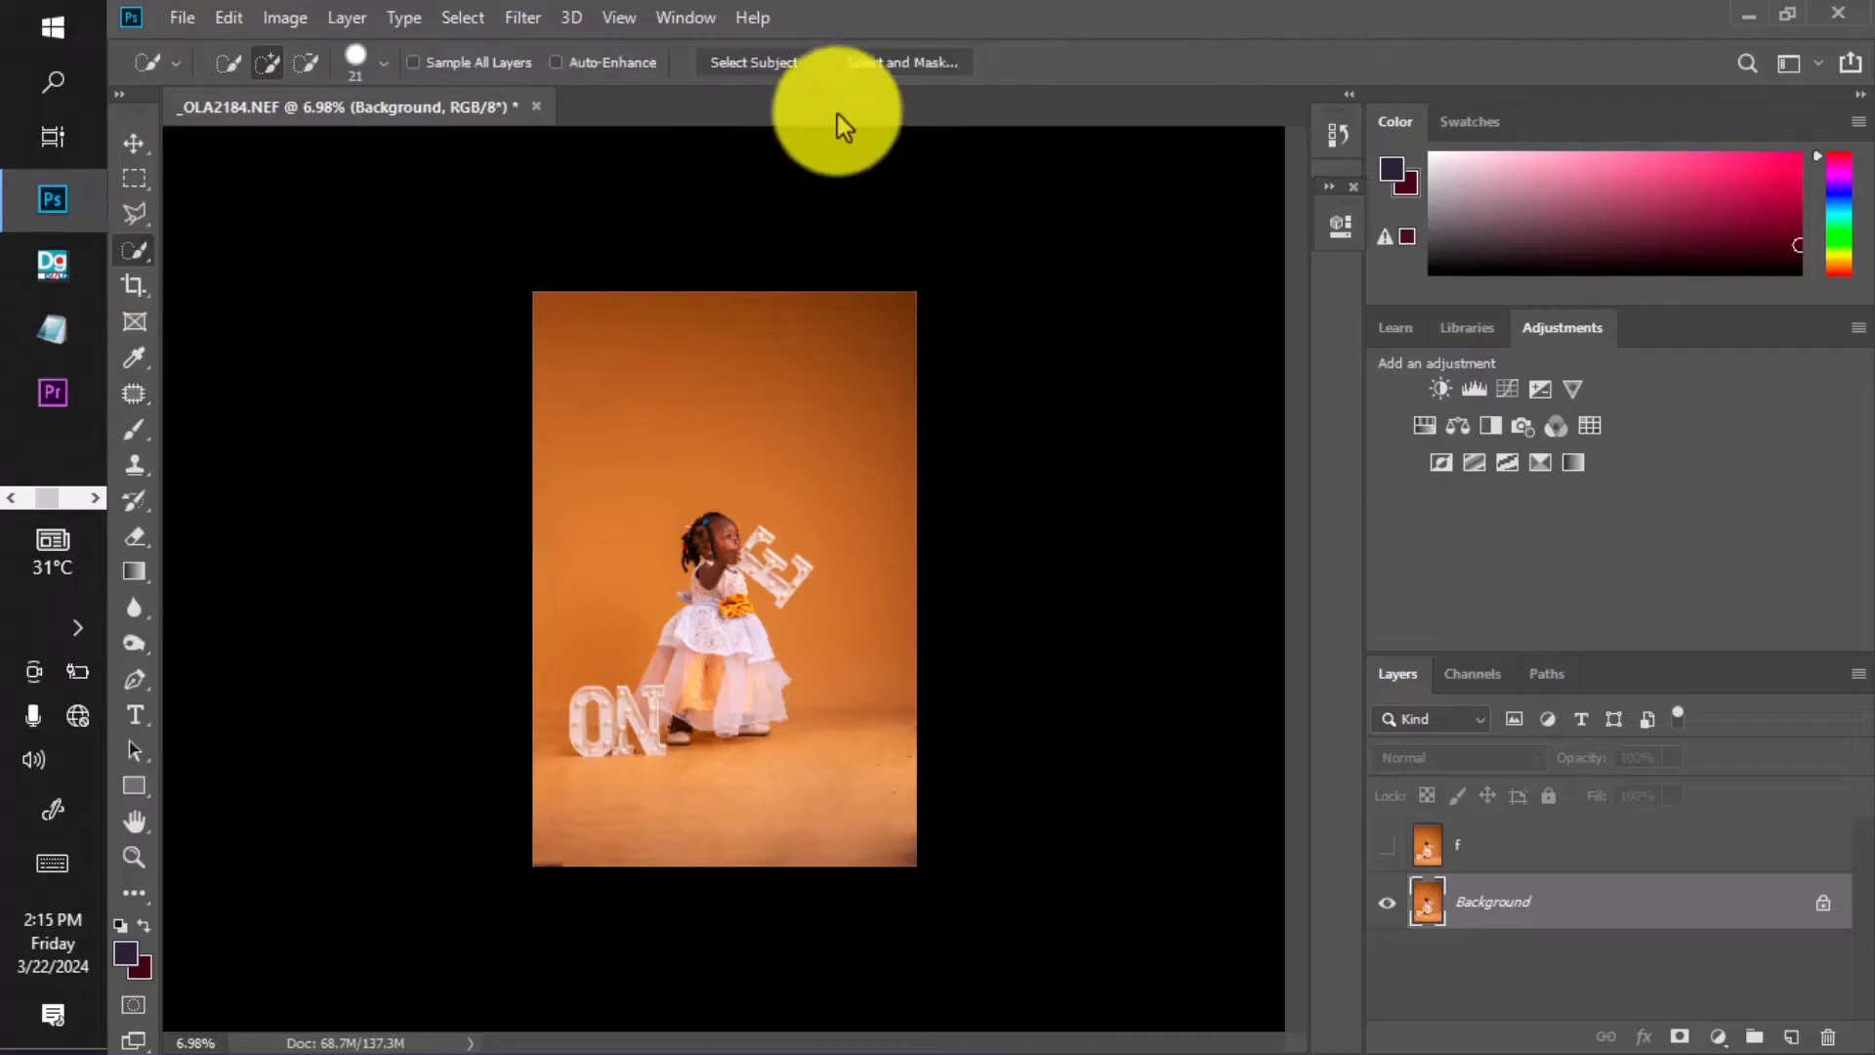
{"action": "left_click", "coordinate": [744, 63]}
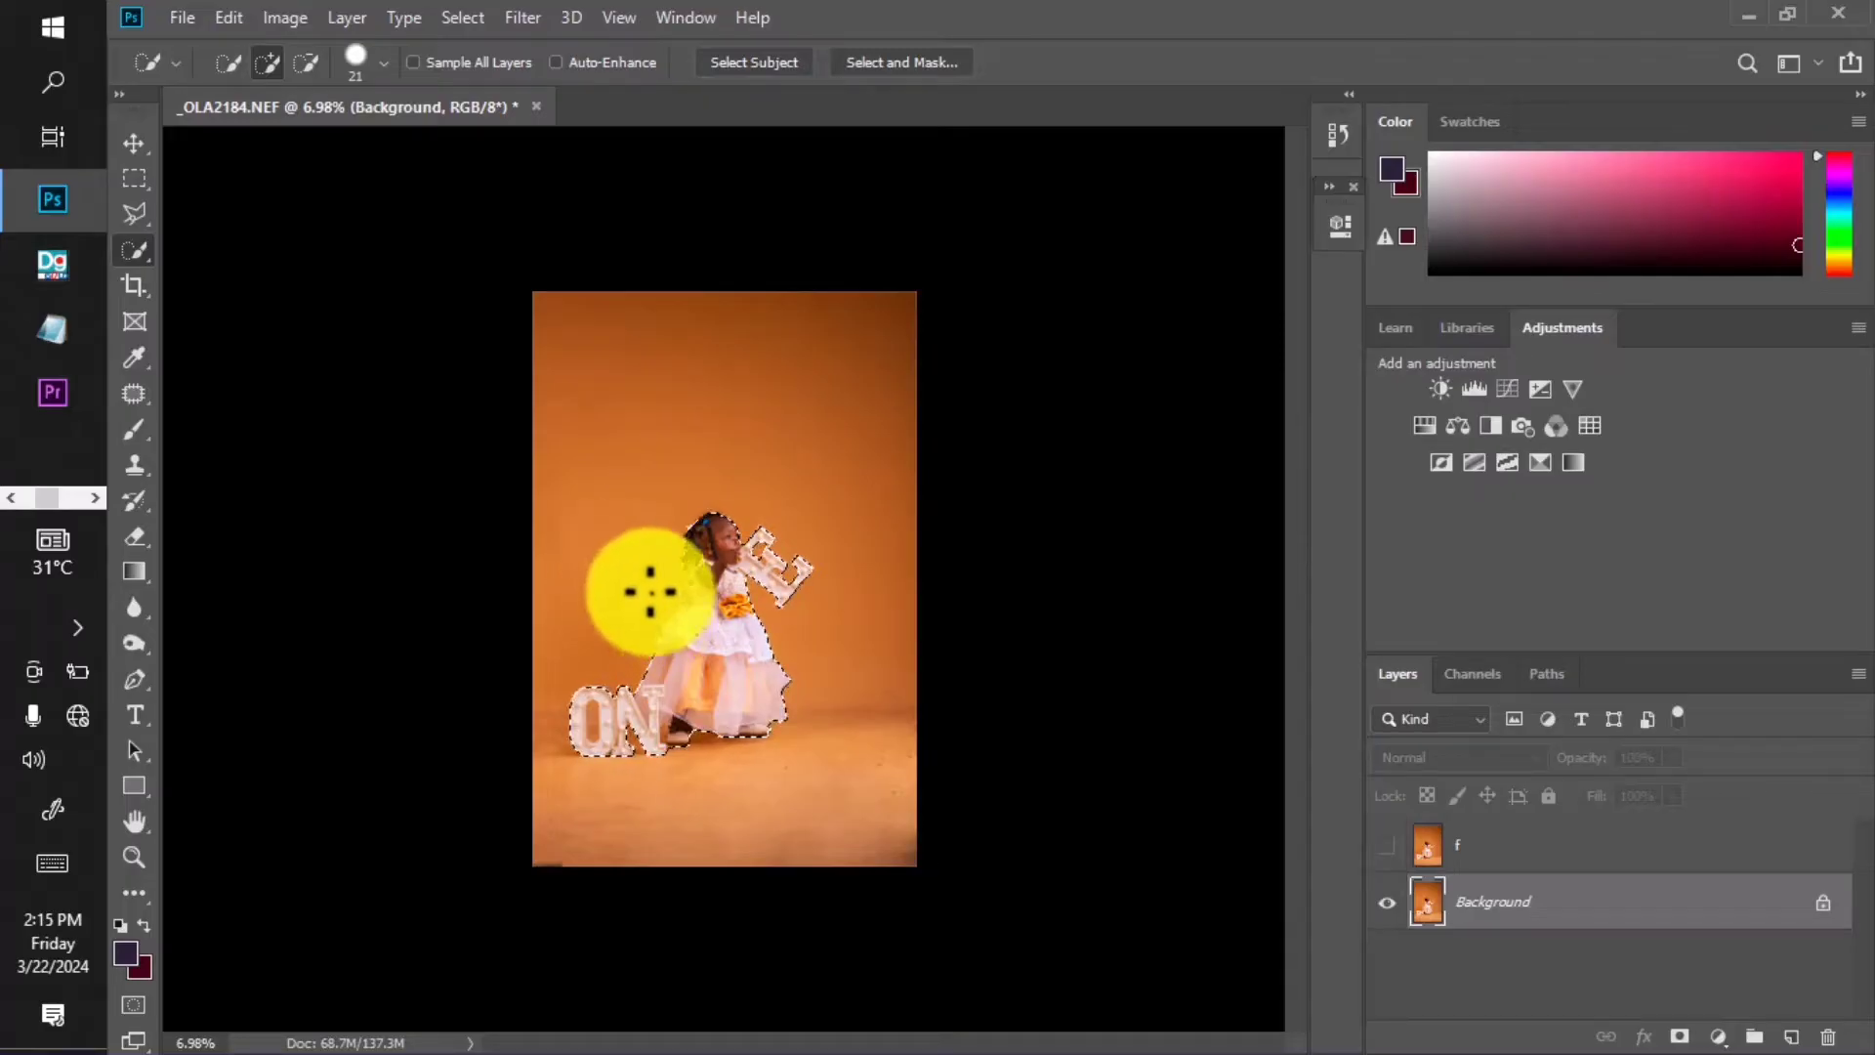
{"action": "scroll", "coordinate": [681, 586], "scroll_direction": "up", "scroll_amount": 1}
{"action": "scroll", "coordinate": [681, 587], "scroll_direction": "up", "scroll_amount": 8}
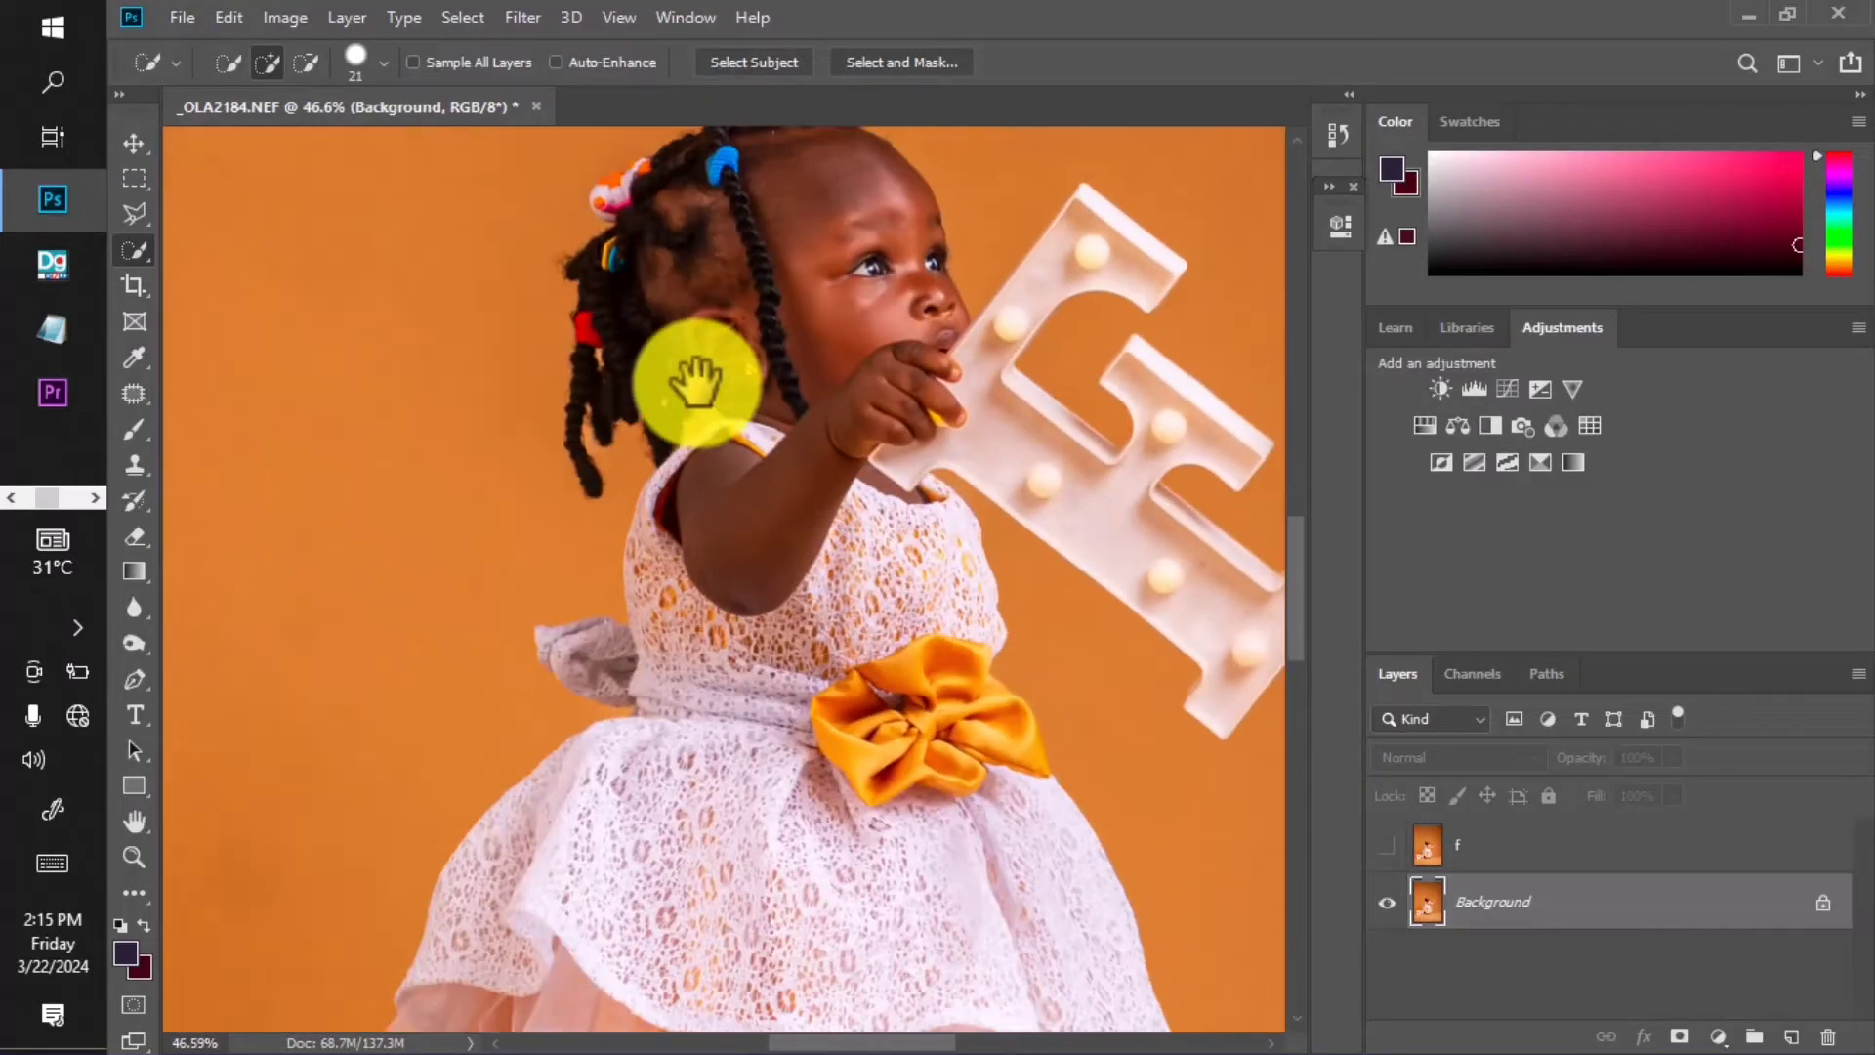
{"action": "scroll", "coordinate": [696, 382], "scroll_direction": "down", "scroll_amount": 5}
{"action": "scroll", "coordinate": [787, 117], "scroll_direction": "up", "scroll_amount": 5}
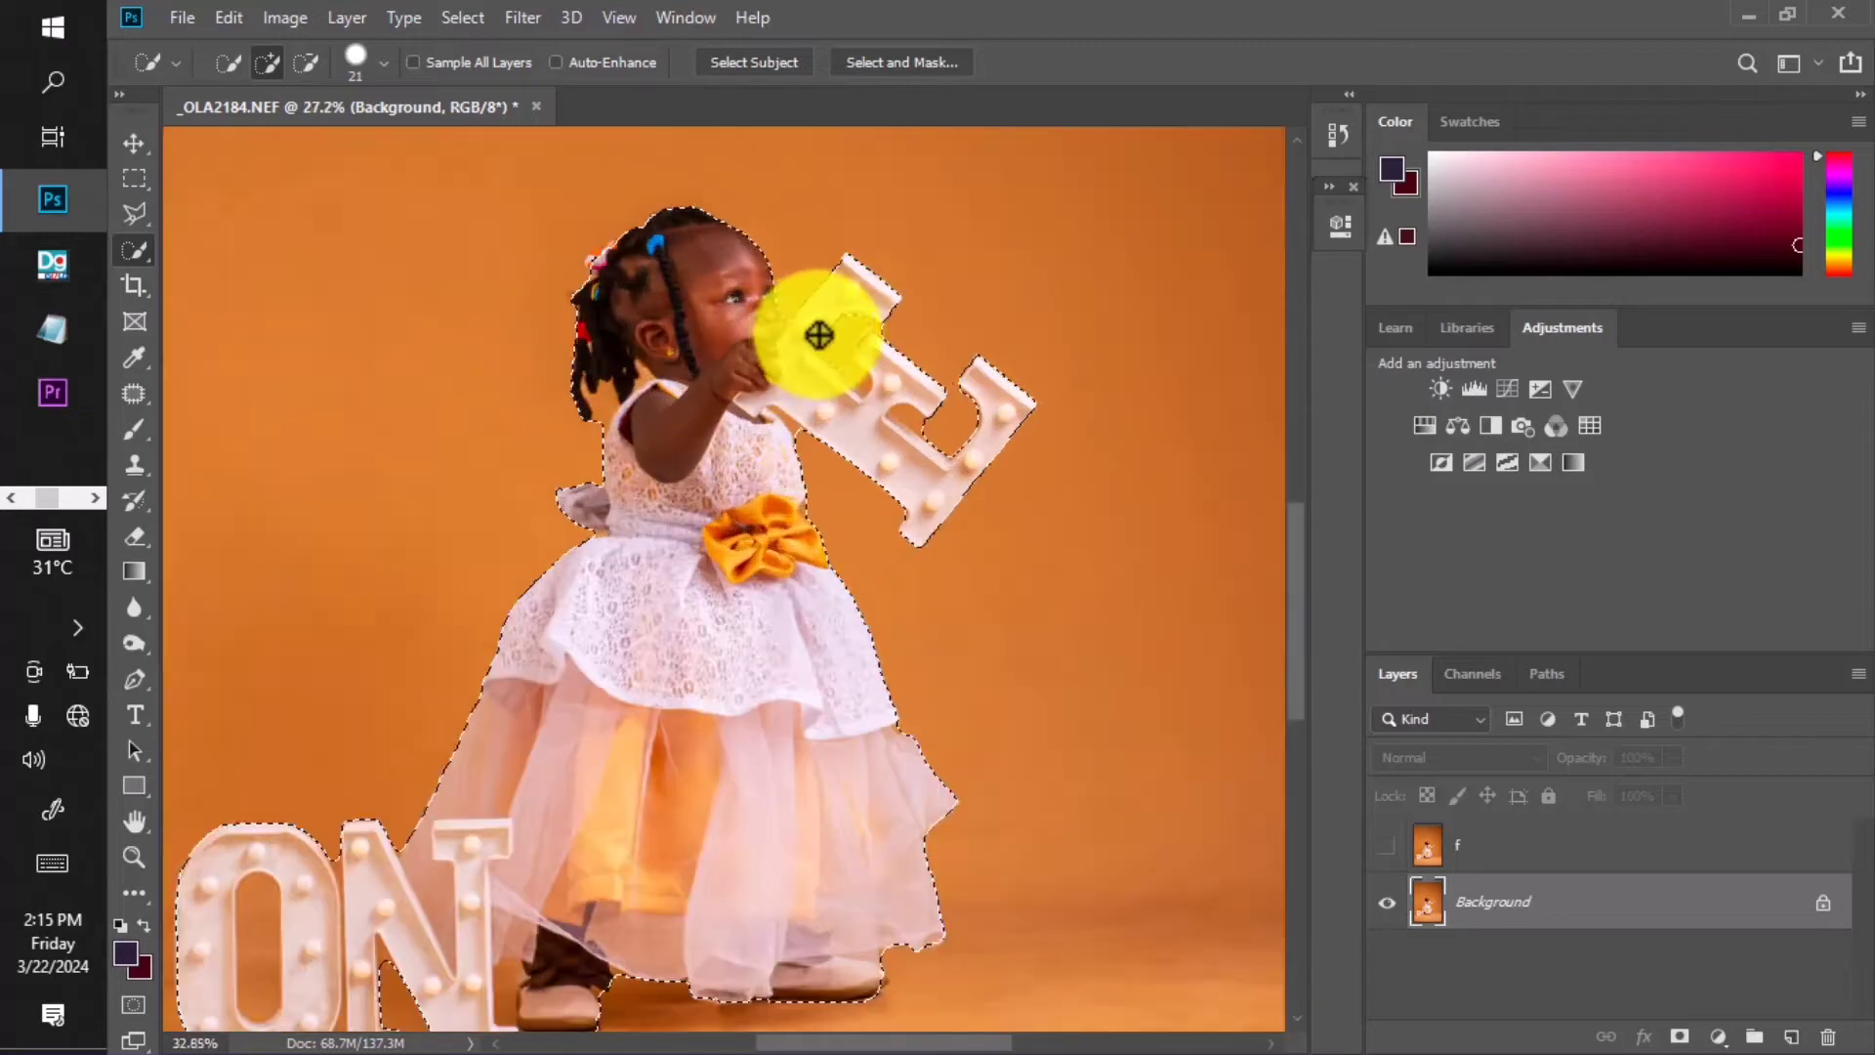
{"action": "scroll", "coordinate": [830, 327], "scroll_direction": "down", "scroll_amount": 3}
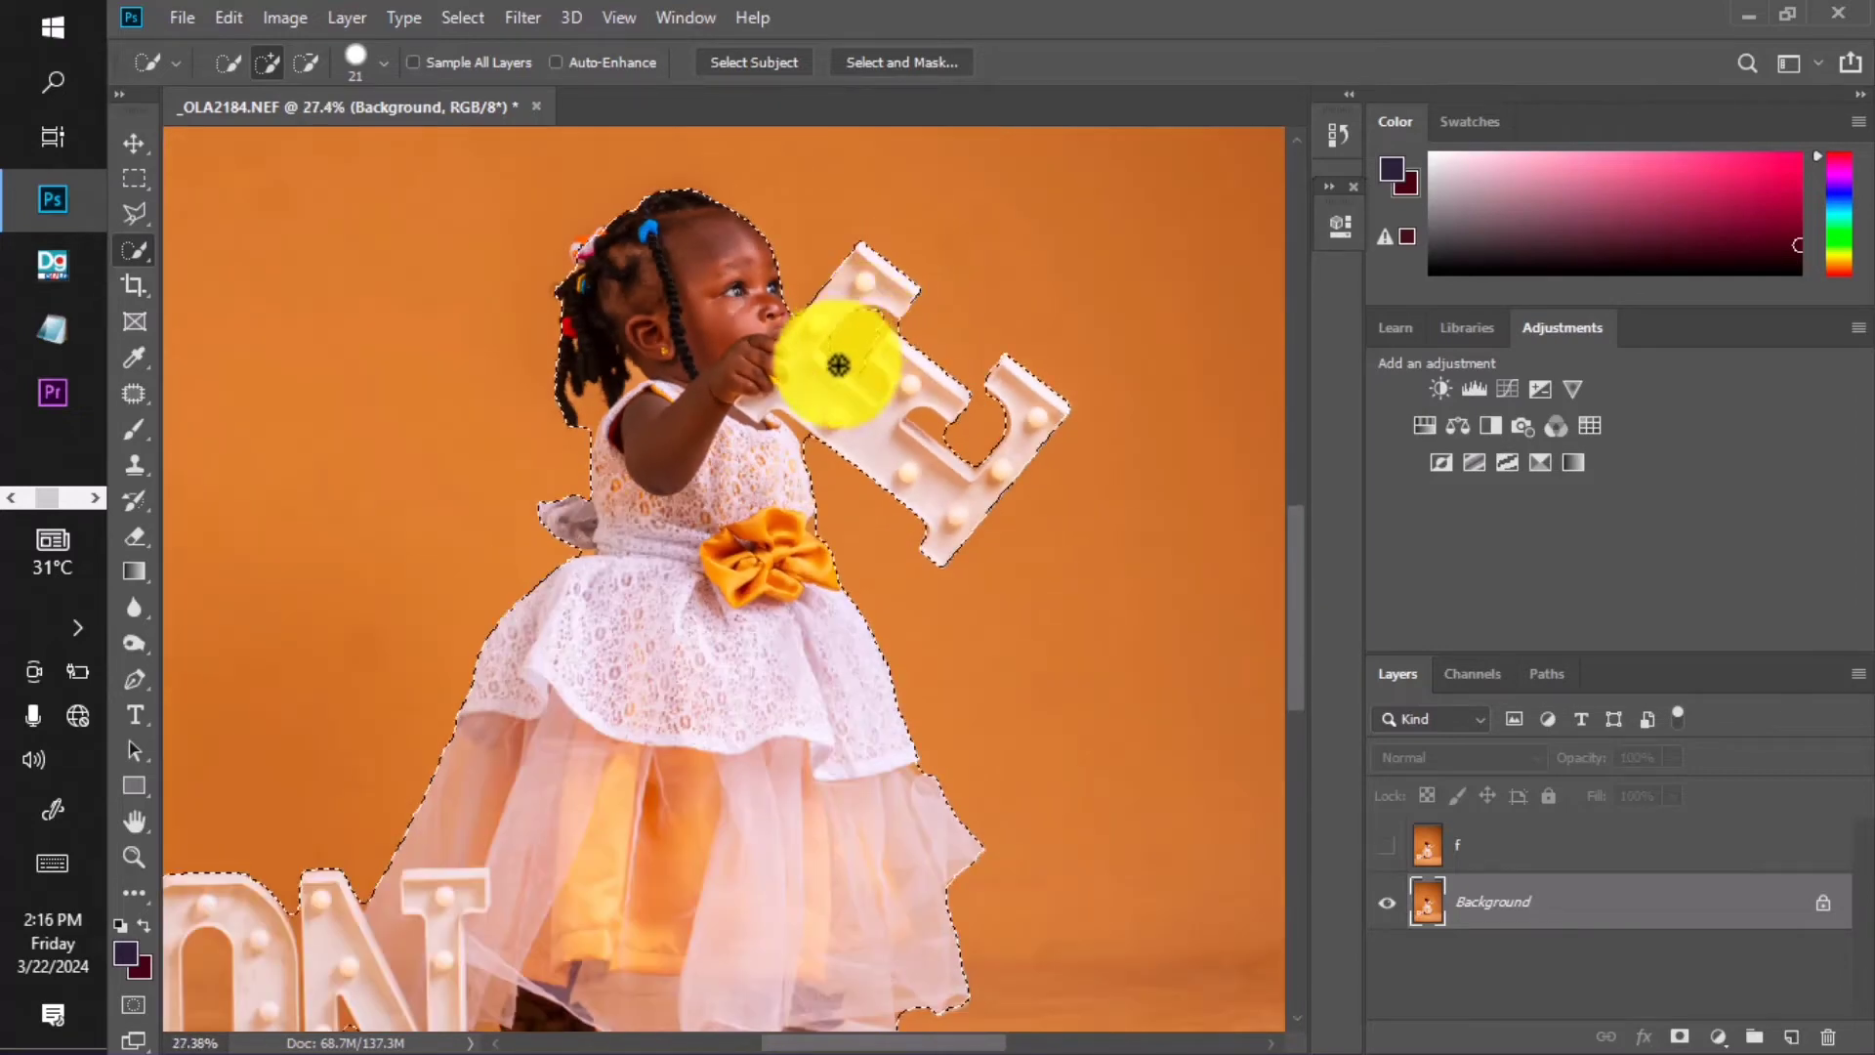
{"action": "scroll", "coordinate": [820, 342], "scroll_direction": "up", "scroll_amount": 2}
{"action": "scroll", "coordinate": [856, 333], "scroll_direction": "up", "scroll_amount": 1}
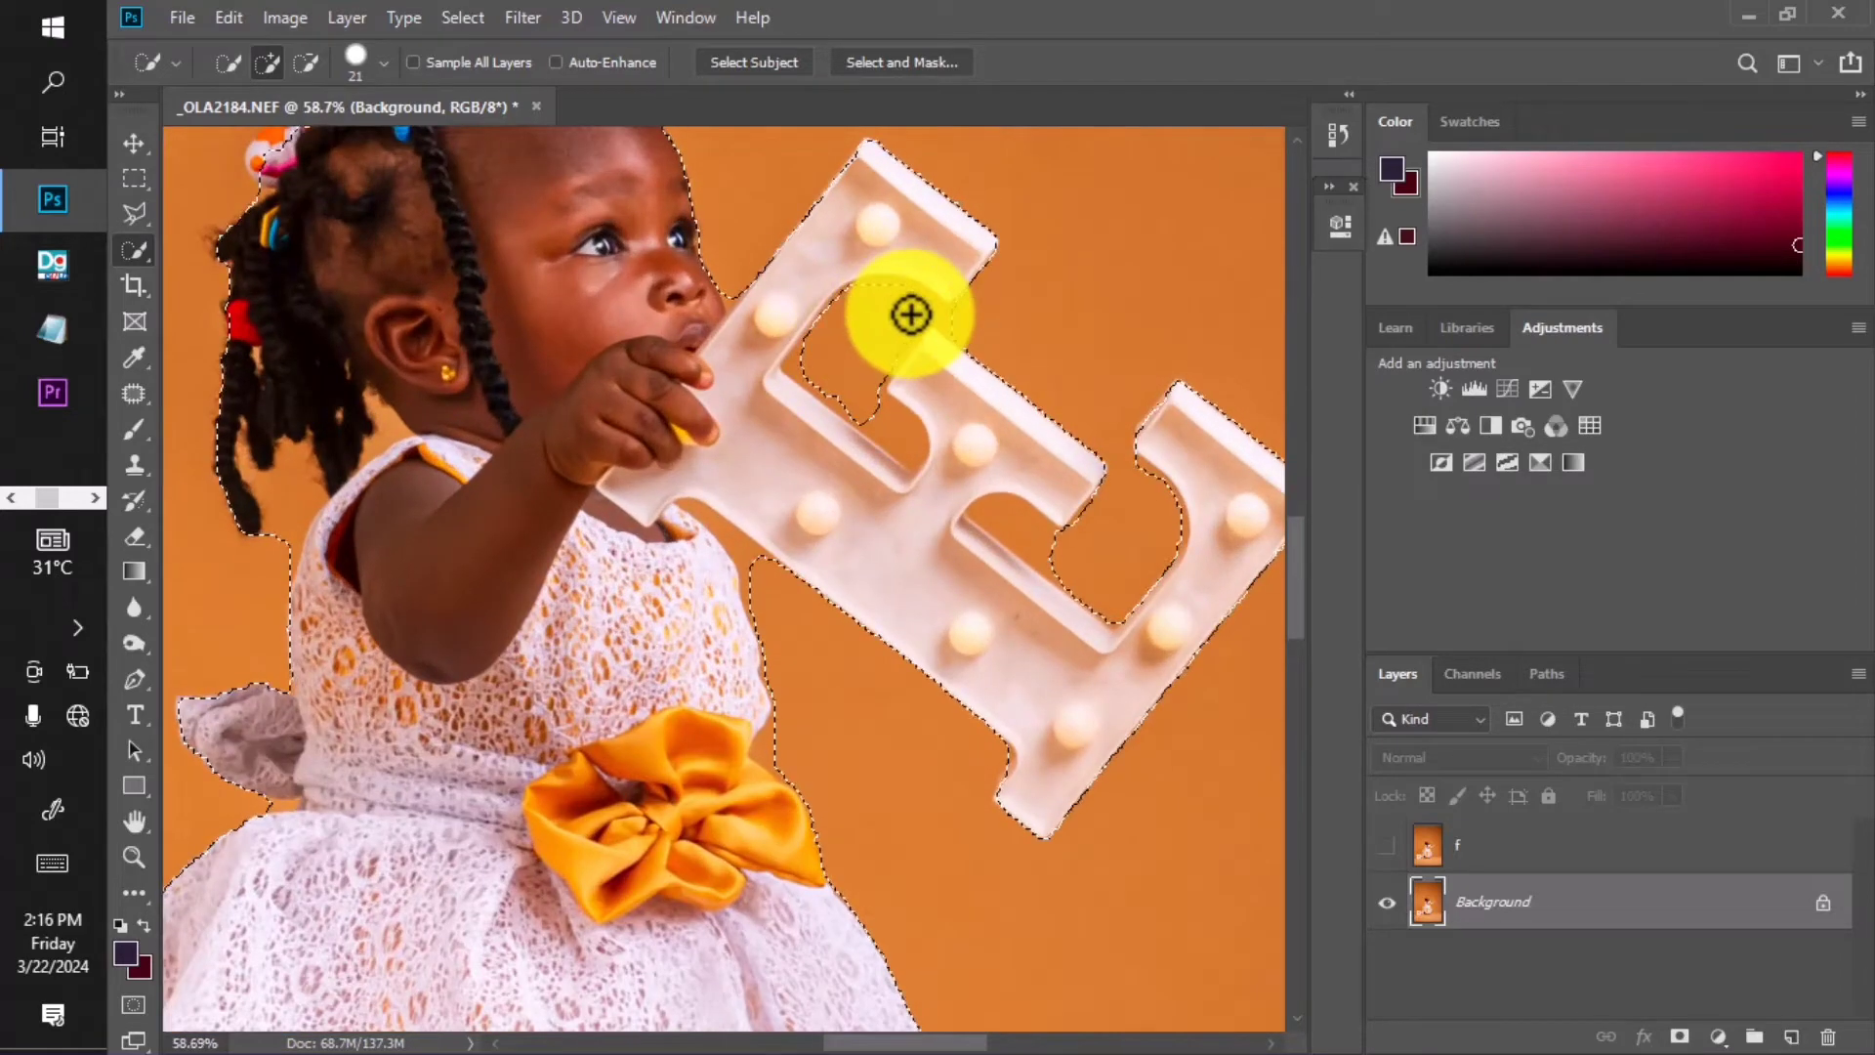
{"action": "mouse_move", "coordinate": [911, 315]}
{"action": "left_mouse_down"}
{"action": "mouse_move", "coordinate": [925, 322]}
{"action": "mouse_move", "coordinate": [837, 372]}
{"action": "mouse_move", "coordinate": [808, 364]}
{"action": "mouse_move", "coordinate": [835, 350]}
{"action": "left_mouse_up"}
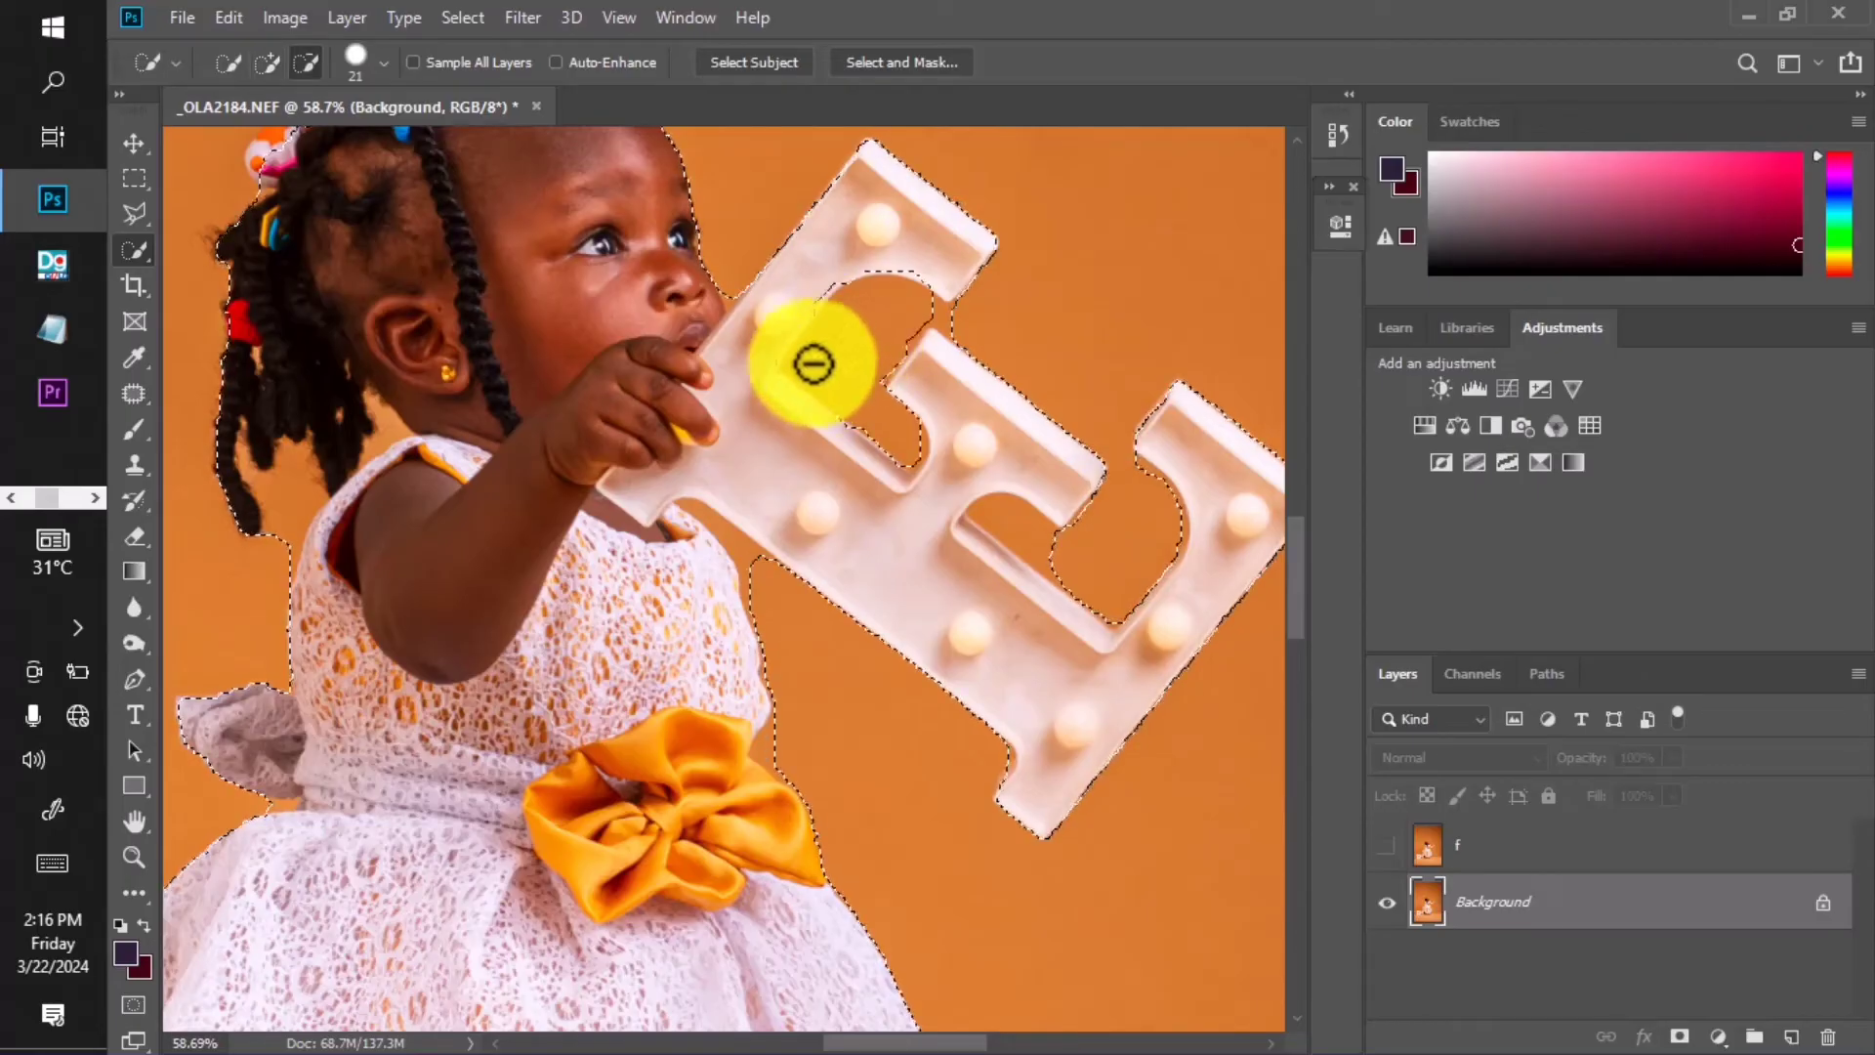
Subtract the orange gaps by the dress, between braids and shoulder, and near the braids.
{"action": "key", "text": "alt"}
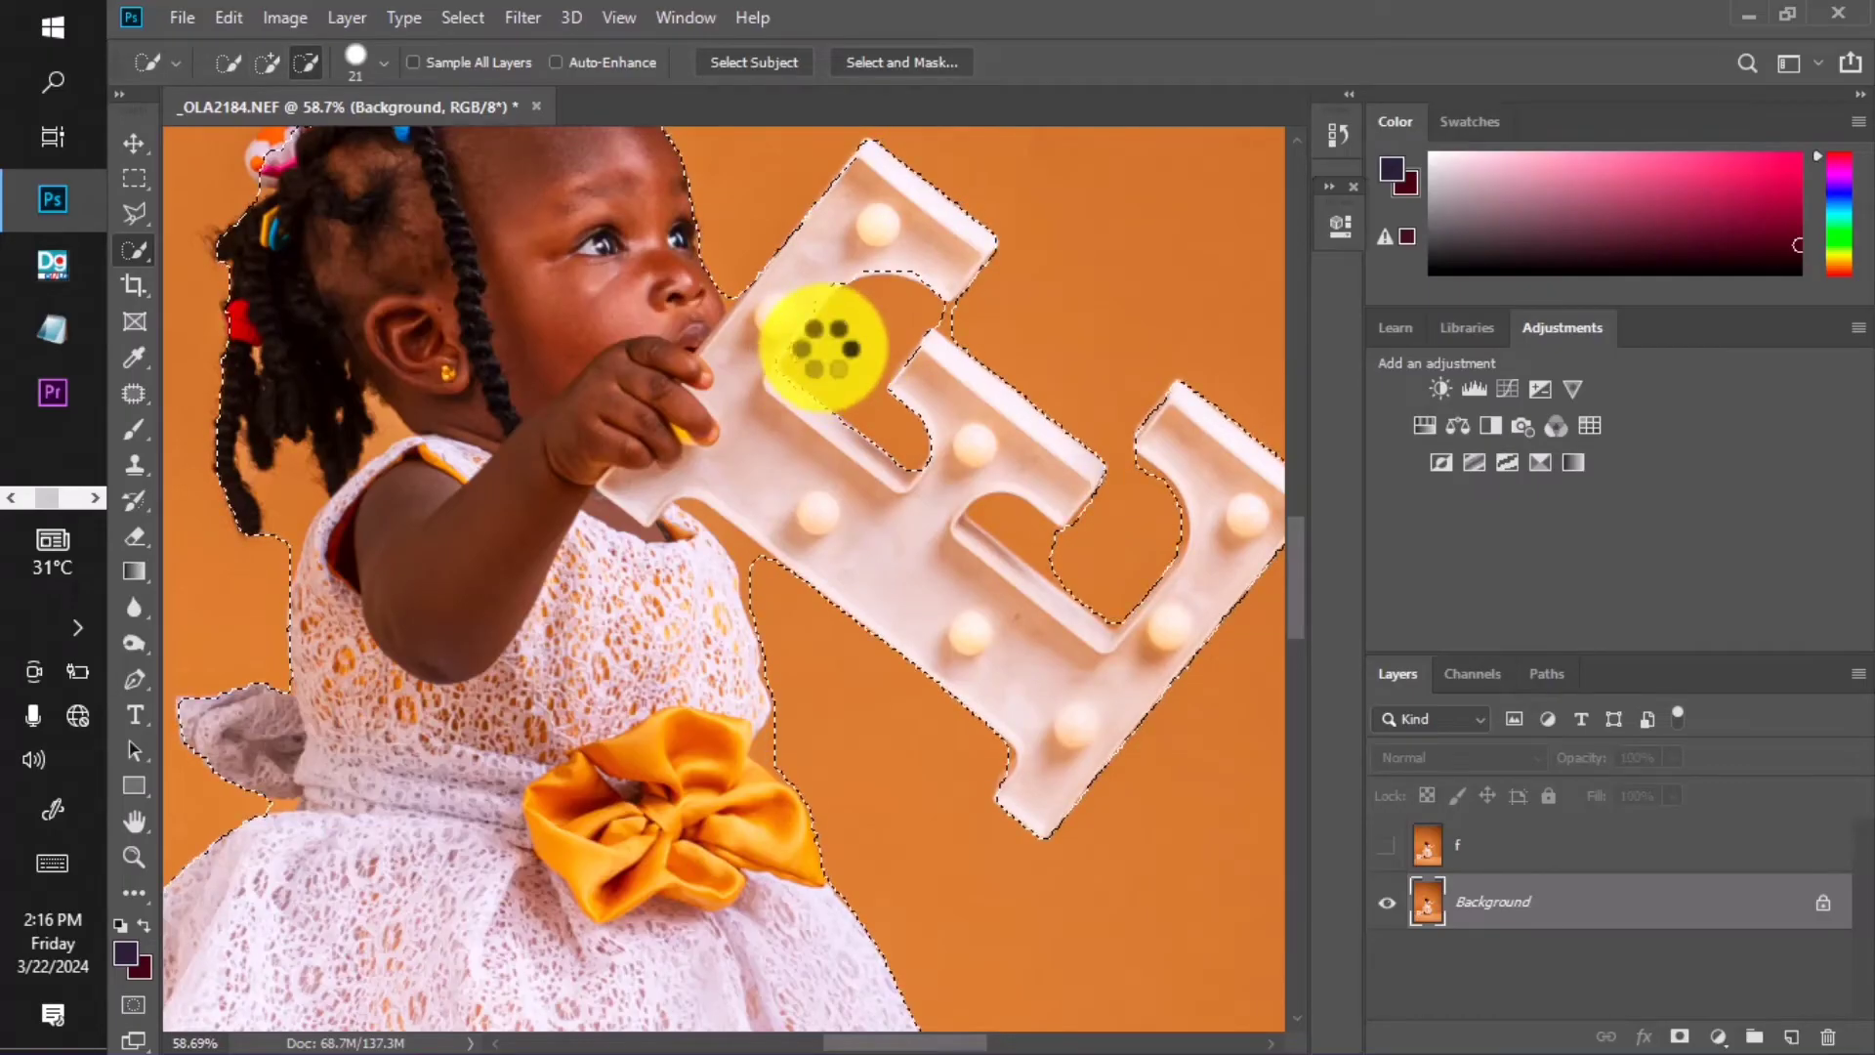
{"action": "scroll", "coordinate": [826, 349], "scroll_direction": "down", "scroll_amount": 3}
{"action": "scroll", "coordinate": [996, 452], "scroll_direction": "up", "scroll_amount": 4}
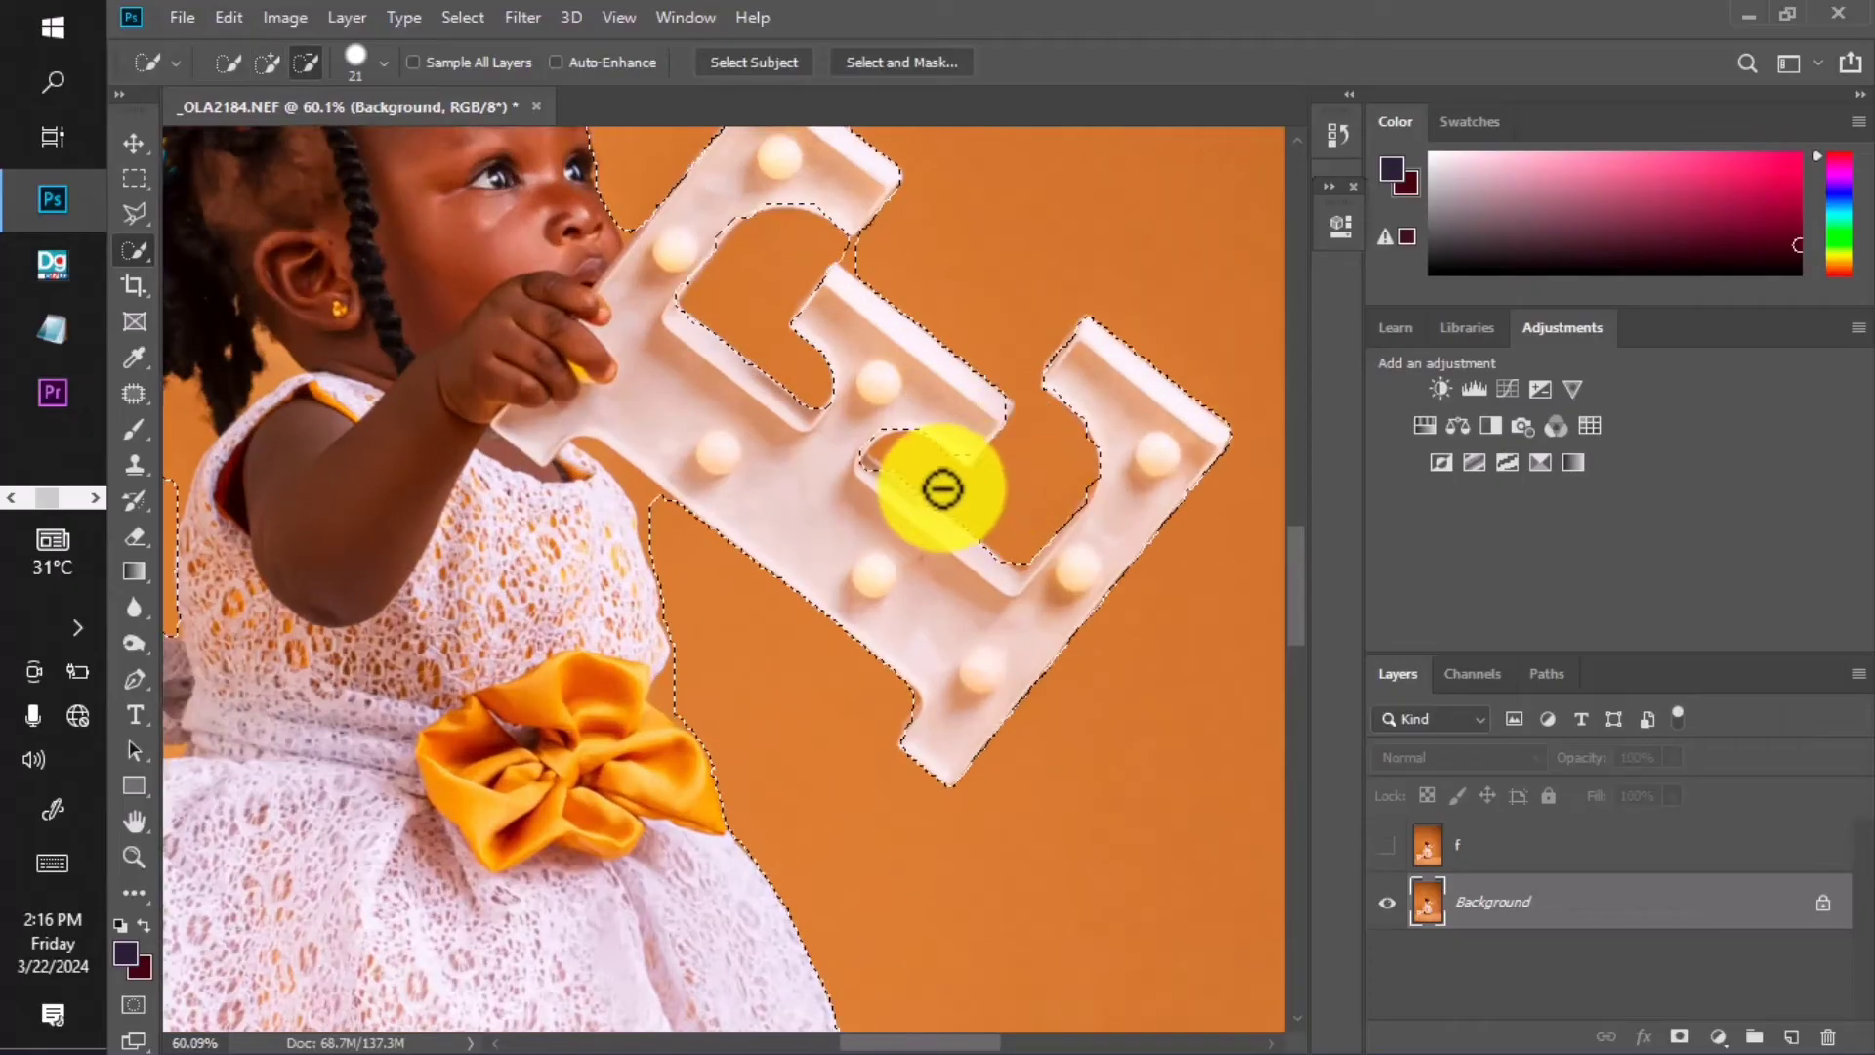
{"action": "scroll", "coordinate": [952, 454], "scroll_direction": "down", "scroll_amount": 3}
{"action": "scroll", "coordinate": [815, 478], "scroll_direction": "up", "scroll_amount": 4}
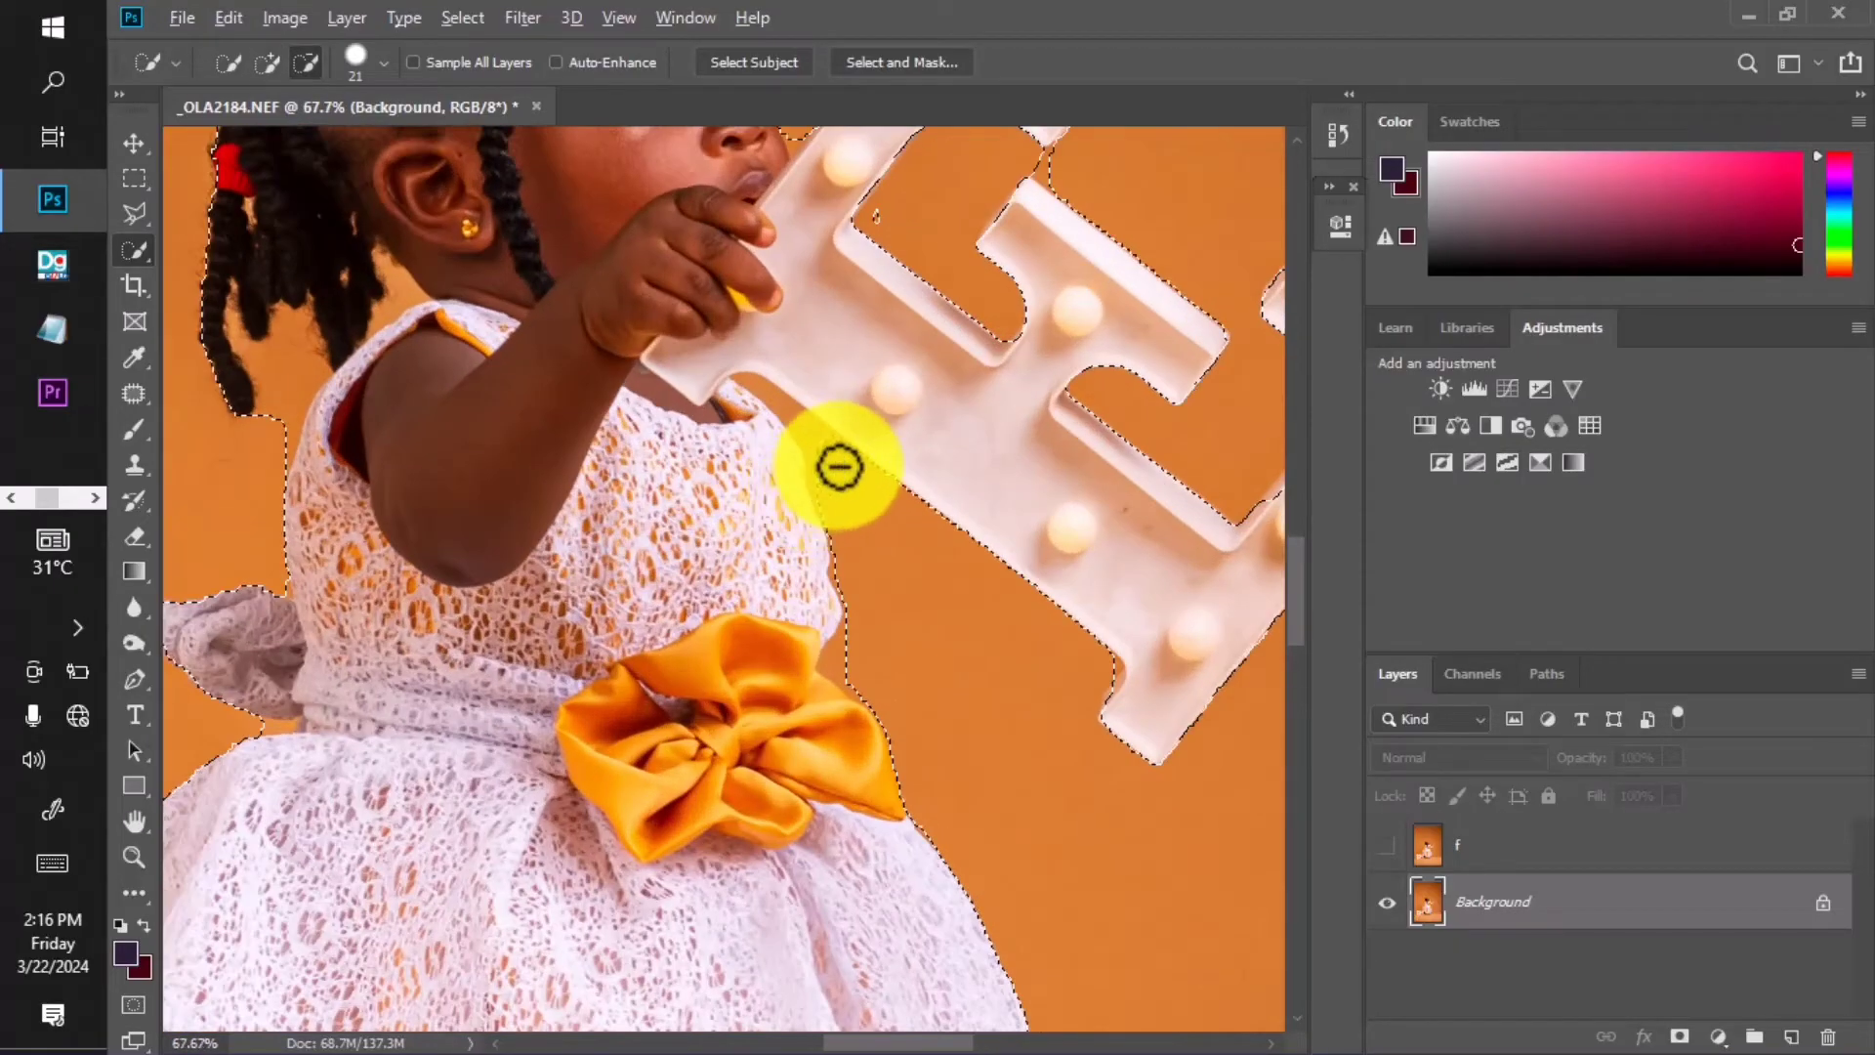
{"action": "left_click", "coordinate": [820, 441]}
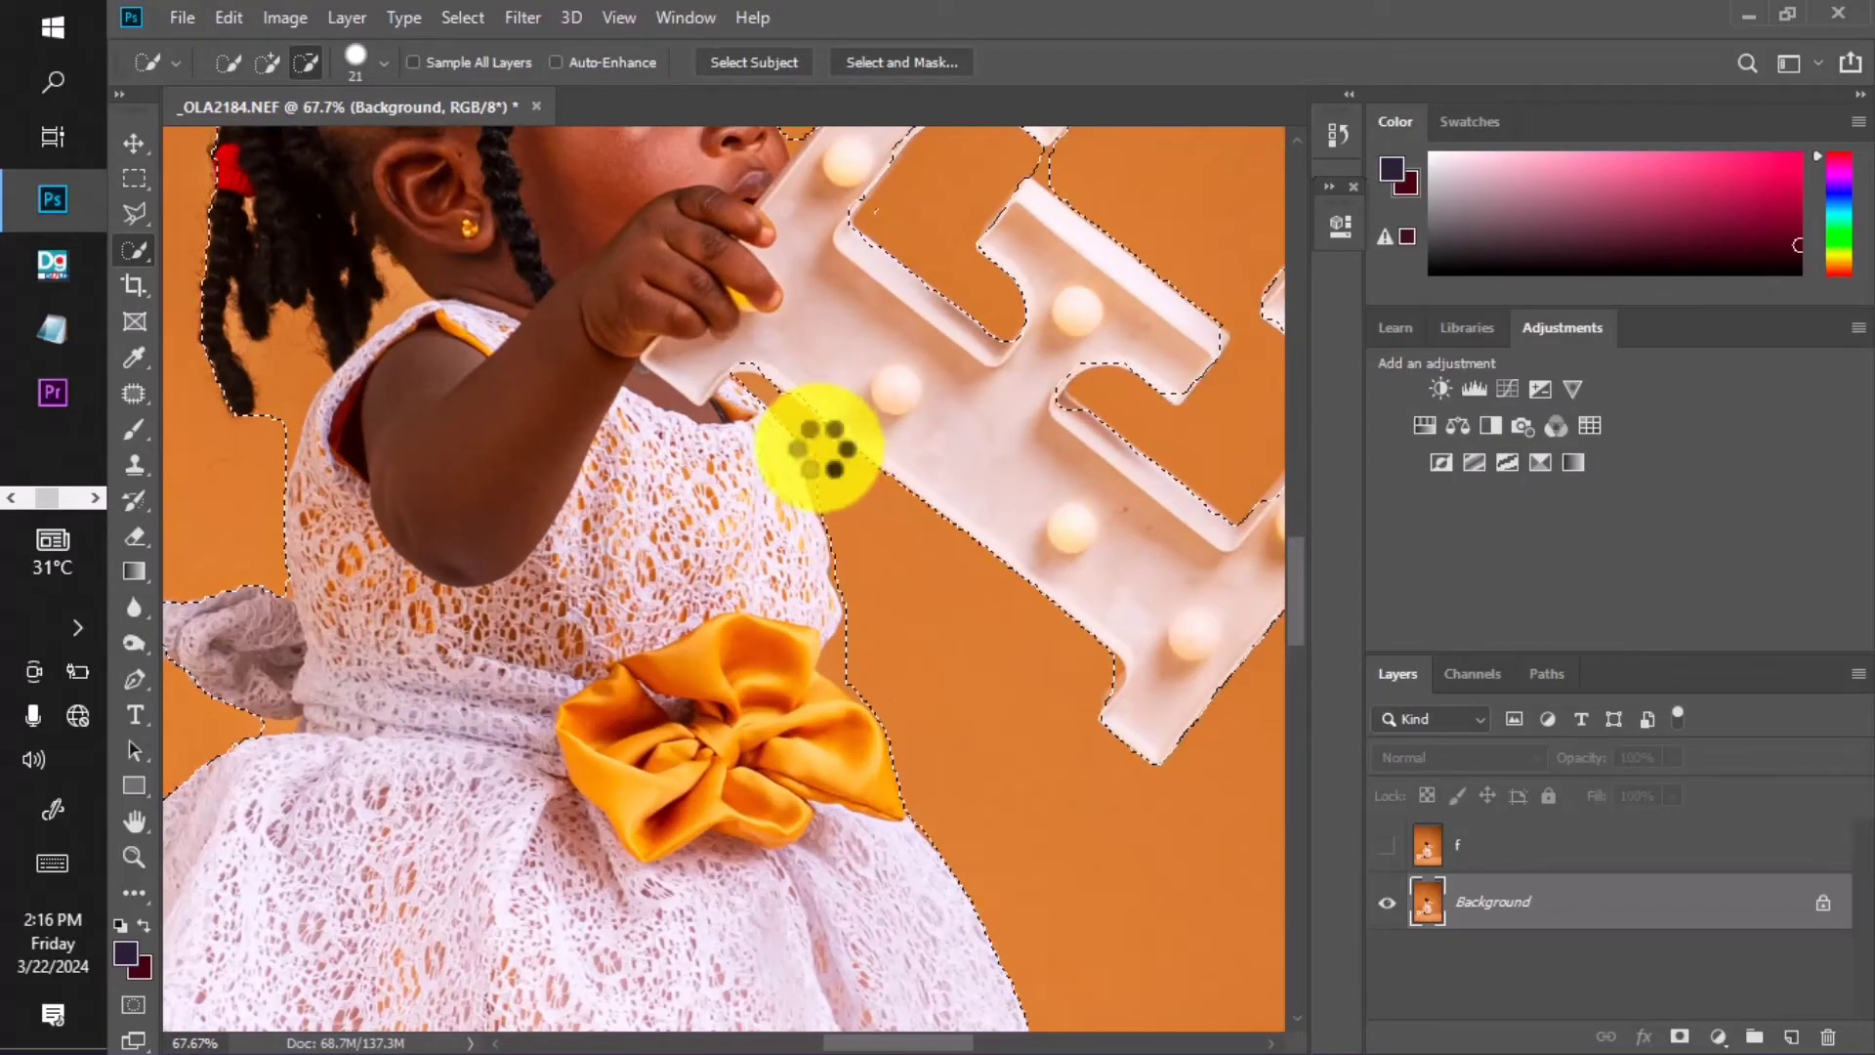
{"action": "scroll", "coordinate": [820, 449], "scroll_direction": "down", "scroll_amount": 2}
{"action": "scroll", "coordinate": [536, 397], "scroll_direction": "up", "scroll_amount": 3}
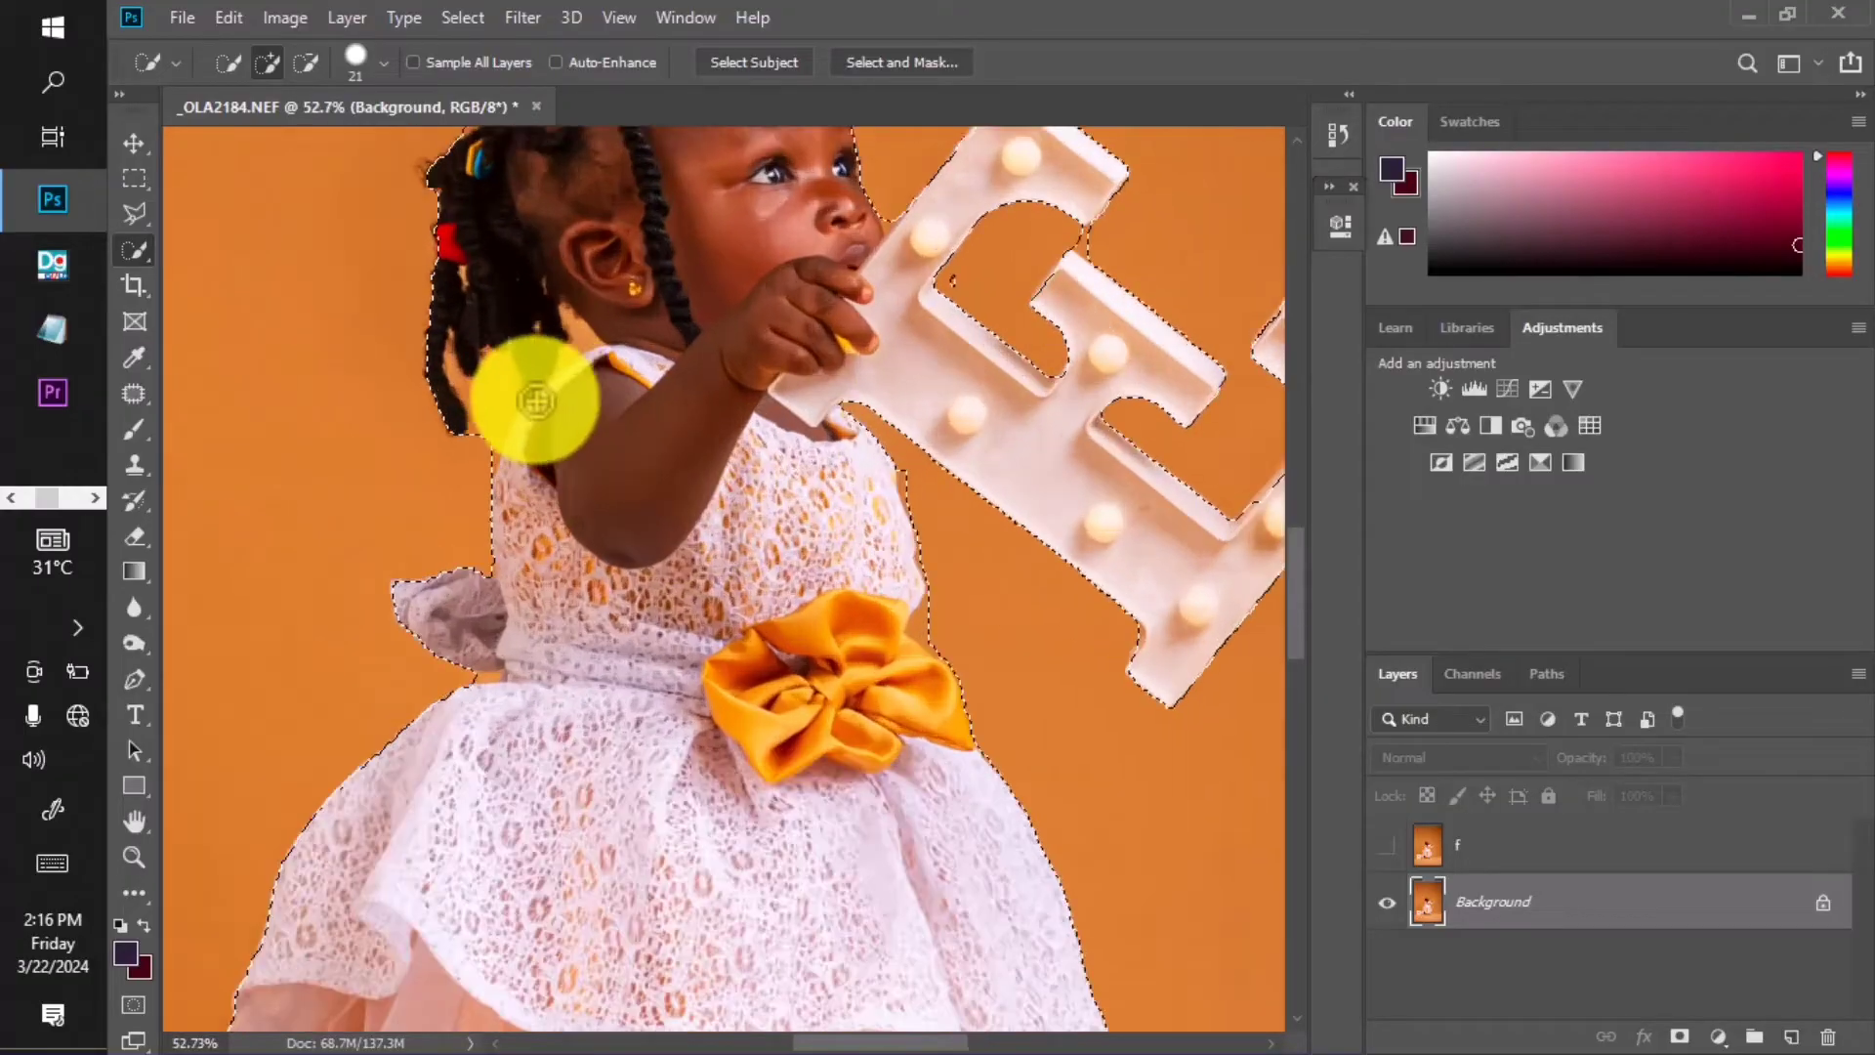
{"action": "mouse_move", "coordinate": [484, 422]}
{"action": "left_mouse_down"}
{"action": "mouse_move", "coordinate": [477, 395]}
{"action": "mouse_move", "coordinate": [478, 444]}
{"action": "left_mouse_up"}
{"action": "scroll", "coordinate": [485, 420], "scroll_direction": "down", "scroll_amount": 2}
{"action": "scroll", "coordinate": [490, 419], "scroll_direction": "up", "scroll_amount": 3}
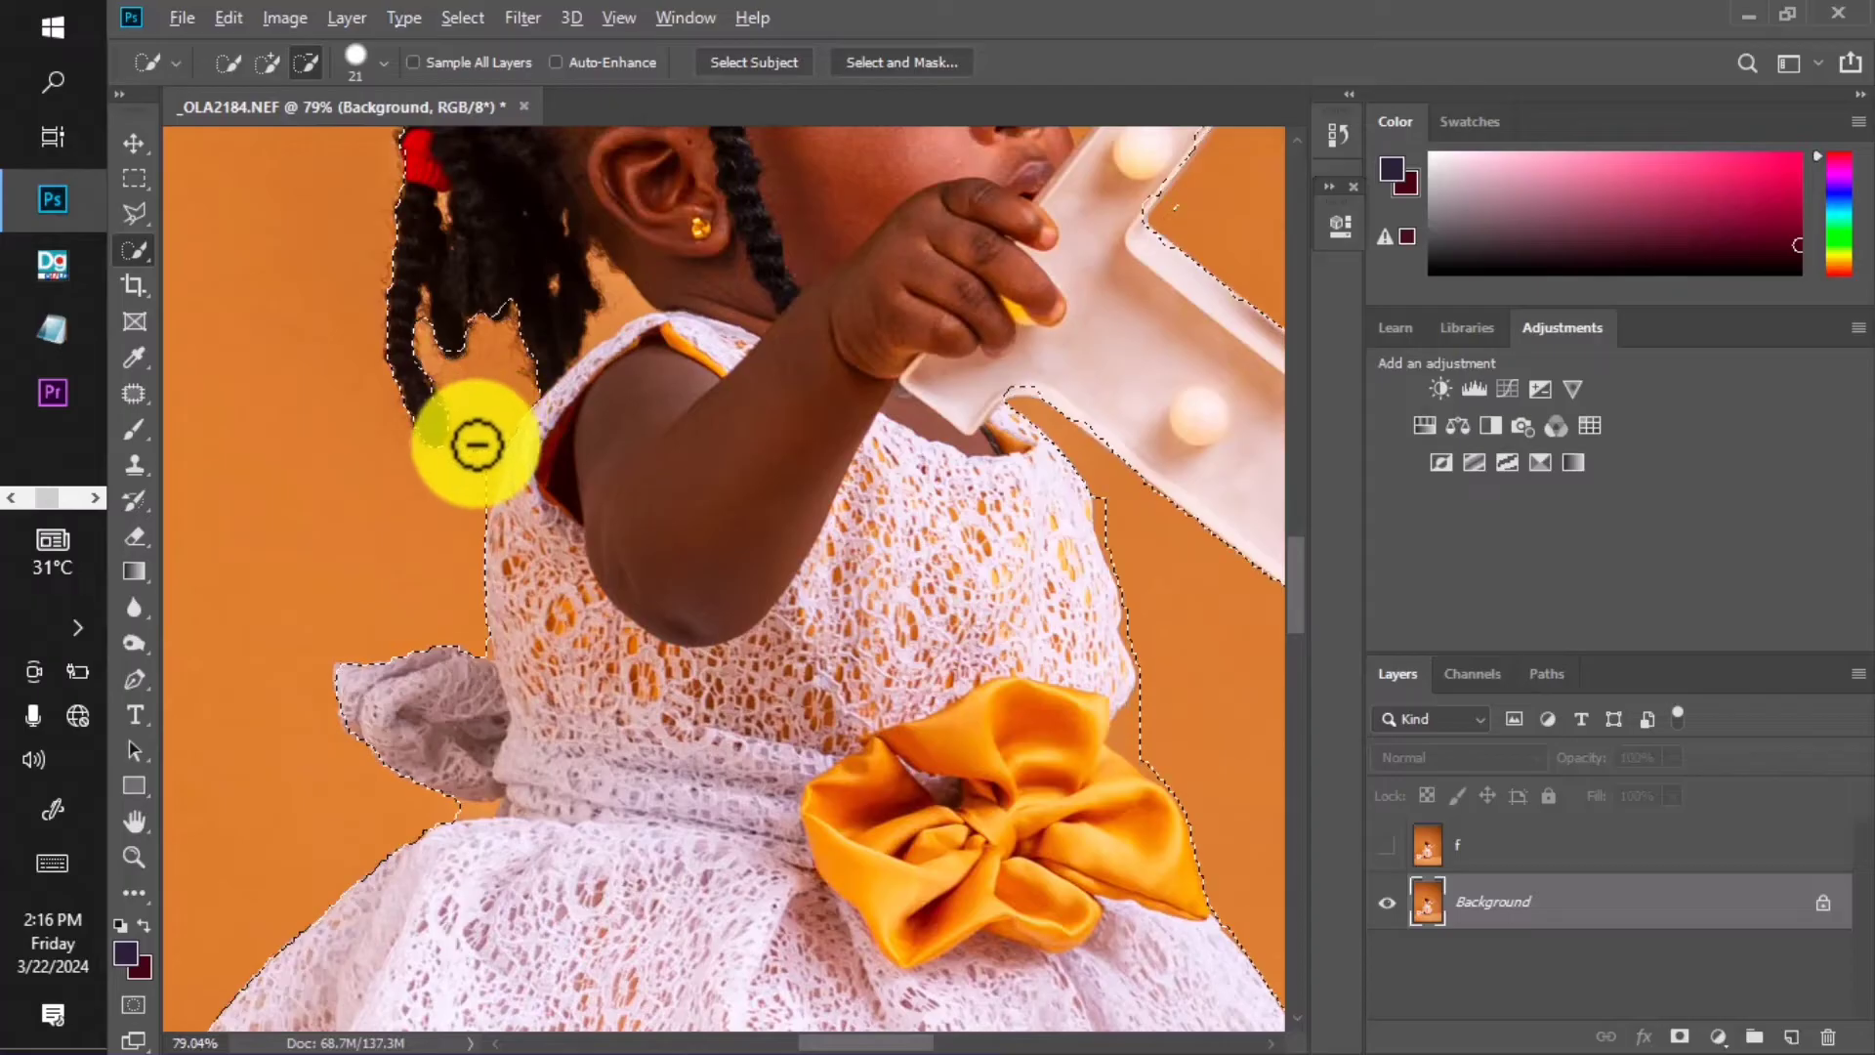
{"action": "scroll", "coordinate": [493, 430], "scroll_direction": "down", "scroll_amount": 2}
{"action": "scroll", "coordinate": [547, 376], "scroll_direction": "up", "scroll_amount": 3}
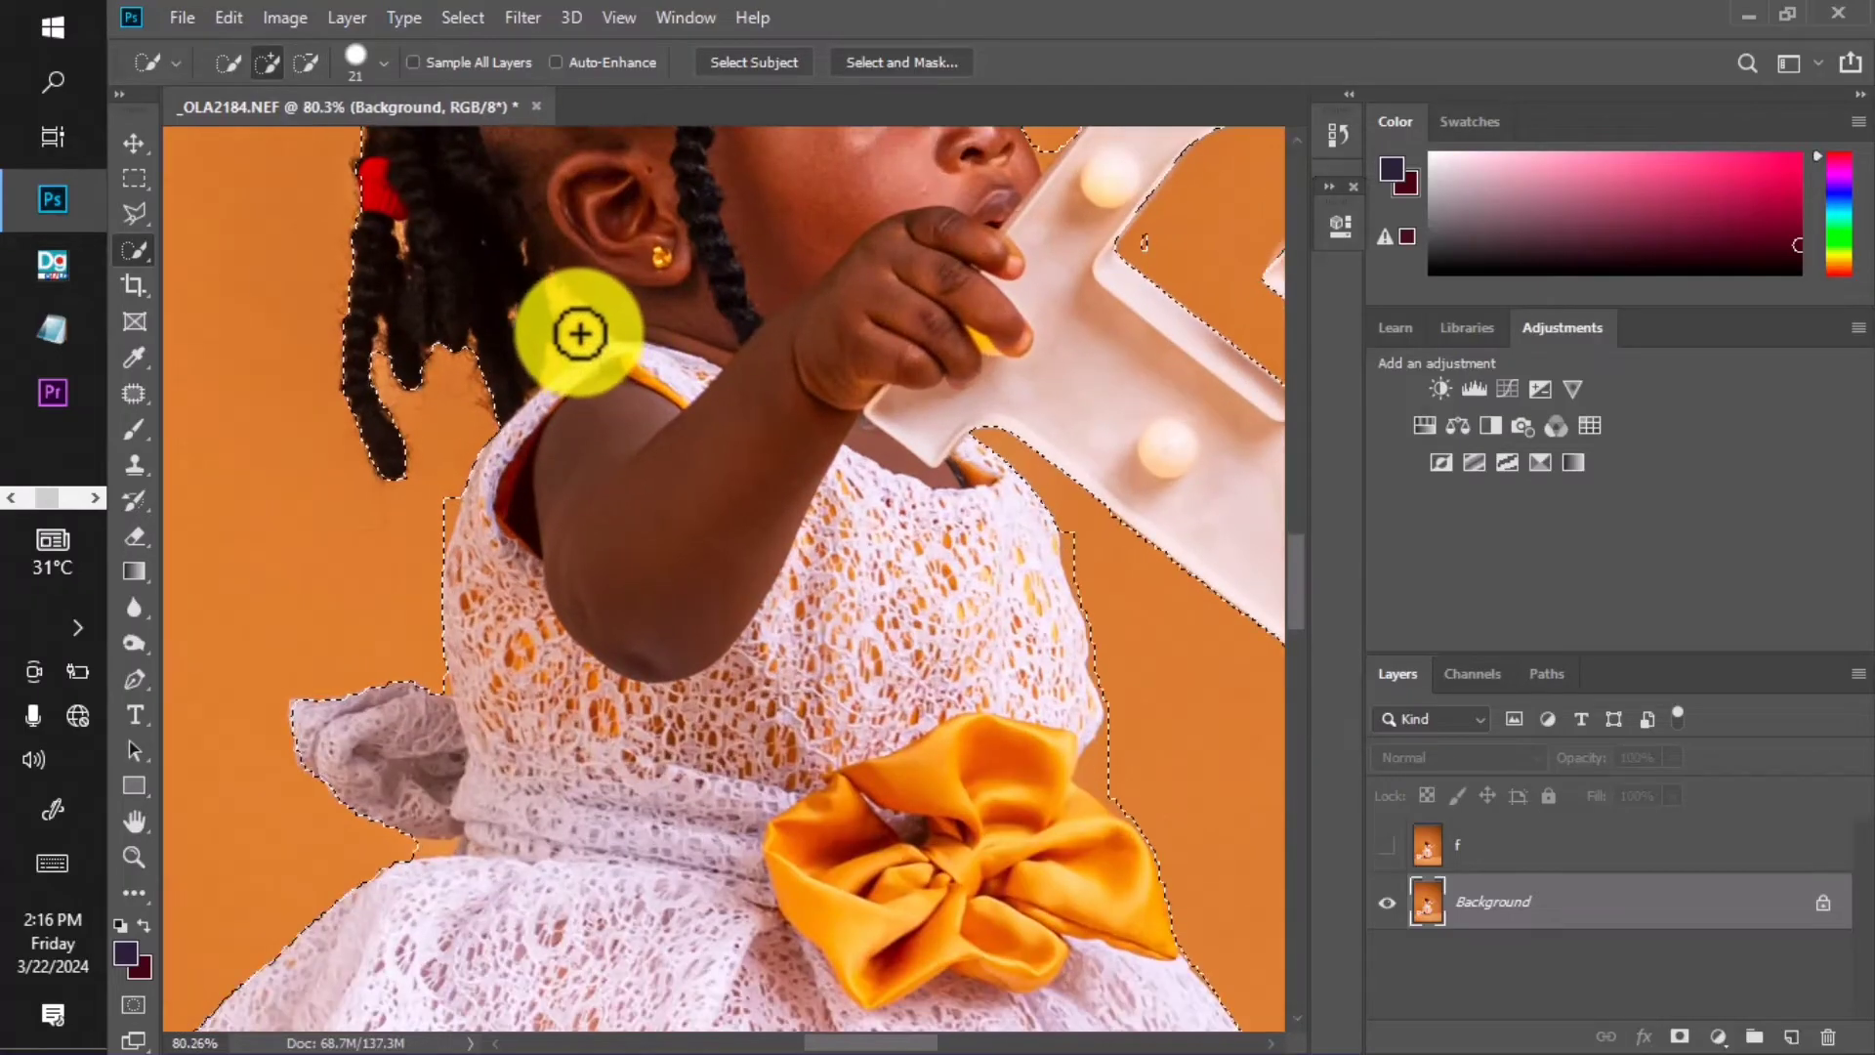
{"action": "left_click_drag", "start_coordinate": [580, 323], "coordinate": [574, 343]}
{"action": "scroll", "coordinate": [581, 340], "scroll_direction": "down", "scroll_amount": 4}
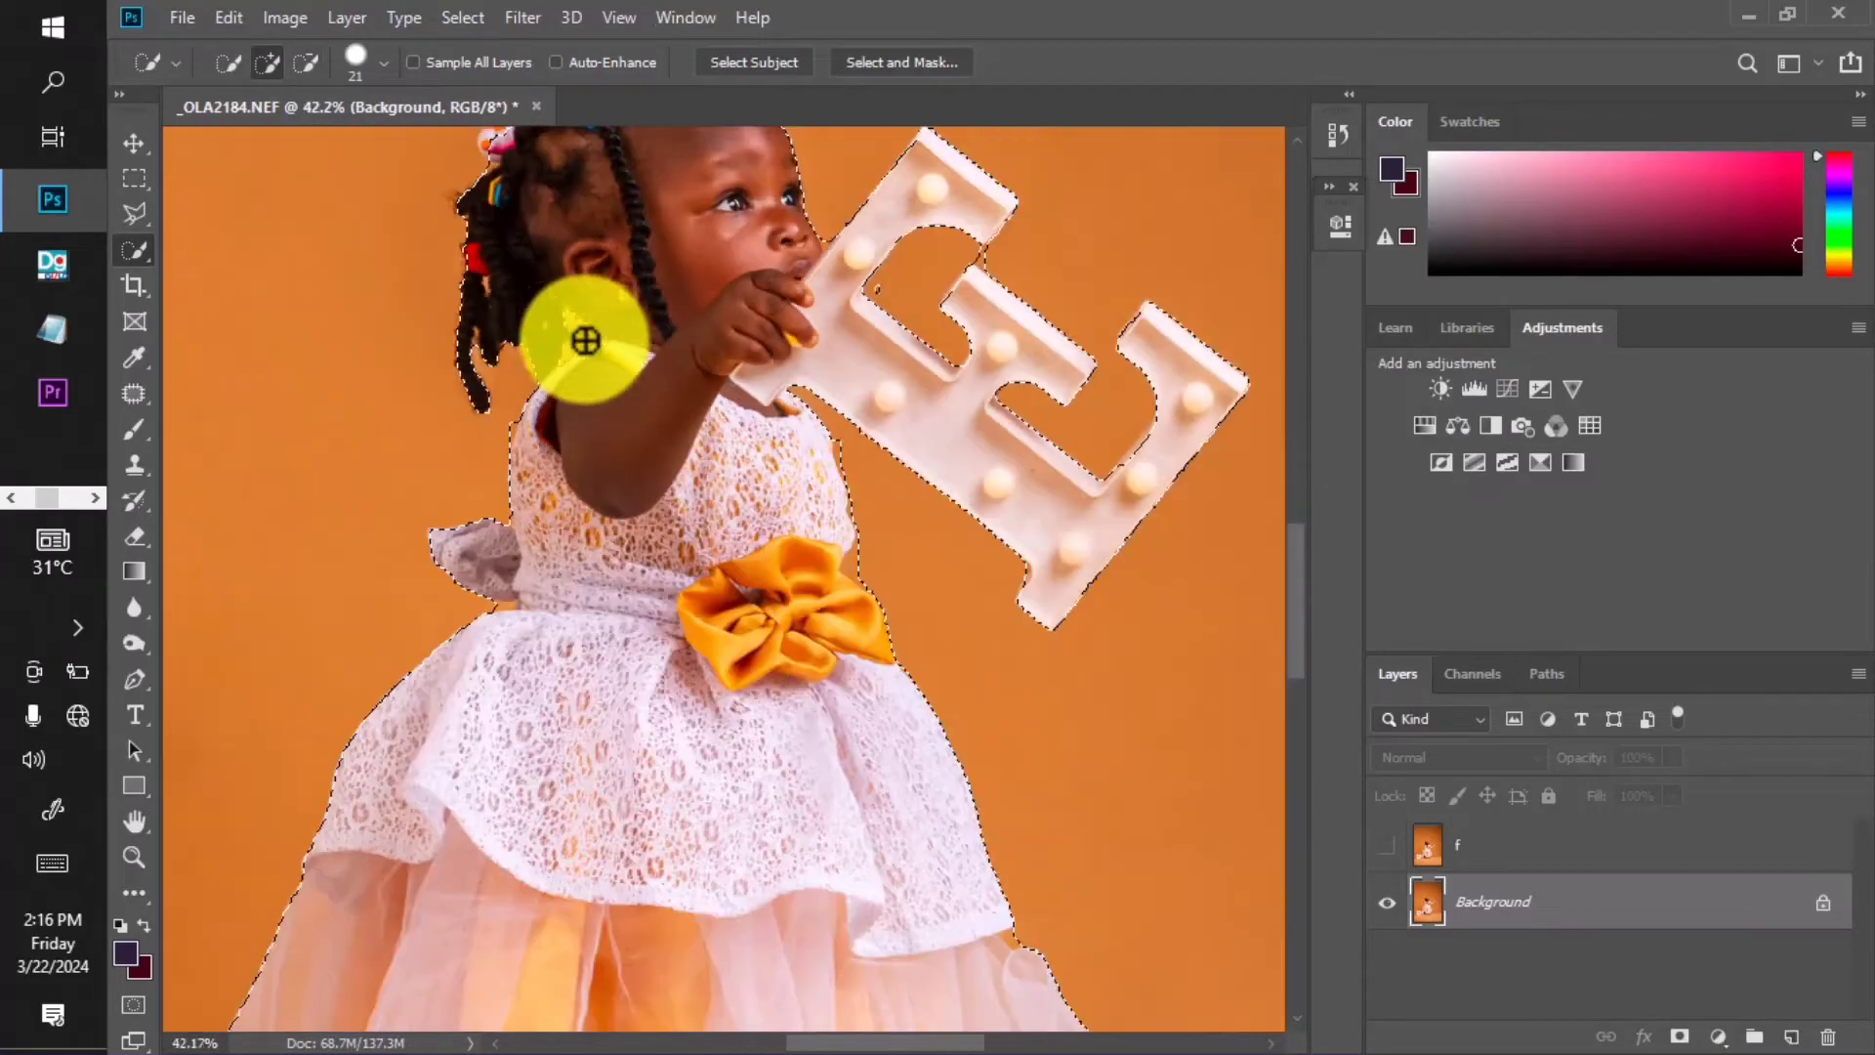
Subtract the hole inside the O letter from the selection.
{"action": "left_click_drag", "start_coordinate": [594, 628], "coordinate": [700, 422]}
{"action": "scroll", "coordinate": [347, 628], "scroll_direction": "up", "scroll_amount": 4}
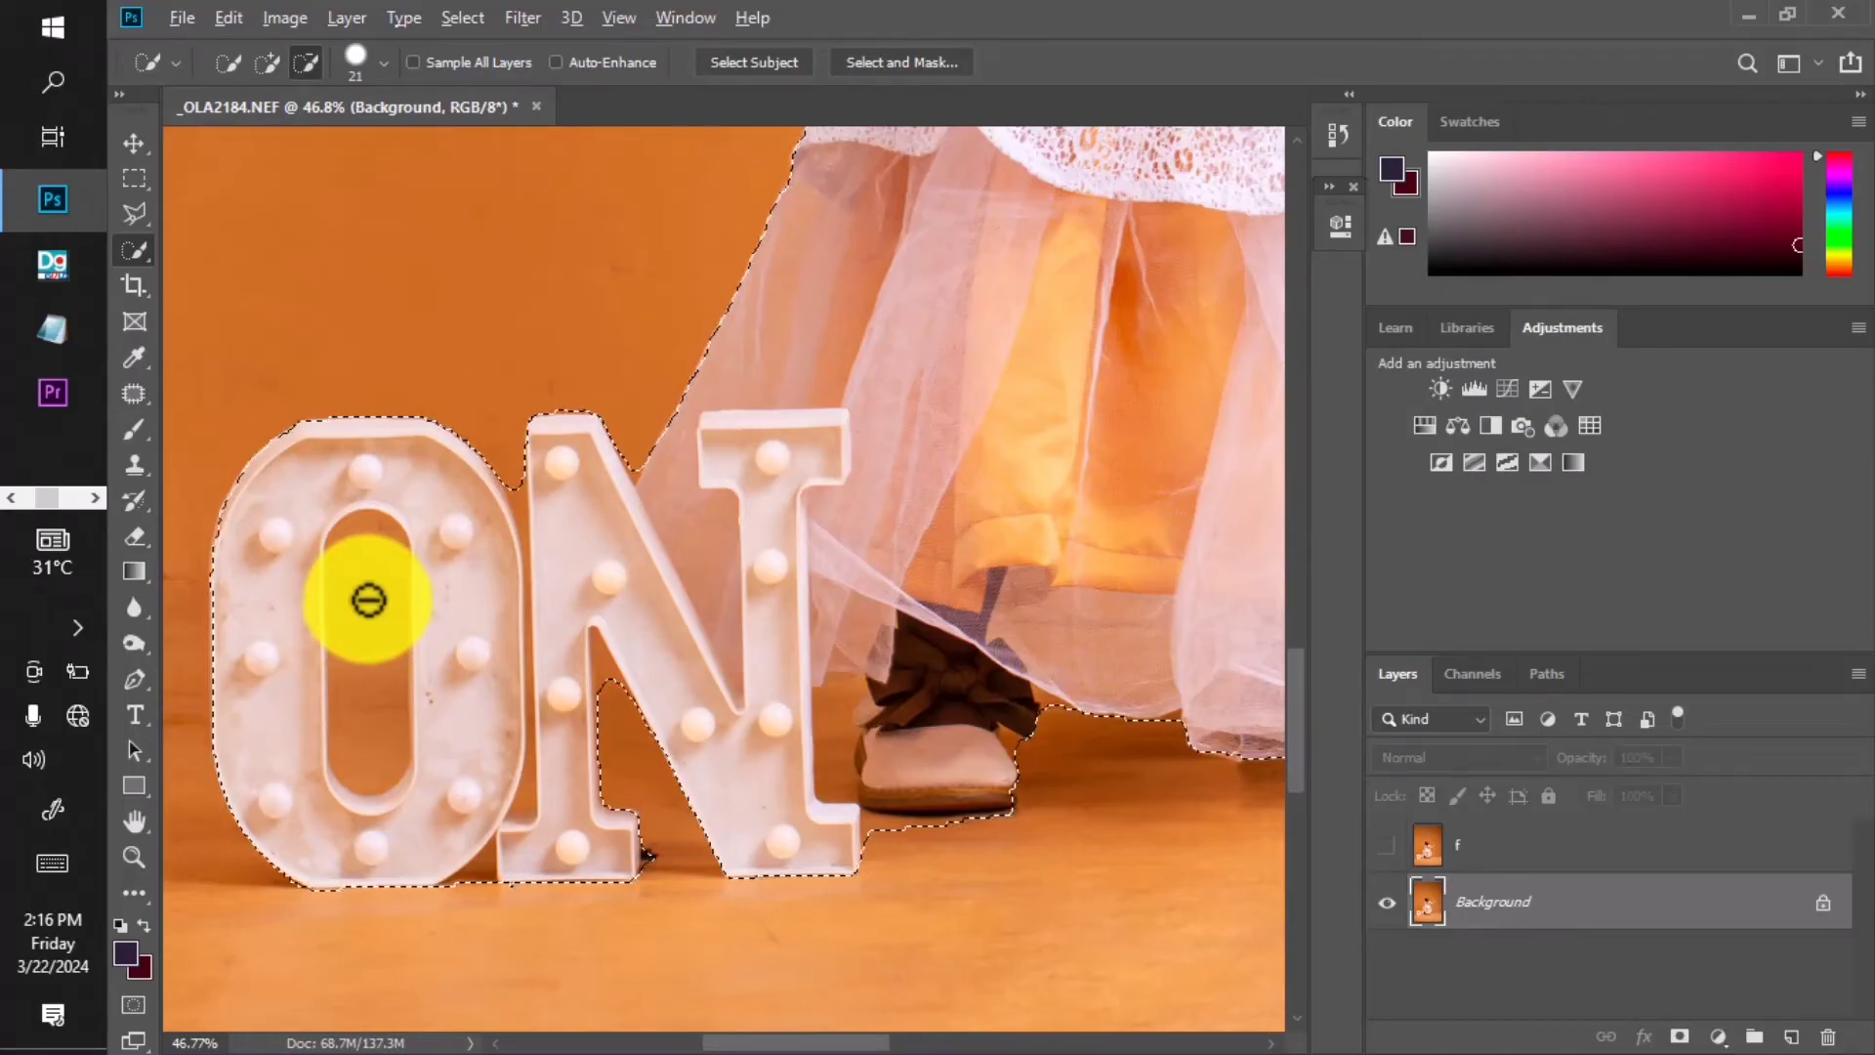
{"action": "mouse_move", "coordinate": [368, 599]}
{"action": "left_mouse_down"}
{"action": "mouse_move", "coordinate": [374, 669]}
{"action": "mouse_move", "coordinate": [397, 657]}
{"action": "left_mouse_up"}
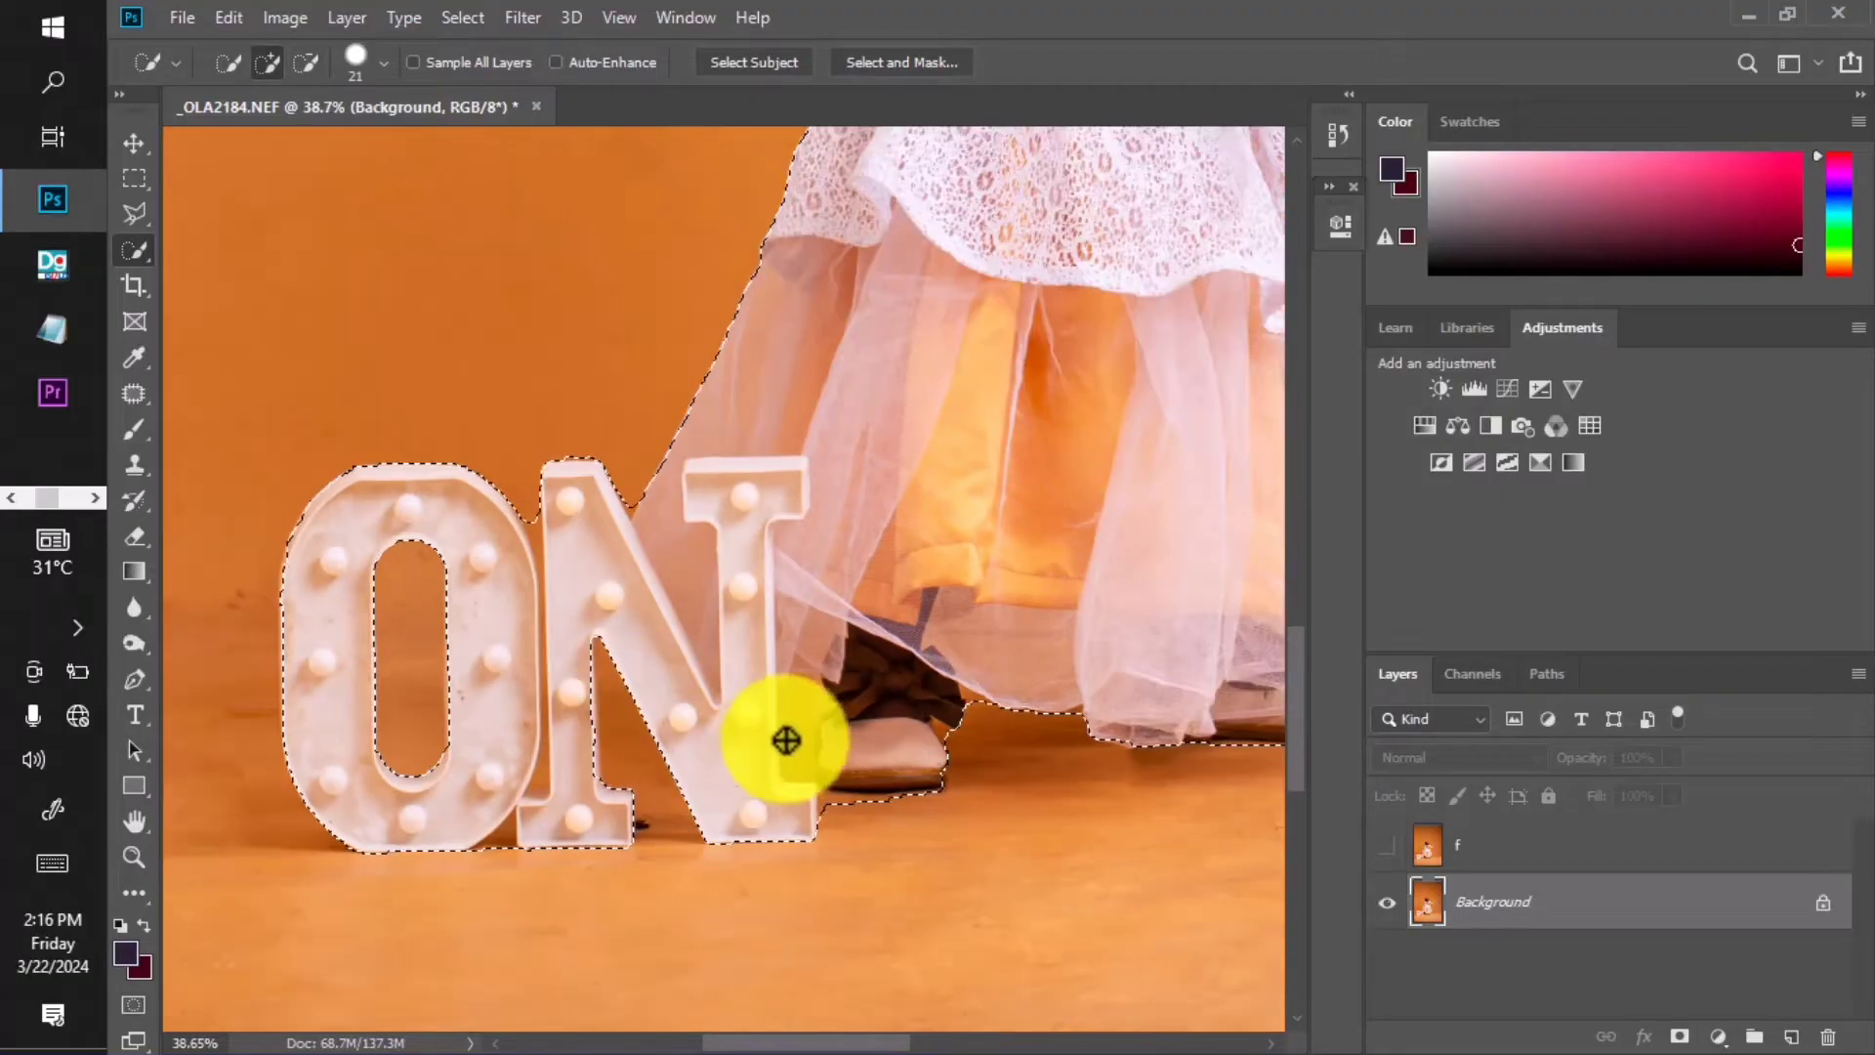
{"action": "scroll", "coordinate": [797, 738], "scroll_direction": "down", "scroll_amount": 4}
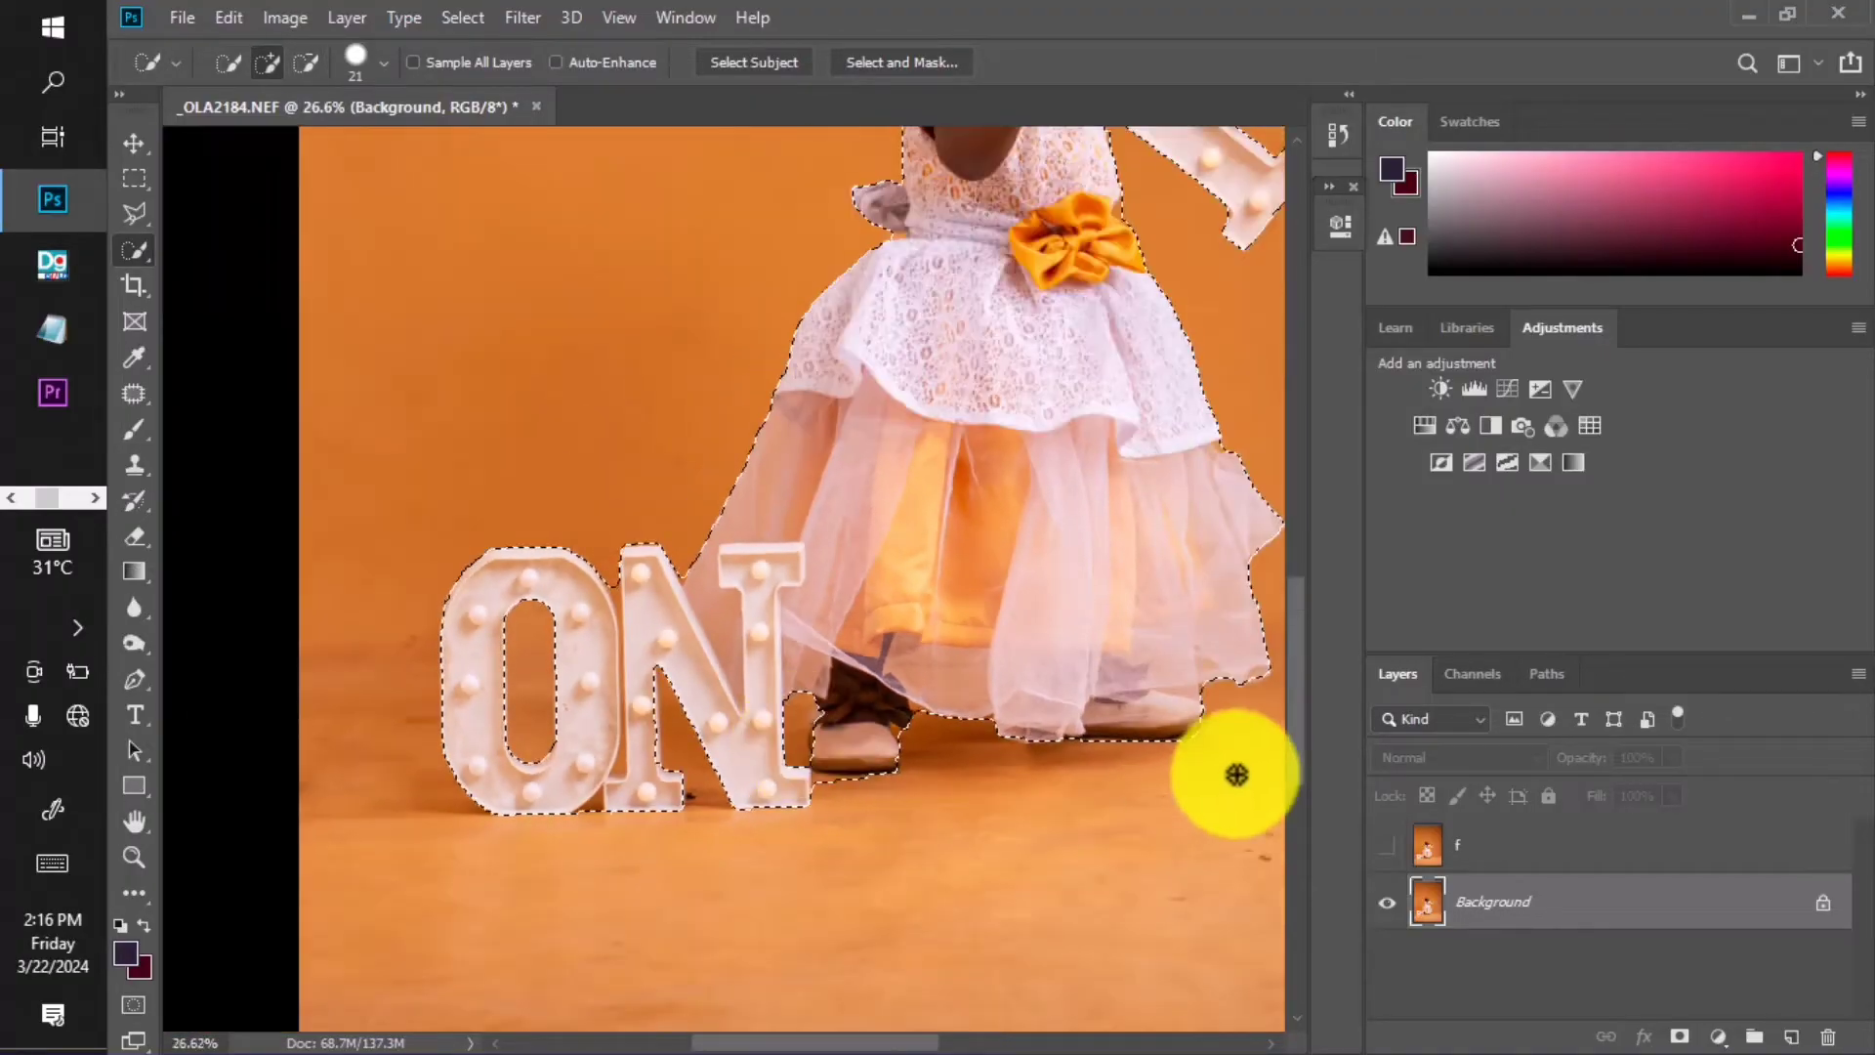
Add the N letter to the selection, then pick the Polygonal Lasso tool.
{"action": "left_click_drag", "start_coordinate": [1179, 696], "coordinate": [1059, 866]}
{"action": "left_click_drag", "start_coordinate": [1093, 408], "coordinate": [1060, 531]}
{"action": "scroll", "coordinate": [872, 276], "scroll_direction": "up", "scroll_amount": 6}
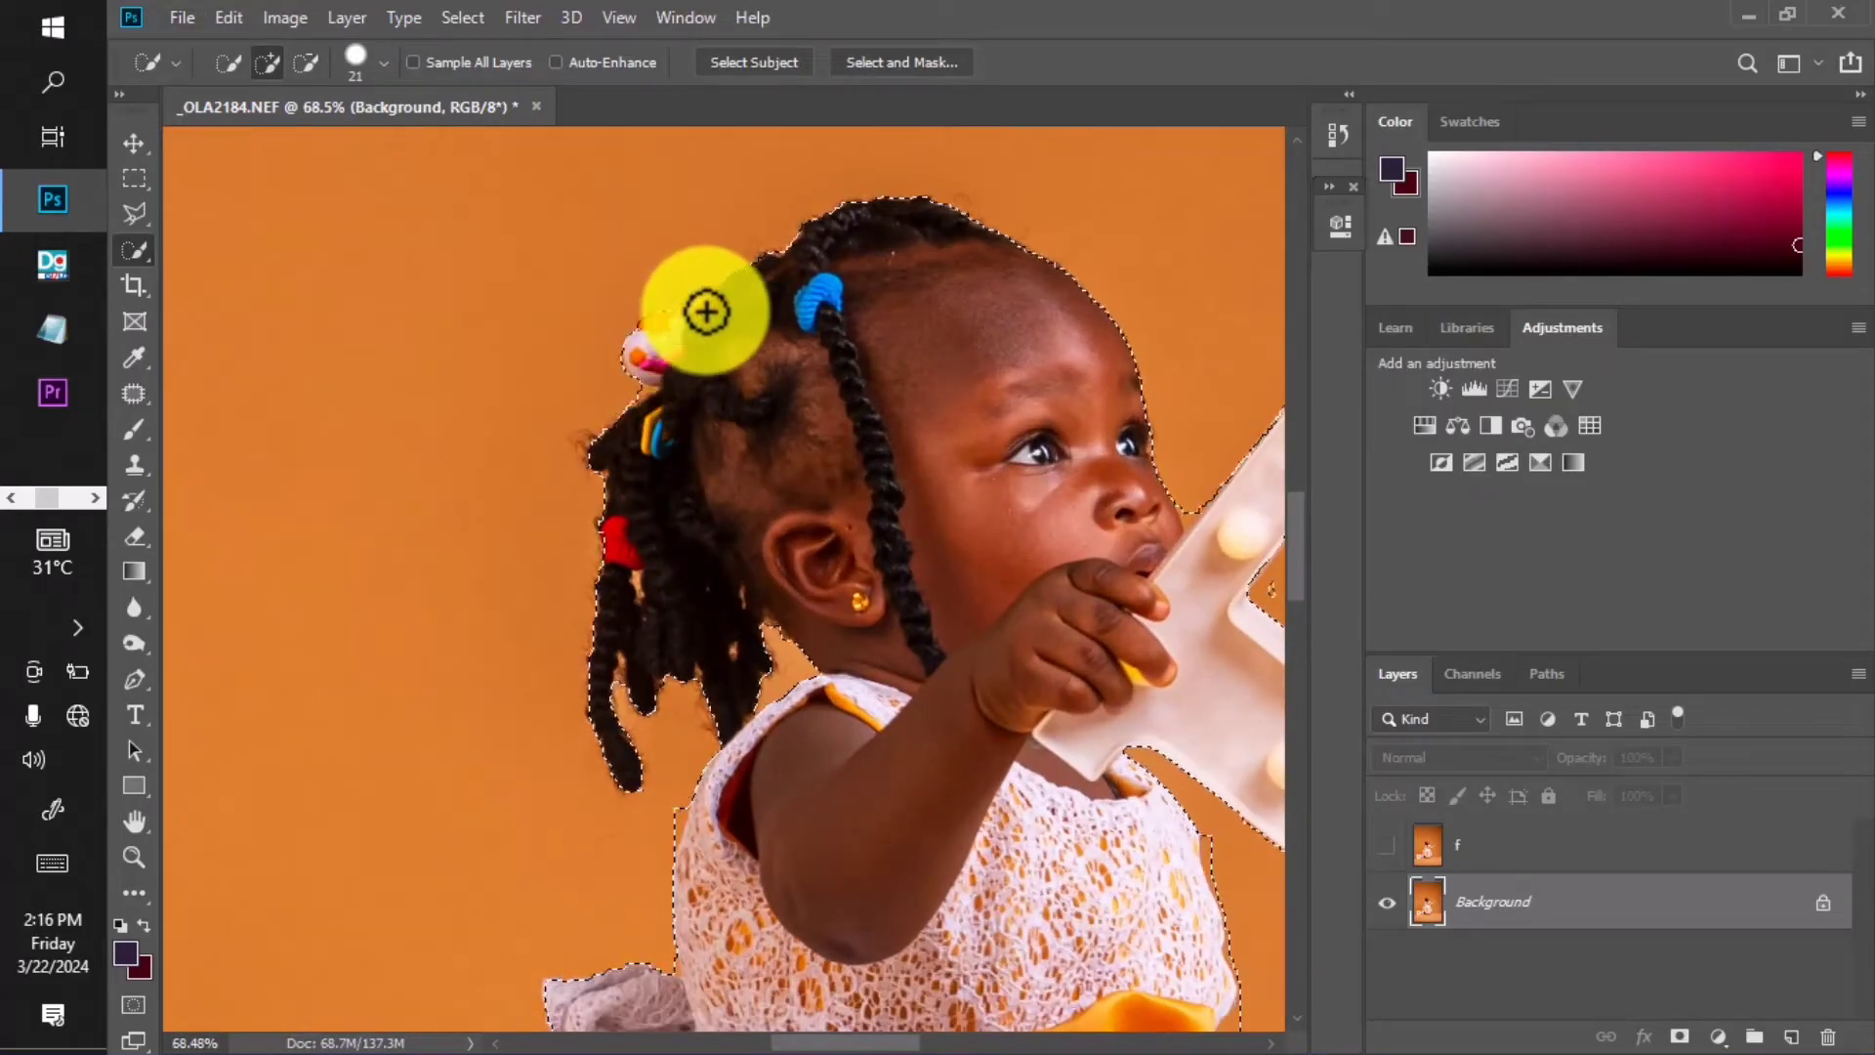
{"action": "scroll", "coordinate": [711, 311], "scroll_direction": "down", "scroll_amount": 3}
{"action": "scroll", "coordinate": [824, 384], "scroll_direction": "down", "scroll_amount": 2}
{"action": "left_click_drag", "start_coordinate": [849, 619], "coordinate": [879, 453]}
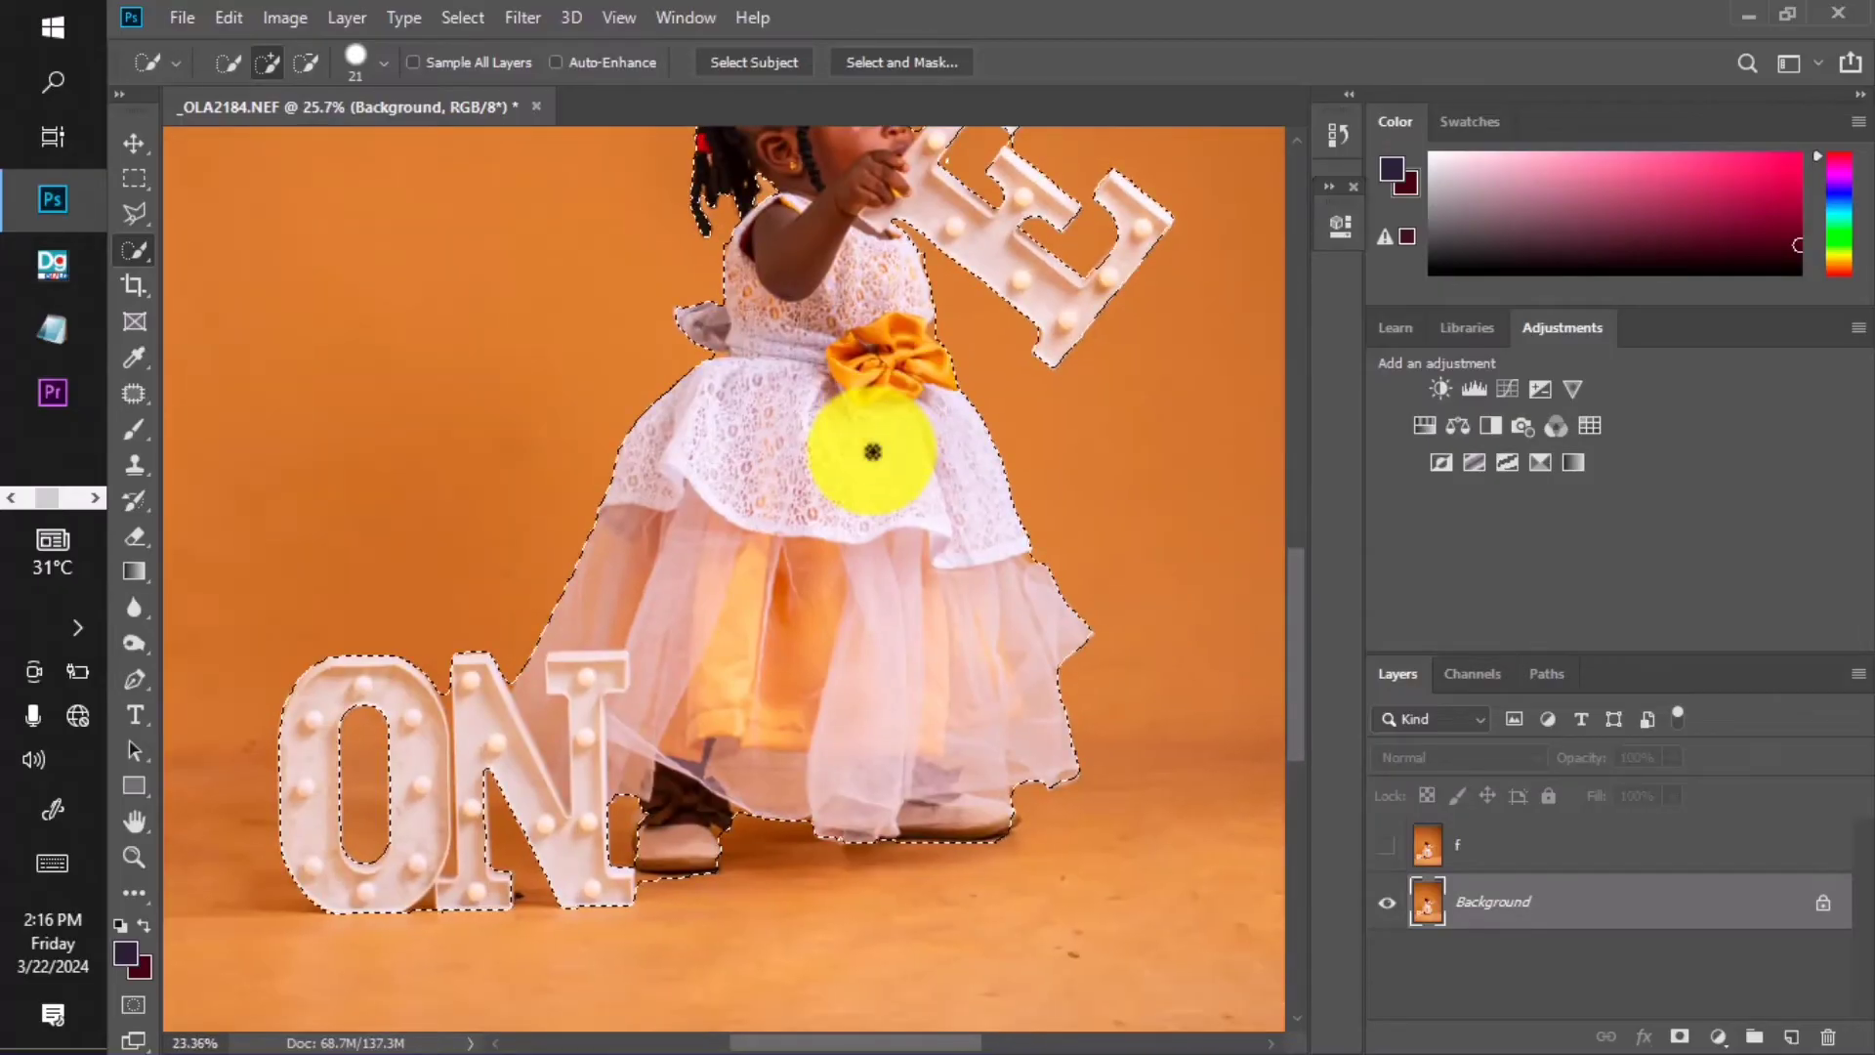
{"action": "scroll", "coordinate": [803, 609], "scroll_direction": "down", "scroll_amount": 2}
{"action": "scroll", "coordinate": [689, 586], "scroll_direction": "up", "scroll_amount": 3}
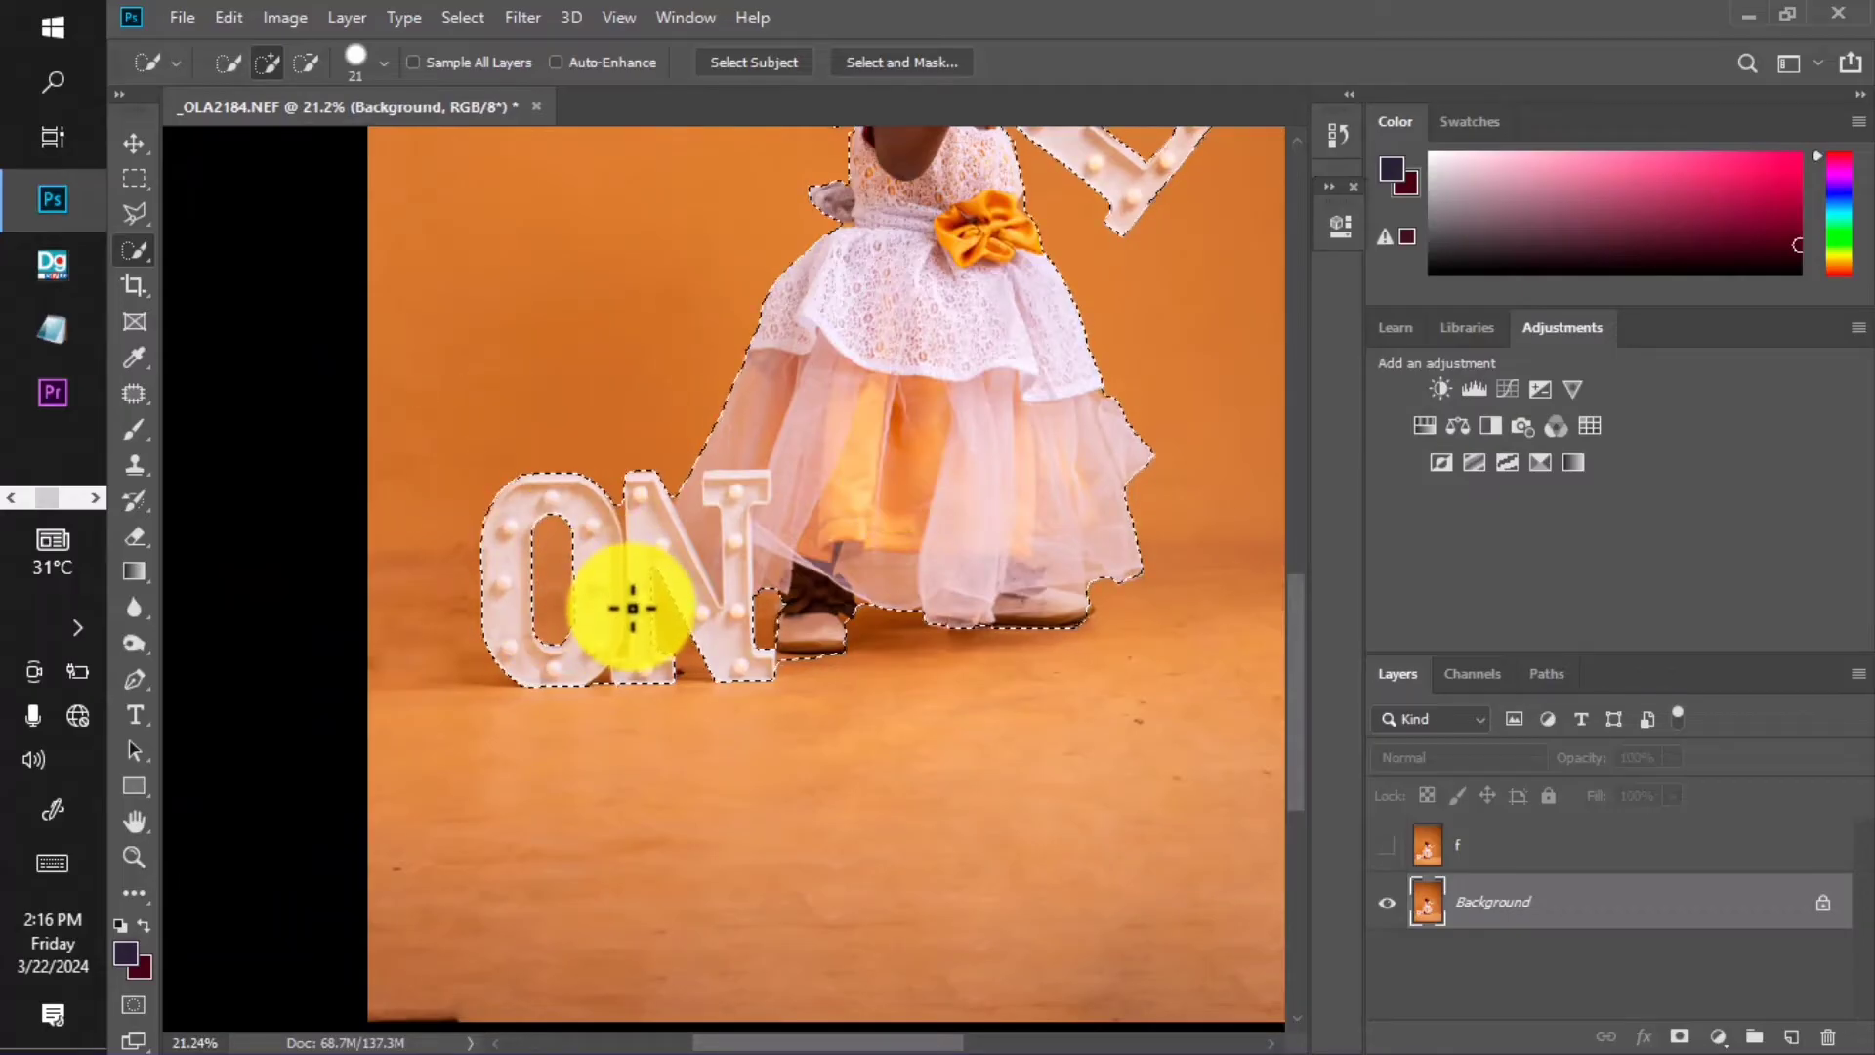
{"action": "scroll", "coordinate": [632, 608], "scroll_direction": "down", "scroll_amount": 2}
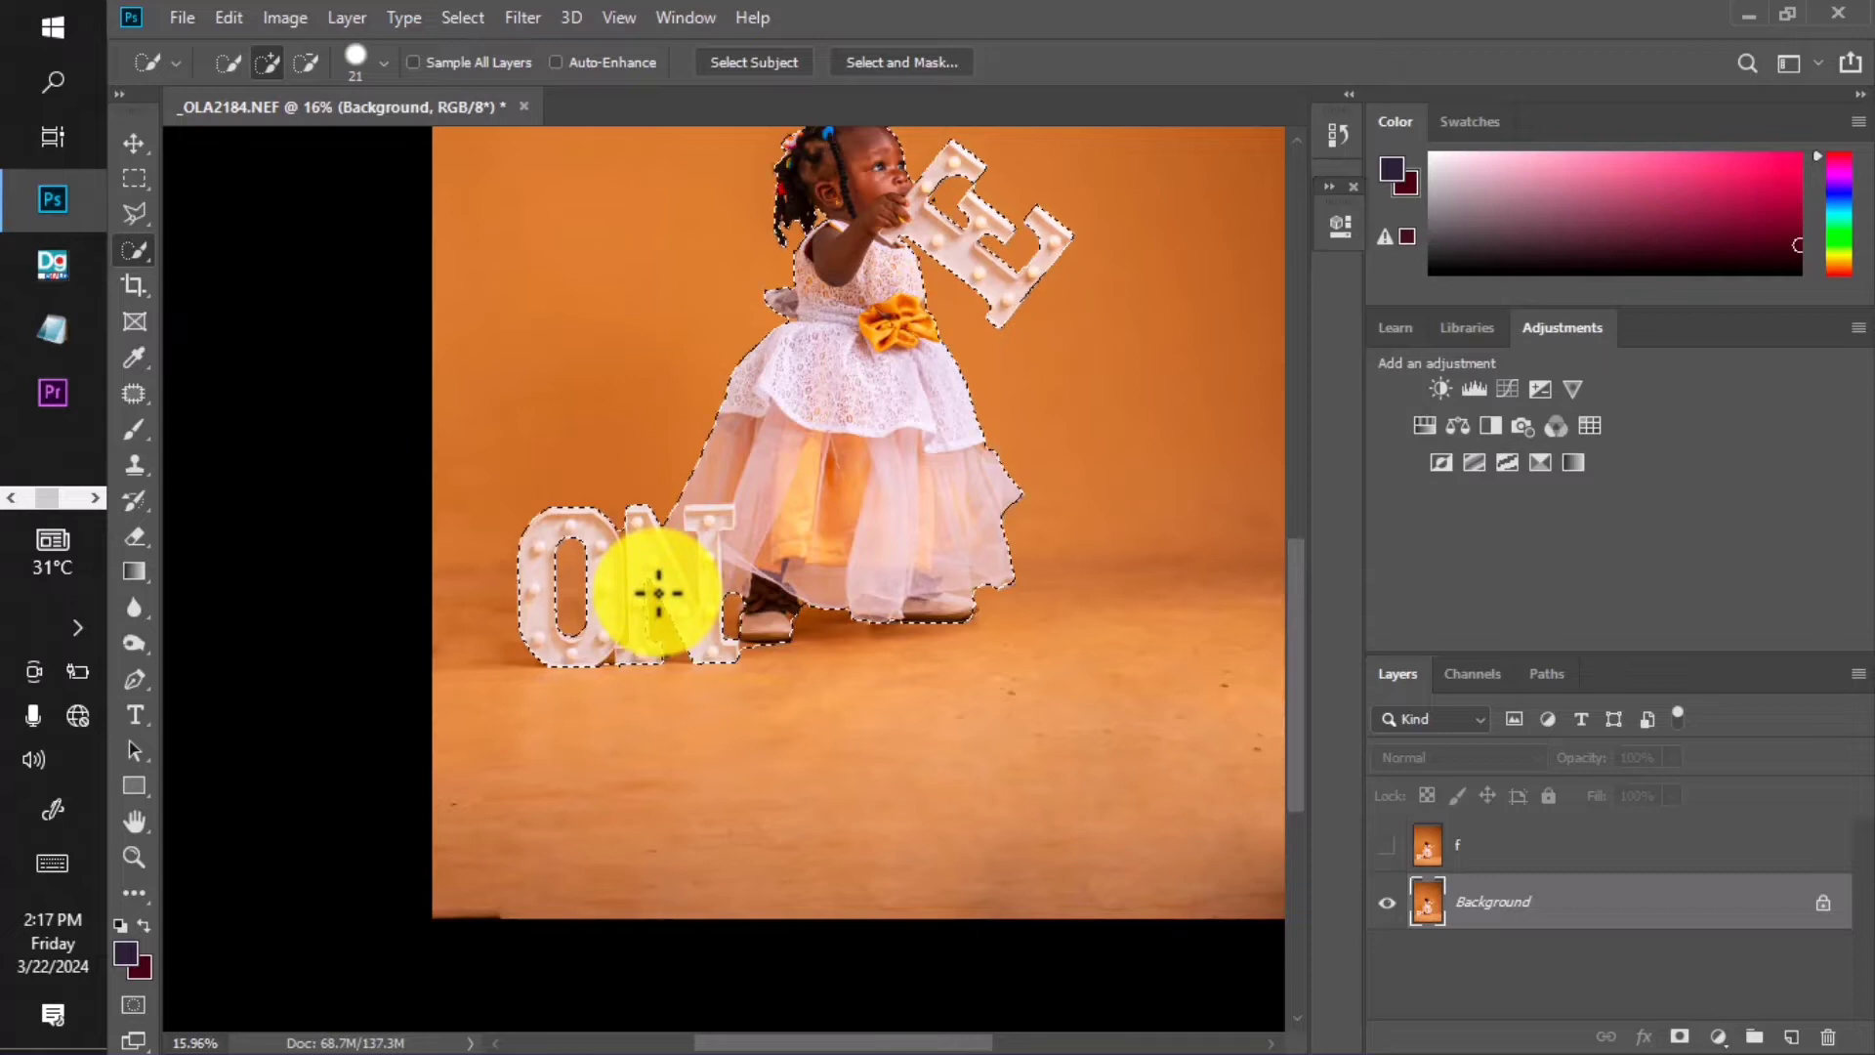
{"action": "scroll", "coordinate": [658, 592], "scroll_direction": "down", "scroll_amount": 1}
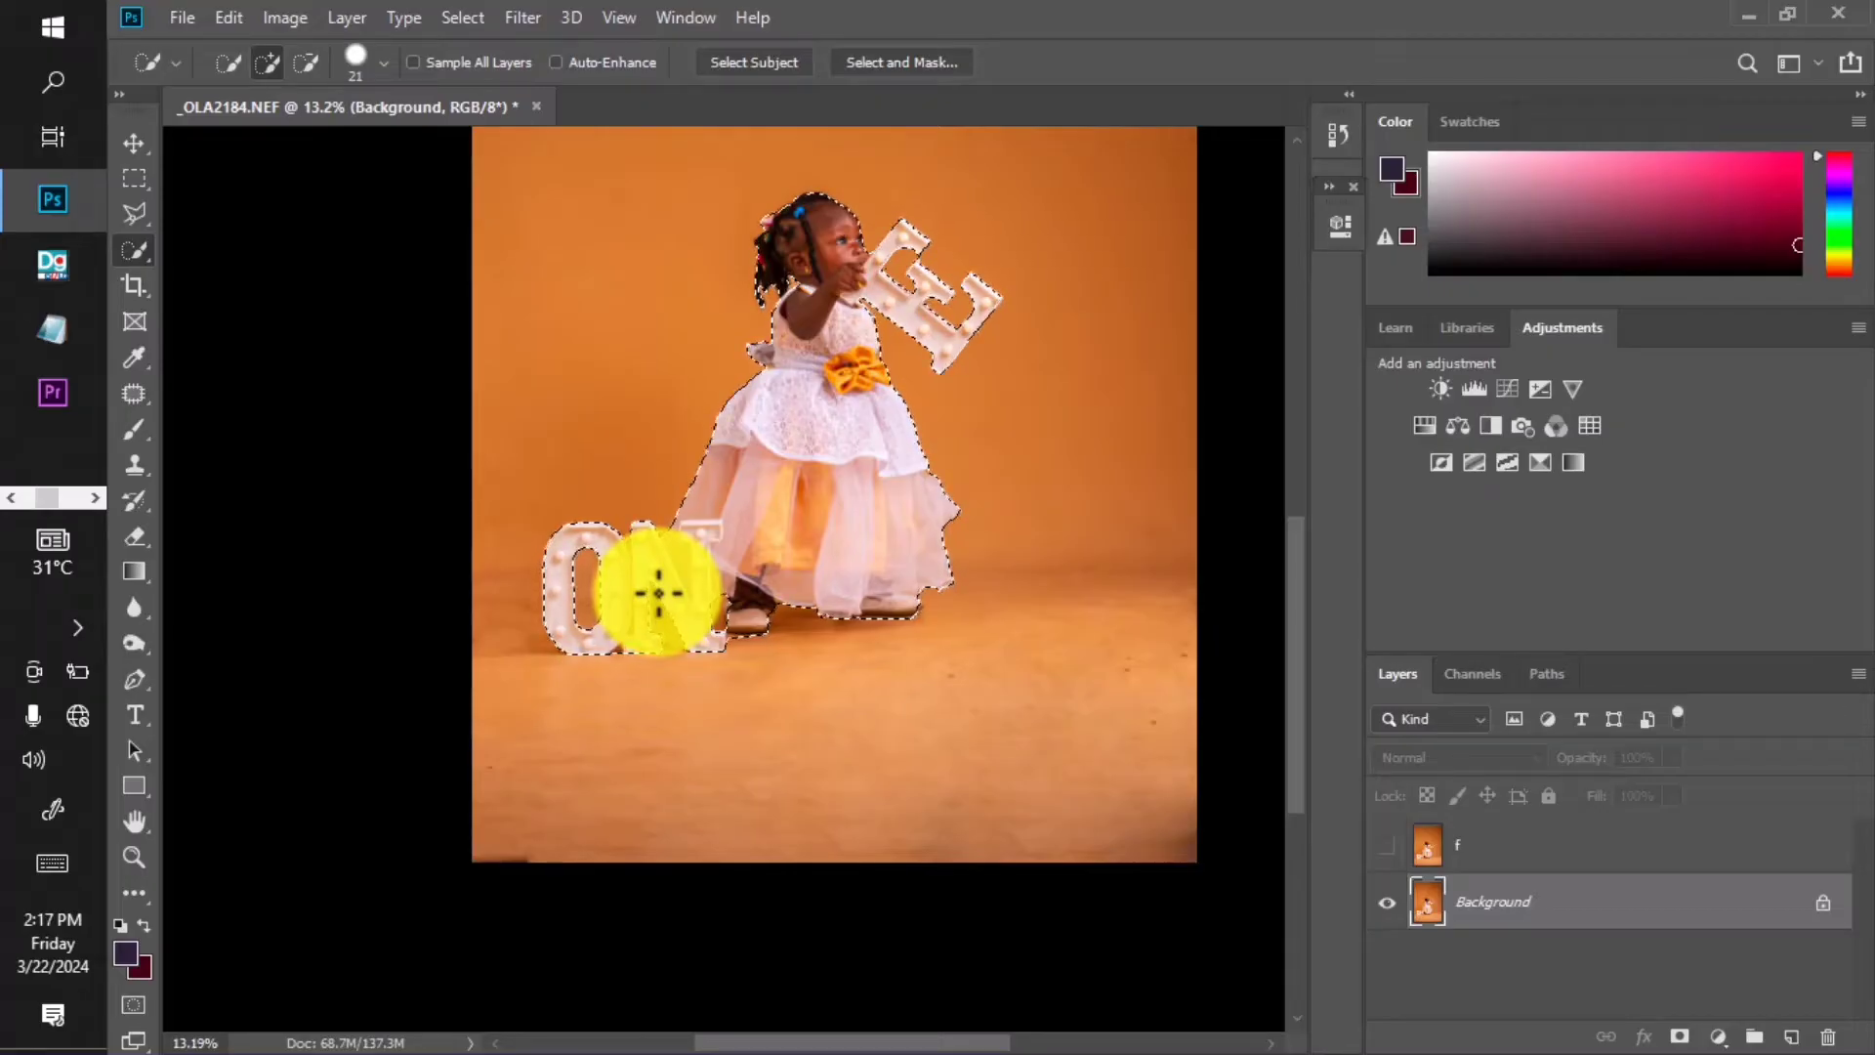
{"action": "left_click", "coordinate": [658, 593]}
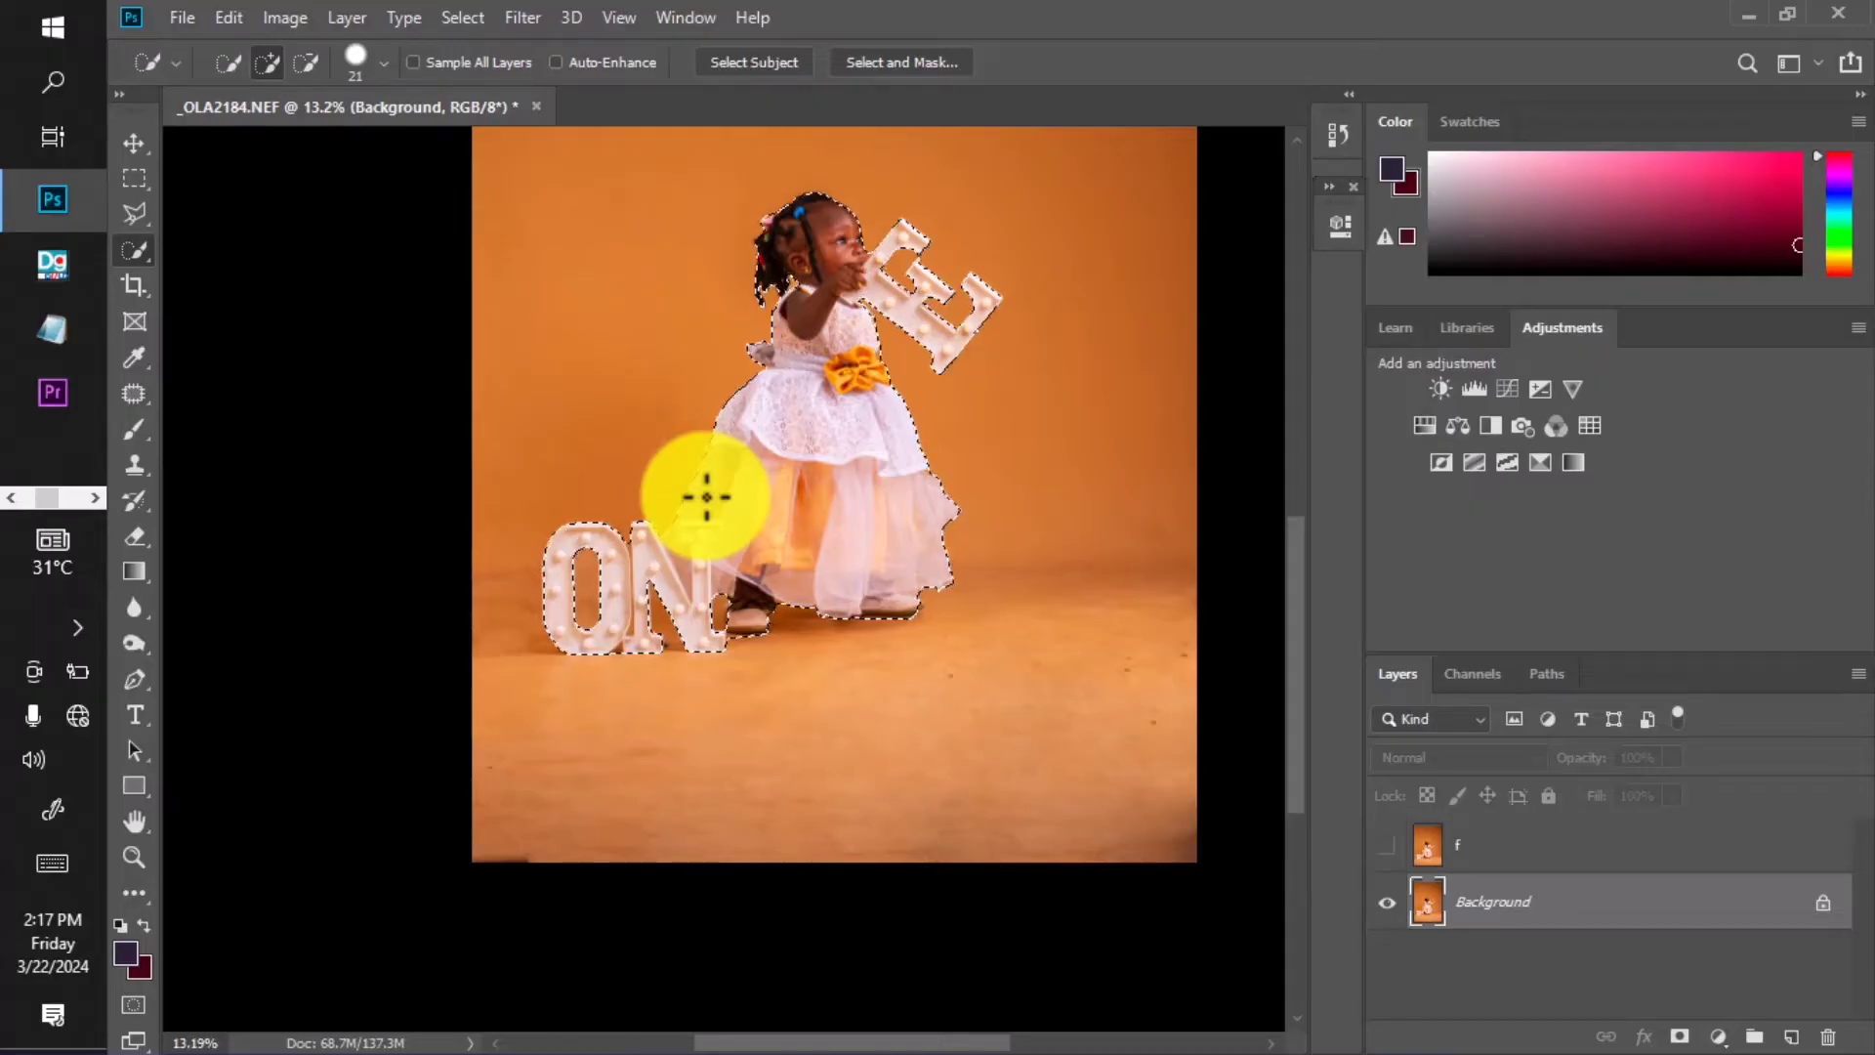
{"action": "scroll", "coordinate": [635, 648], "scroll_direction": "up", "scroll_amount": 5}
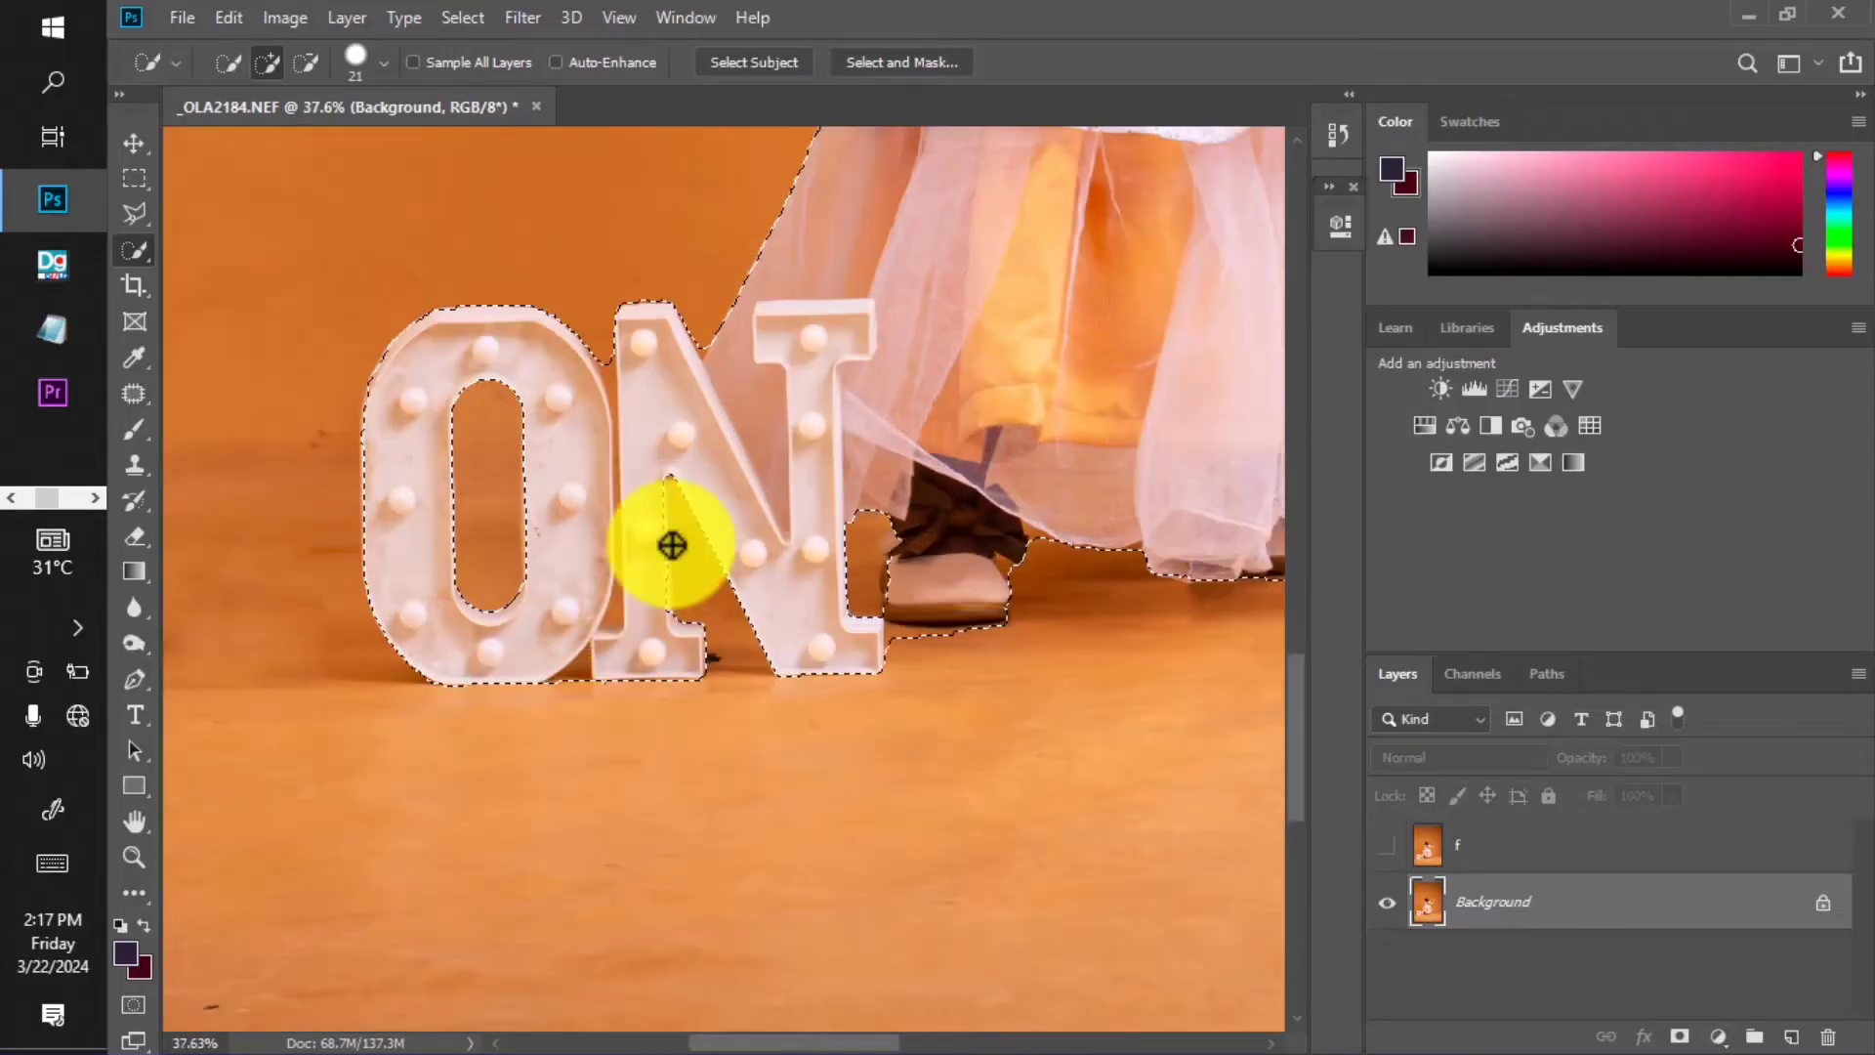
{"action": "scroll", "coordinate": [671, 545], "scroll_direction": "down", "scroll_amount": 5}
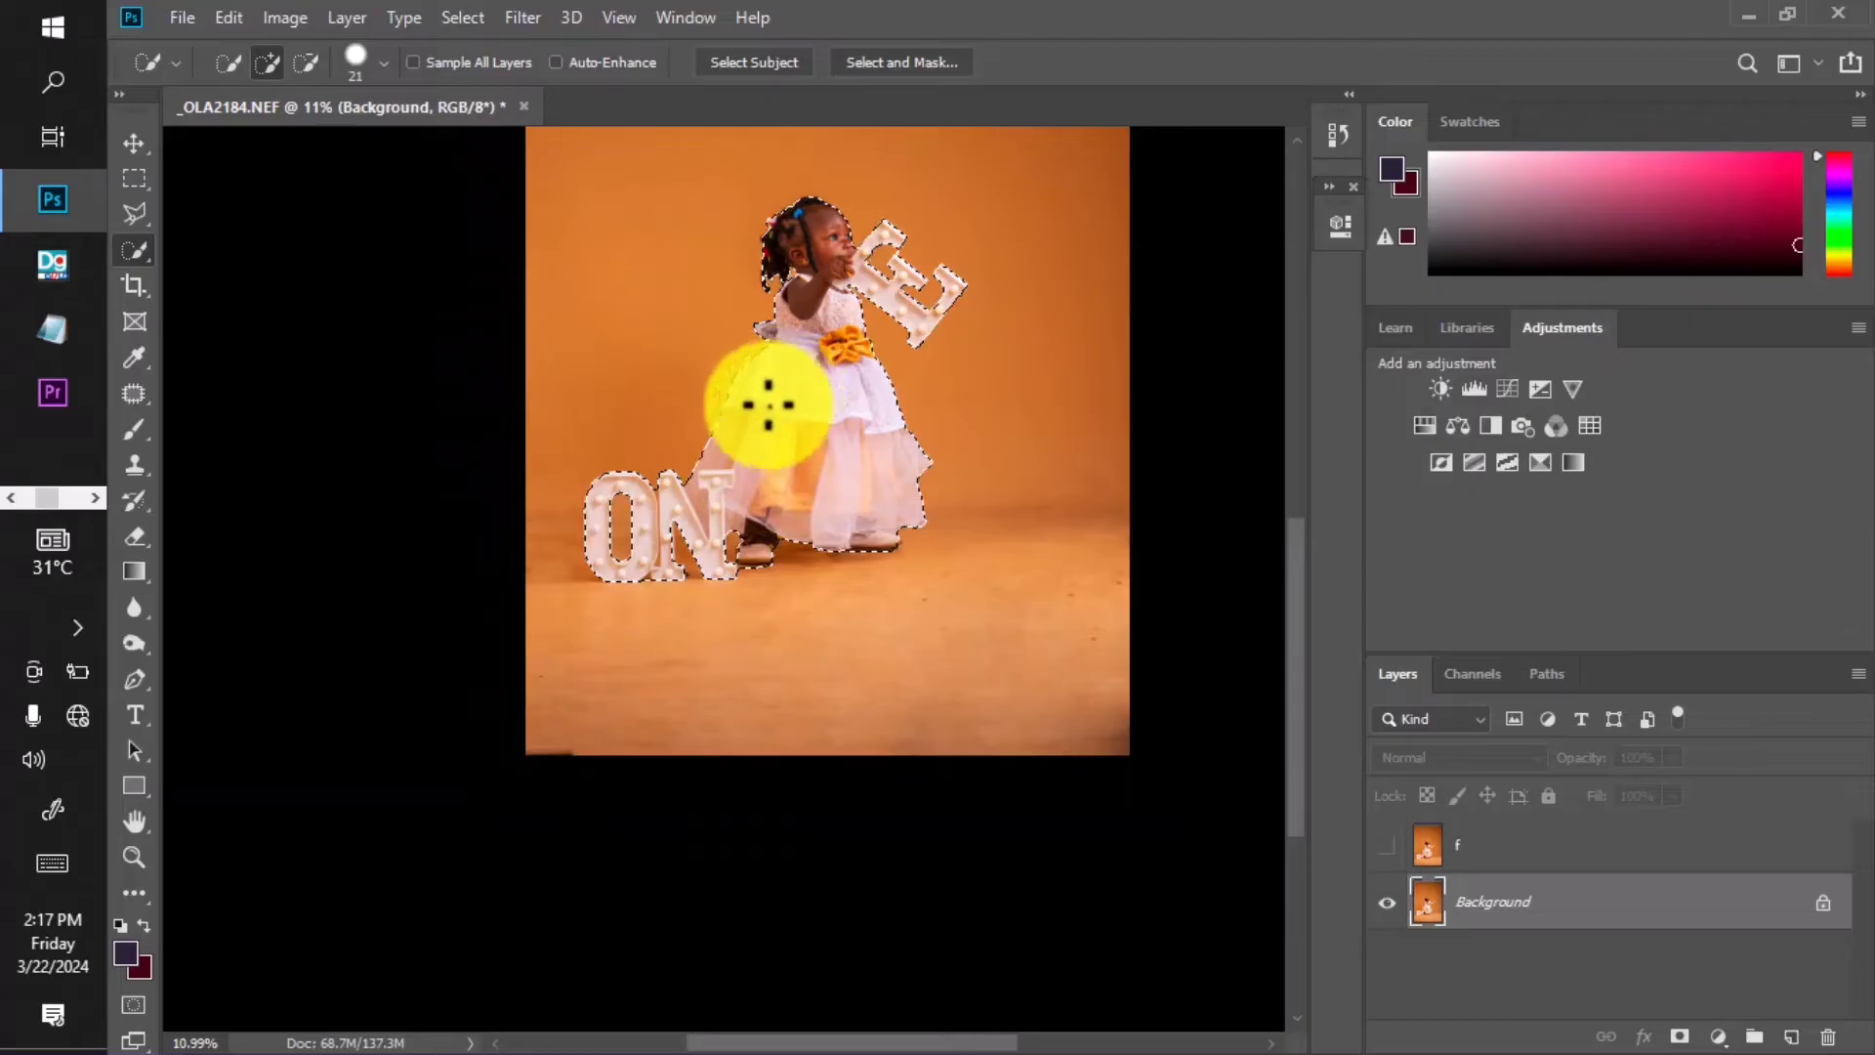
{"action": "left_click", "coordinate": [137, 213]}
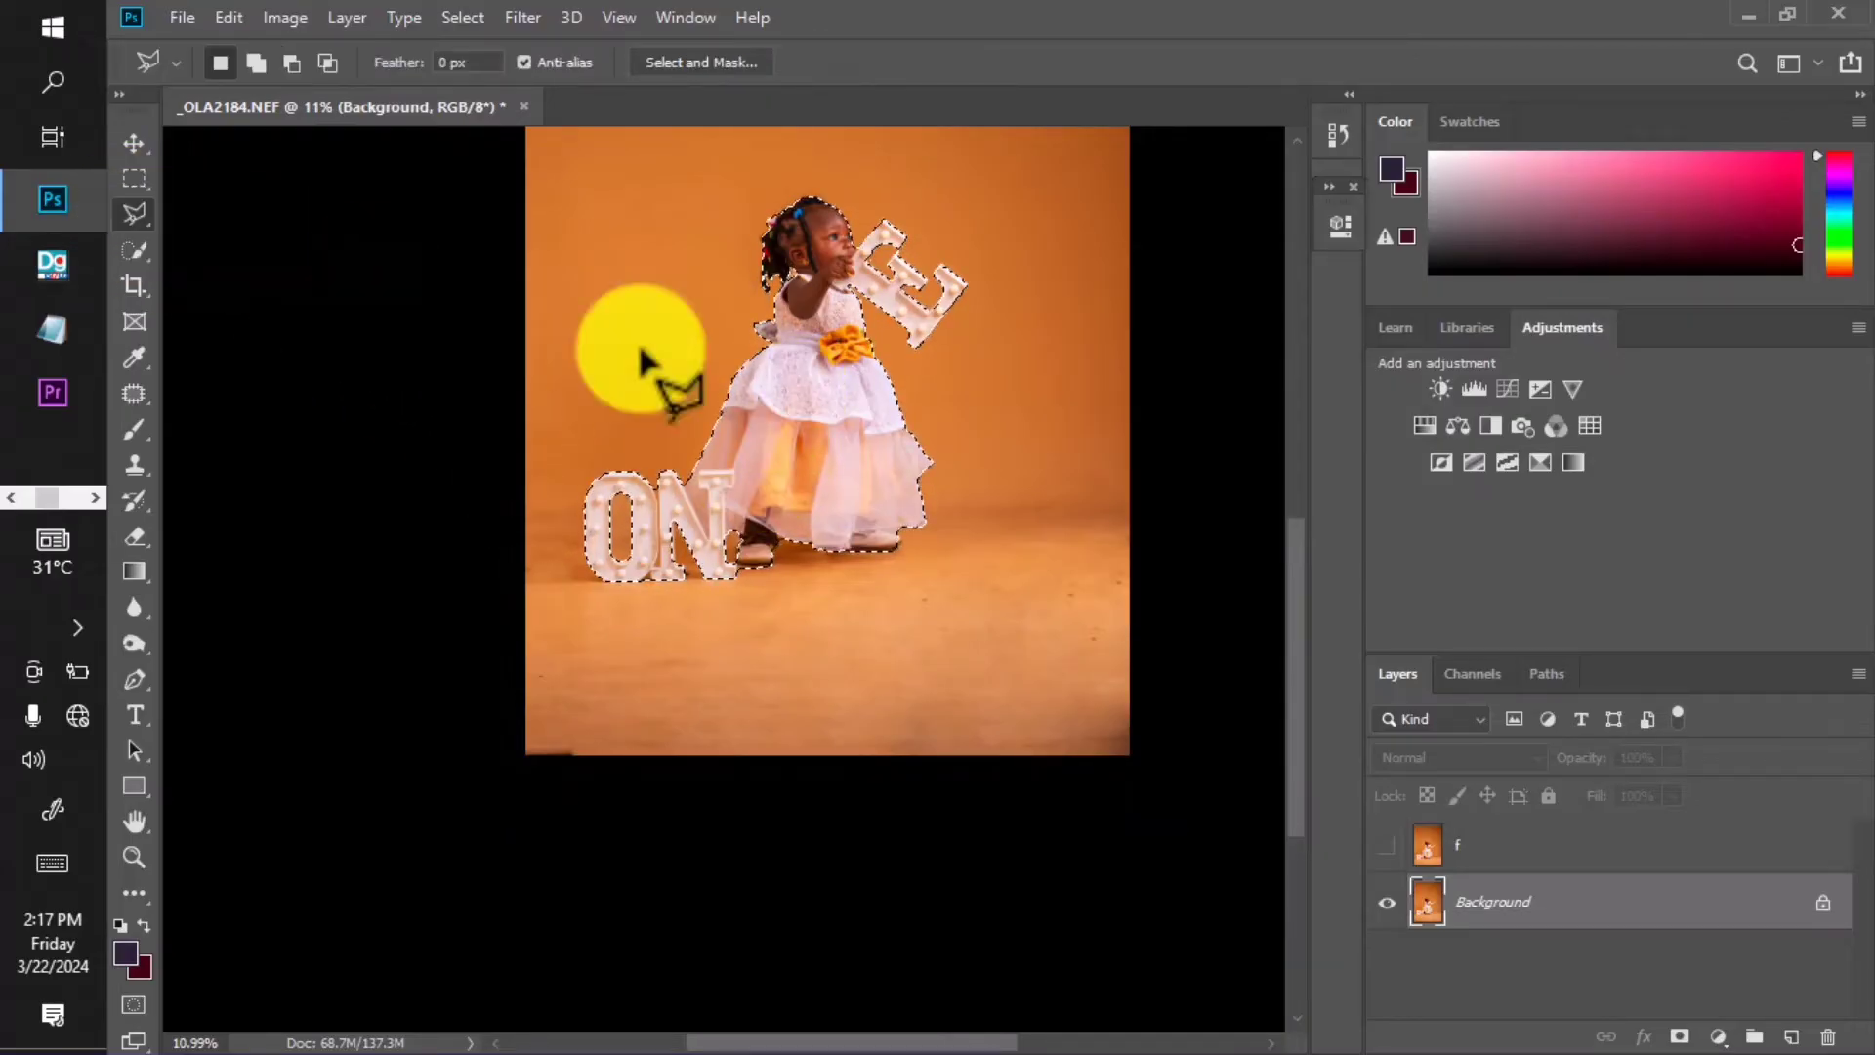
Add the missed area along the O's lower and inner edge to the selection.
{"action": "scroll", "coordinate": [640, 363], "scroll_direction": "up", "scroll_amount": 6}
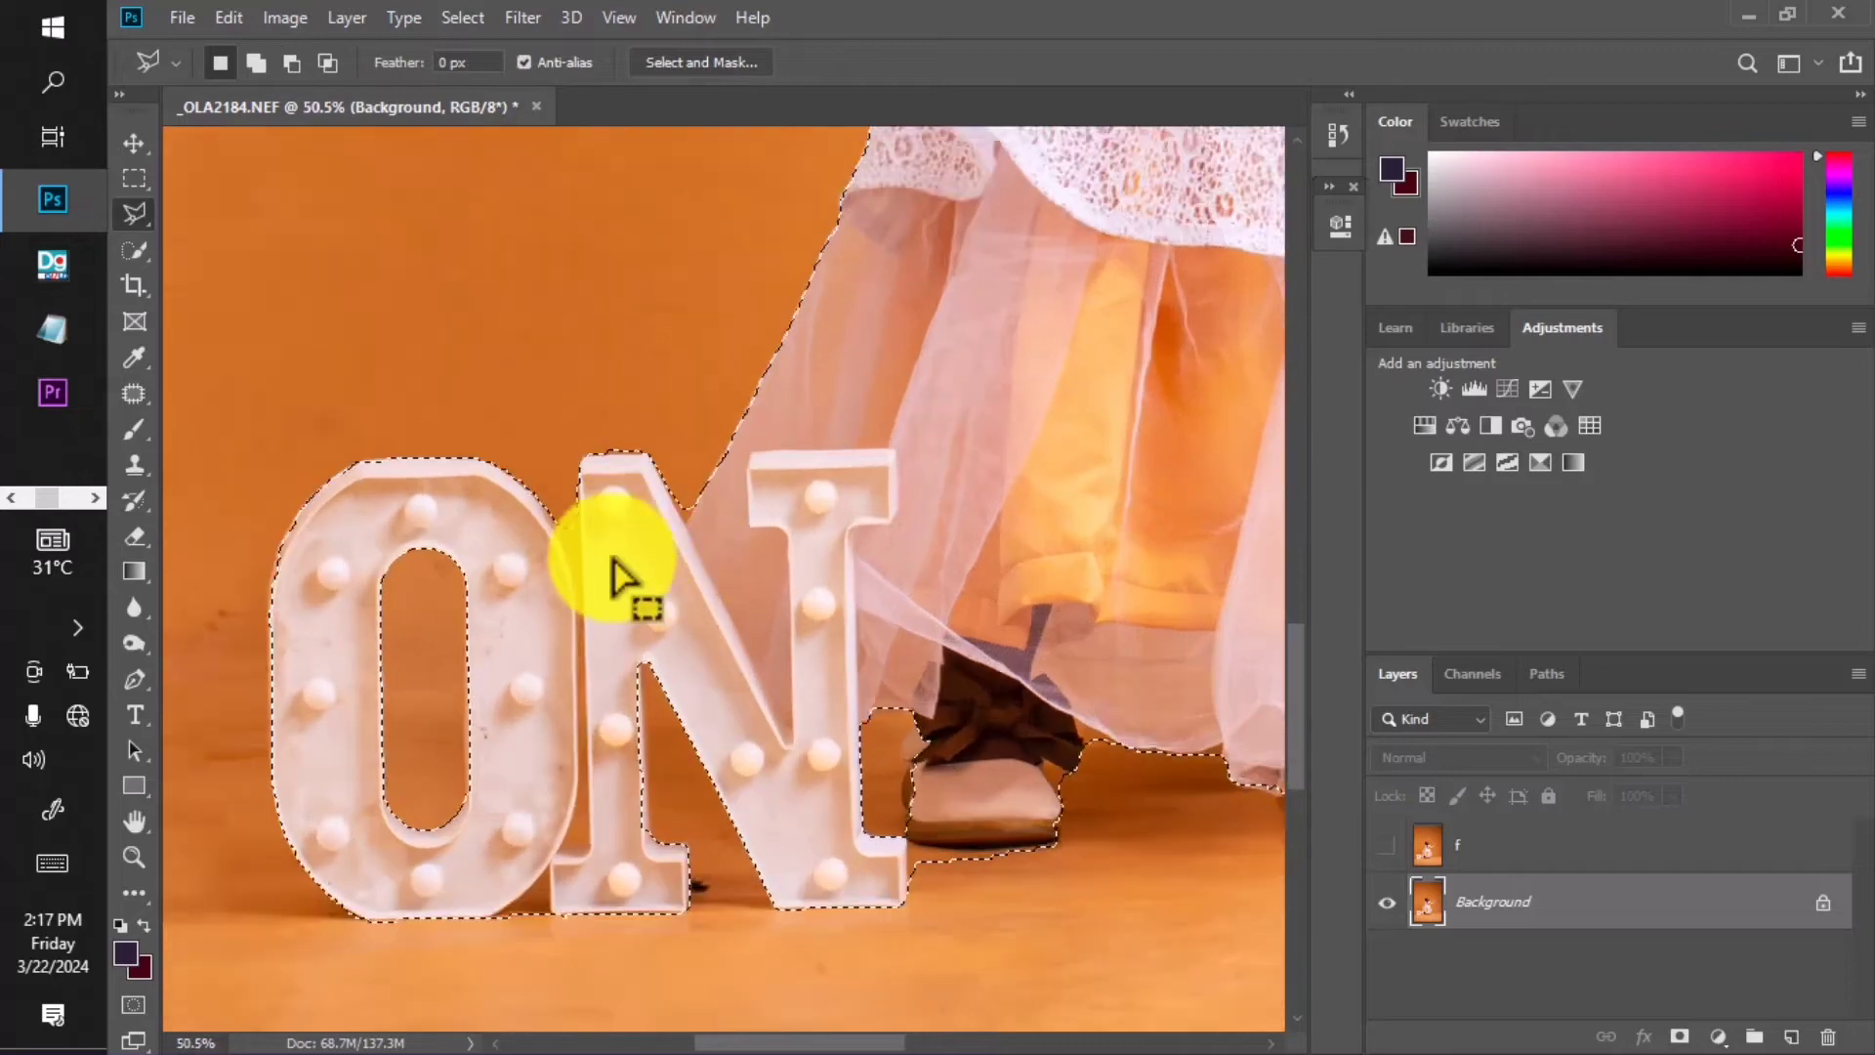
{"action": "left_click_drag", "start_coordinate": [611, 558], "coordinate": [689, 407]}
{"action": "left_click", "coordinate": [554, 664], "text": "shift"}
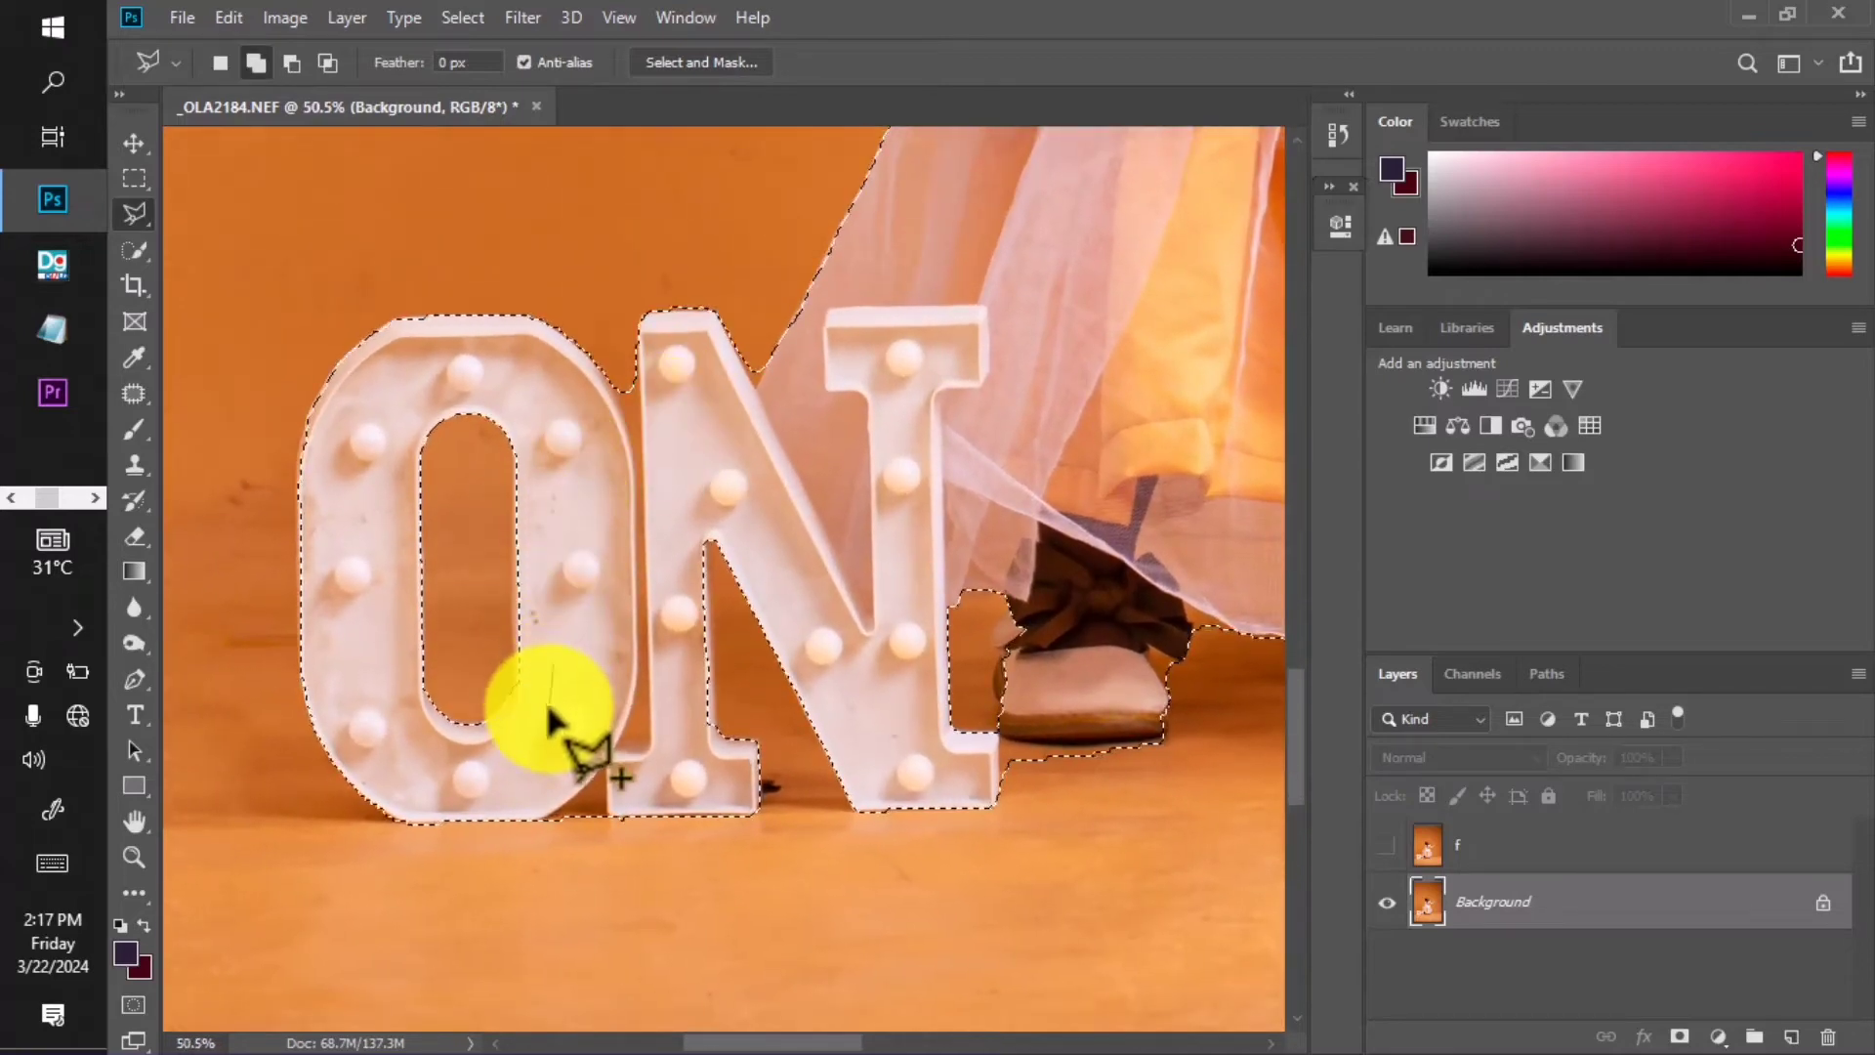
{"action": "left_click", "coordinate": [548, 709]}
{"action": "left_click", "coordinate": [529, 716]}
{"action": "left_click", "coordinate": [515, 674]}
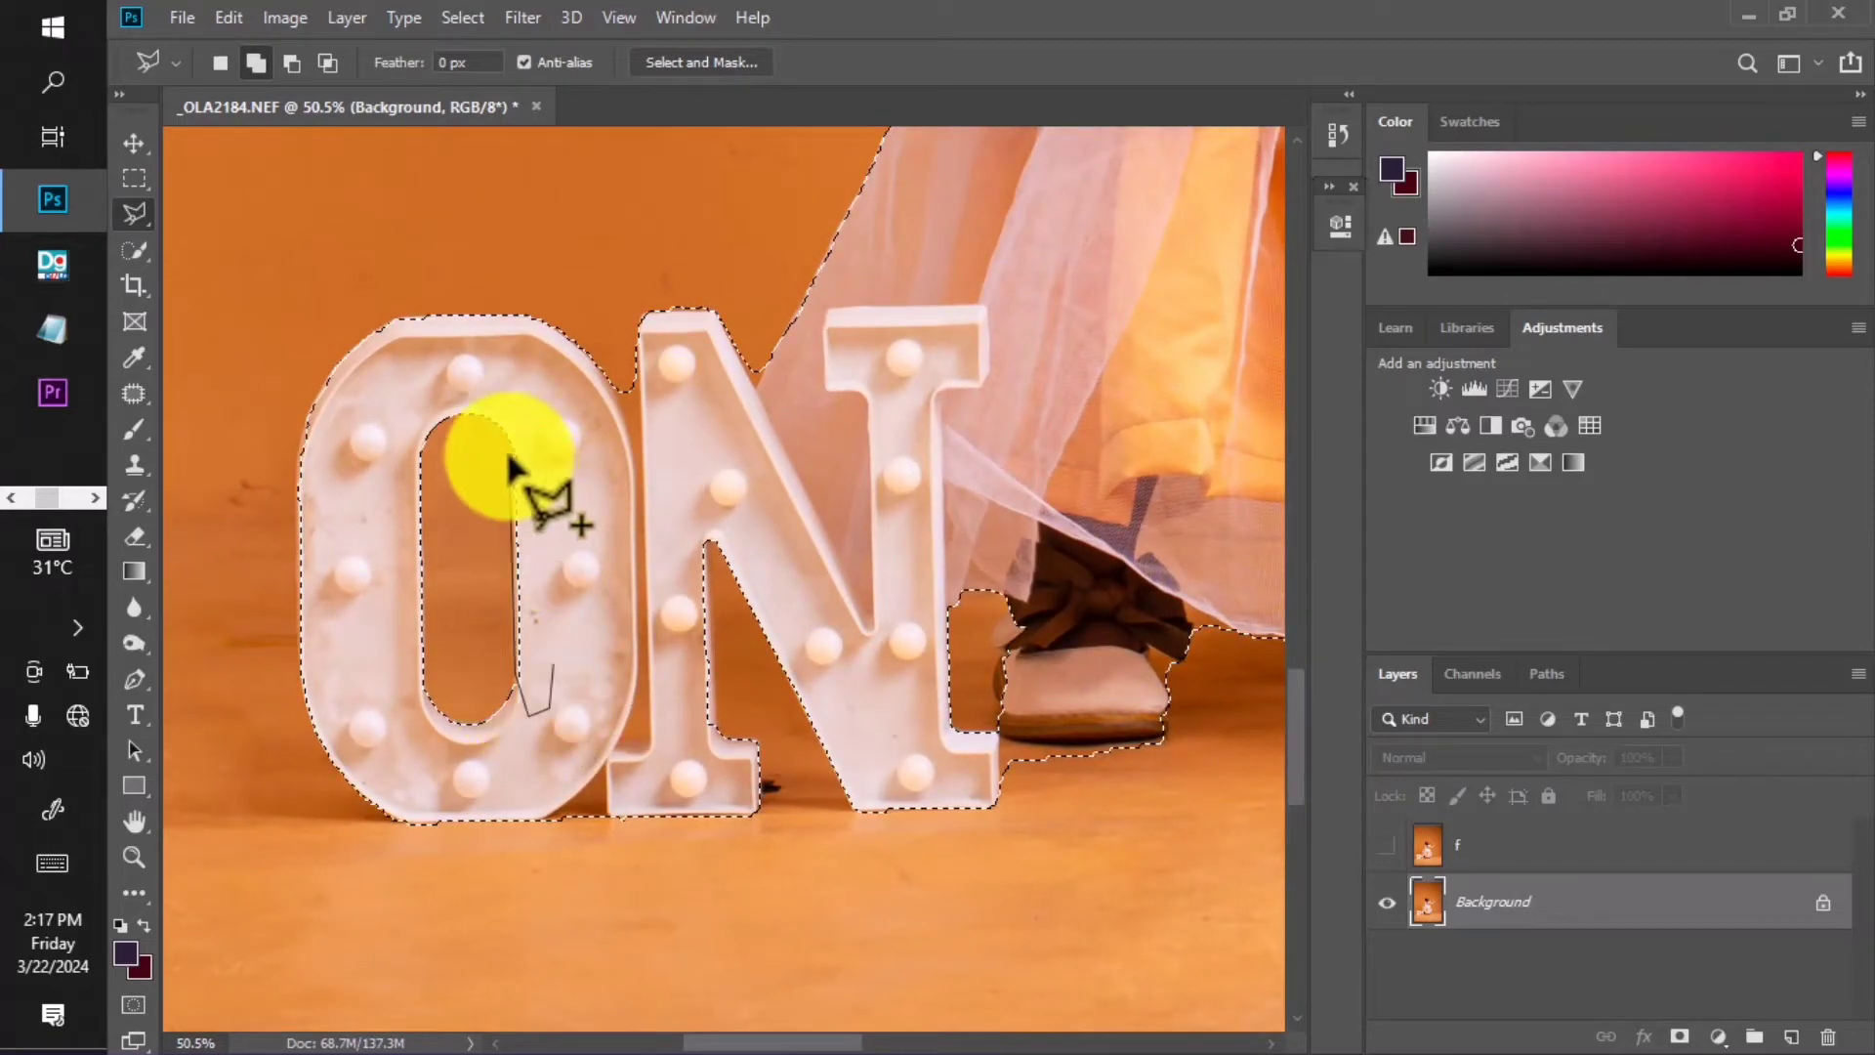
{"action": "left_click", "coordinate": [513, 415]}
{"action": "double_click", "coordinate": [586, 506]}
Add the missed parts of the O's left edge and top to the selection.
{"action": "left_click_drag", "start_coordinate": [312, 494], "coordinate": [442, 515]}
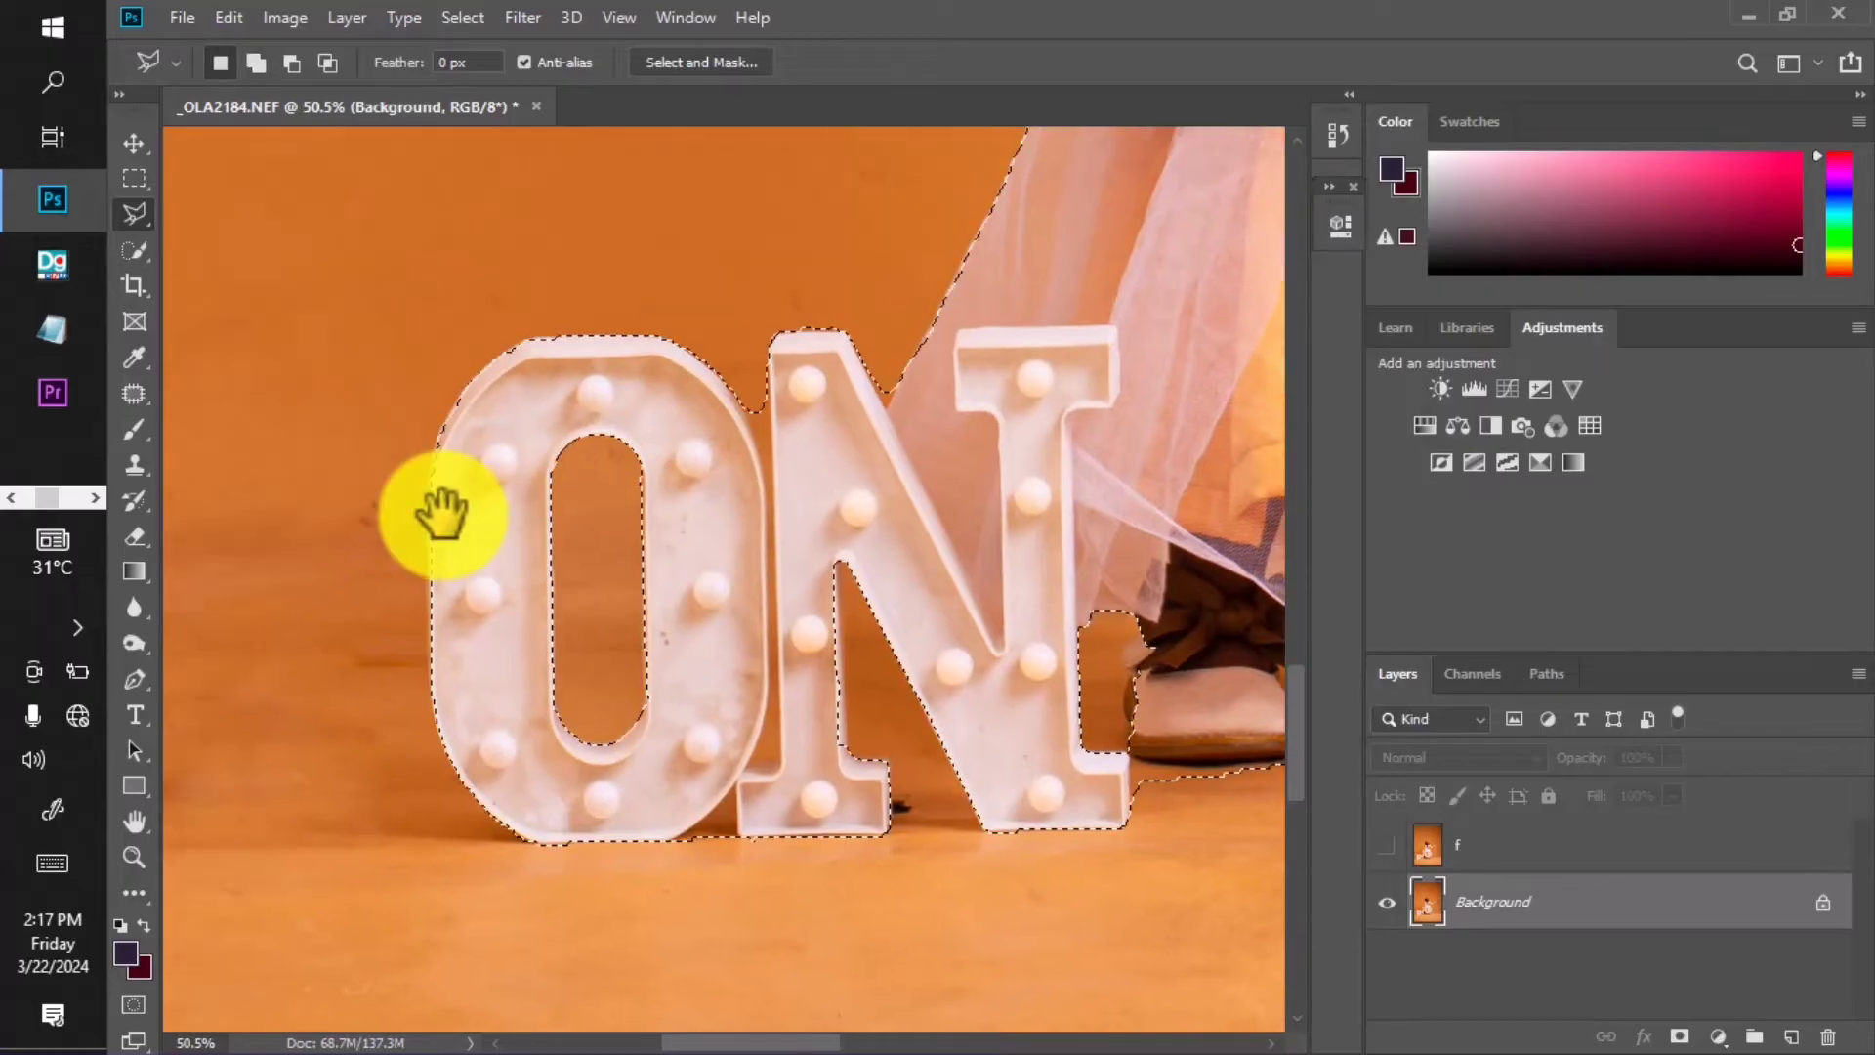
{"action": "left_click", "coordinate": [455, 564], "text": "shift"}
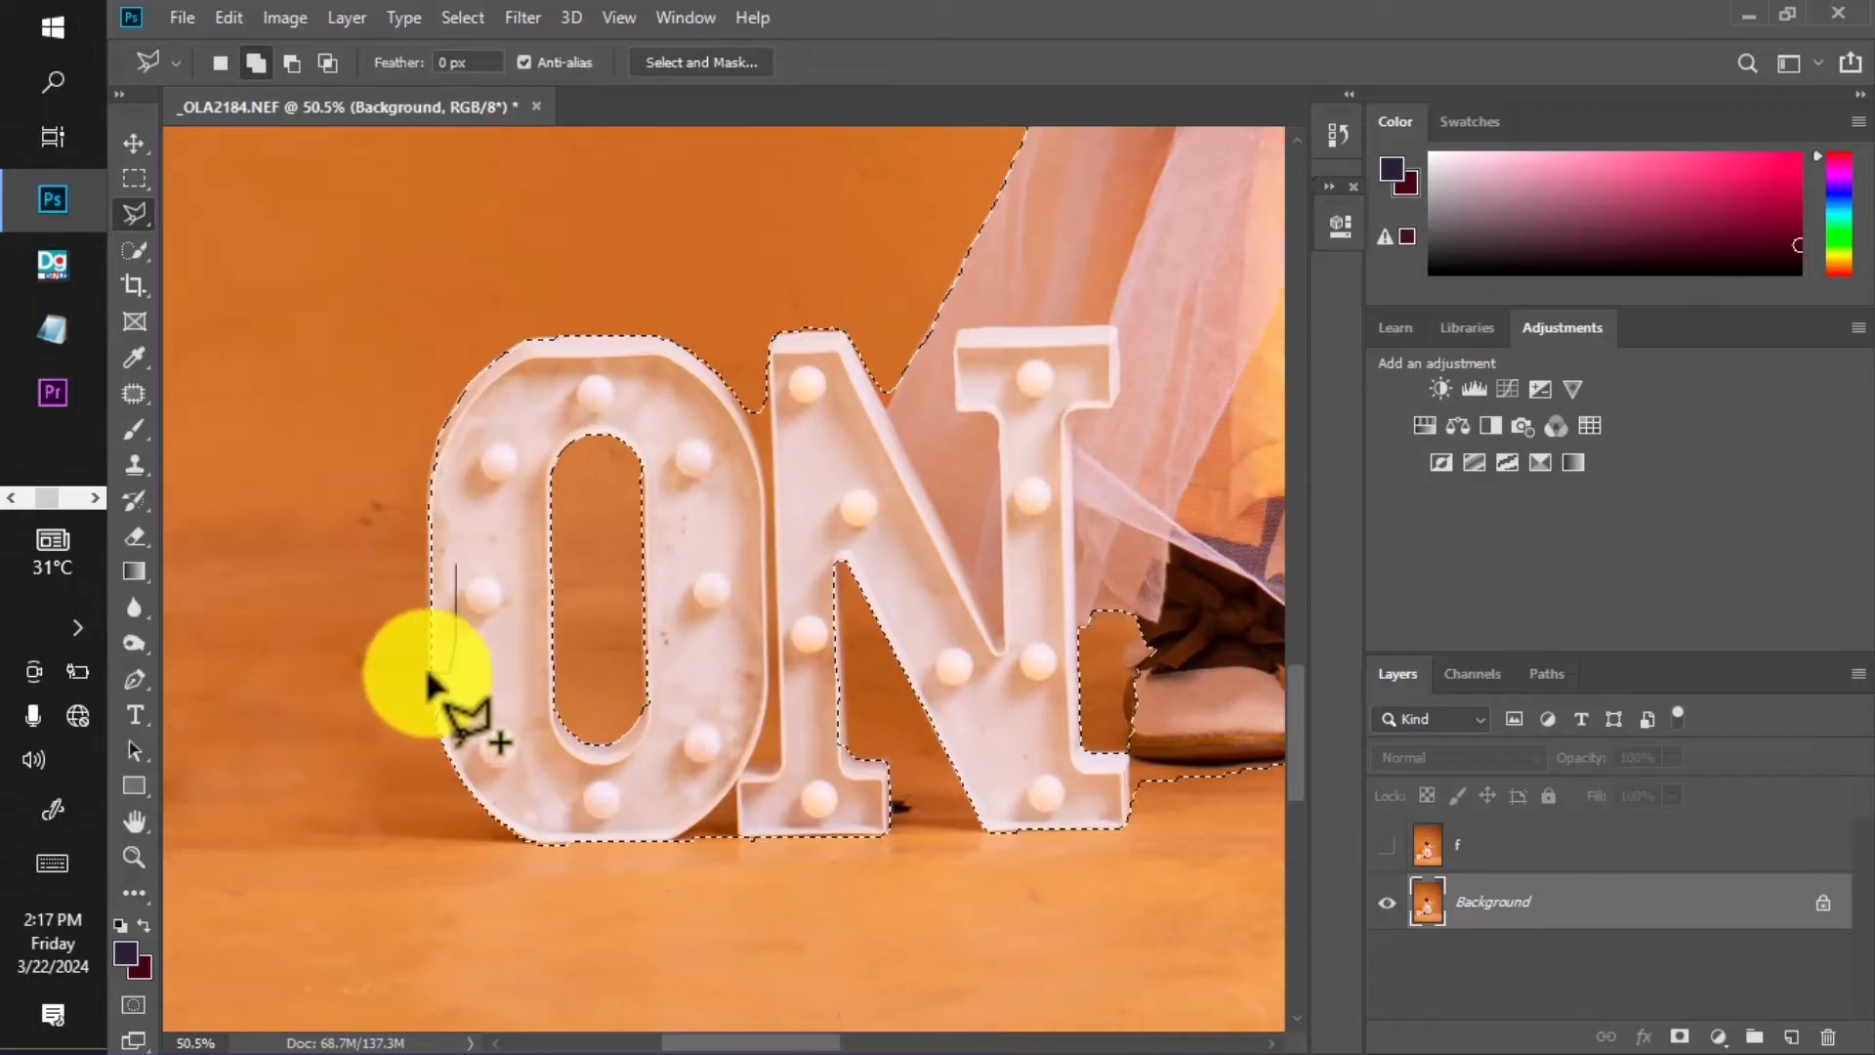
{"action": "left_click", "coordinate": [431, 671]}
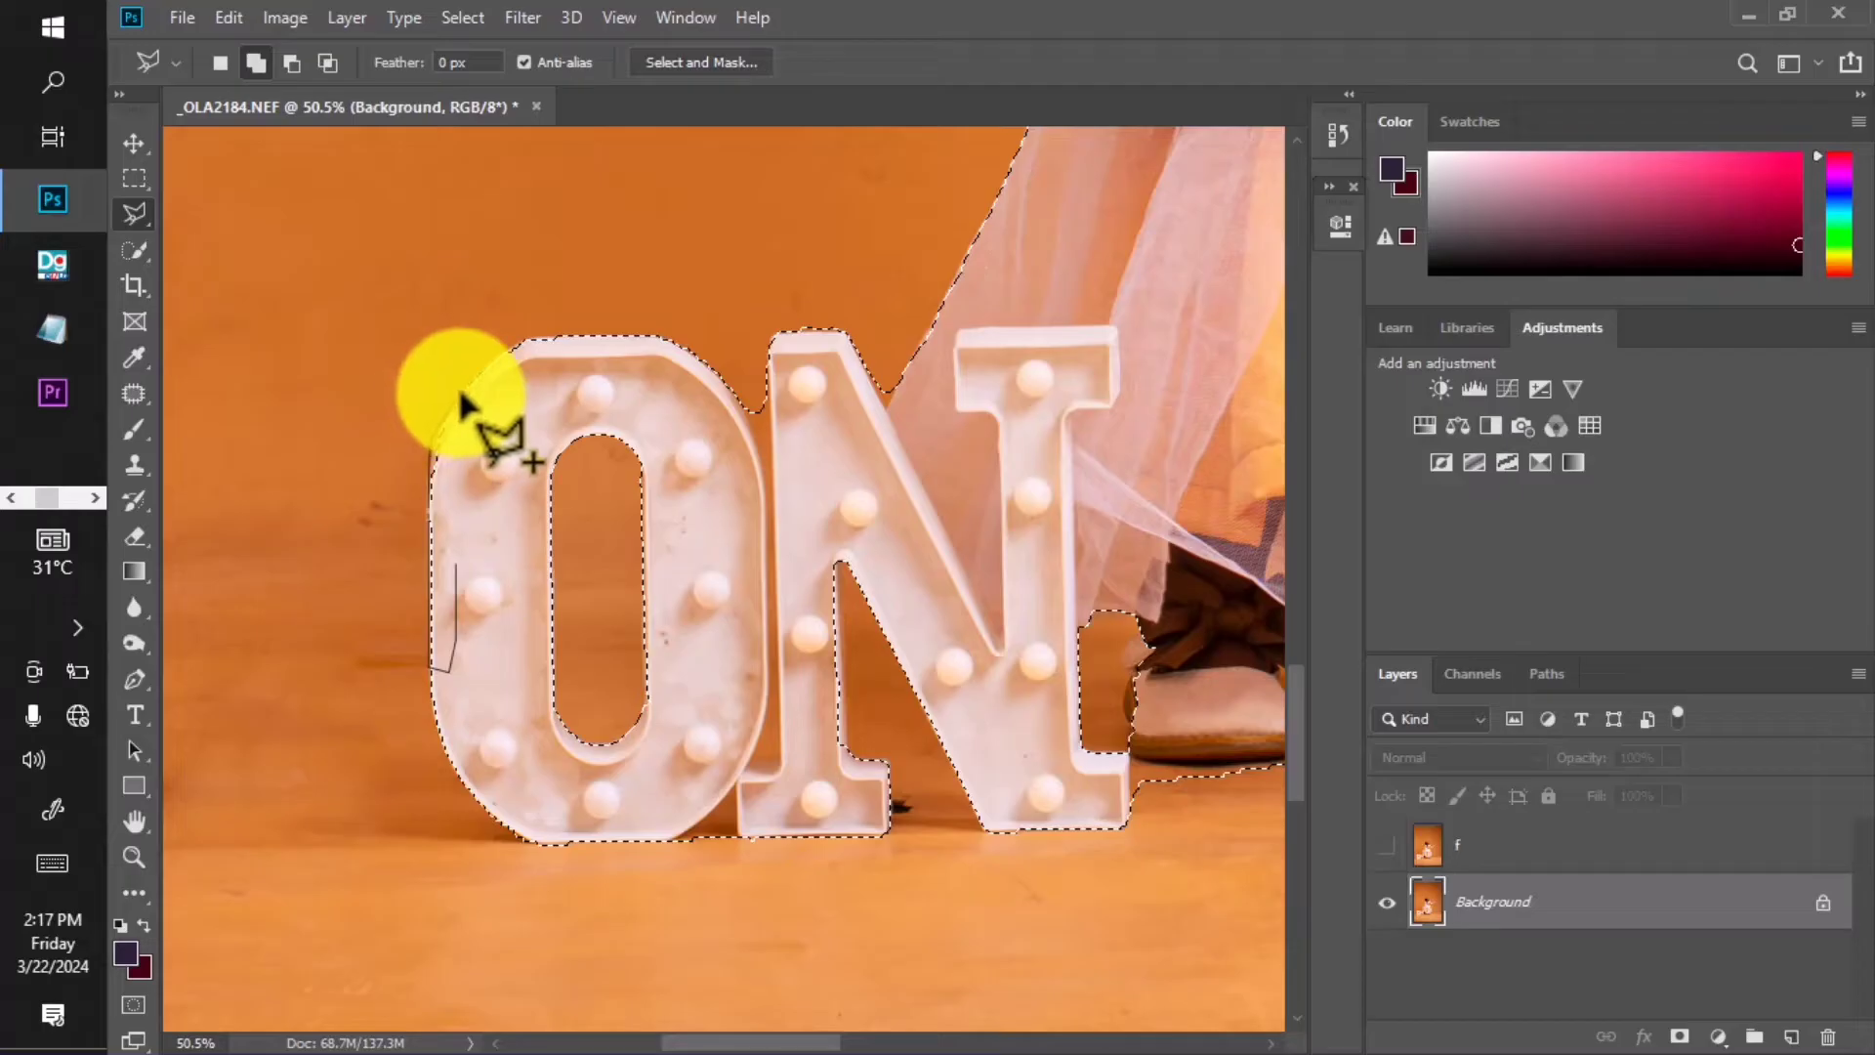
{"action": "double_click", "coordinate": [528, 396]}
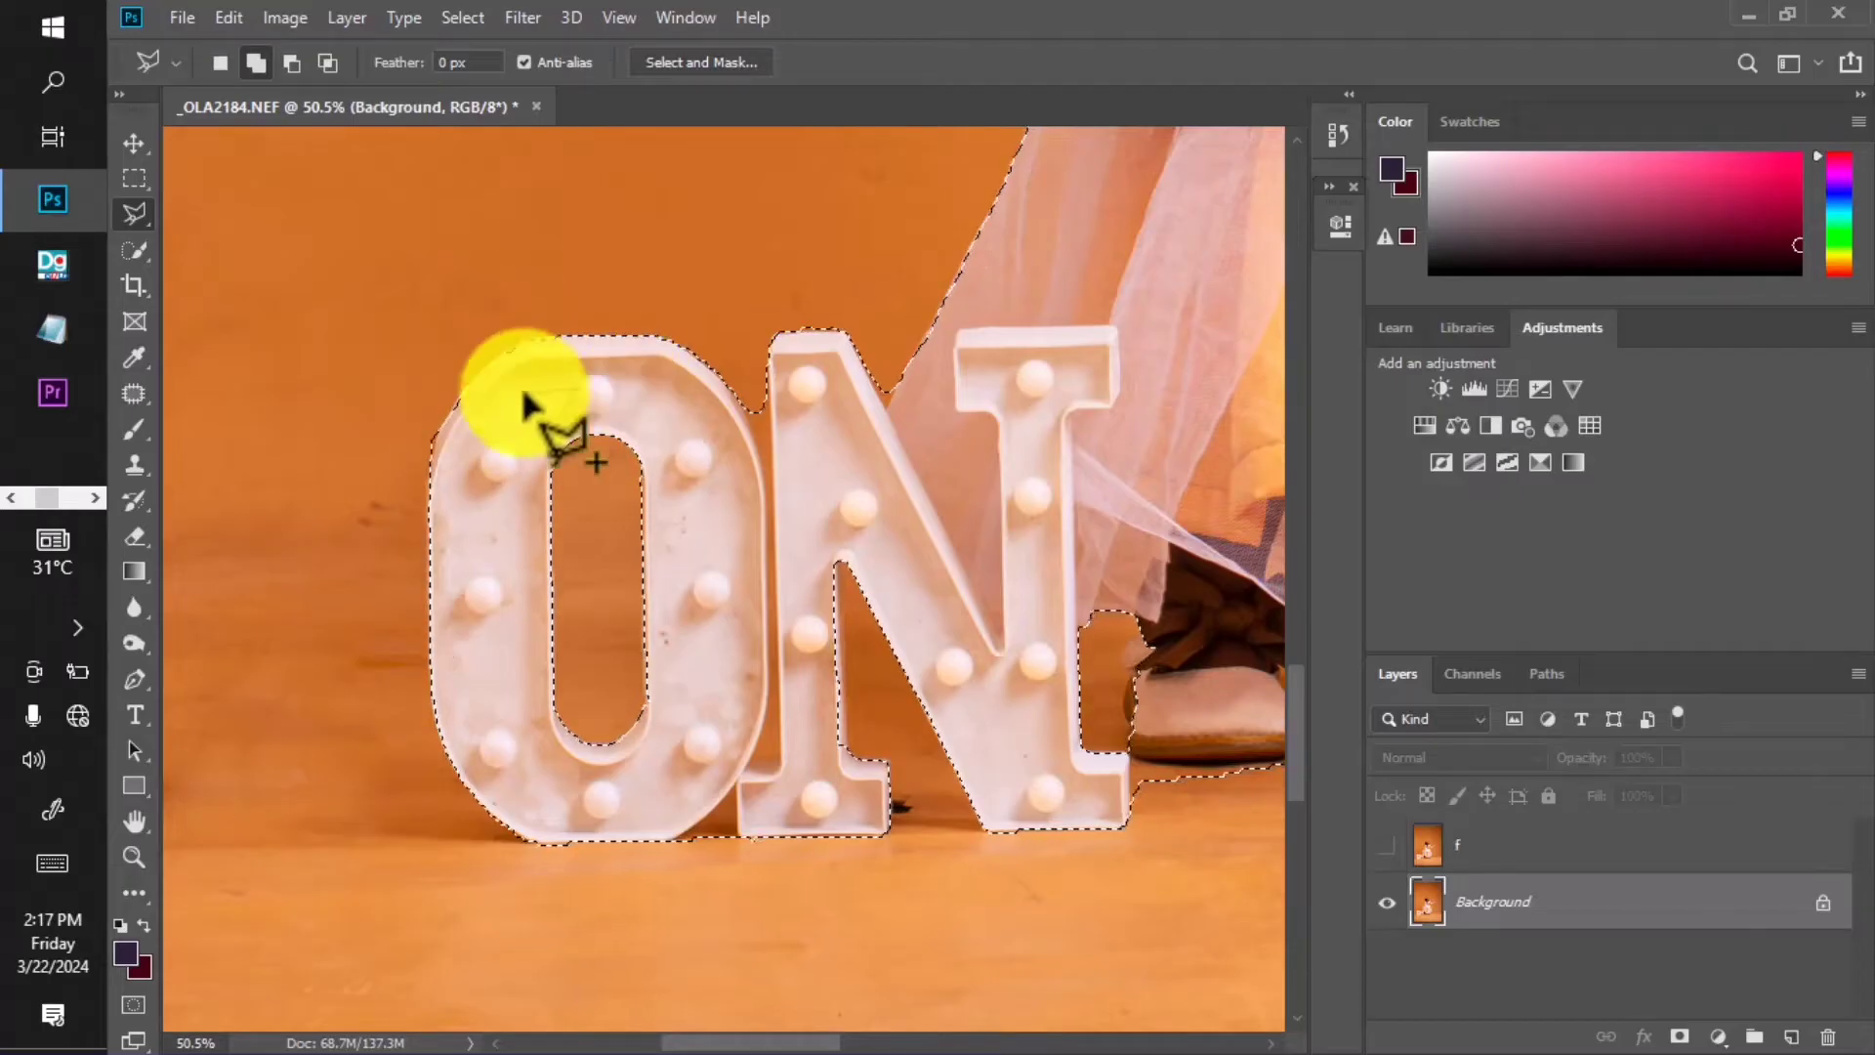
{"action": "left_click", "coordinate": [516, 386]}
{"action": "left_click", "coordinate": [505, 352]}
{"action": "left_click", "coordinate": [532, 335]}
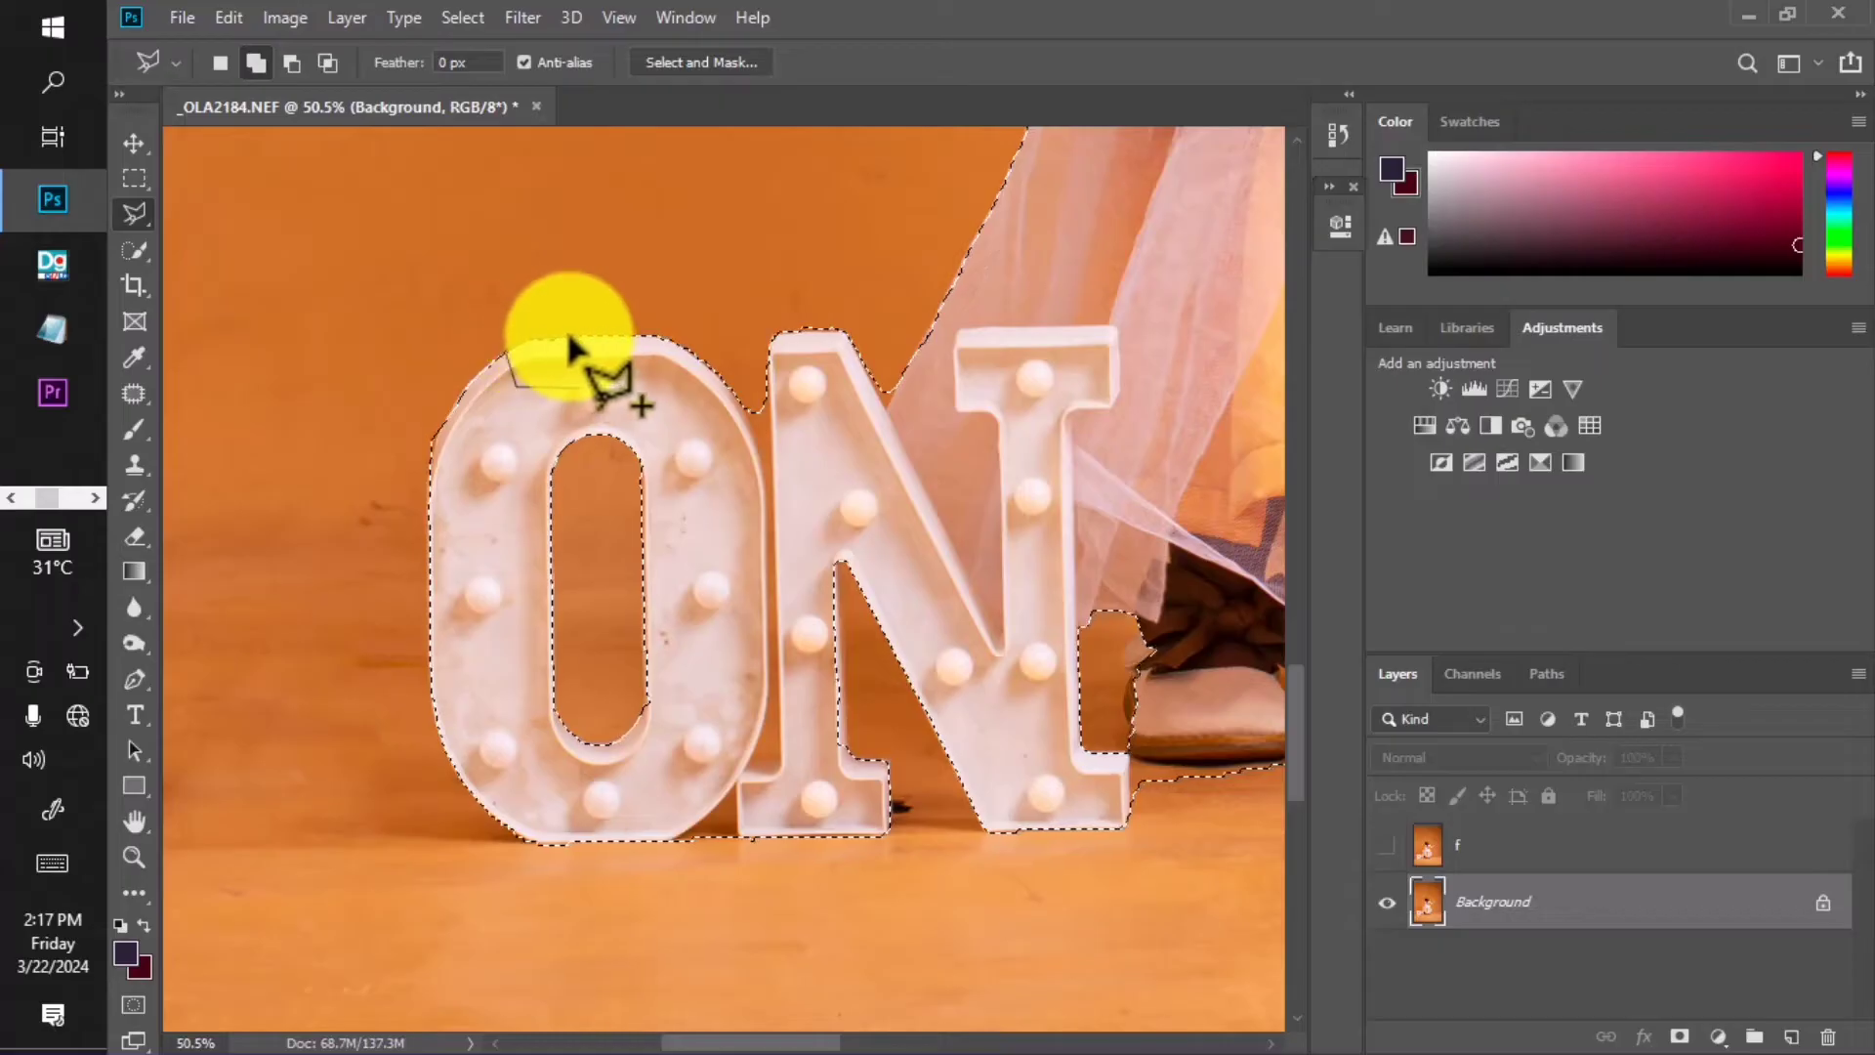
{"action": "double_click", "coordinate": [611, 351]}
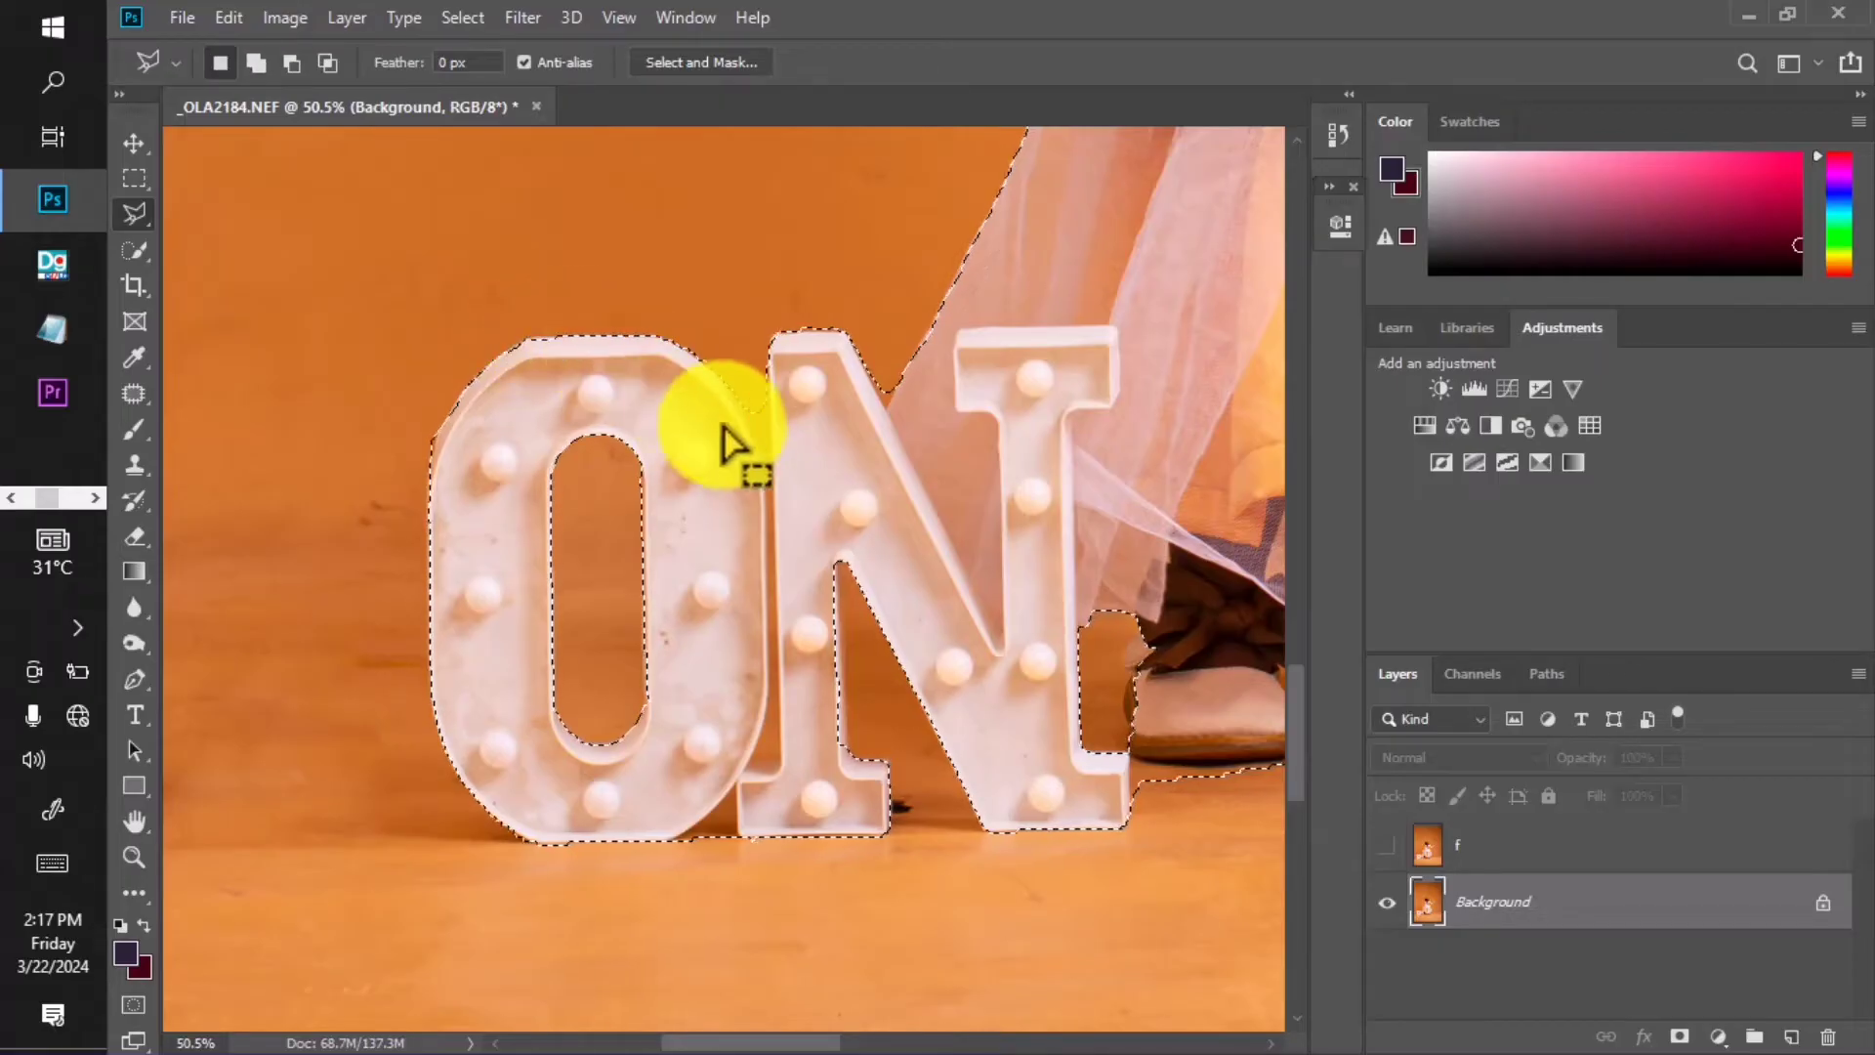
Trim the selection along the gap where the O meets the N.
{"action": "left_click", "coordinate": [770, 393], "text": "alt"}
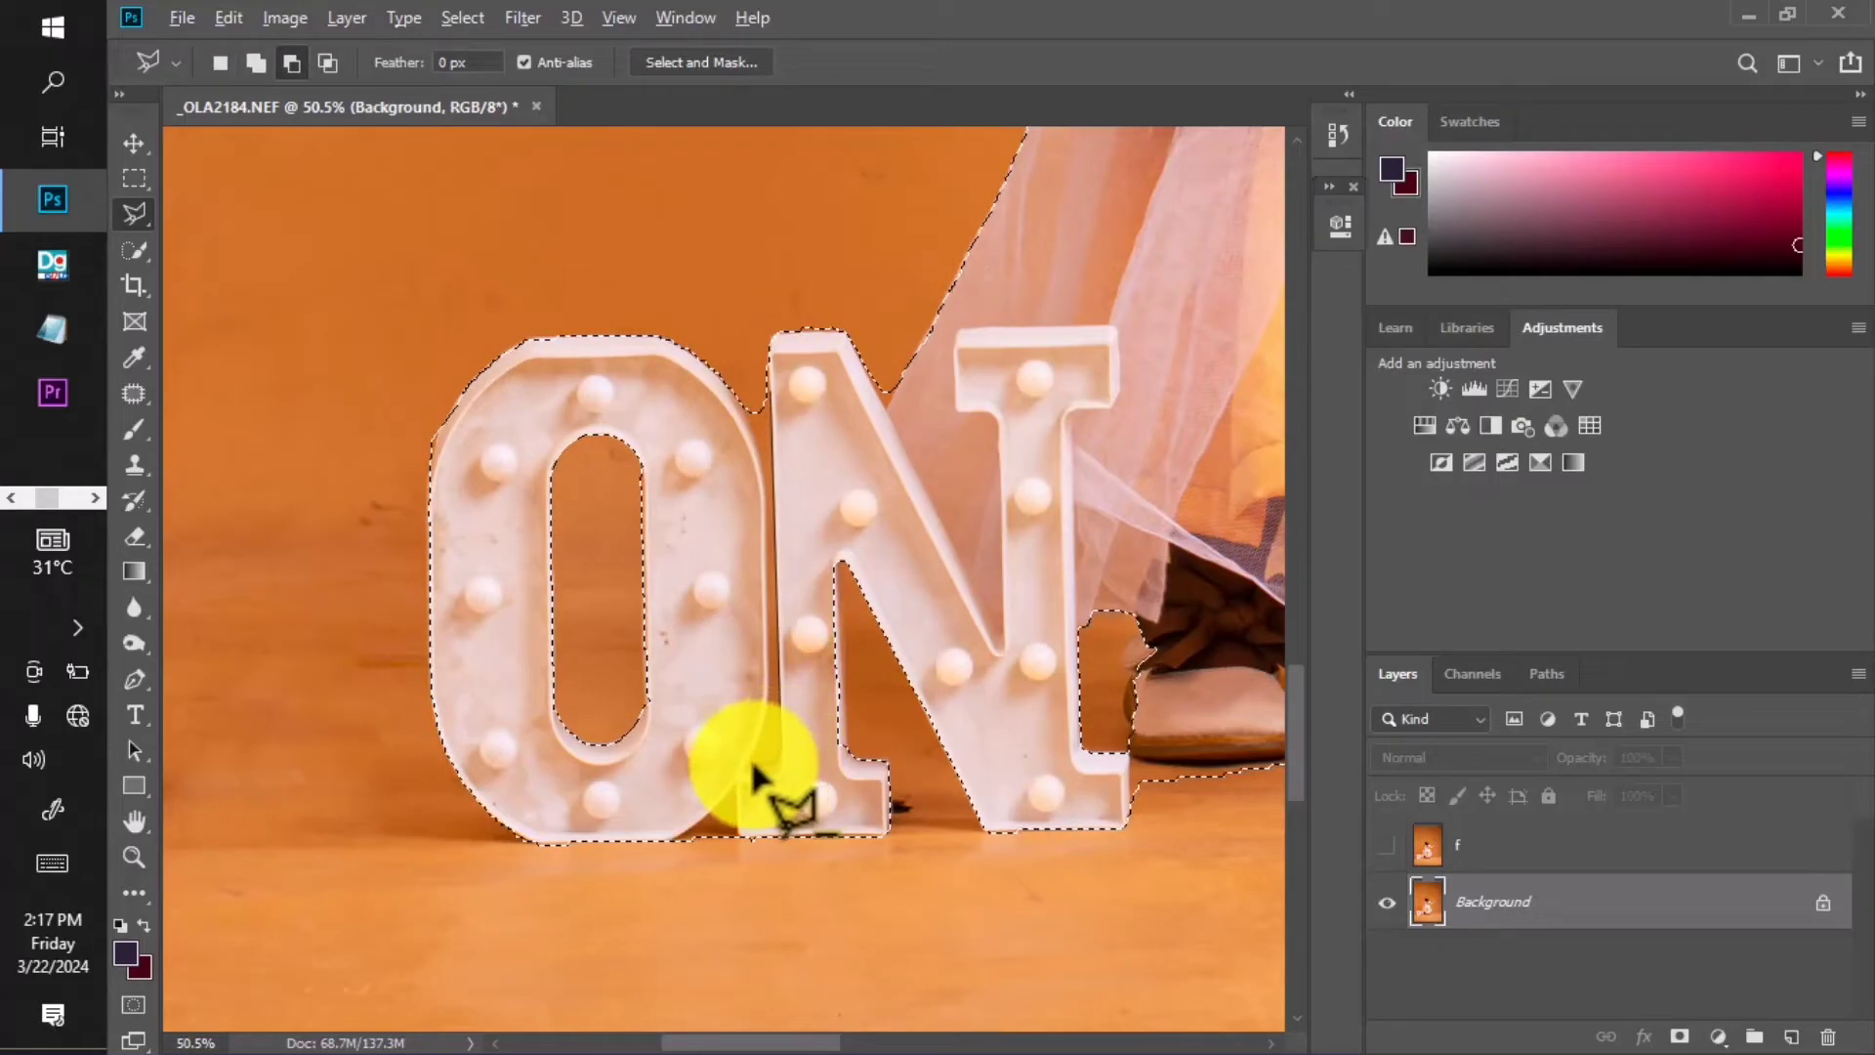
{"action": "left_click", "coordinate": [757, 757]}
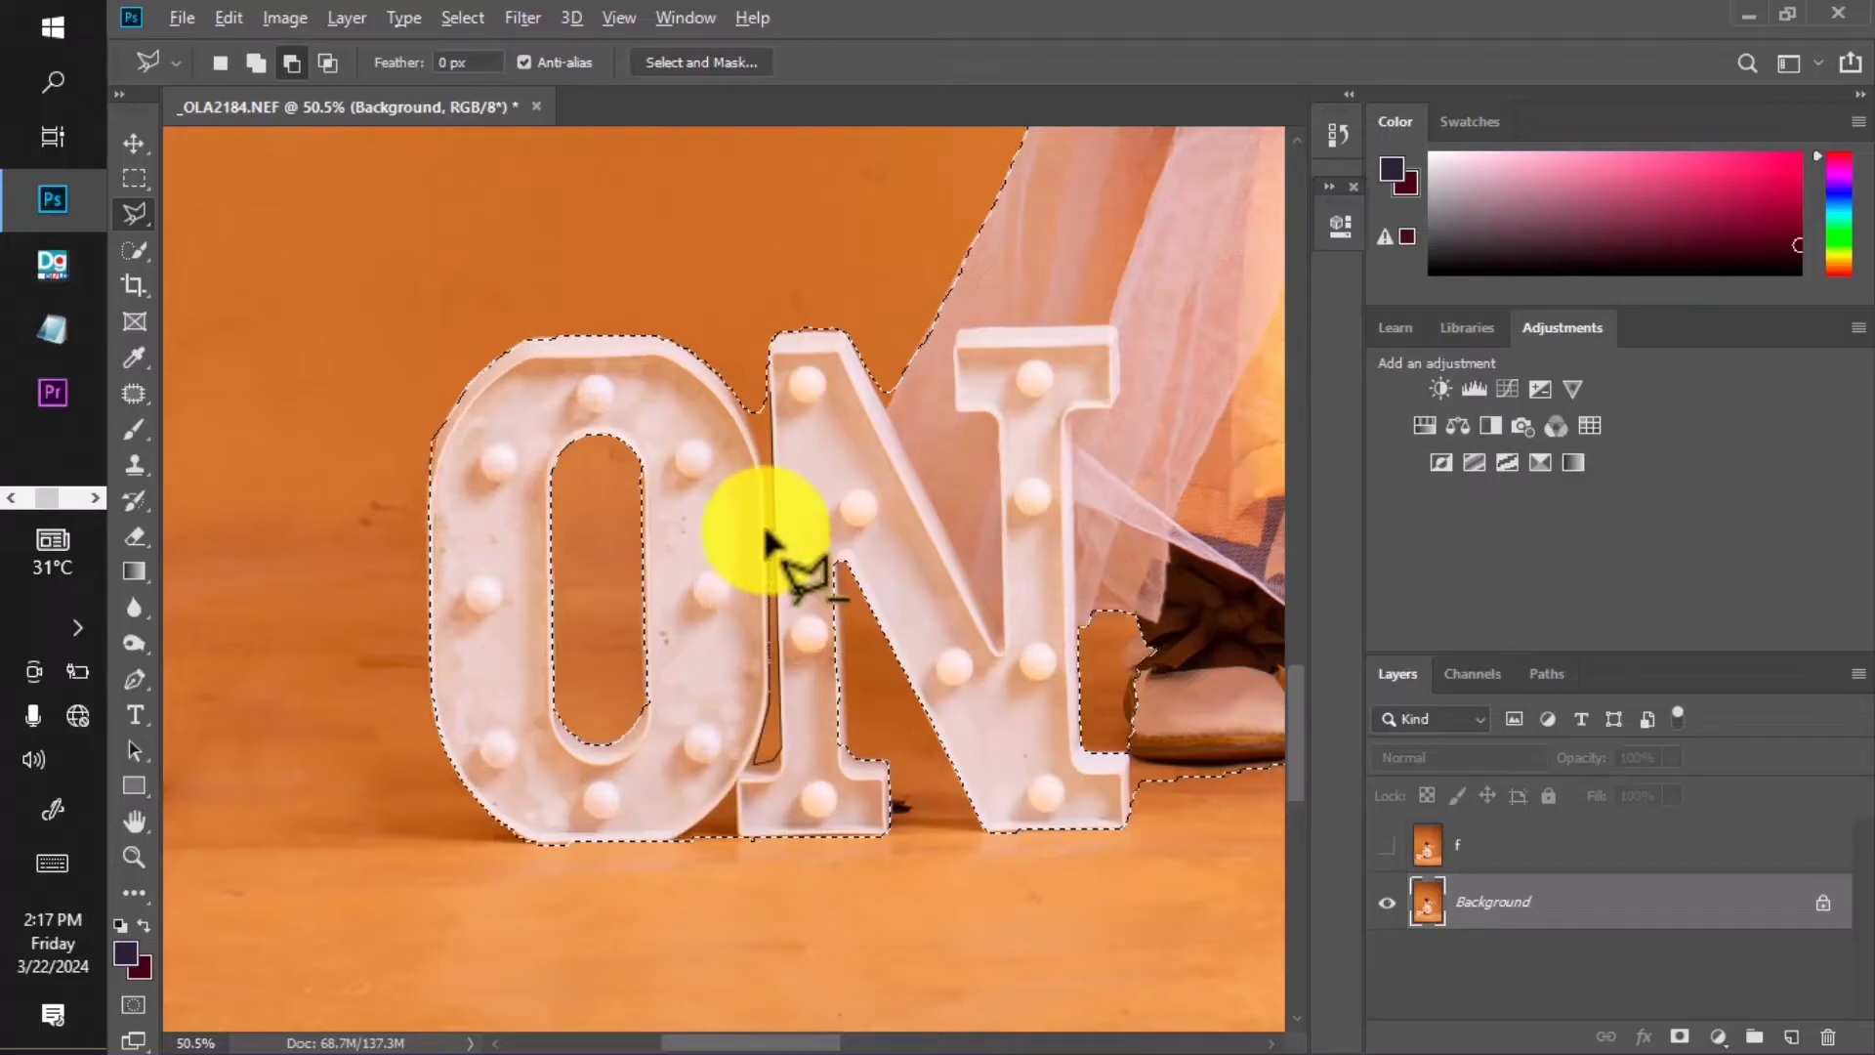
{"action": "double_click", "coordinate": [741, 363]}
{"action": "left_click", "coordinate": [741, 363]}
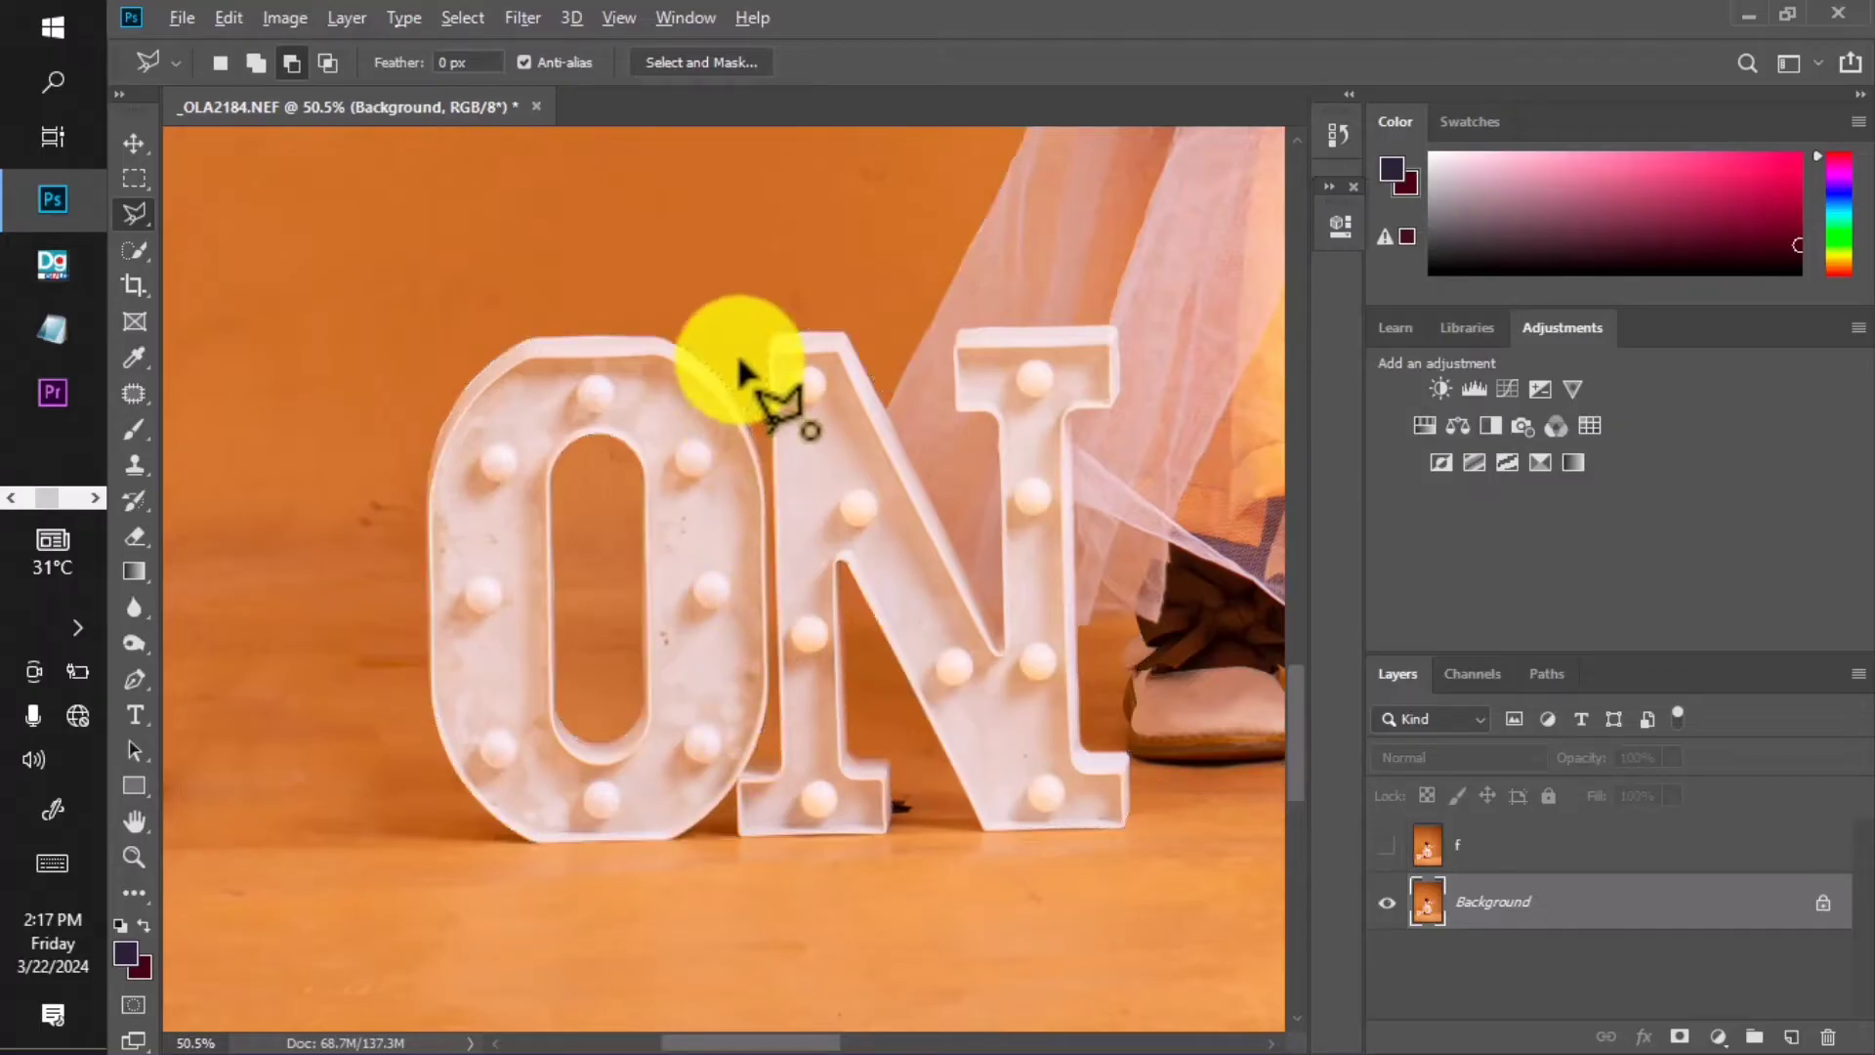
{"action": "left_click", "coordinate": [755, 393]}
{"action": "left_click", "coordinate": [760, 359]}
{"action": "double_click", "coordinate": [752, 348]}
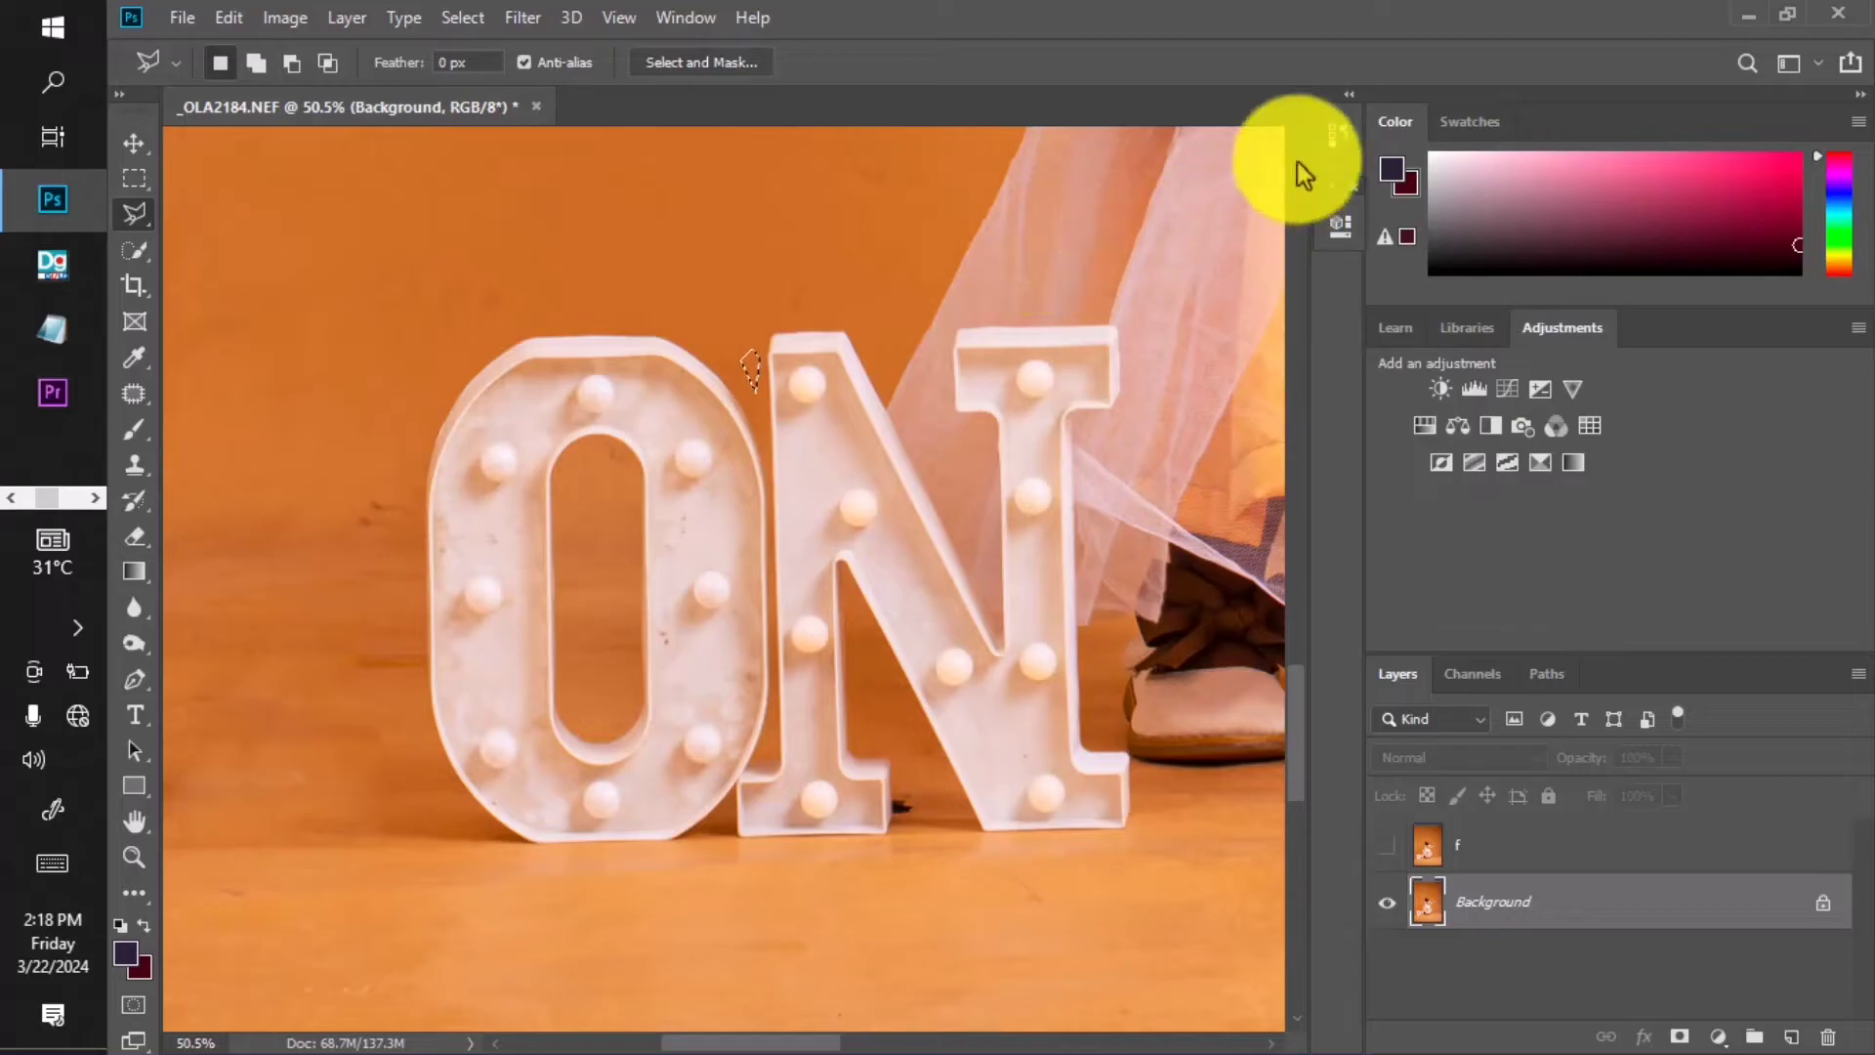
Revert to the earlier full selection state through the History panel.
{"action": "left_click", "coordinate": [1330, 138]}
{"action": "left_click", "coordinate": [1123, 215]}
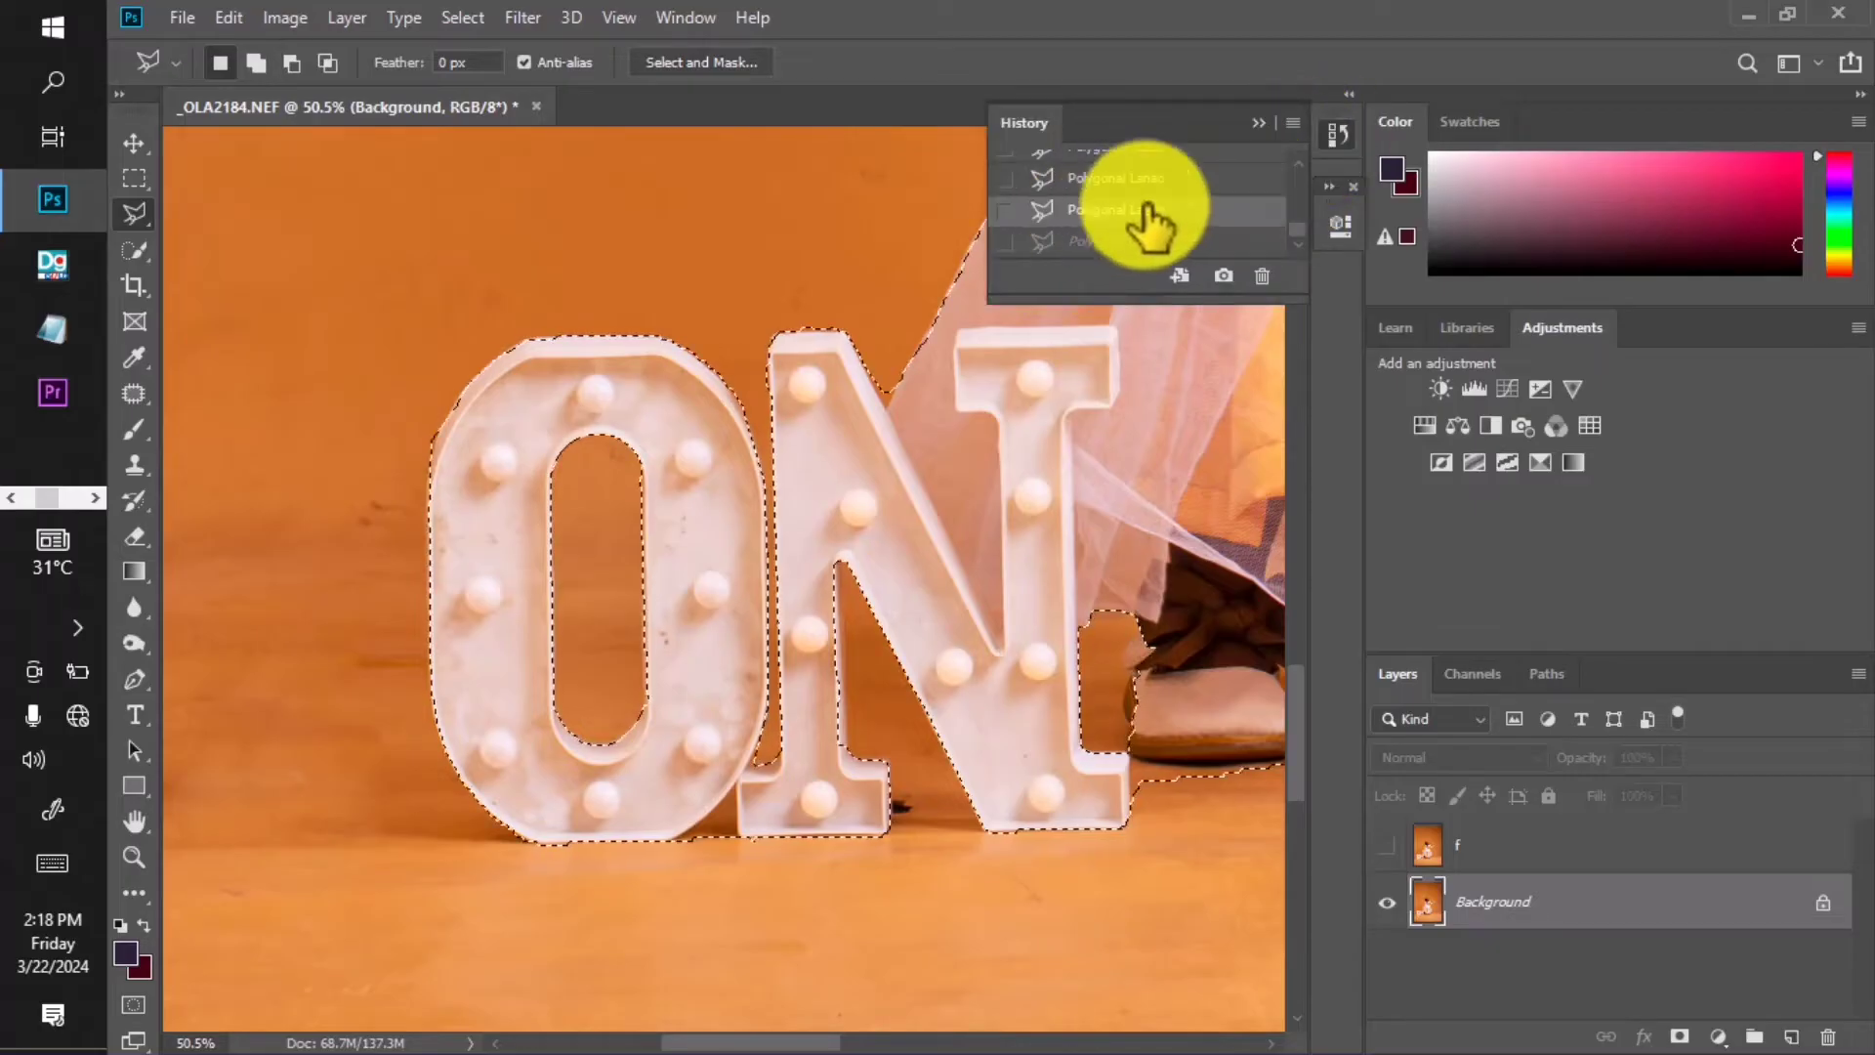
{"action": "left_click", "coordinate": [1261, 124]}
{"action": "scroll", "coordinate": [705, 416], "scroll_direction": "down", "scroll_amount": 4}
{"action": "scroll", "coordinate": [795, 606], "scroll_direction": "up", "scroll_amount": 3}
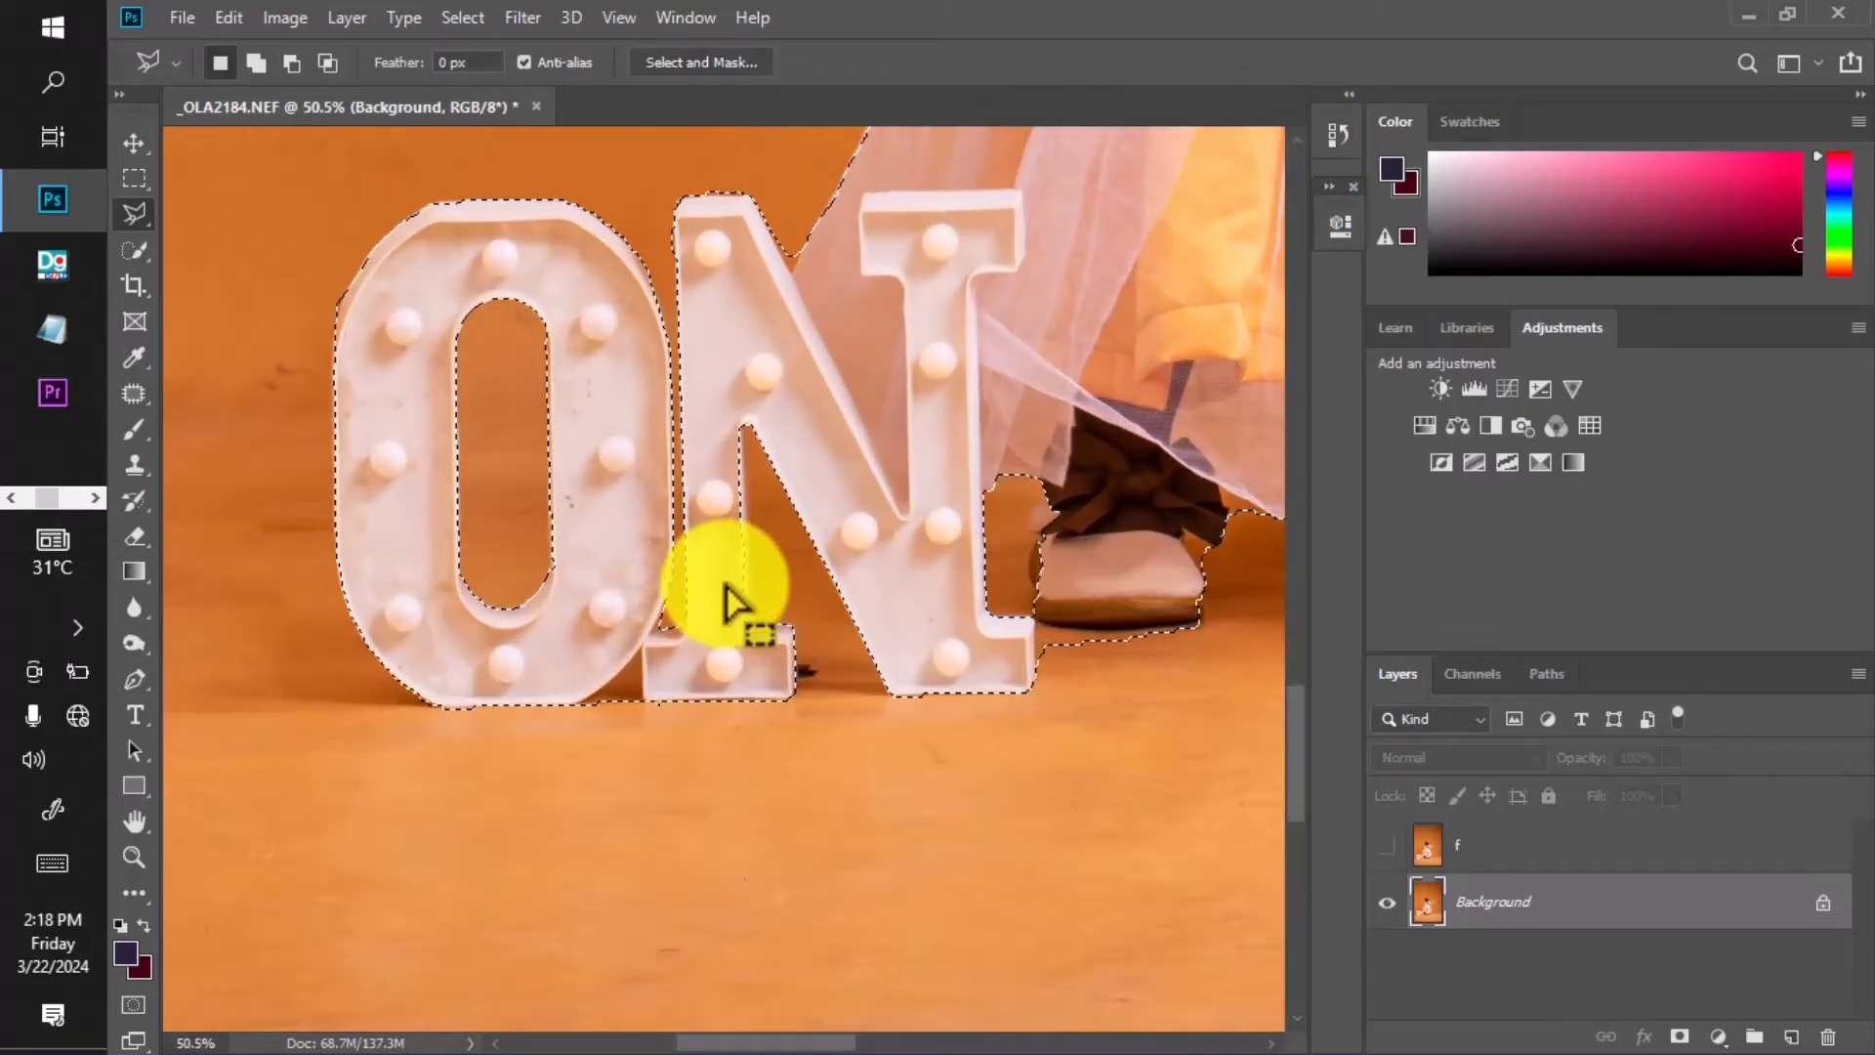
Add the area at the N's base and the gap around the shoe to the selection.
{"action": "key", "text": "shift"}
{"action": "left_click", "coordinate": [720, 591]}
{"action": "left_click", "coordinate": [746, 647]}
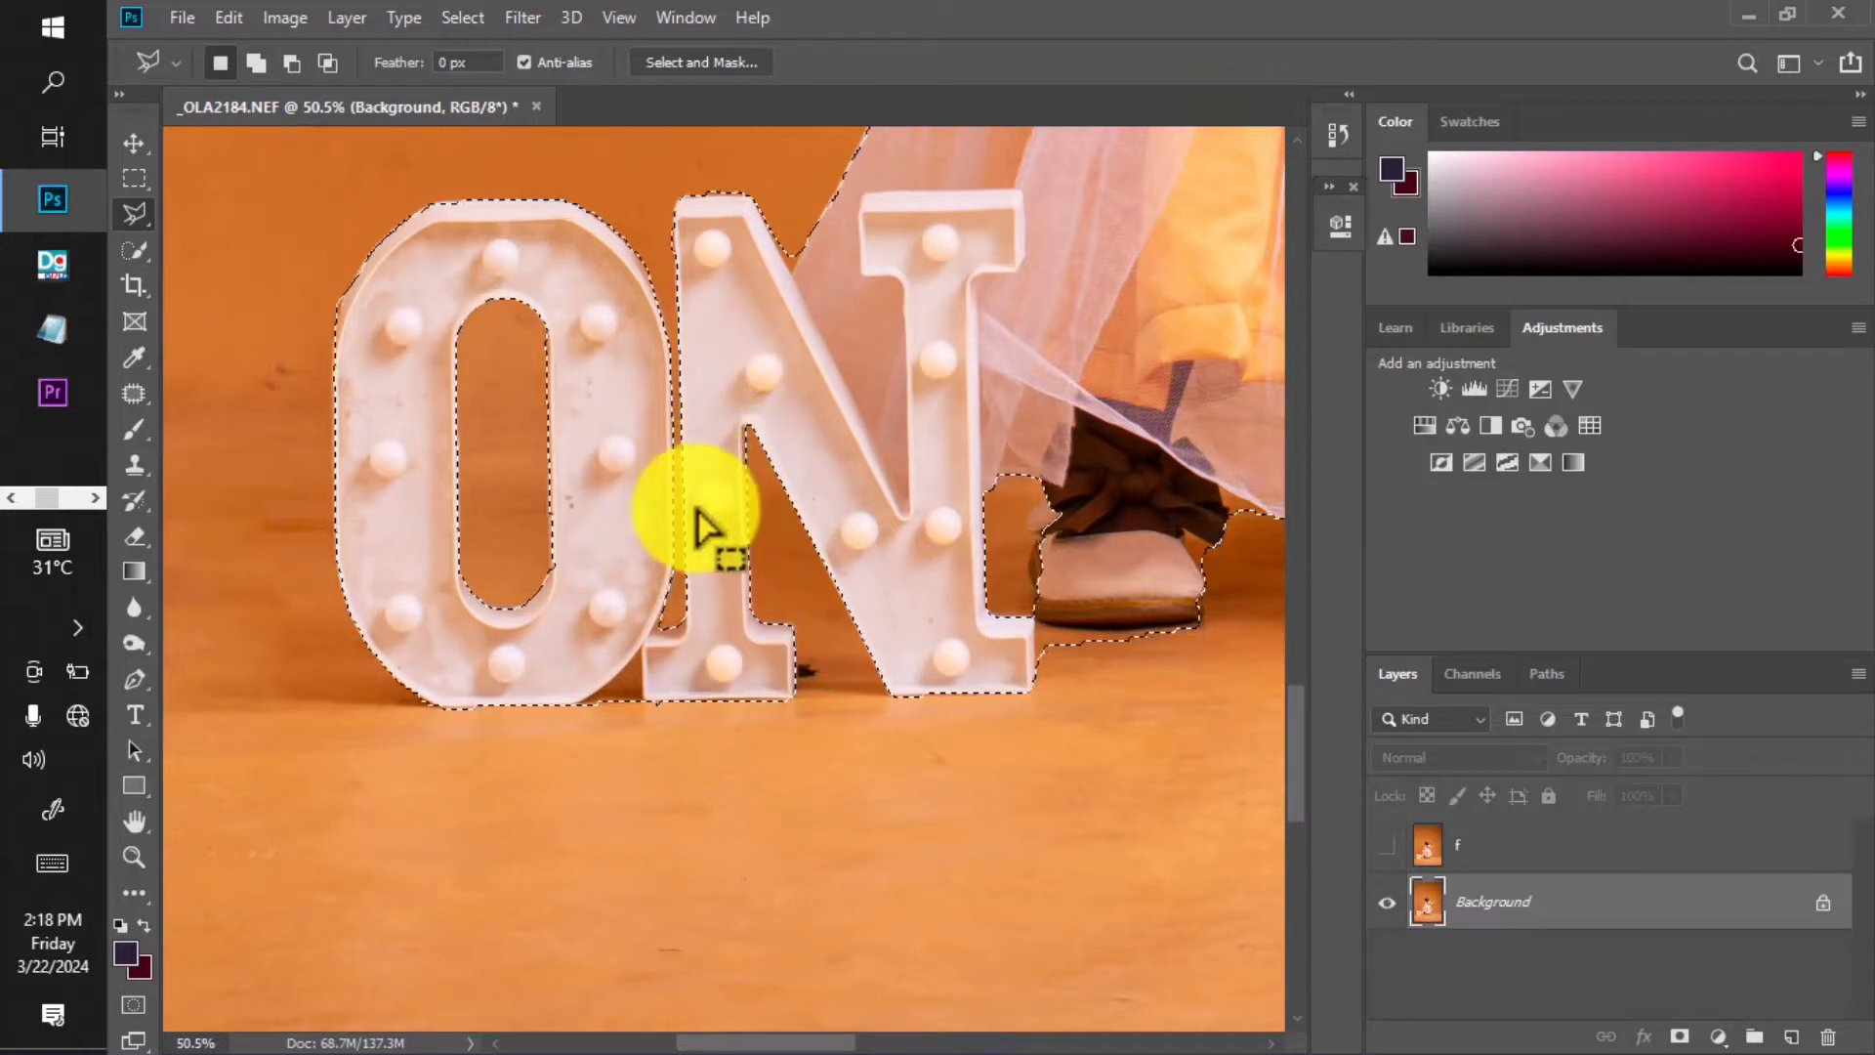
{"action": "scroll", "coordinate": [691, 596], "scroll_direction": "up", "scroll_amount": 2}
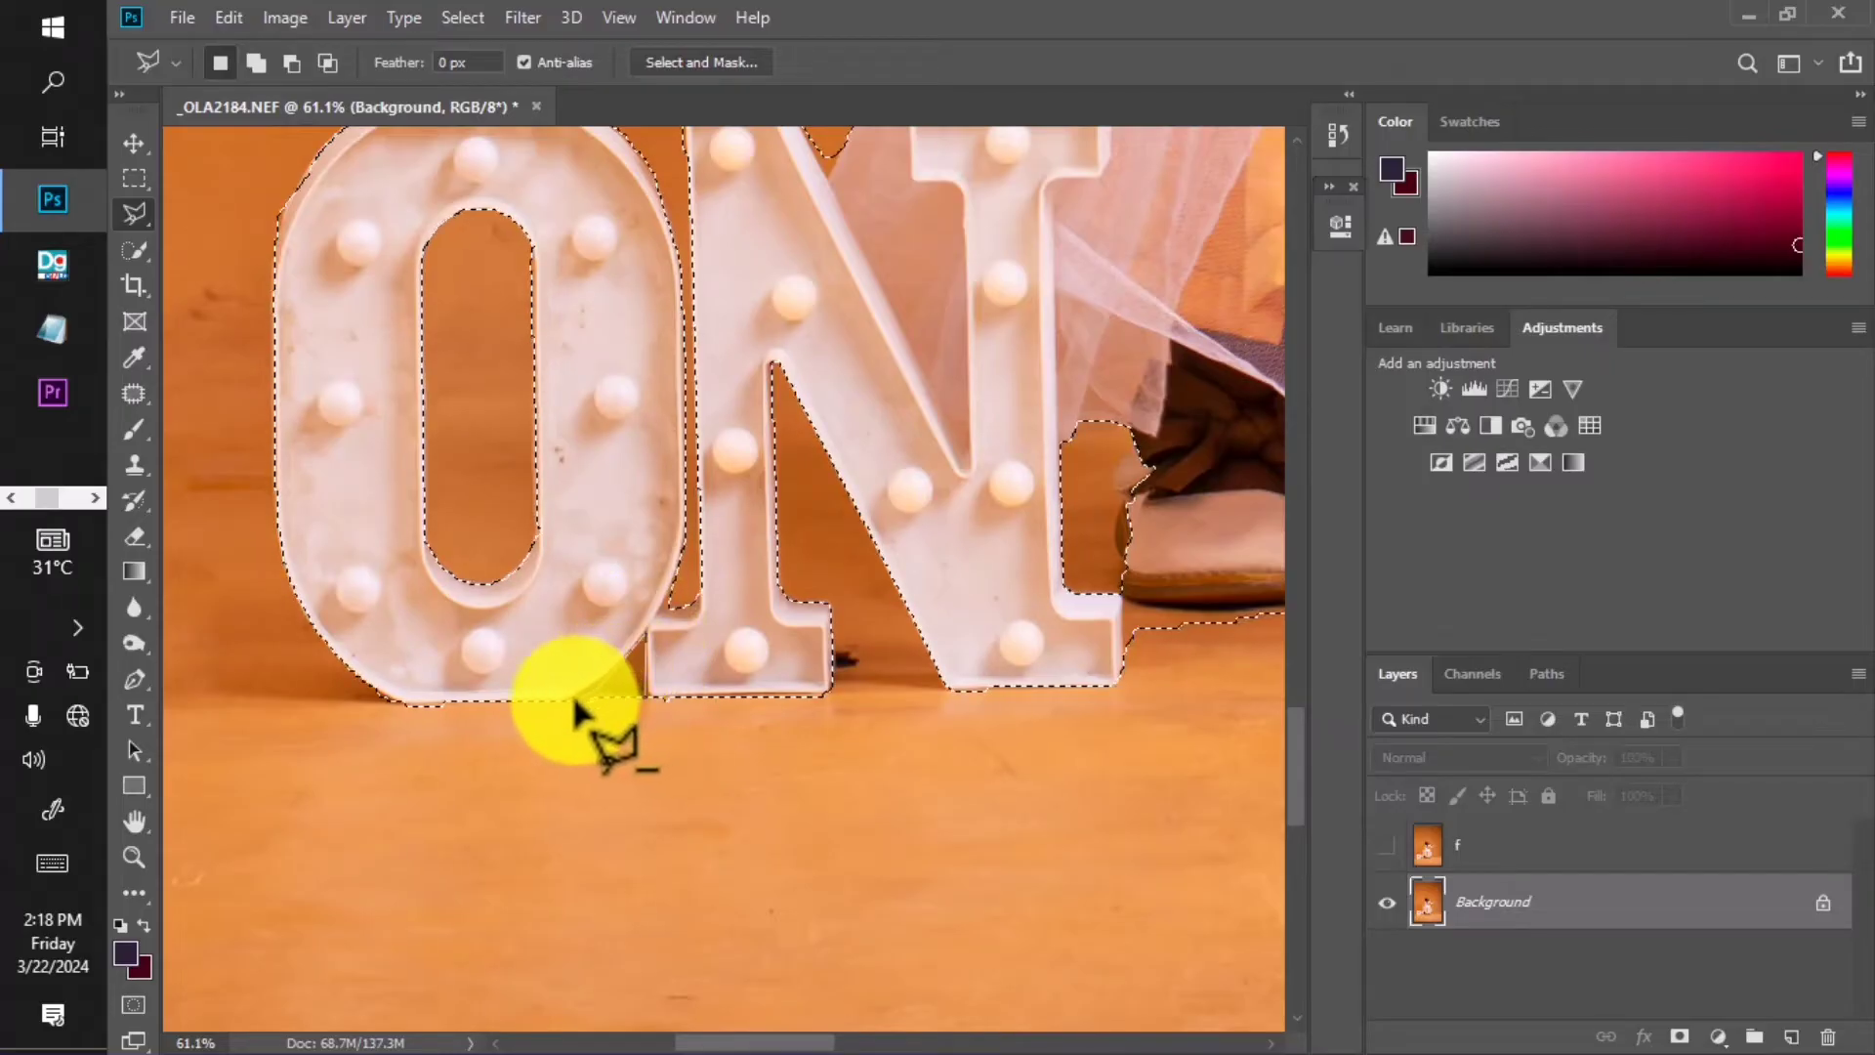
{"action": "scroll", "coordinate": [644, 683], "scroll_direction": "down", "scroll_amount": 2}
{"action": "scroll", "coordinate": [885, 575], "scroll_direction": "up", "scroll_amount": 3}
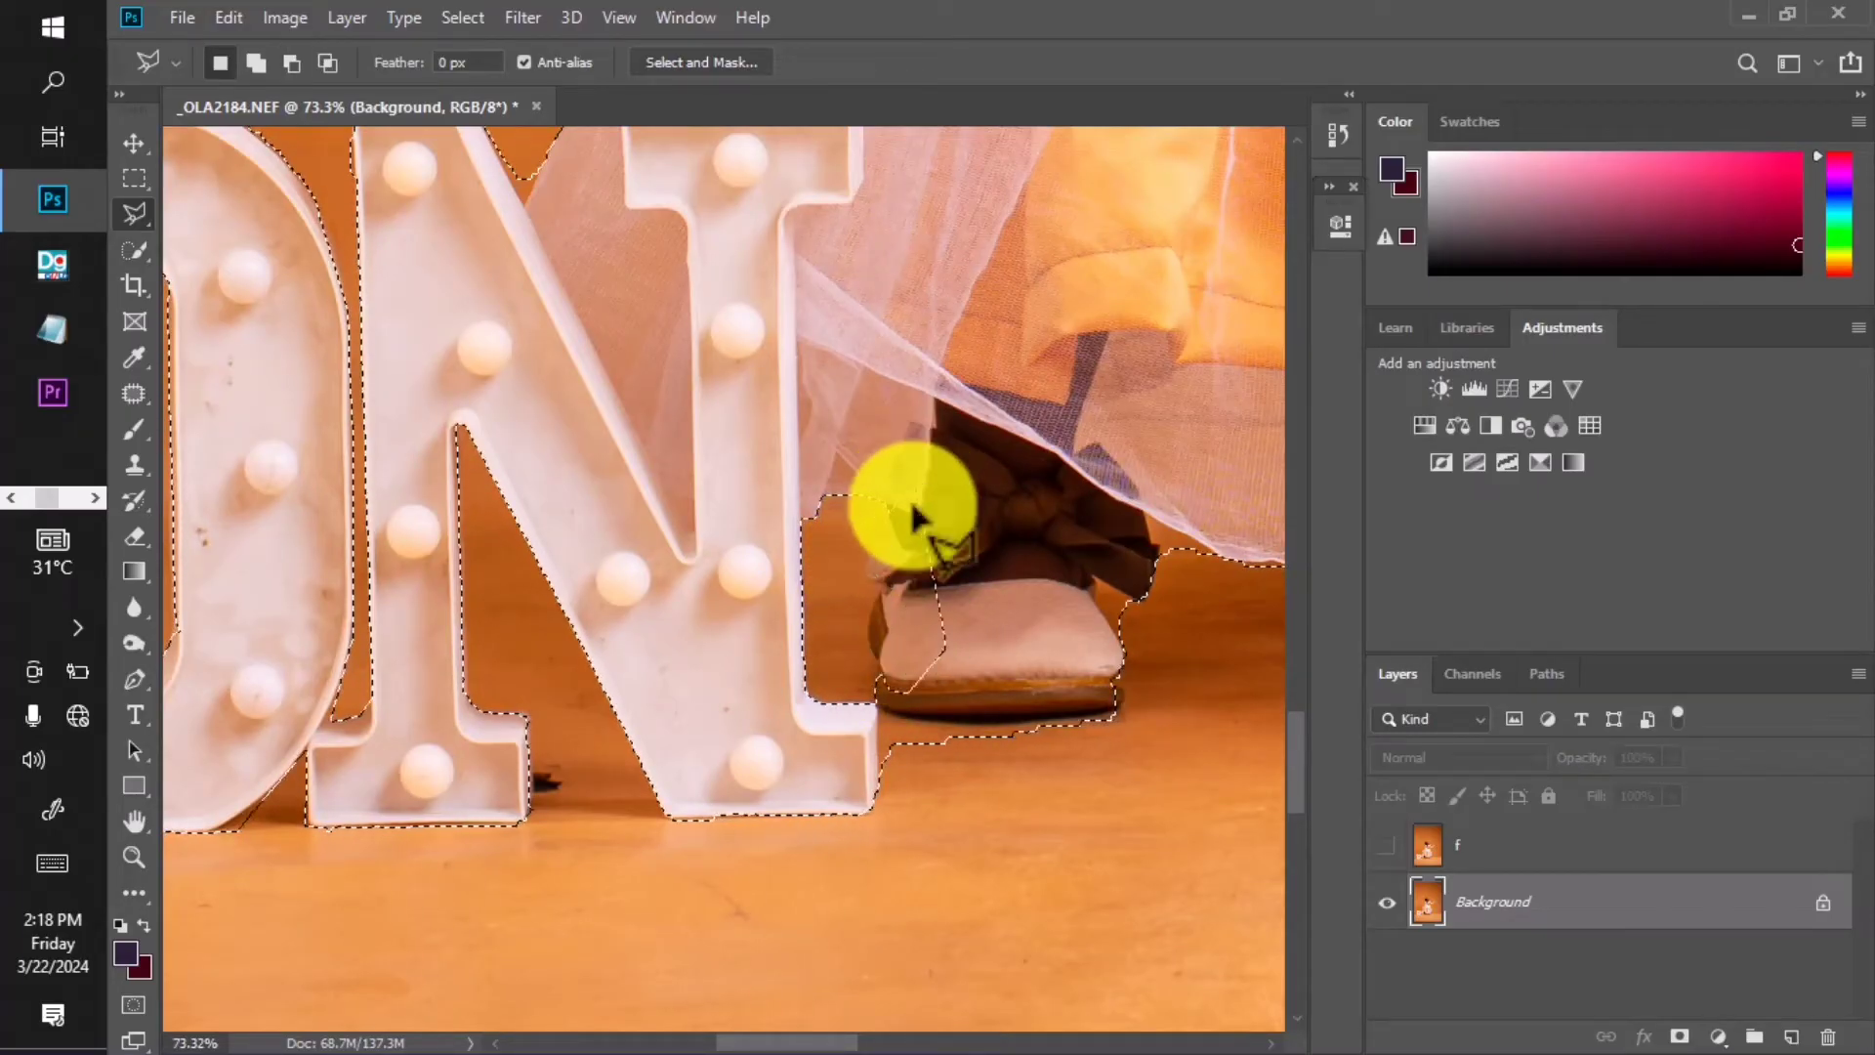
{"action": "key", "text": "shift"}
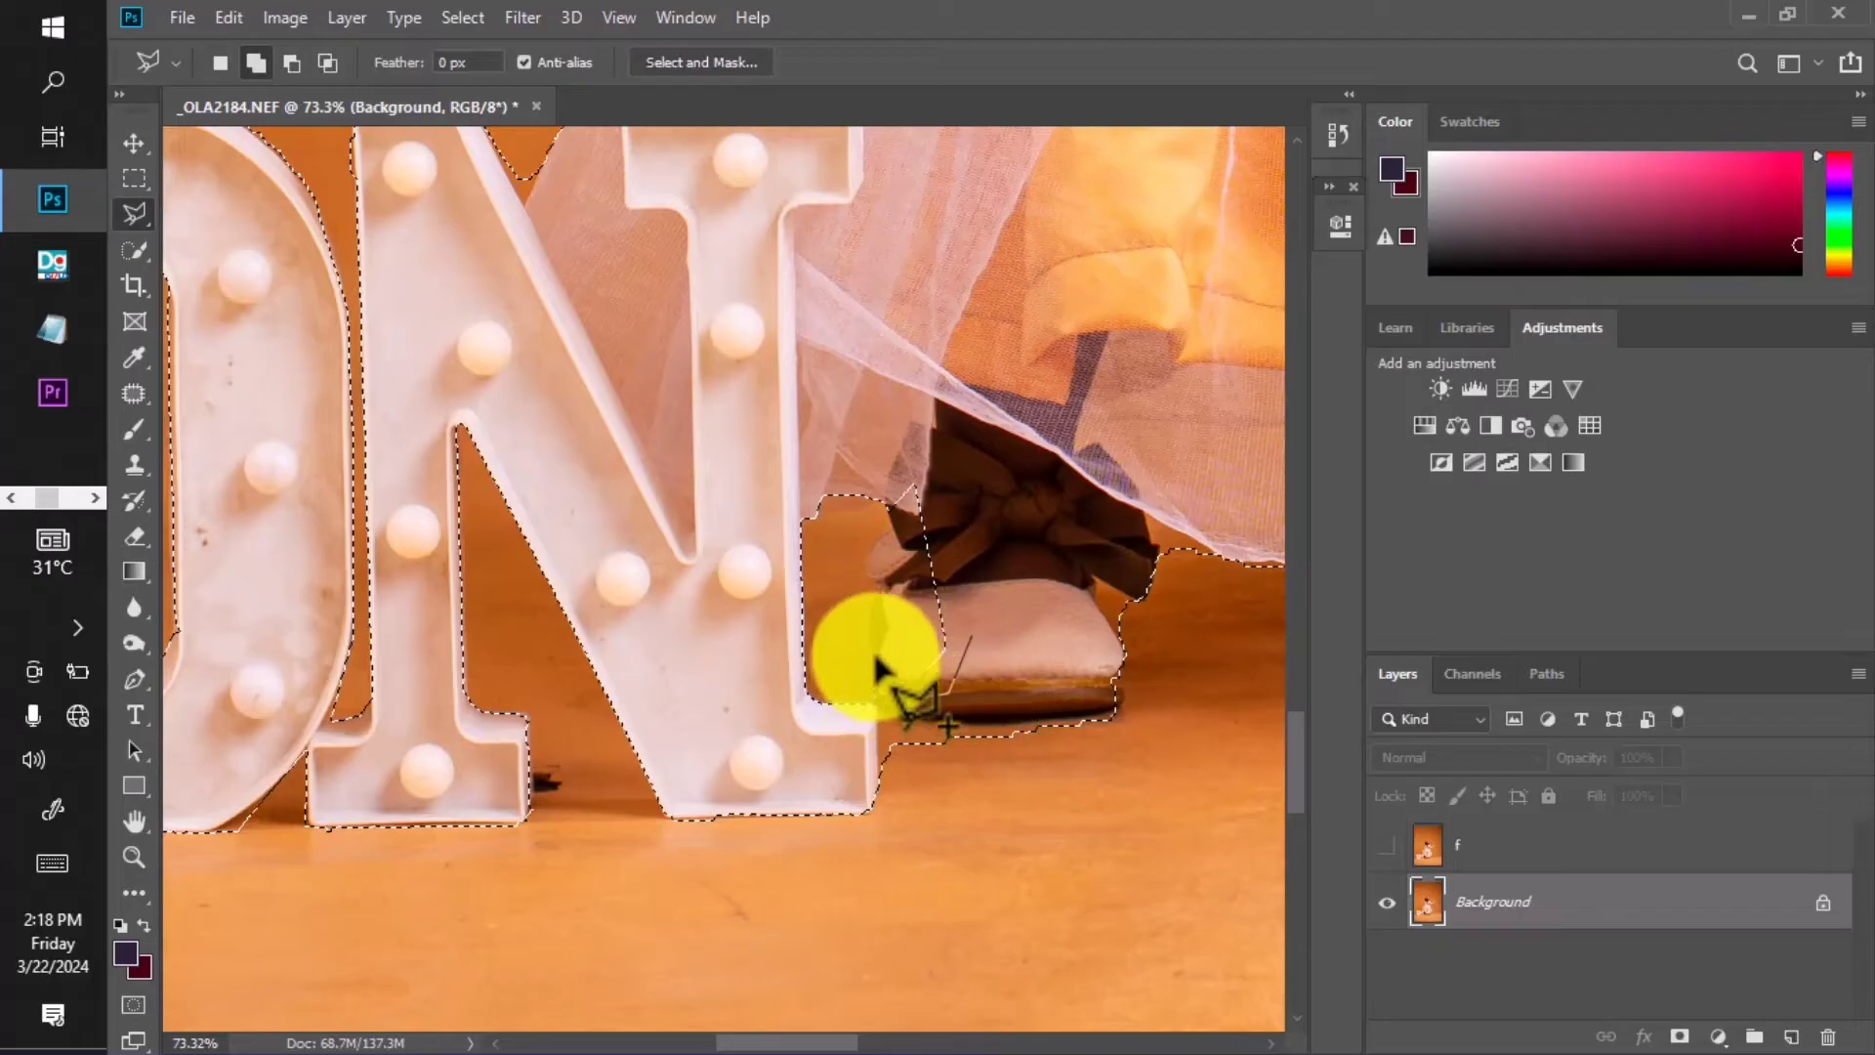
{"action": "left_click", "coordinate": [887, 524]}
{"action": "left_click", "coordinate": [900, 427]}
{"action": "double_click", "coordinate": [934, 393]}
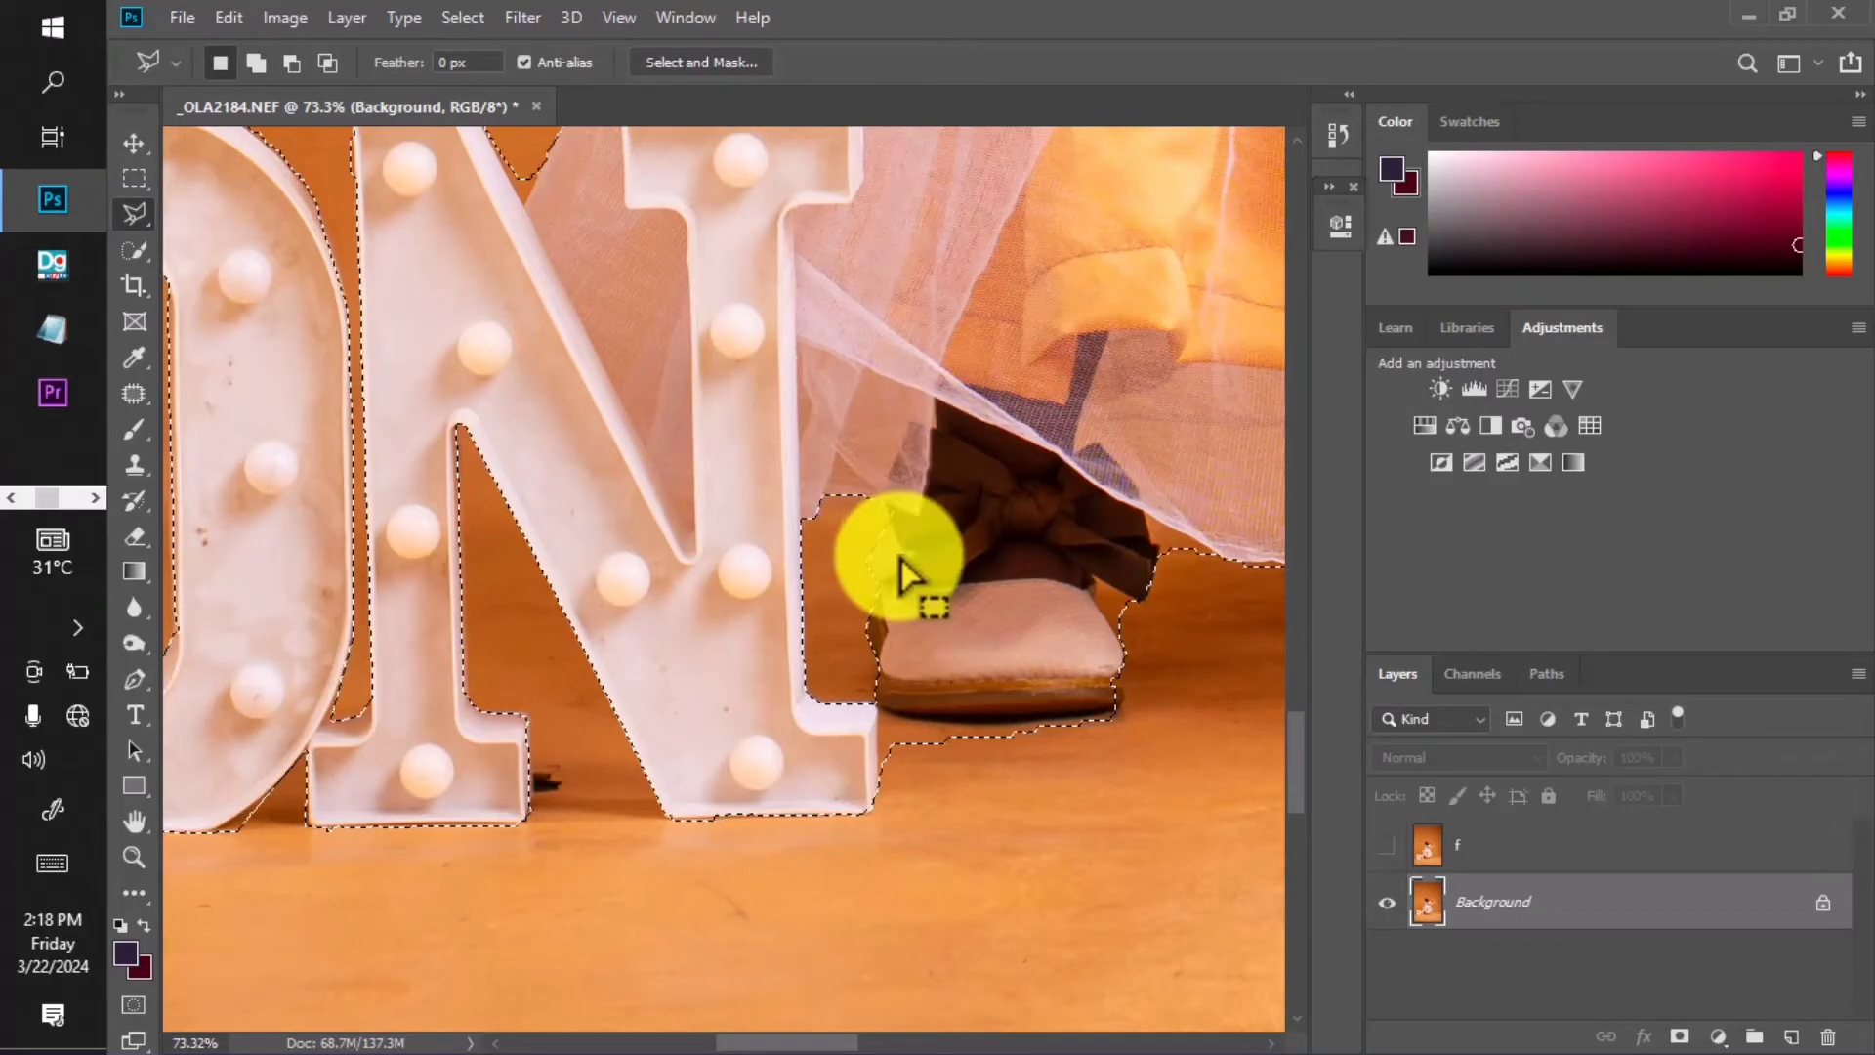
Subtract the floor area beneath the shoe from the selection.
{"action": "key", "text": "alt"}
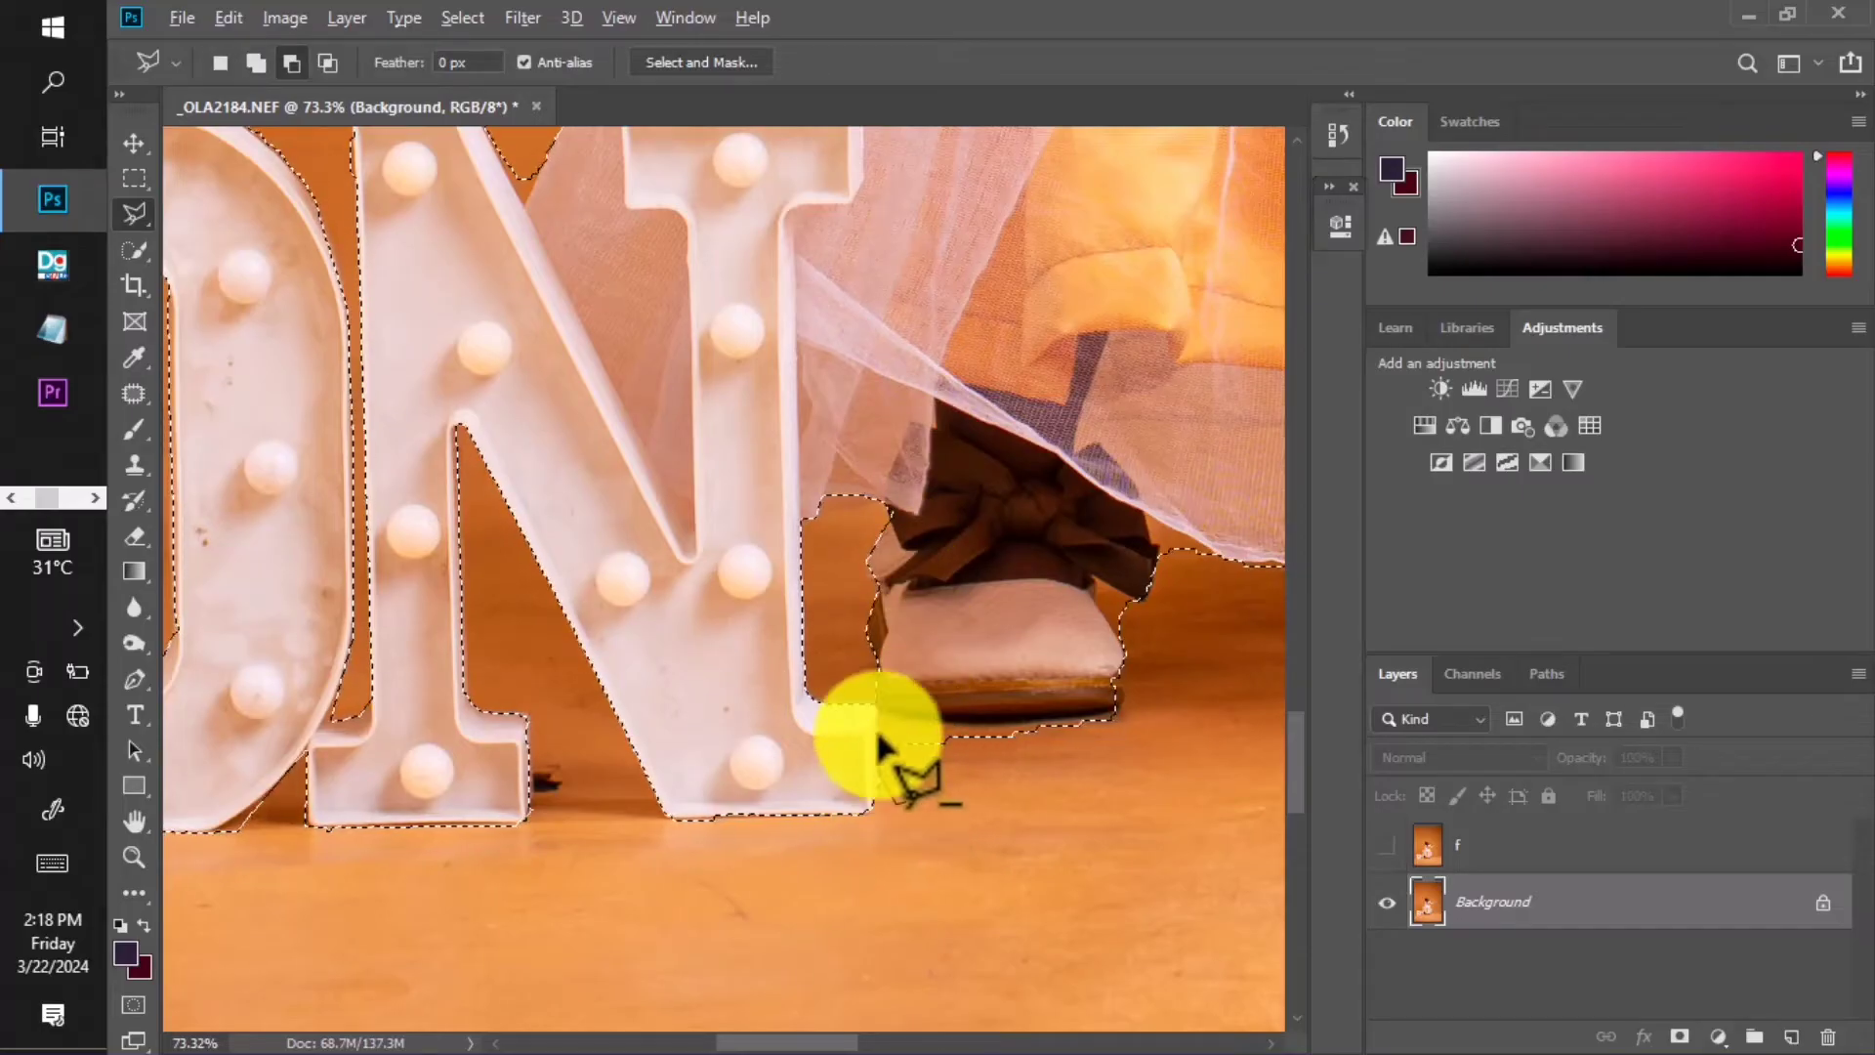
{"action": "left_click", "coordinate": [1122, 715]}
{"action": "left_click", "coordinate": [1131, 767]}
{"action": "double_click", "coordinate": [1002, 792]}
{"action": "scroll", "coordinate": [875, 672], "scroll_direction": "down", "scroll_amount": 4}
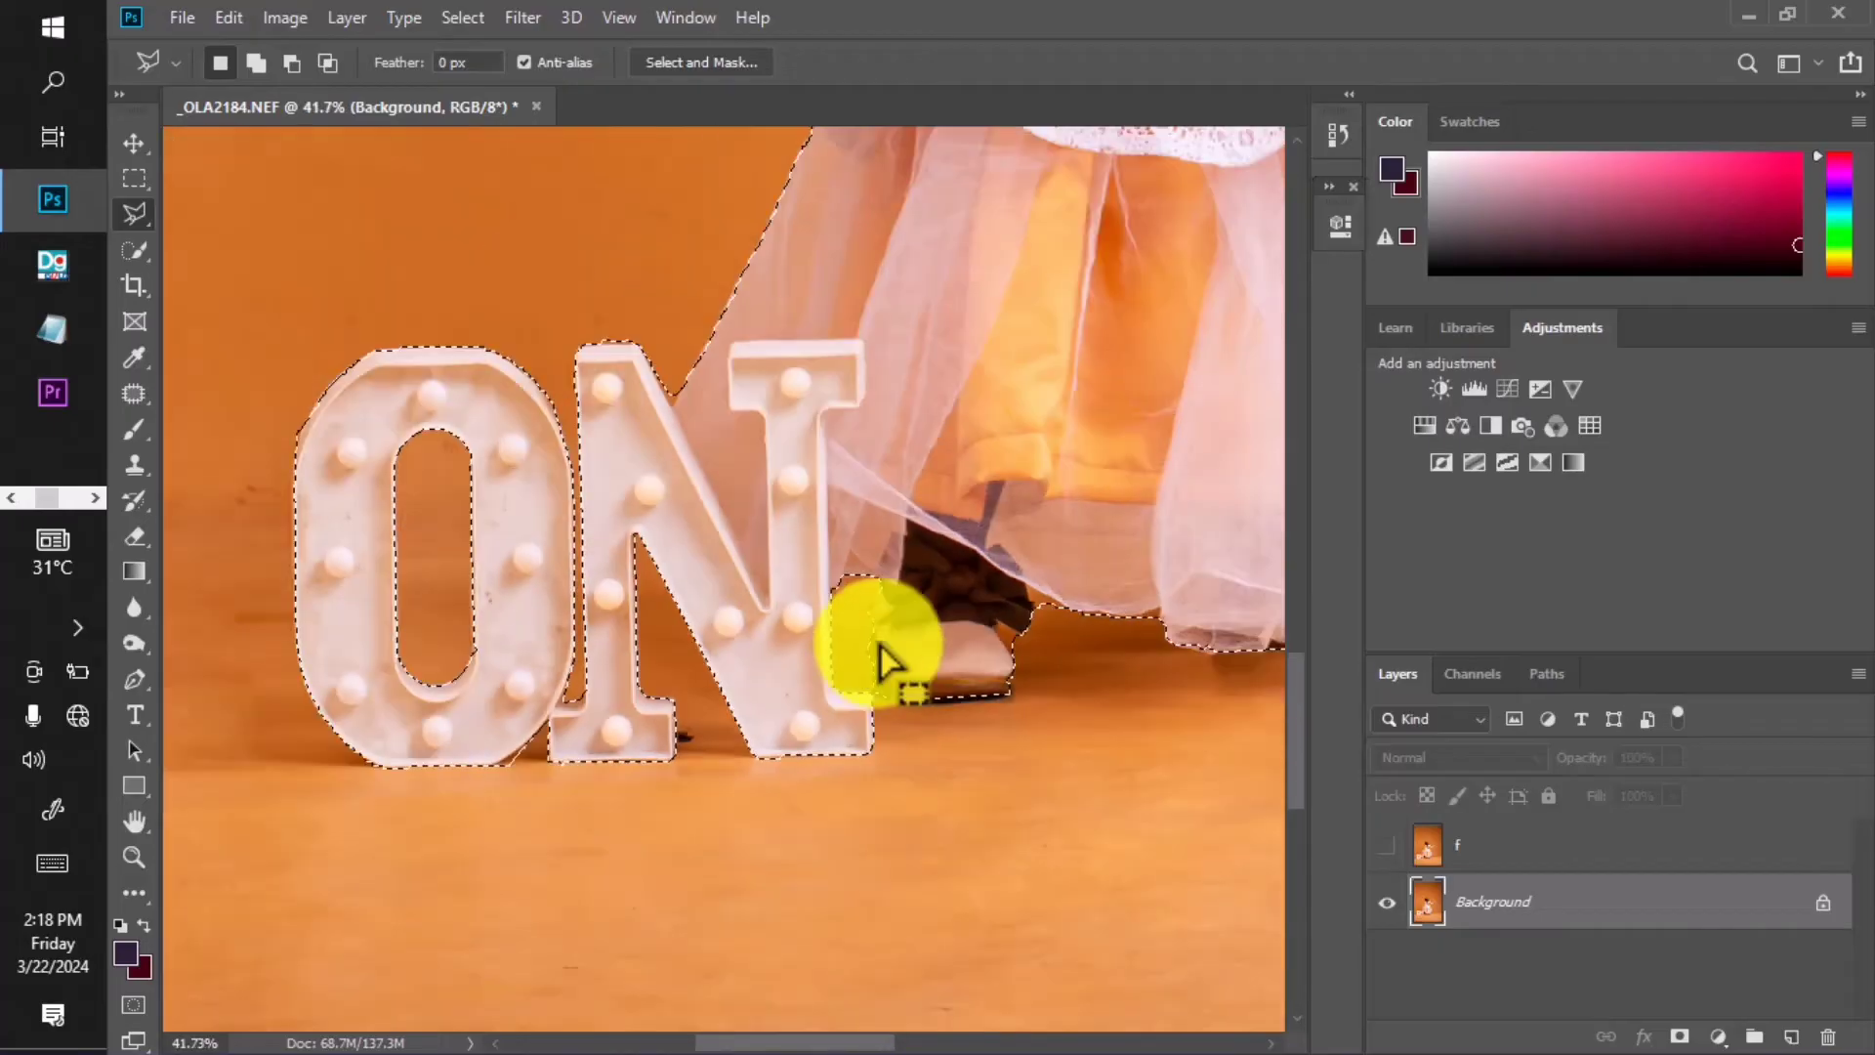
{"action": "scroll", "coordinate": [886, 662], "scroll_direction": "down", "scroll_amount": 5}
{"action": "scroll", "coordinate": [1095, 528], "scroll_direction": "up", "scroll_amount": 2}
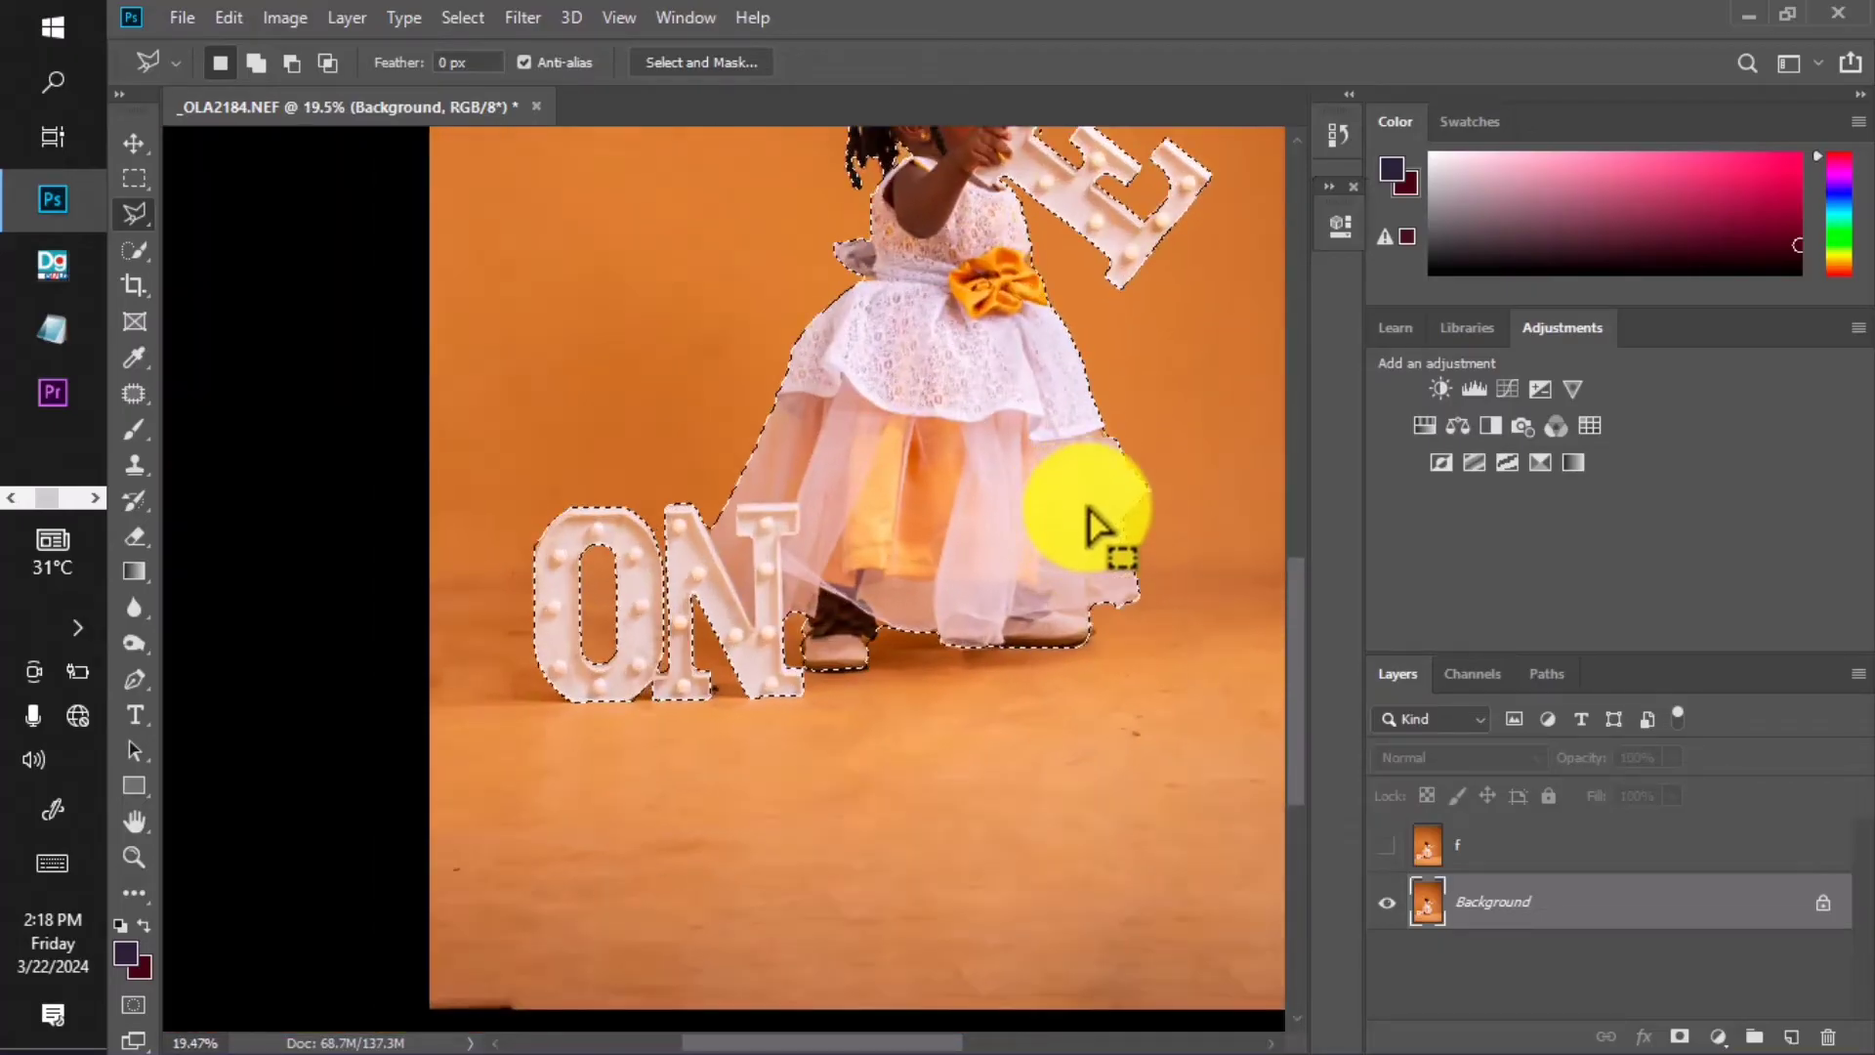
{"action": "scroll", "coordinate": [1095, 527], "scroll_direction": "up", "scroll_amount": 1}
{"action": "key", "text": "space"}
{"action": "left_click_drag", "start_coordinate": [899, 502], "coordinate": [837, 585]}
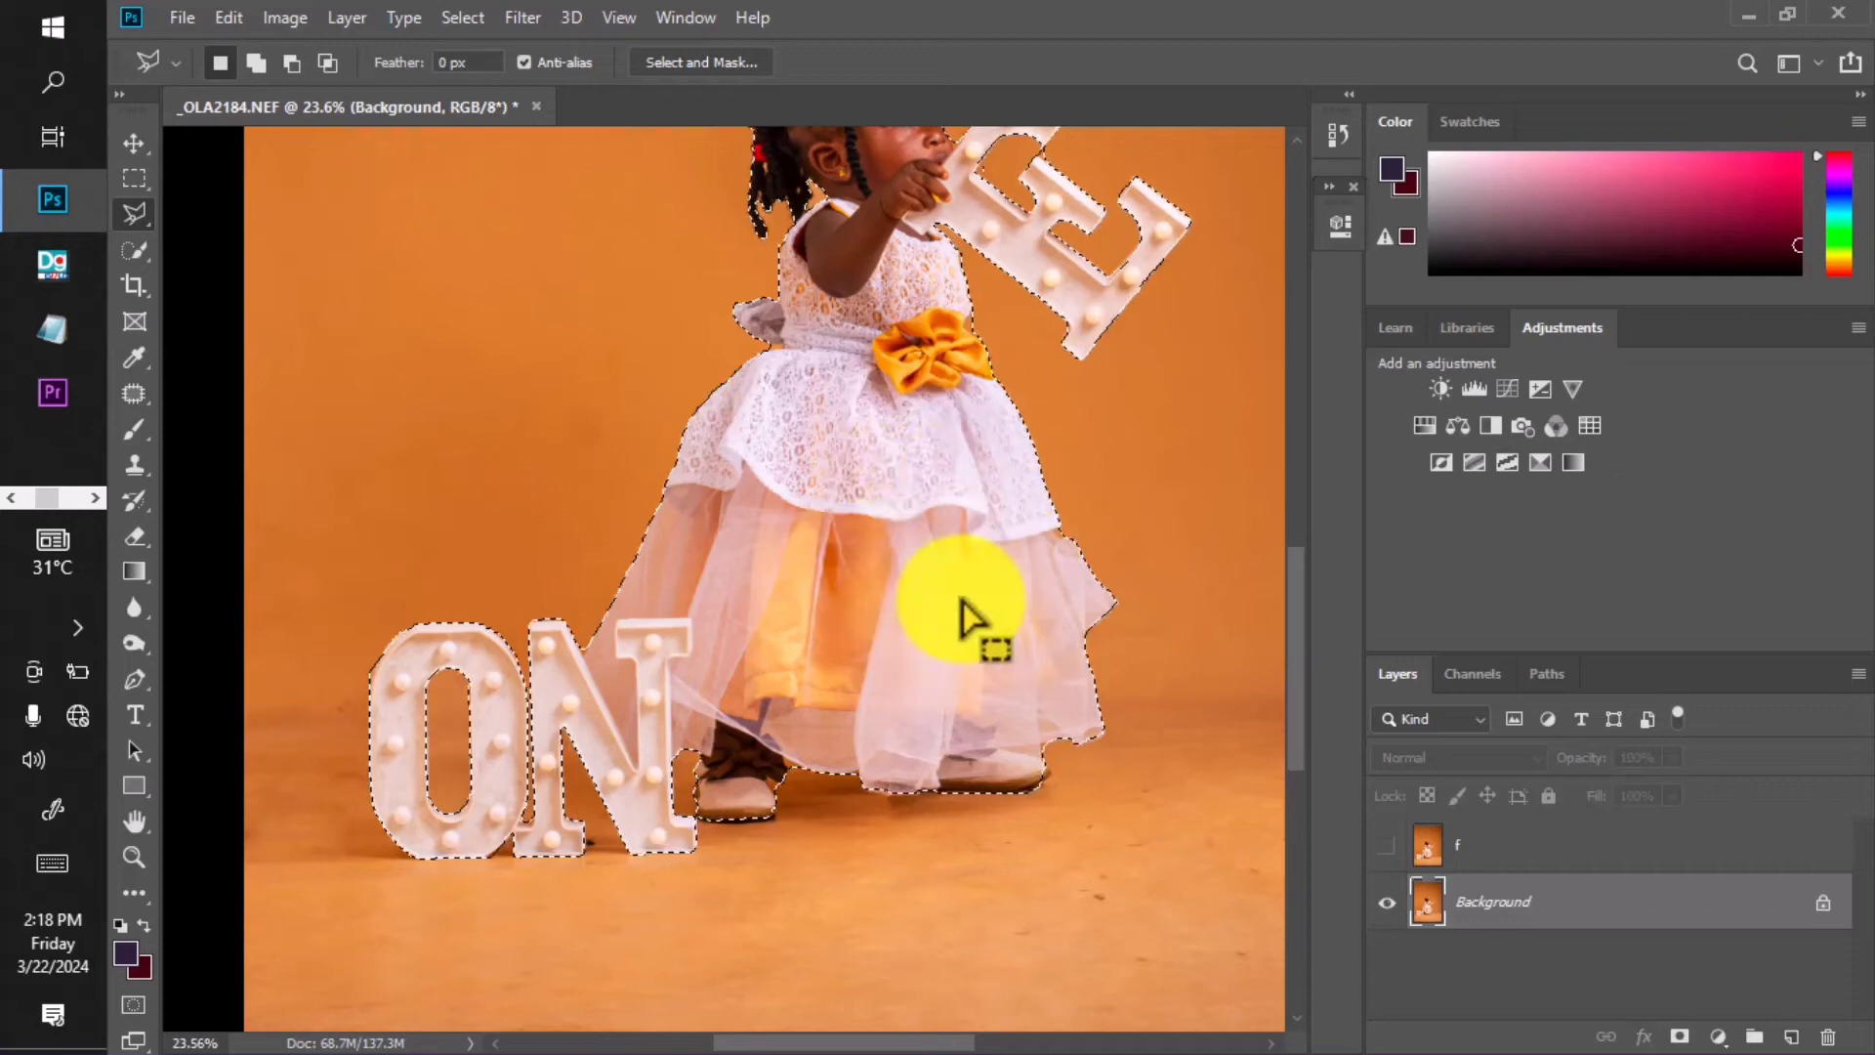
{"action": "key", "text": "space"}
{"action": "left_click_drag", "start_coordinate": [981, 552], "coordinate": [976, 747]}
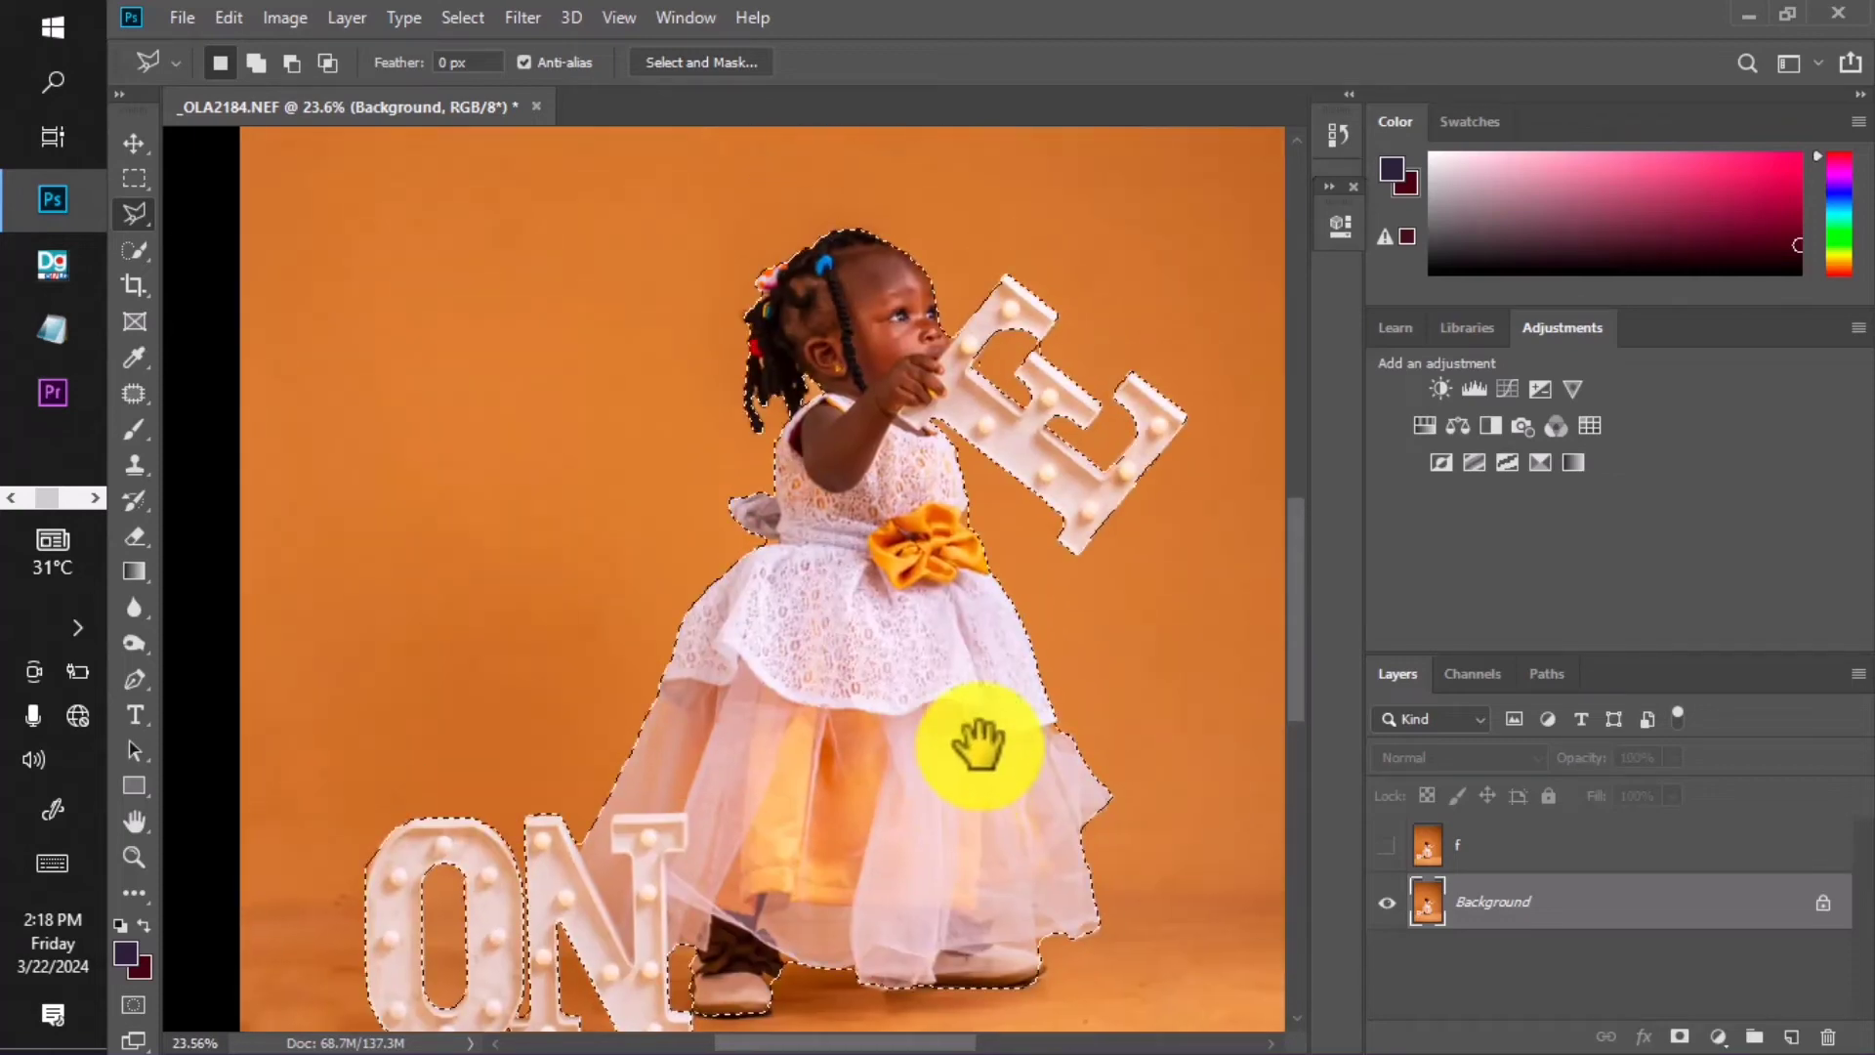
{"action": "key", "text": "space"}
{"action": "left_click_drag", "start_coordinate": [941, 586], "coordinate": [899, 384]}
{"action": "scroll", "coordinate": [942, 469], "scroll_direction": "down", "scroll_amount": 1}
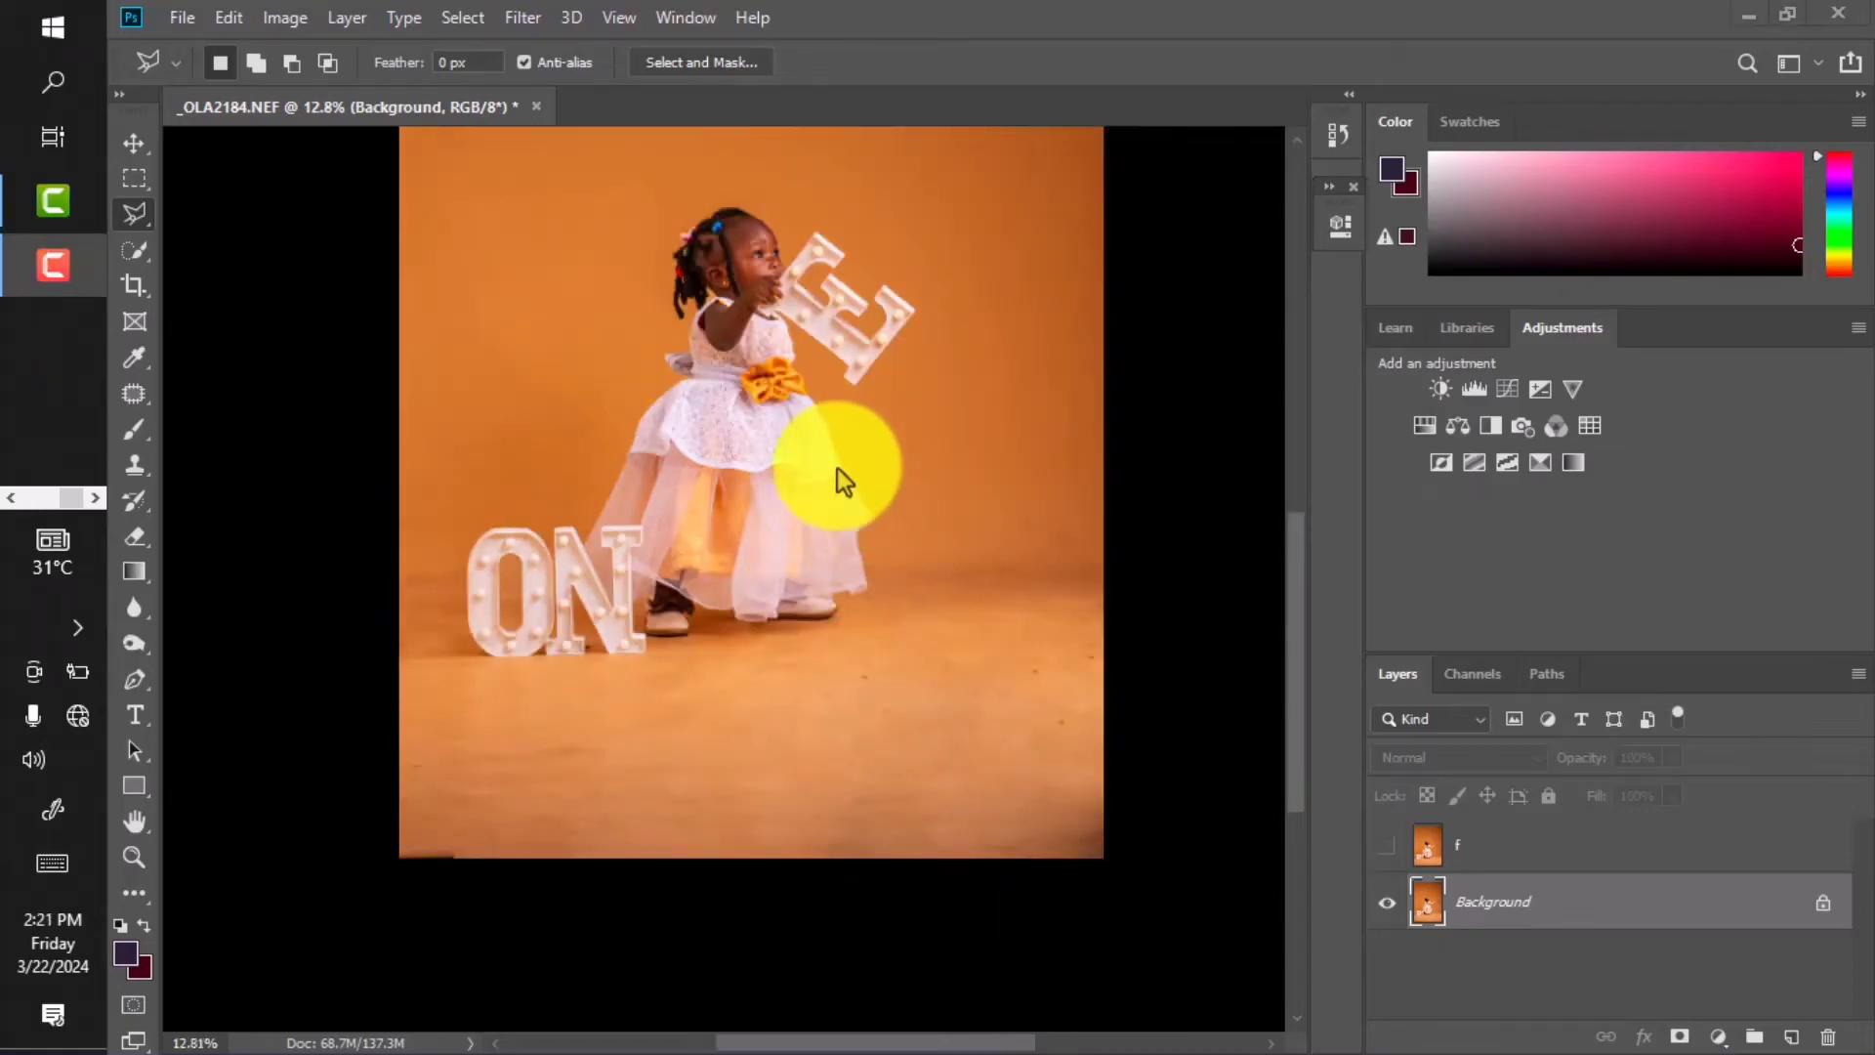
{"action": "scroll", "coordinate": [813, 384], "scroll_direction": "up", "scroll_amount": 2}
{"action": "scroll", "coordinate": [786, 424], "scroll_direction": "down", "scroll_amount": 1}
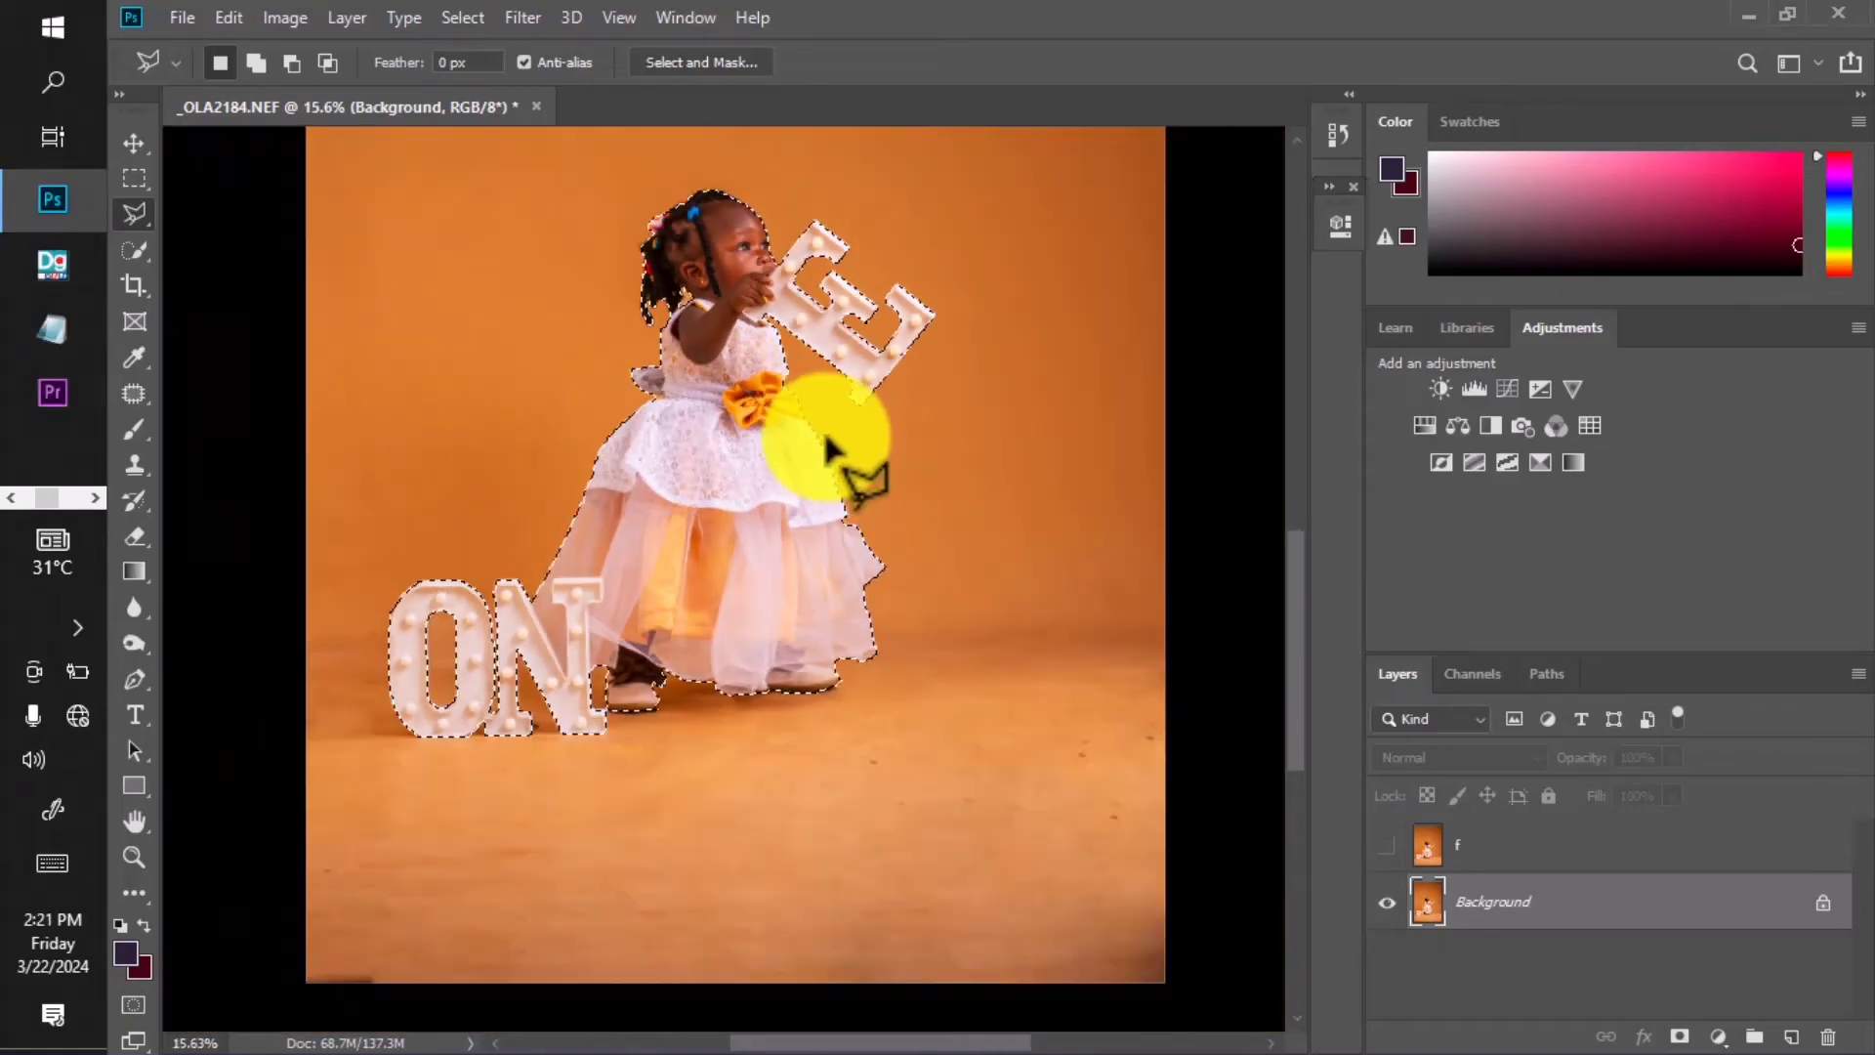
{"action": "scroll", "coordinate": [828, 447], "scroll_direction": "down", "scroll_amount": 2}
{"action": "scroll", "coordinate": [875, 489], "scroll_direction": "up", "scroll_amount": 1}
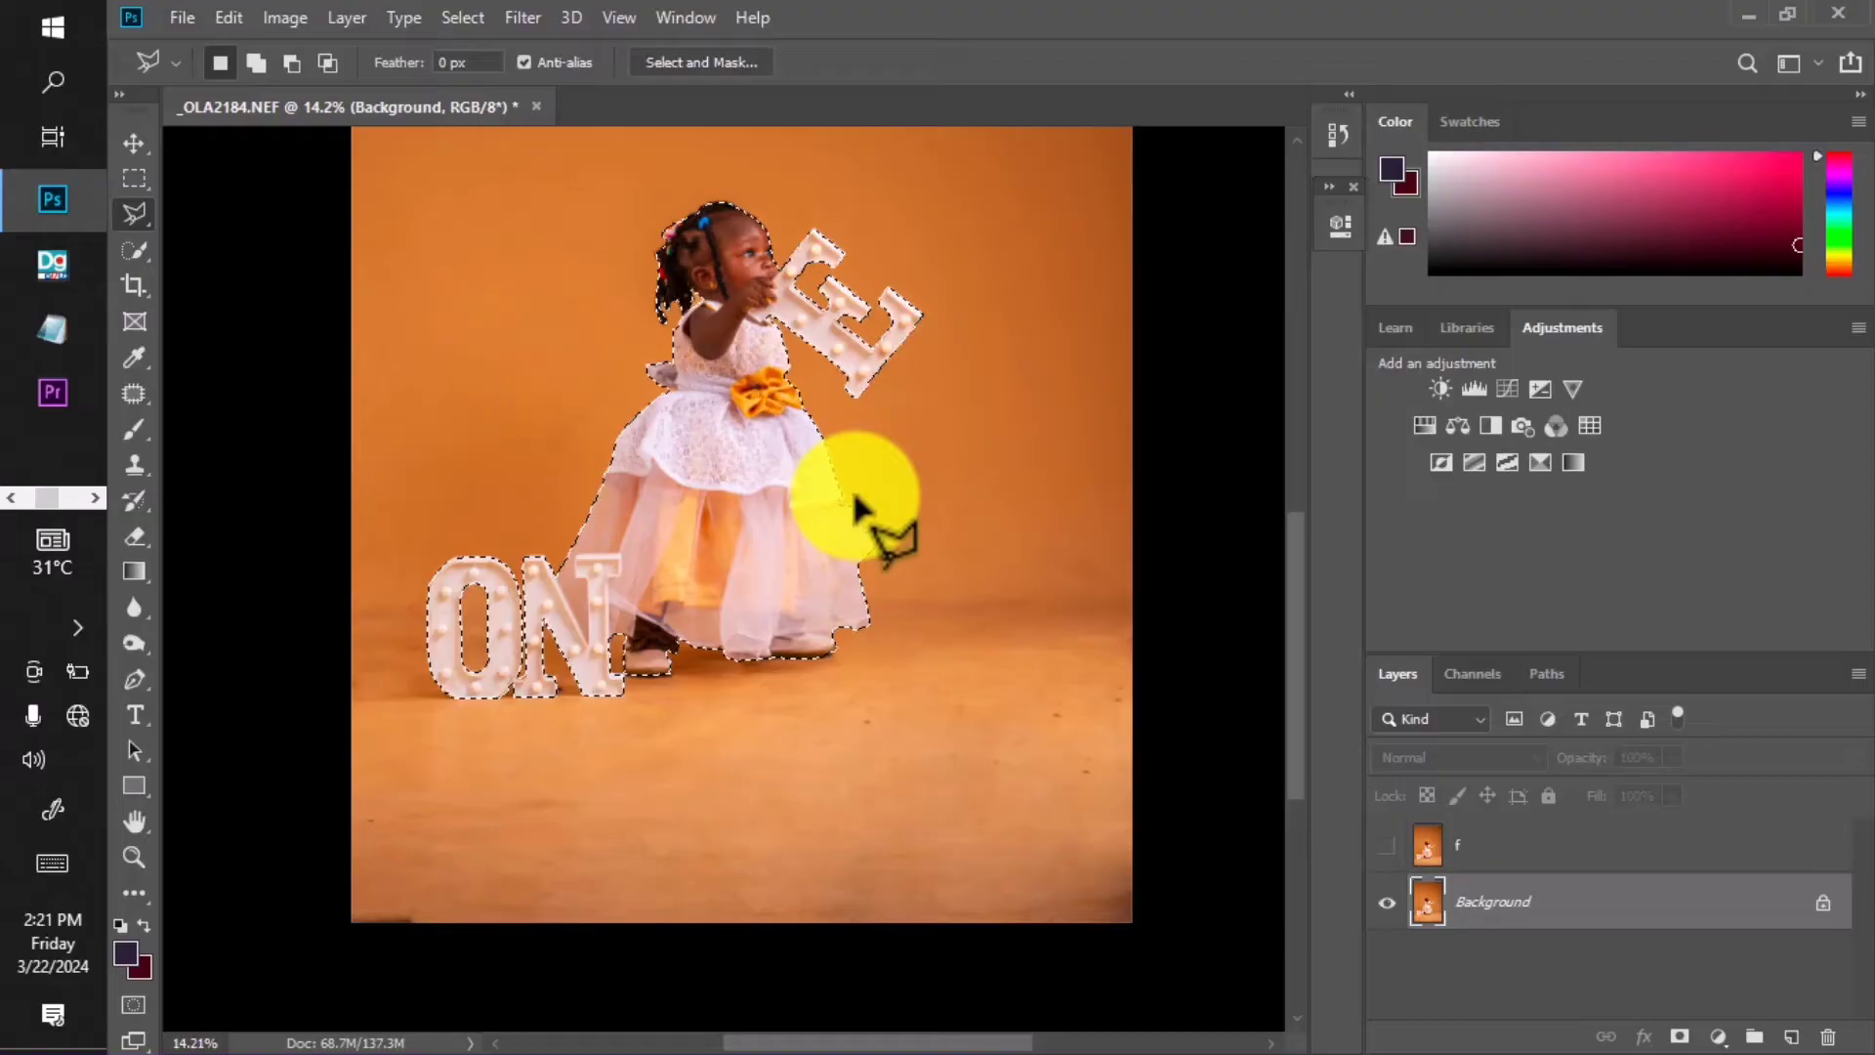
{"action": "scroll", "coordinate": [859, 496], "scroll_direction": "up", "scroll_amount": 4}
{"action": "left_click_drag", "start_coordinate": [812, 392], "coordinate": [853, 551]}
{"action": "scroll", "coordinate": [840, 379], "scroll_direction": "down", "scroll_amount": 3}
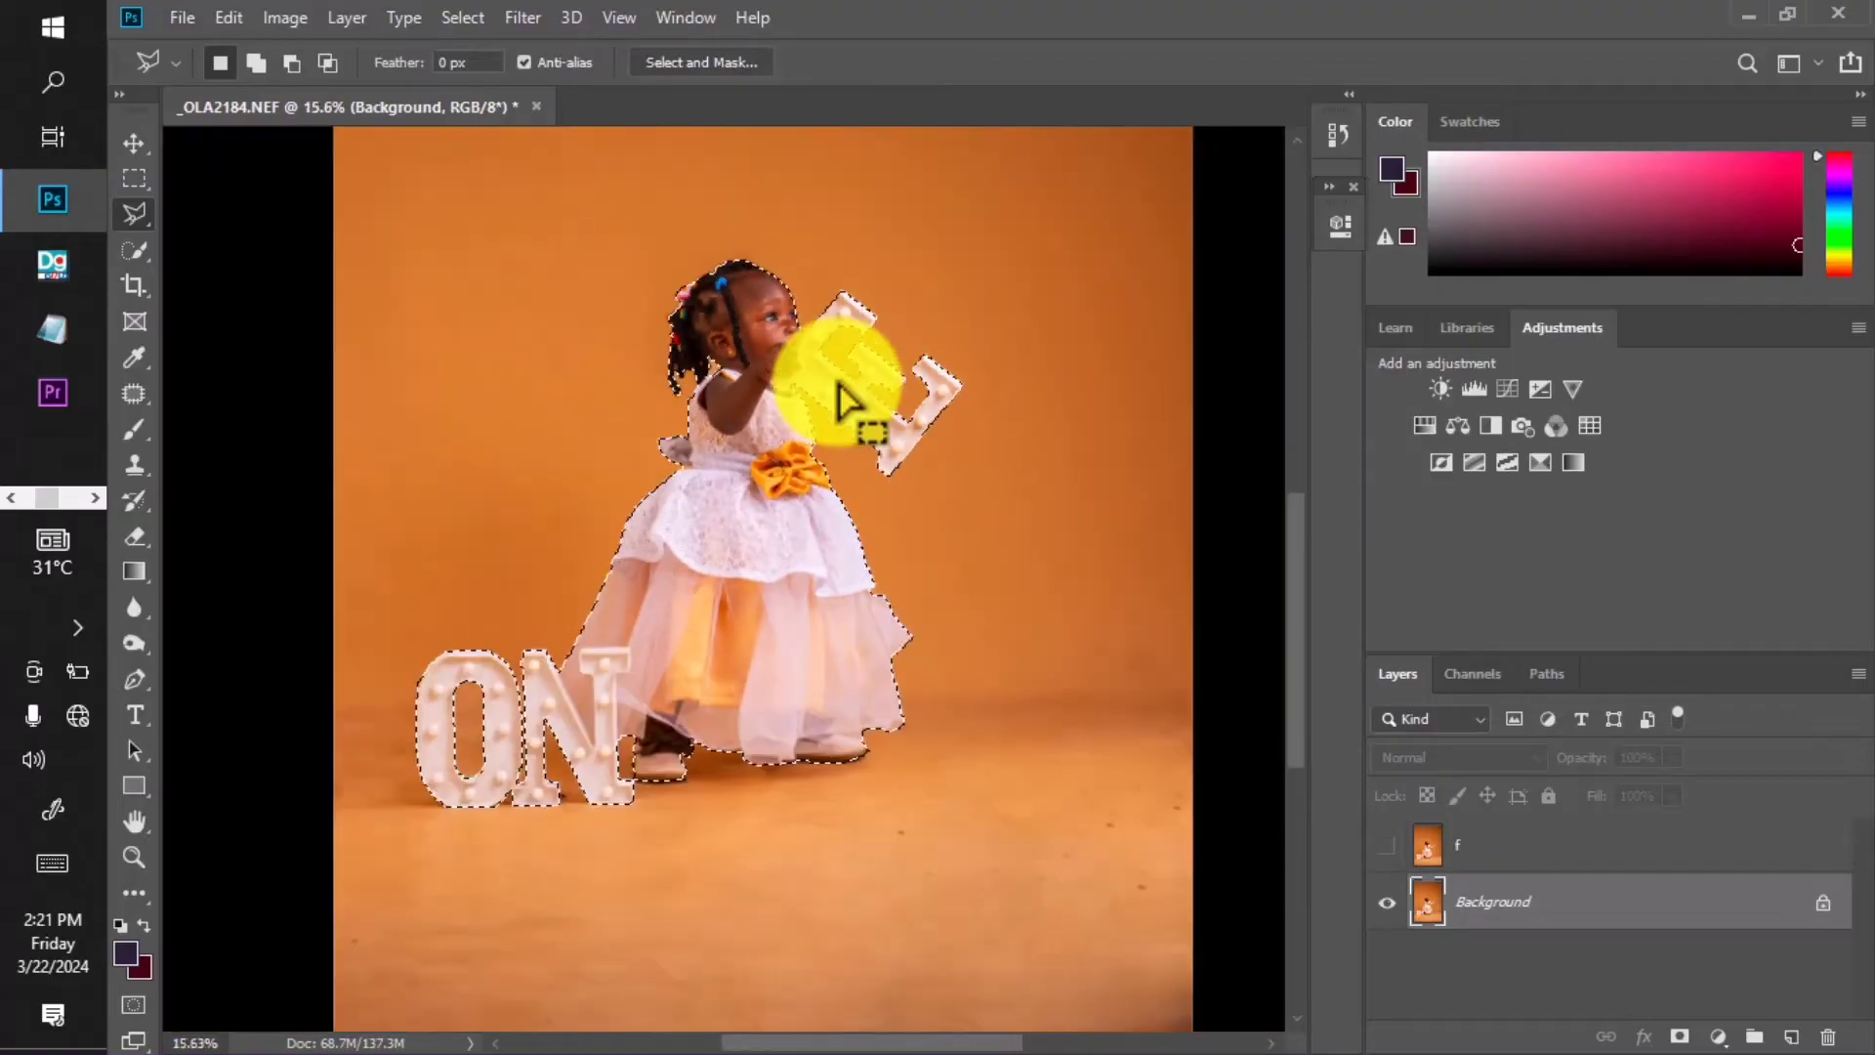
{"action": "scroll", "coordinate": [840, 398], "scroll_direction": "down", "scroll_amount": 1}
{"action": "scroll", "coordinate": [804, 419], "scroll_direction": "up", "scroll_amount": 5}
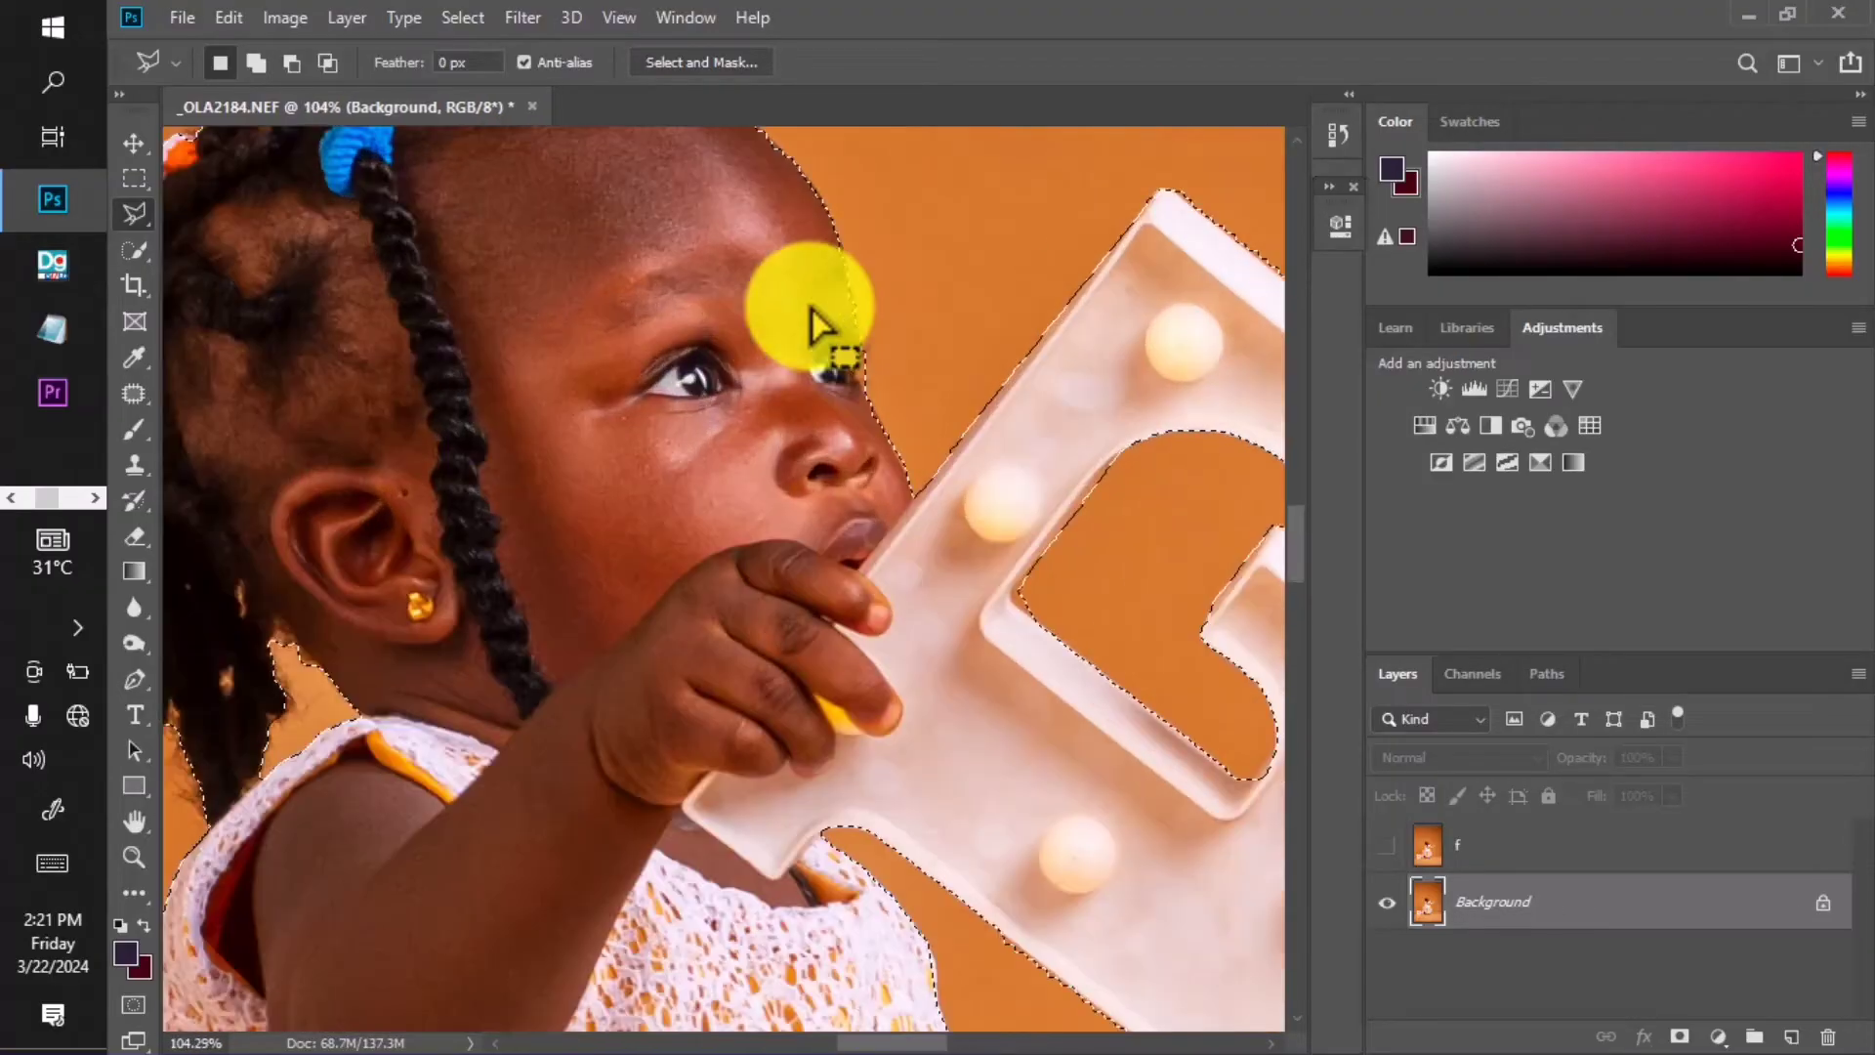
{"action": "scroll", "coordinate": [752, 322], "scroll_direction": "down", "scroll_amount": 4}
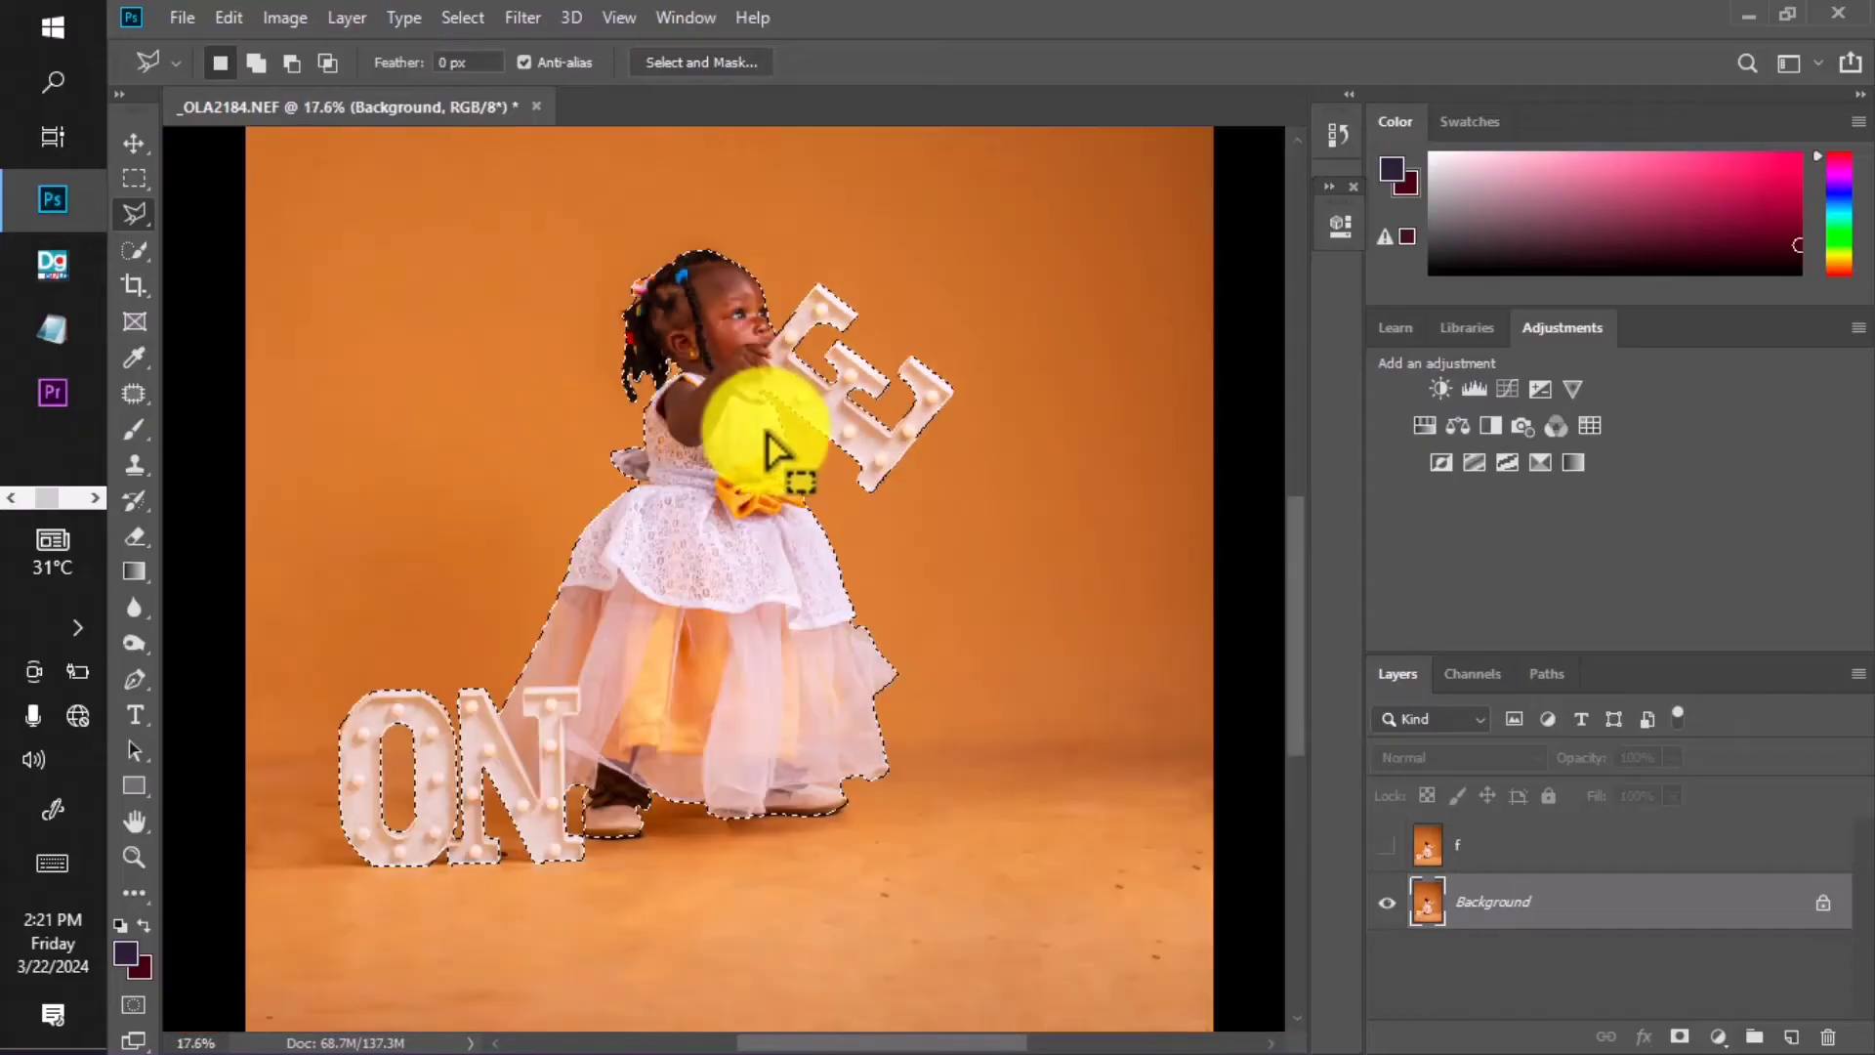
{"action": "scroll", "coordinate": [728, 479], "scroll_direction": "up", "scroll_amount": 3}
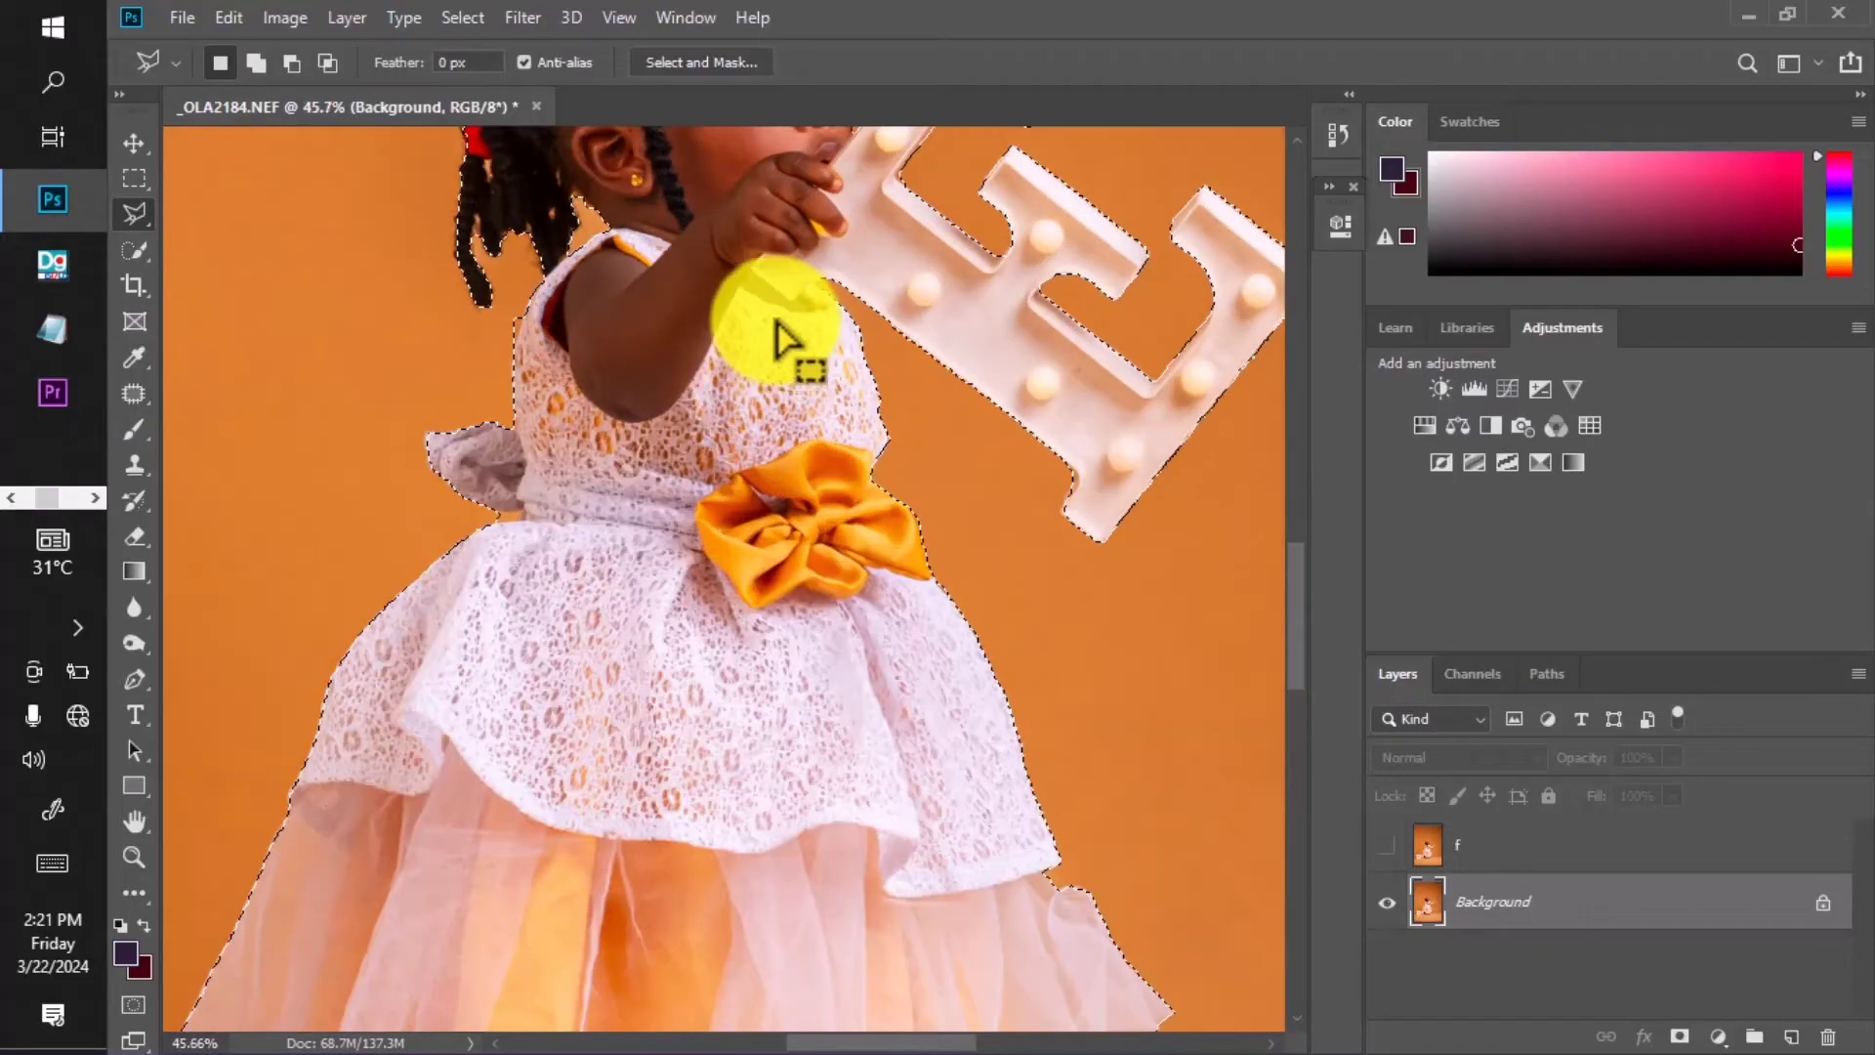
{"action": "left_click_drag", "start_coordinate": [778, 322], "coordinate": [734, 594]}
{"action": "scroll", "coordinate": [693, 406], "scroll_direction": "up", "scroll_amount": 1}
{"action": "scroll", "coordinate": [703, 420], "scroll_direction": "down", "scroll_amount": 5}
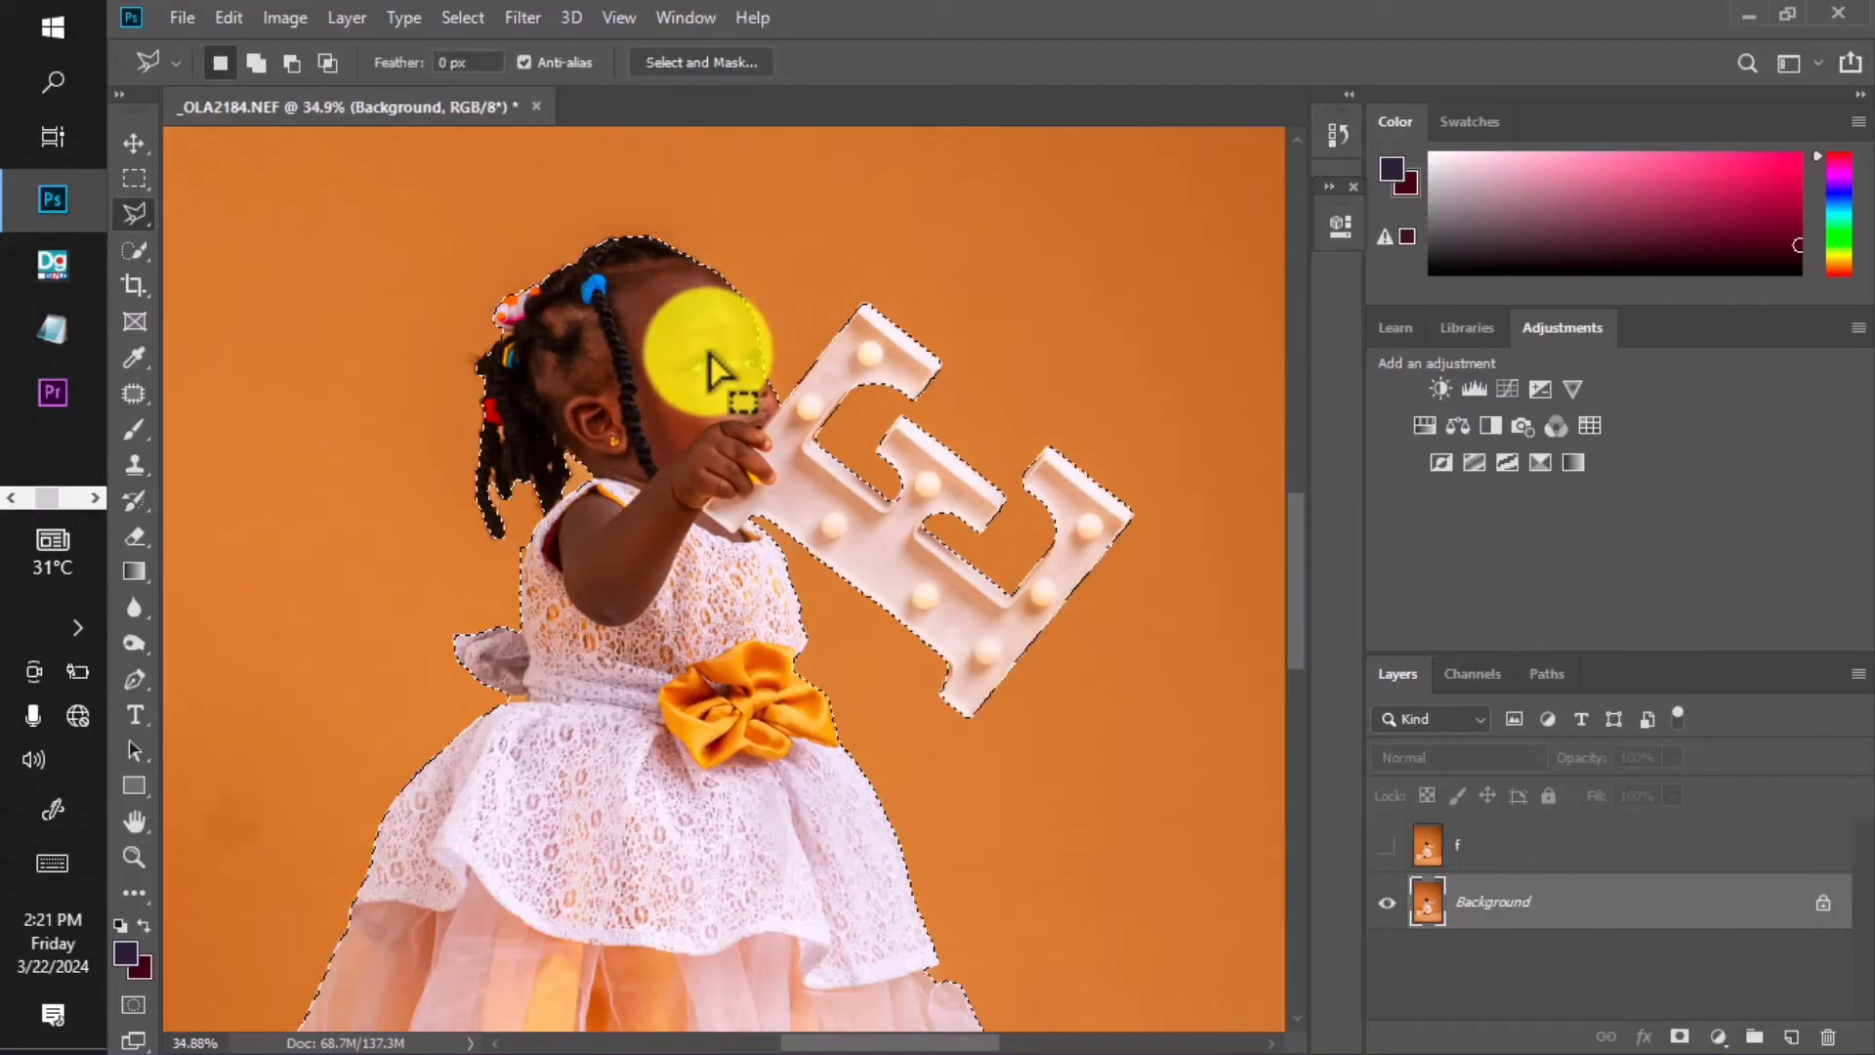
{"action": "scroll", "coordinate": [719, 303], "scroll_direction": "up", "scroll_amount": 5}
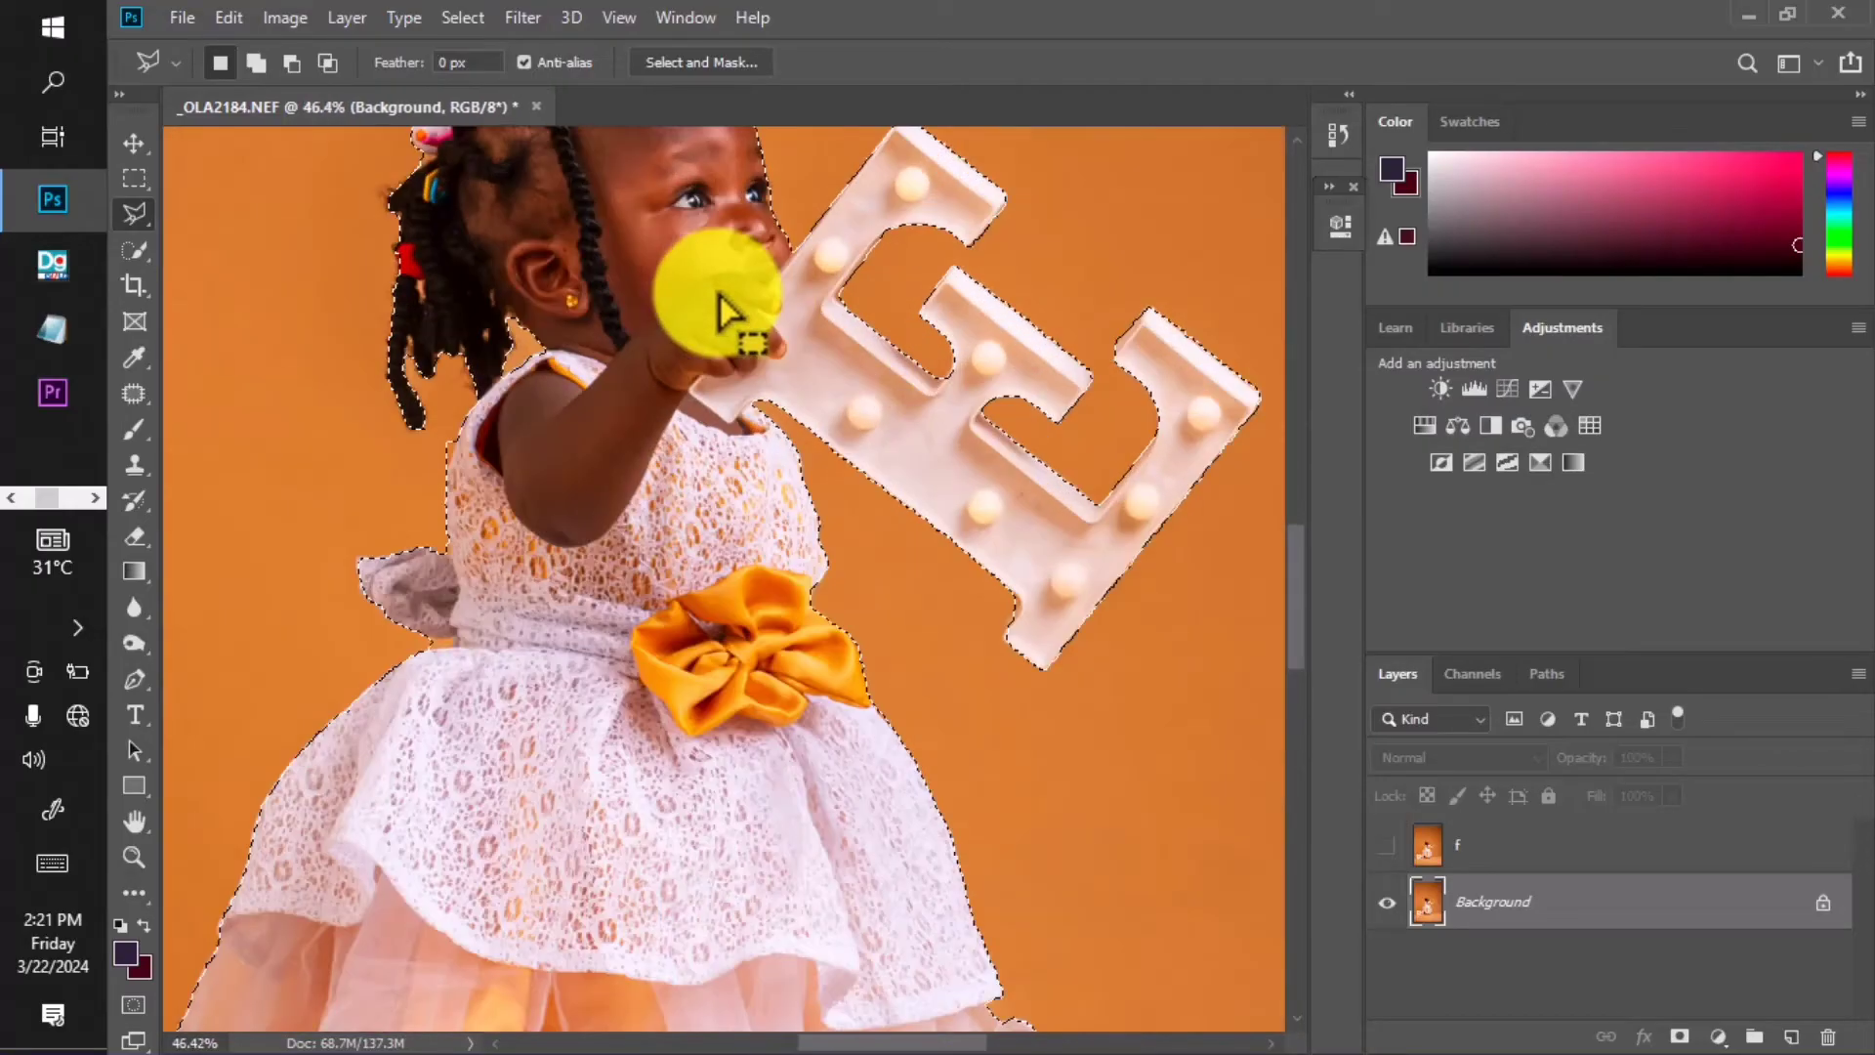
{"action": "scroll", "coordinate": [791, 415], "scroll_direction": "down", "scroll_amount": 6}
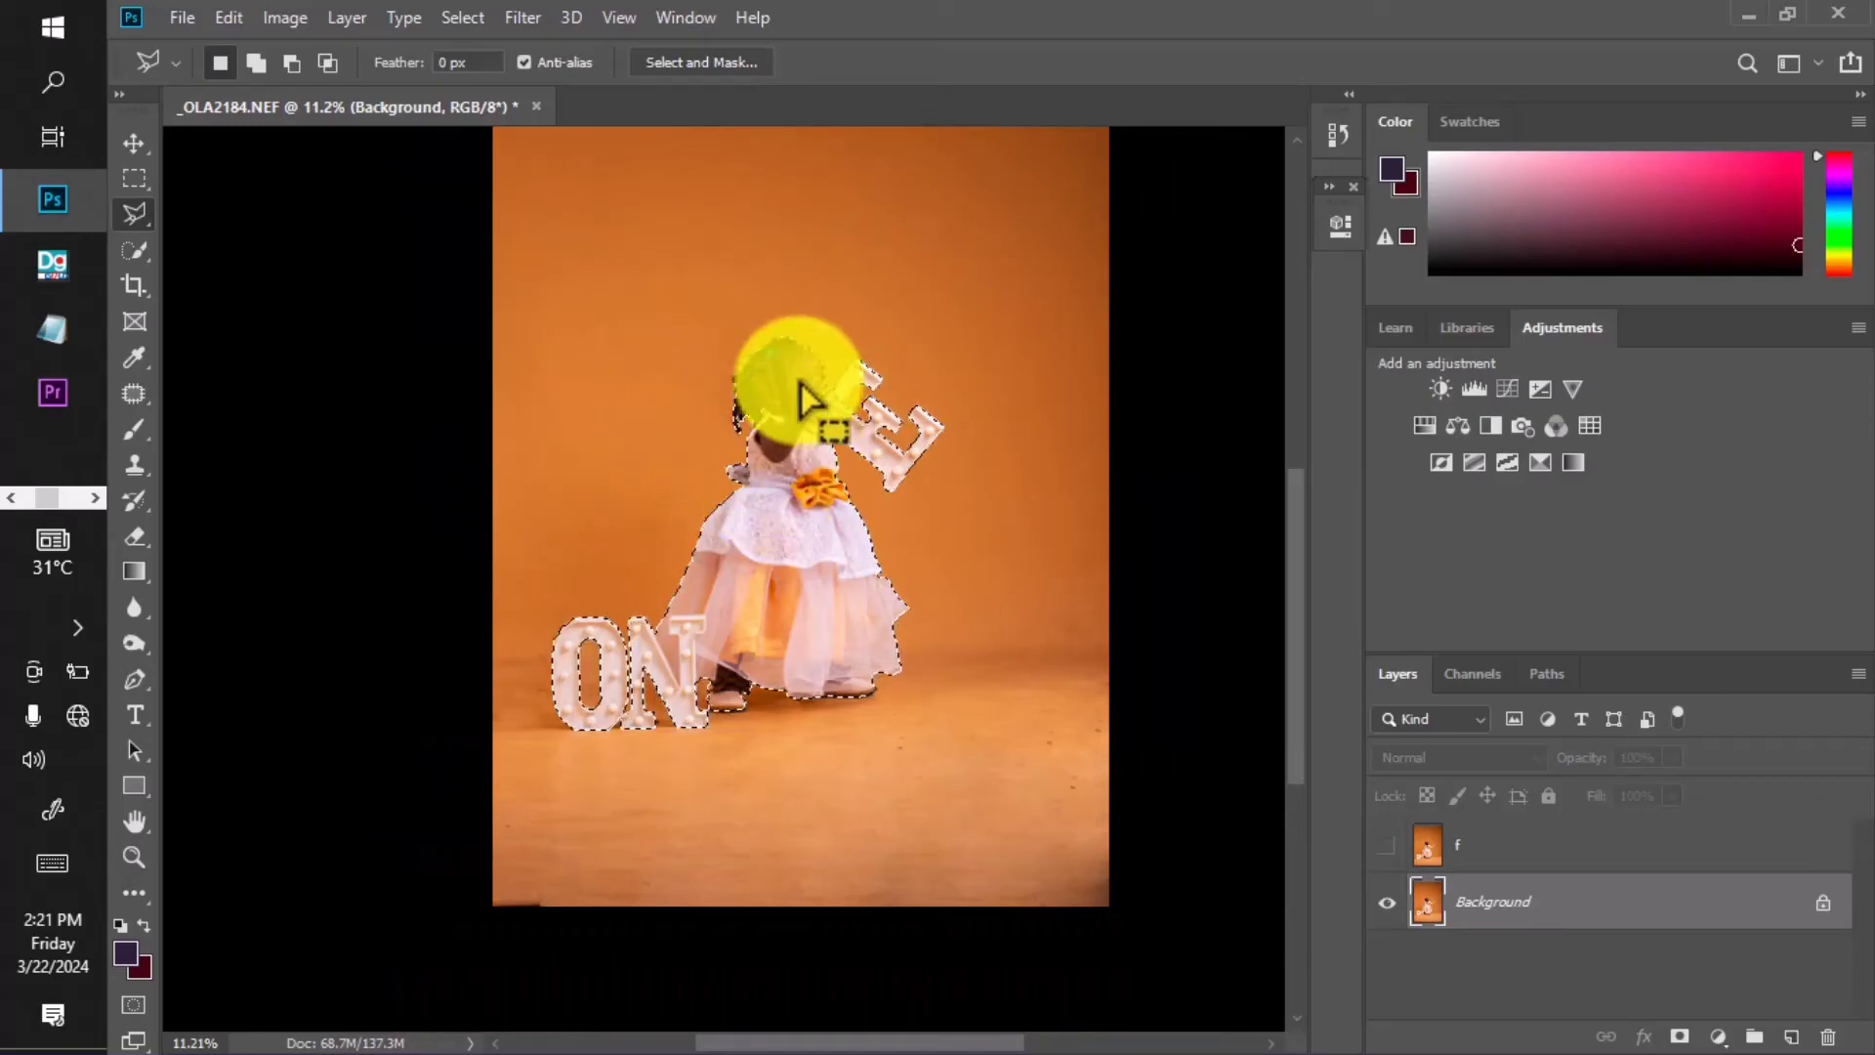
Run Content-Aware Fill on the selection with output to a duplicate layer.
{"action": "left_click", "coordinate": [229, 18]}
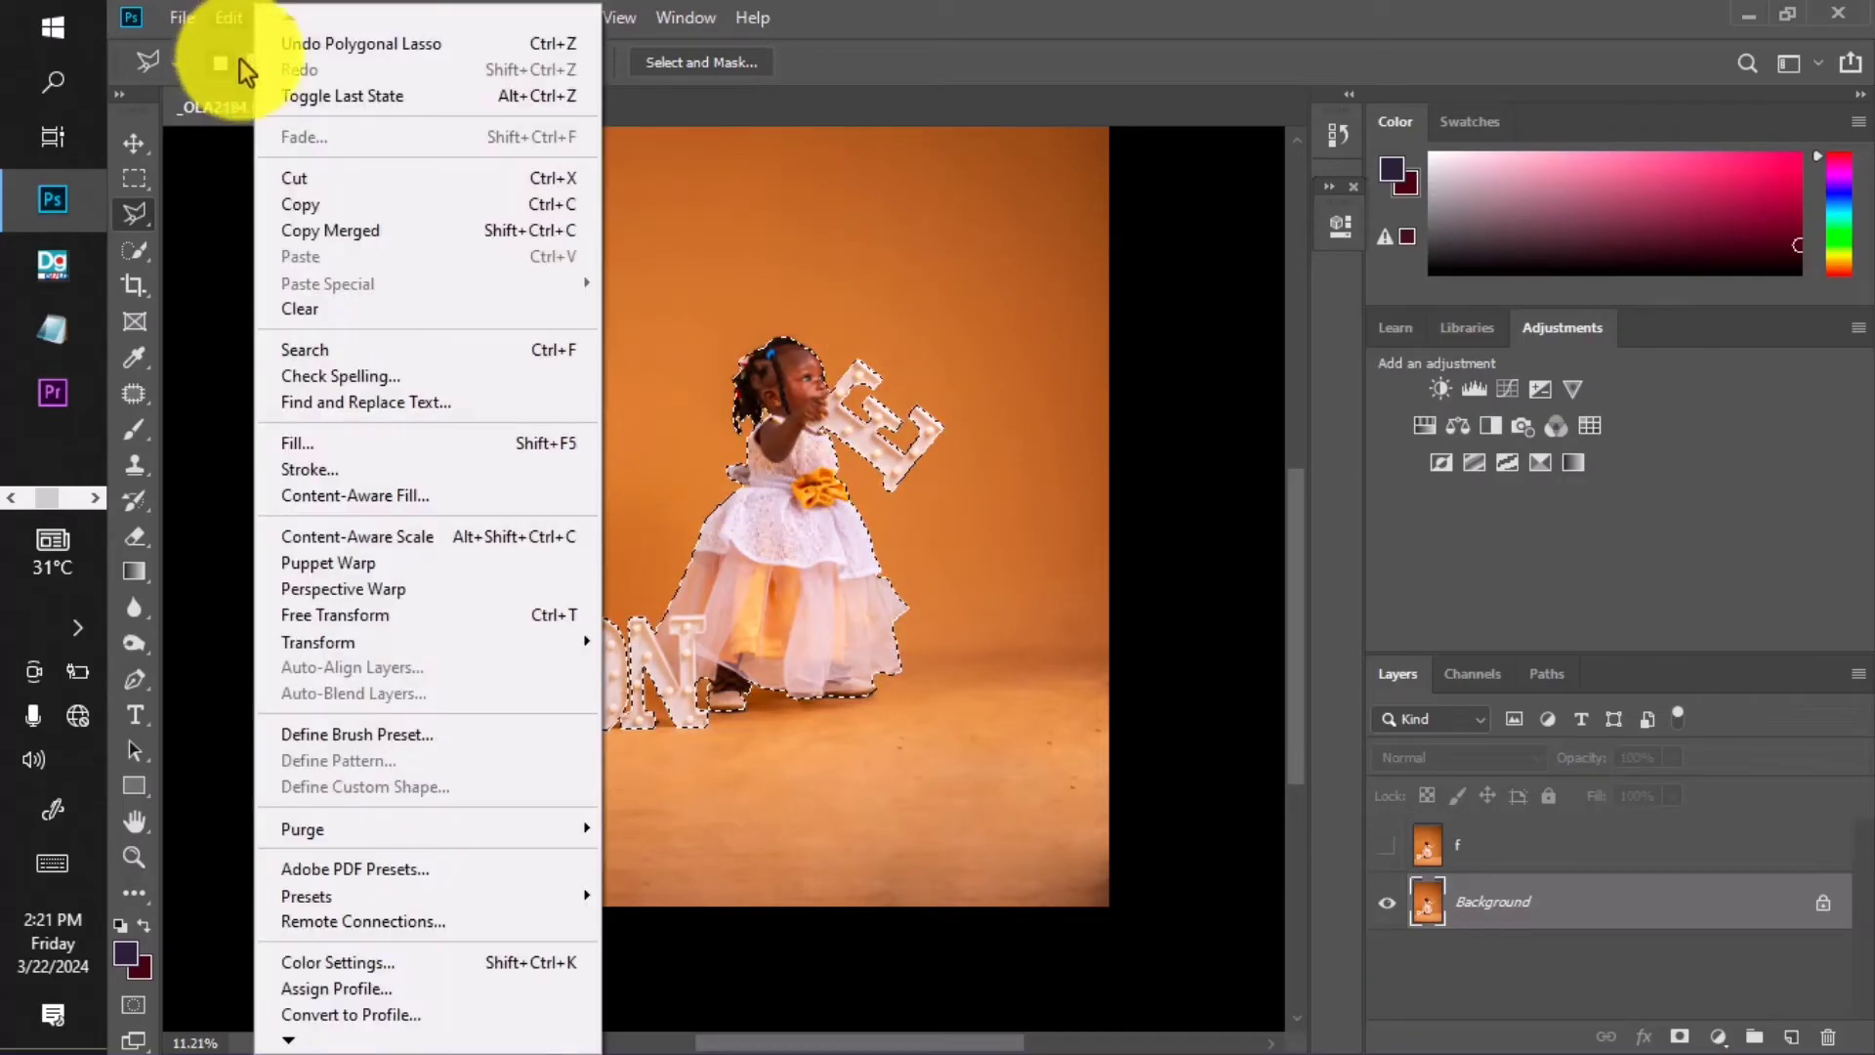
{"action": "left_click", "coordinate": [373, 495]}
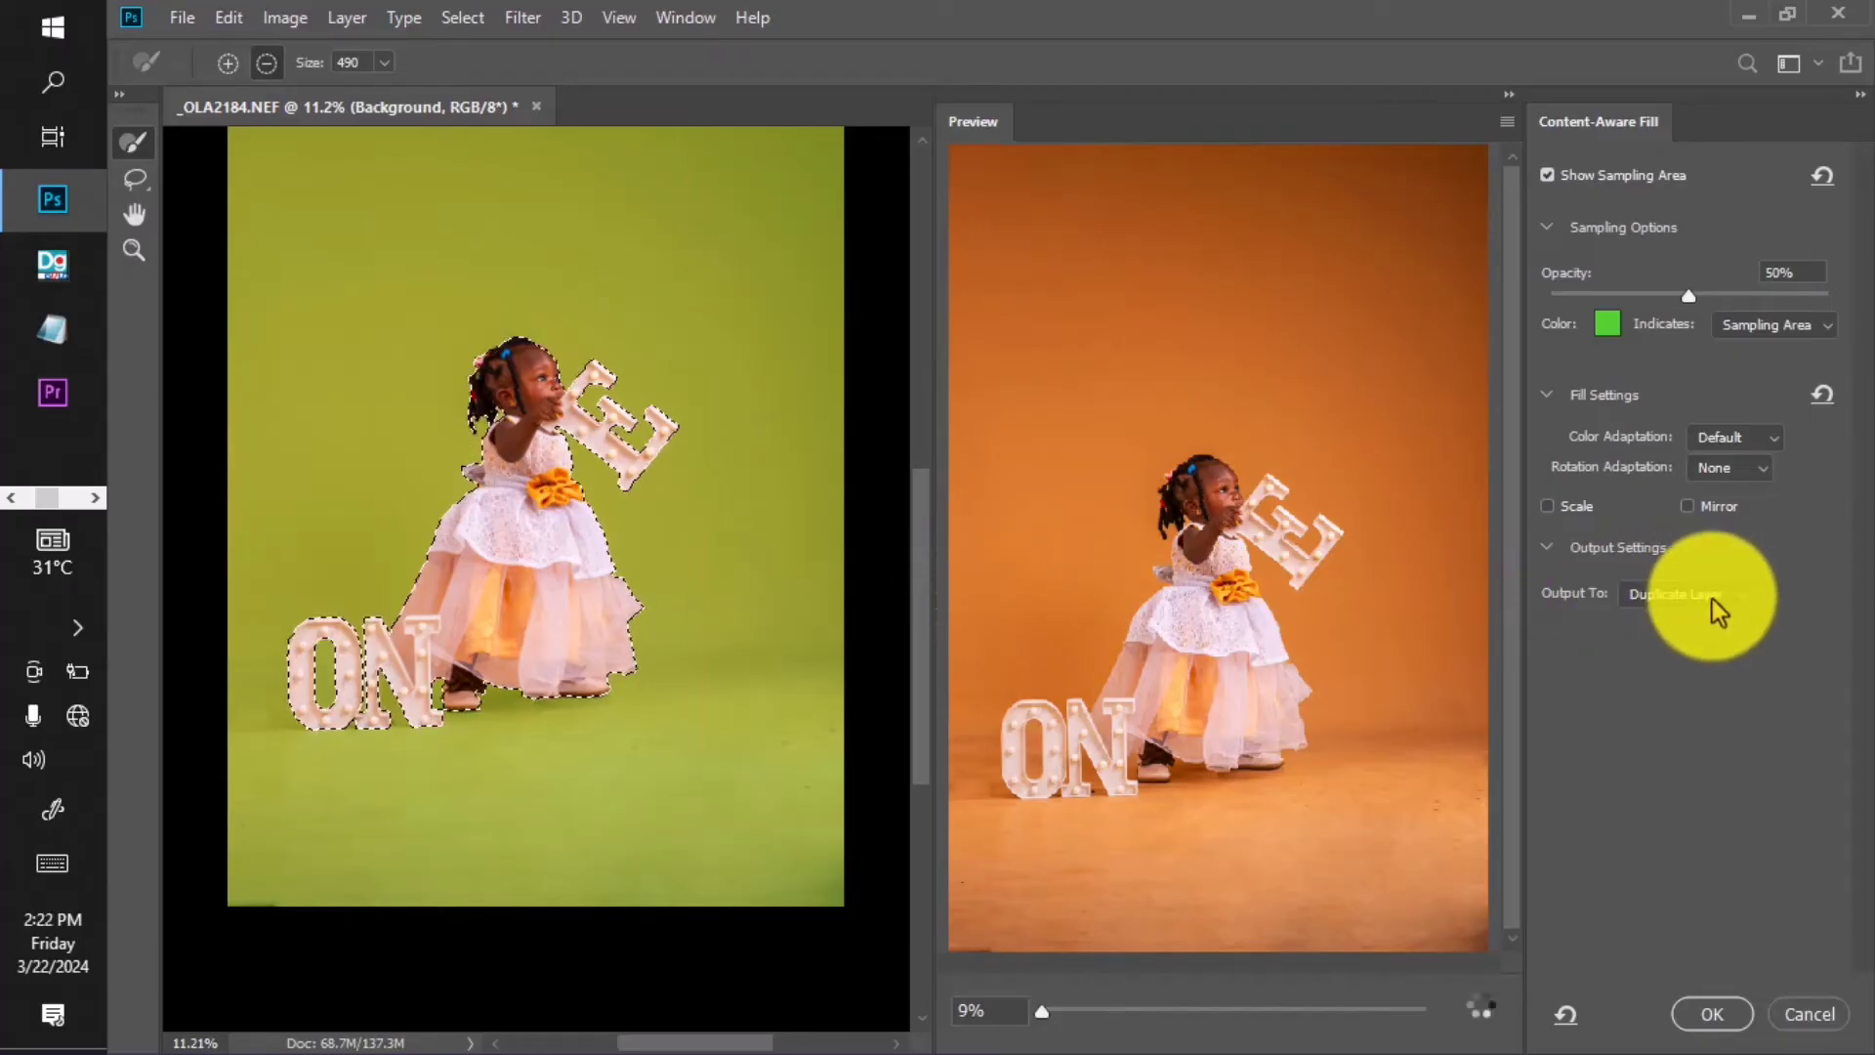
{"action": "left_click", "coordinate": [1695, 1015]}
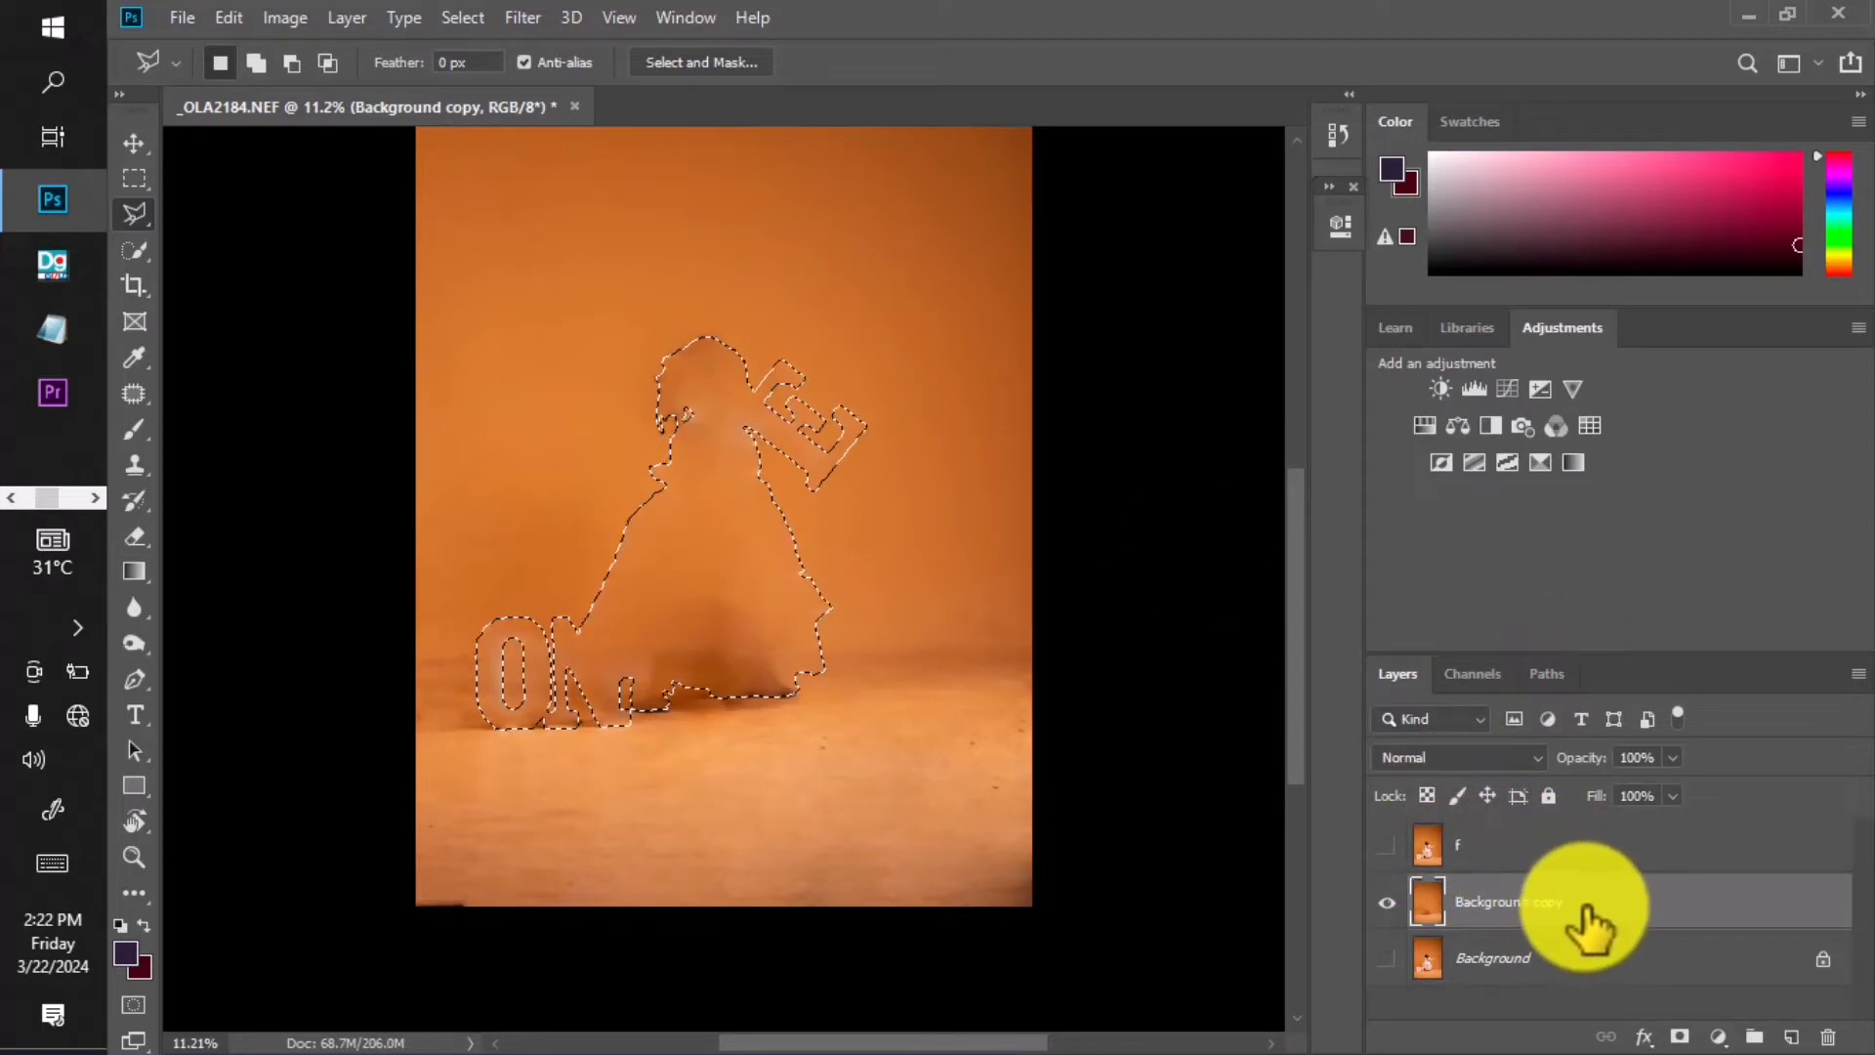
Compare the Background and Background copy layers' visibility, then make layer f active.
{"action": "left_click", "coordinate": [1386, 845]}
{"action": "left_click", "coordinate": [1389, 901]}
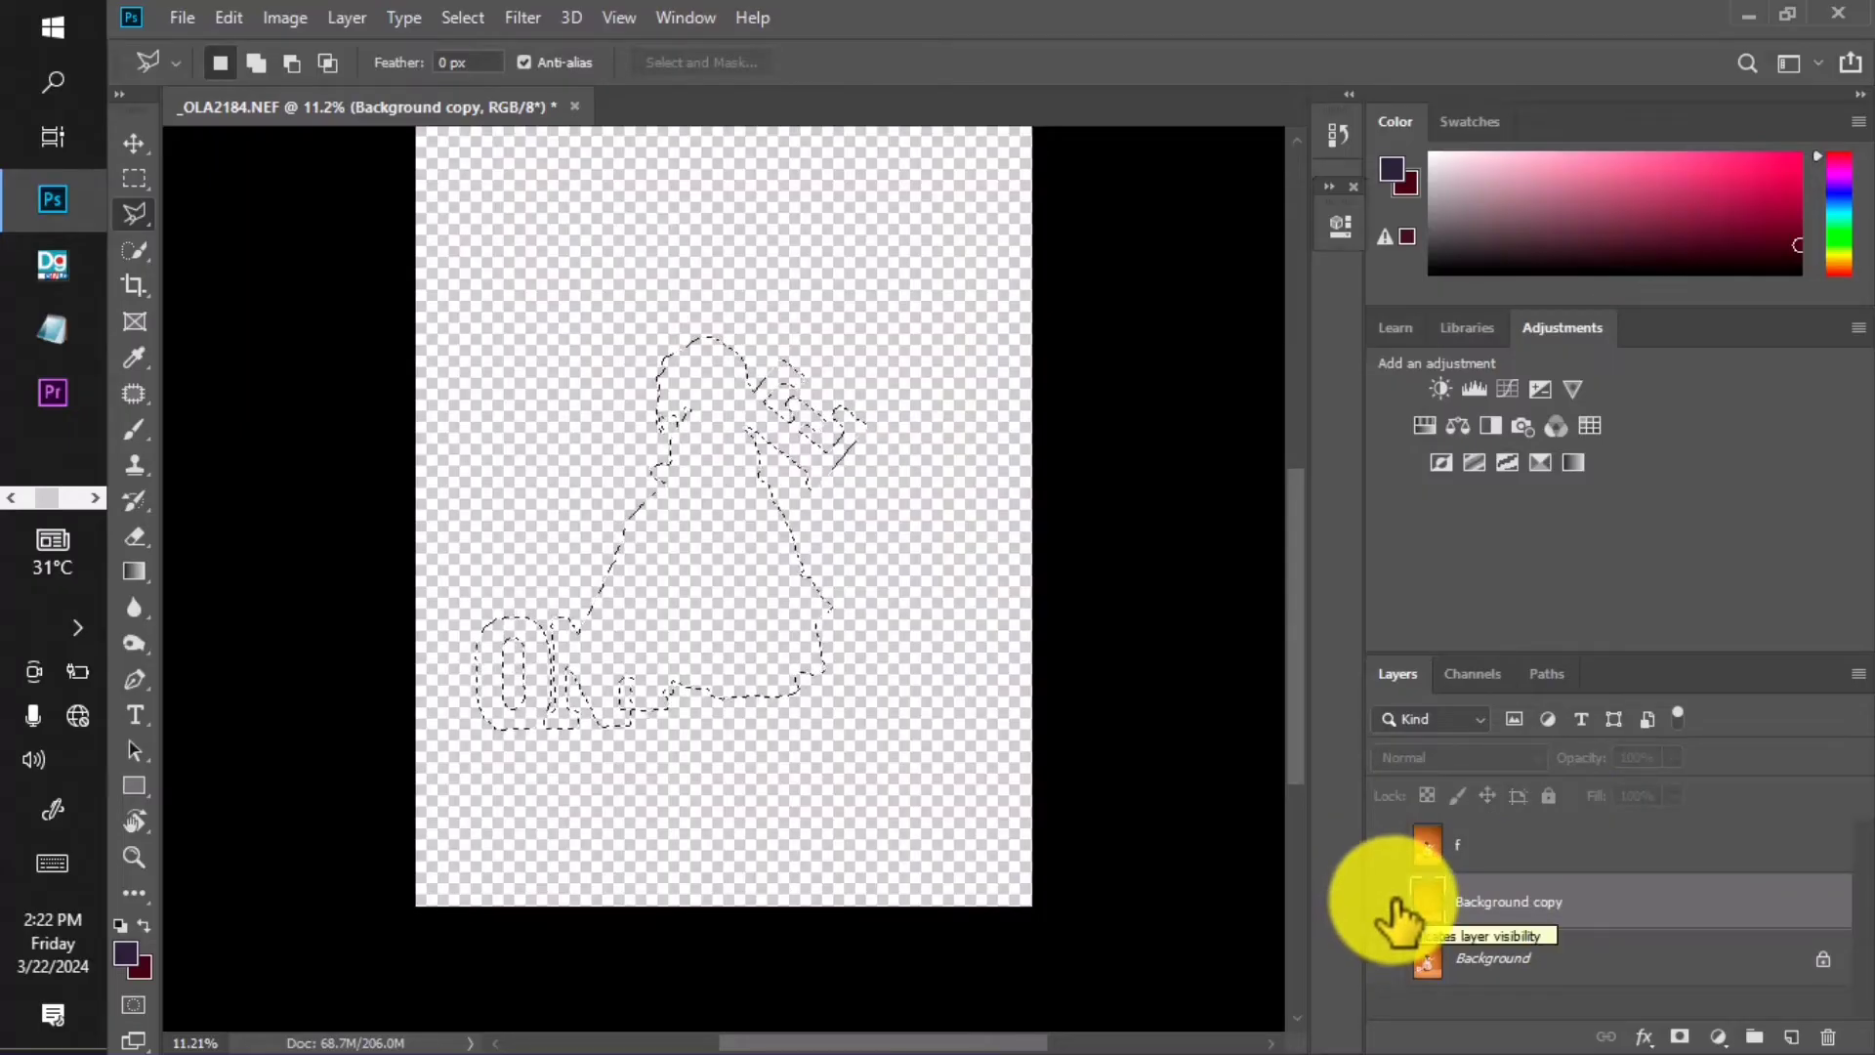
{"action": "left_click", "coordinate": [1386, 902]}
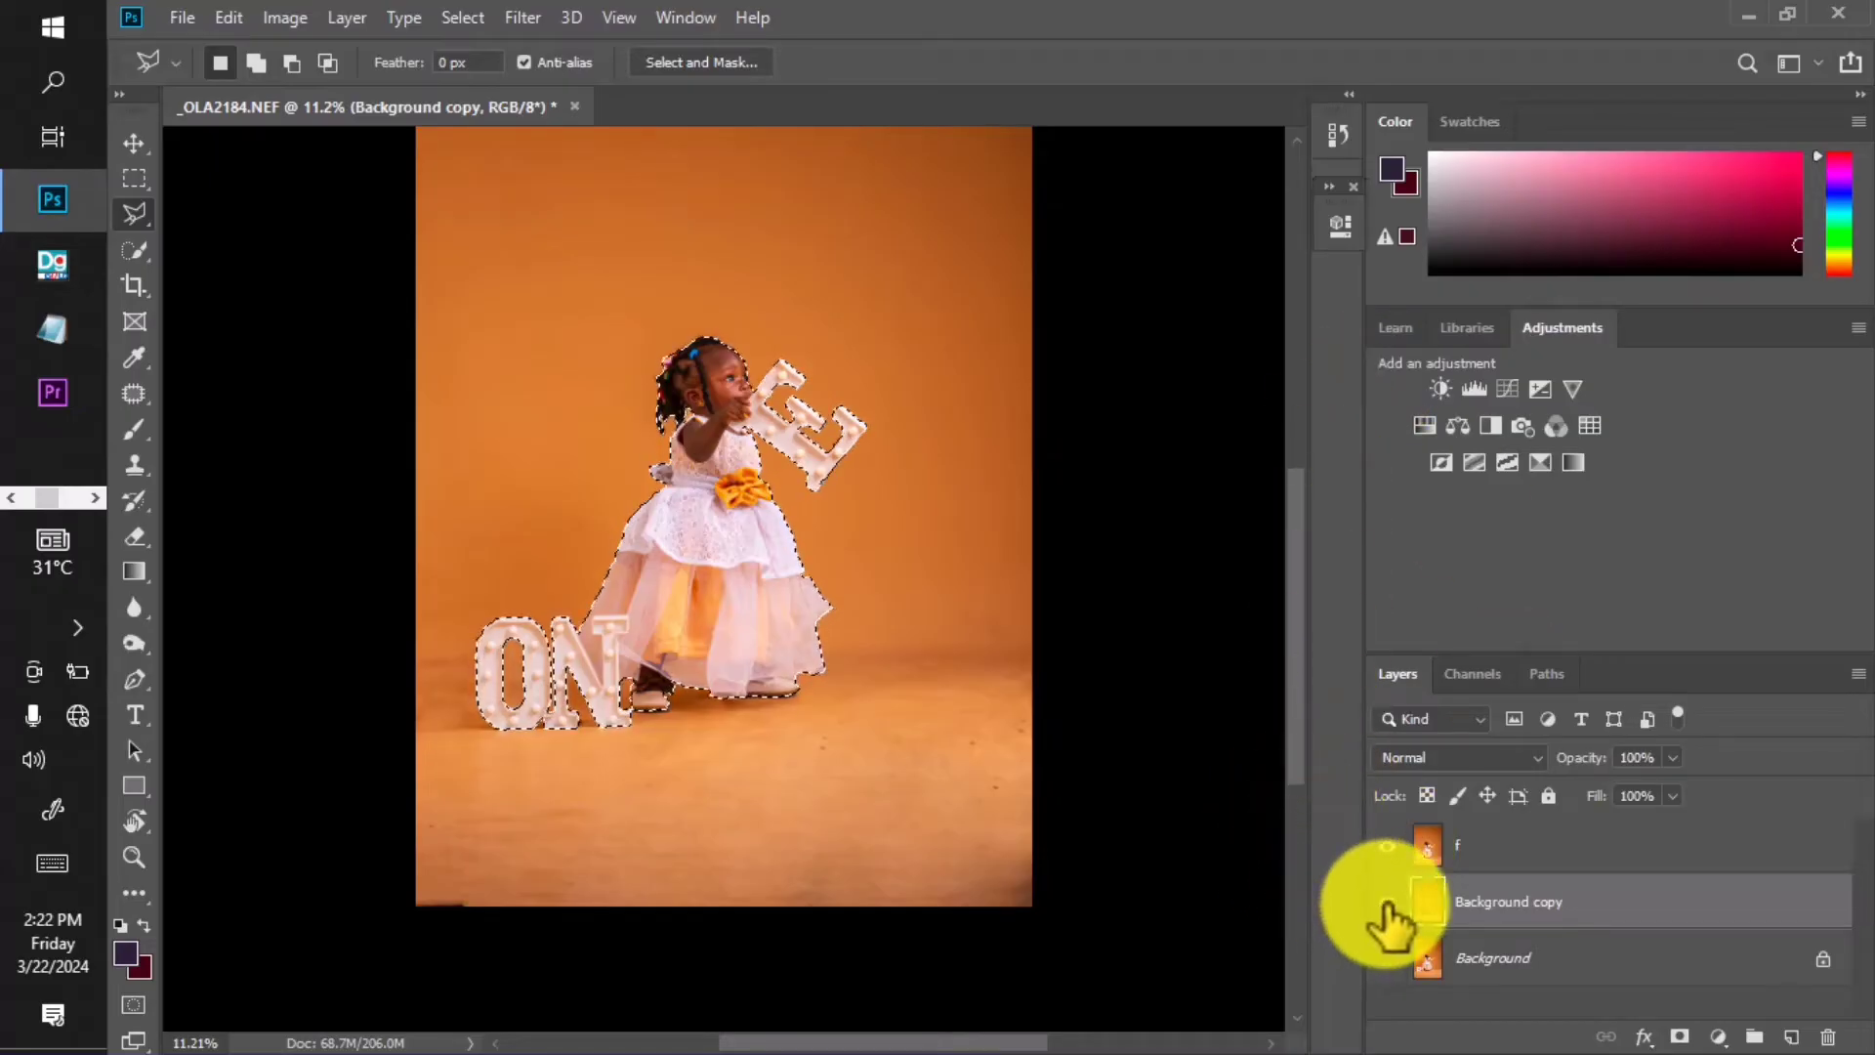
{"action": "left_click", "coordinate": [1504, 851]}
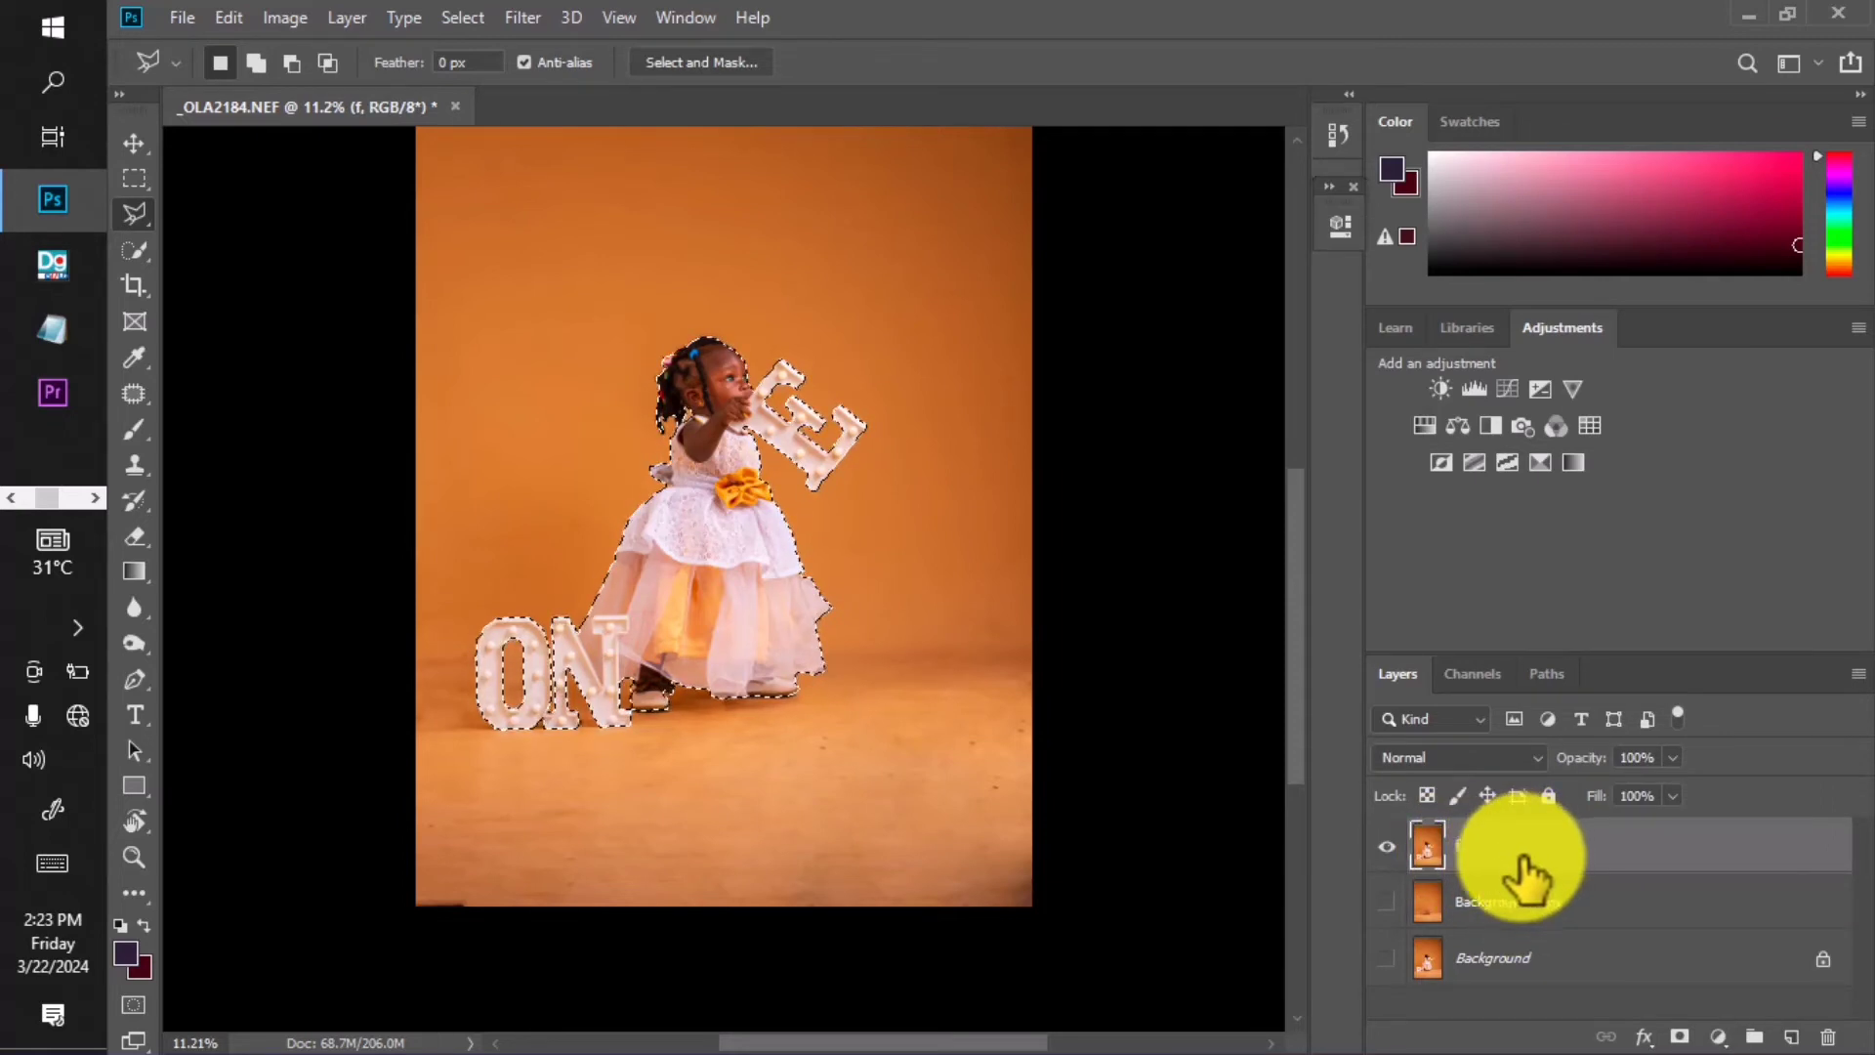
Add a layer mask to layer f from the active girl-and-letters selection.
{"action": "left_click", "coordinate": [1678, 1037]}
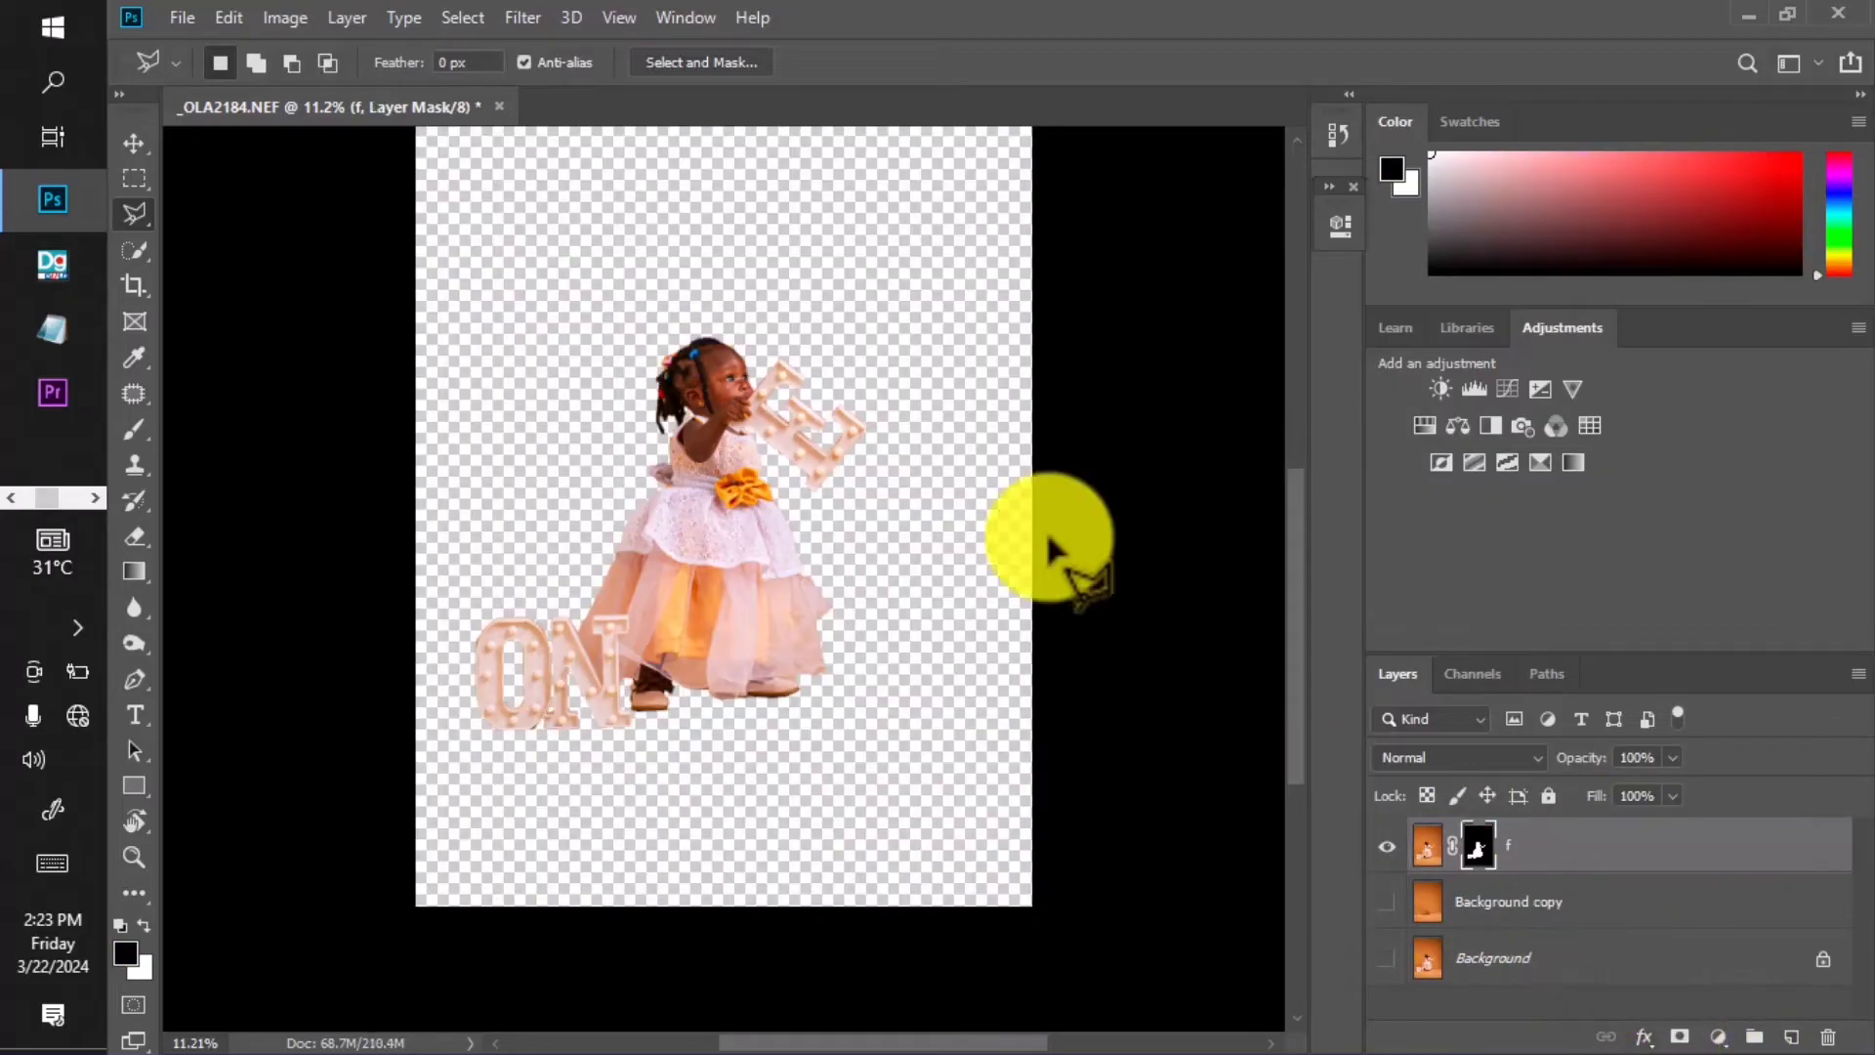
{"action": "scroll", "coordinate": [699, 400], "scroll_direction": "up", "scroll_amount": 2}
{"action": "scroll", "coordinate": [699, 400], "scroll_direction": "up", "scroll_amount": 4}
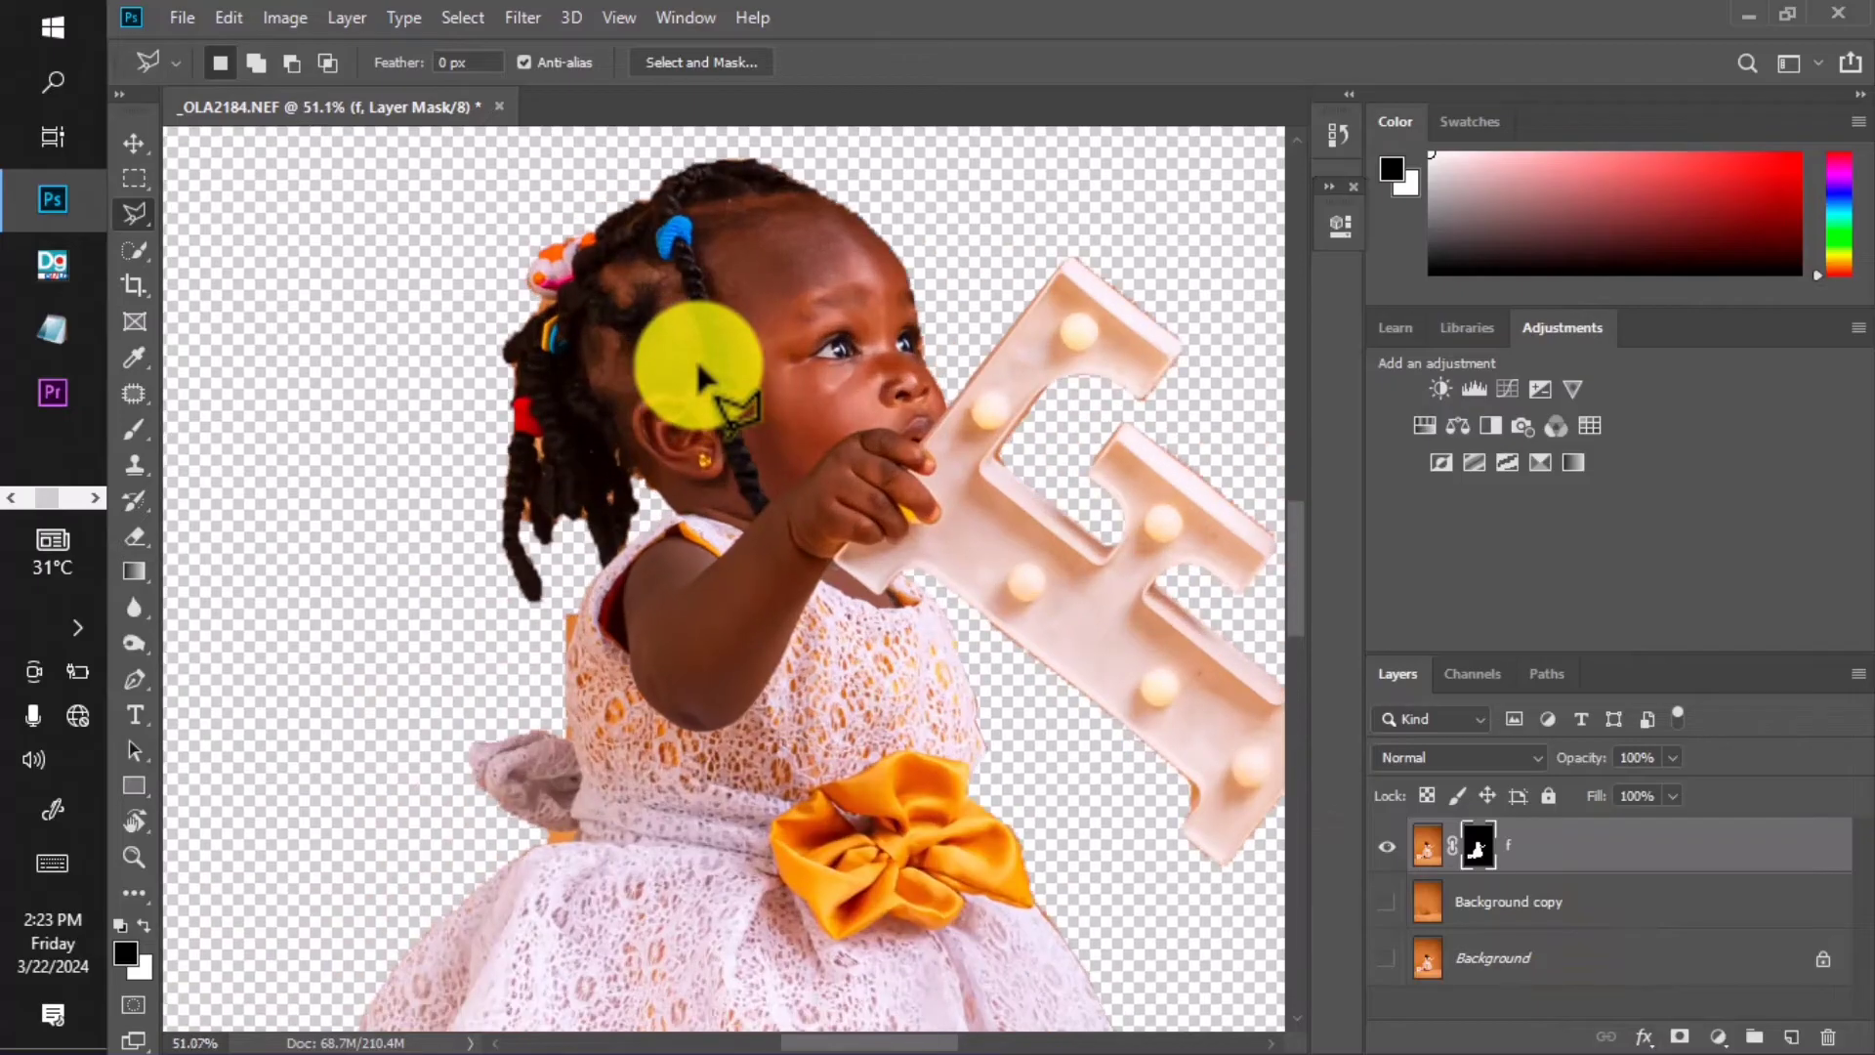
{"action": "scroll", "coordinate": [703, 385], "scroll_direction": "down", "scroll_amount": 3}
{"action": "scroll", "coordinate": [710, 376], "scroll_direction": "down", "scroll_amount": 2}
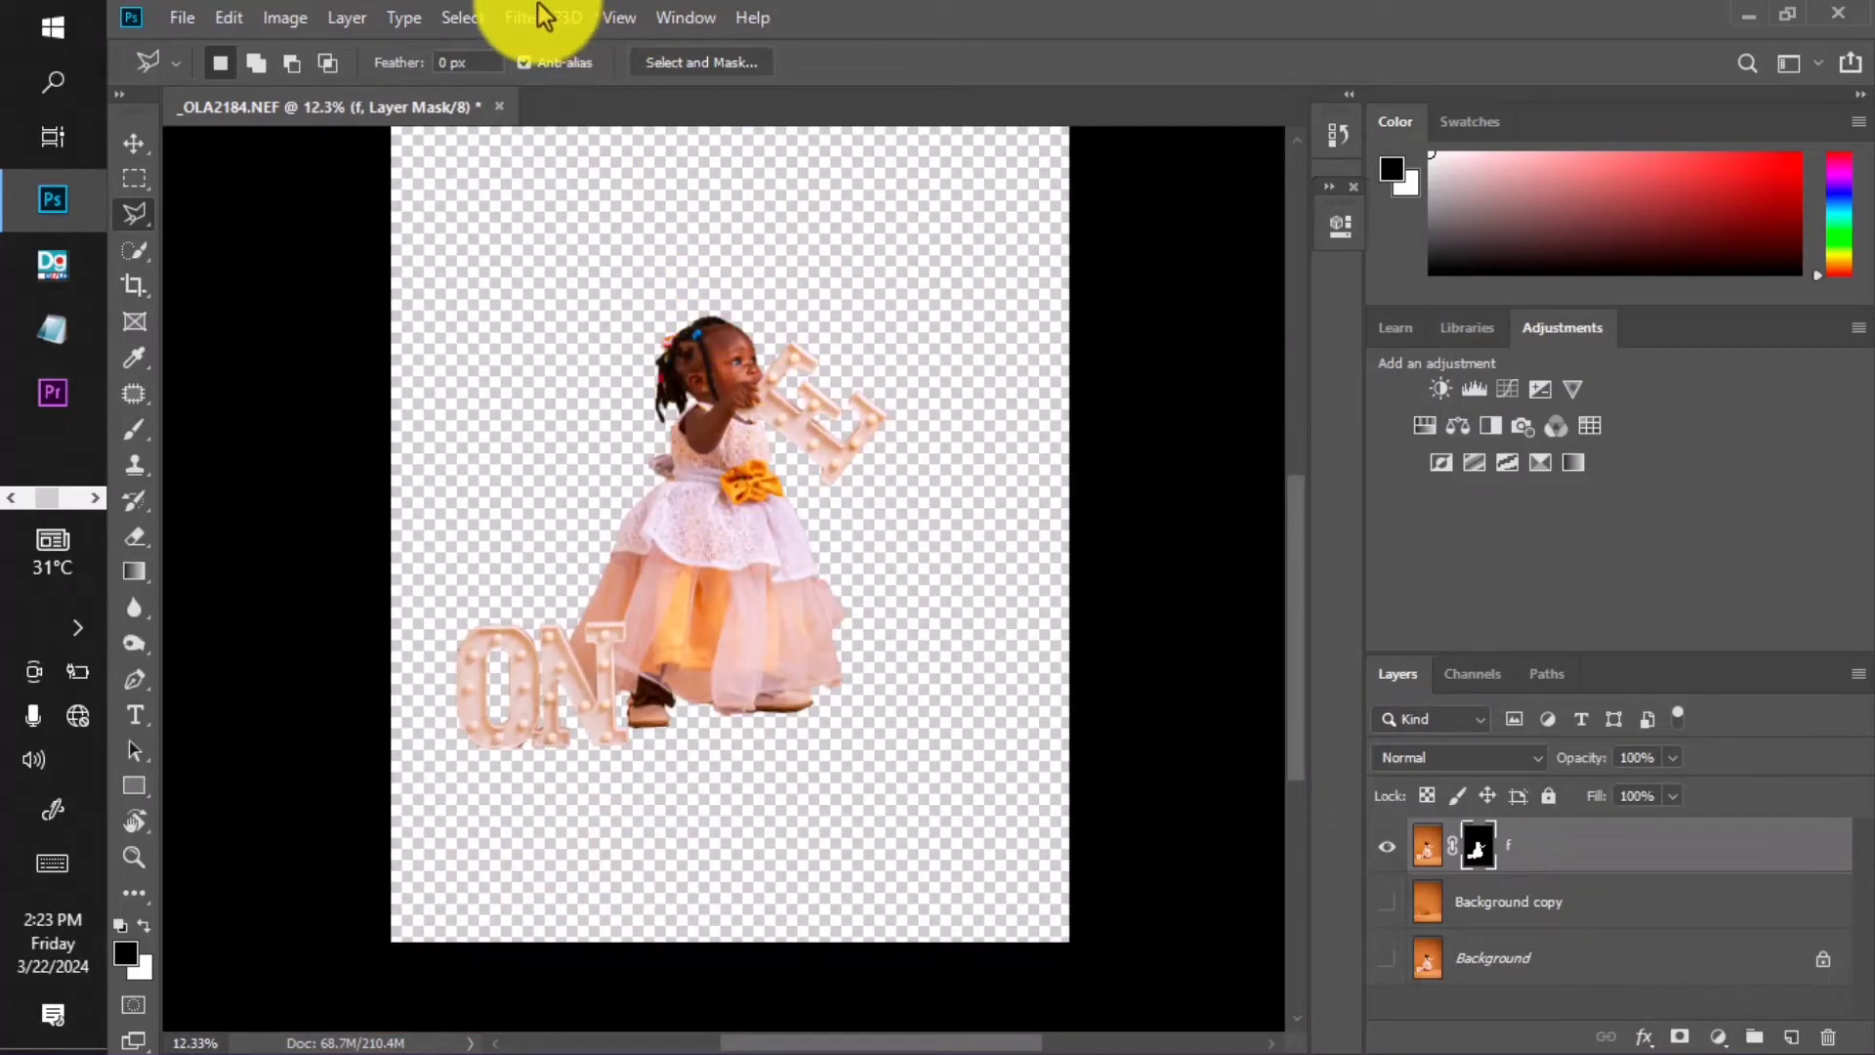
Apply Filter > Other > Minimum with a 3 px radius to layer f's mask.
{"action": "left_click", "coordinate": [532, 27]}
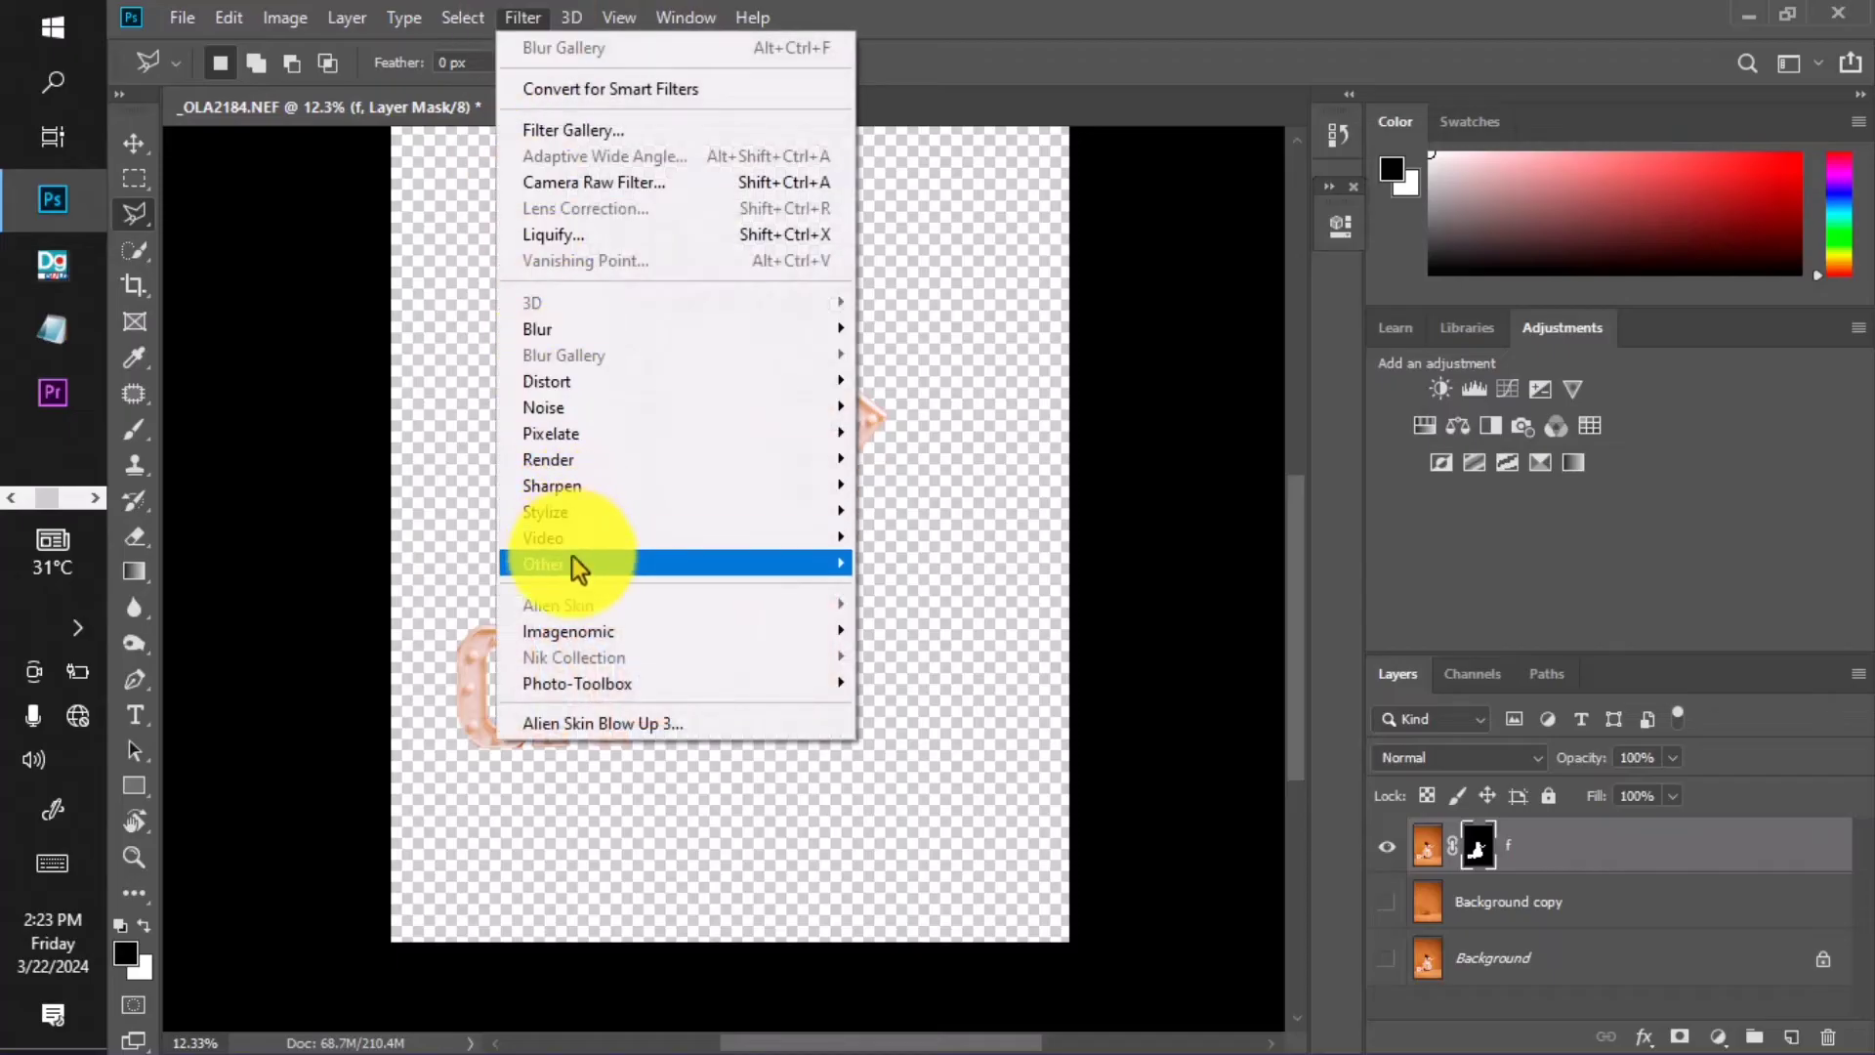
{"action": "mouse_move", "coordinate": [594, 561]}
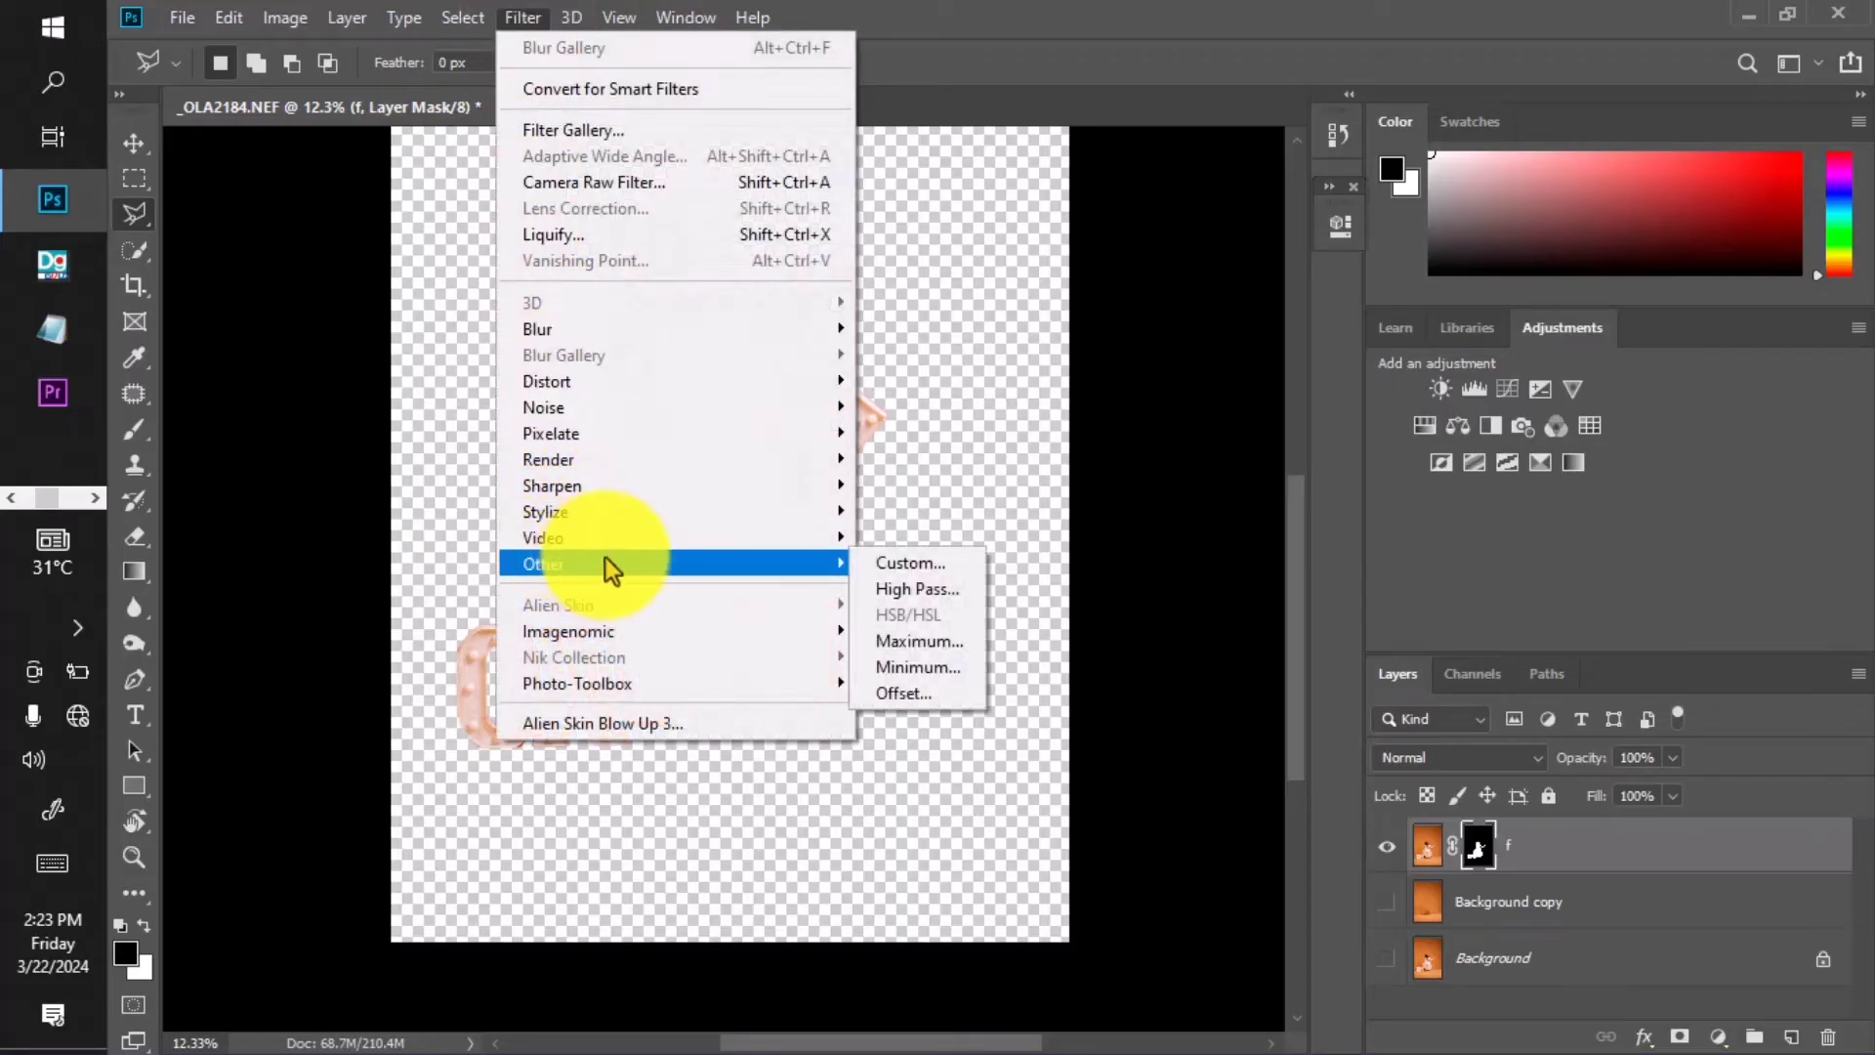
{"action": "left_click", "coordinate": [918, 667]}
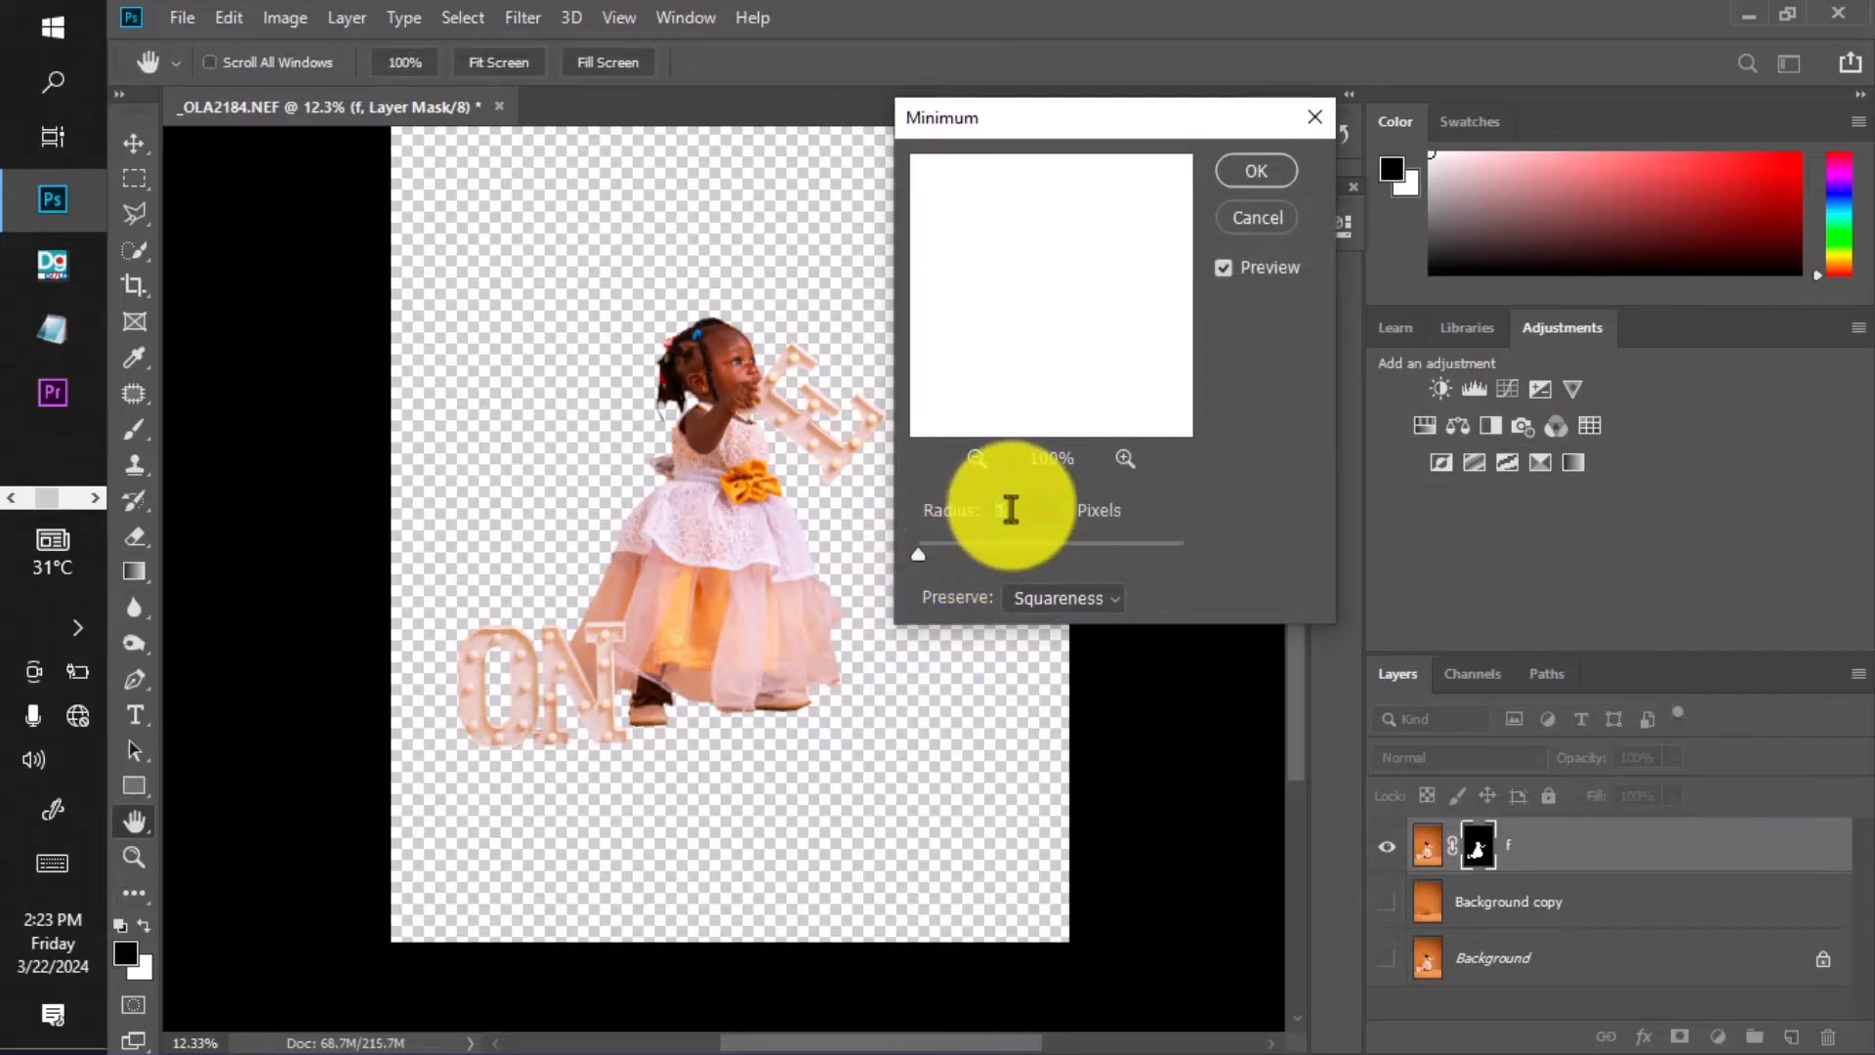
{"action": "scroll", "coordinate": [1010, 508], "scroll_direction": "up", "scroll_amount": 1}
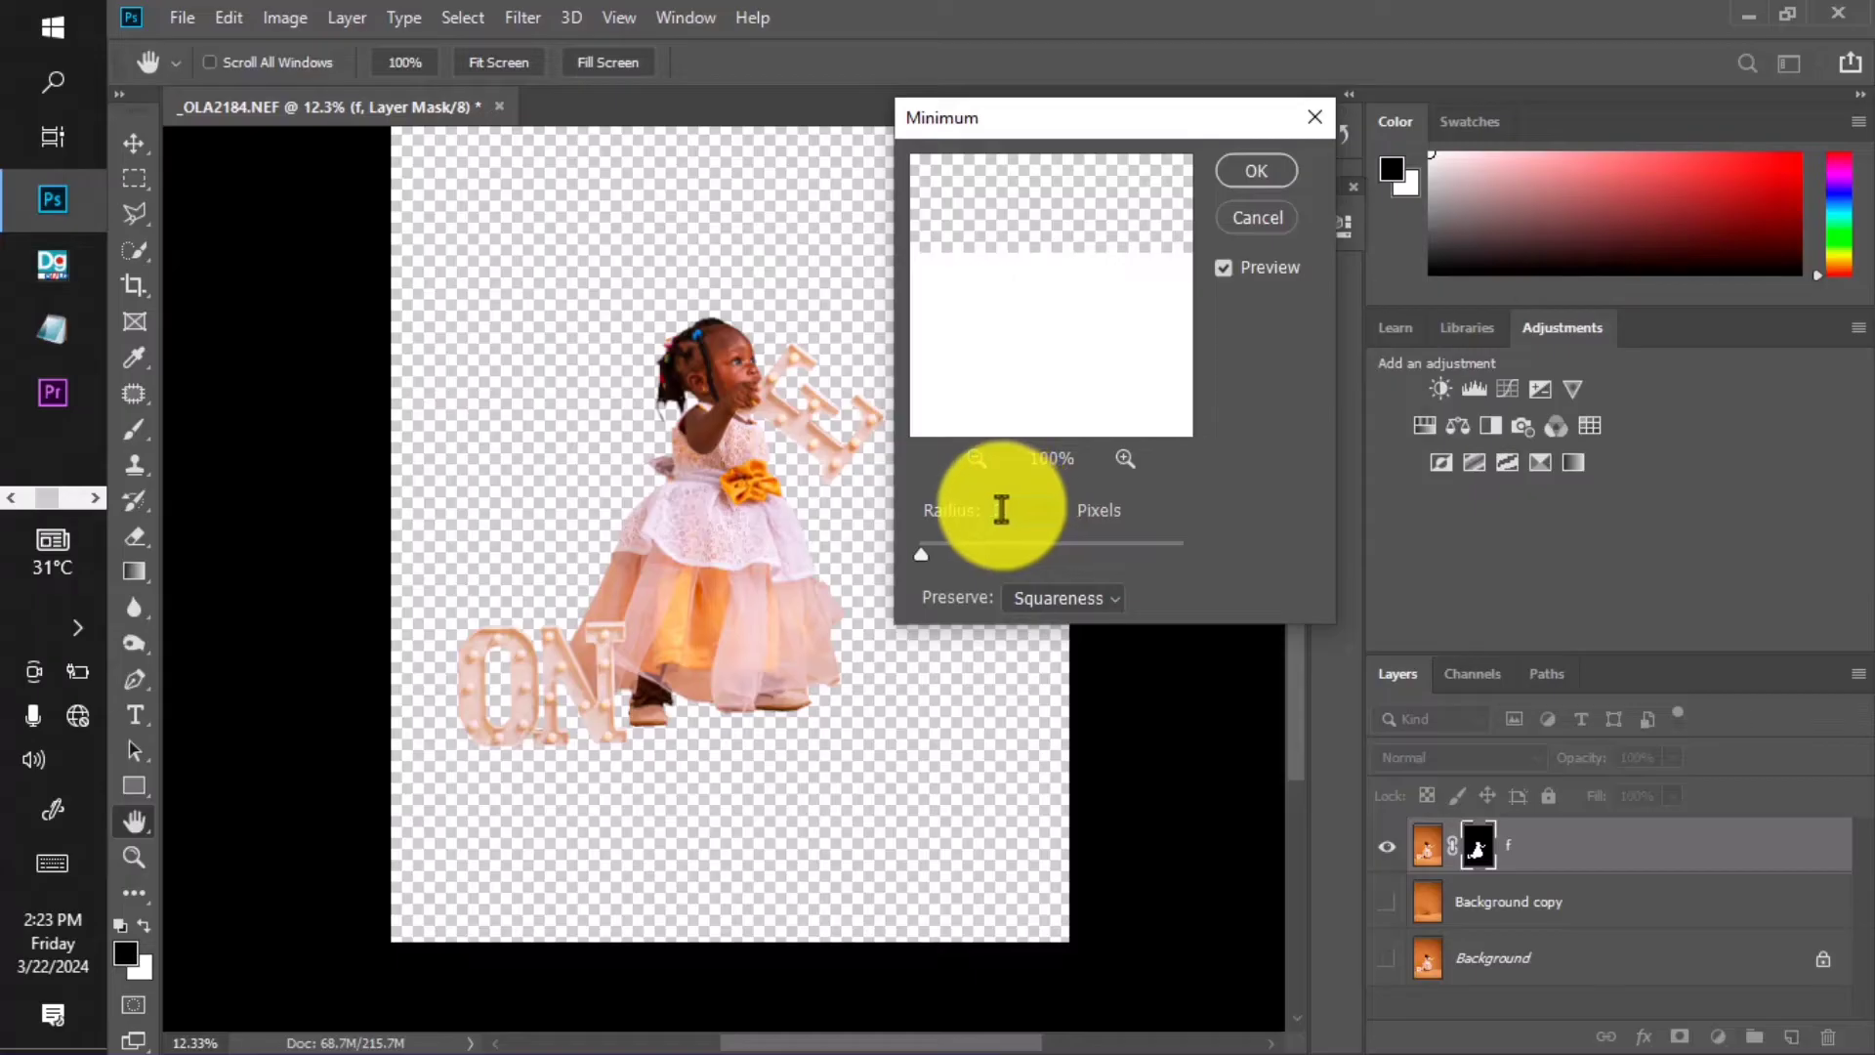
{"action": "key", "text": "Up"}
{"action": "key", "text": "Return"}
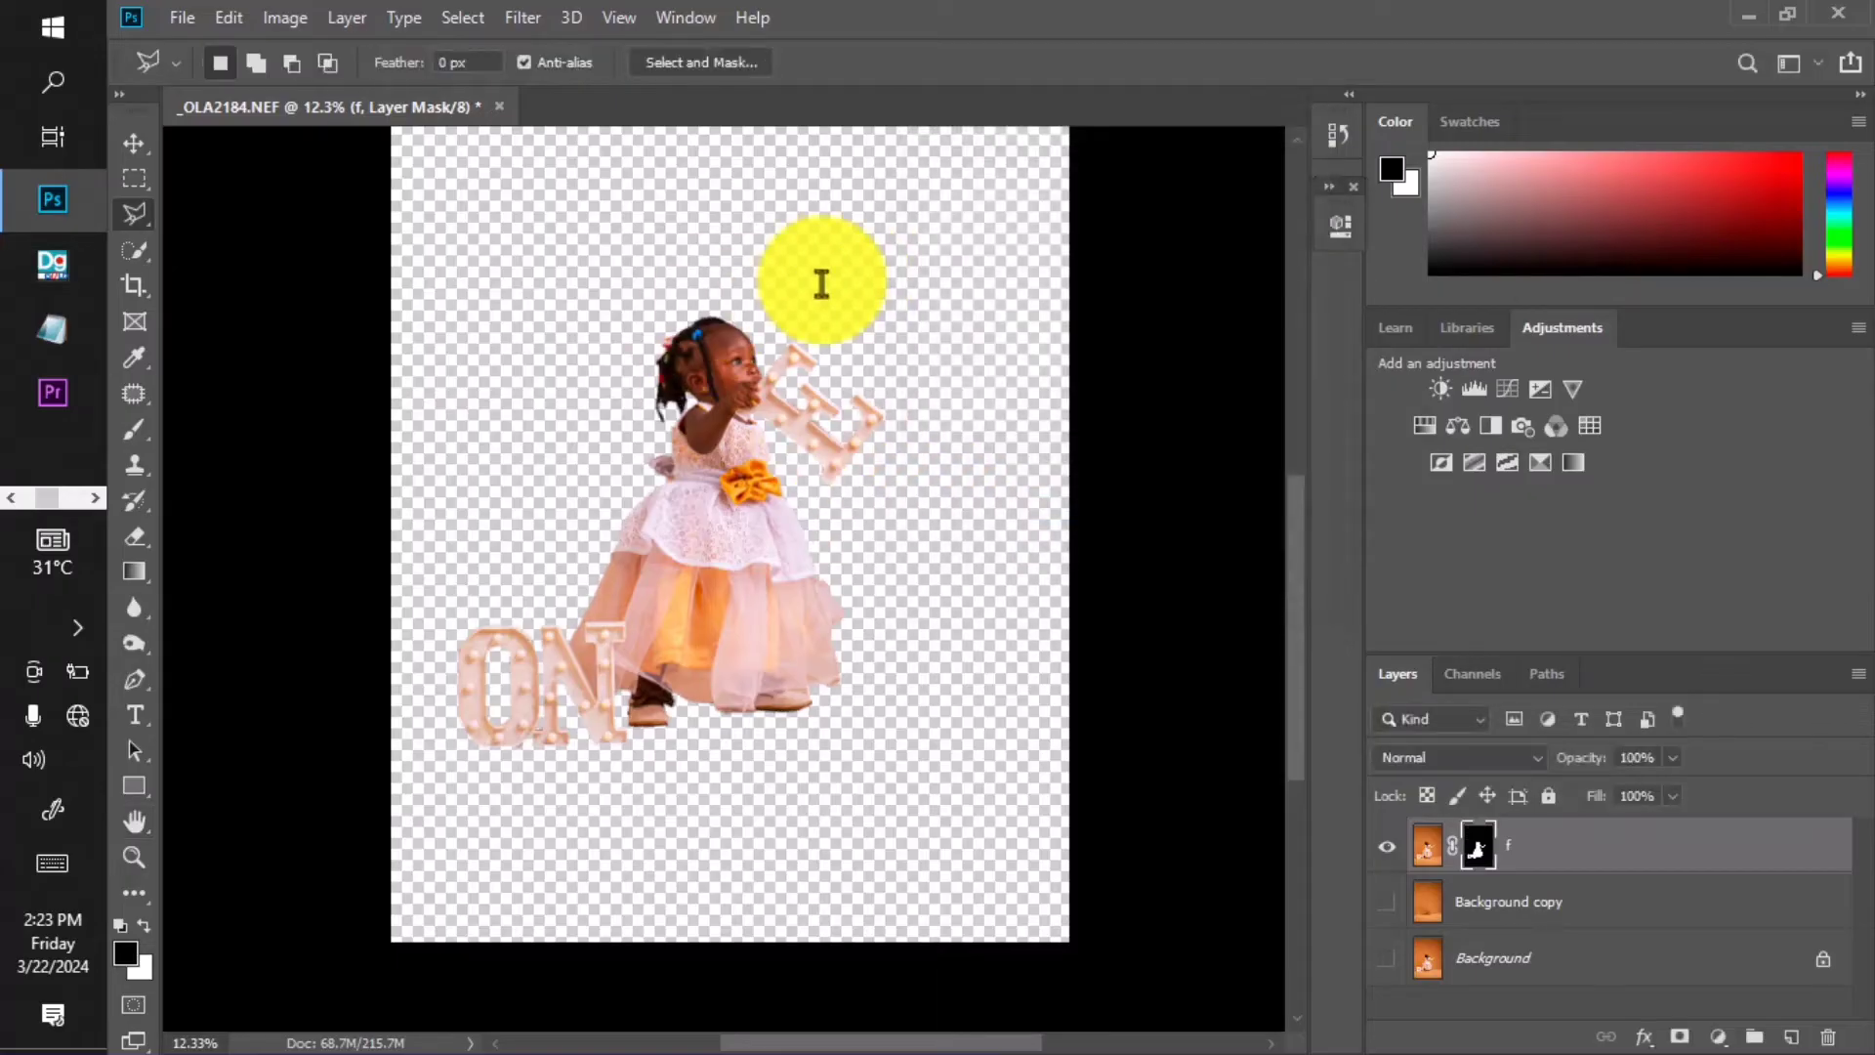
{"action": "scroll", "coordinate": [753, 317], "scroll_direction": "up", "scroll_amount": 10}
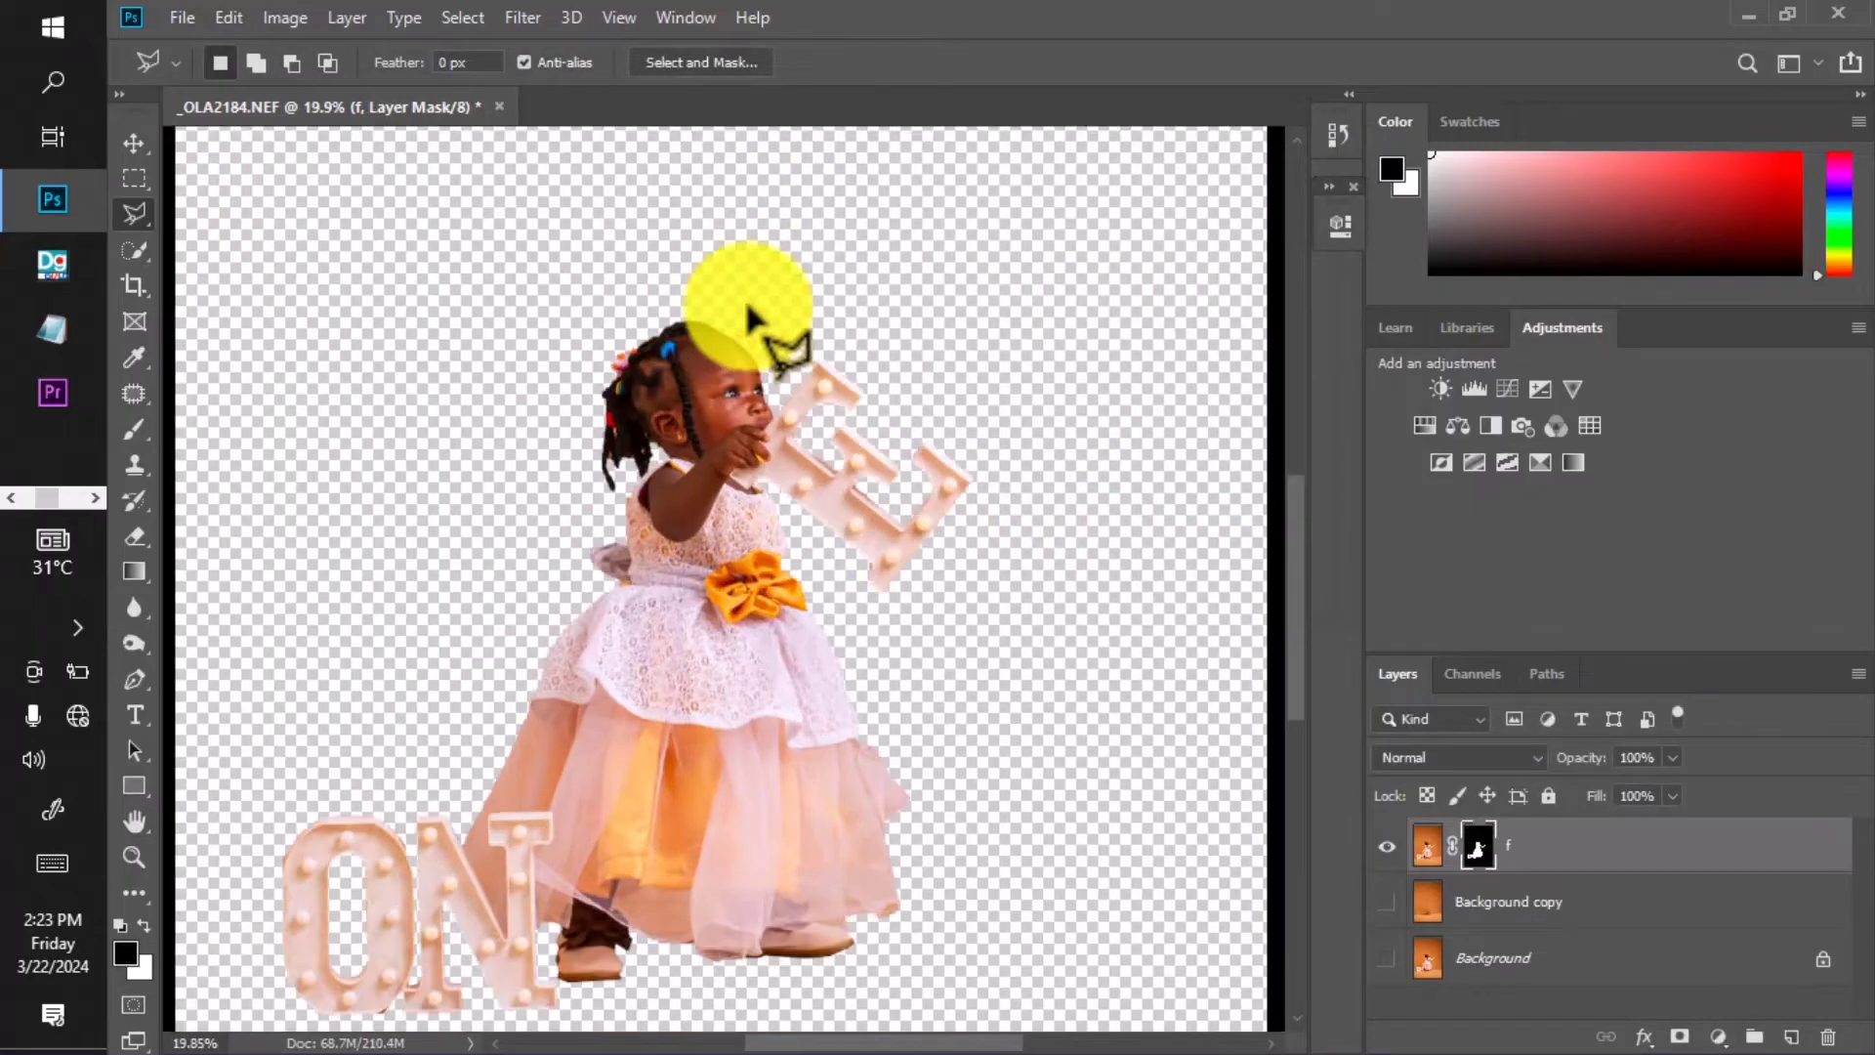
{"action": "scroll", "coordinate": [753, 318], "scroll_direction": "down", "scroll_amount": 10}
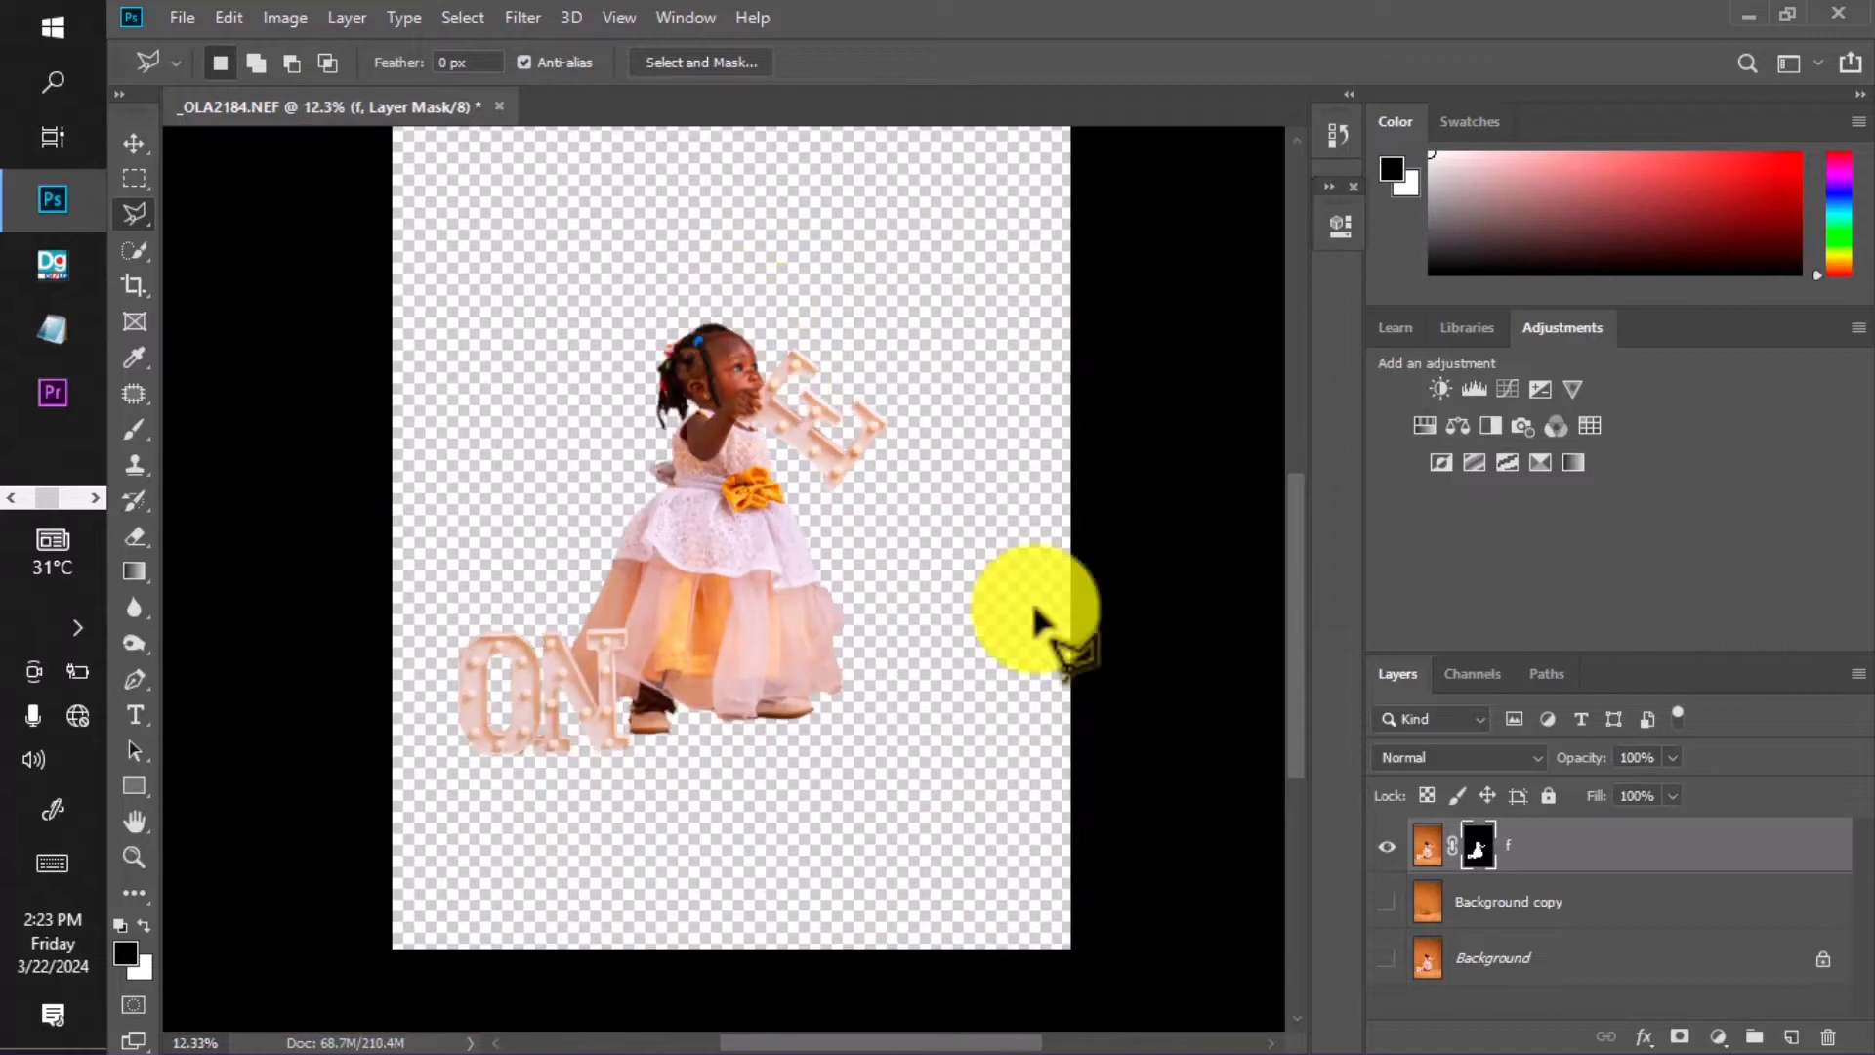
Show Background copy again and convert it to a smart object.
{"action": "left_click", "coordinate": [1386, 901]}
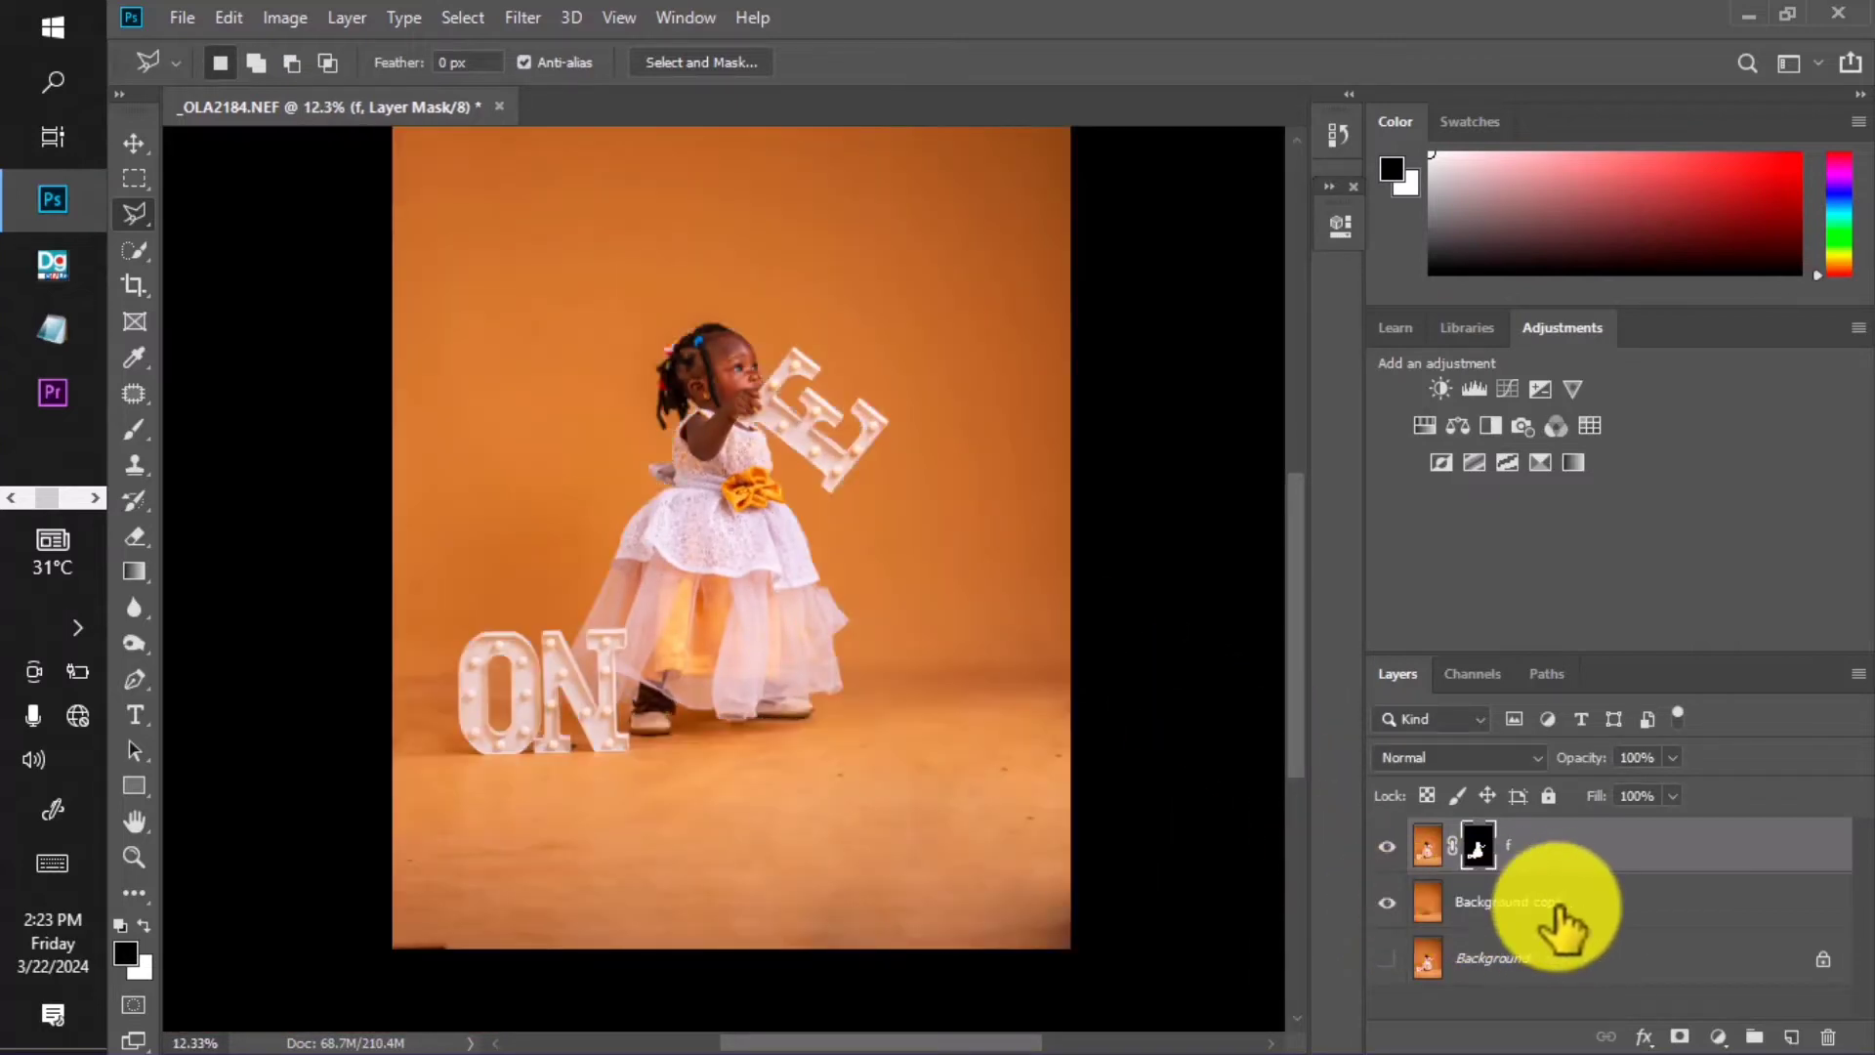
{"action": "left_click", "coordinate": [1555, 909]}
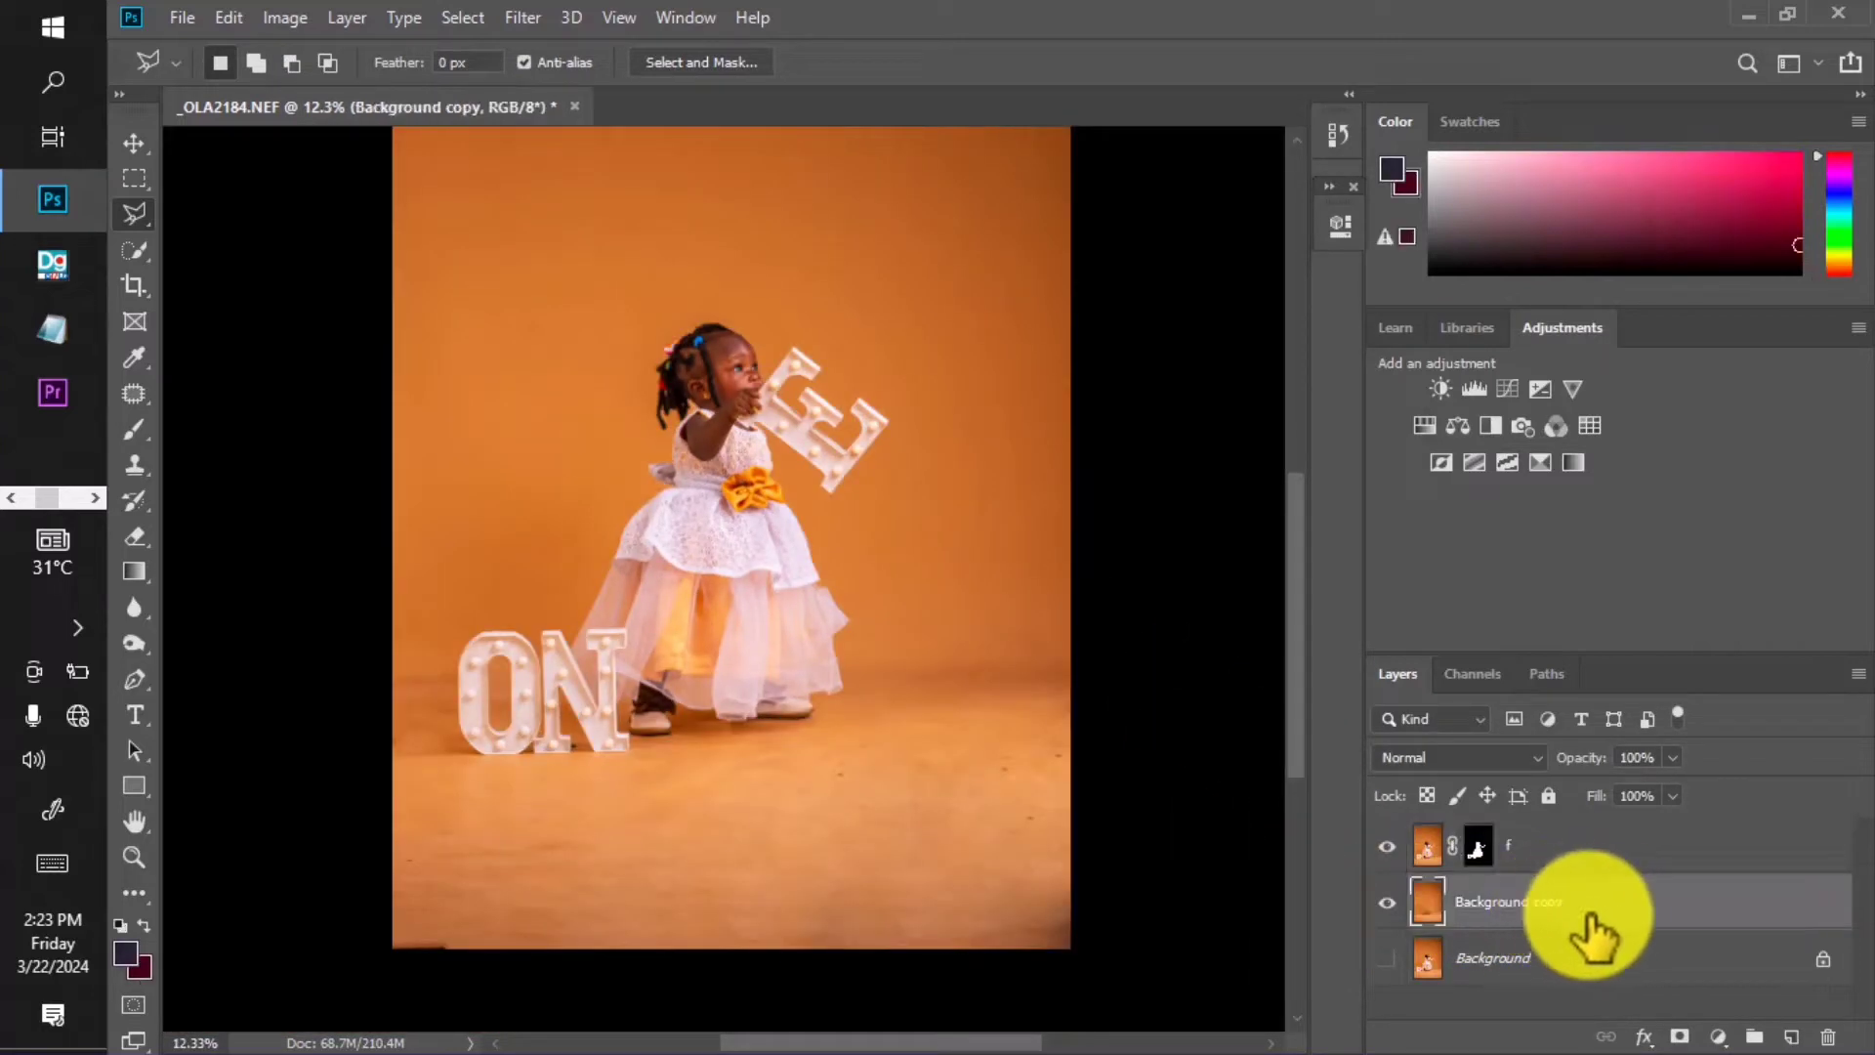
{"action": "right_click", "coordinate": [1586, 879]}
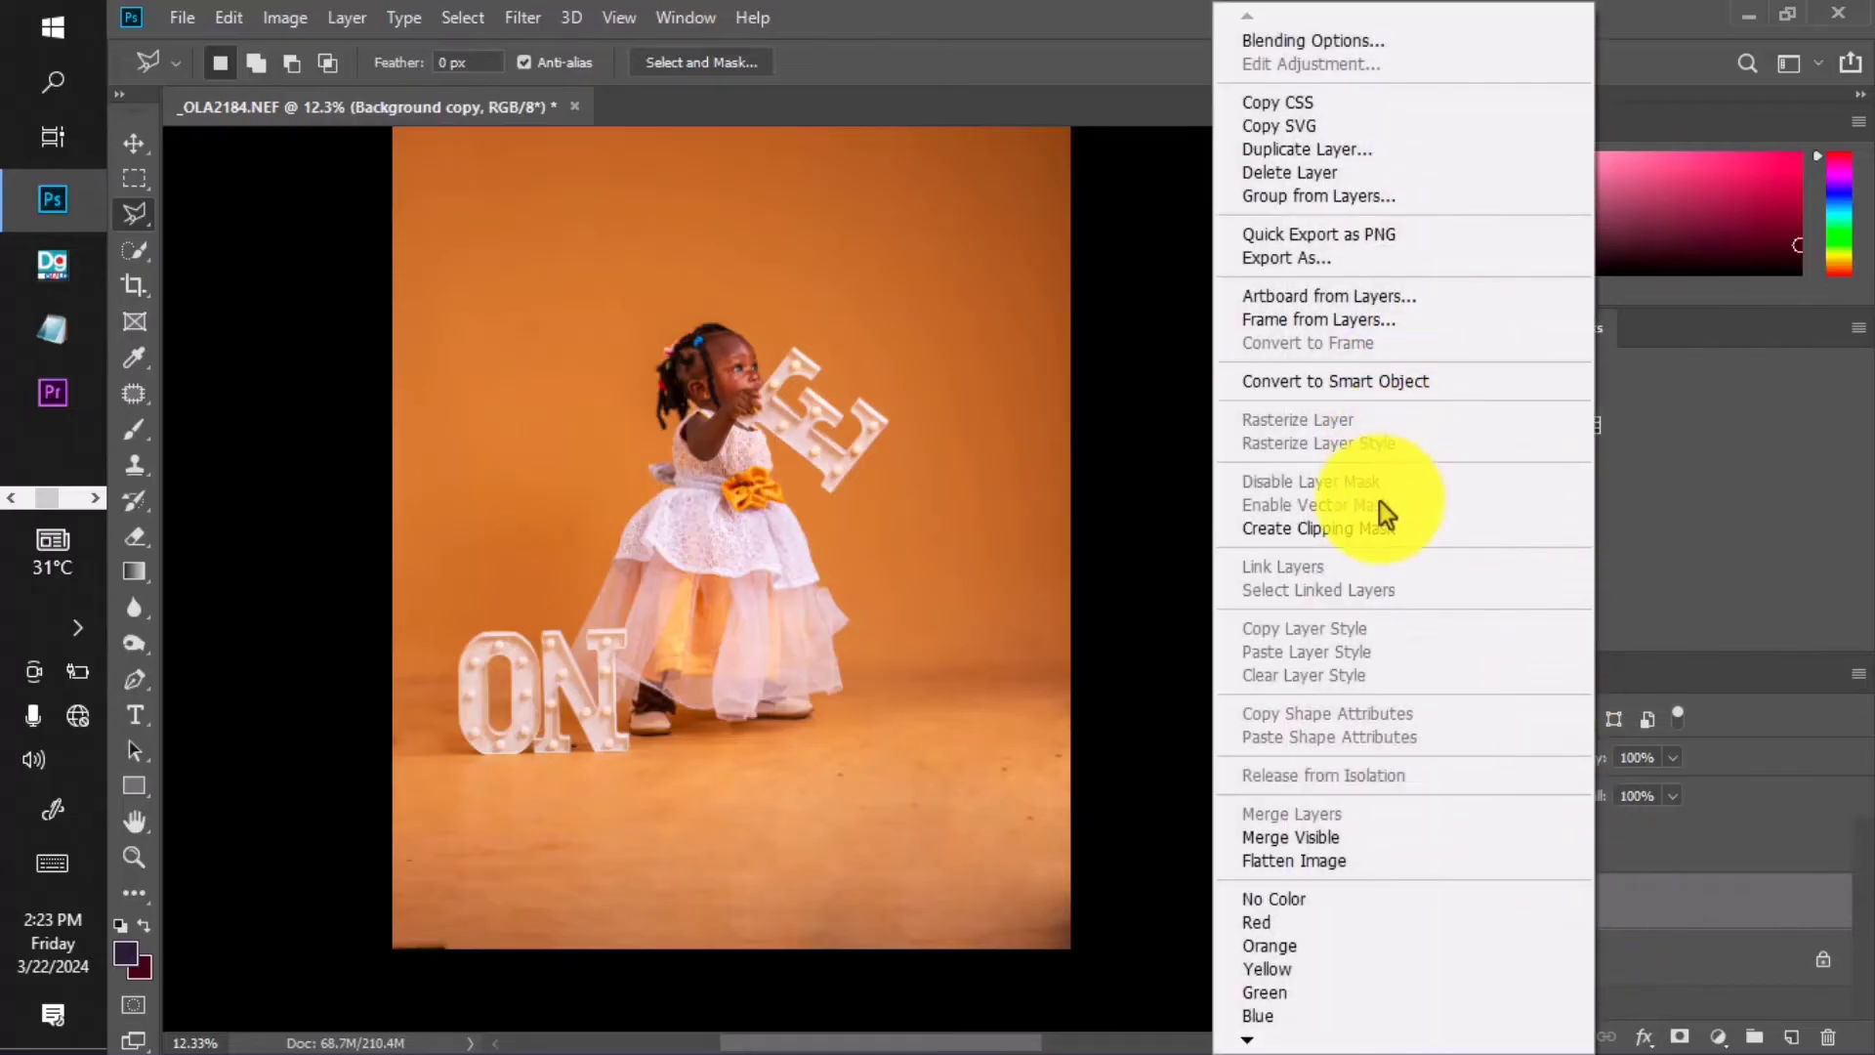
{"action": "left_click", "coordinate": [1387, 379]}
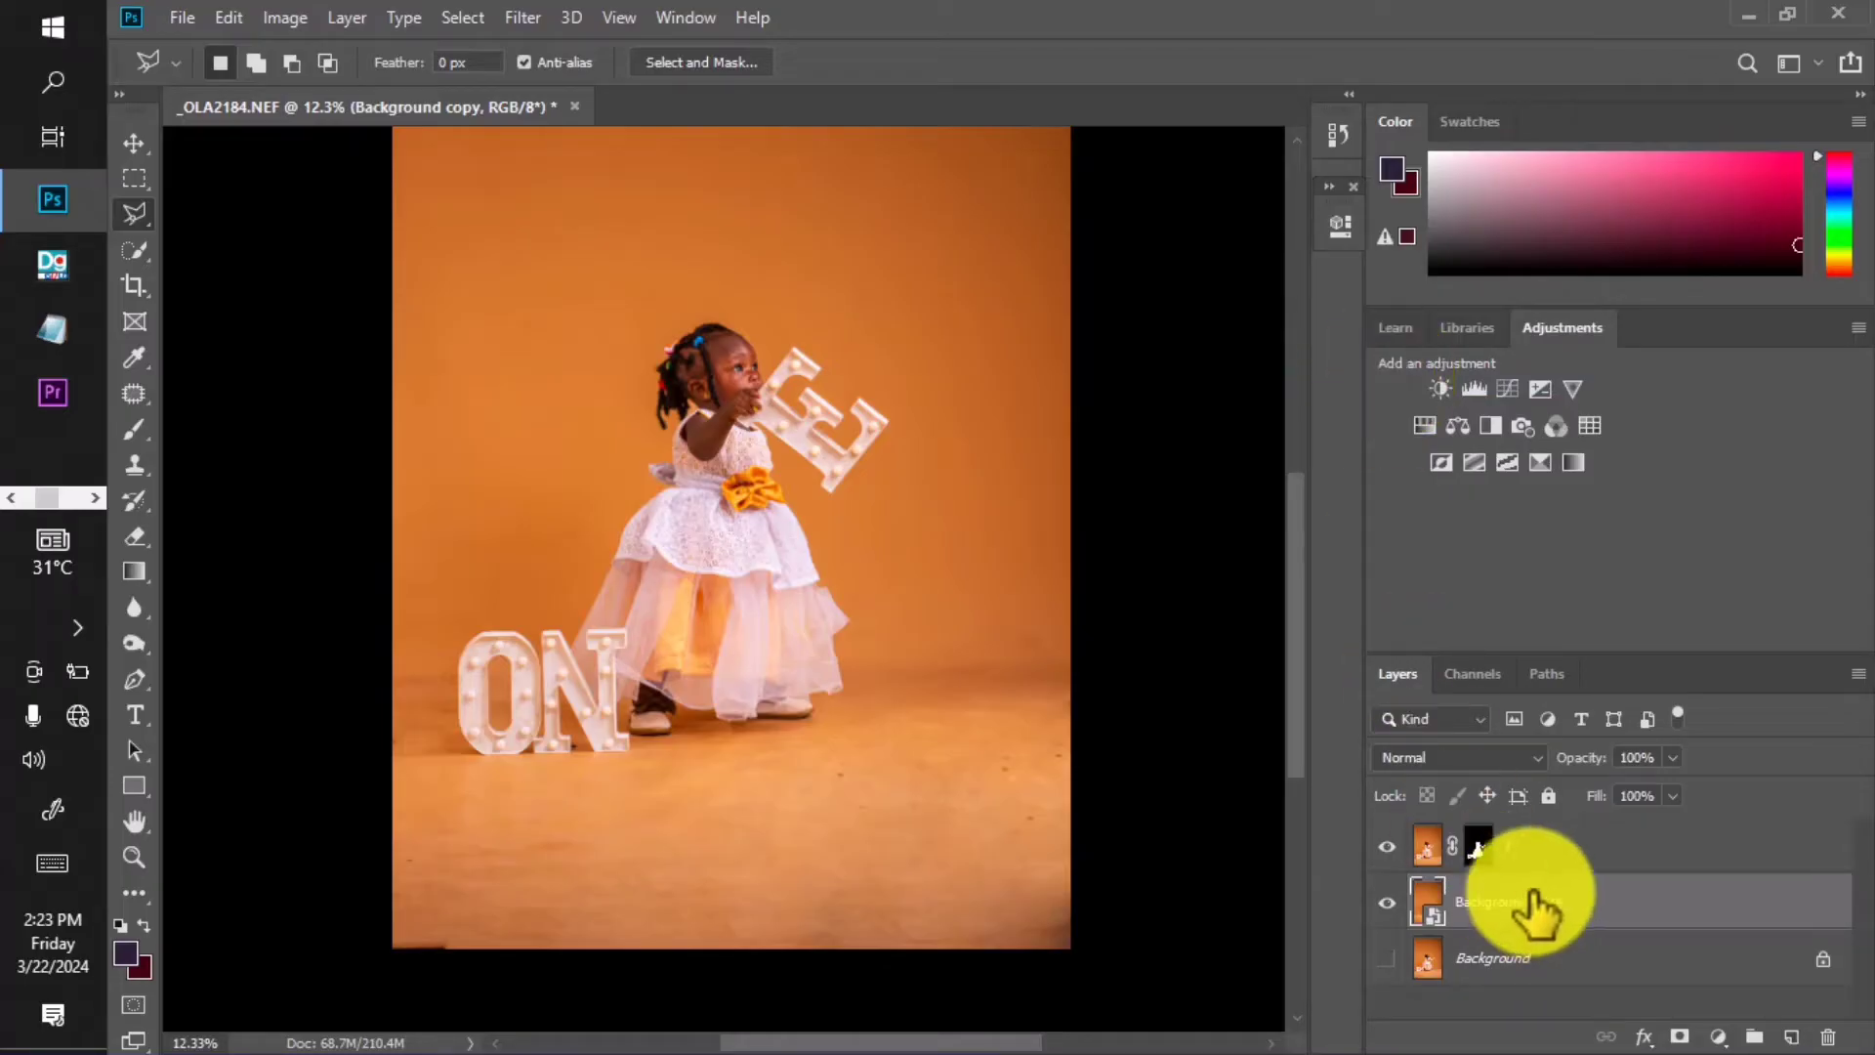
{"action": "left_click", "coordinate": [524, 18]}
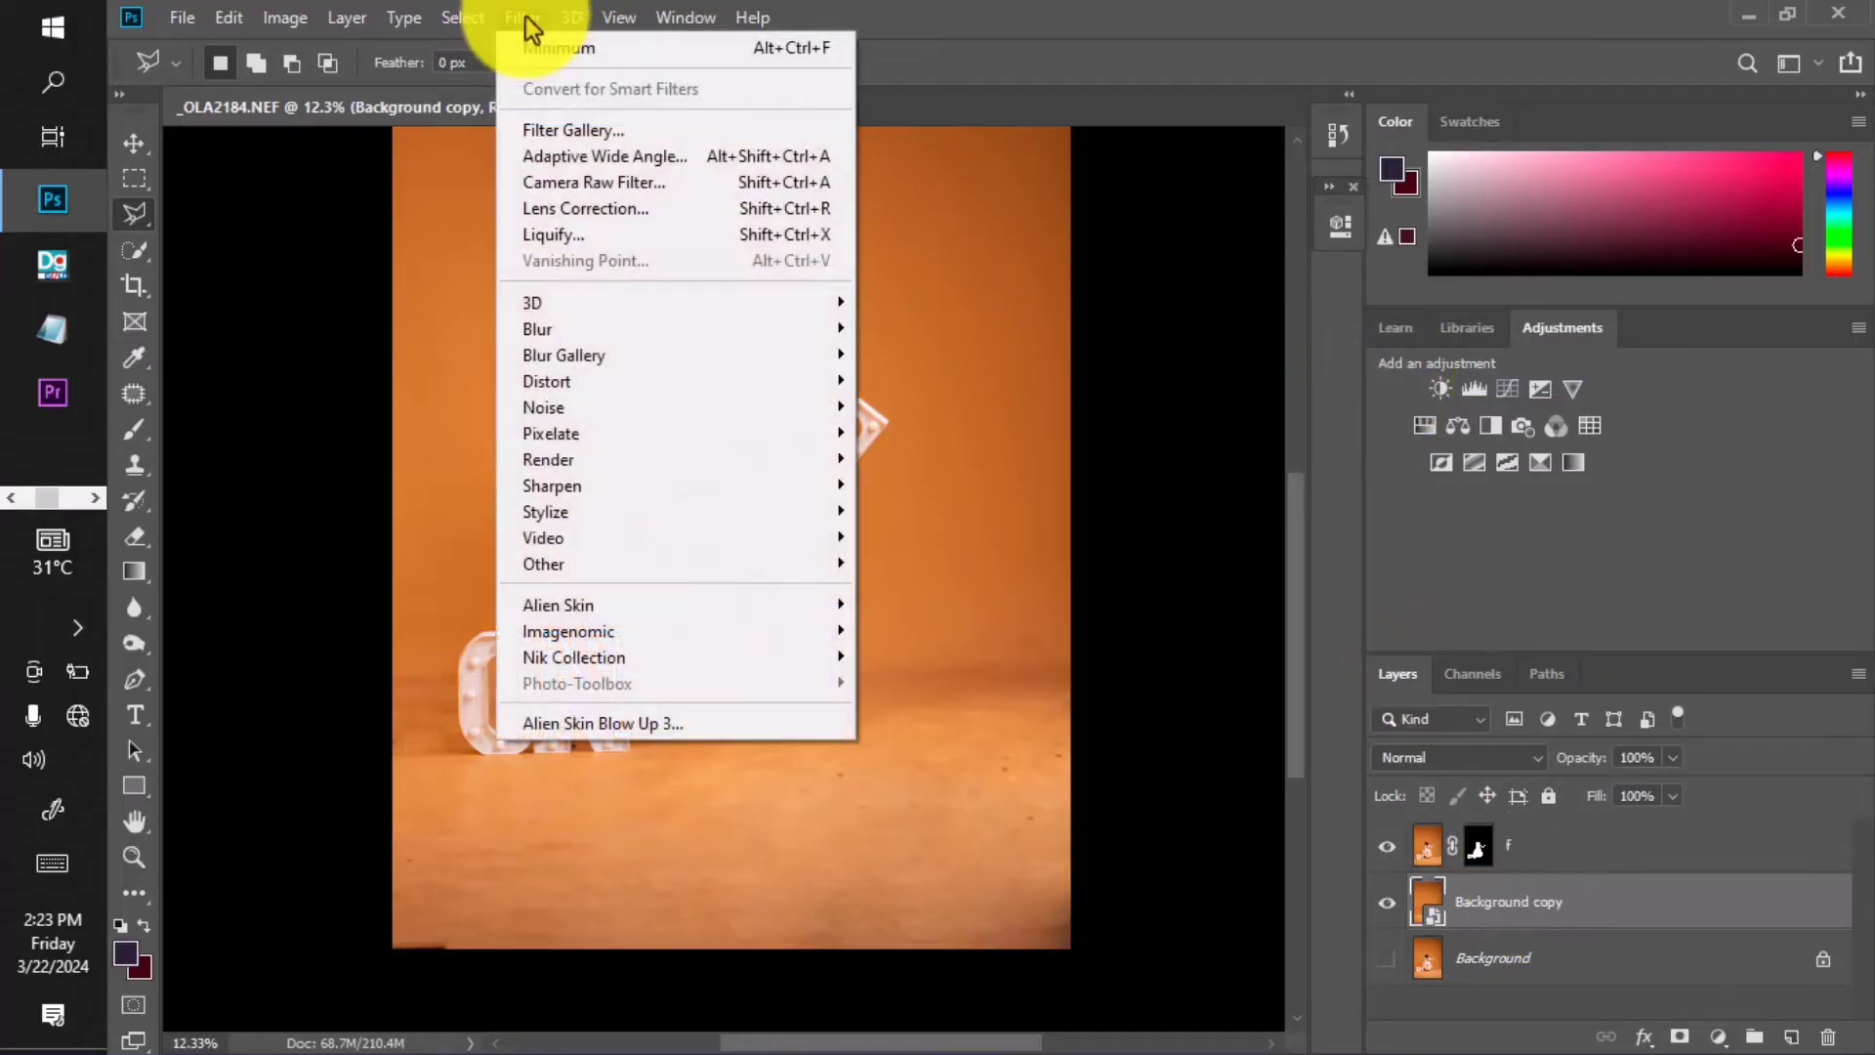
{"action": "mouse_move", "coordinate": [583, 338]}
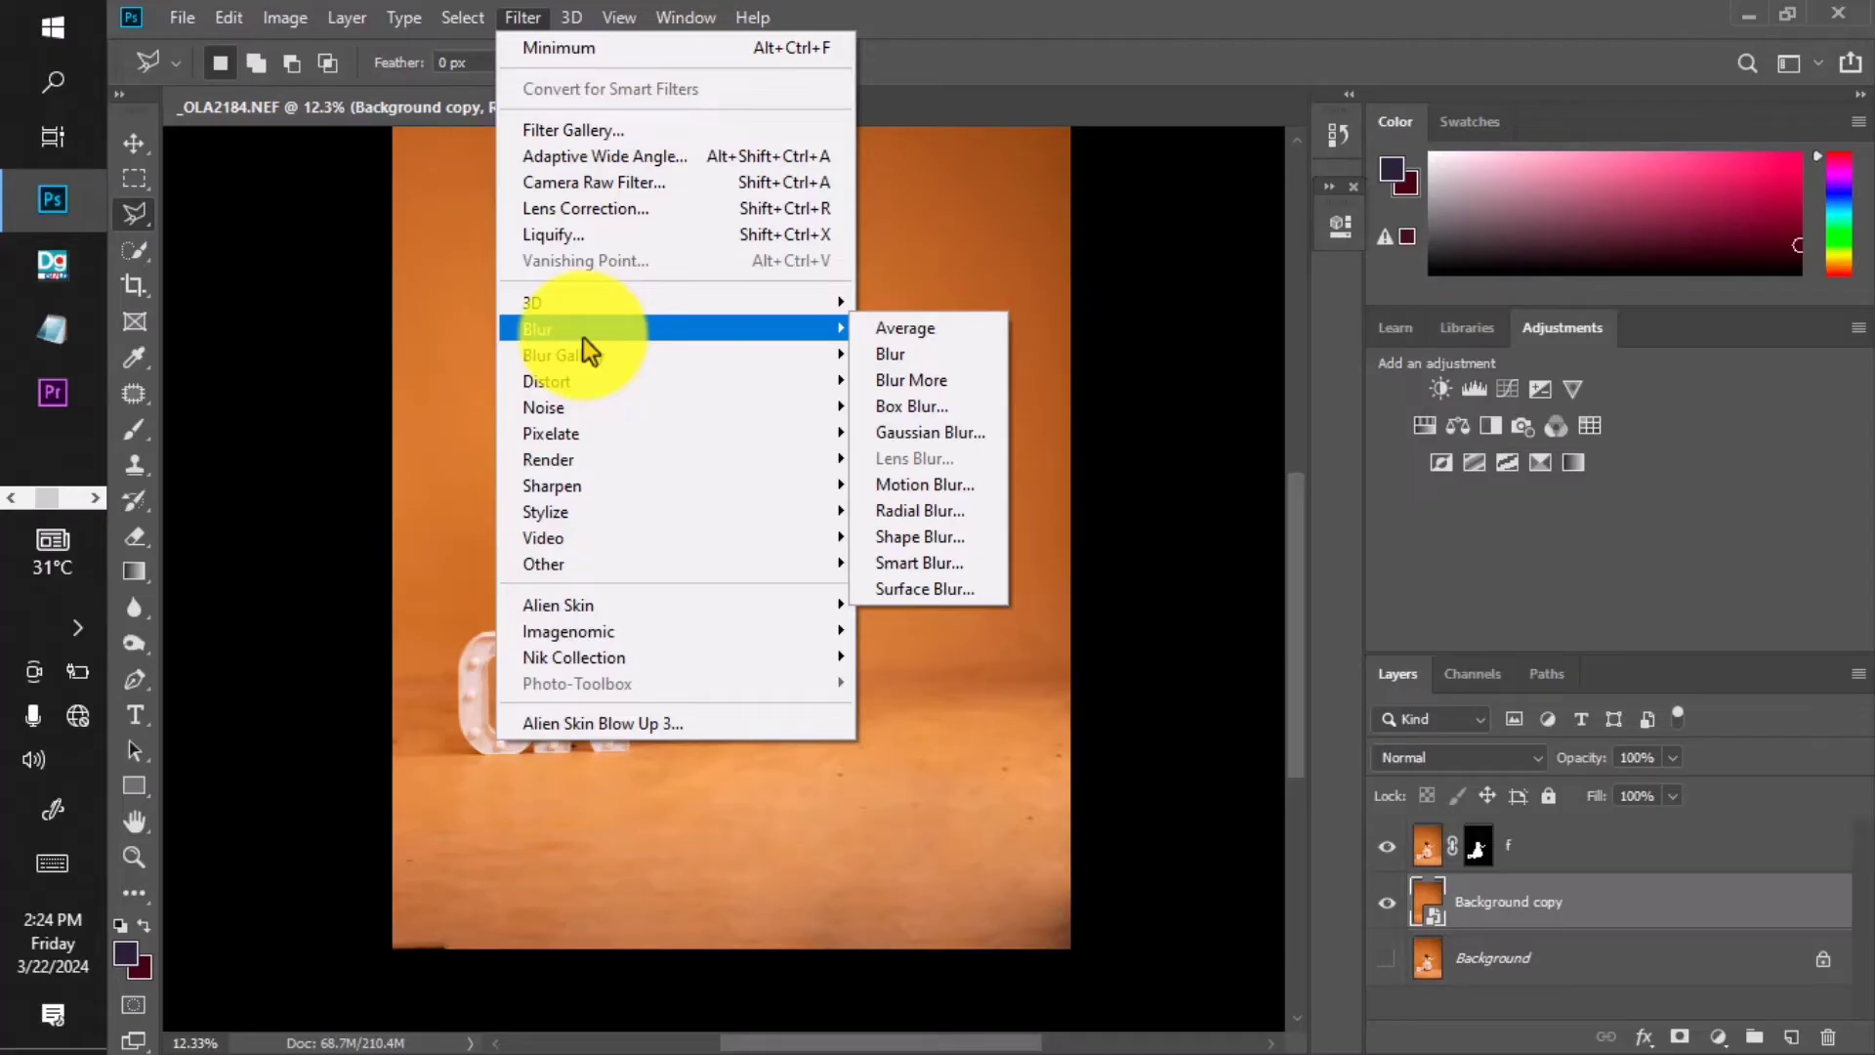
{"action": "mouse_move", "coordinate": [624, 354]}
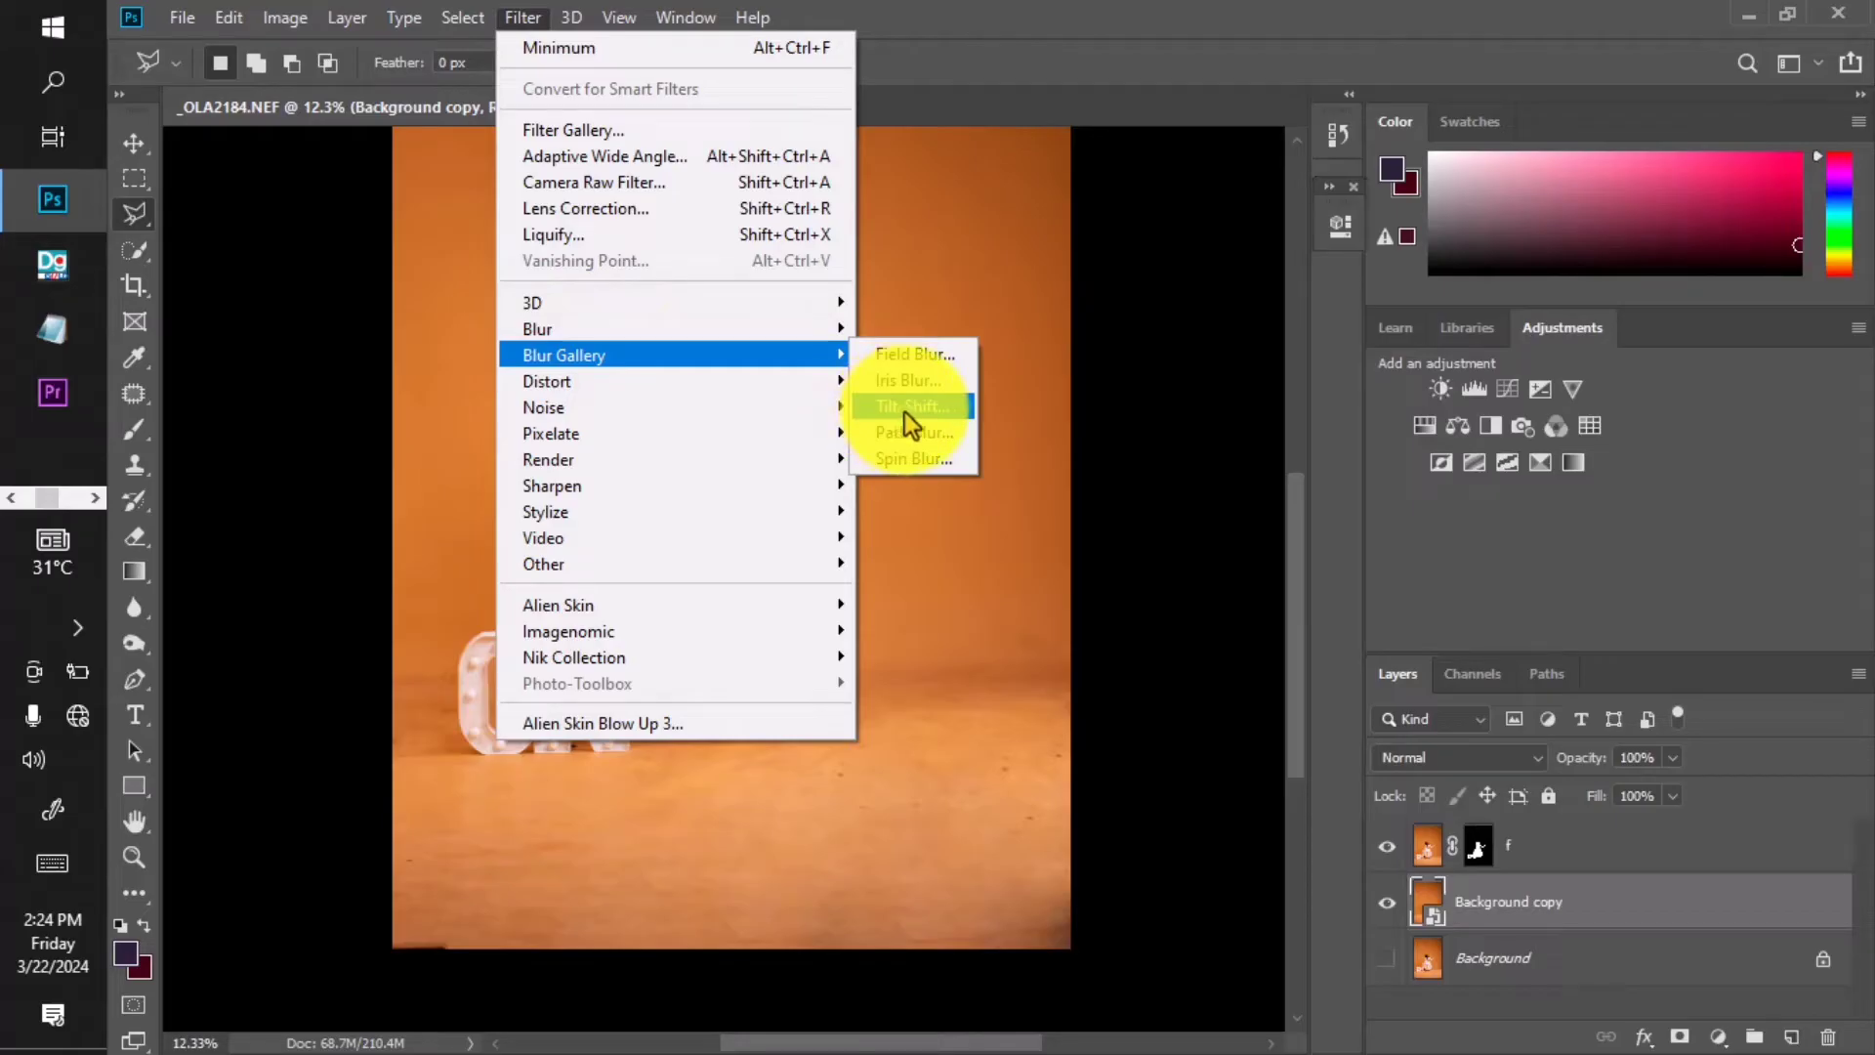
{"action": "mouse_move", "coordinate": [799, 337]}
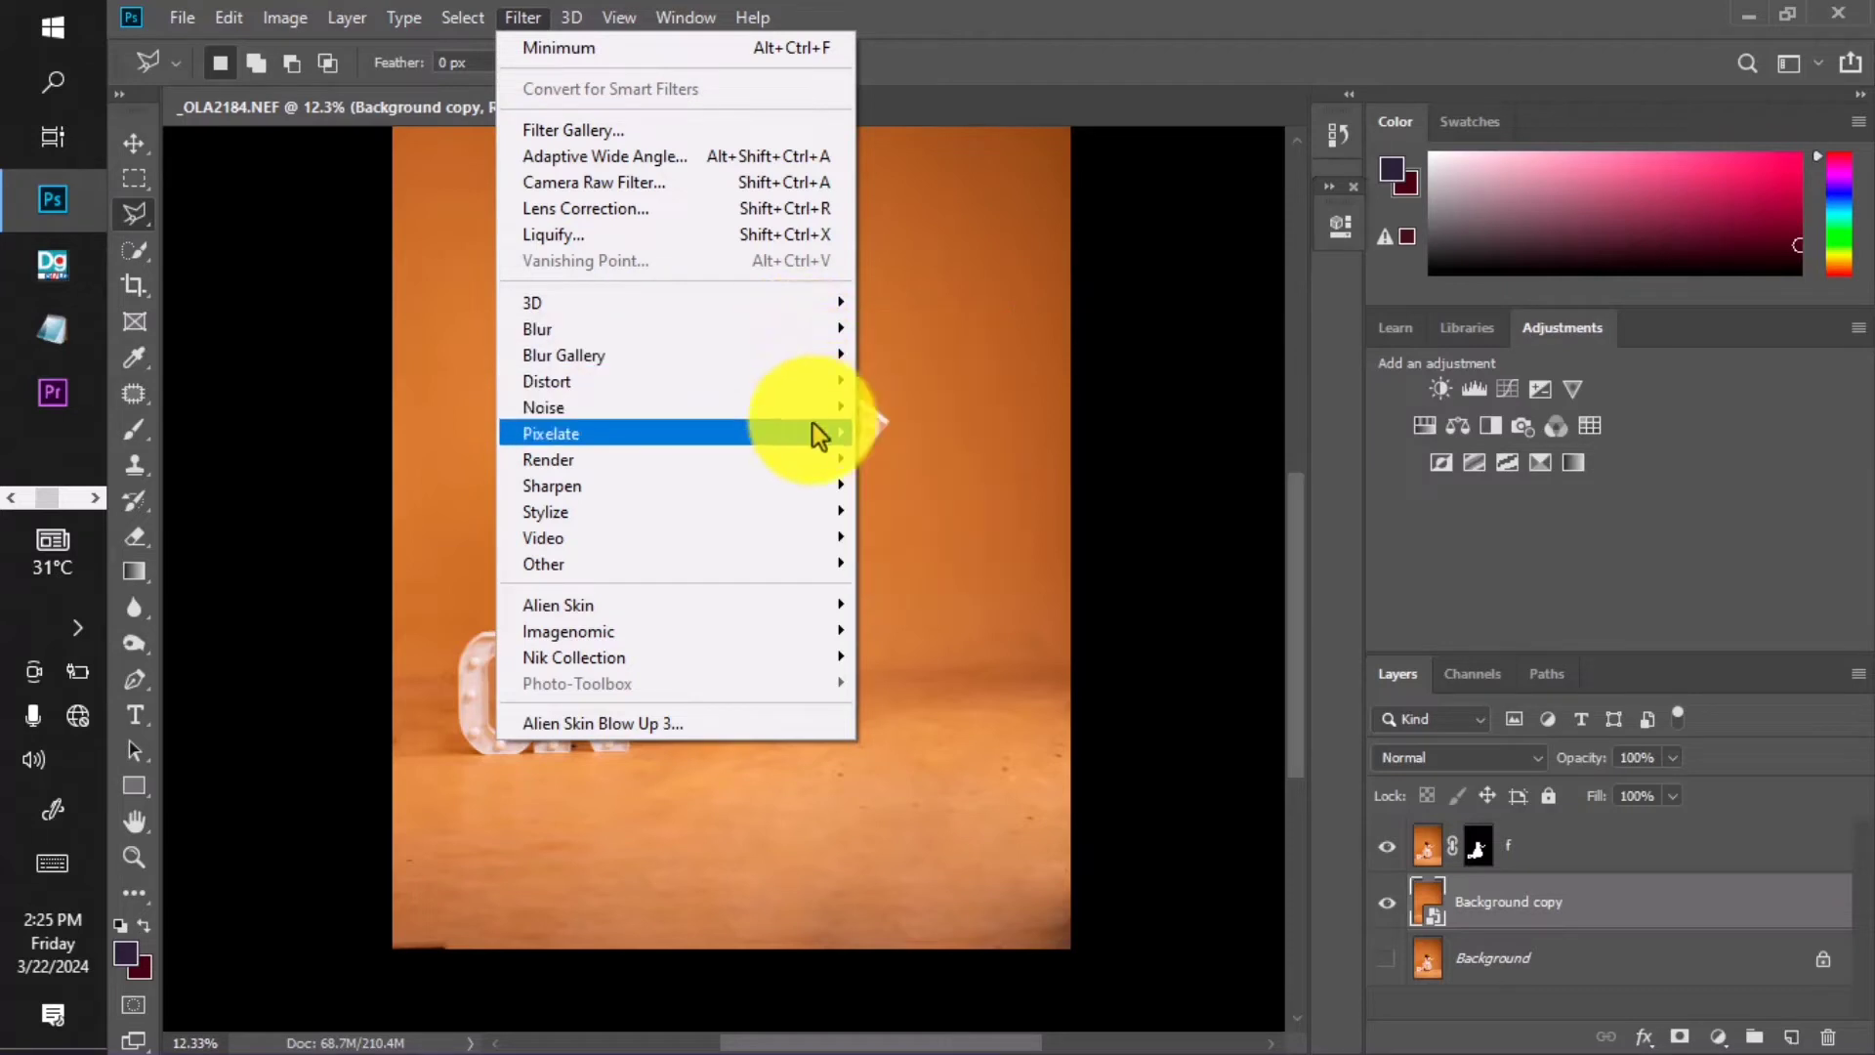
{"action": "mouse_move", "coordinate": [812, 426]}
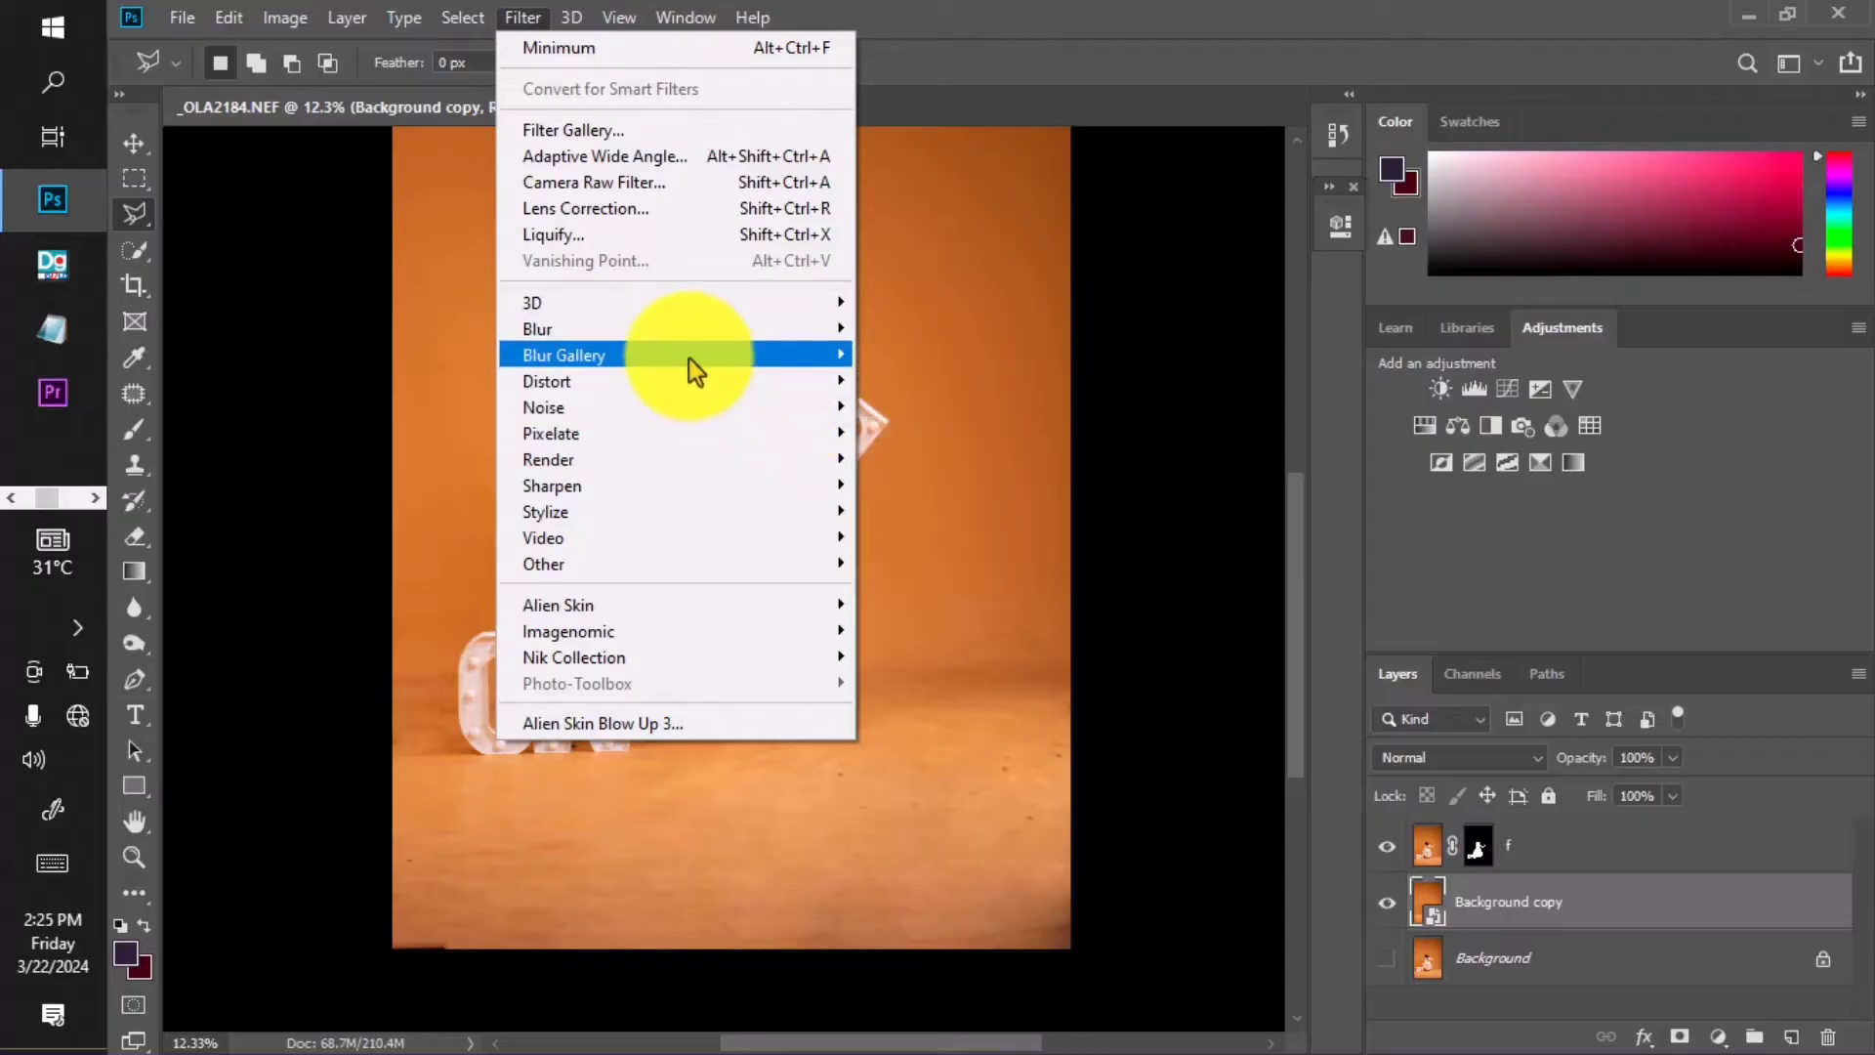
{"action": "mouse_move", "coordinate": [686, 334]}
{"action": "left_click", "coordinate": [900, 432]}
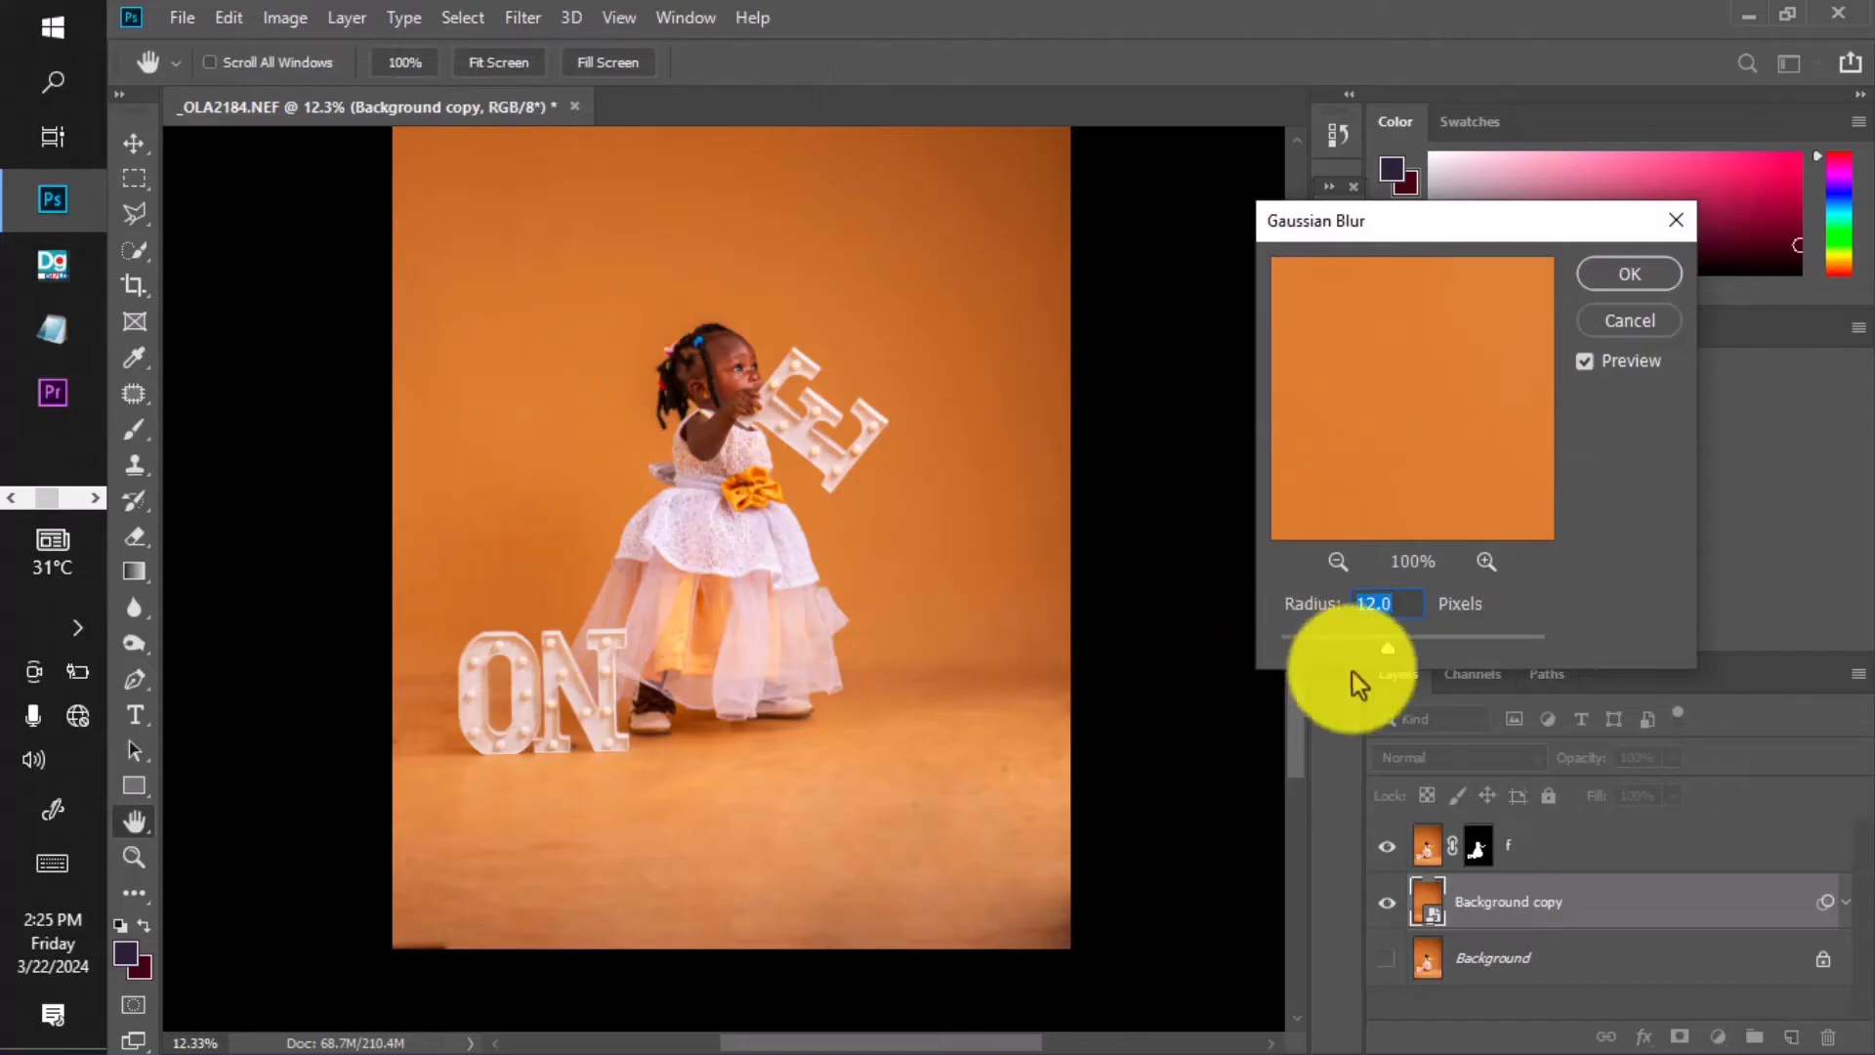
{"action": "left_click_drag", "start_coordinate": [1421, 648], "coordinate": [1452, 649]}
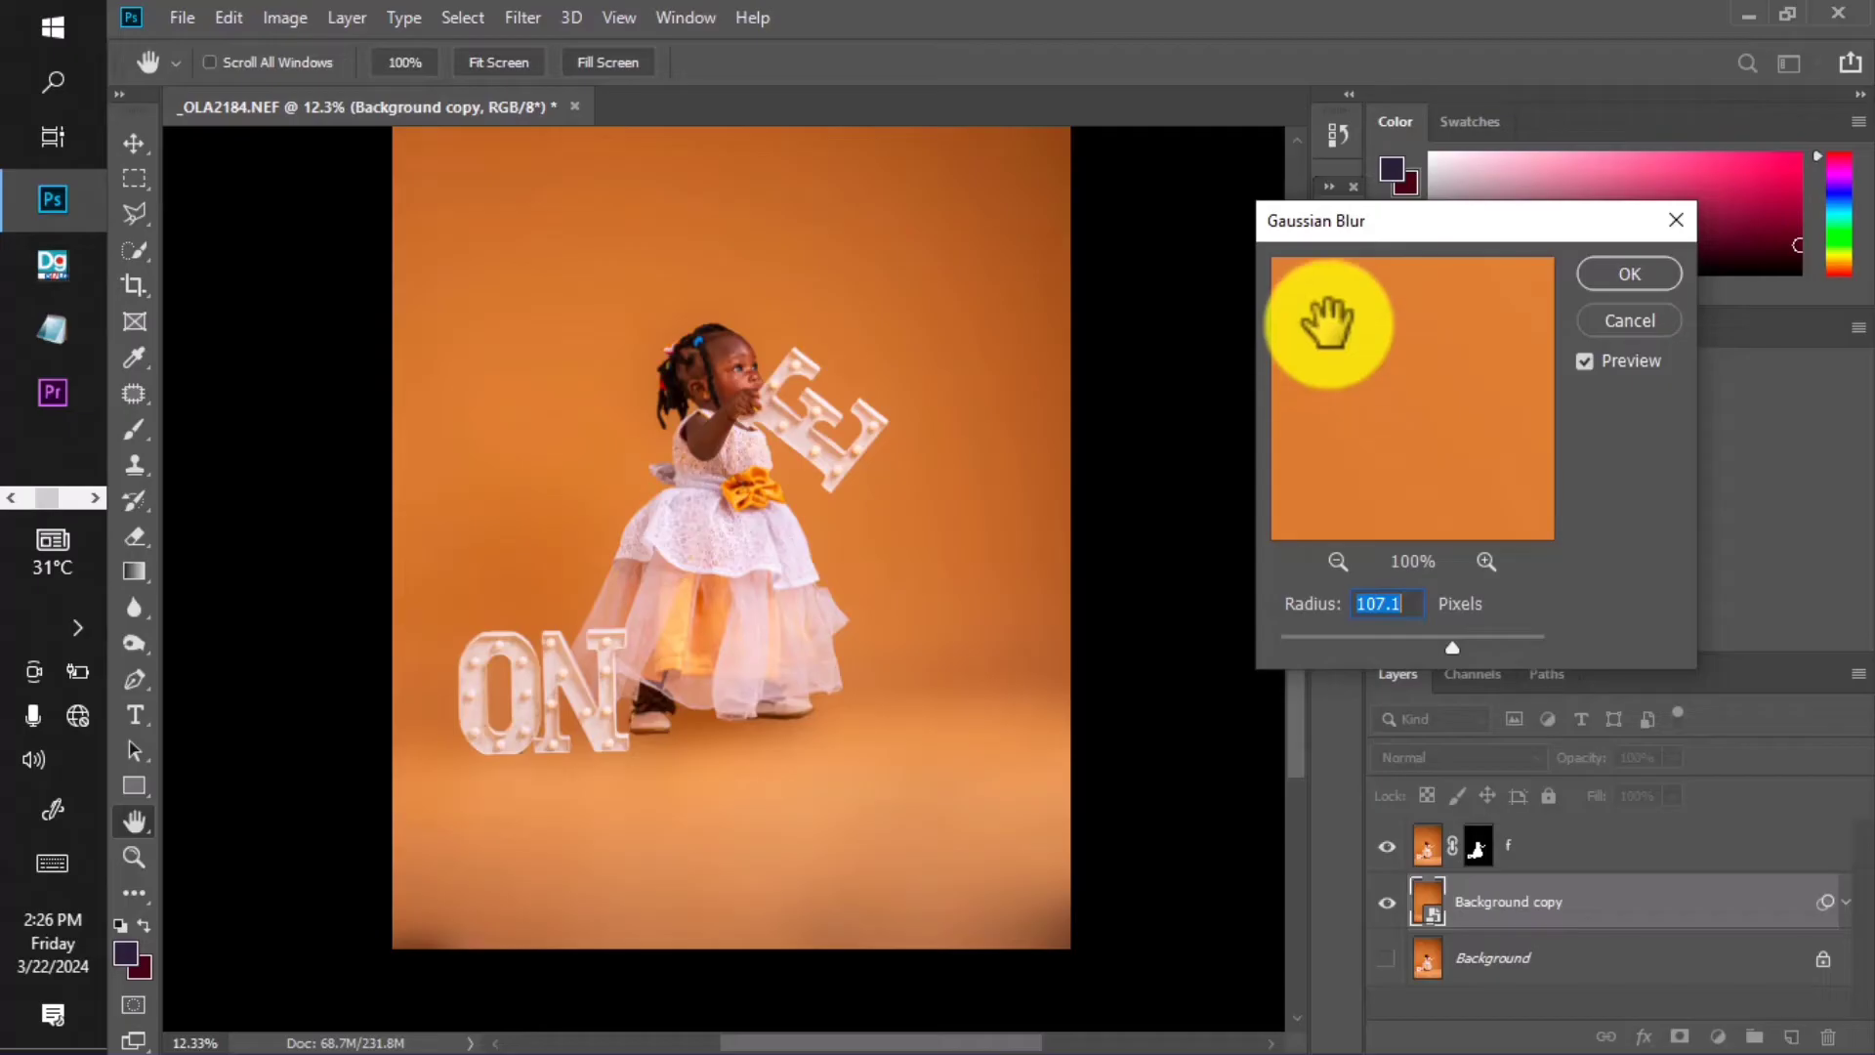
{"action": "left_click", "coordinate": [1613, 321]}
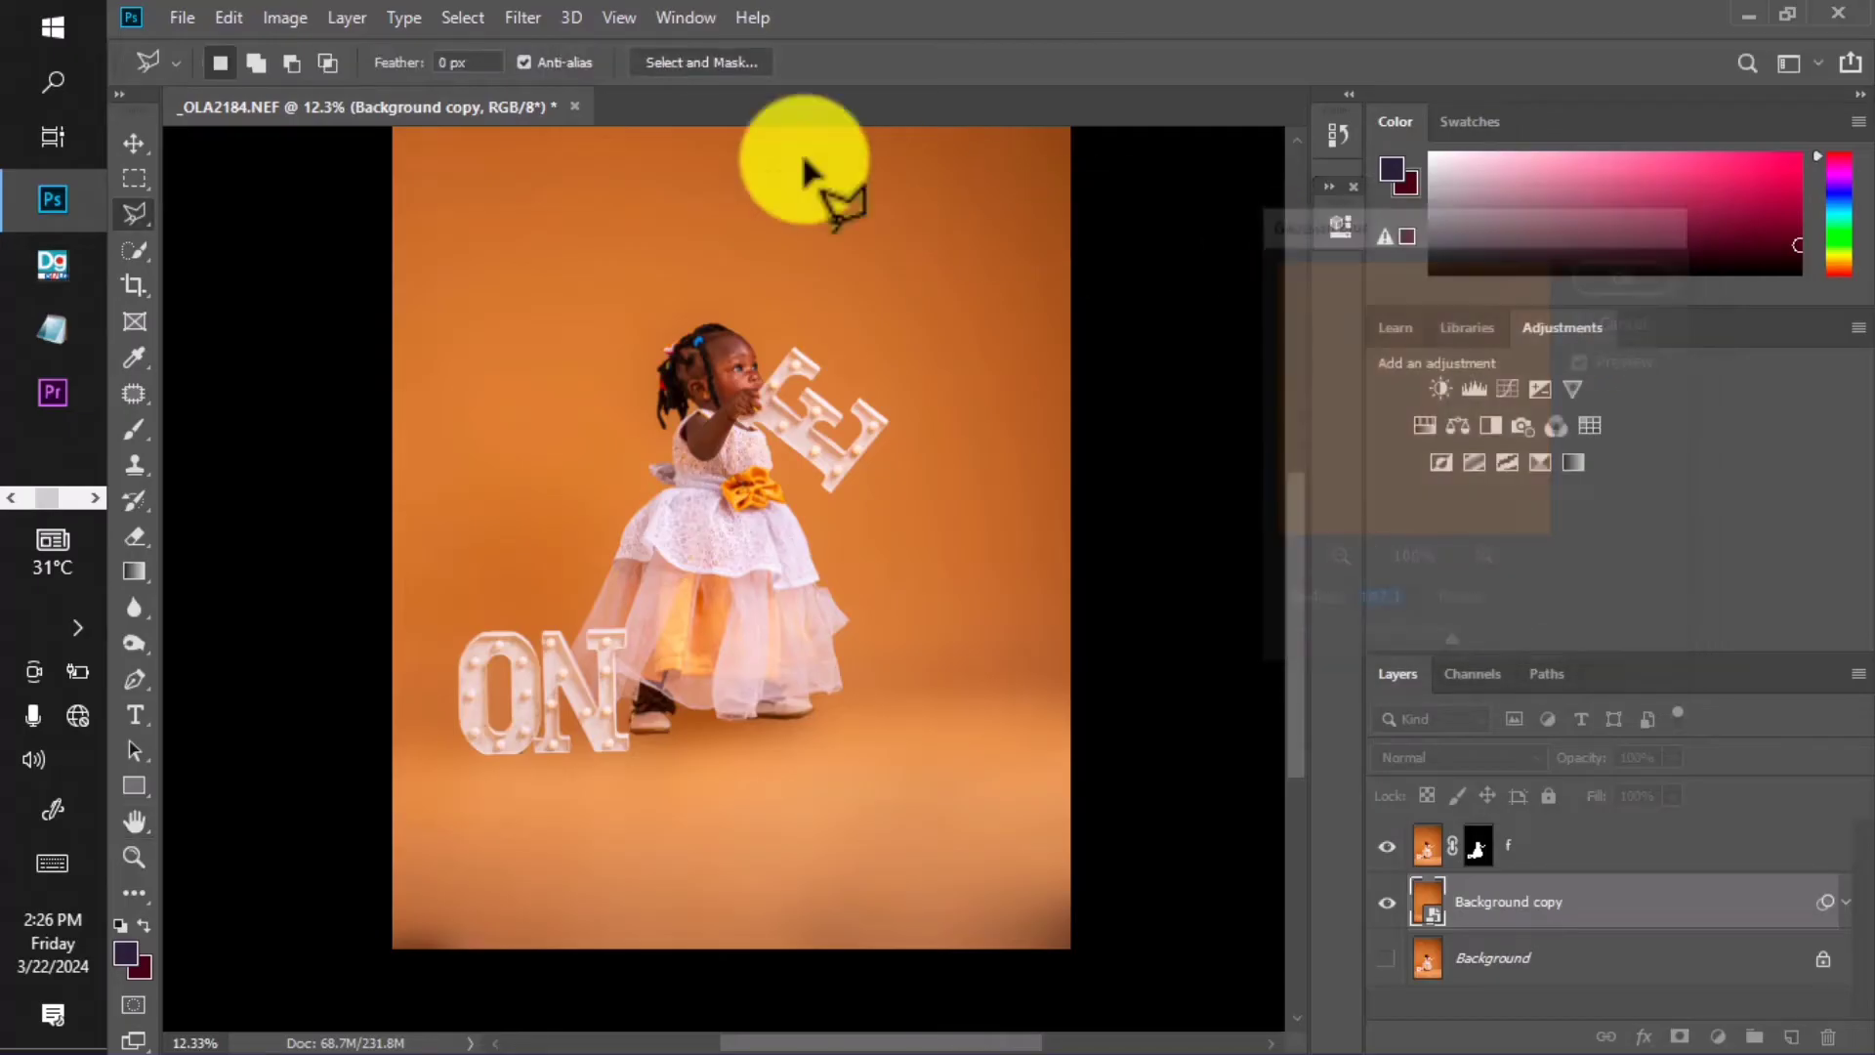
{"action": "left_click", "coordinate": [517, 22]}
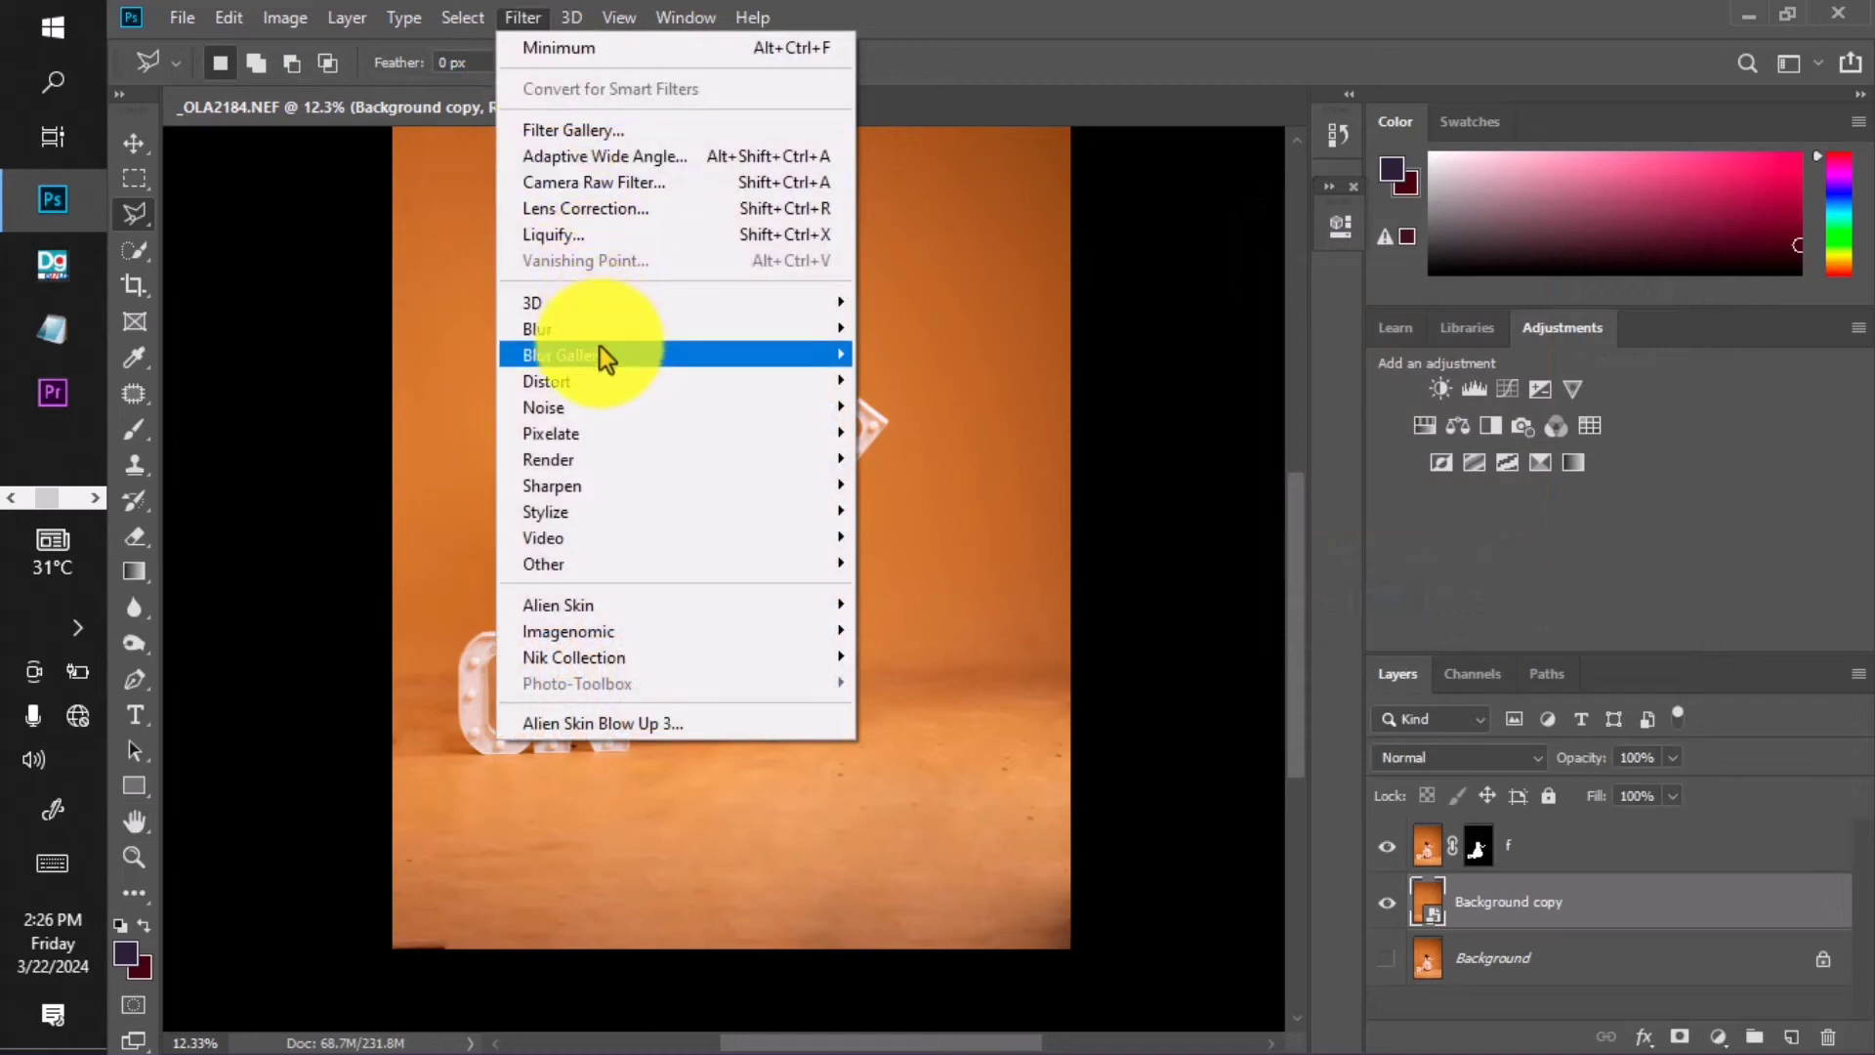
Start a Tilt-Shift blur and move its sharp focus band down to the photo's bottom.
{"action": "mouse_move", "coordinate": [600, 352]}
{"action": "left_click", "coordinate": [908, 404]}
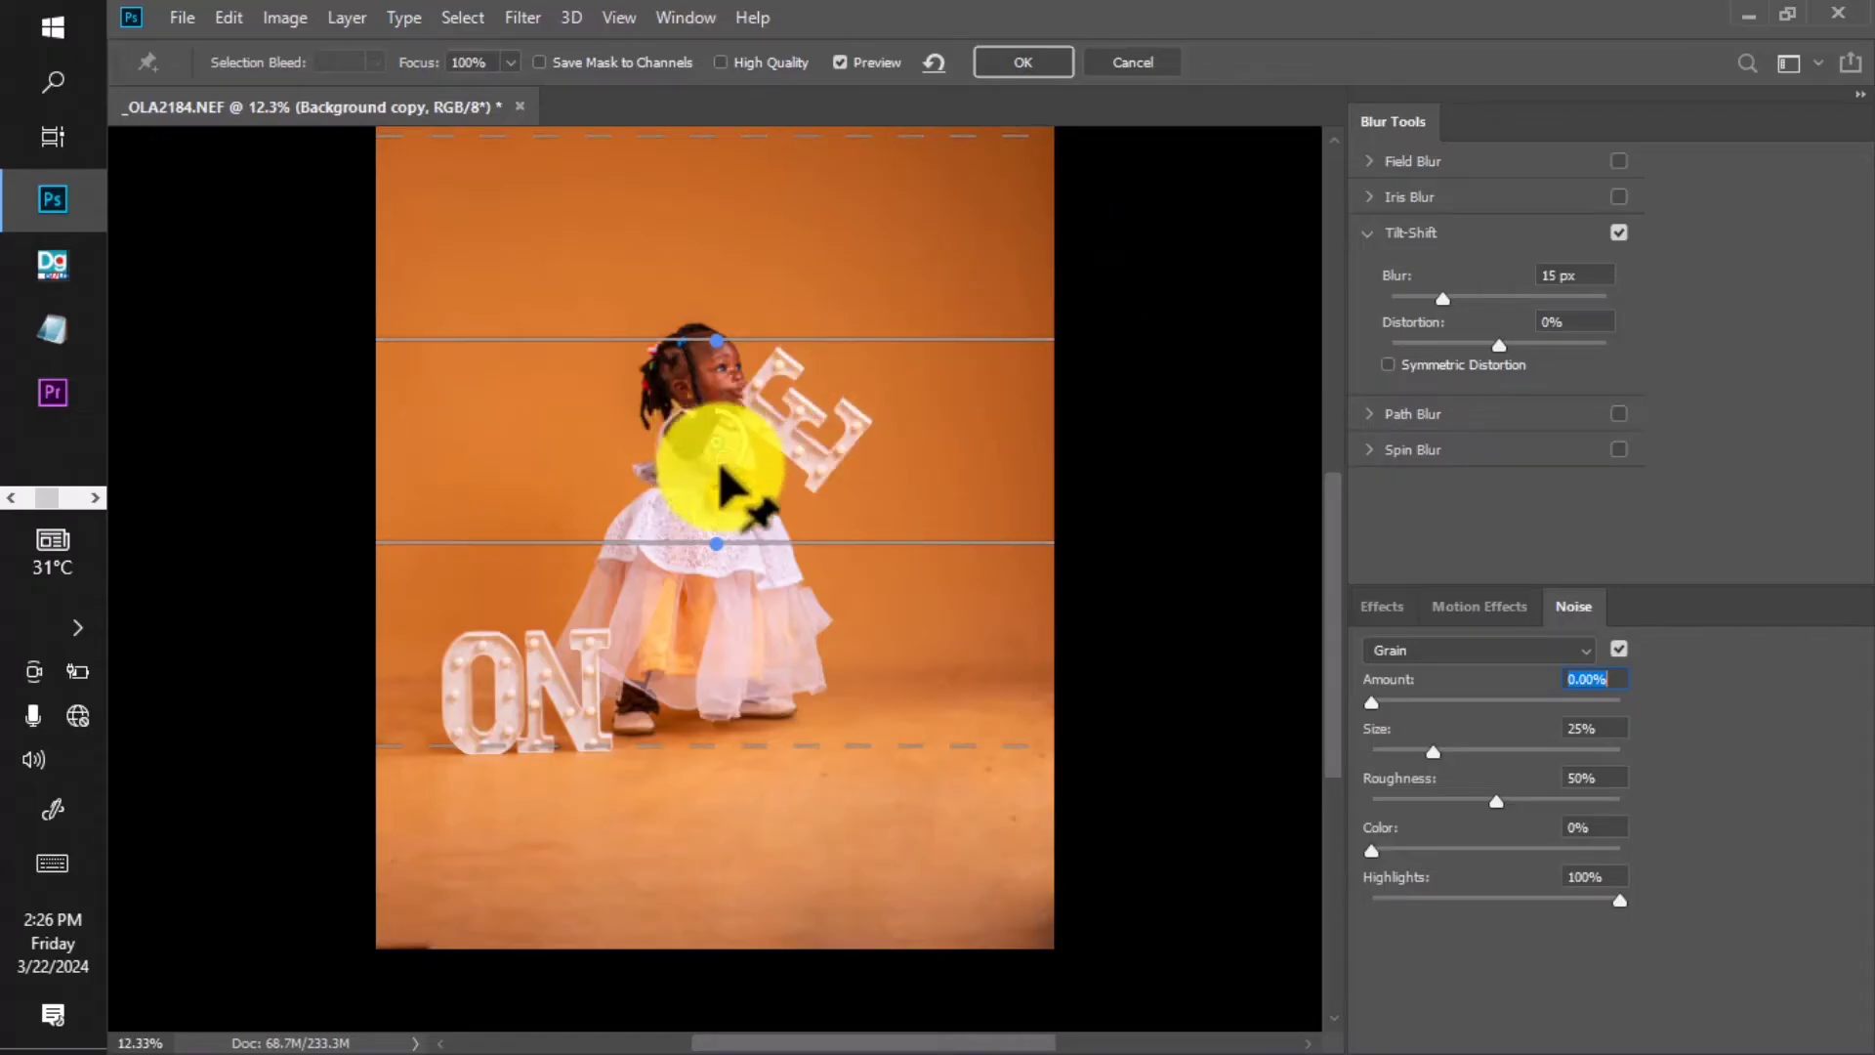
{"action": "left_click_drag", "start_coordinate": [723, 484], "coordinate": [720, 1037]}
{"action": "key", "text": "ctrl+minus"}
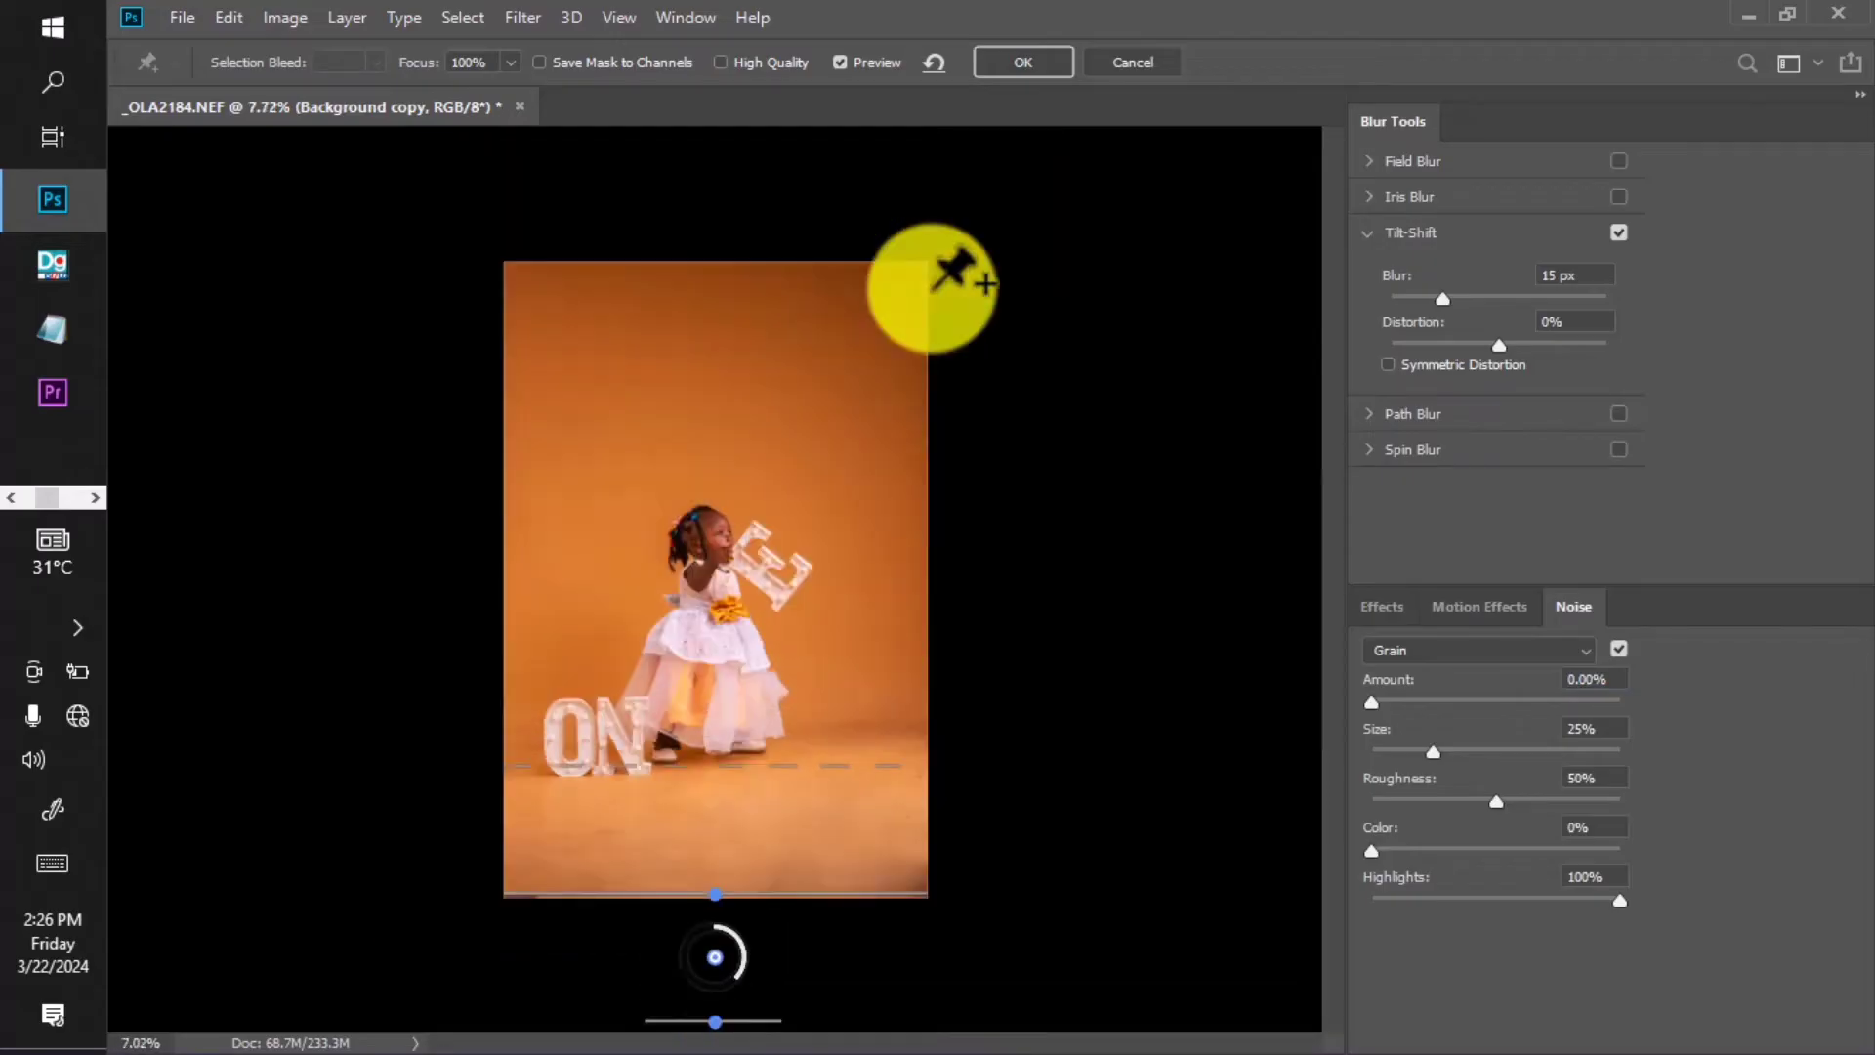
{"action": "key", "text": "ctrl+minus"}
{"action": "left_click_drag", "start_coordinate": [721, 892], "coordinate": [713, 976]}
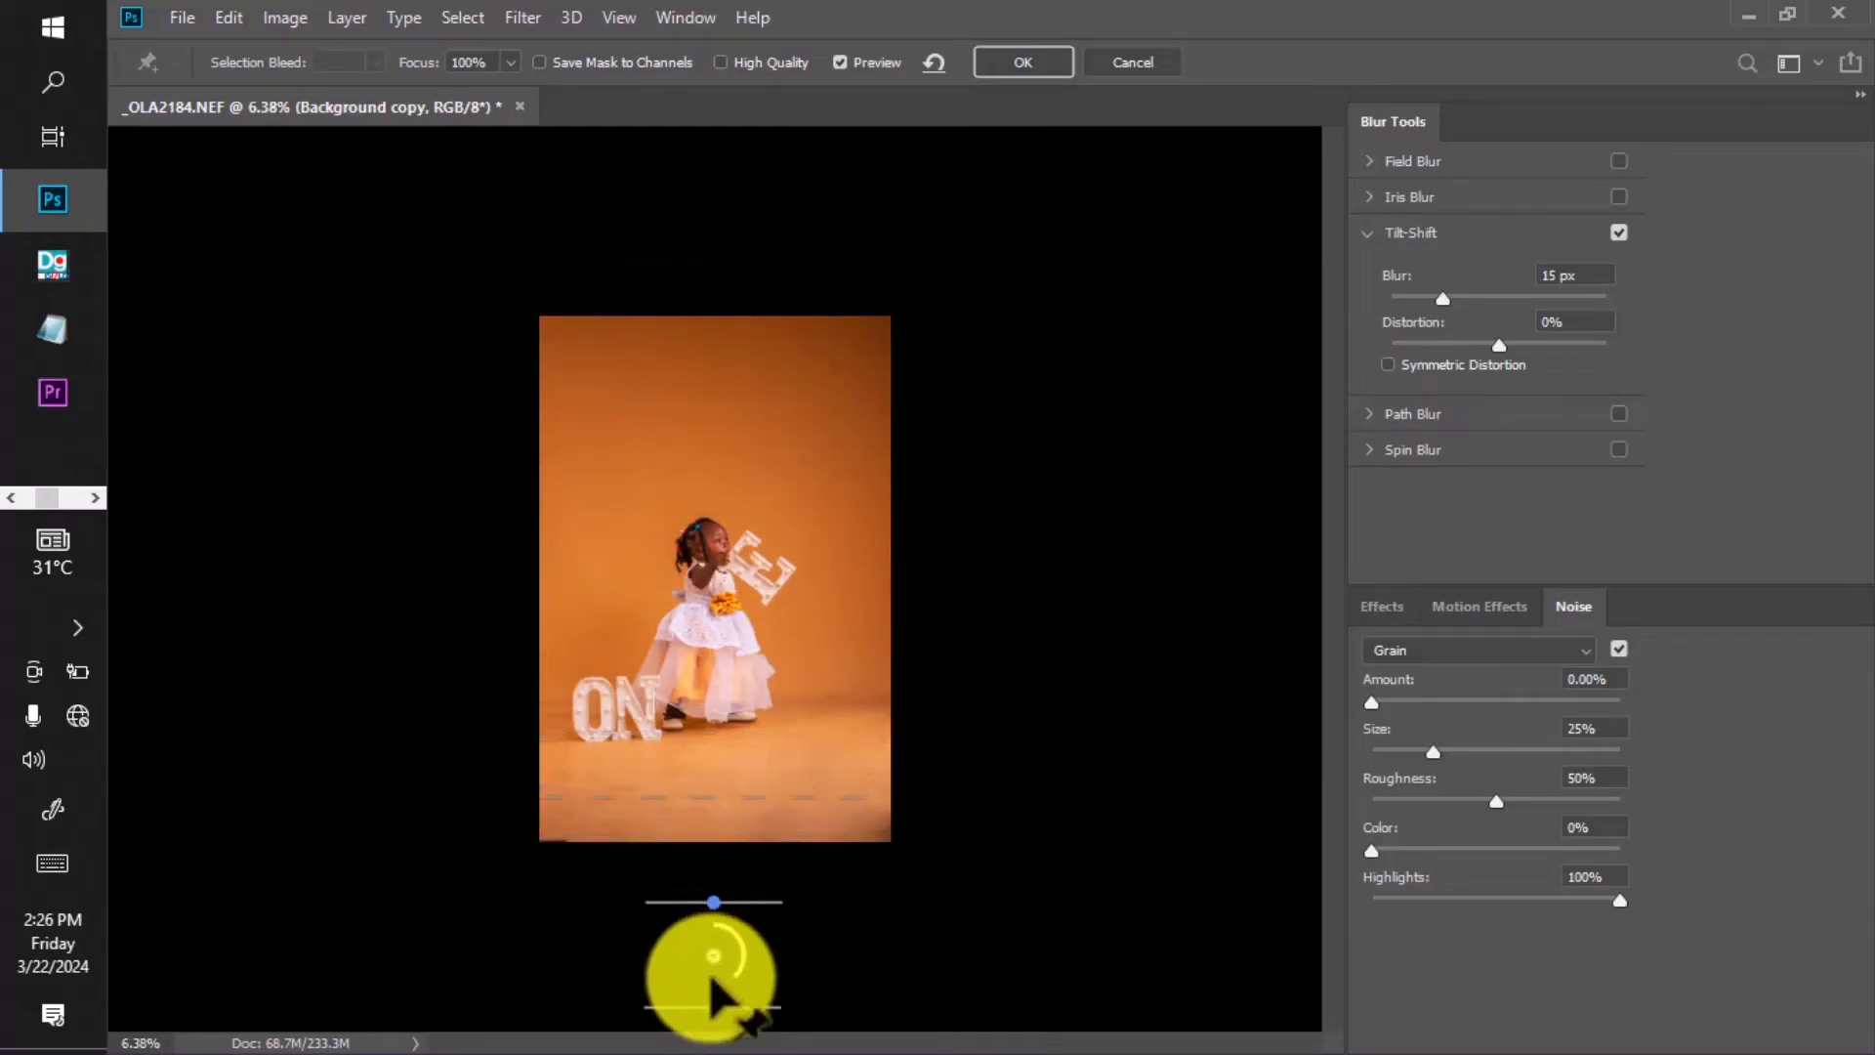
{"action": "key", "text": "ctrl+plus"}
{"action": "key", "text": "ctrl+plus"}
{"action": "key", "text": "ctrl+minus"}
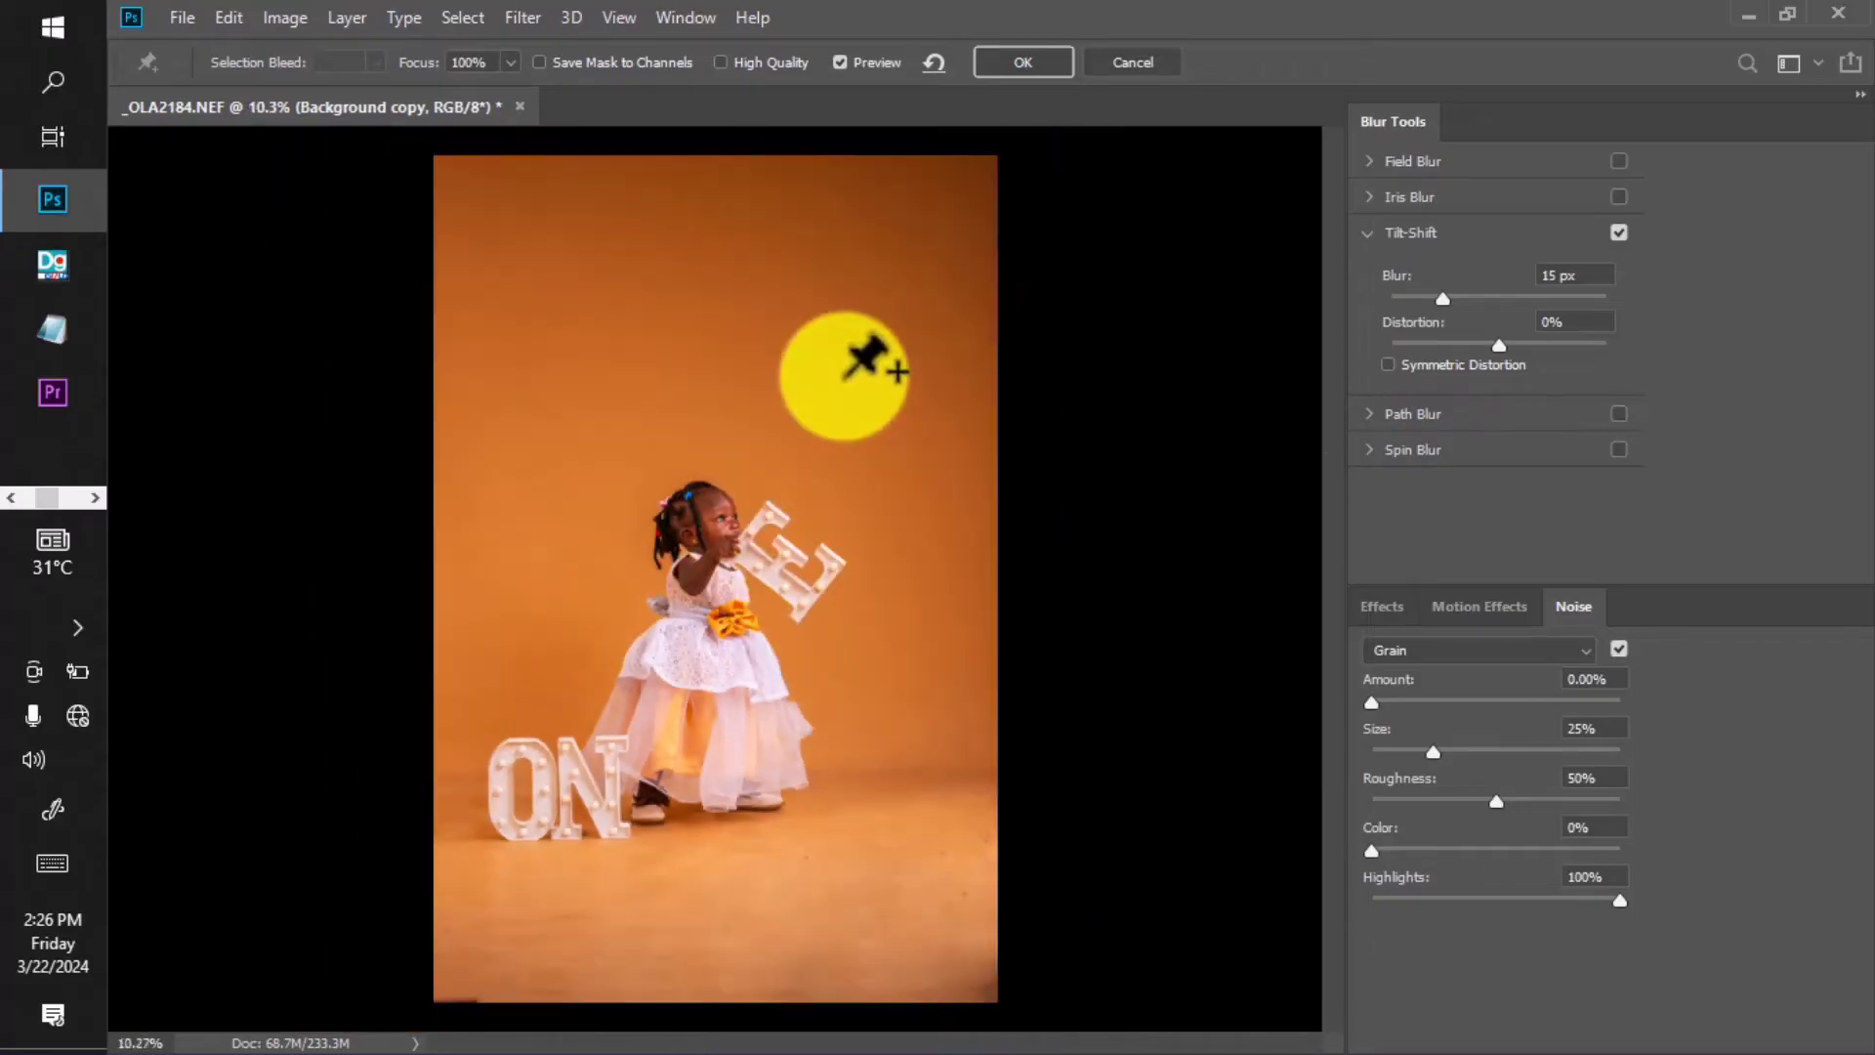
{"action": "scroll", "coordinate": [866, 362], "scroll_direction": "up", "scroll_amount": 5}
{"action": "left_click_drag", "start_coordinate": [829, 556], "coordinate": [900, 287]}
{"action": "scroll", "coordinate": [900, 287], "scroll_direction": "down", "scroll_amount": 2}
{"action": "left_click_drag", "start_coordinate": [879, 524], "coordinate": [903, 459]}
{"action": "scroll", "coordinate": [903, 460], "scroll_direction": "down", "scroll_amount": 1}
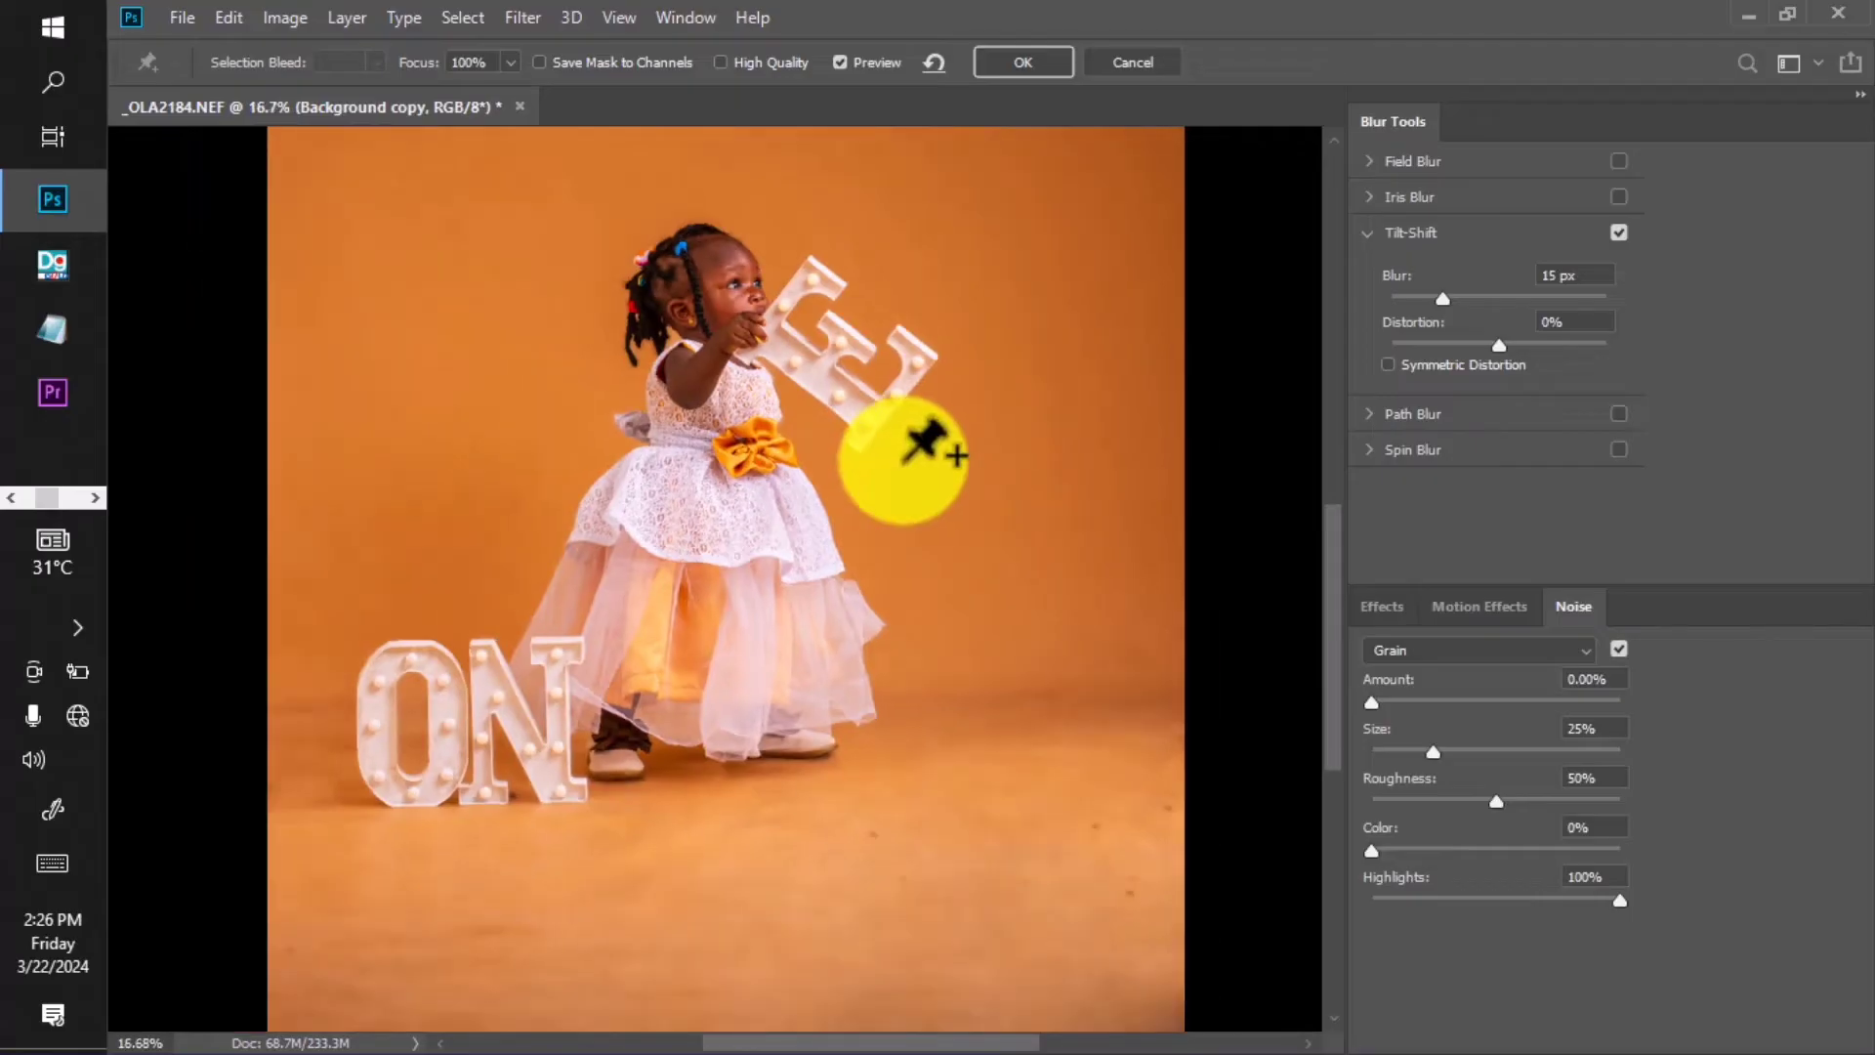
Raise the Tilt-Shift Blur amount to 141 px.
{"action": "left_click_drag", "start_coordinate": [1496, 297], "coordinate": [1493, 301]}
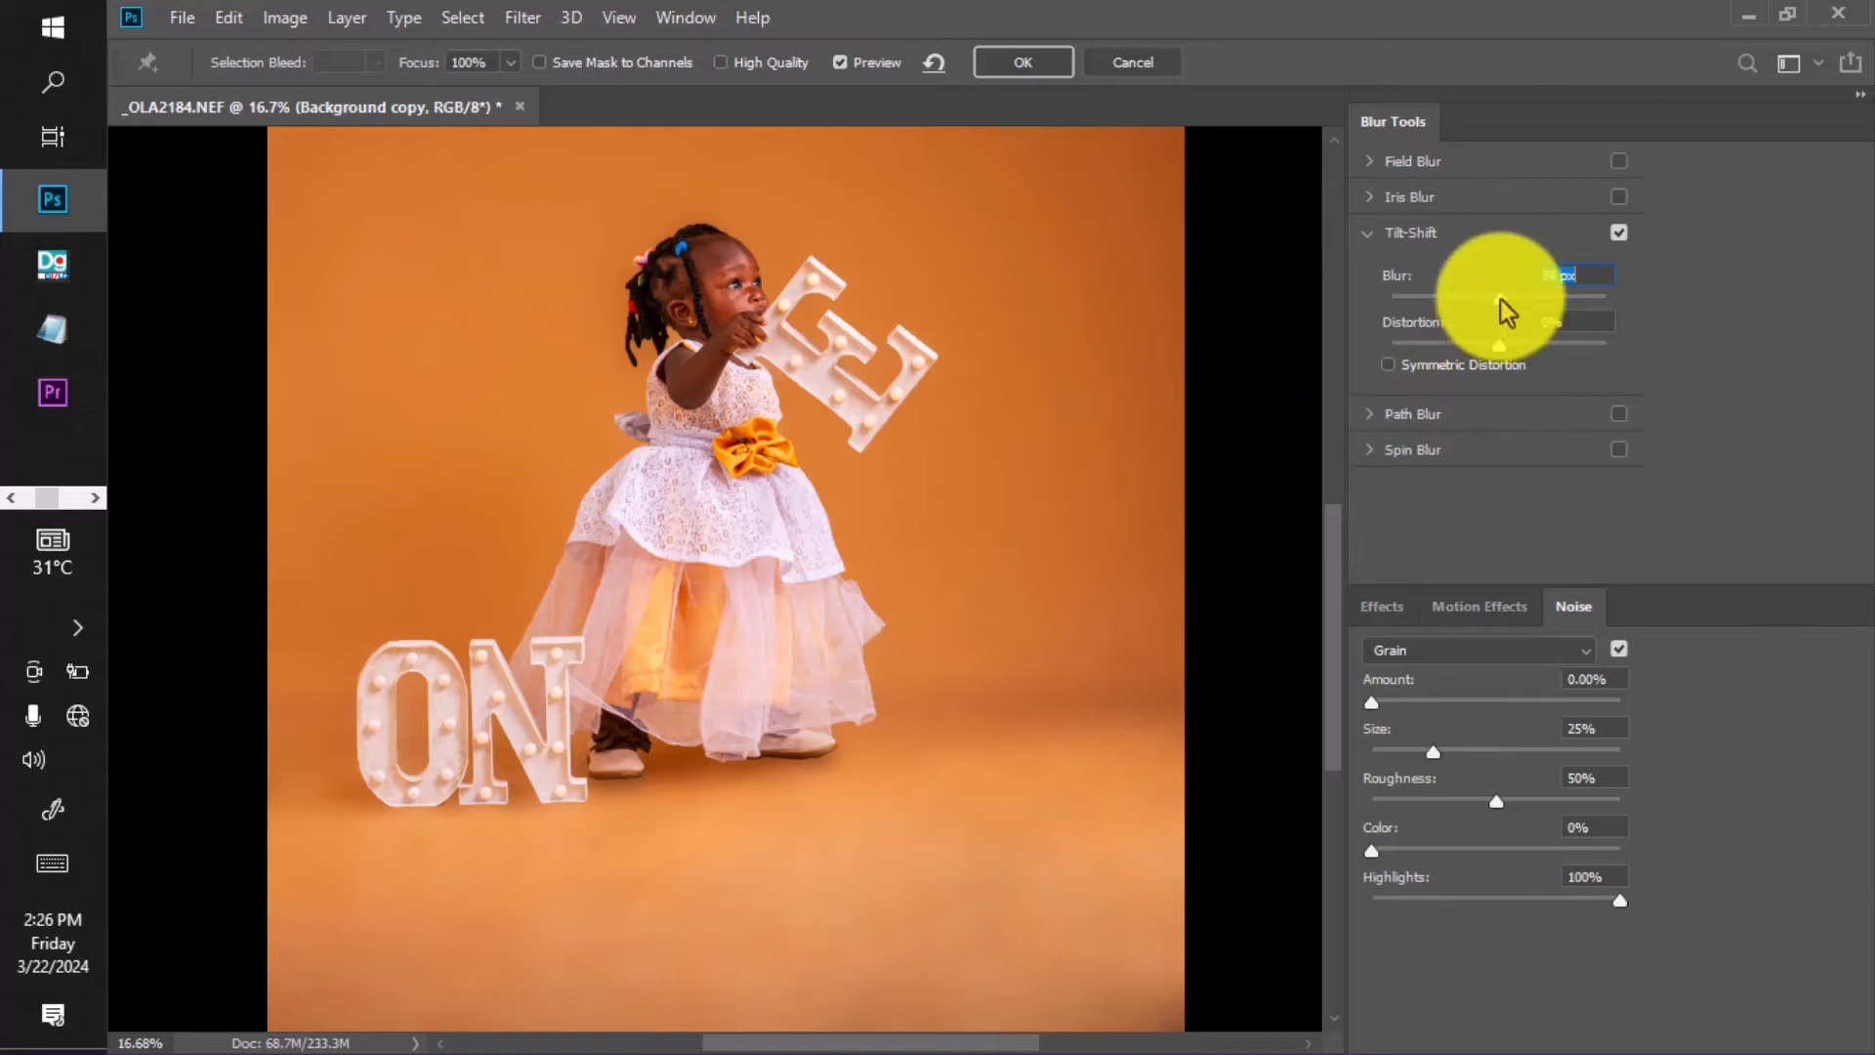
{"action": "left_click_drag", "start_coordinate": [1501, 300], "coordinate": [1503, 299]}
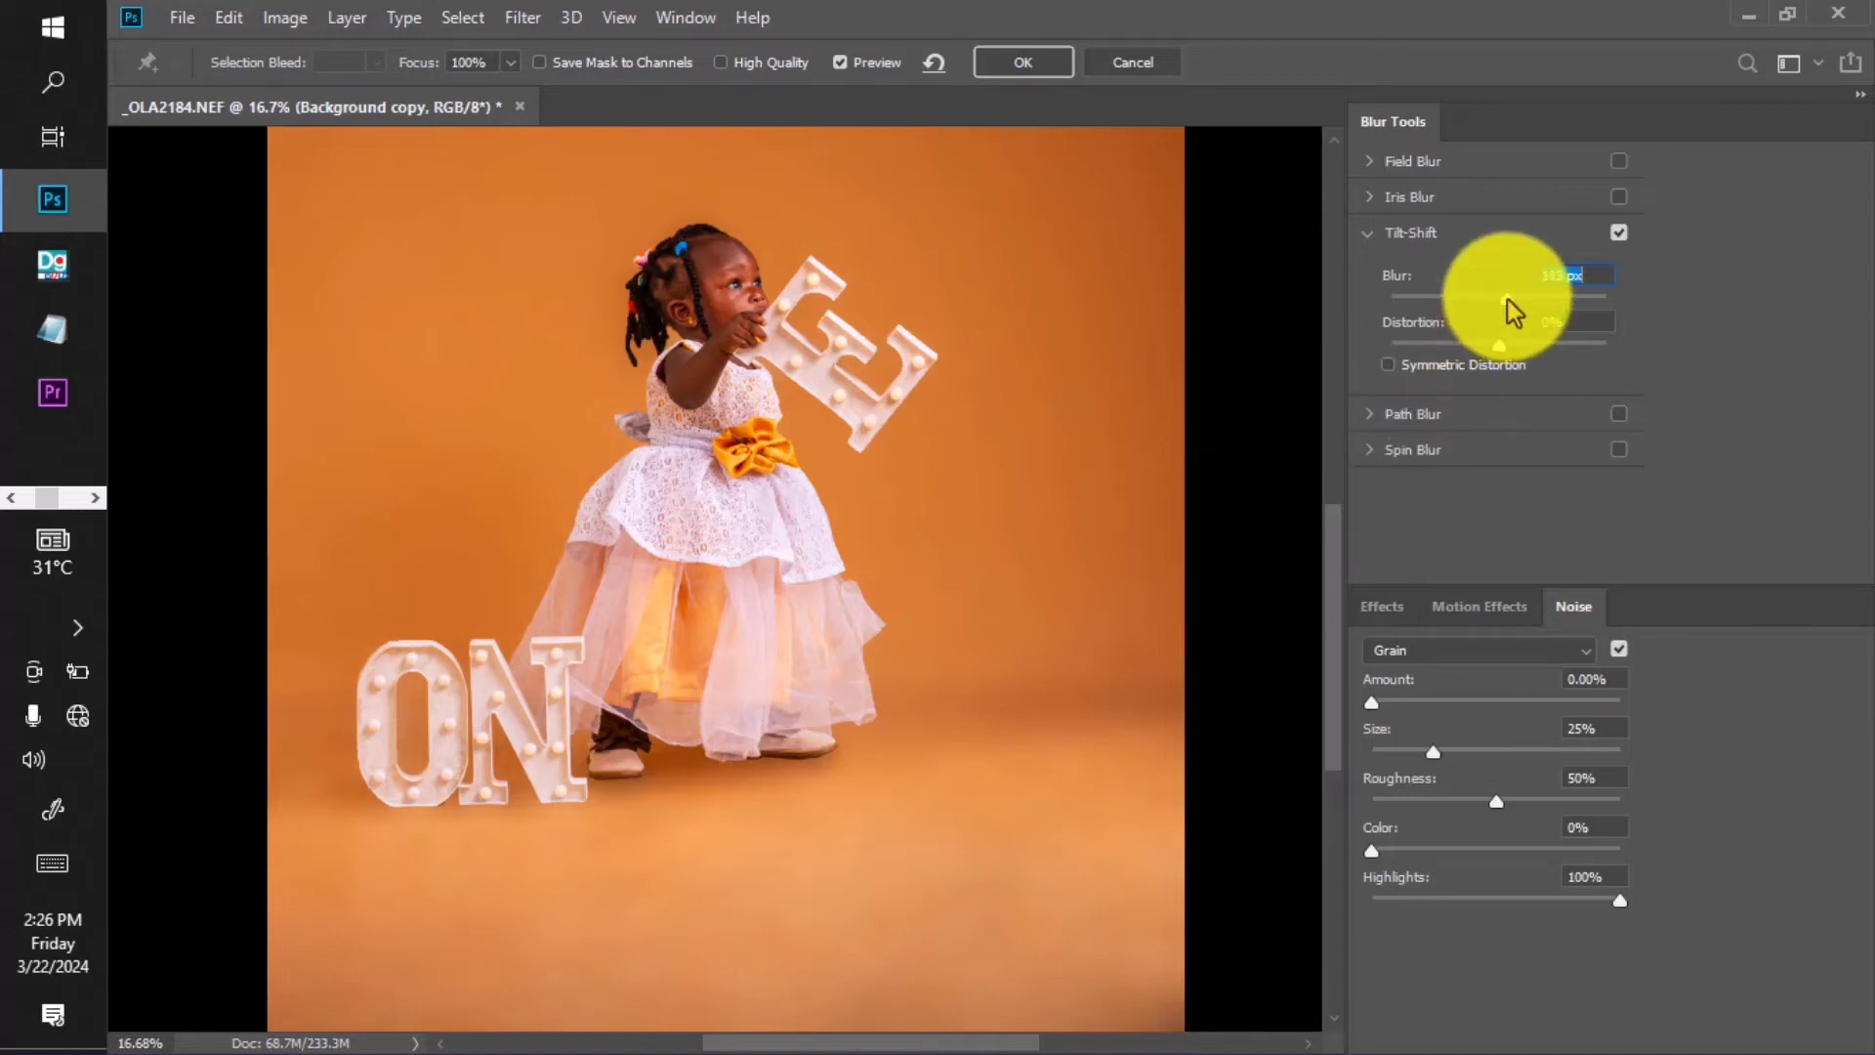
{"action": "left_click_drag", "start_coordinate": [1508, 299], "coordinate": [1512, 298]}
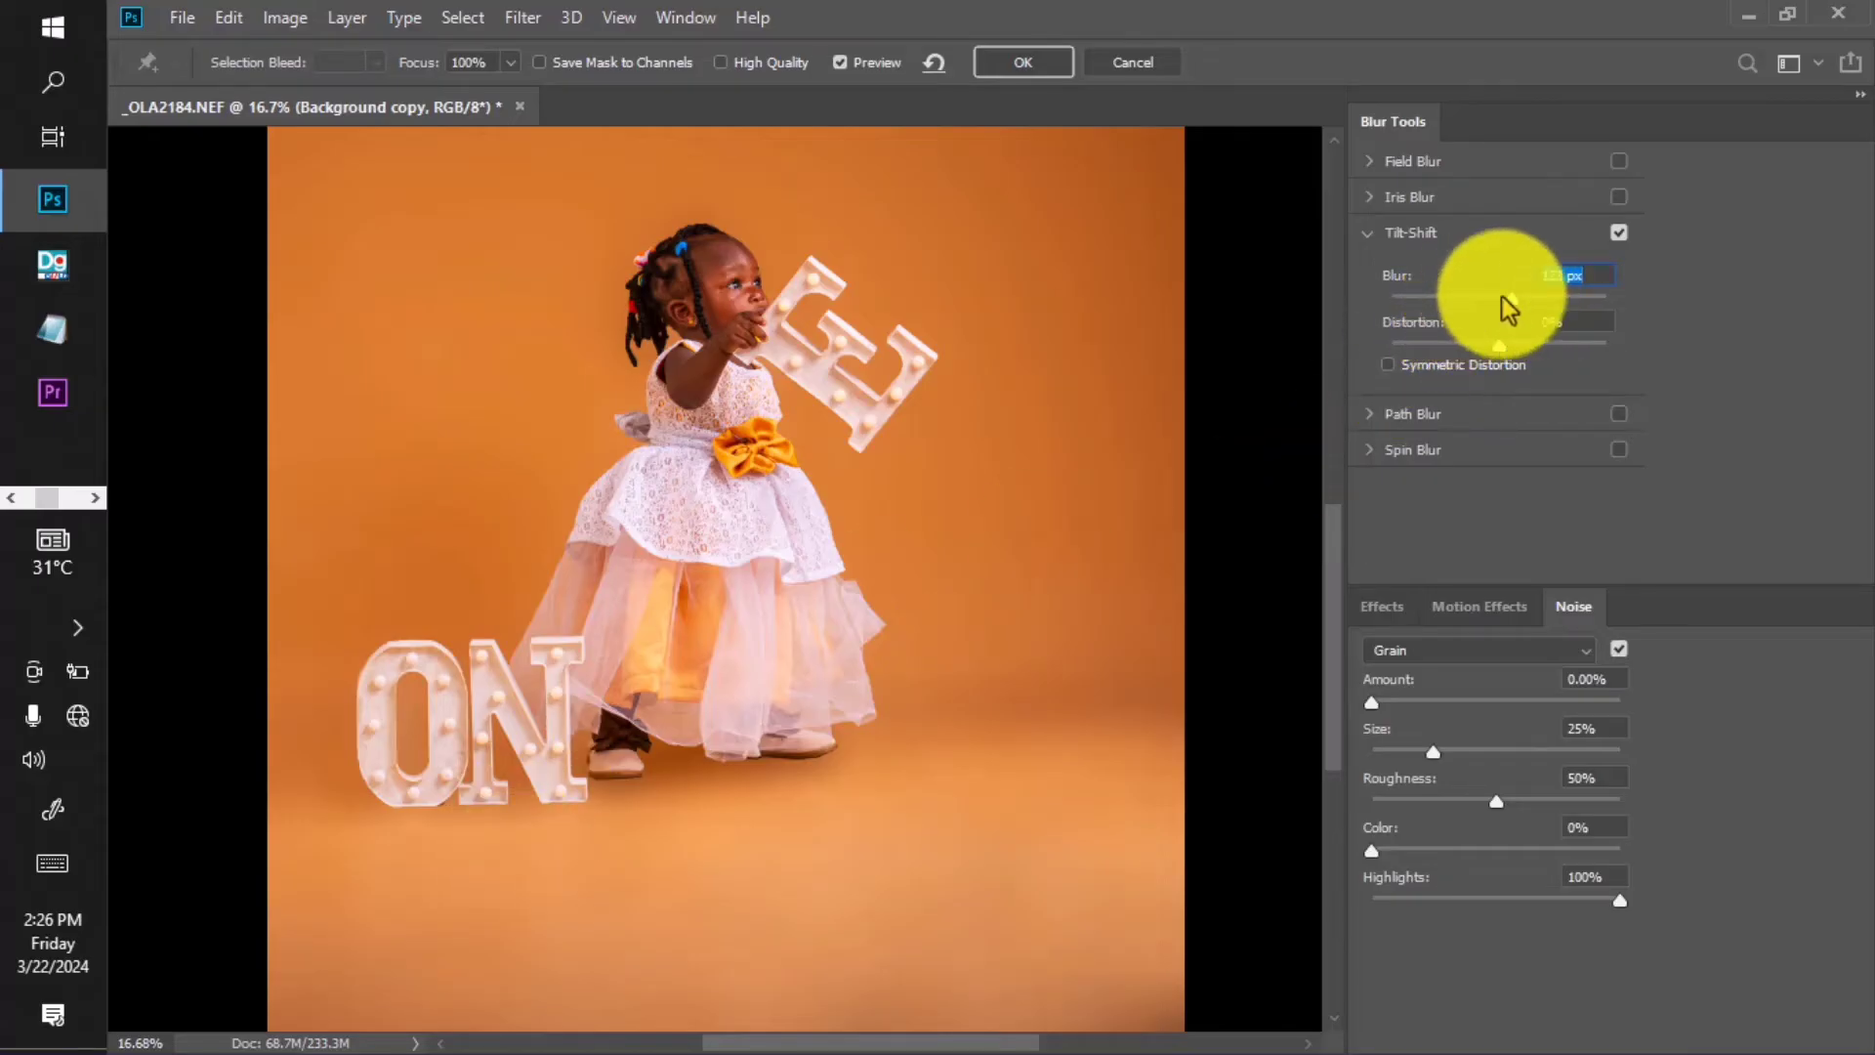
{"action": "left_click_drag", "start_coordinate": [1515, 297], "coordinate": [1520, 297]}
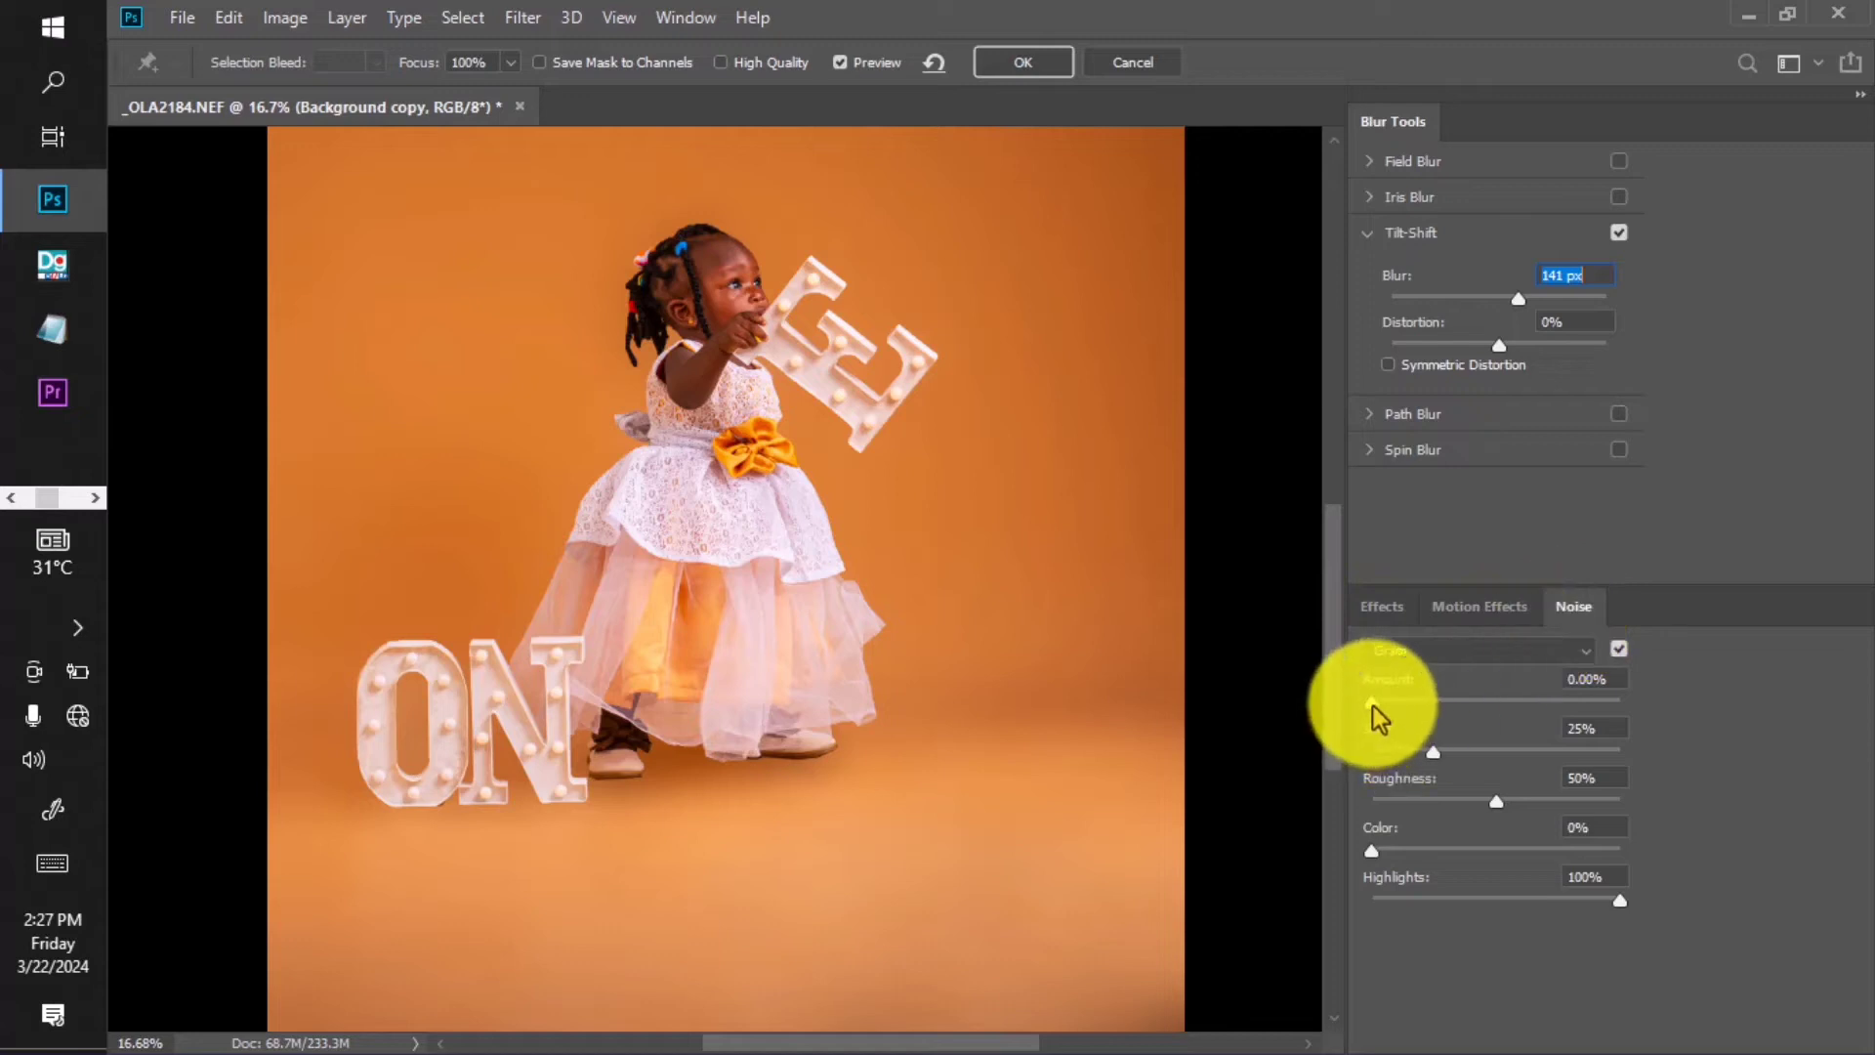
Add light grain with the Noise Amount slider and commit the Tilt-Shift blur.
{"action": "left_click_drag", "start_coordinate": [1373, 706], "coordinate": [1407, 705]}
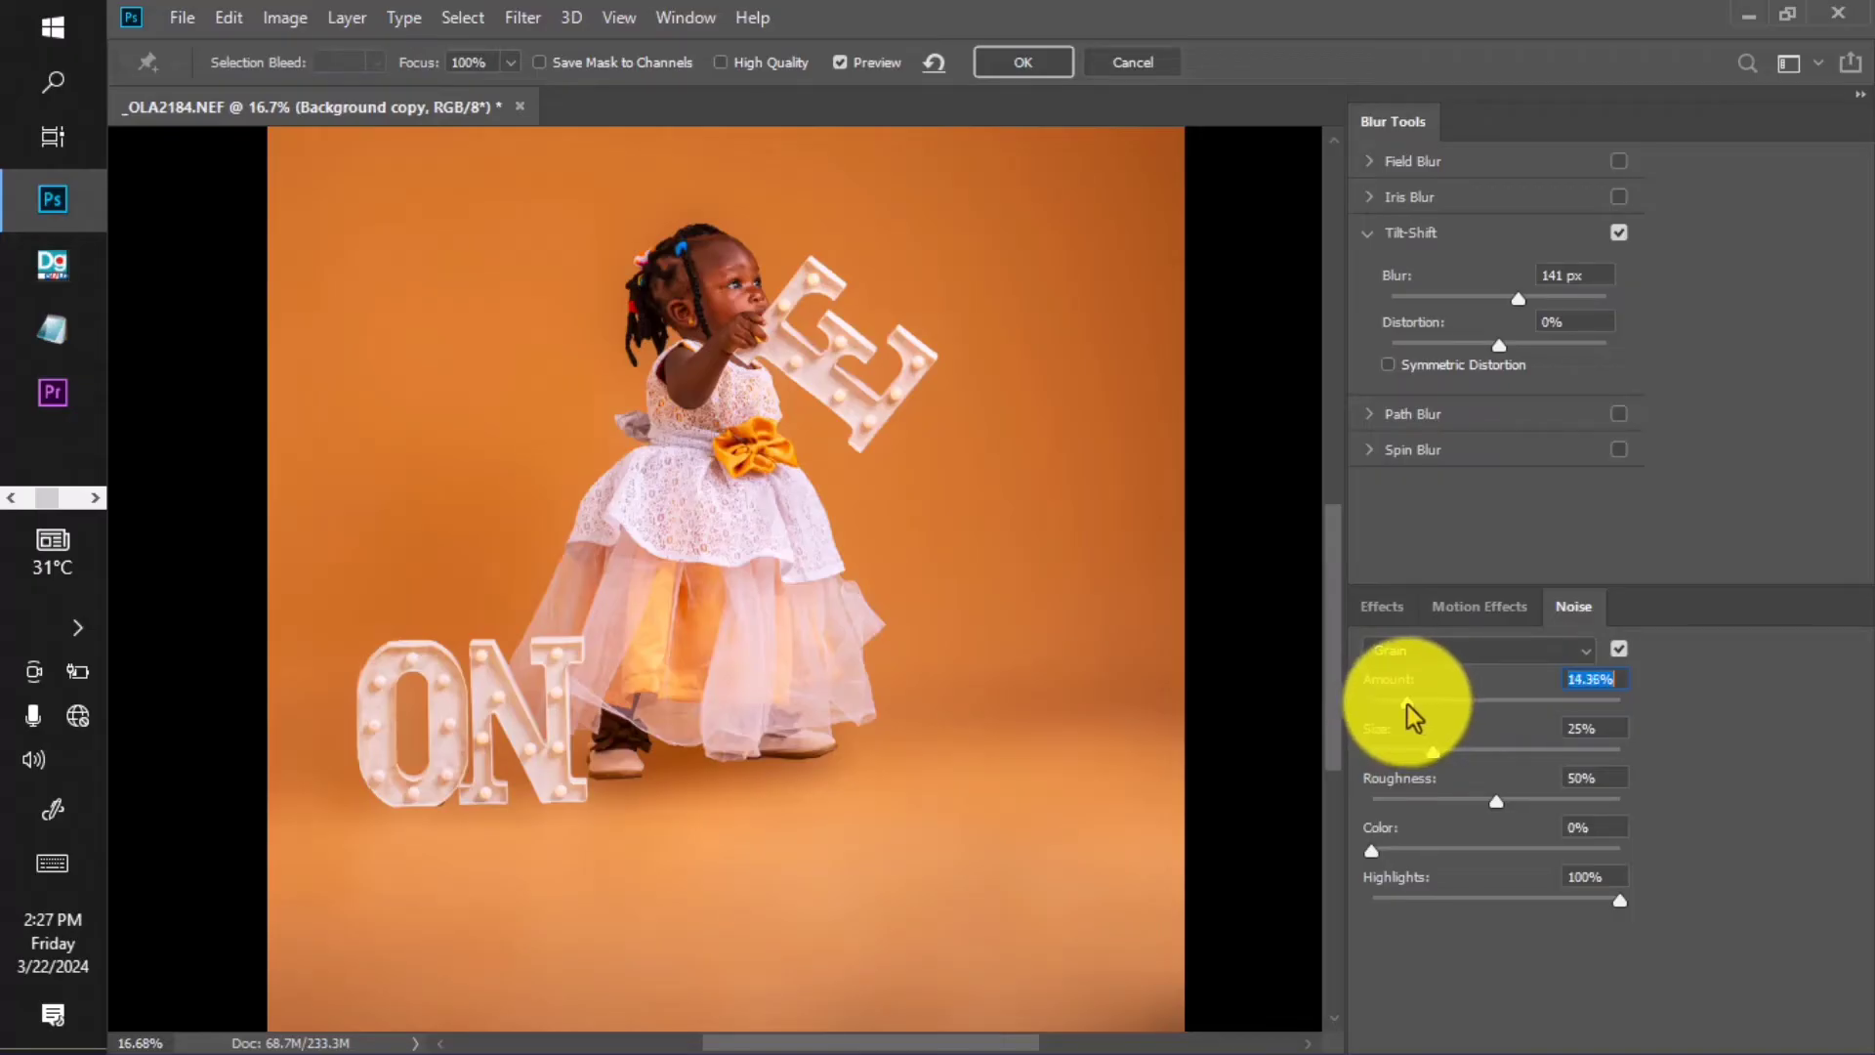
{"action": "left_click", "coordinate": [1016, 67]}
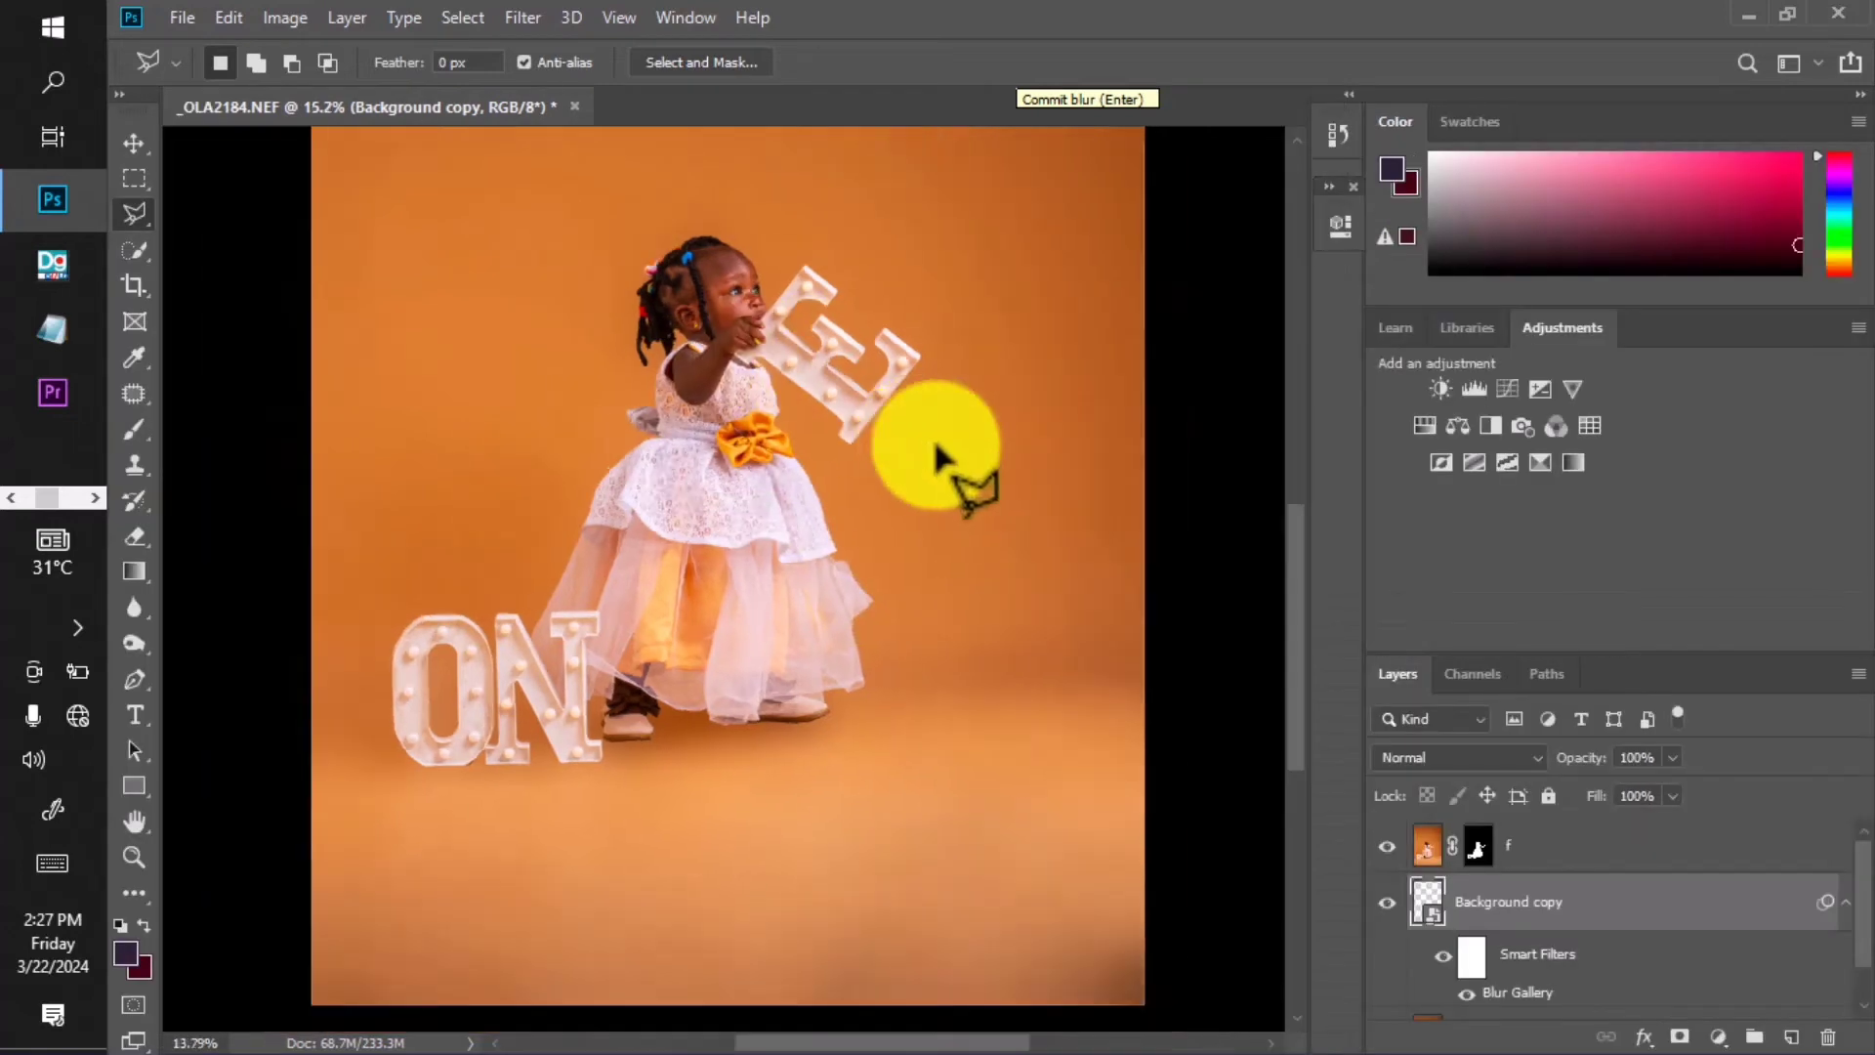
{"action": "scroll", "coordinate": [869, 469], "scroll_direction": "down", "scroll_amount": 2}
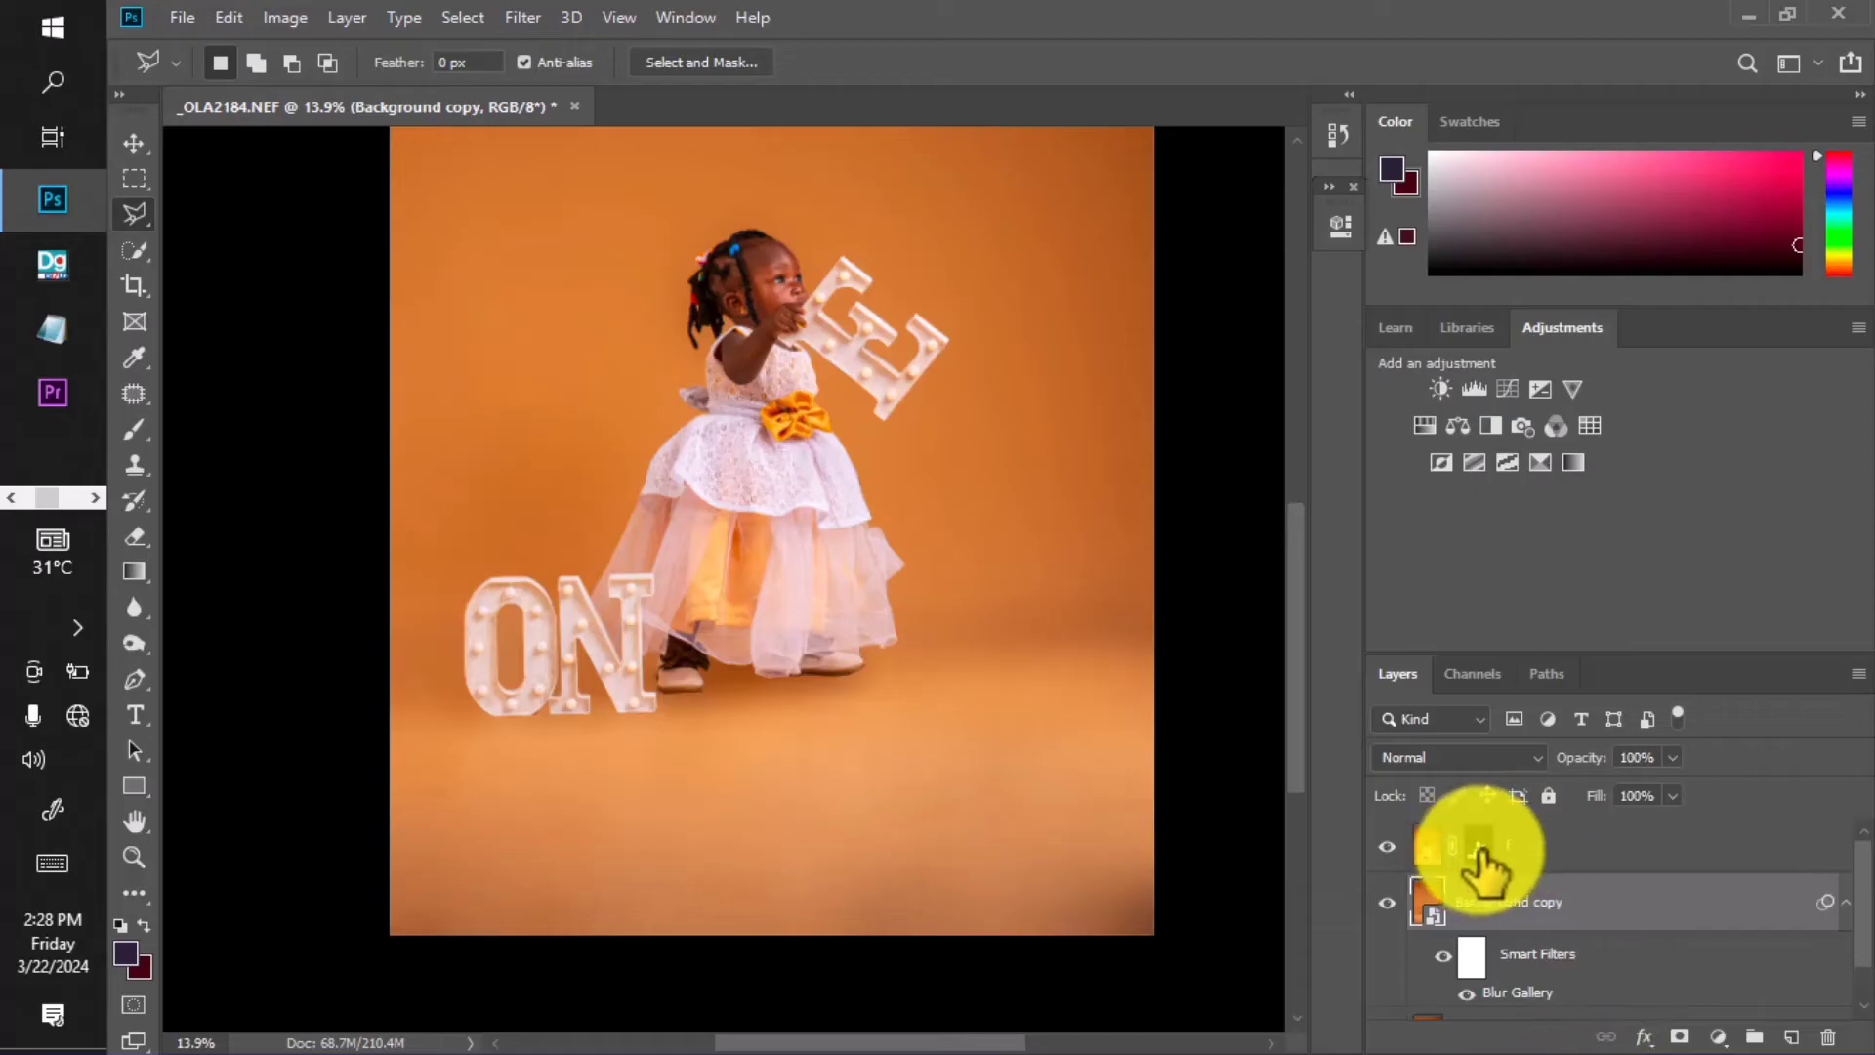
Target layer f's mask with a white brush at 100% opacity.
{"action": "left_click", "coordinate": [1478, 844]}
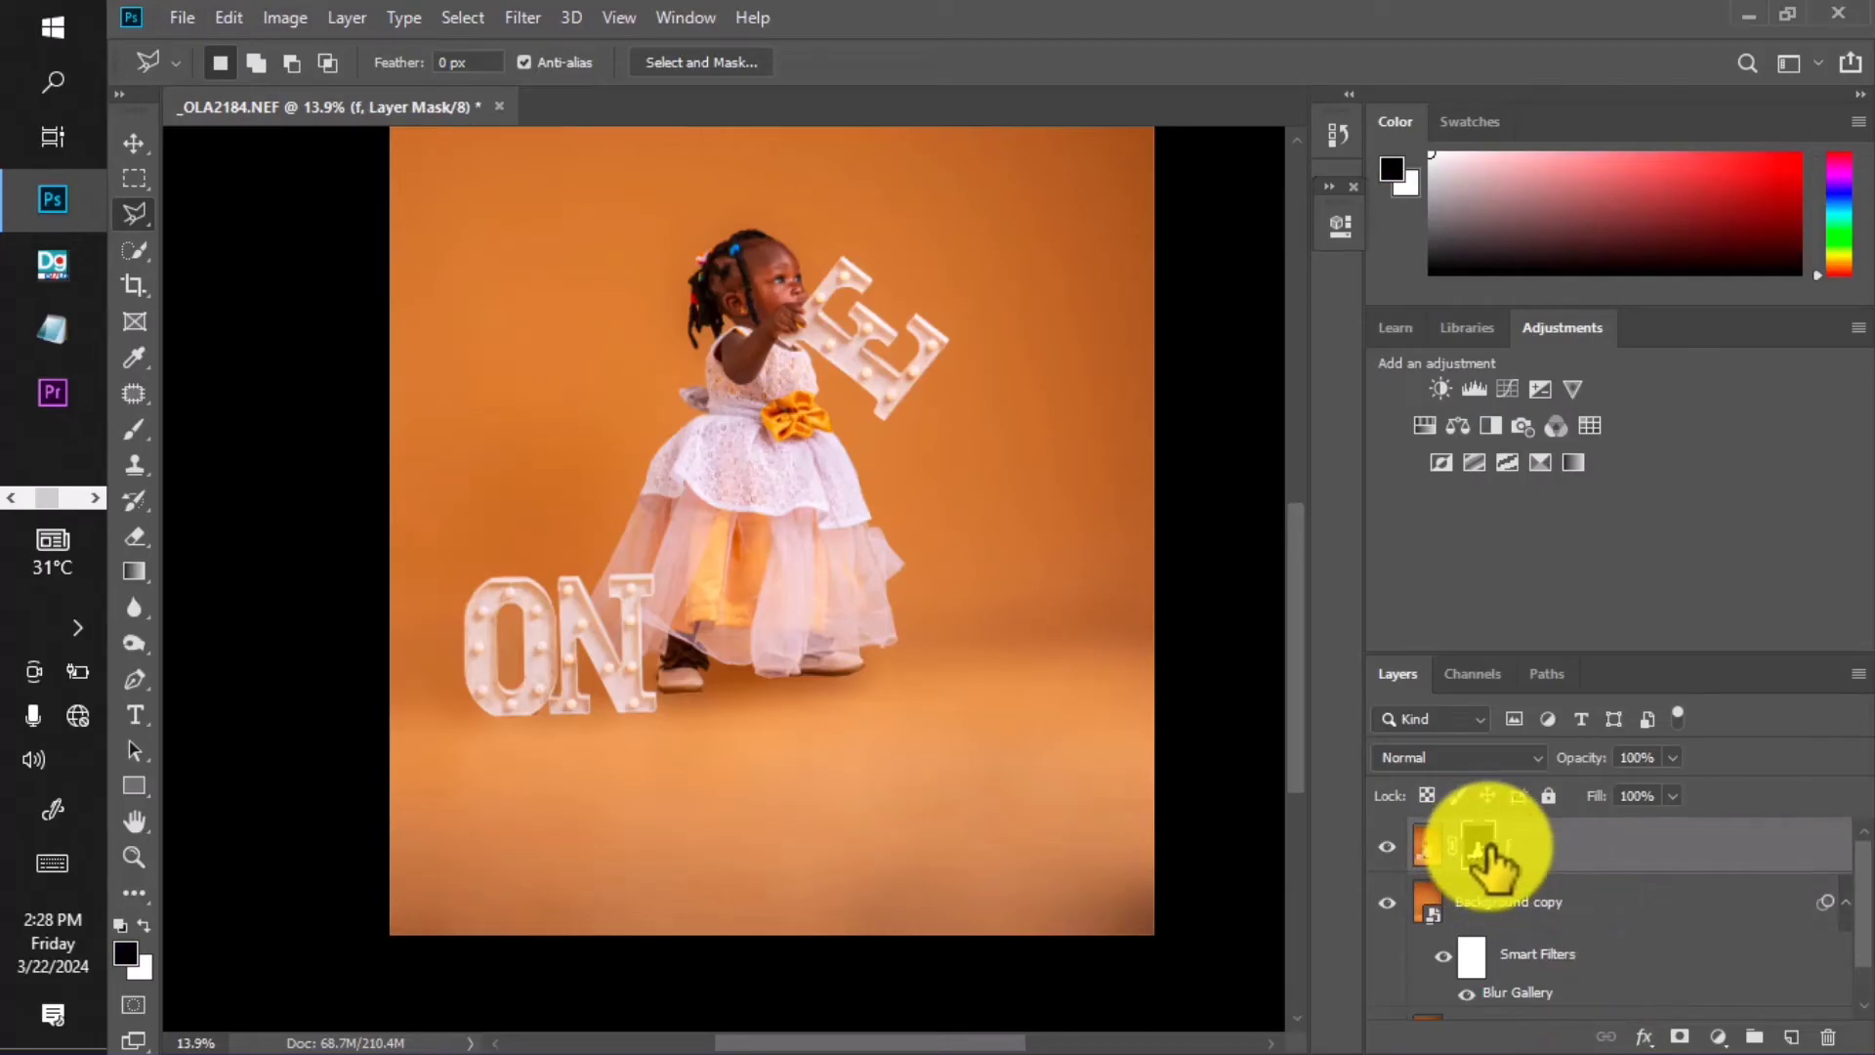
{"action": "key", "text": "b"}
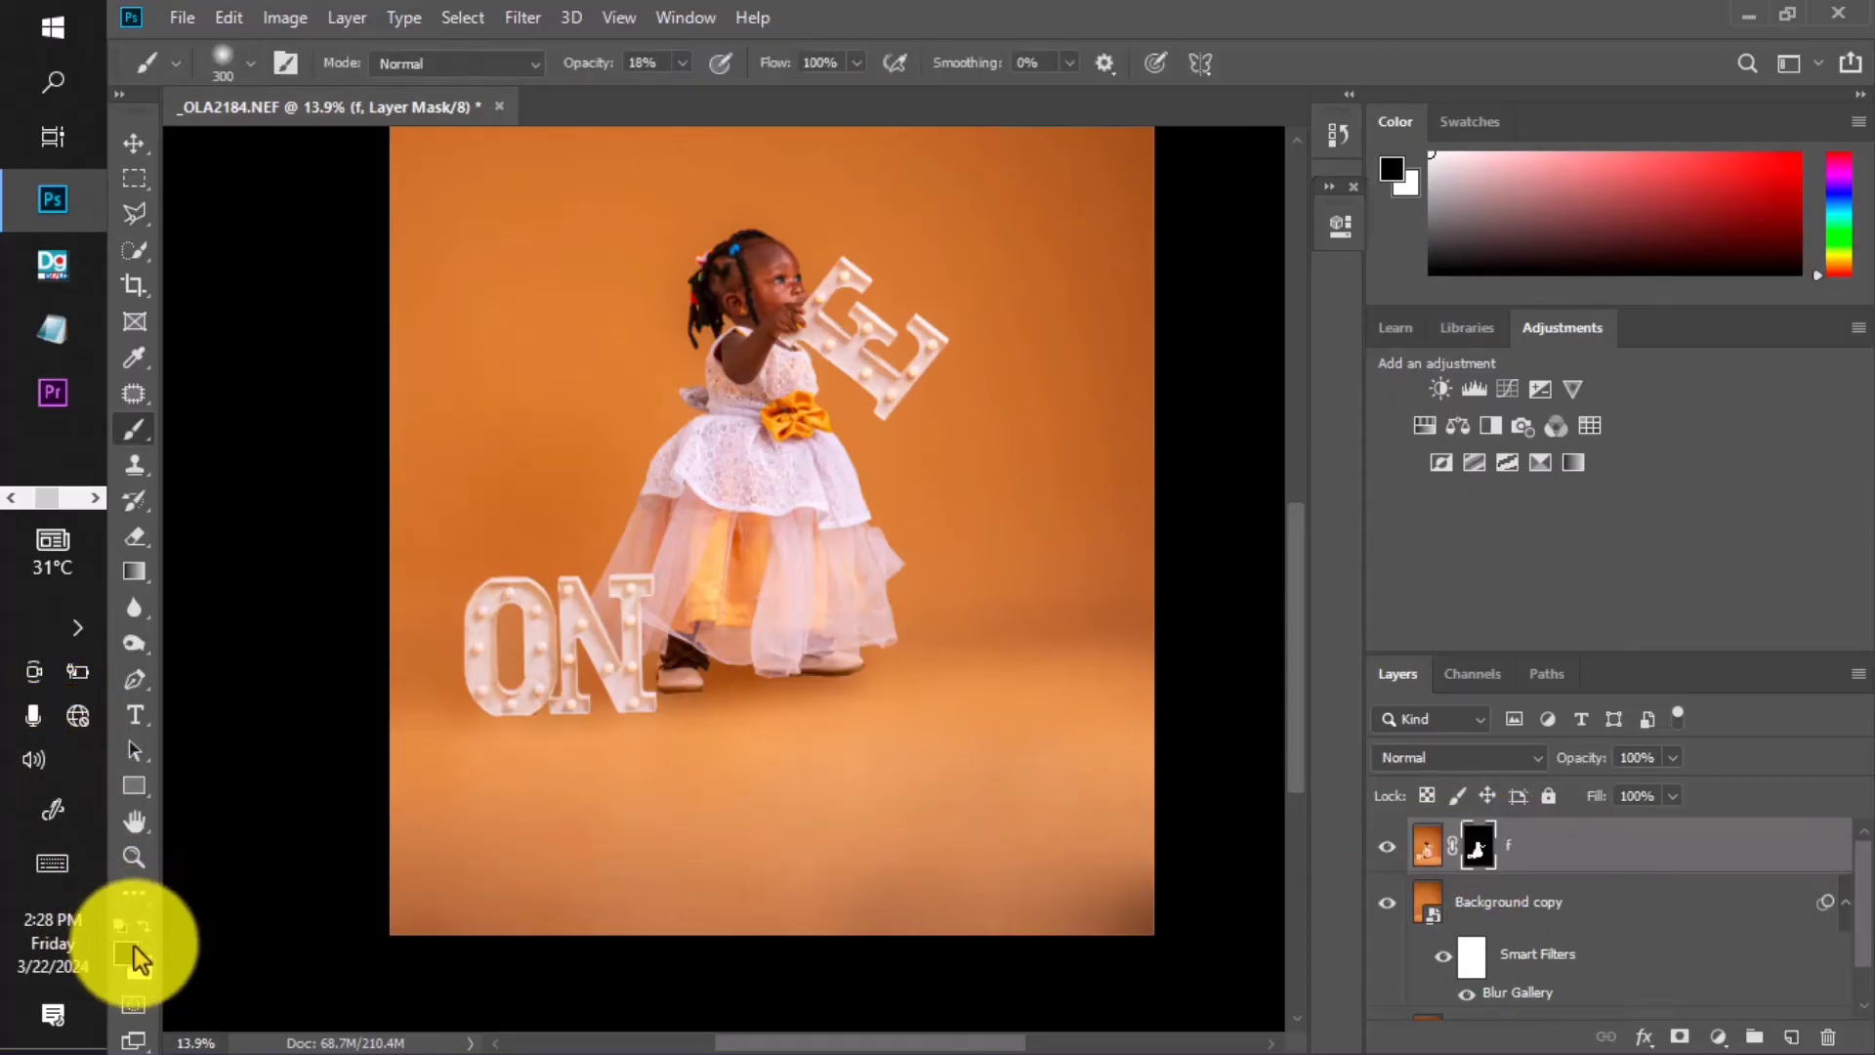
{"action": "key", "text": "x"}
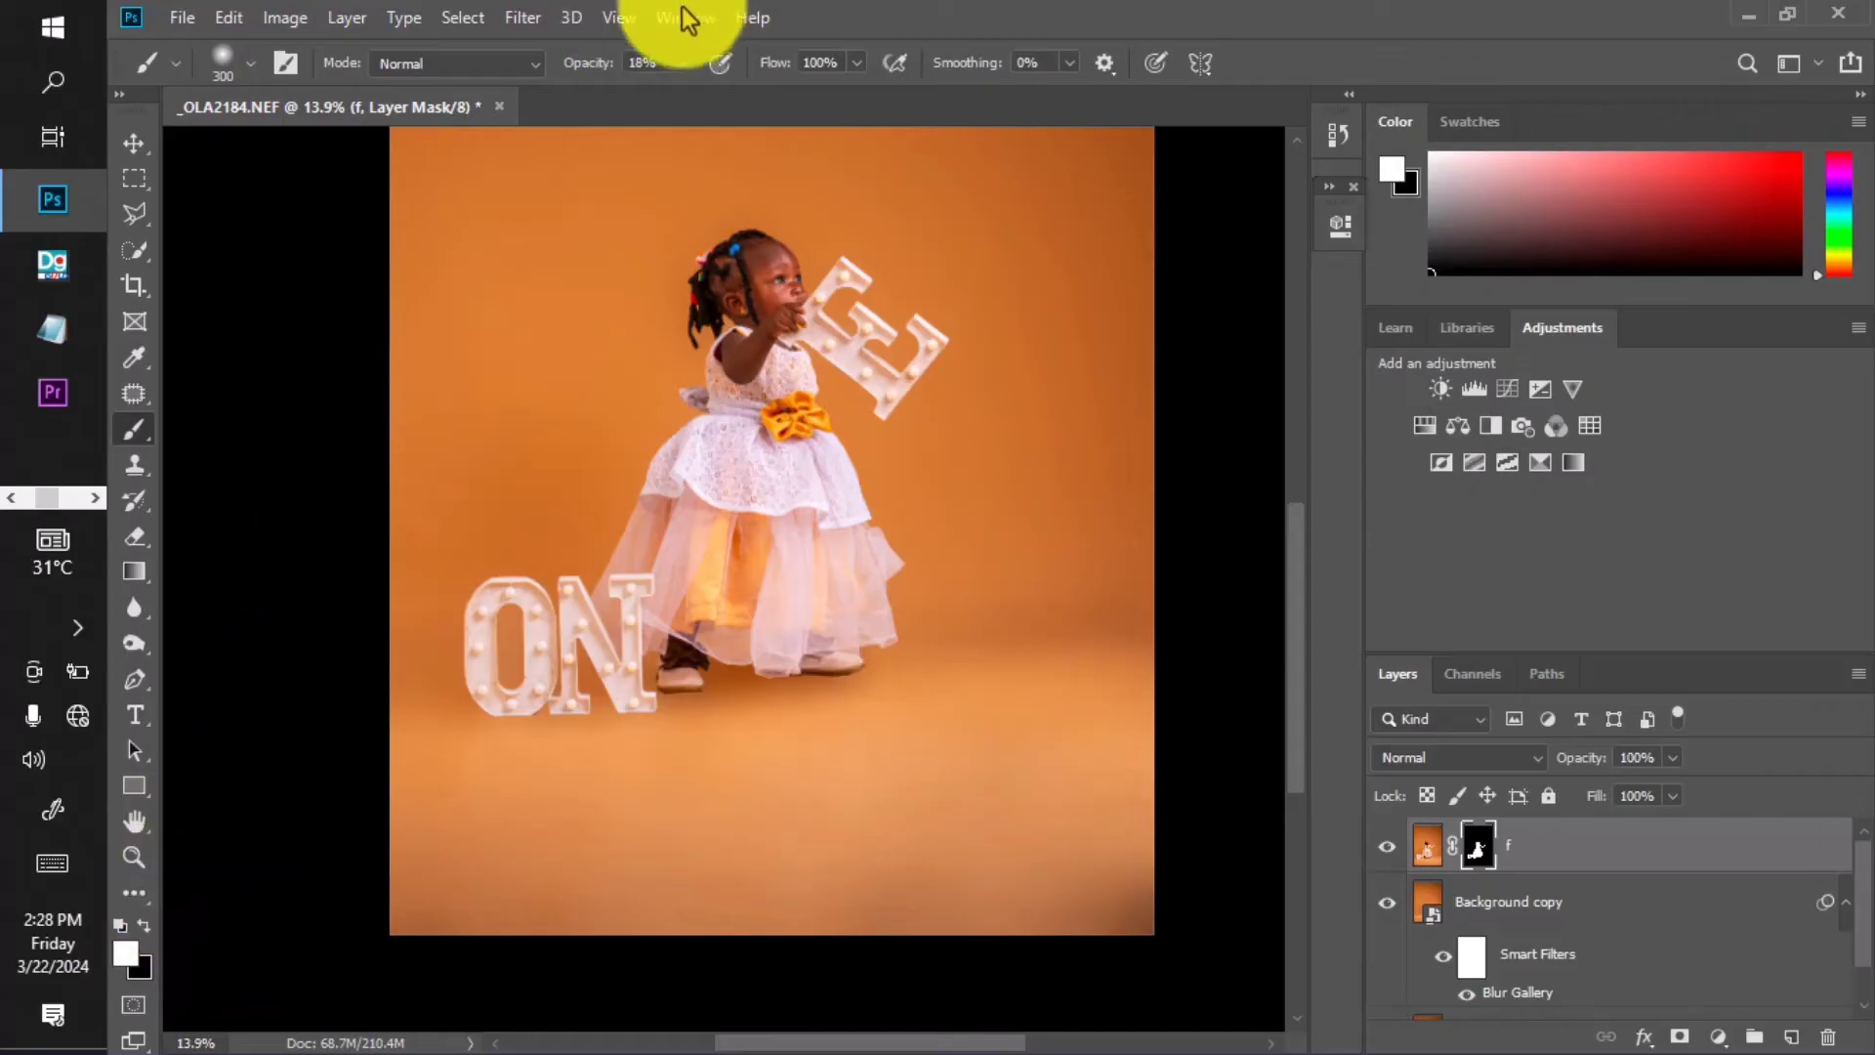
{"action": "left_click", "coordinate": [682, 62]}
{"action": "left_click_drag", "start_coordinate": [678, 92], "coordinate": [858, 119]}
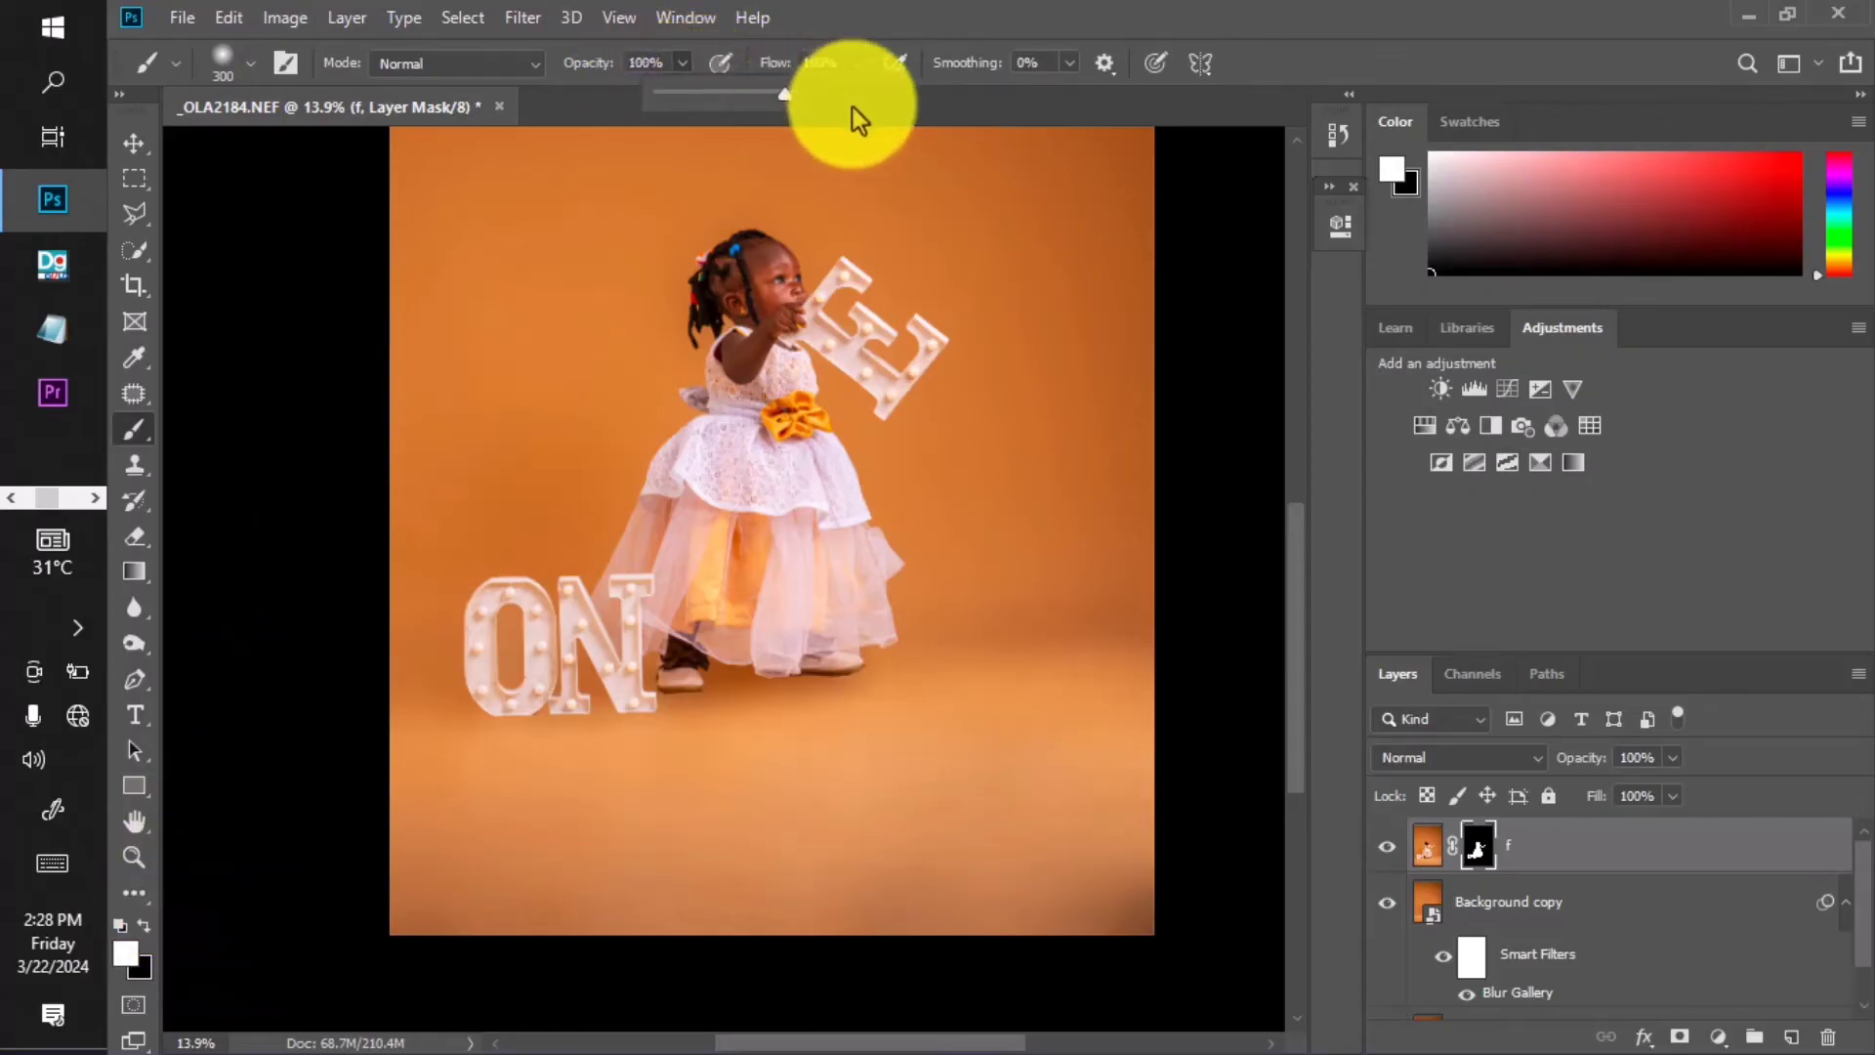
Zoom in and paint the left braid's edges back onto the mask.
{"action": "scroll", "coordinate": [722, 337], "scroll_direction": "up", "scroll_amount": 6}
{"action": "mouse_move", "coordinate": [721, 304]}
{"action": "left_mouse_down"}
{"action": "mouse_move", "coordinate": [758, 506]}
{"action": "mouse_move", "coordinate": [576, 458]}
{"action": "left_mouse_up"}
{"action": "scroll", "coordinate": [713, 457], "scroll_direction": "up", "scroll_amount": 6}
{"action": "scroll", "coordinate": [684, 489], "scroll_direction": "up", "scroll_amount": 1}
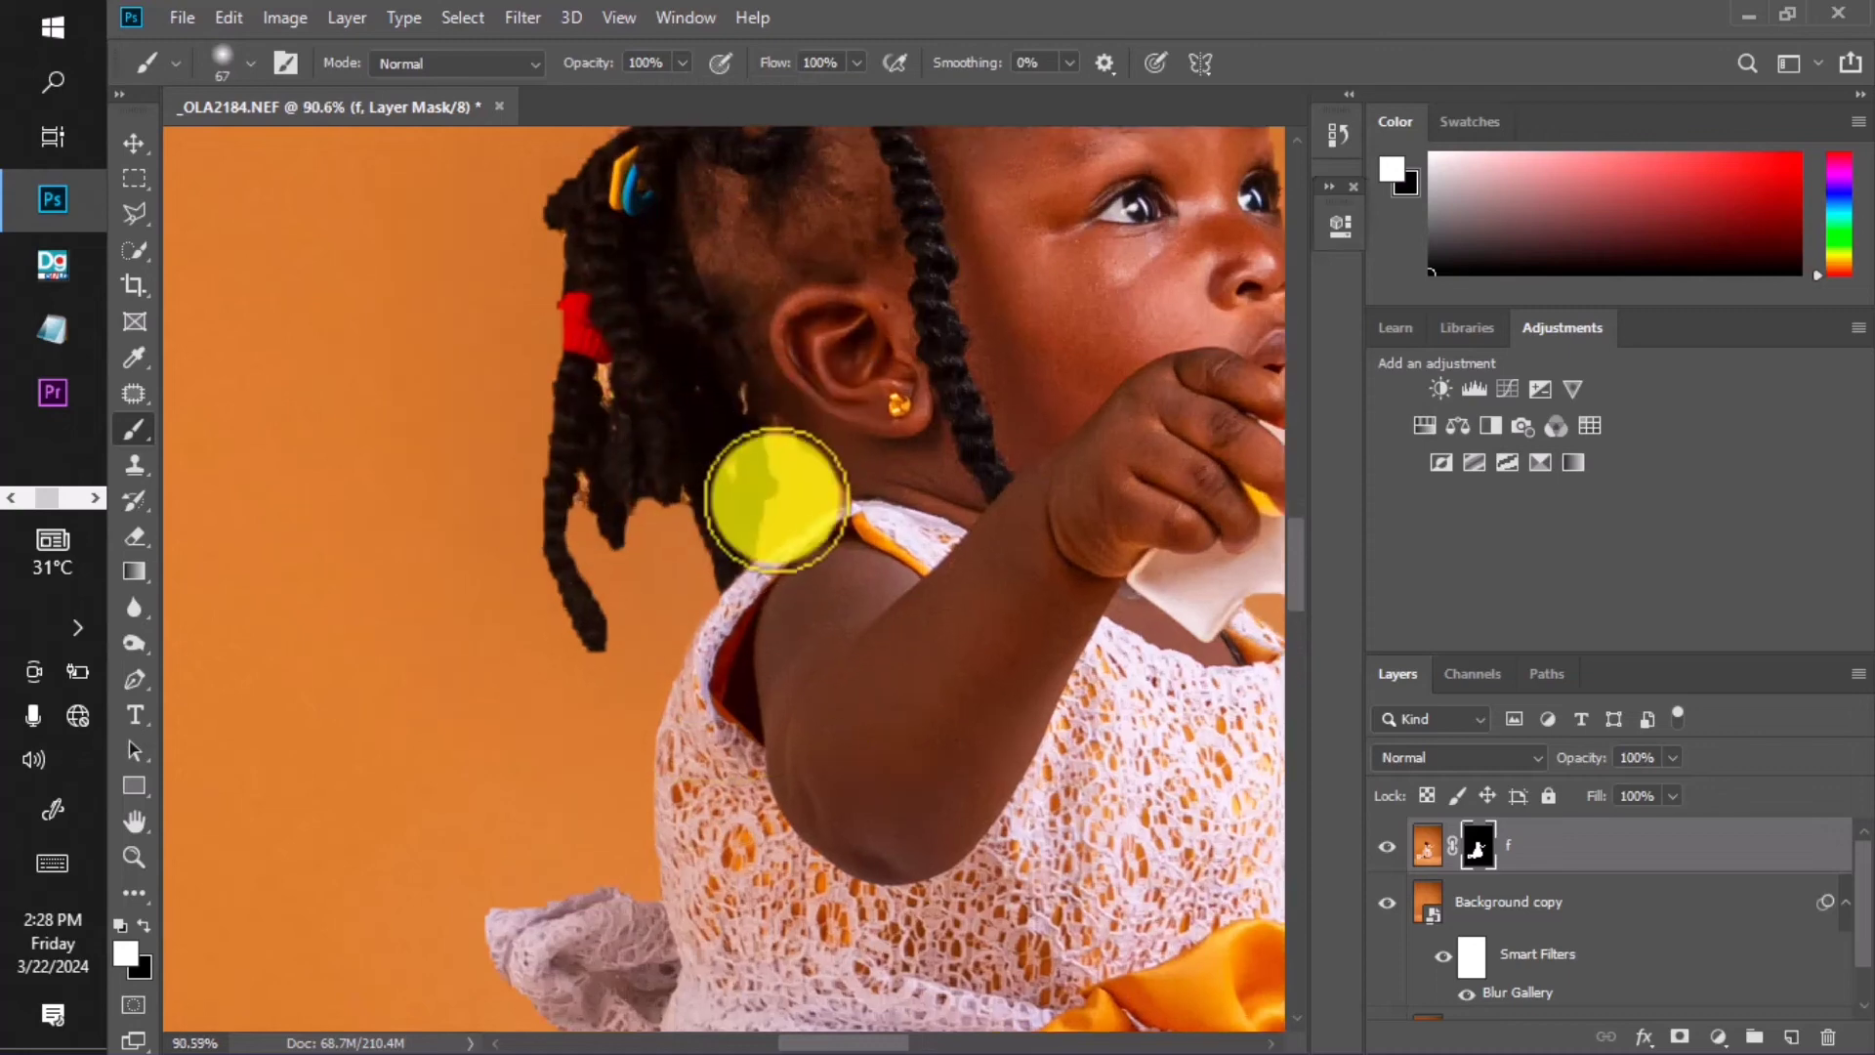
{"action": "scroll", "coordinate": [776, 500], "scroll_direction": "up", "scroll_amount": 2}
{"action": "left_click_drag", "start_coordinate": [776, 500], "coordinate": [670, 489]}
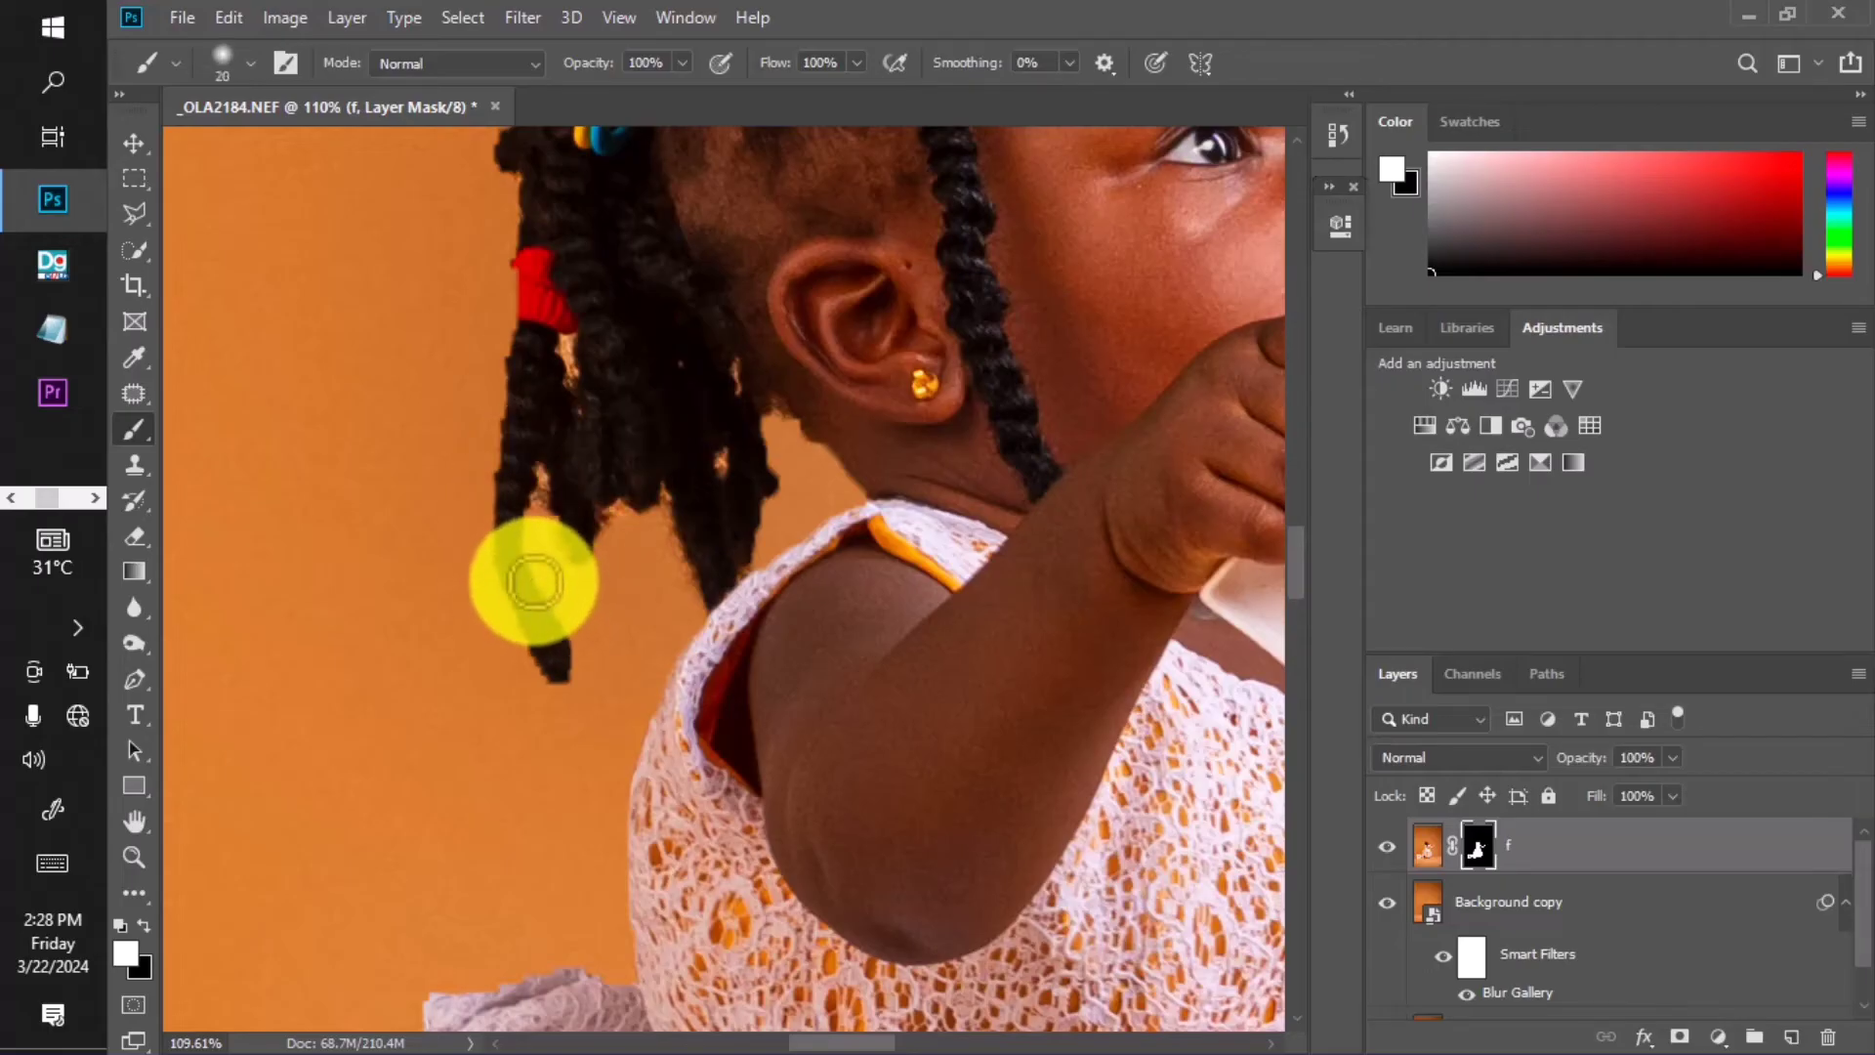
{"action": "mouse_move", "coordinate": [536, 582]}
{"action": "left_mouse_down"}
{"action": "mouse_move", "coordinate": [511, 599]}
{"action": "mouse_move", "coordinate": [532, 657]}
{"action": "left_mouse_up"}
{"action": "key", "text": "bracketright"}
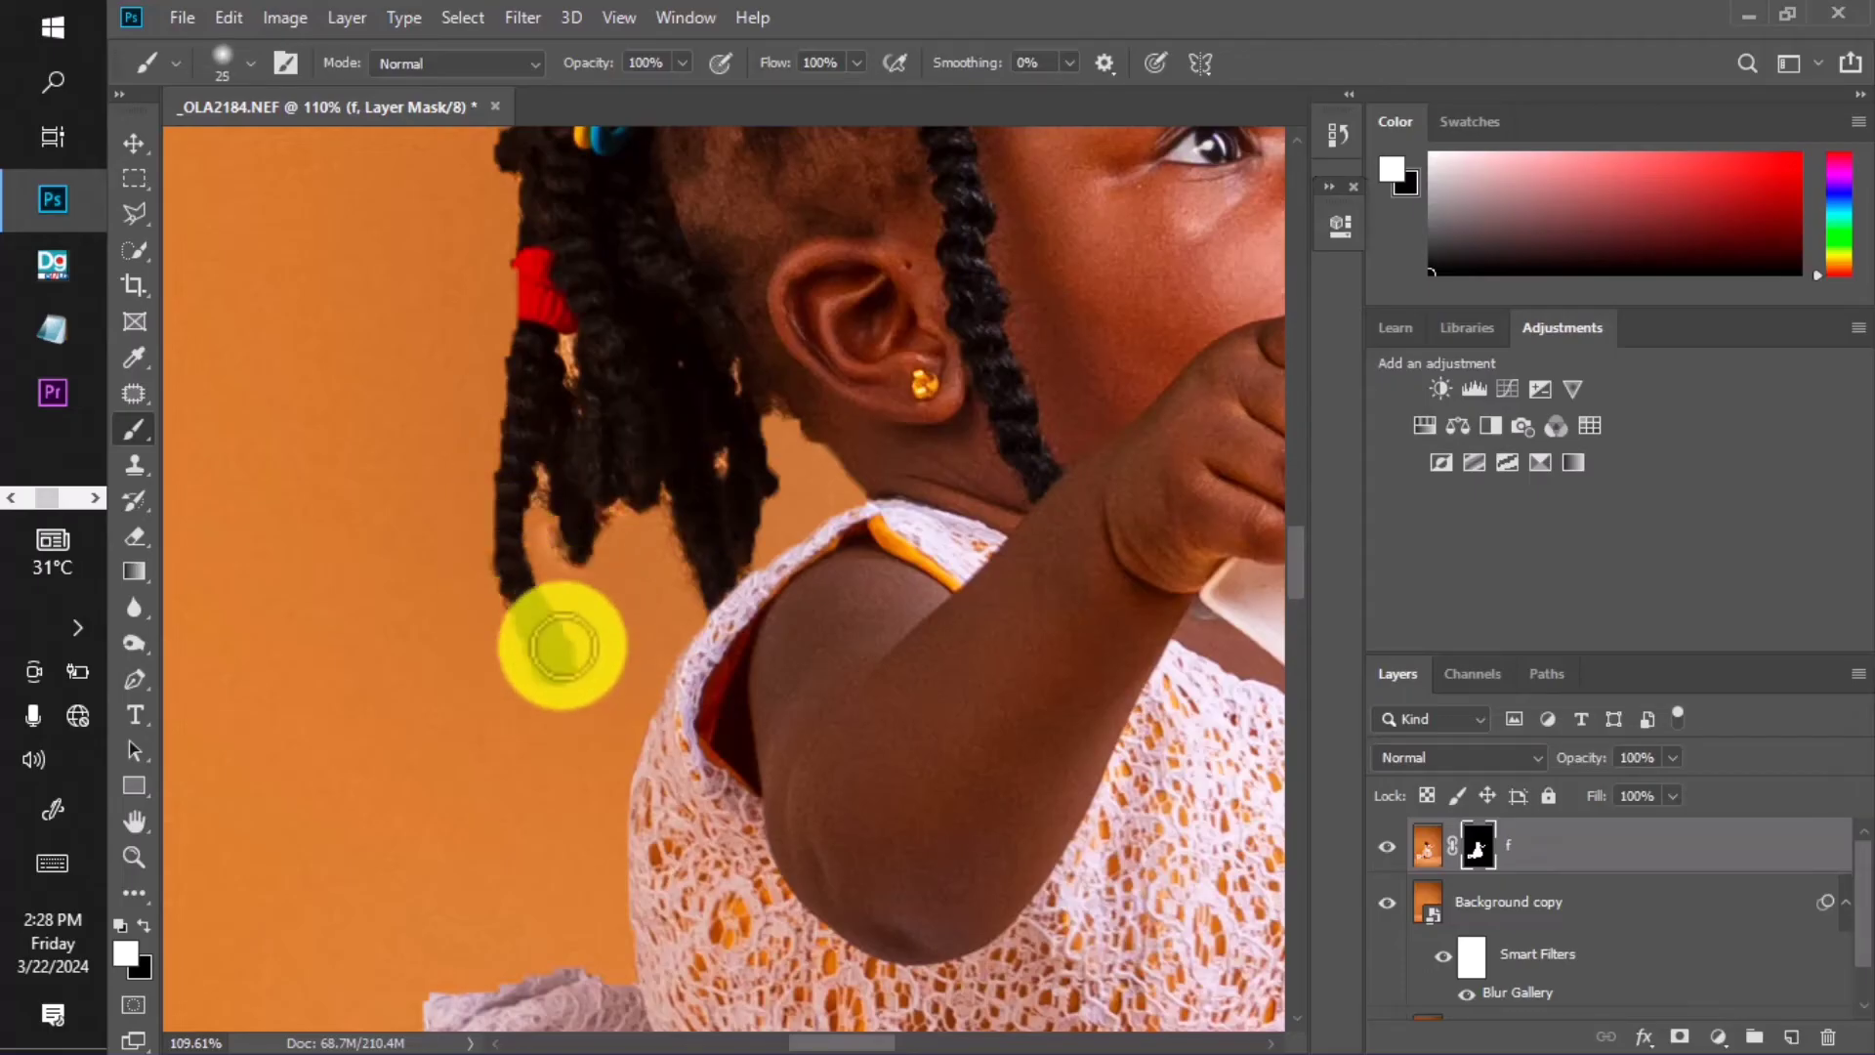
{"action": "key", "text": "bracketright"}
{"action": "key", "text": "bracketright"}
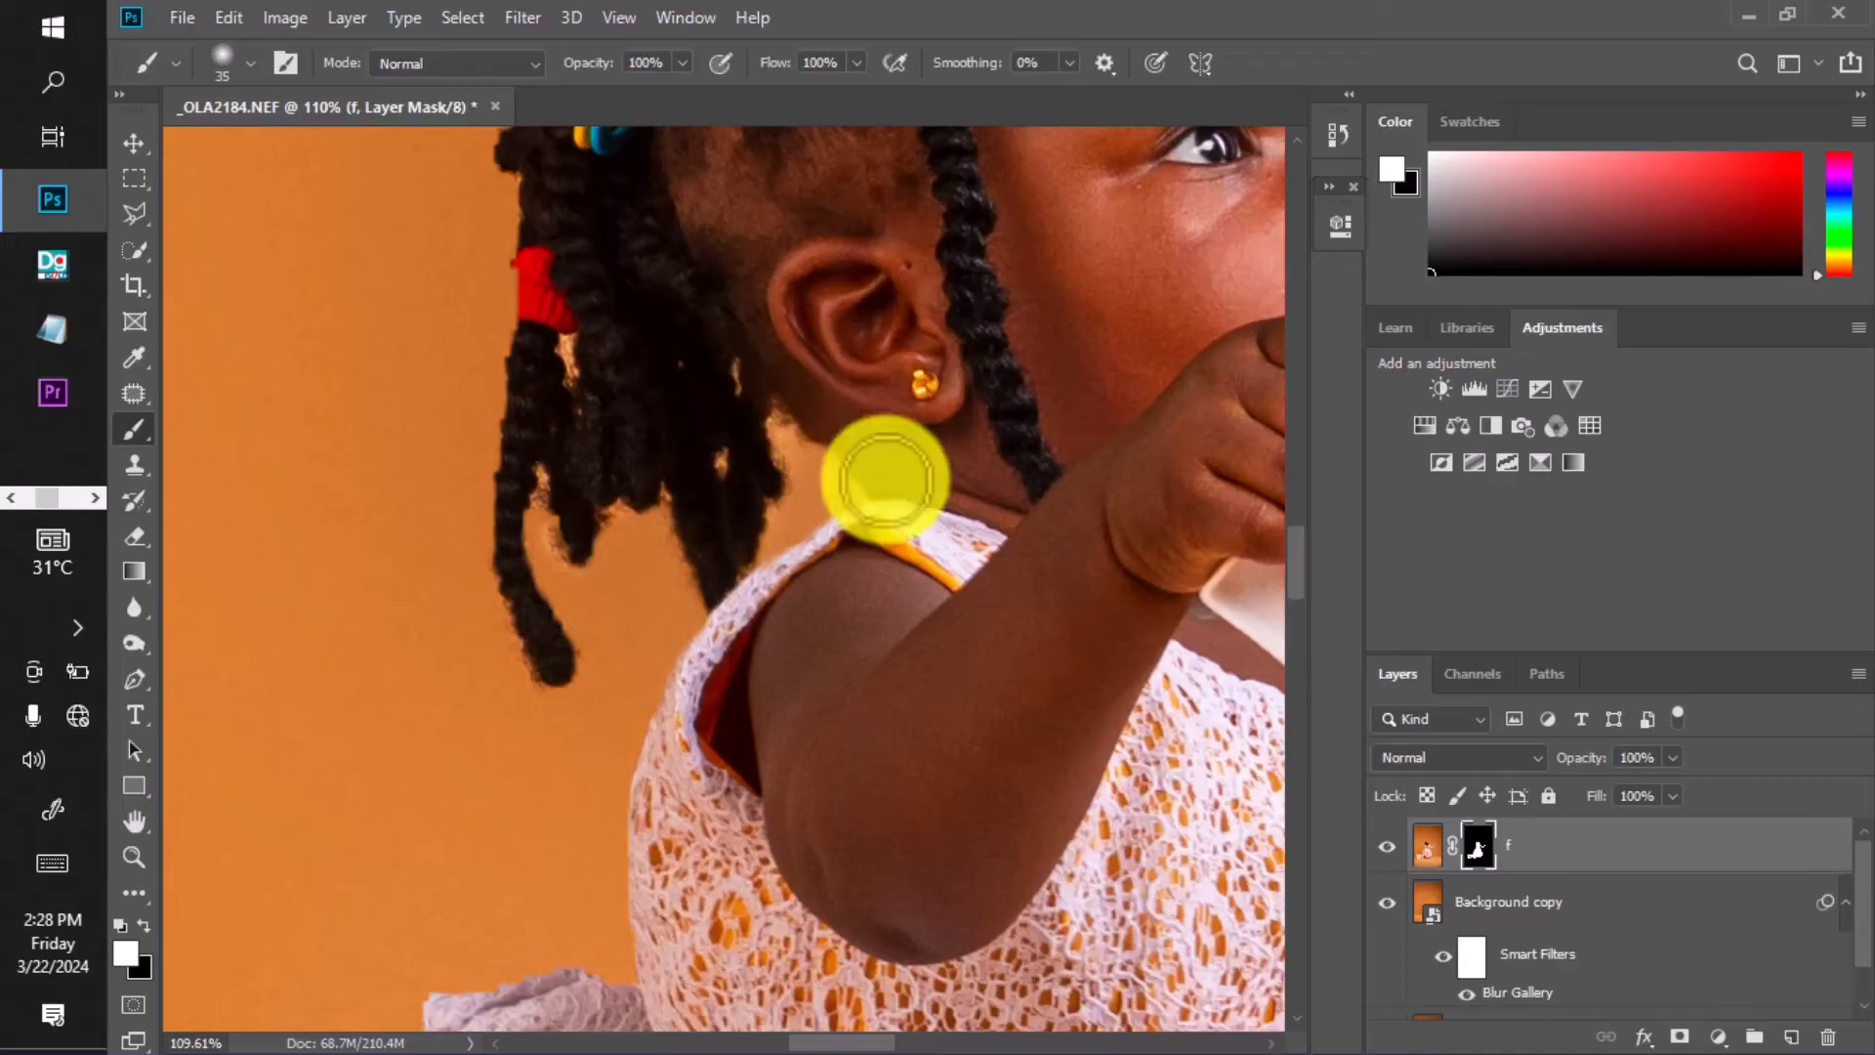
{"action": "left_click_drag", "start_coordinate": [654, 409], "coordinate": [699, 668]}
{"action": "key", "text": "bracketleft"}
{"action": "key", "text": "bracketleft"}
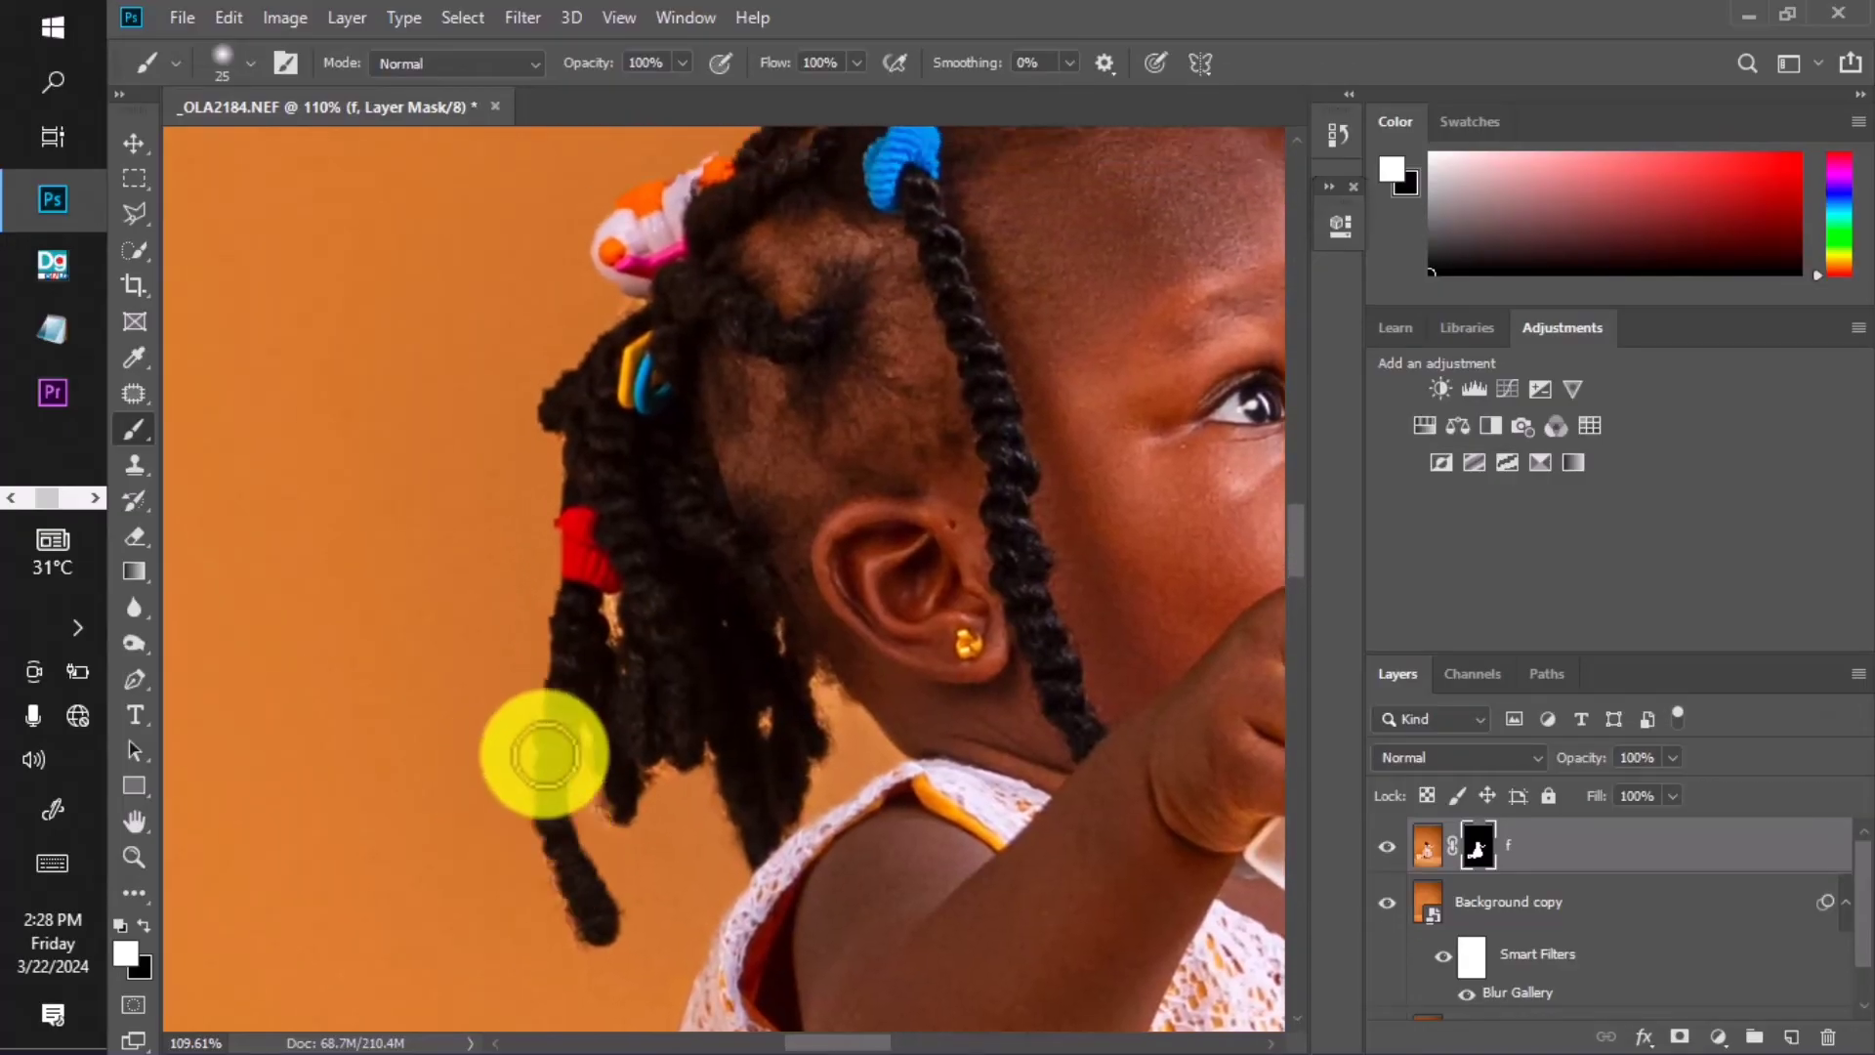
{"action": "left_click_drag", "start_coordinate": [577, 368], "coordinate": [581, 521]}
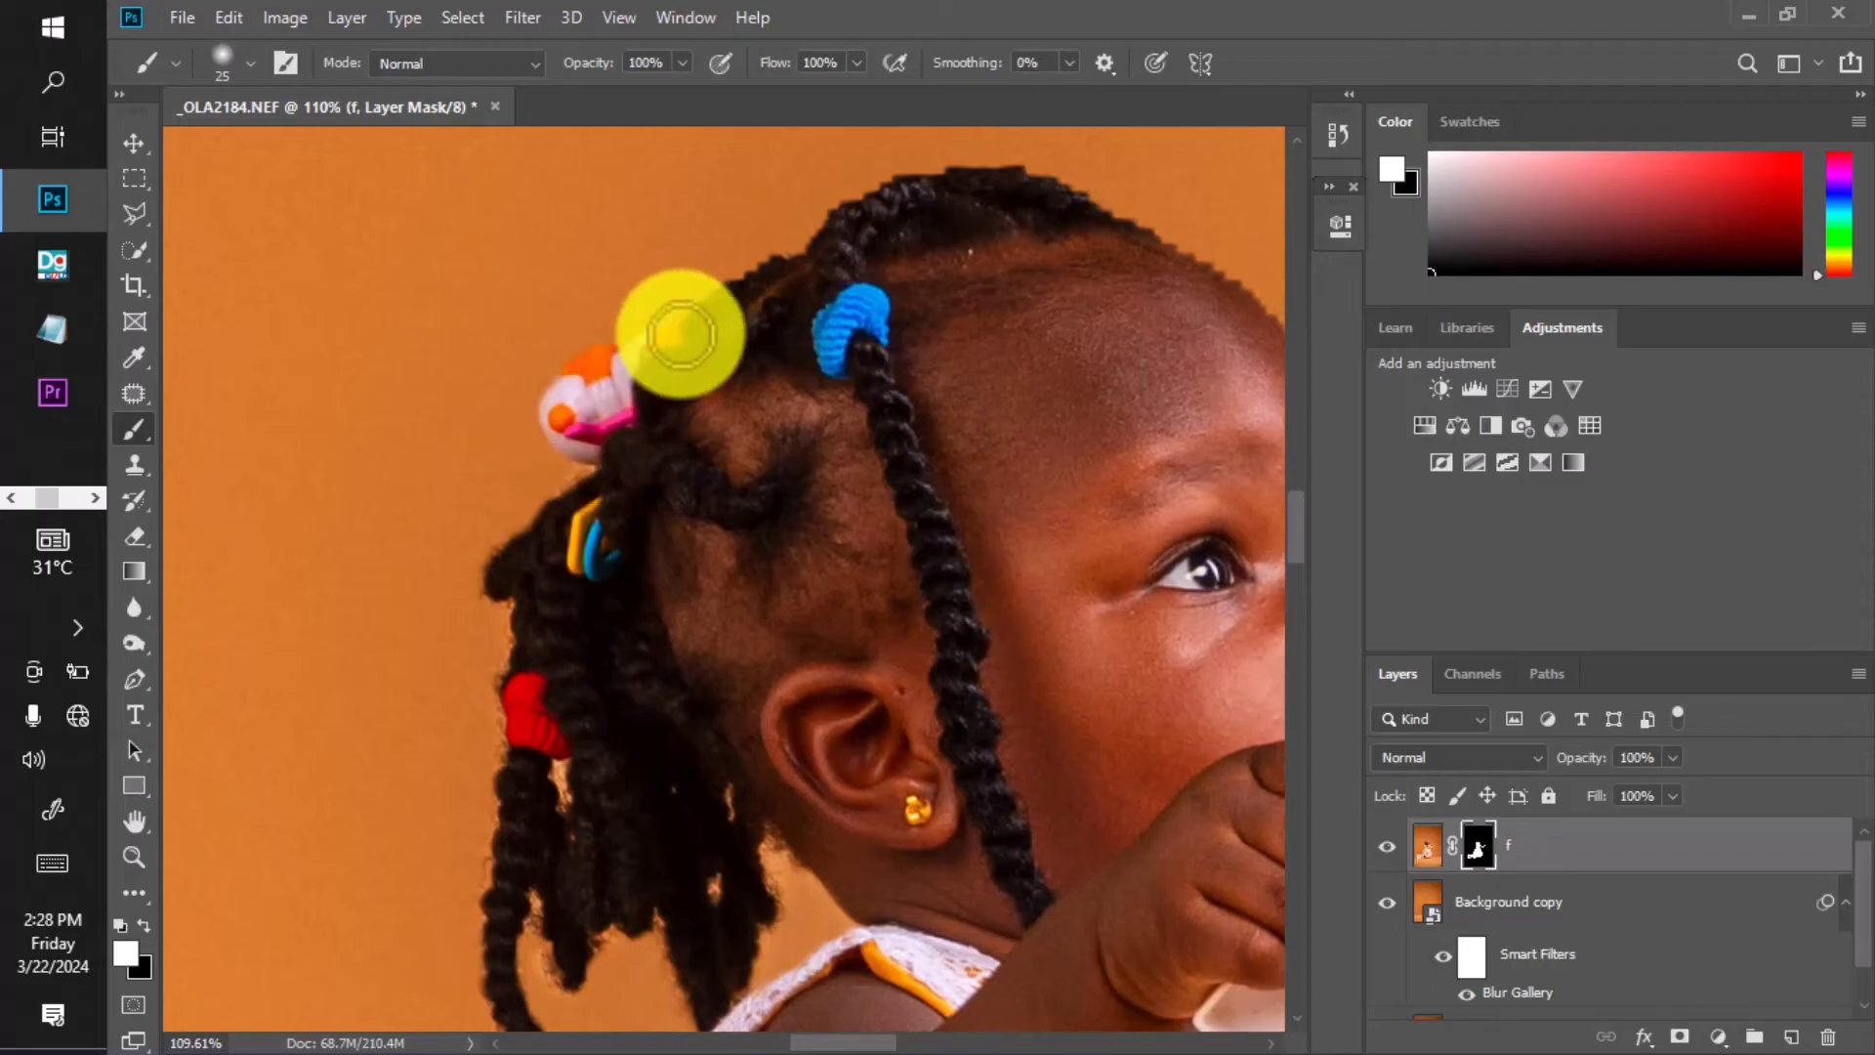
Move across the head top, face and dress, shrinking the brush for finer edges.
{"action": "left_click_drag", "start_coordinate": [680, 335], "coordinate": [586, 408]}
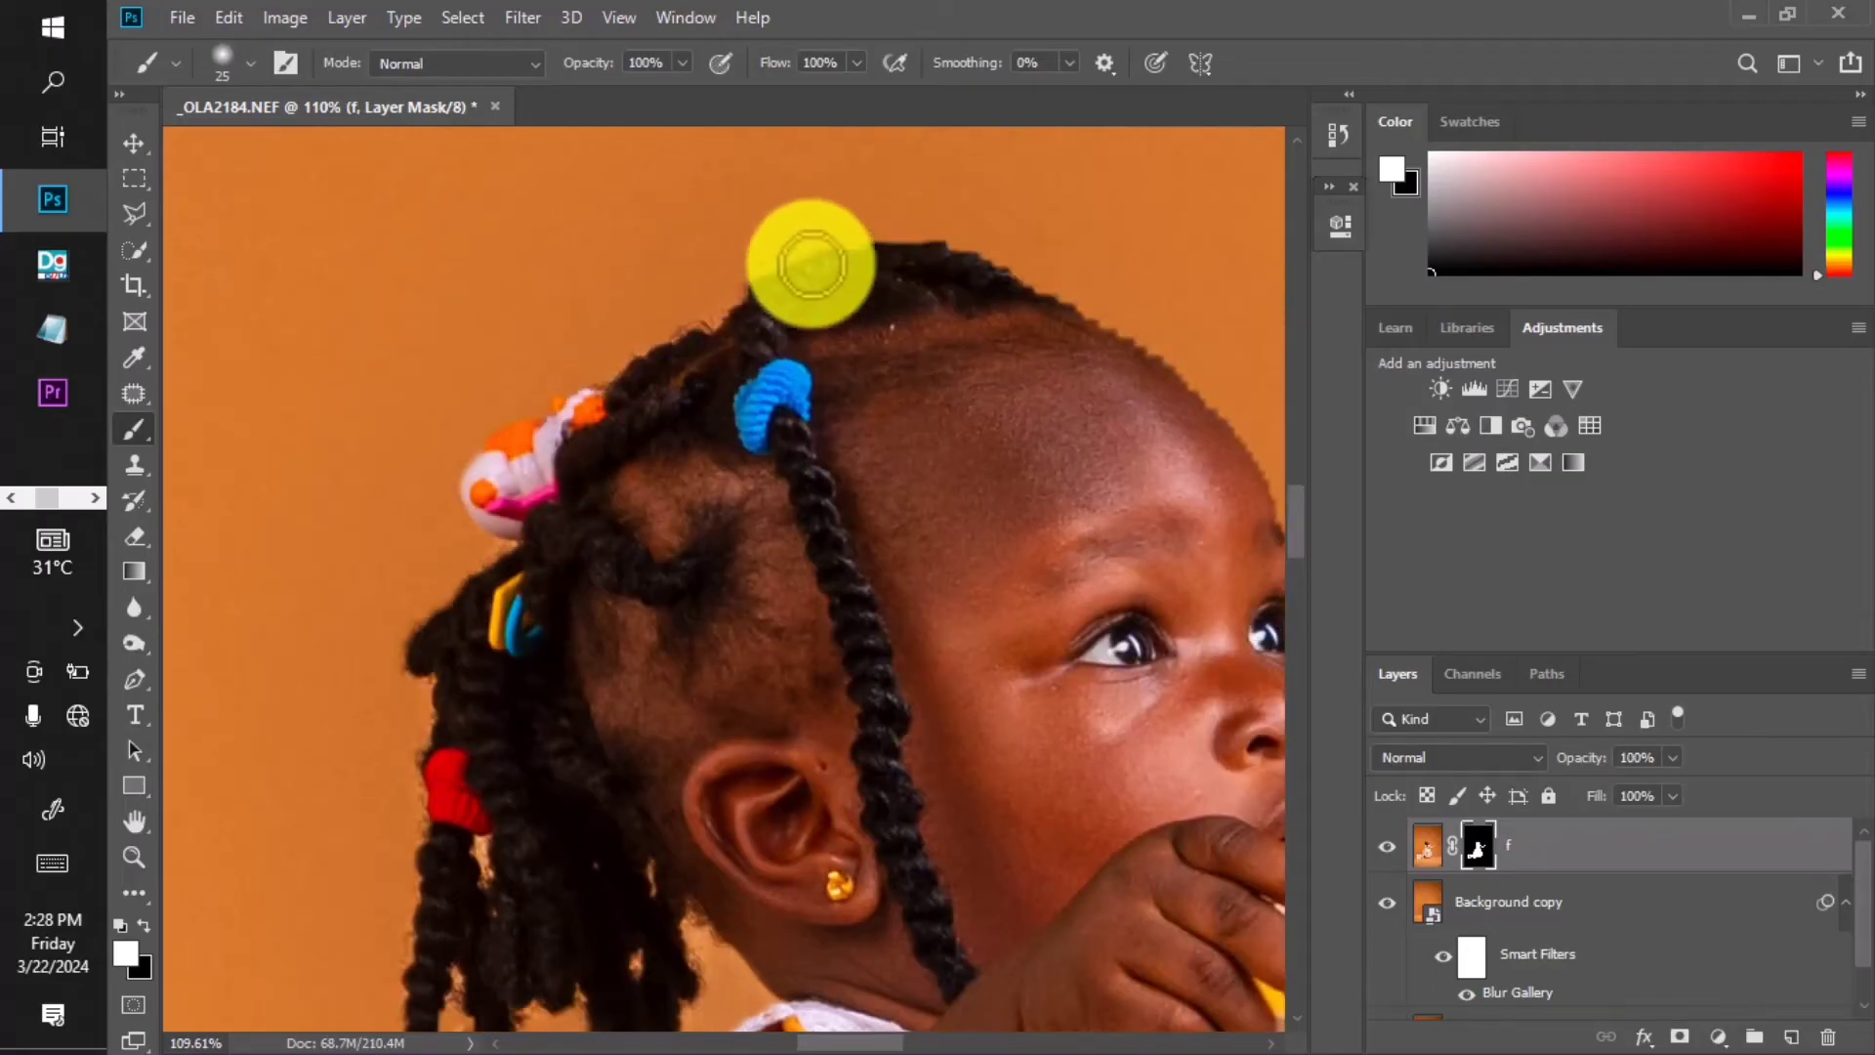
{"action": "left_click_drag", "start_coordinate": [1017, 305], "coordinate": [703, 238]}
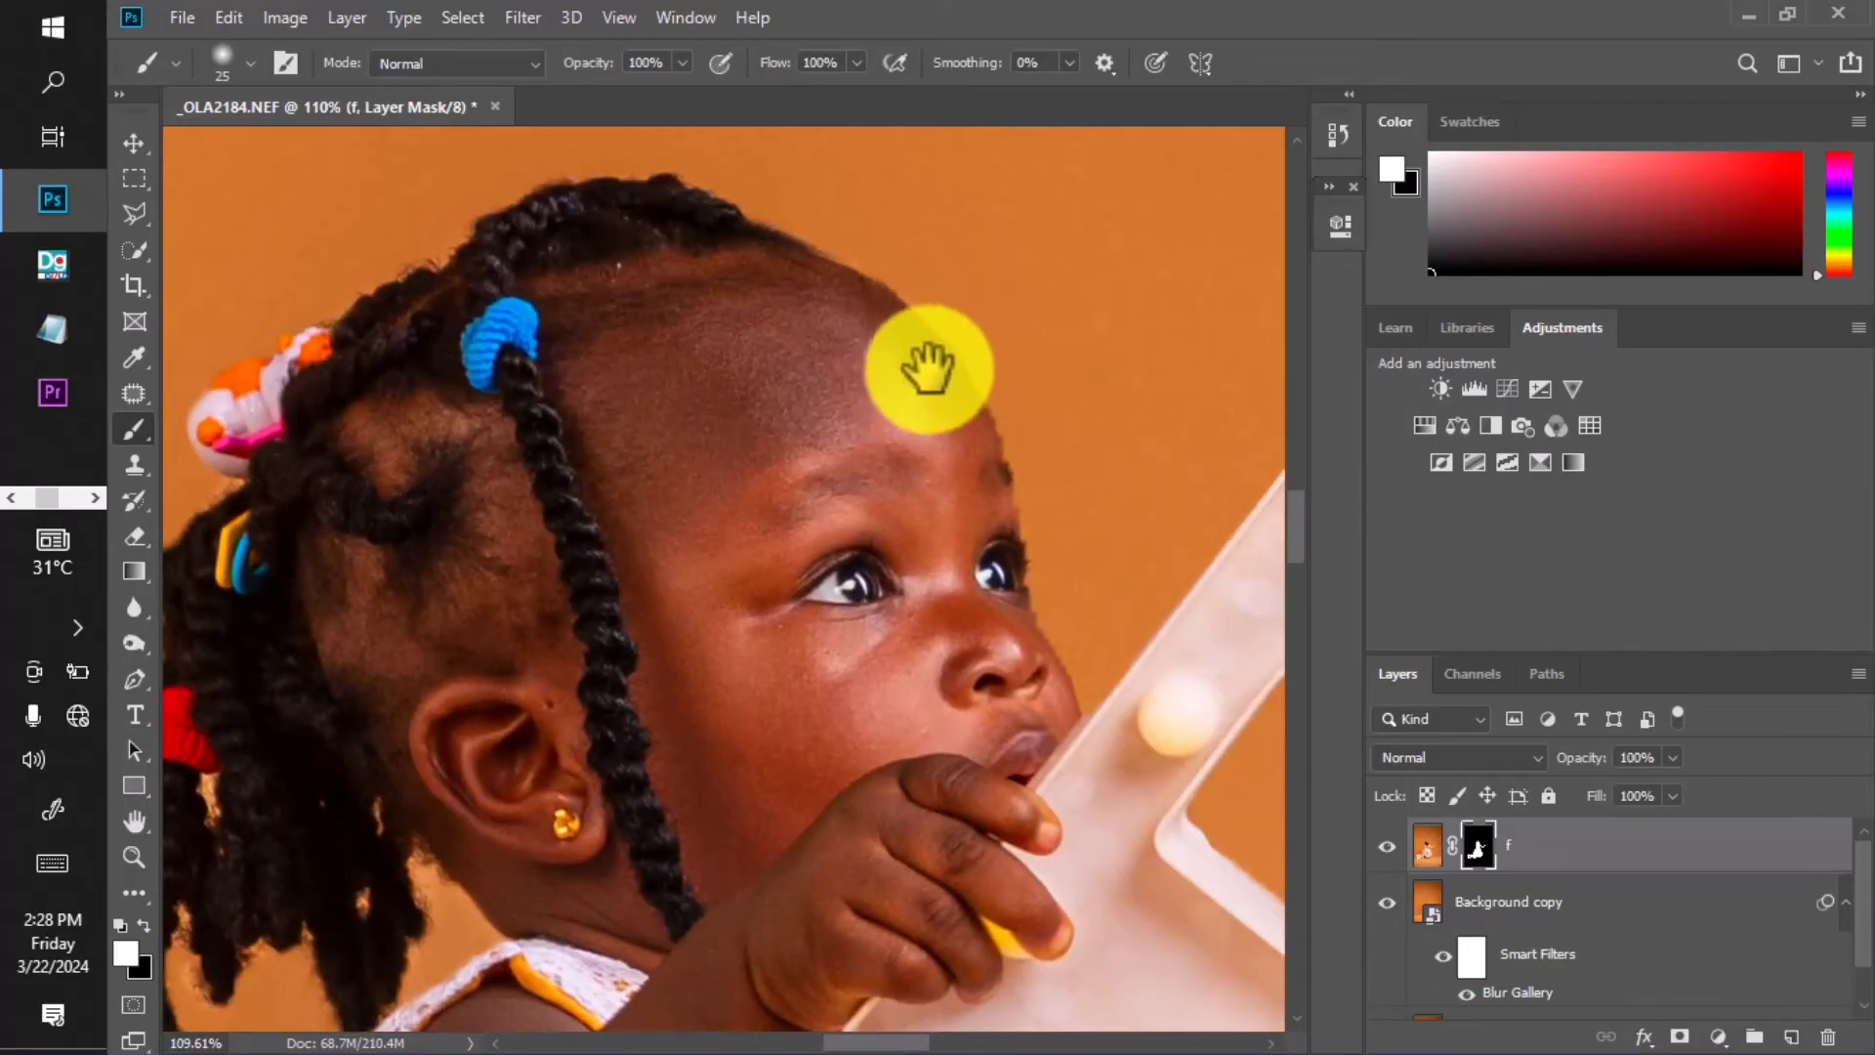
{"action": "left_click_drag", "start_coordinate": [850, 669], "coordinate": [570, 578]}
{"action": "key", "text": "["}
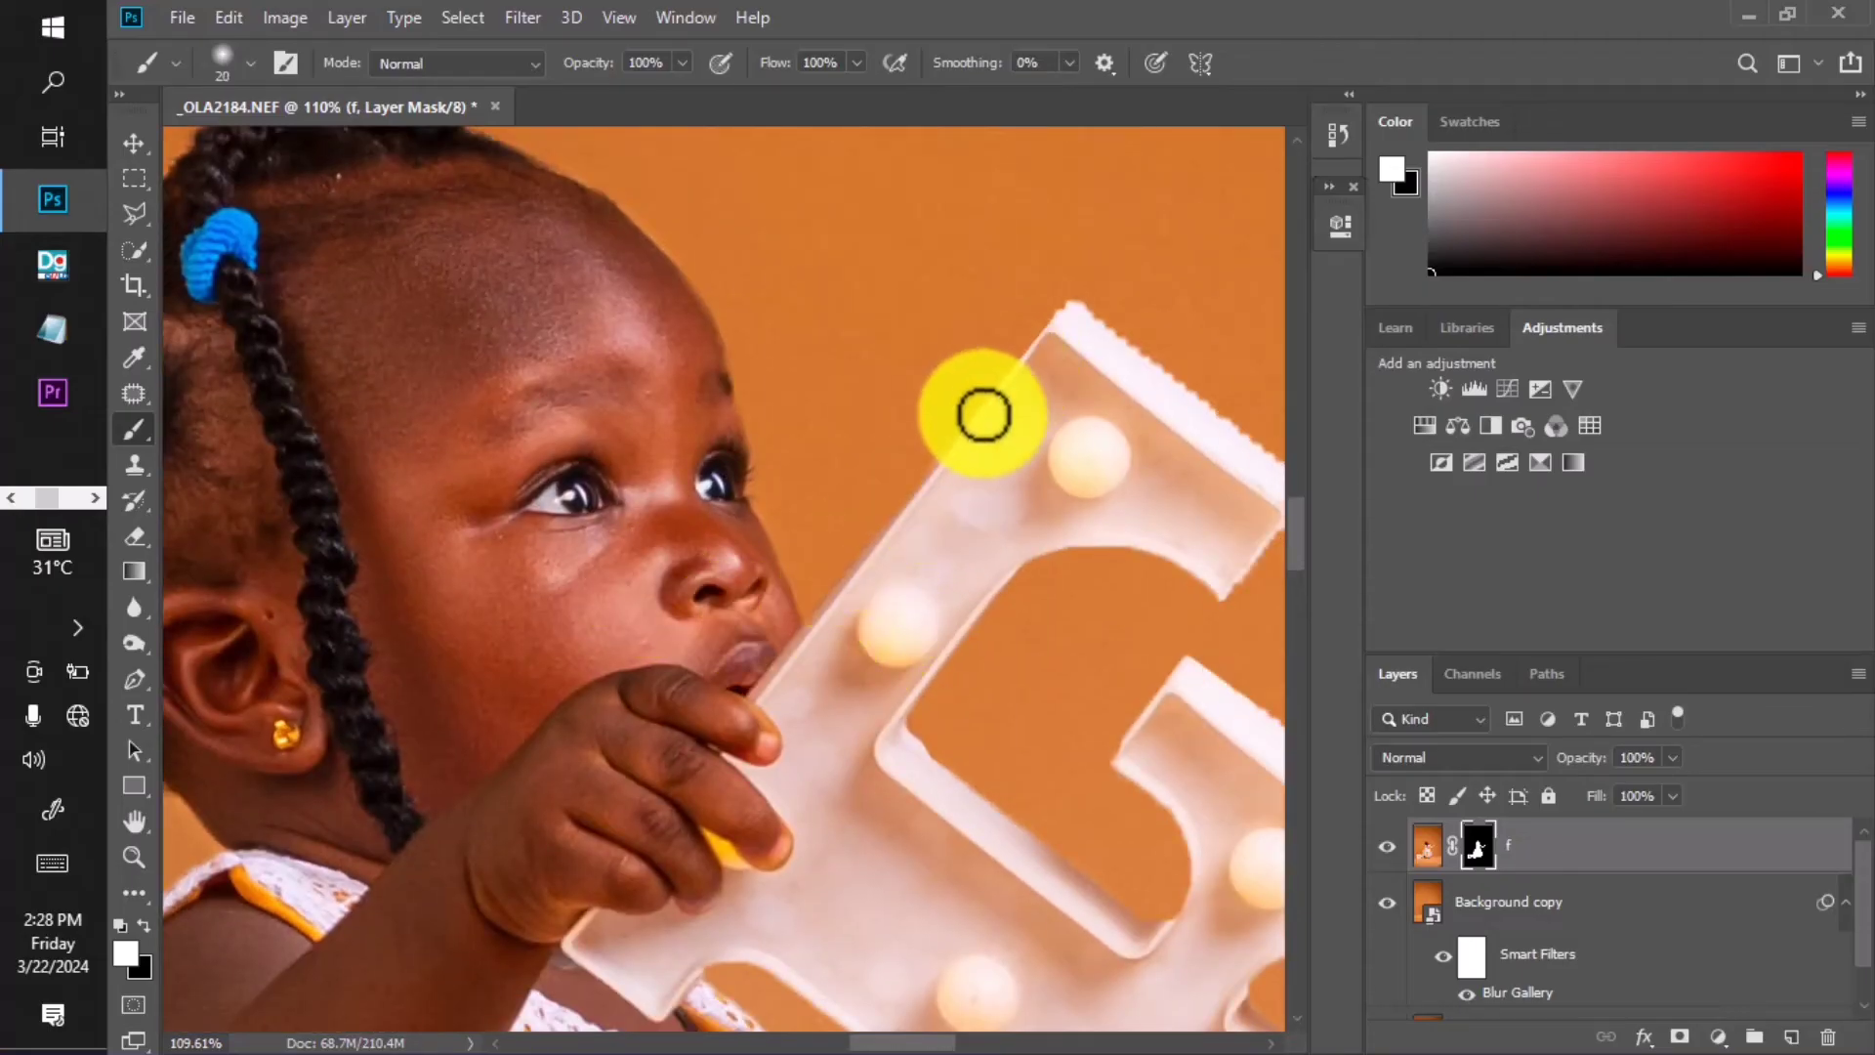
{"action": "scroll", "coordinate": [1114, 401], "scroll_direction": "down", "scroll_amount": 4}
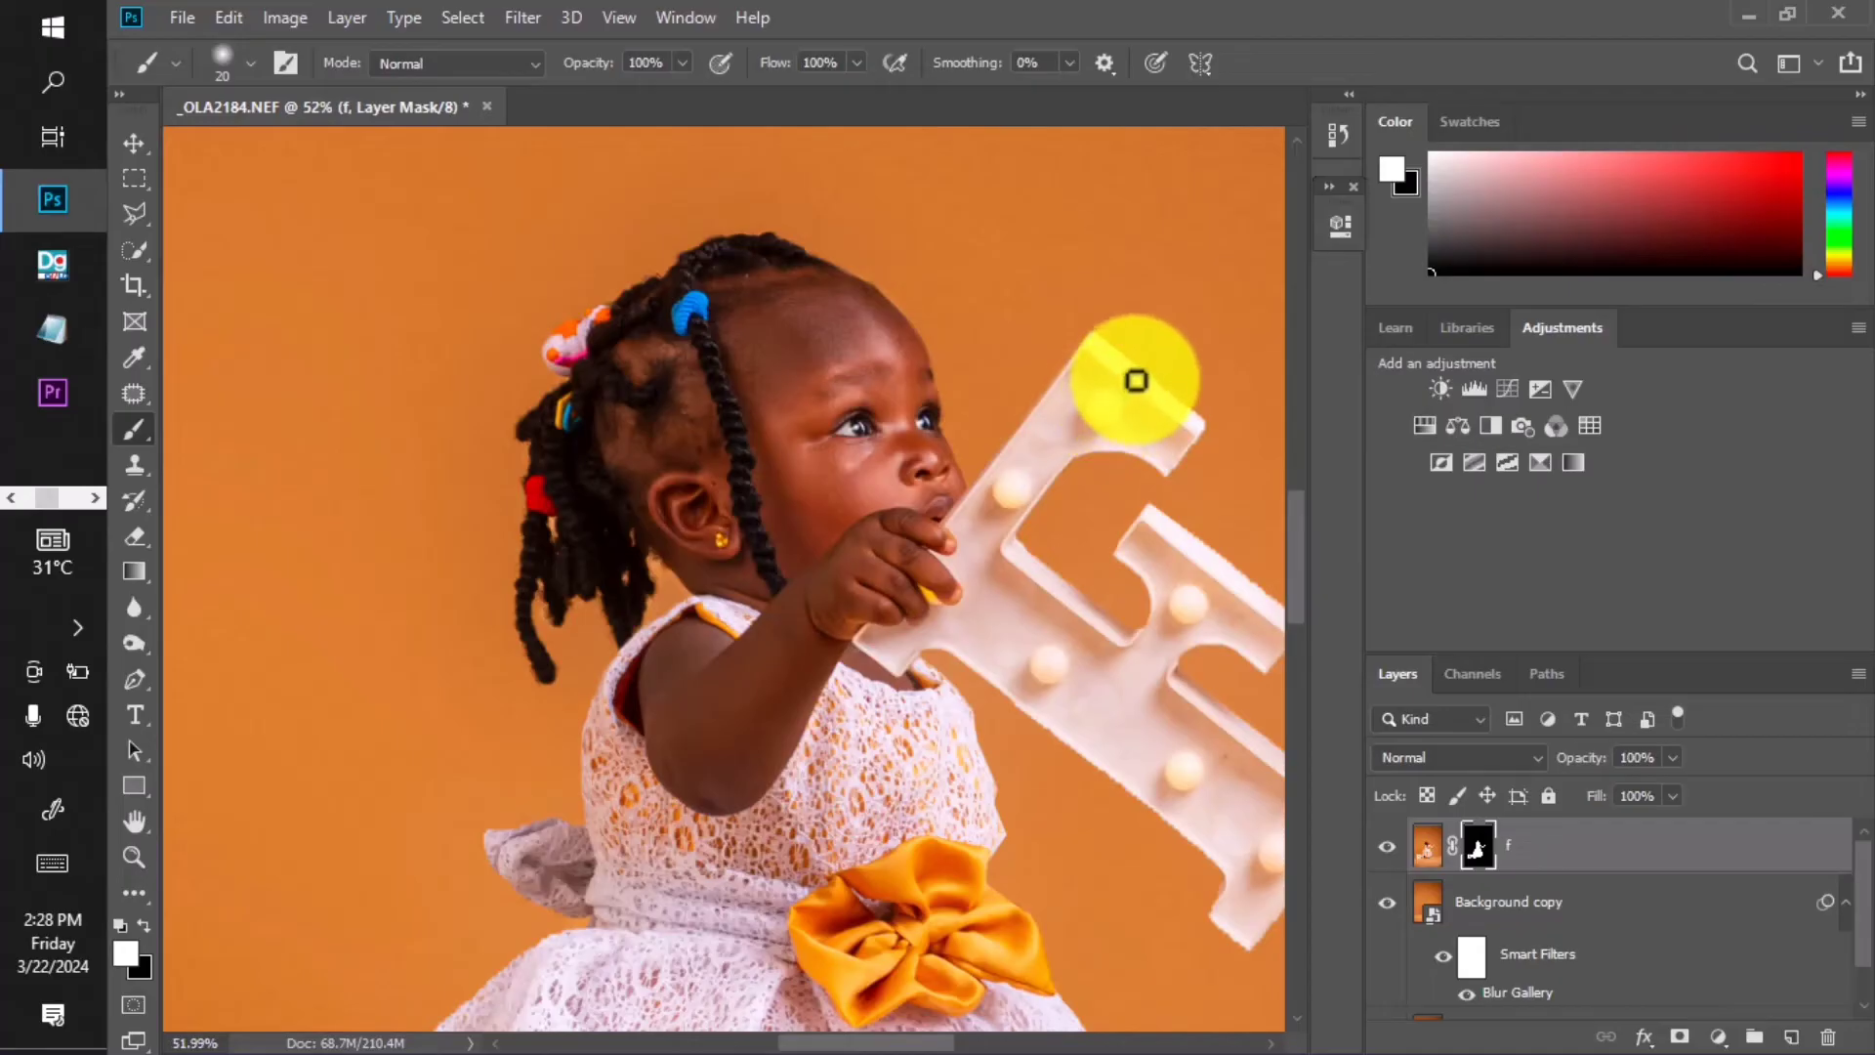
{"action": "scroll", "coordinate": [967, 469], "scroll_direction": "down", "scroll_amount": 2}
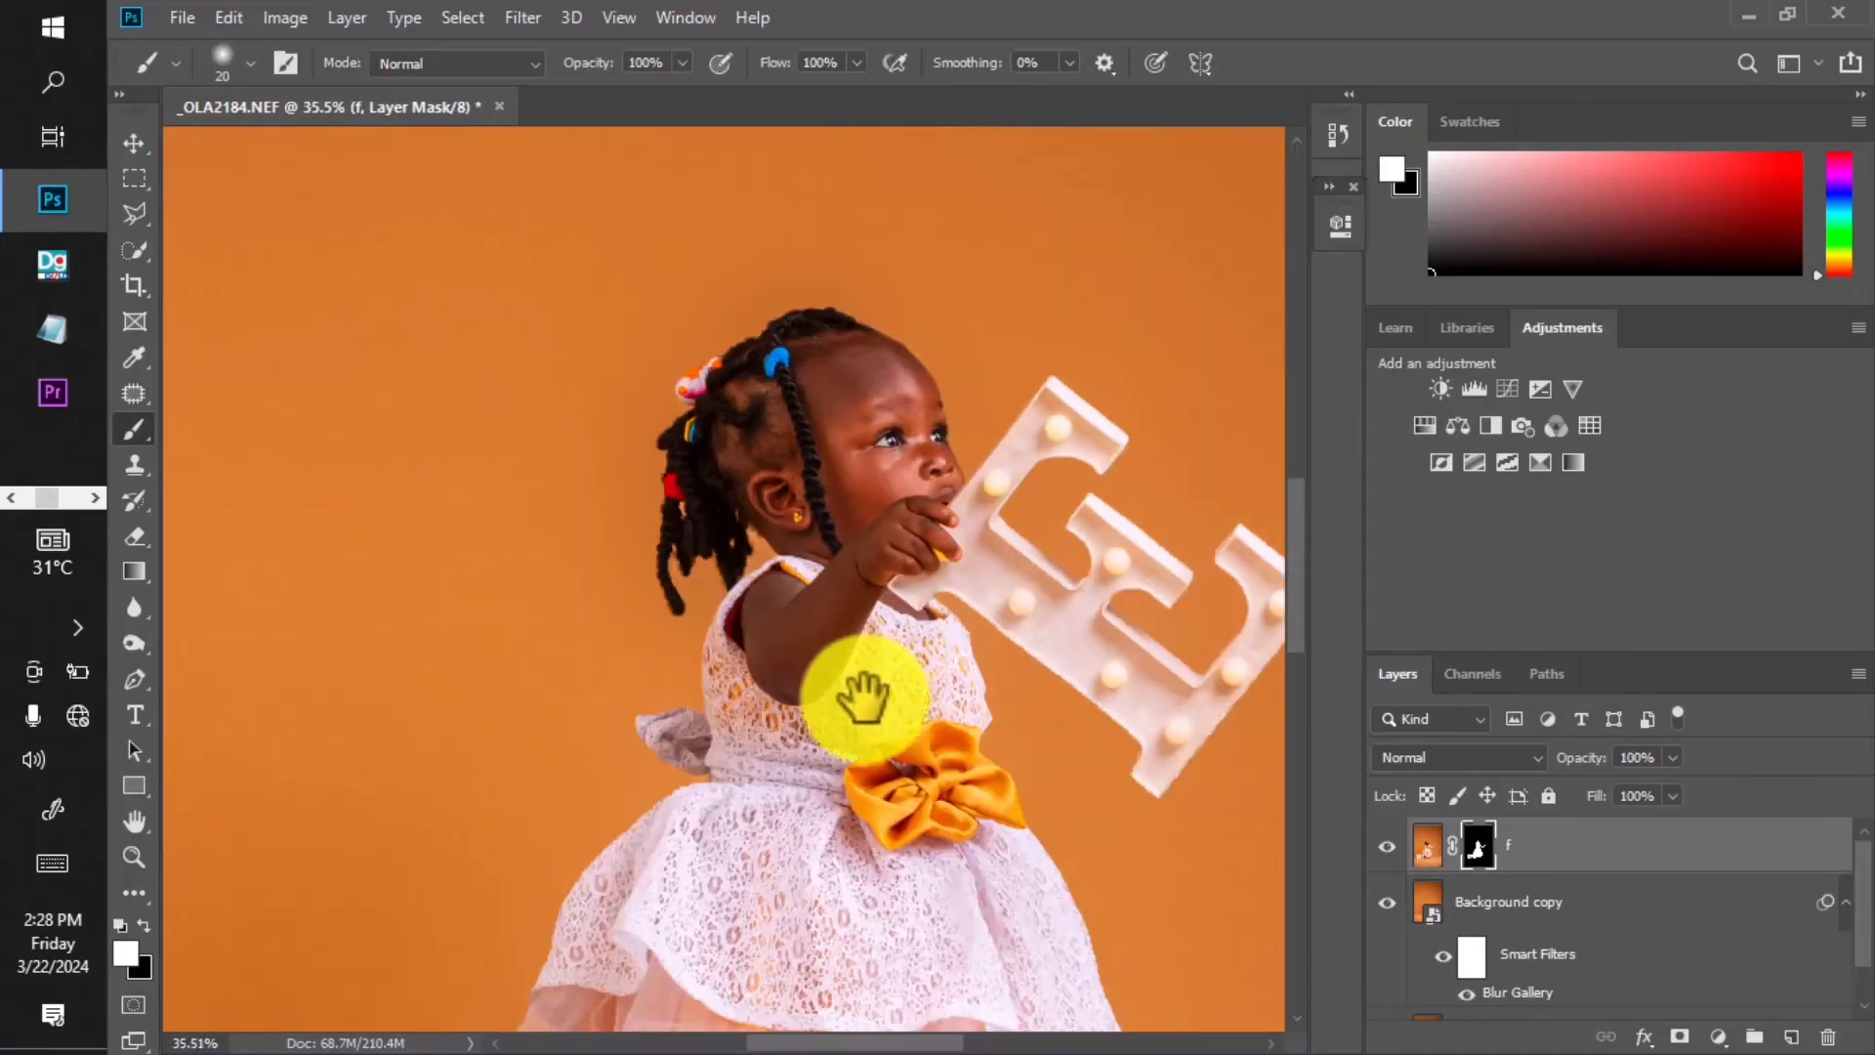
{"action": "left_click_drag", "start_coordinate": [863, 697], "coordinate": [897, 373]}
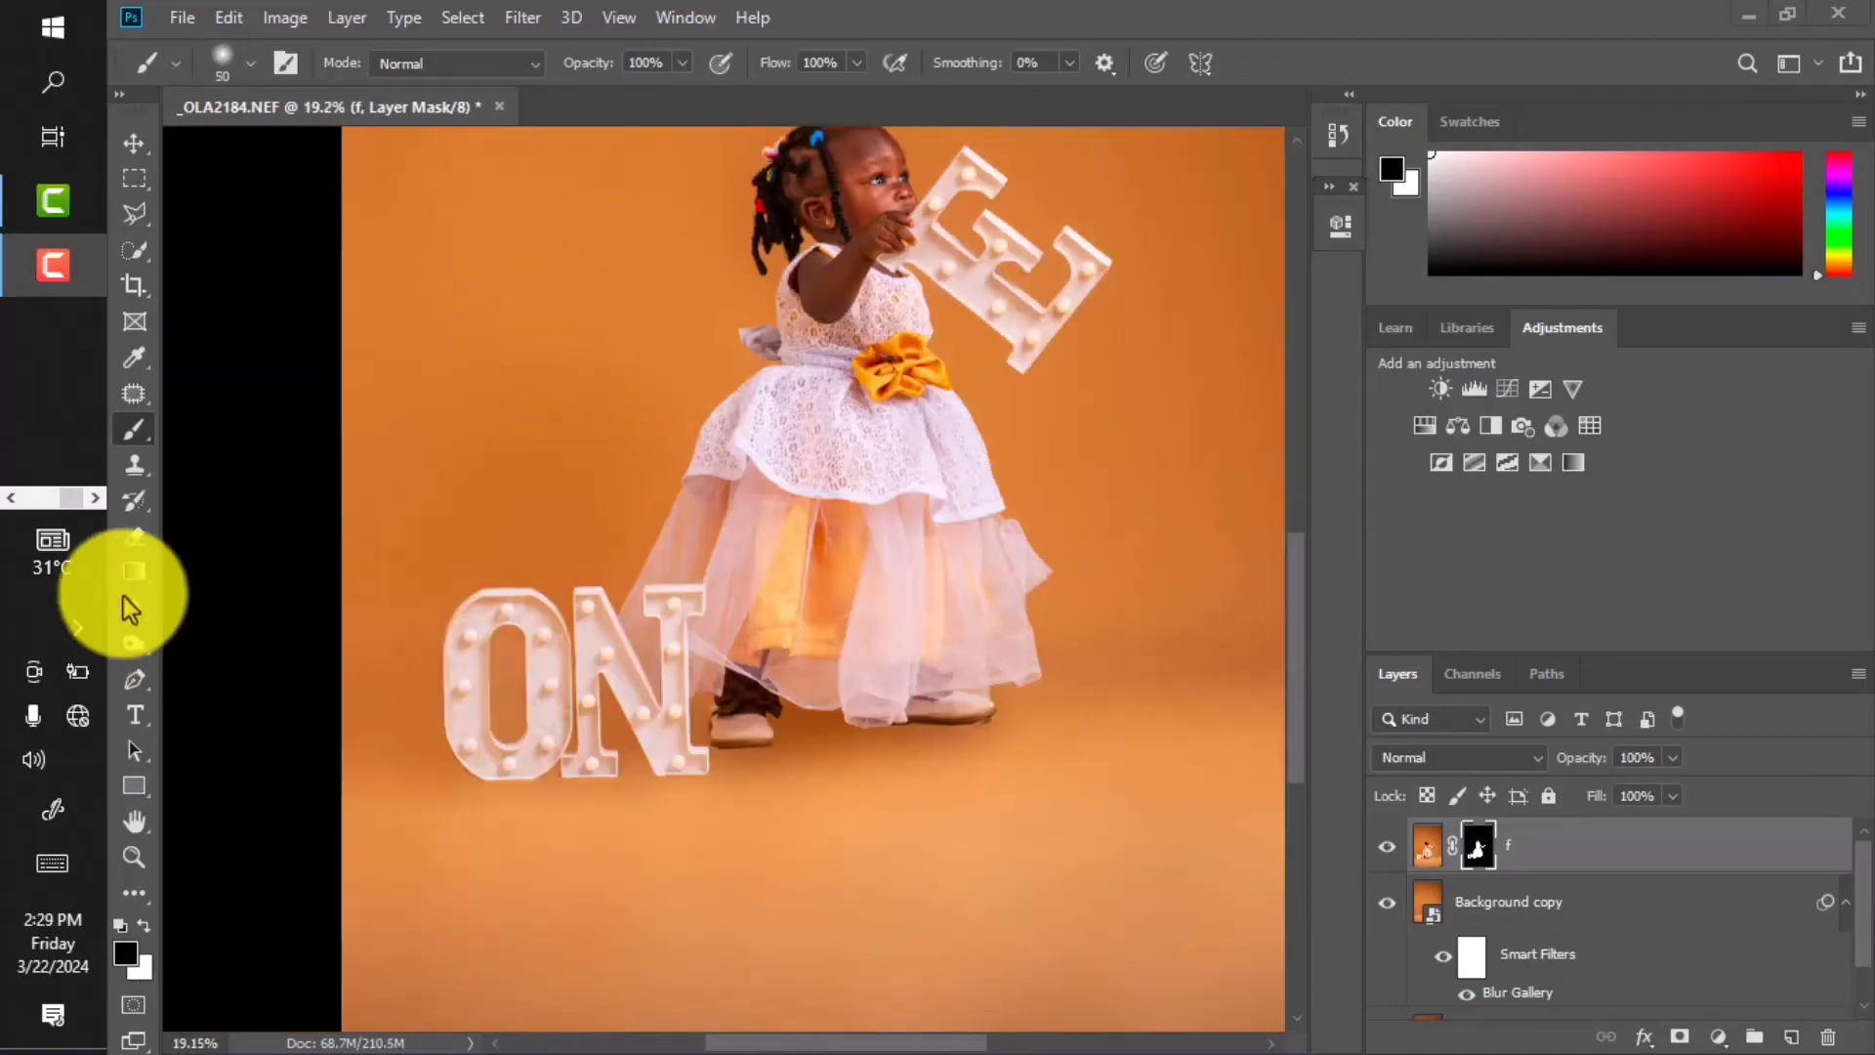
Inspect the head and floor below the ON letters, then target Background copy's Smart Filters mask.
{"action": "left_click", "coordinate": [12, 498]}
{"action": "scroll", "coordinate": [980, 256], "scroll_direction": "up", "scroll_amount": 11}
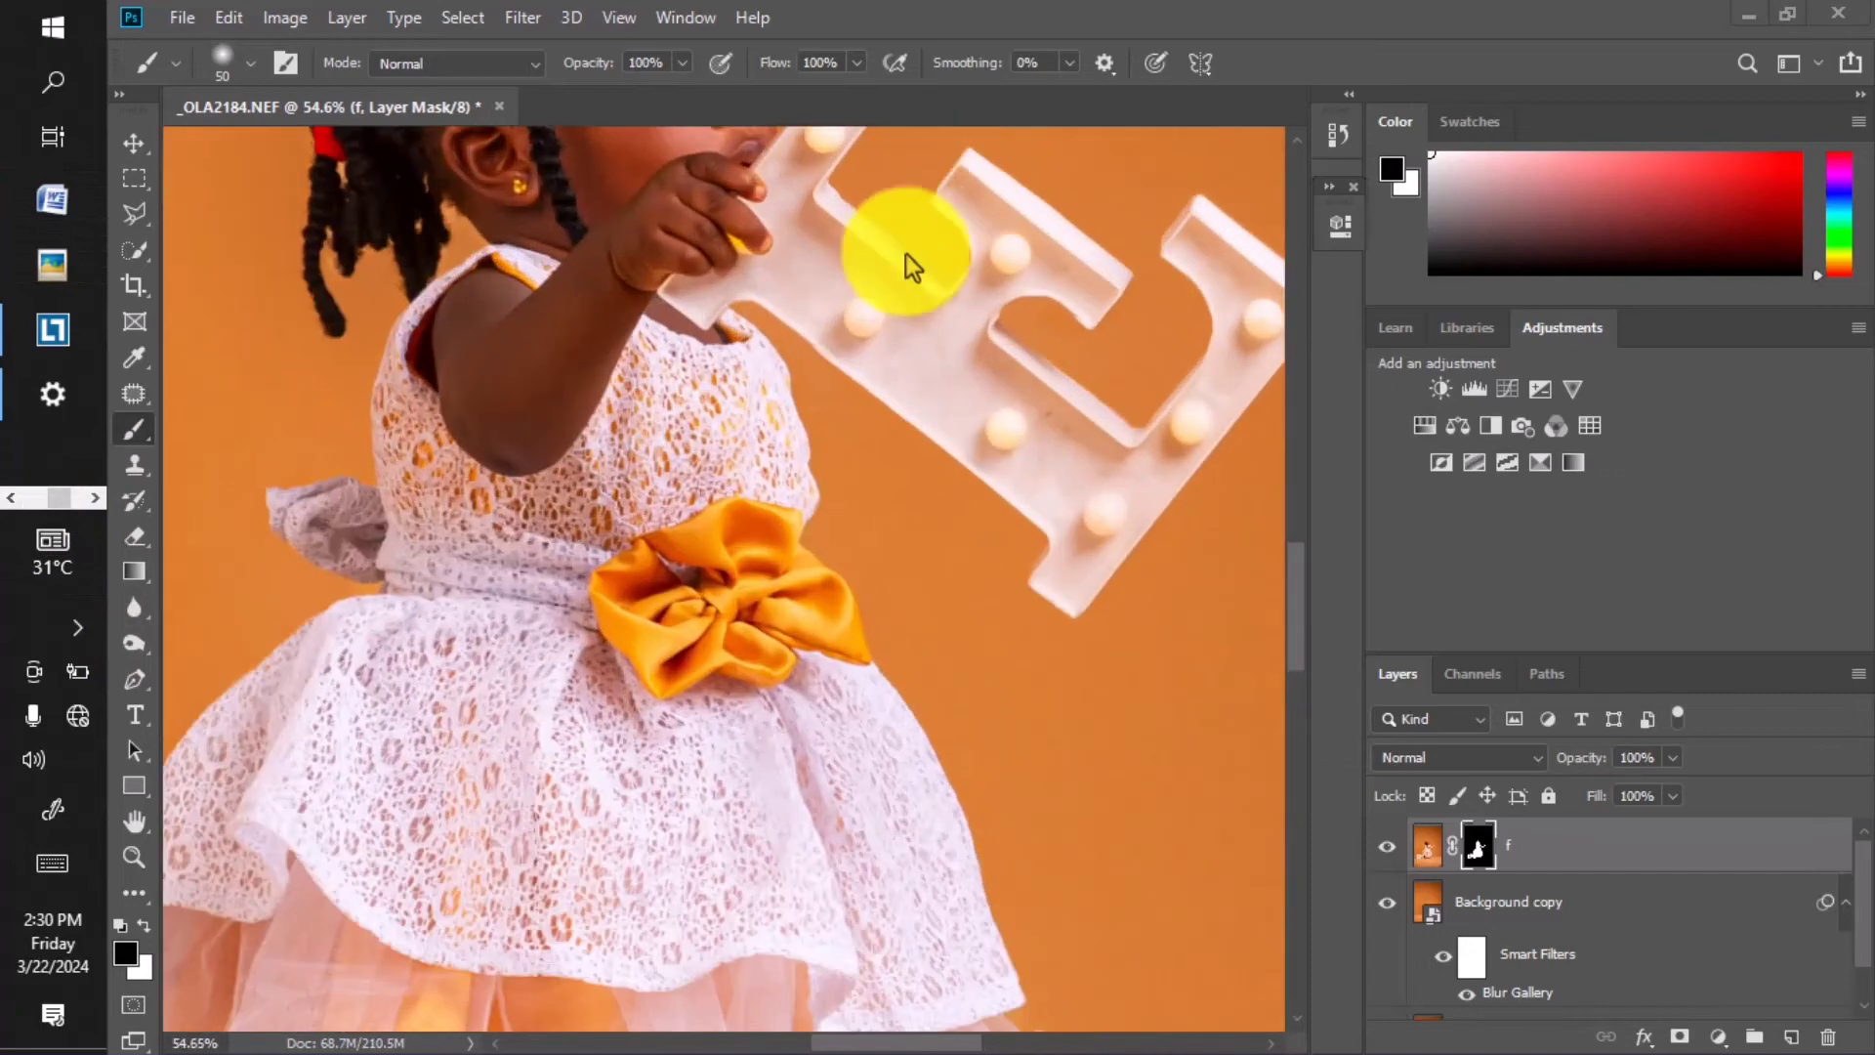
{"action": "scroll", "coordinate": [981, 486], "scroll_direction": "down", "scroll_amount": 10}
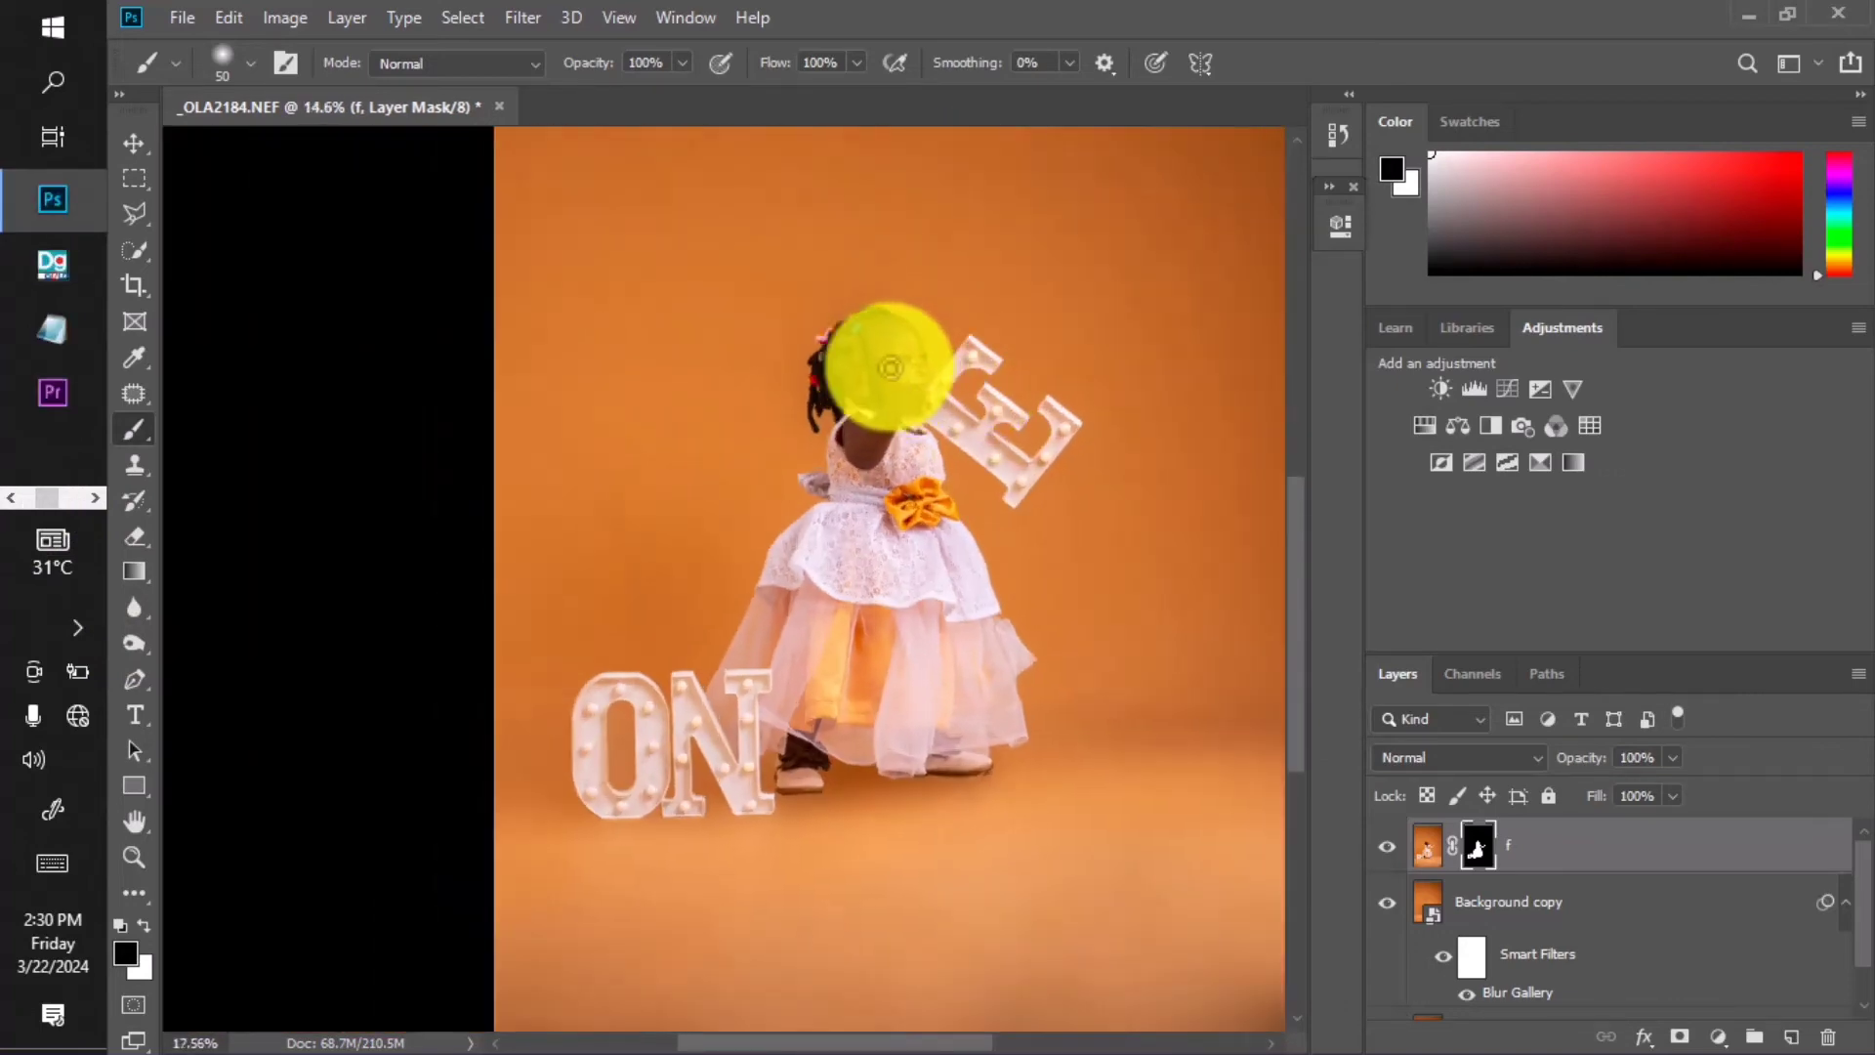
{"action": "scroll", "coordinate": [890, 367], "scroll_direction": "up", "scroll_amount": 10}
{"action": "left_click_drag", "start_coordinate": [837, 397], "coordinate": [842, 485]}
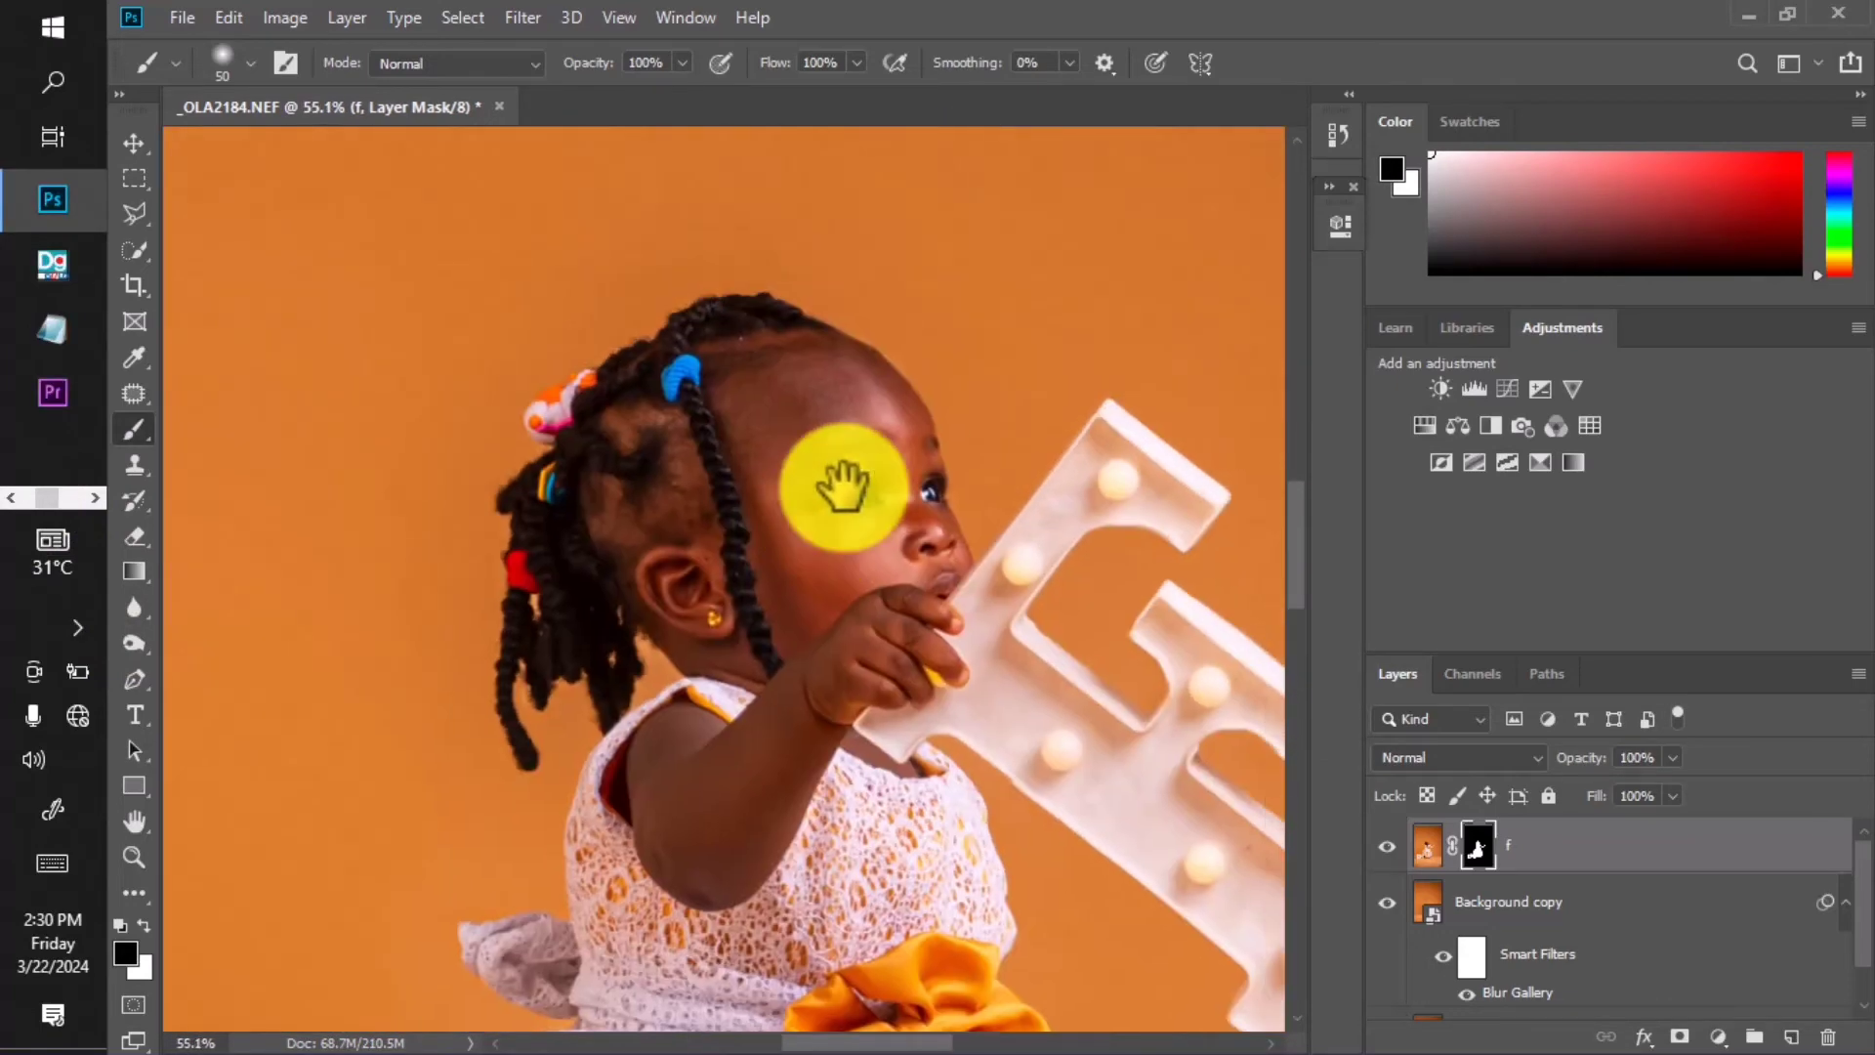
{"action": "scroll", "coordinate": [849, 439], "scroll_direction": "down", "scroll_amount": 9}
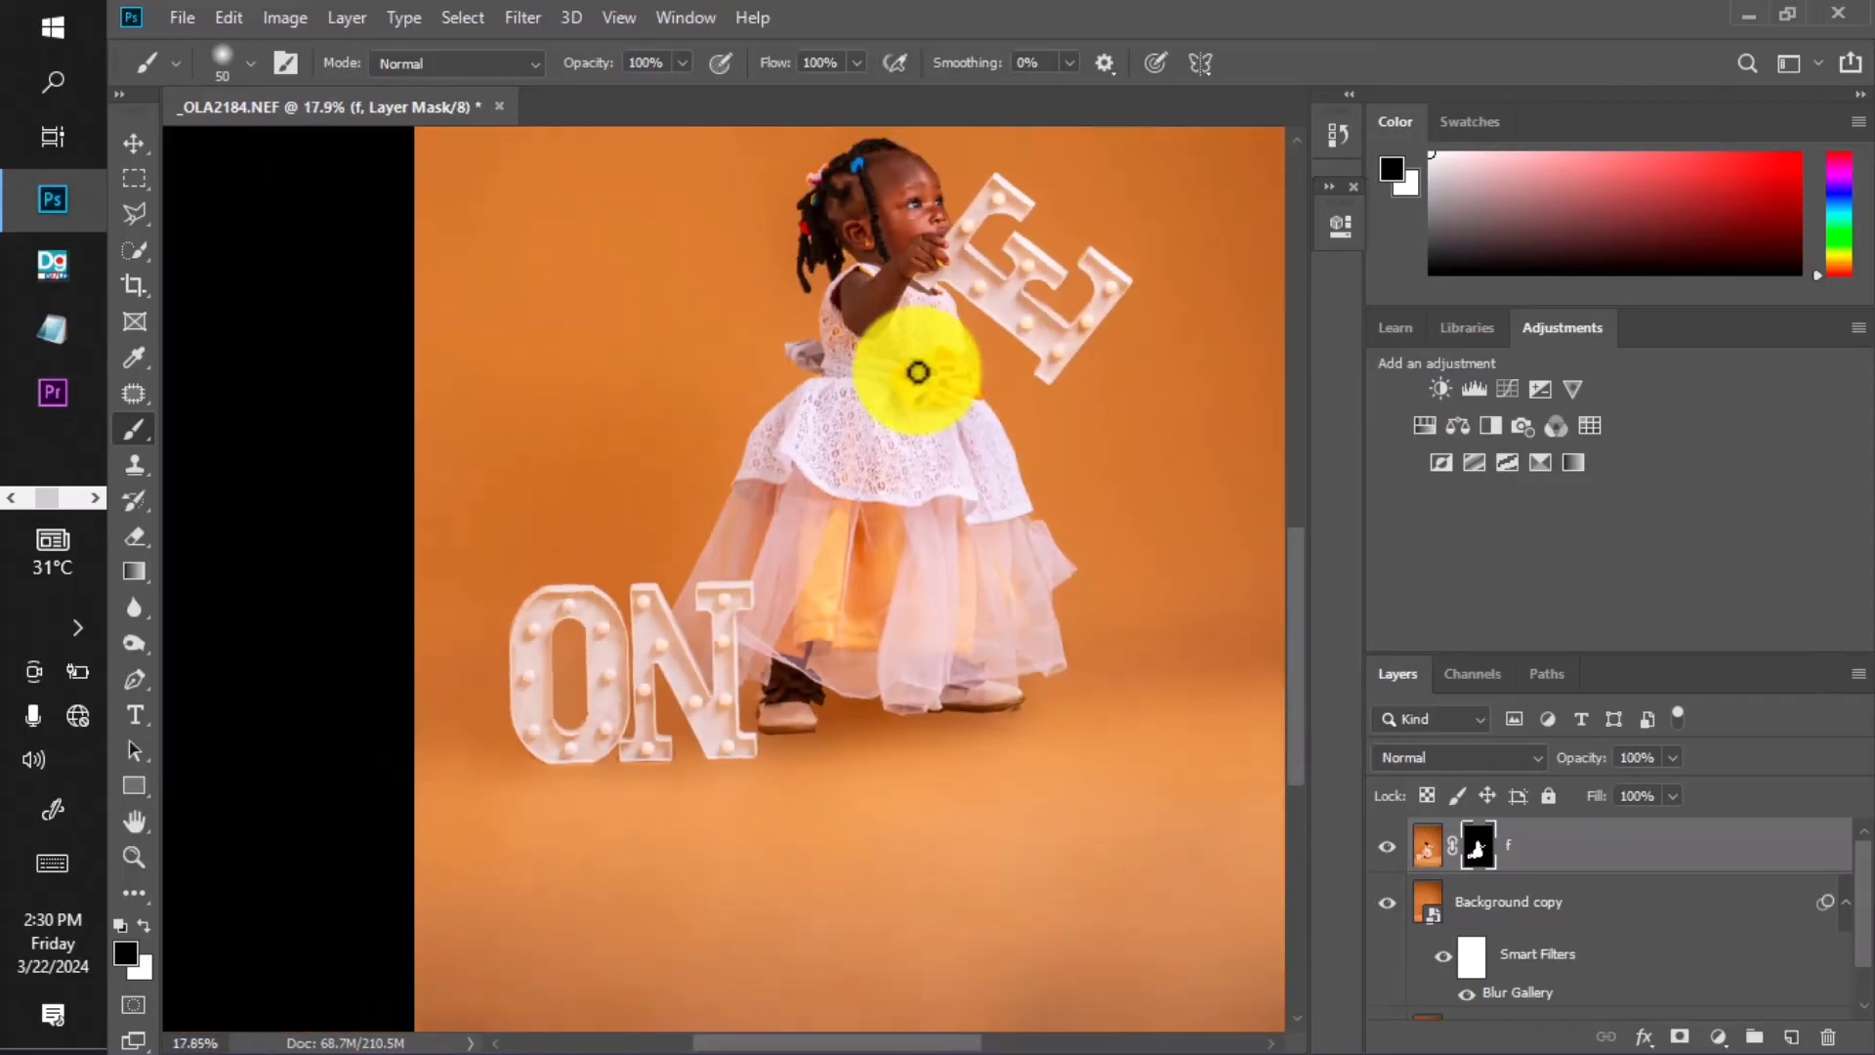
{"action": "left_click_drag", "start_coordinate": [857, 810], "coordinate": [855, 745]}
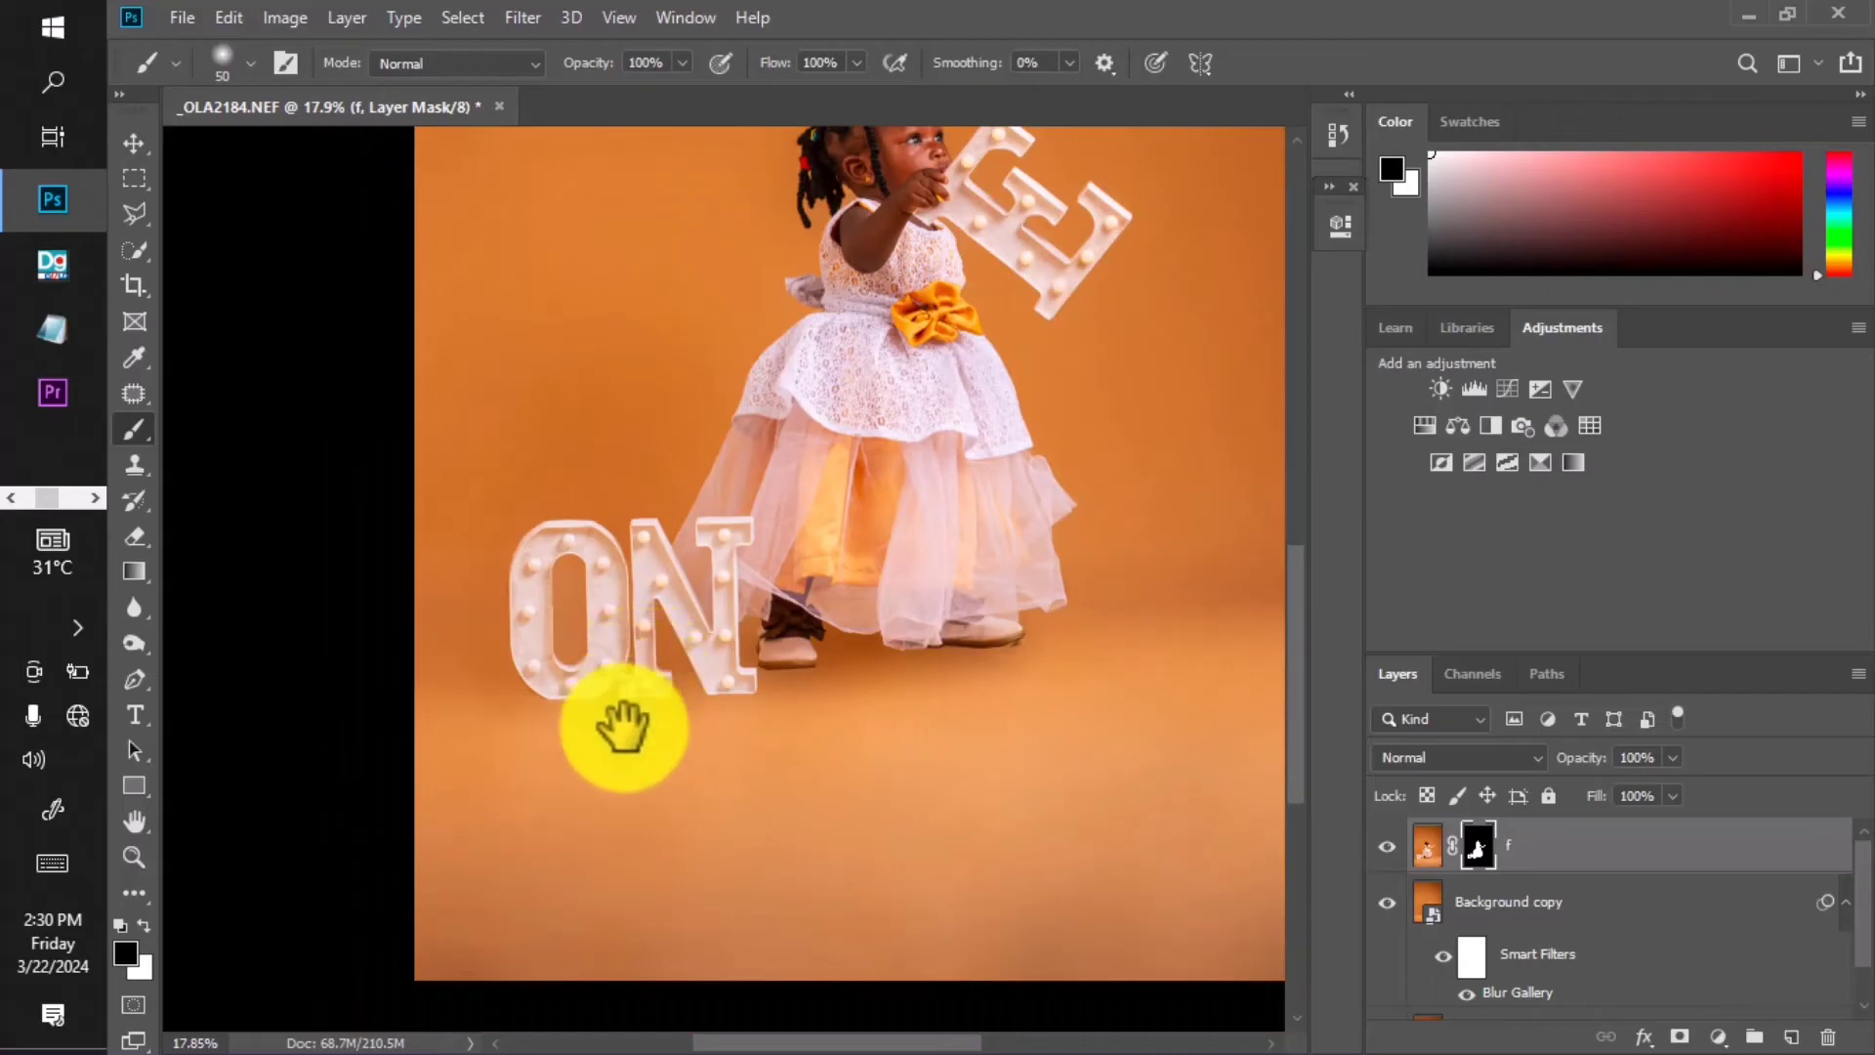
{"action": "scroll", "coordinate": [661, 703], "scroll_direction": "down", "scroll_amount": 5}
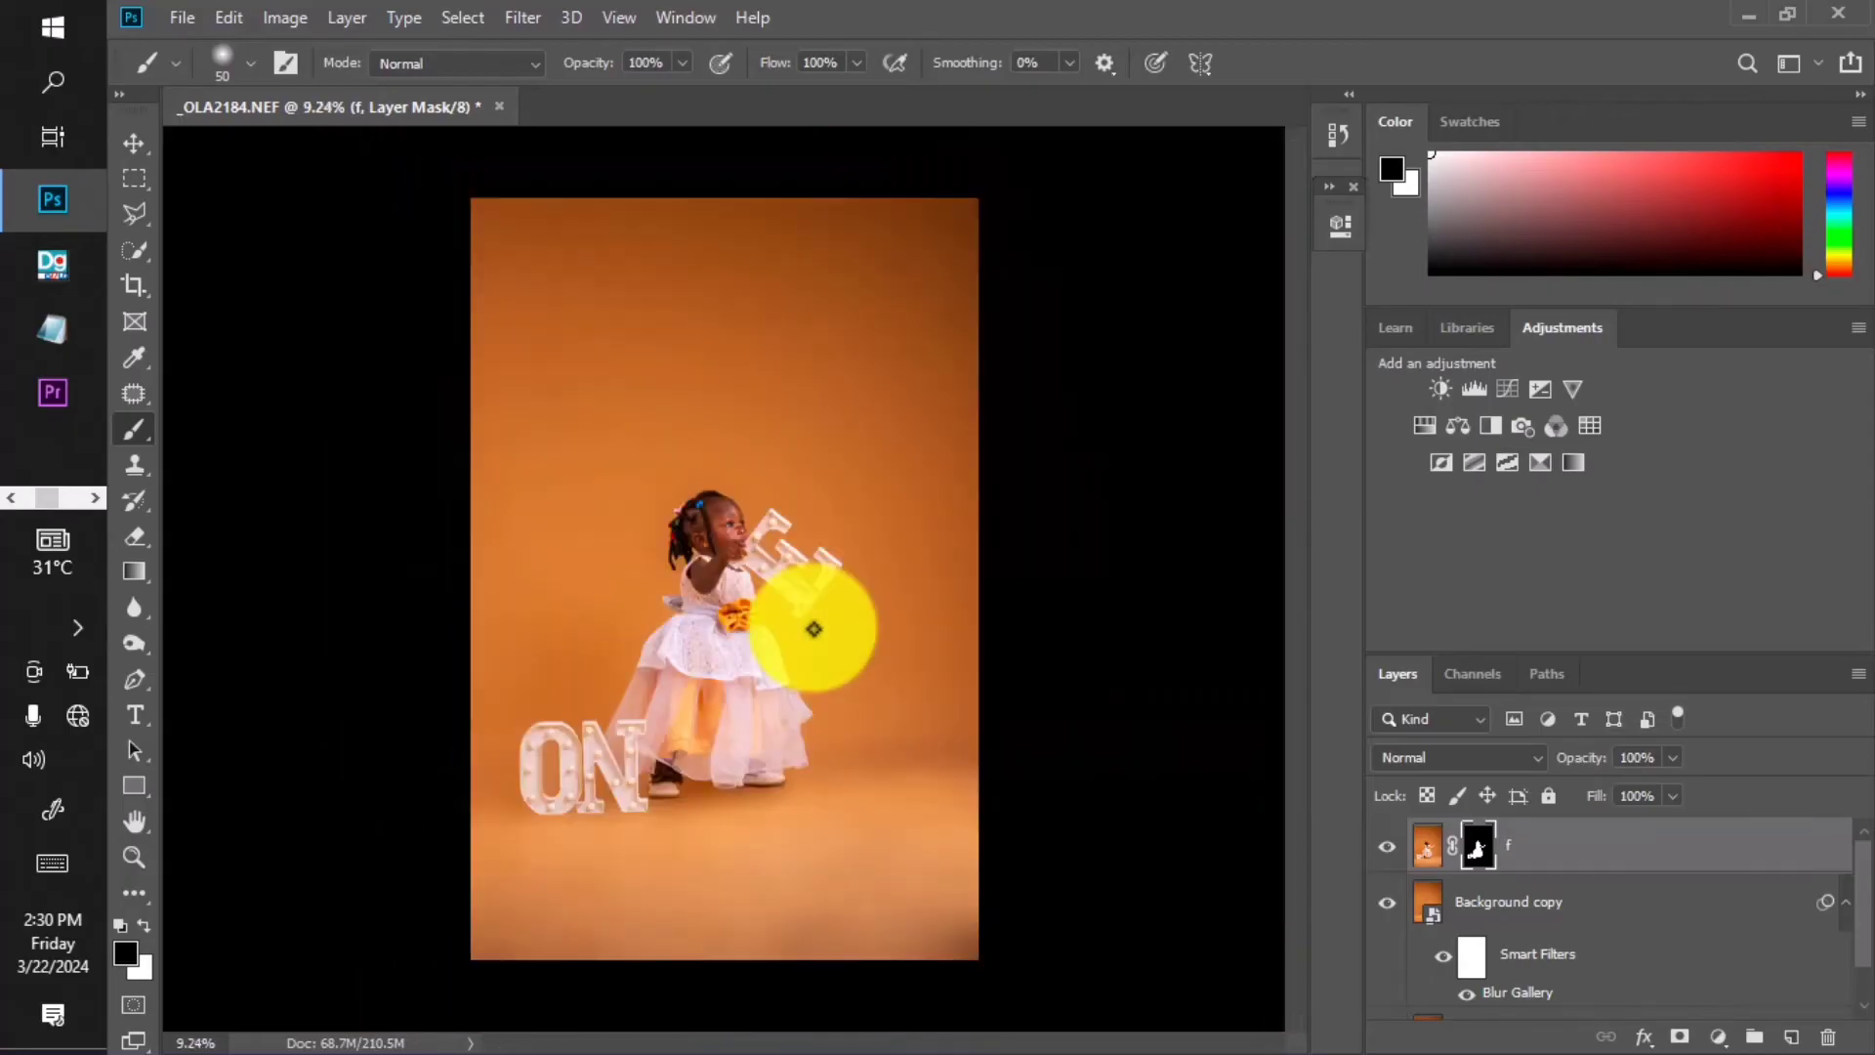
{"action": "scroll", "coordinate": [654, 840], "scroll_direction": "up", "scroll_amount": 6}
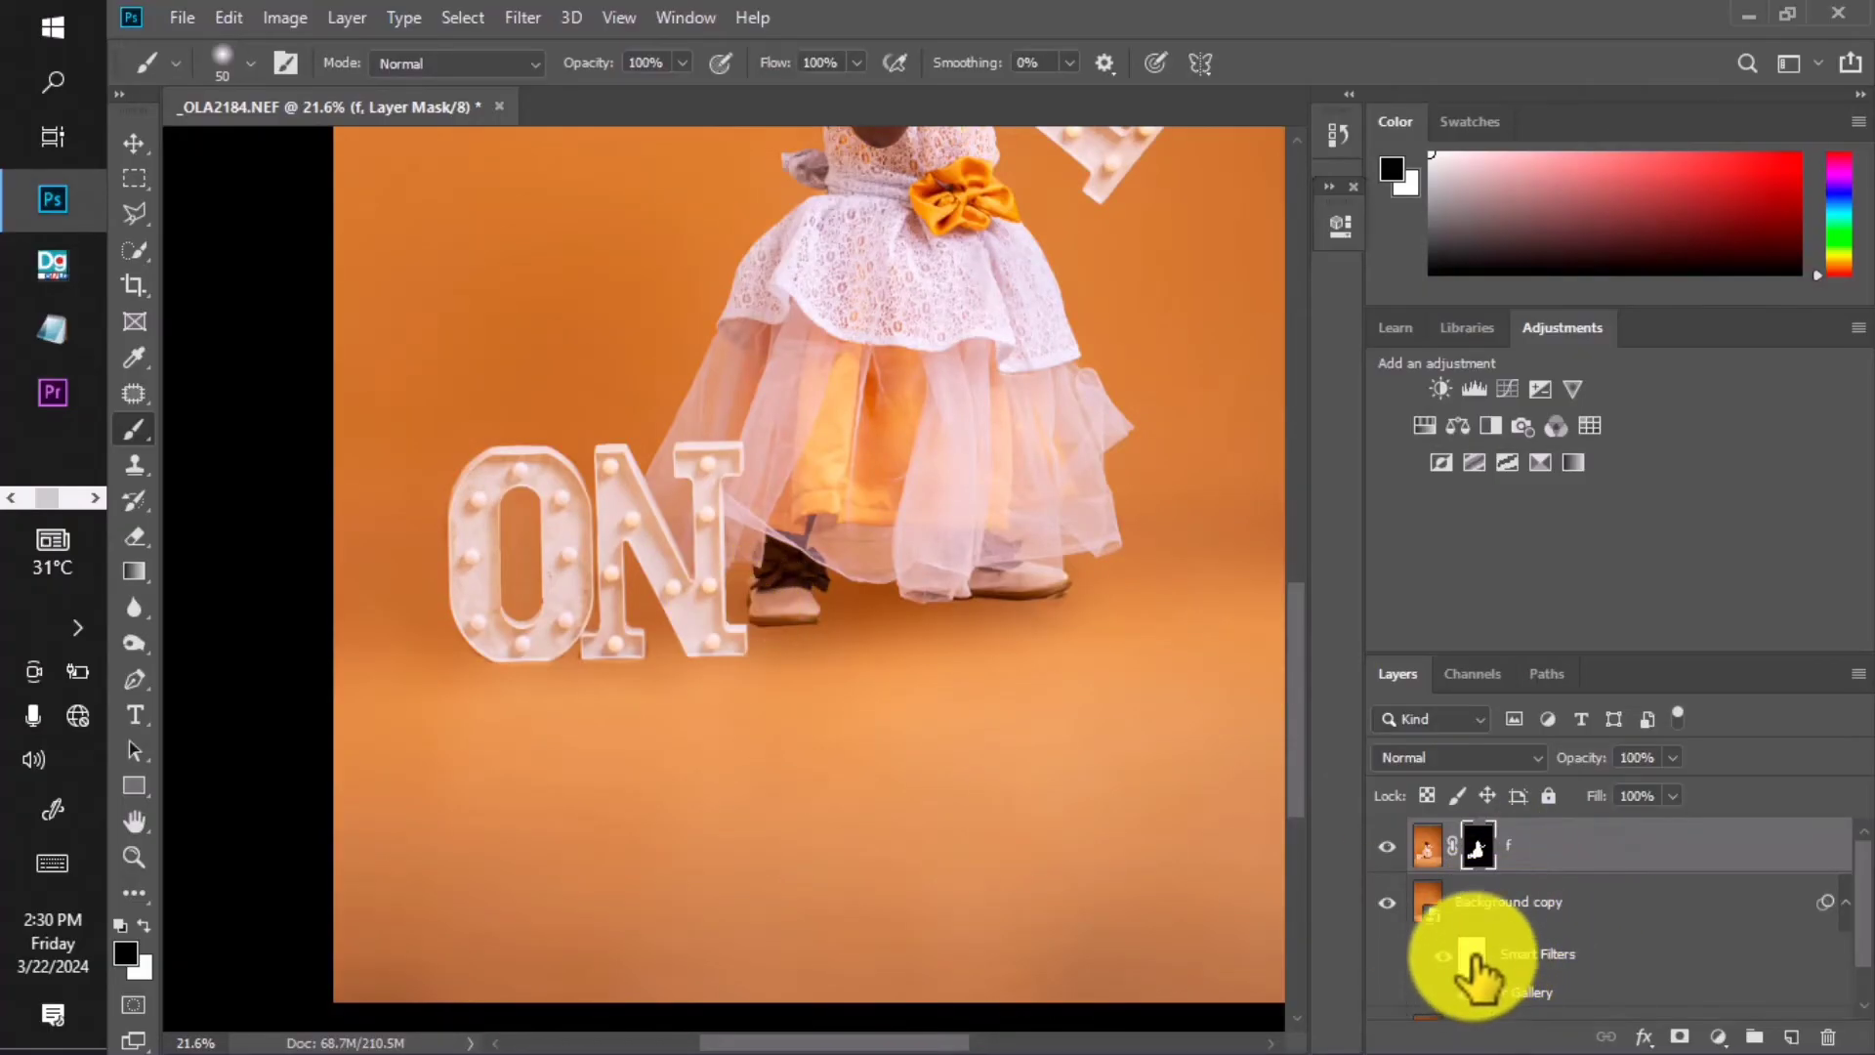
{"action": "left_click", "coordinate": [1472, 957]}
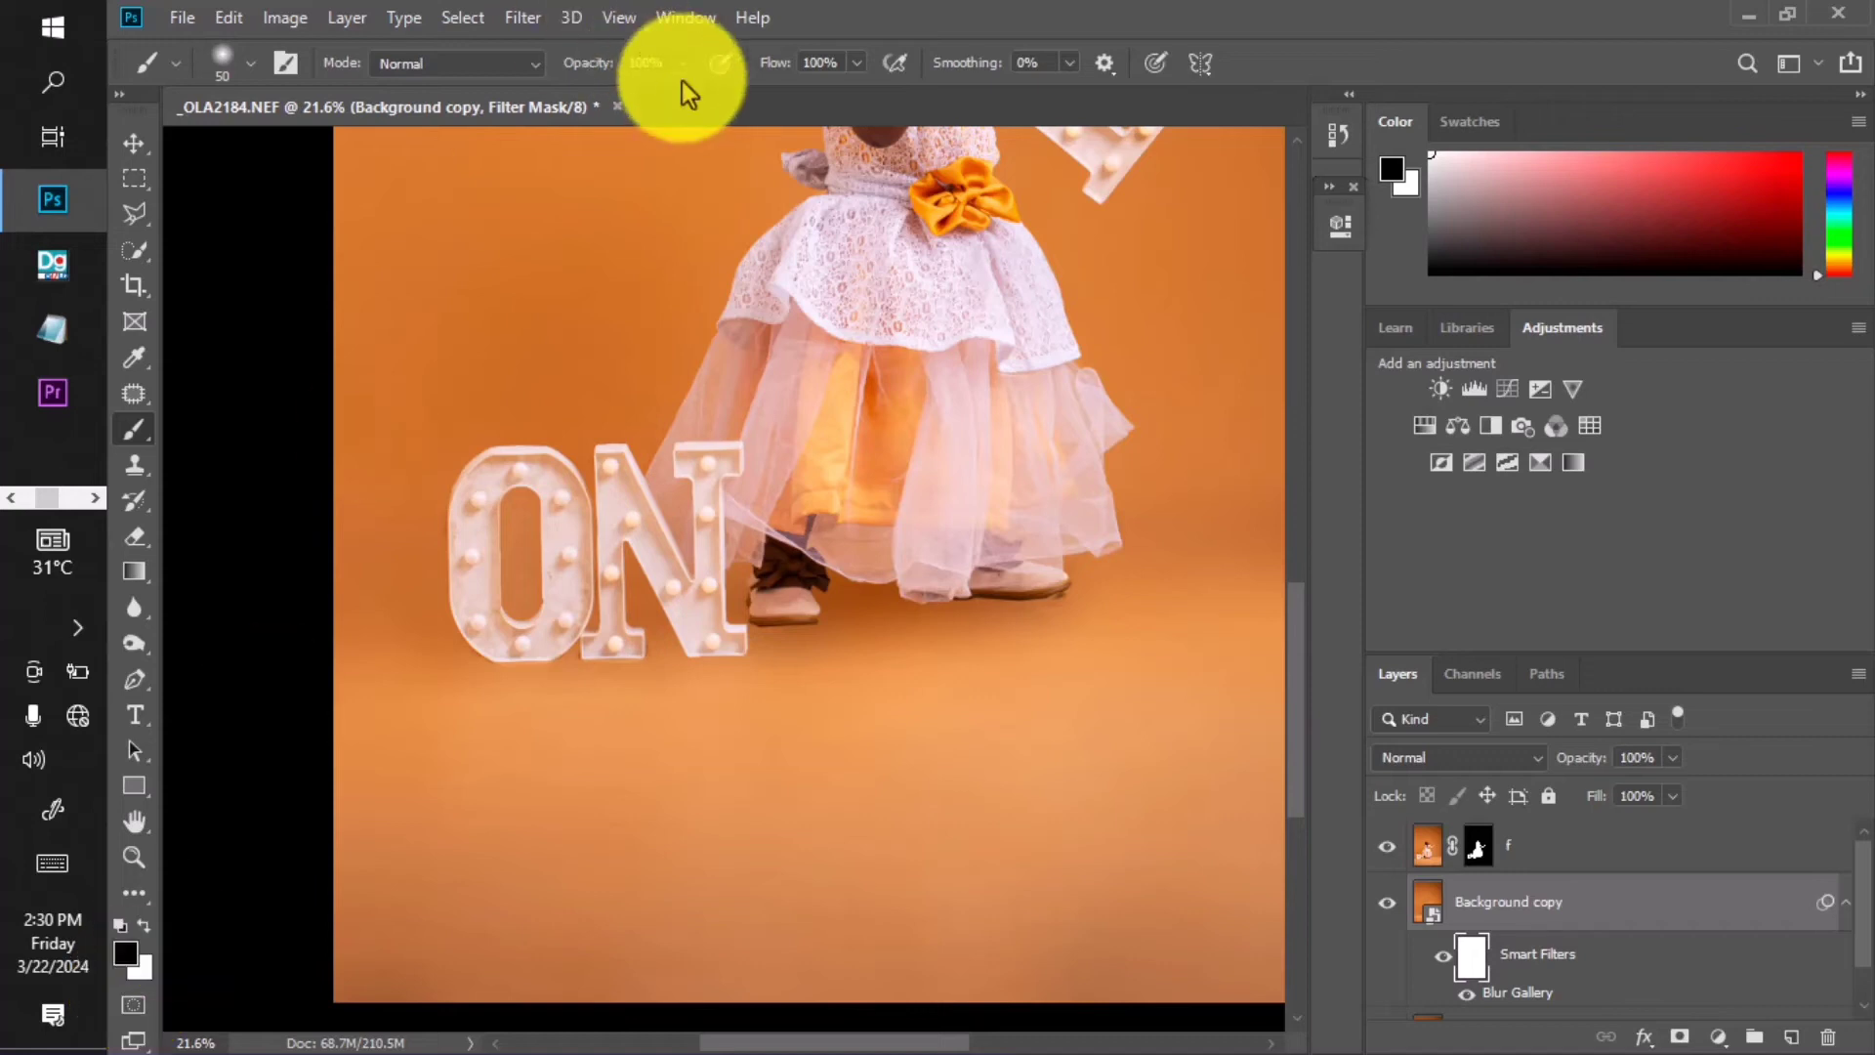
Lower the brush opacity on the Blur Gallery filter mask and set the brush size to 100.
{"action": "left_click_drag", "start_coordinate": [627, 96], "coordinate": [566, 93]}
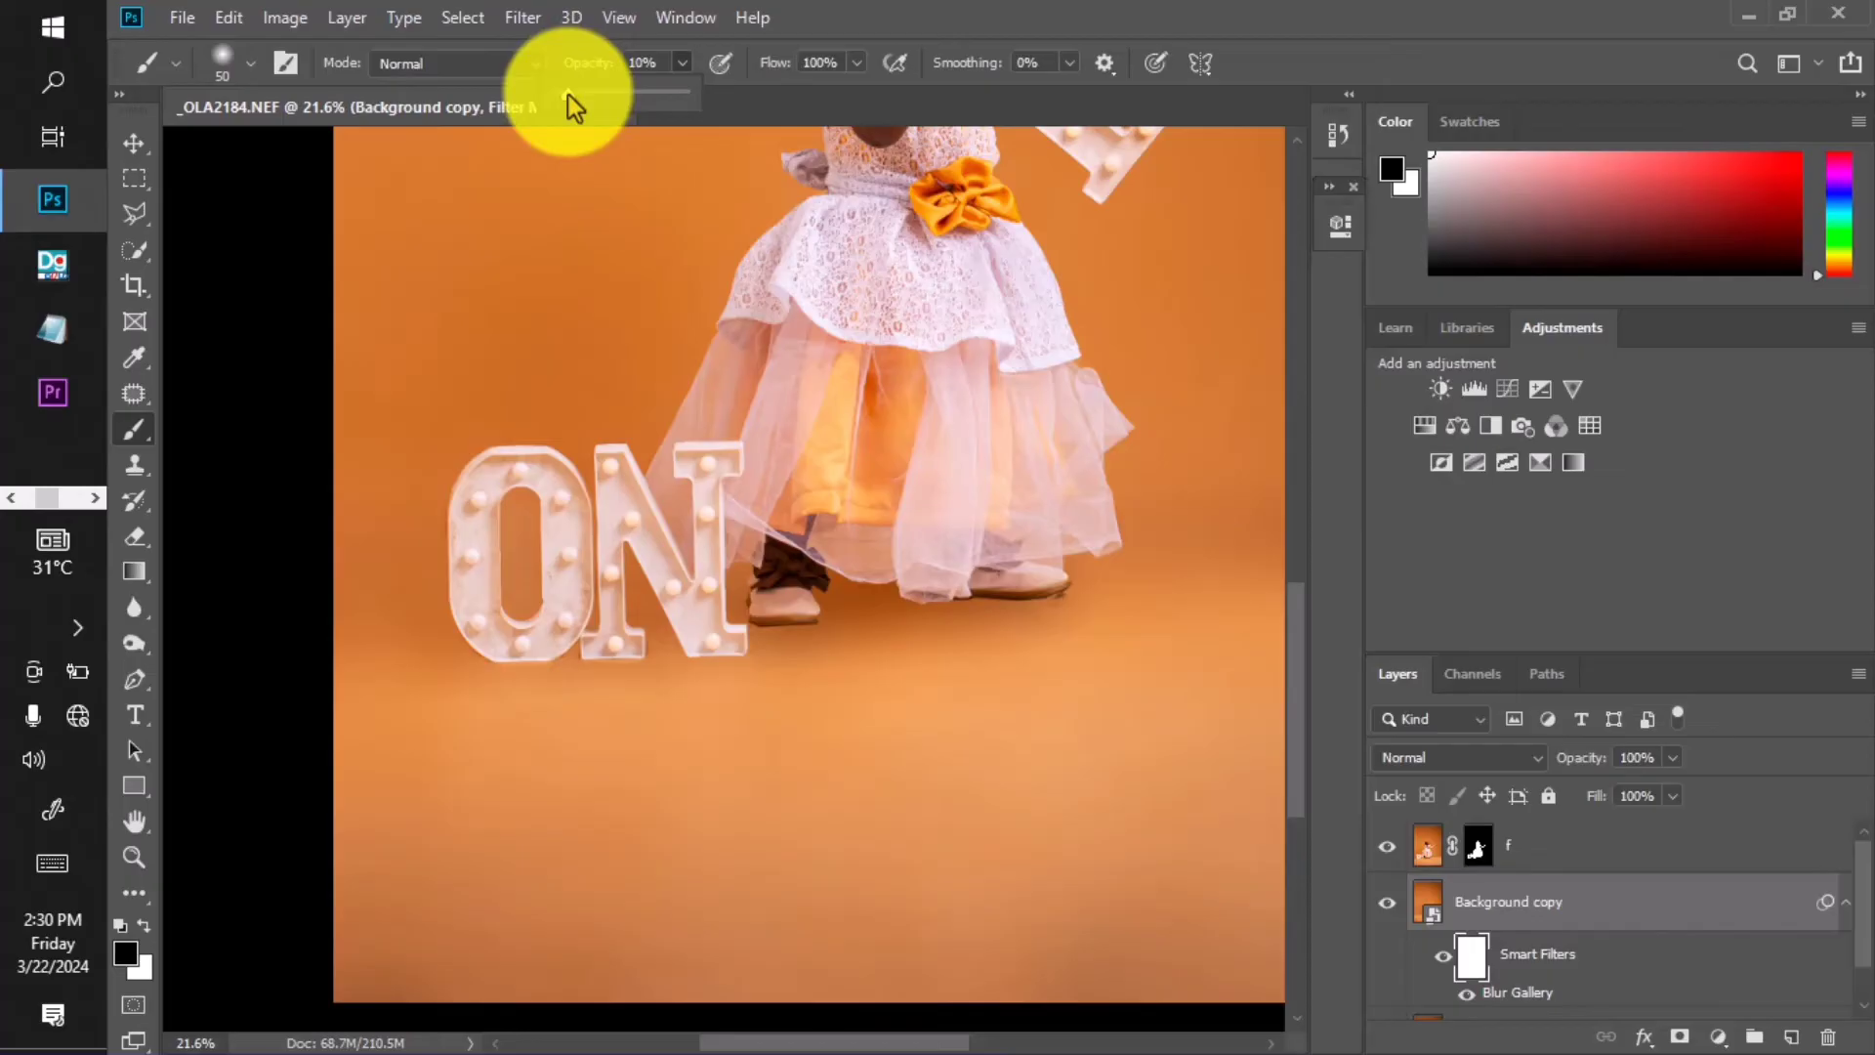
{"action": "left_click_drag", "start_coordinate": [618, 637], "coordinate": [646, 636]}
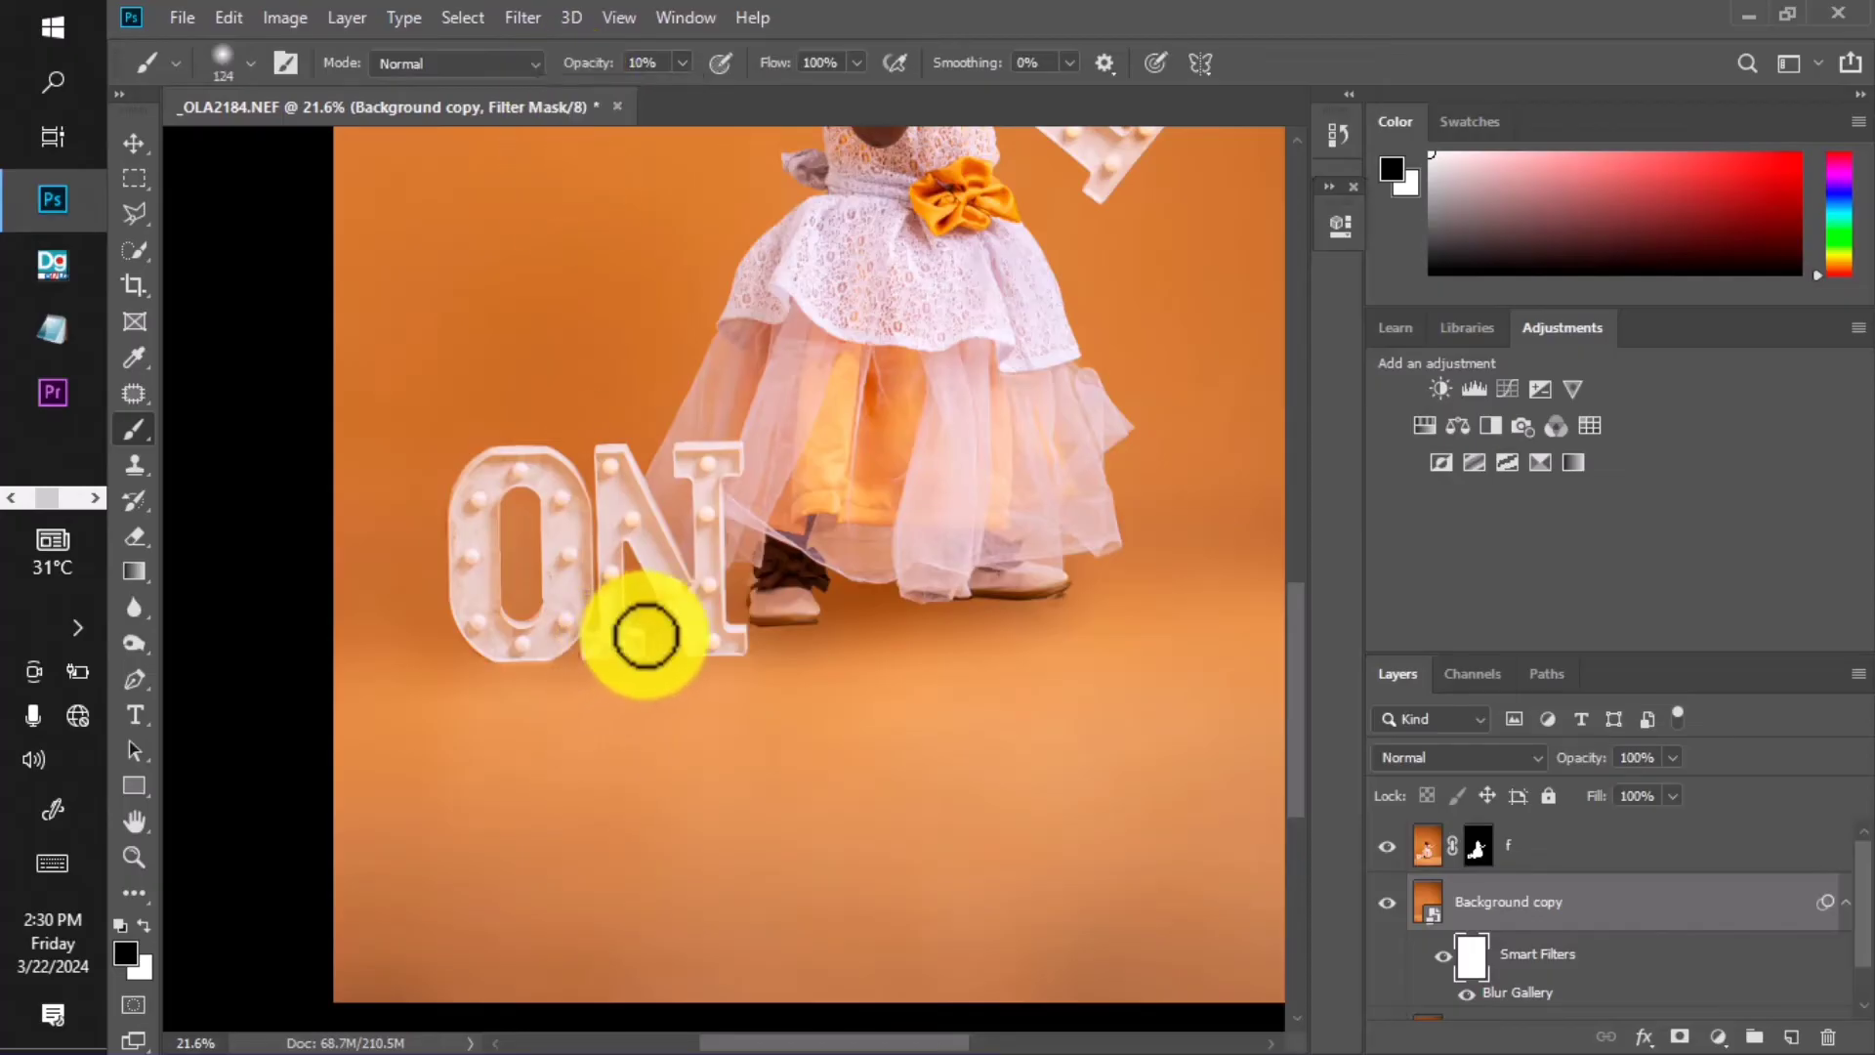
{"action": "scroll", "coordinate": [676, 604], "scroll_direction": "down", "scroll_amount": 2}
{"action": "scroll", "coordinate": [753, 619], "scroll_direction": "up", "scroll_amount": 5}
{"action": "scroll", "coordinate": [779, 562], "scroll_direction": "down", "scroll_amount": 3}
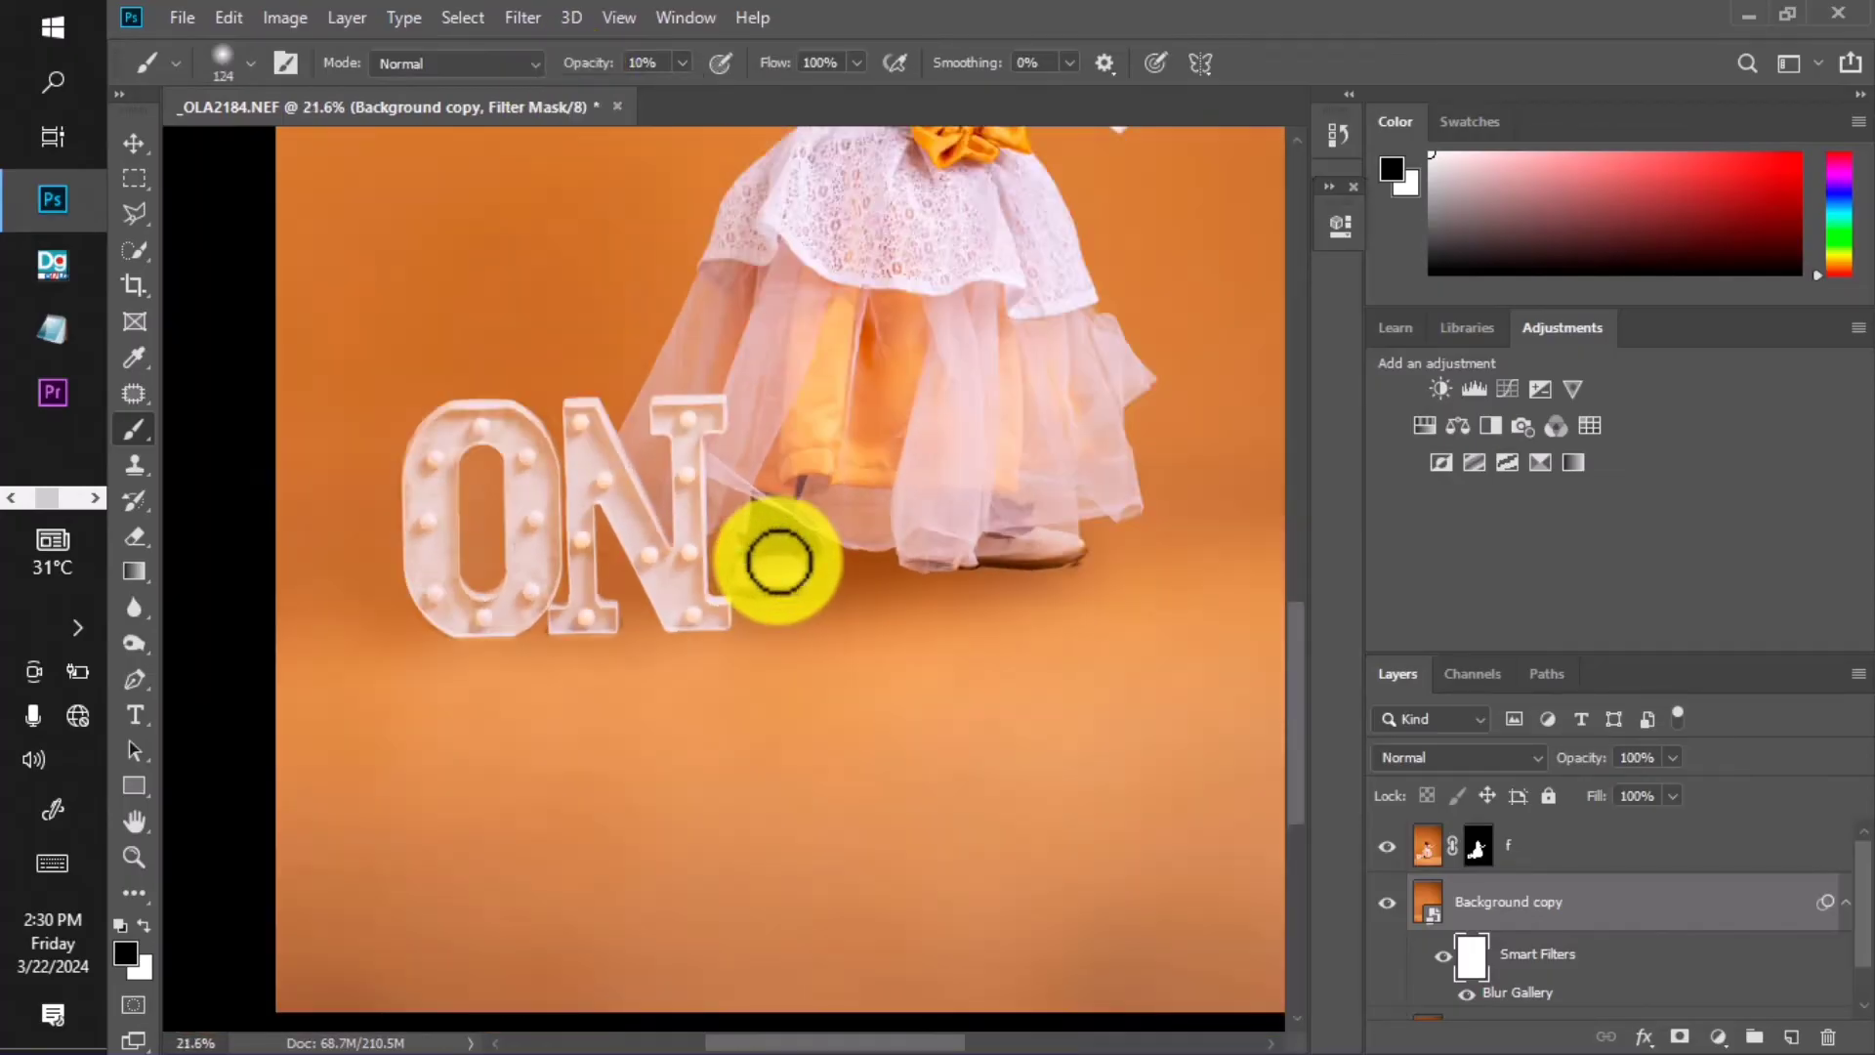
{"action": "scroll", "coordinate": [553, 636], "scroll_direction": "down", "scroll_amount": 1}
{"action": "scroll", "coordinate": [553, 619], "scroll_direction": "up", "scroll_amount": 3}
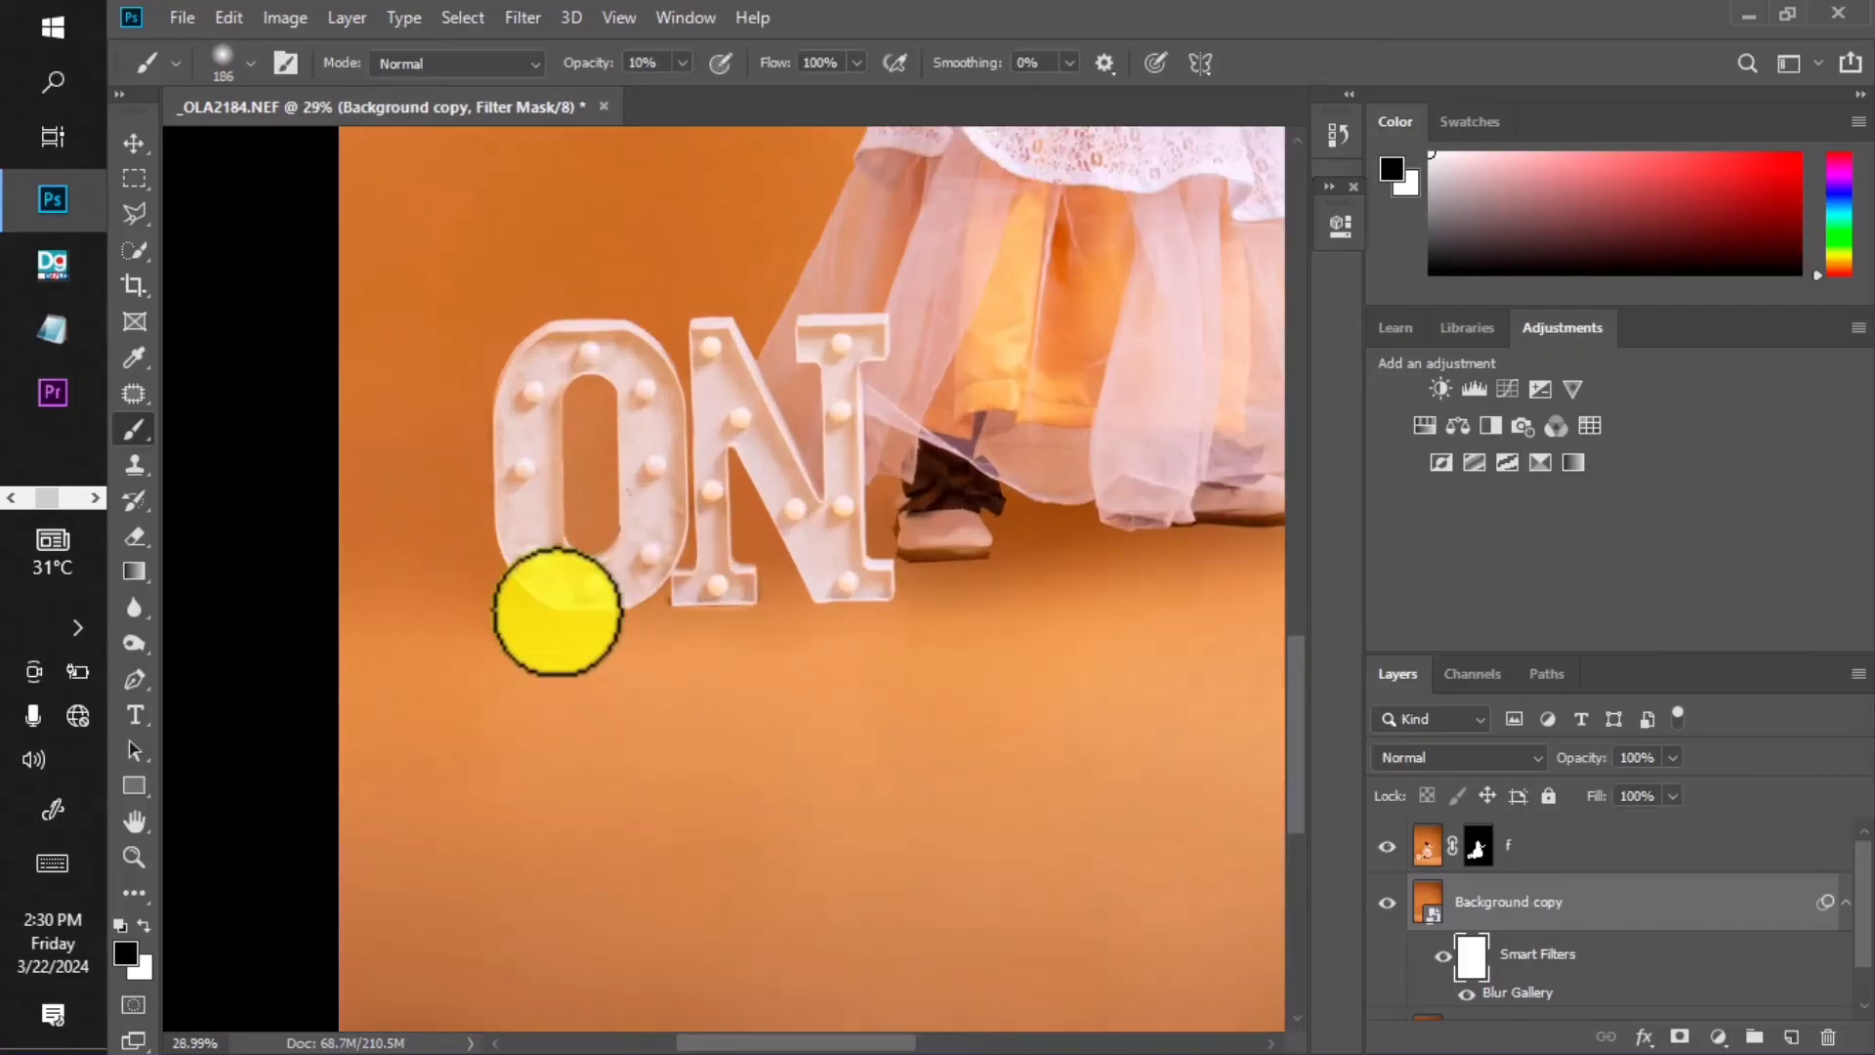
{"action": "scroll", "coordinate": [670, 481], "scroll_direction": "down", "scroll_amount": 2}
{"action": "scroll", "coordinate": [837, 529], "scroll_direction": "up", "scroll_amount": 2}
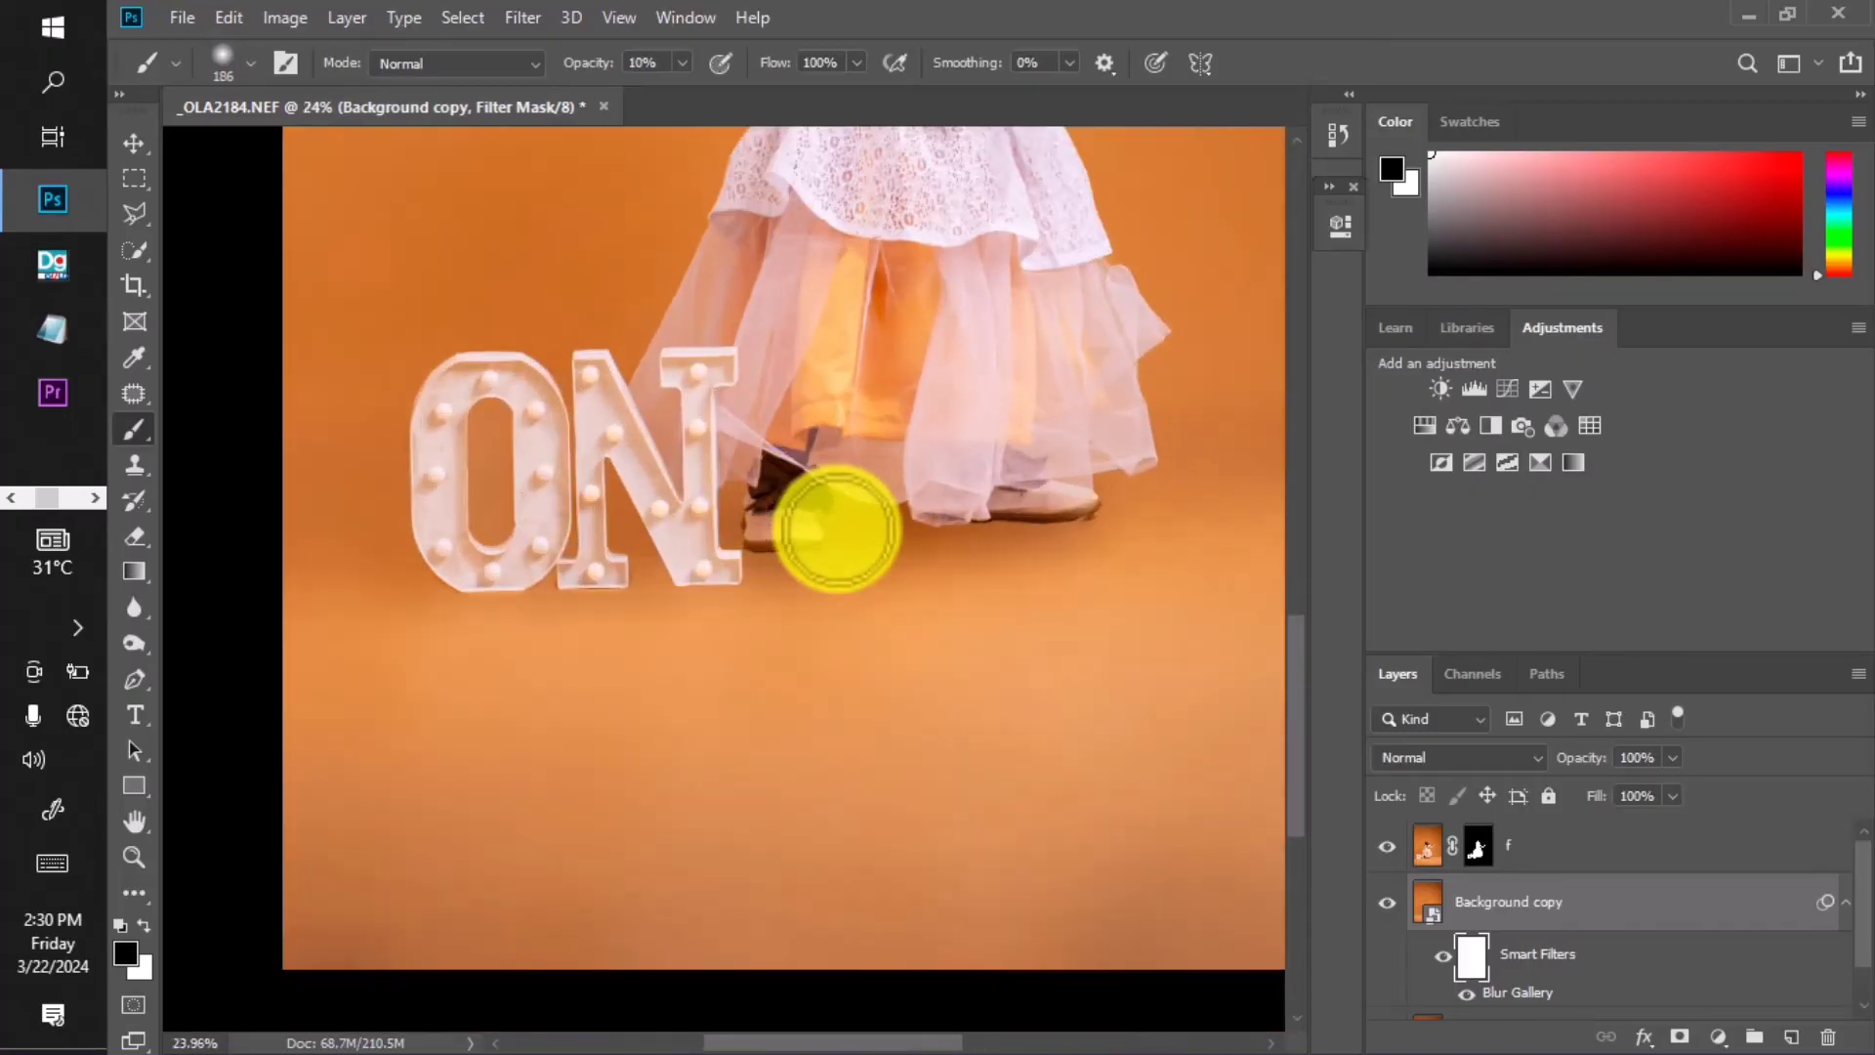
{"action": "scroll", "coordinate": [779, 537], "scroll_direction": "up", "scroll_amount": 2}
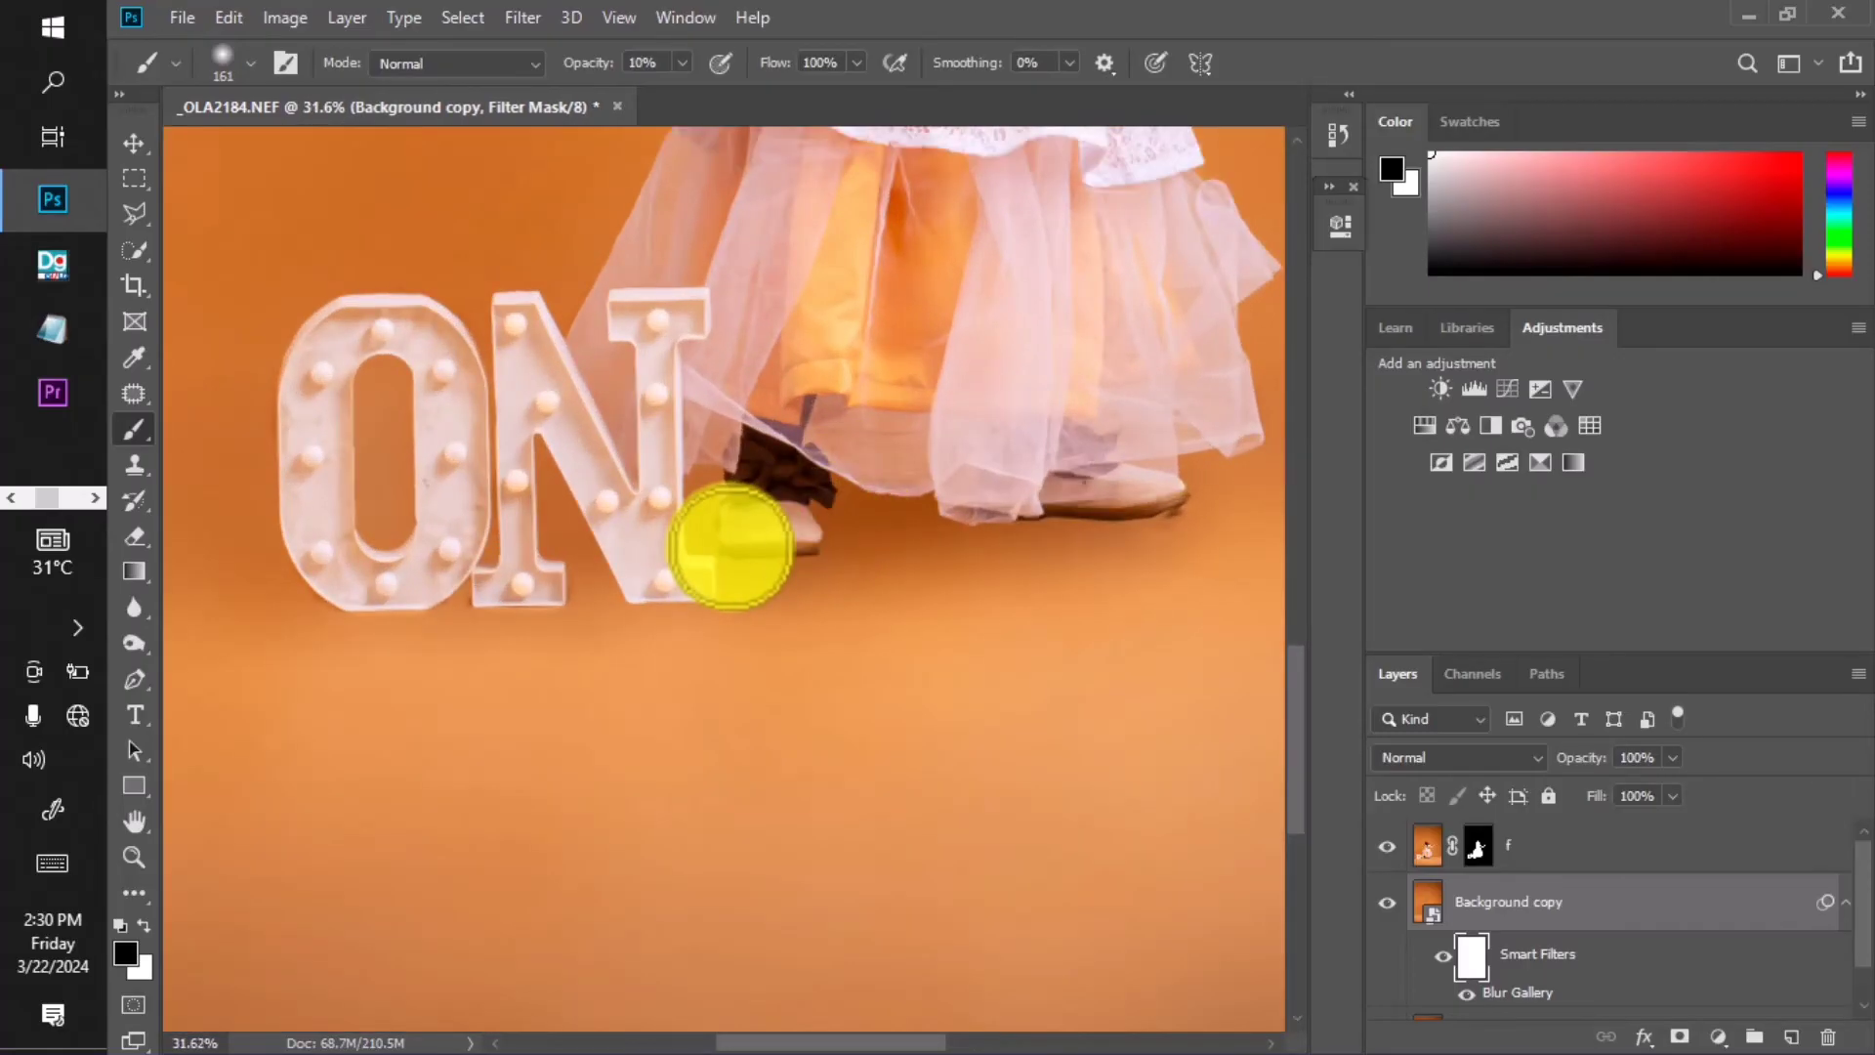
{"action": "key", "text": "bracketleft"}
{"action": "key", "text": "bracketleft"}
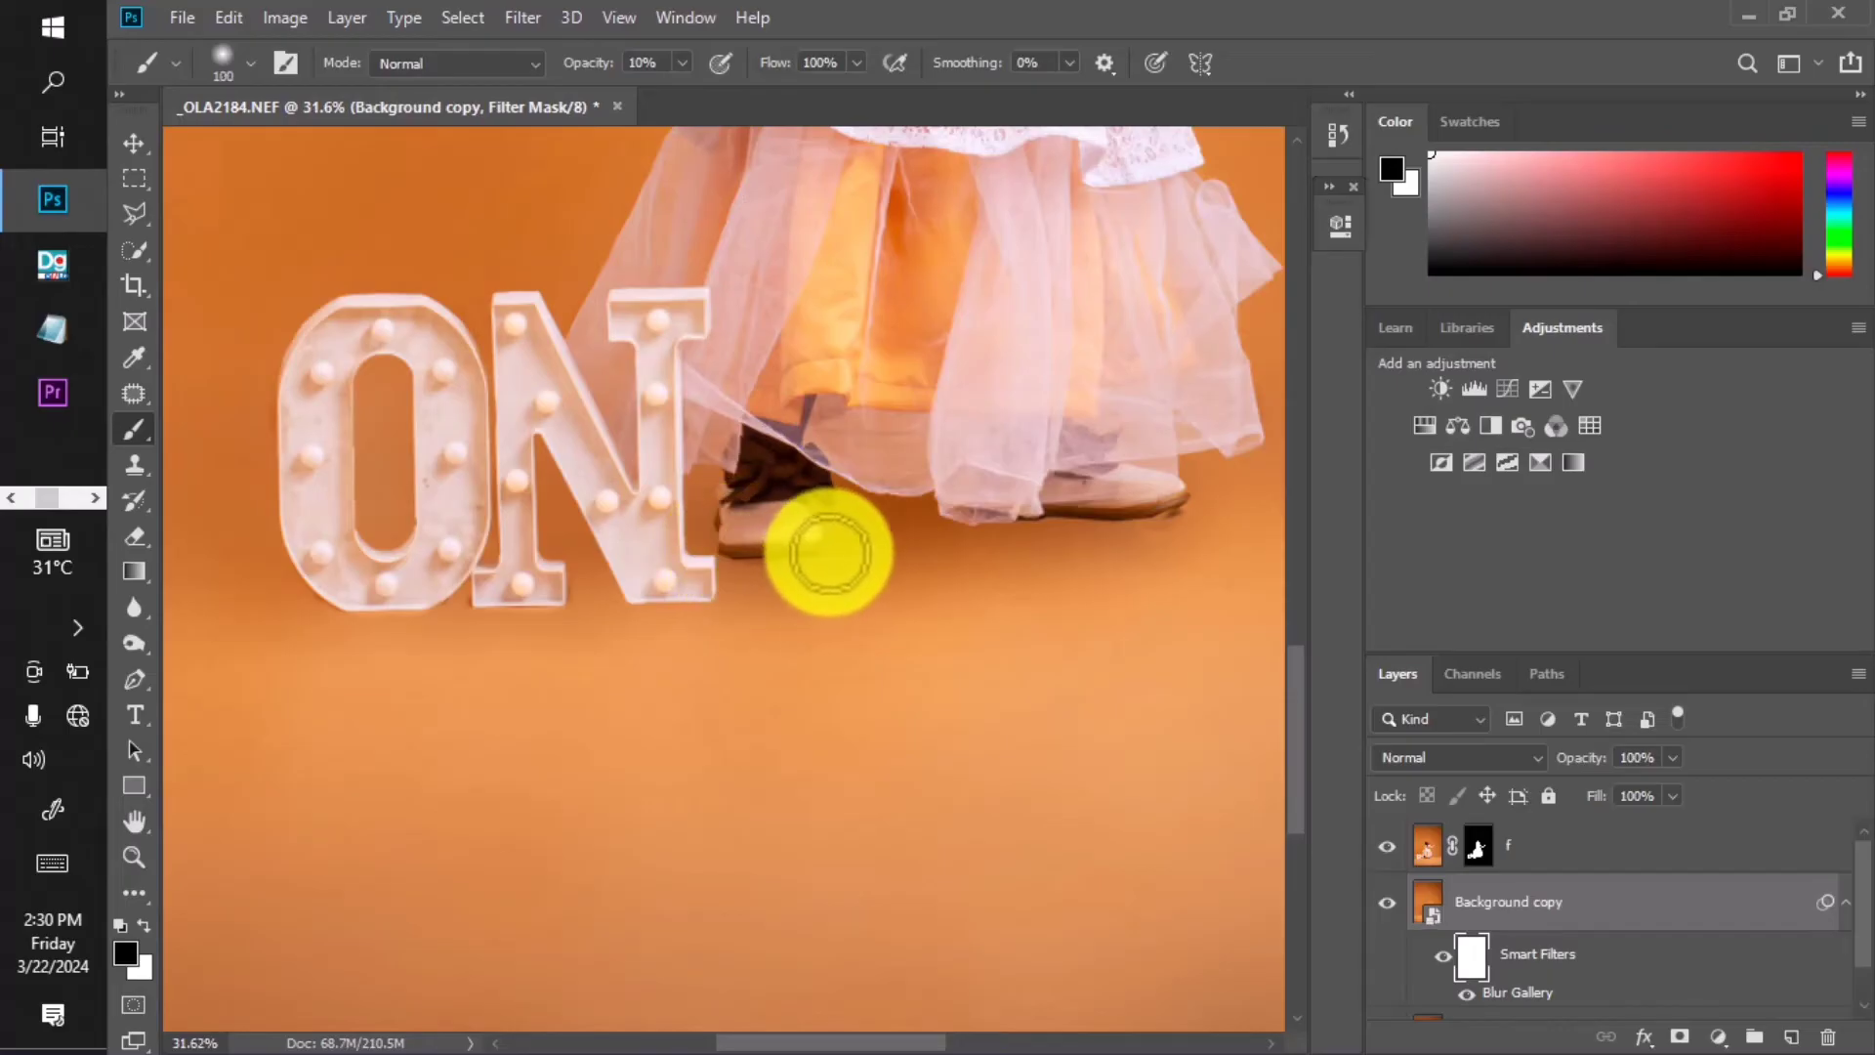
{"action": "scroll", "coordinate": [778, 580], "scroll_direction": "up", "scroll_amount": 2}
Raise the brush opacity to about 56% for painting the floor near the feet.
{"action": "left_click", "coordinate": [682, 62]}
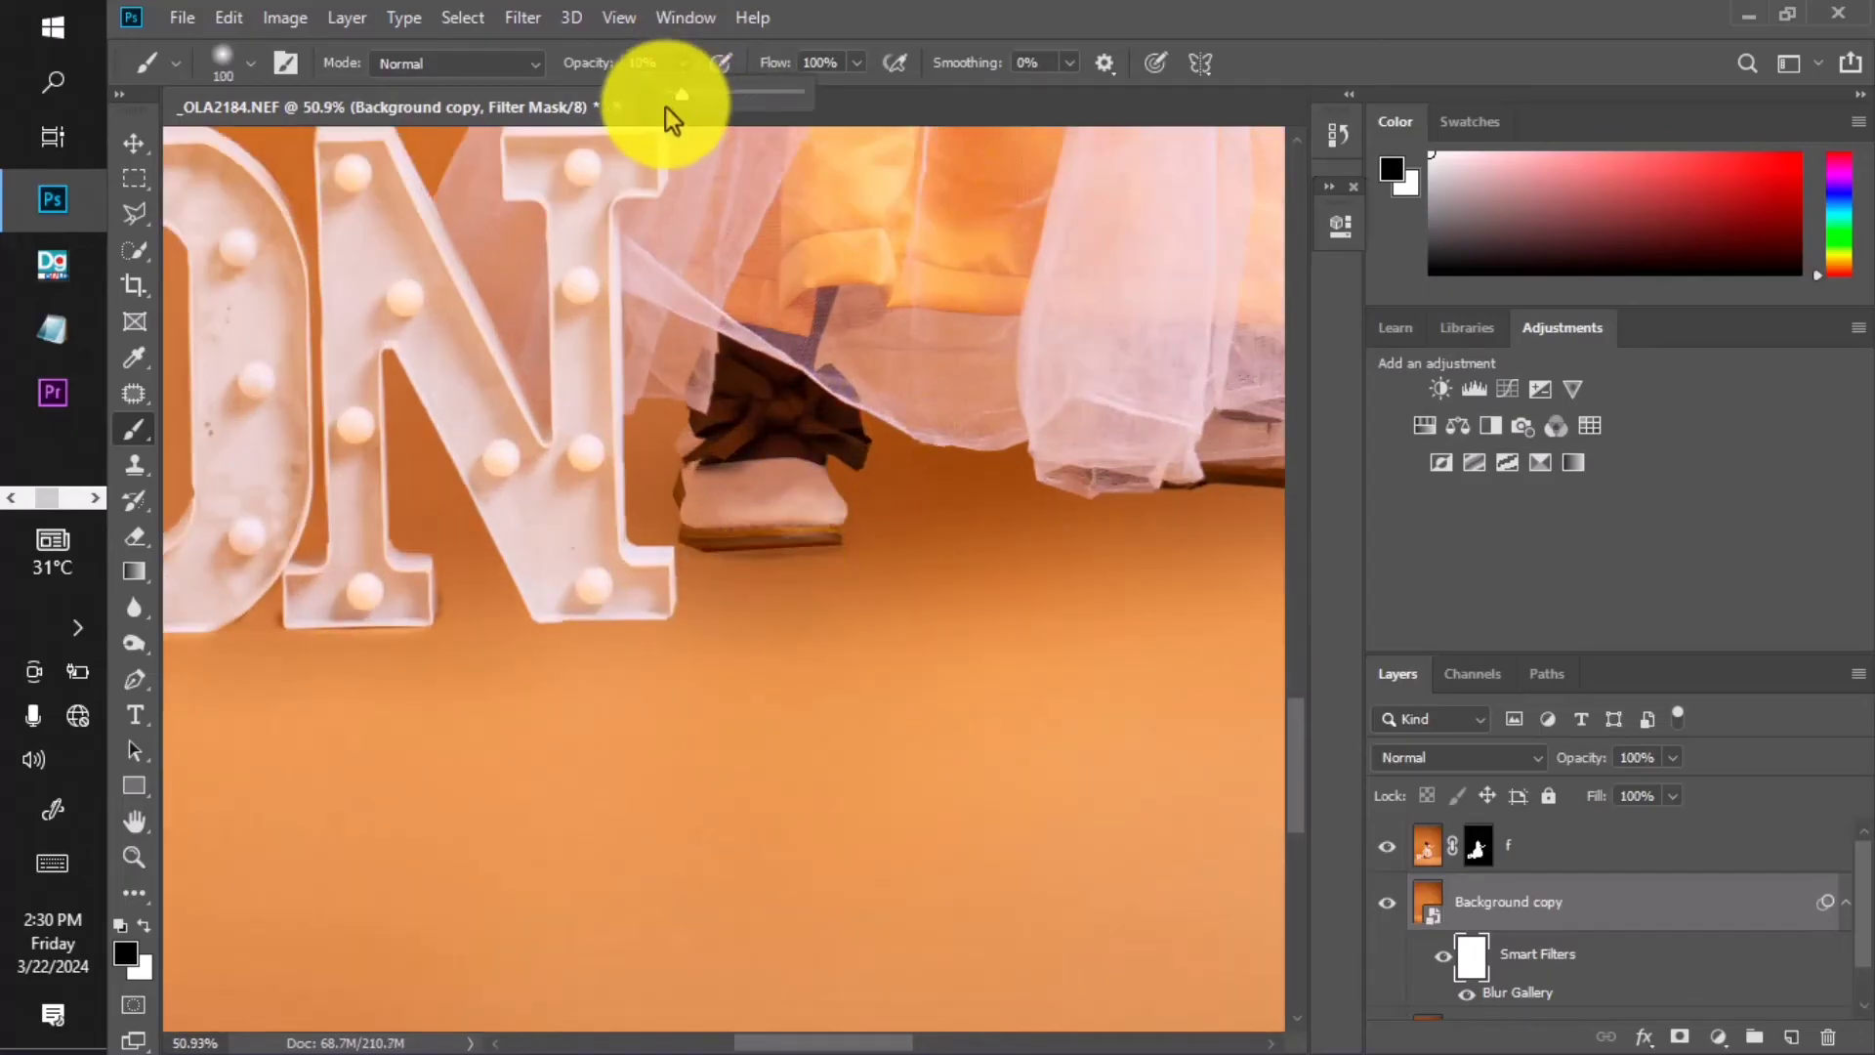
{"action": "left_click_drag", "start_coordinate": [672, 103], "coordinate": [853, 107]}
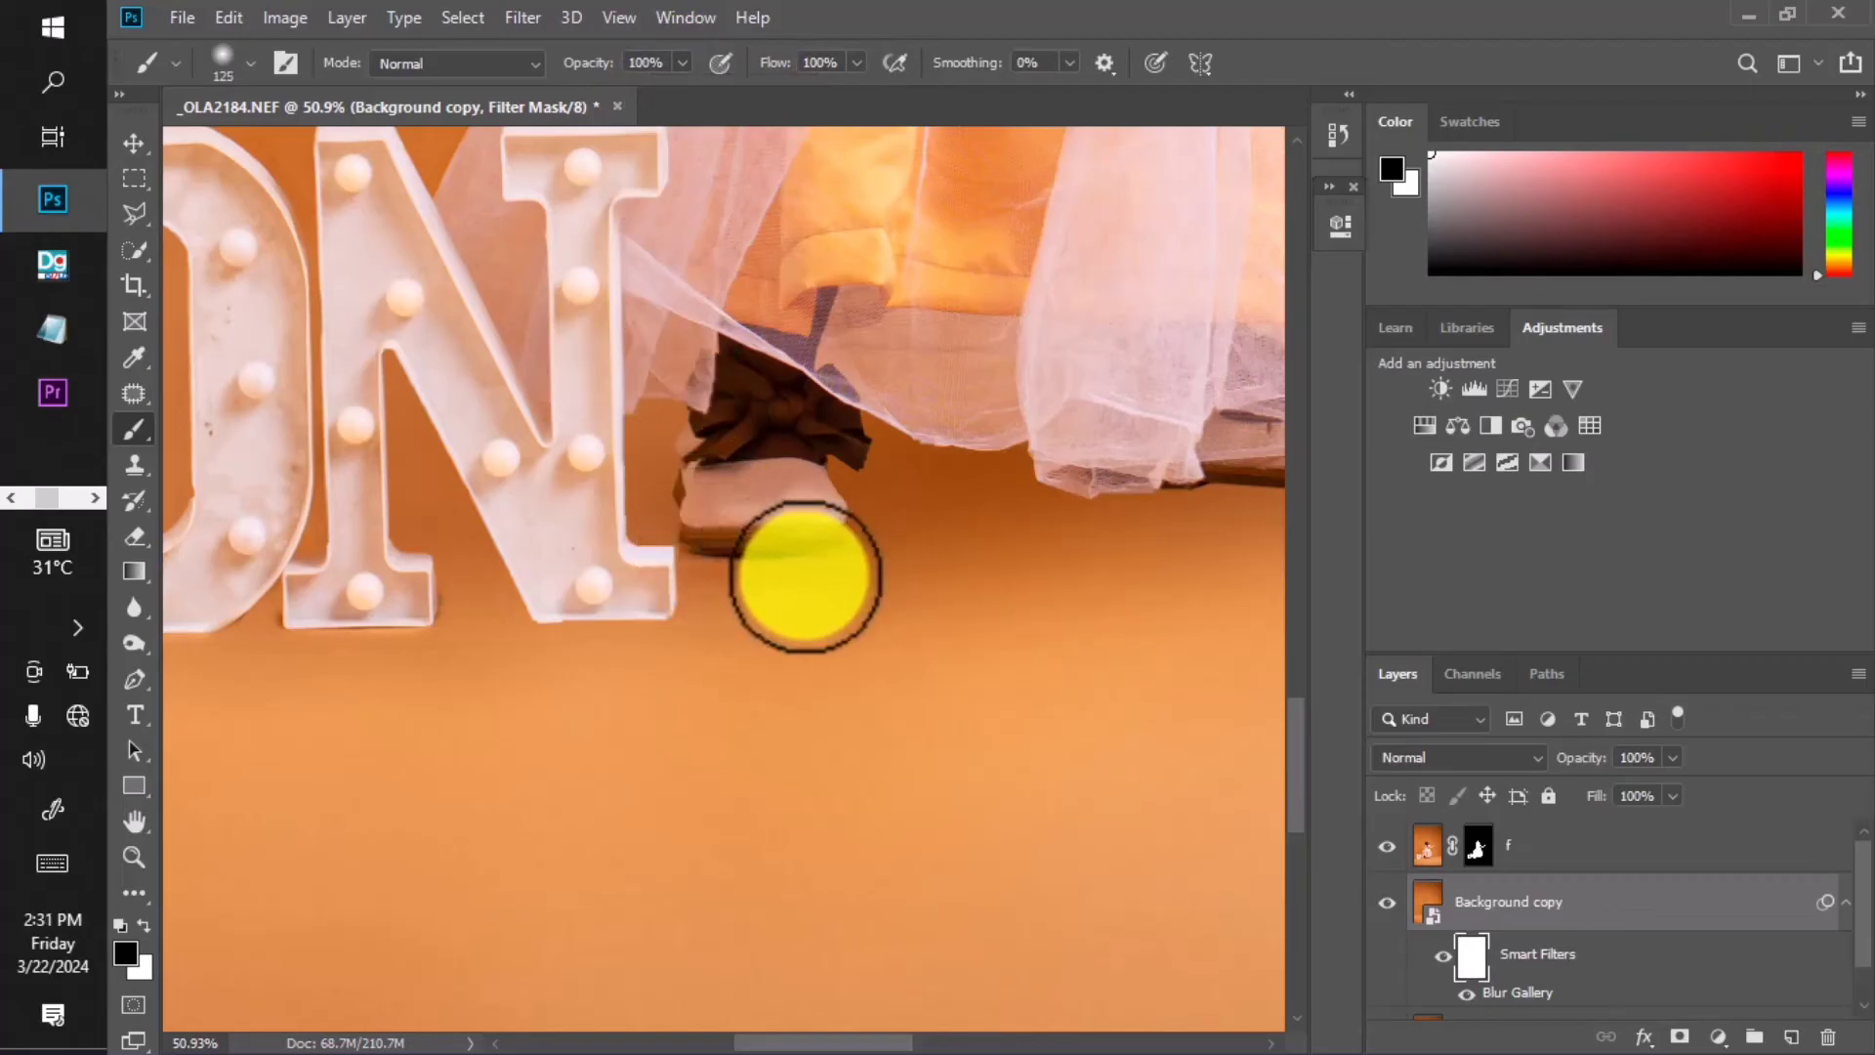
{"action": "scroll", "coordinate": [824, 547], "scroll_direction": "down", "scroll_amount": 2}
{"action": "scroll", "coordinate": [830, 561], "scroll_direction": "up", "scroll_amount": 3}
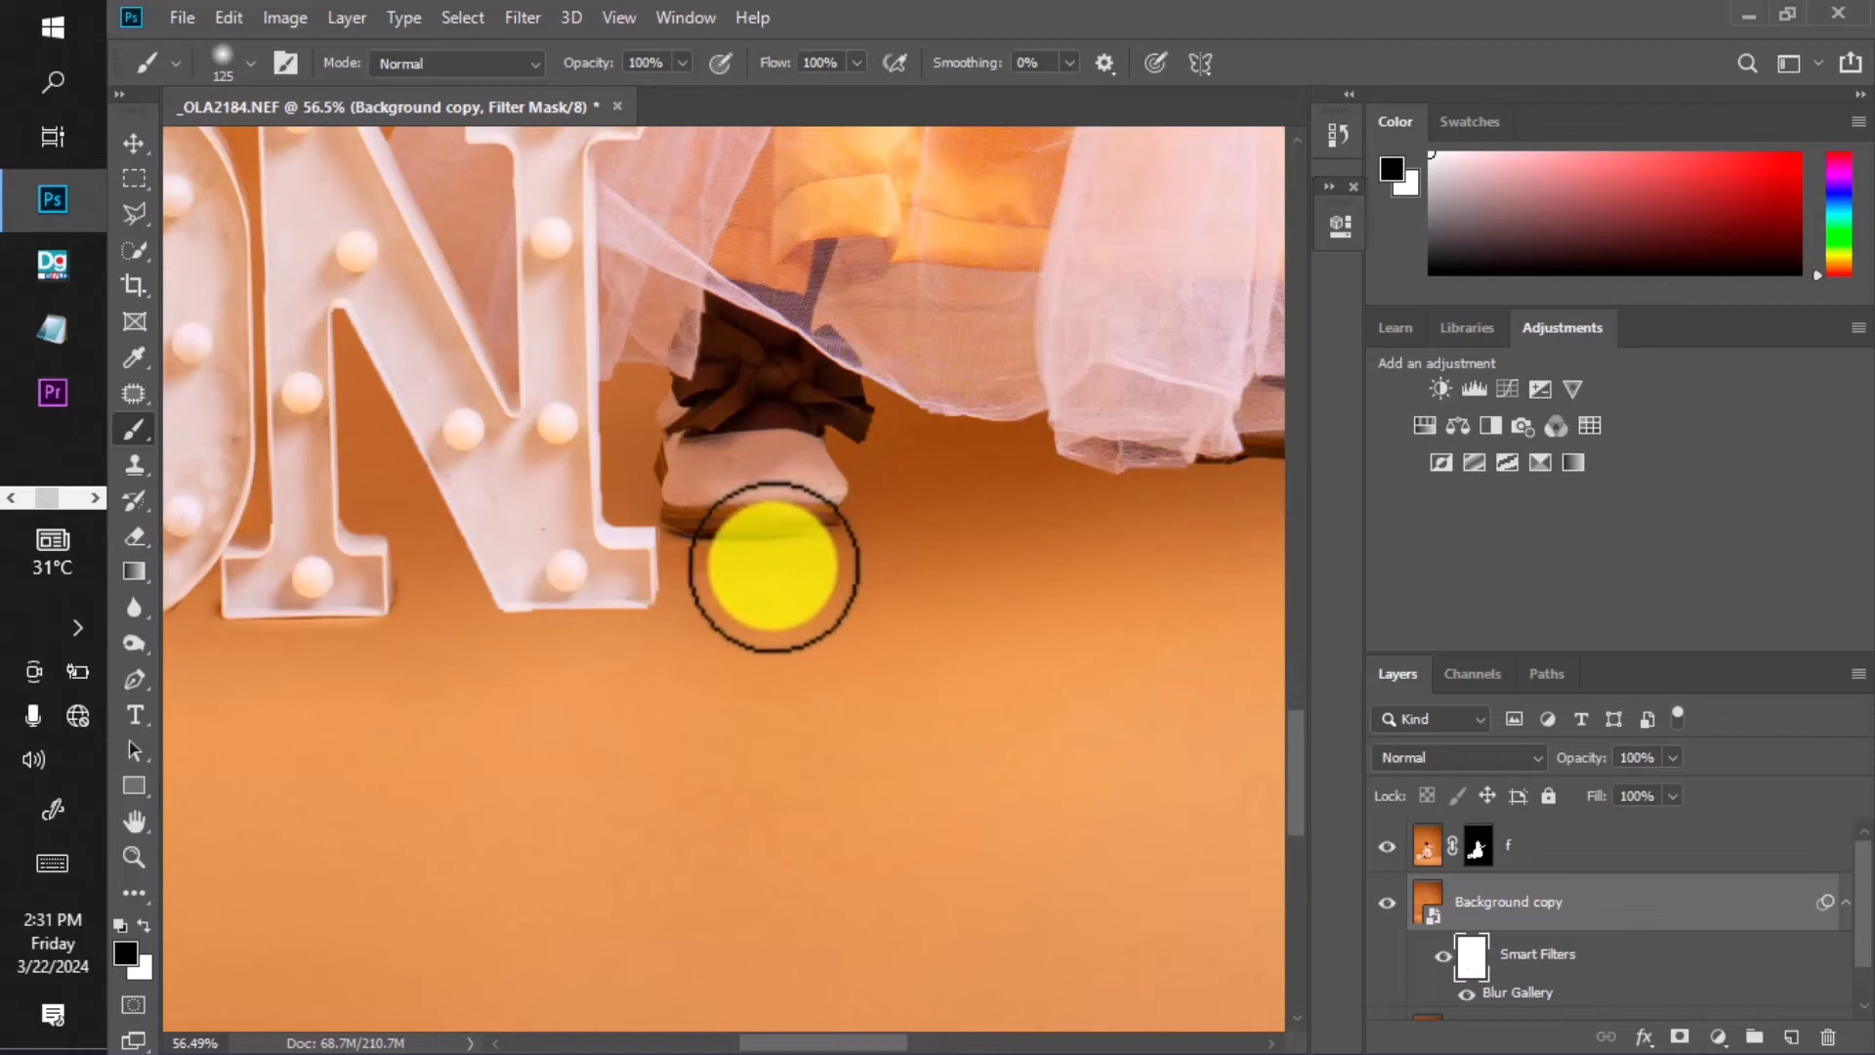
{"action": "scroll", "coordinate": [842, 545], "scroll_direction": "down", "scroll_amount": 3}
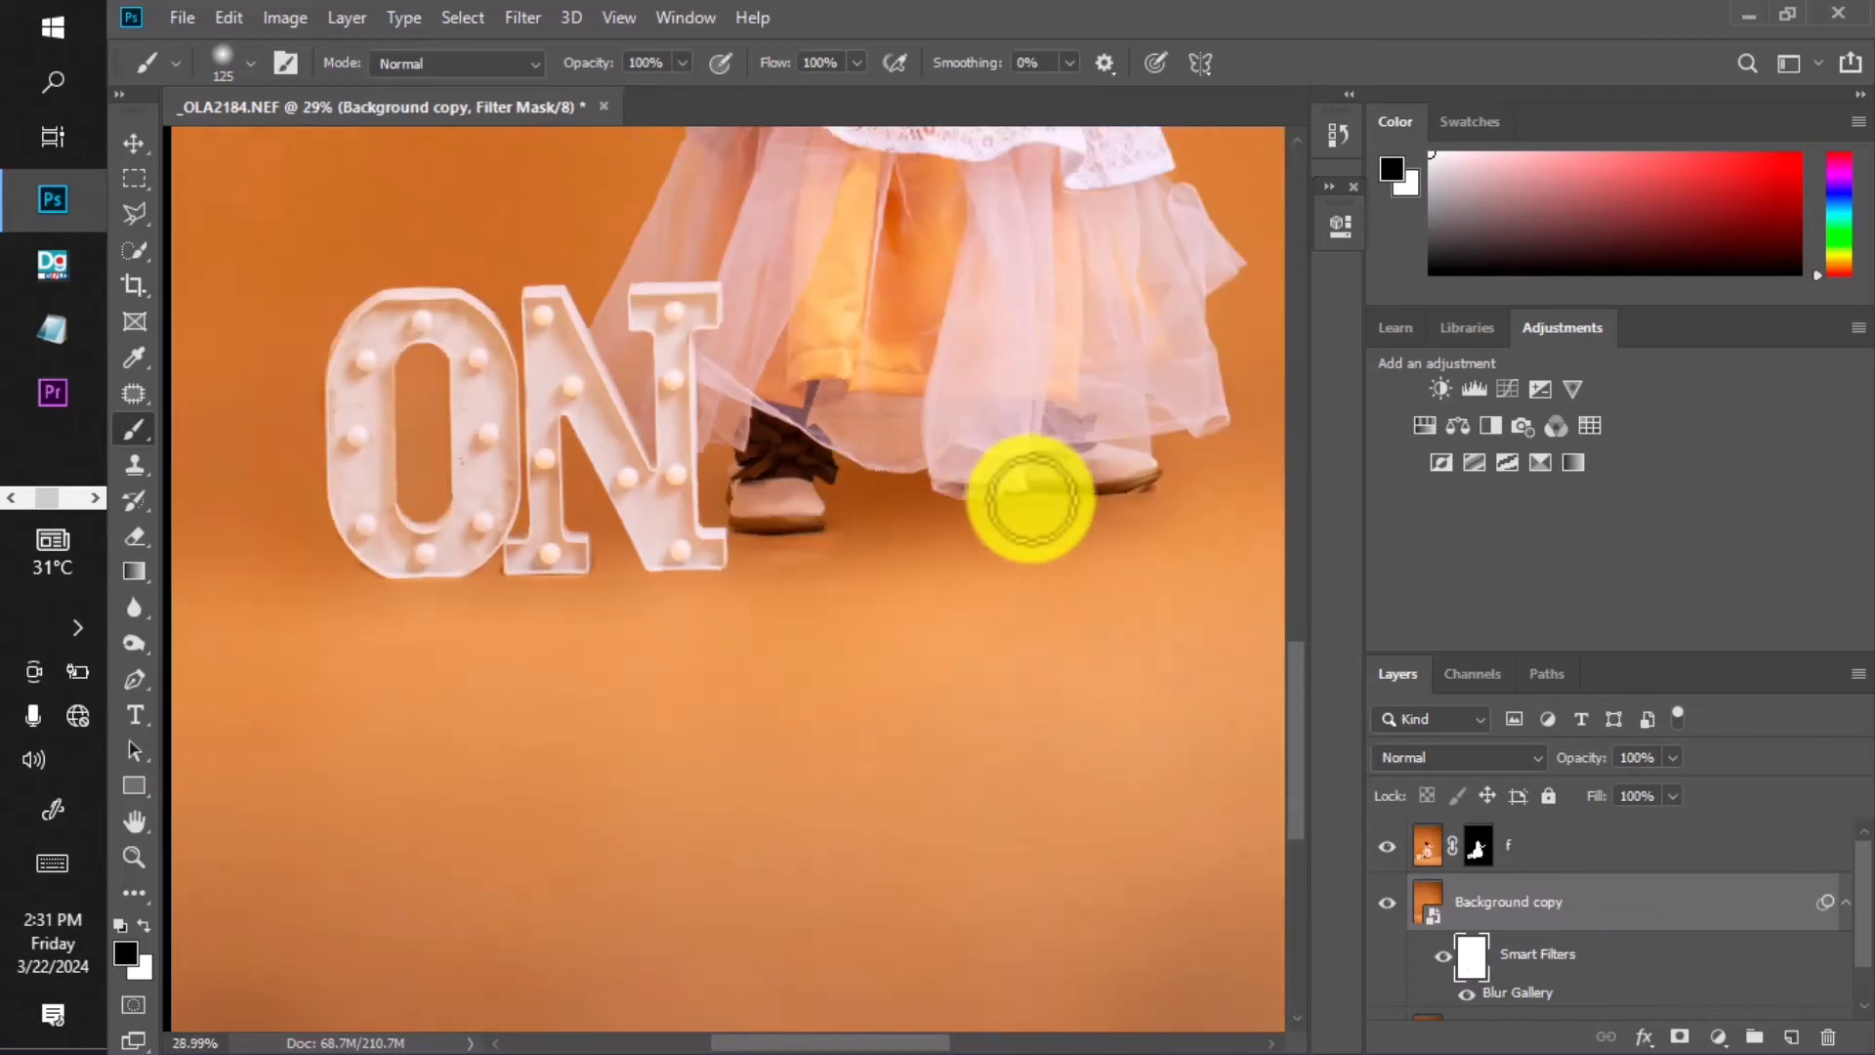
{"action": "scroll", "coordinate": [1033, 502], "scroll_direction": "up", "scroll_amount": 1}
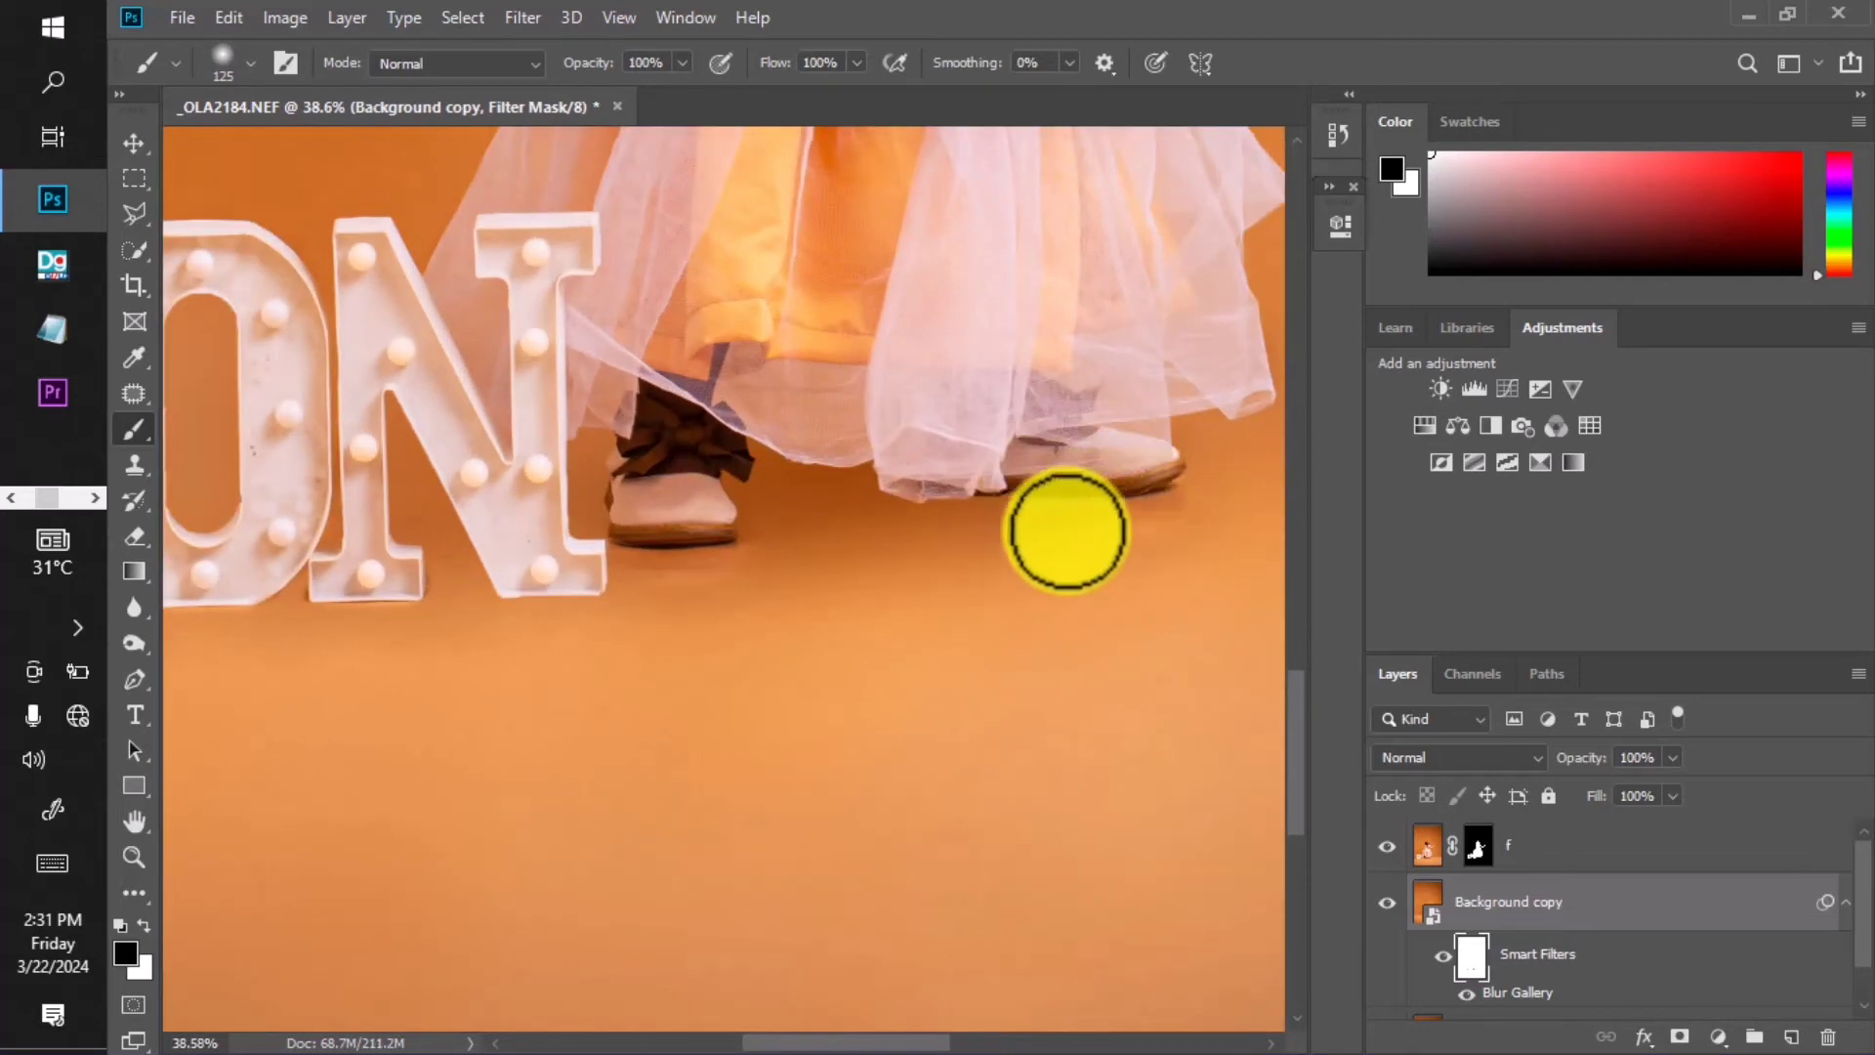
{"action": "scroll", "coordinate": [934, 538], "scroll_direction": "down", "scroll_amount": 2}
Double the brush size to 250 and show the History panel.
{"action": "key", "text": "bracketright"}
{"action": "key", "text": "bracketright"}
{"action": "key", "text": "bracketright"}
{"action": "key", "text": "bracketright"}
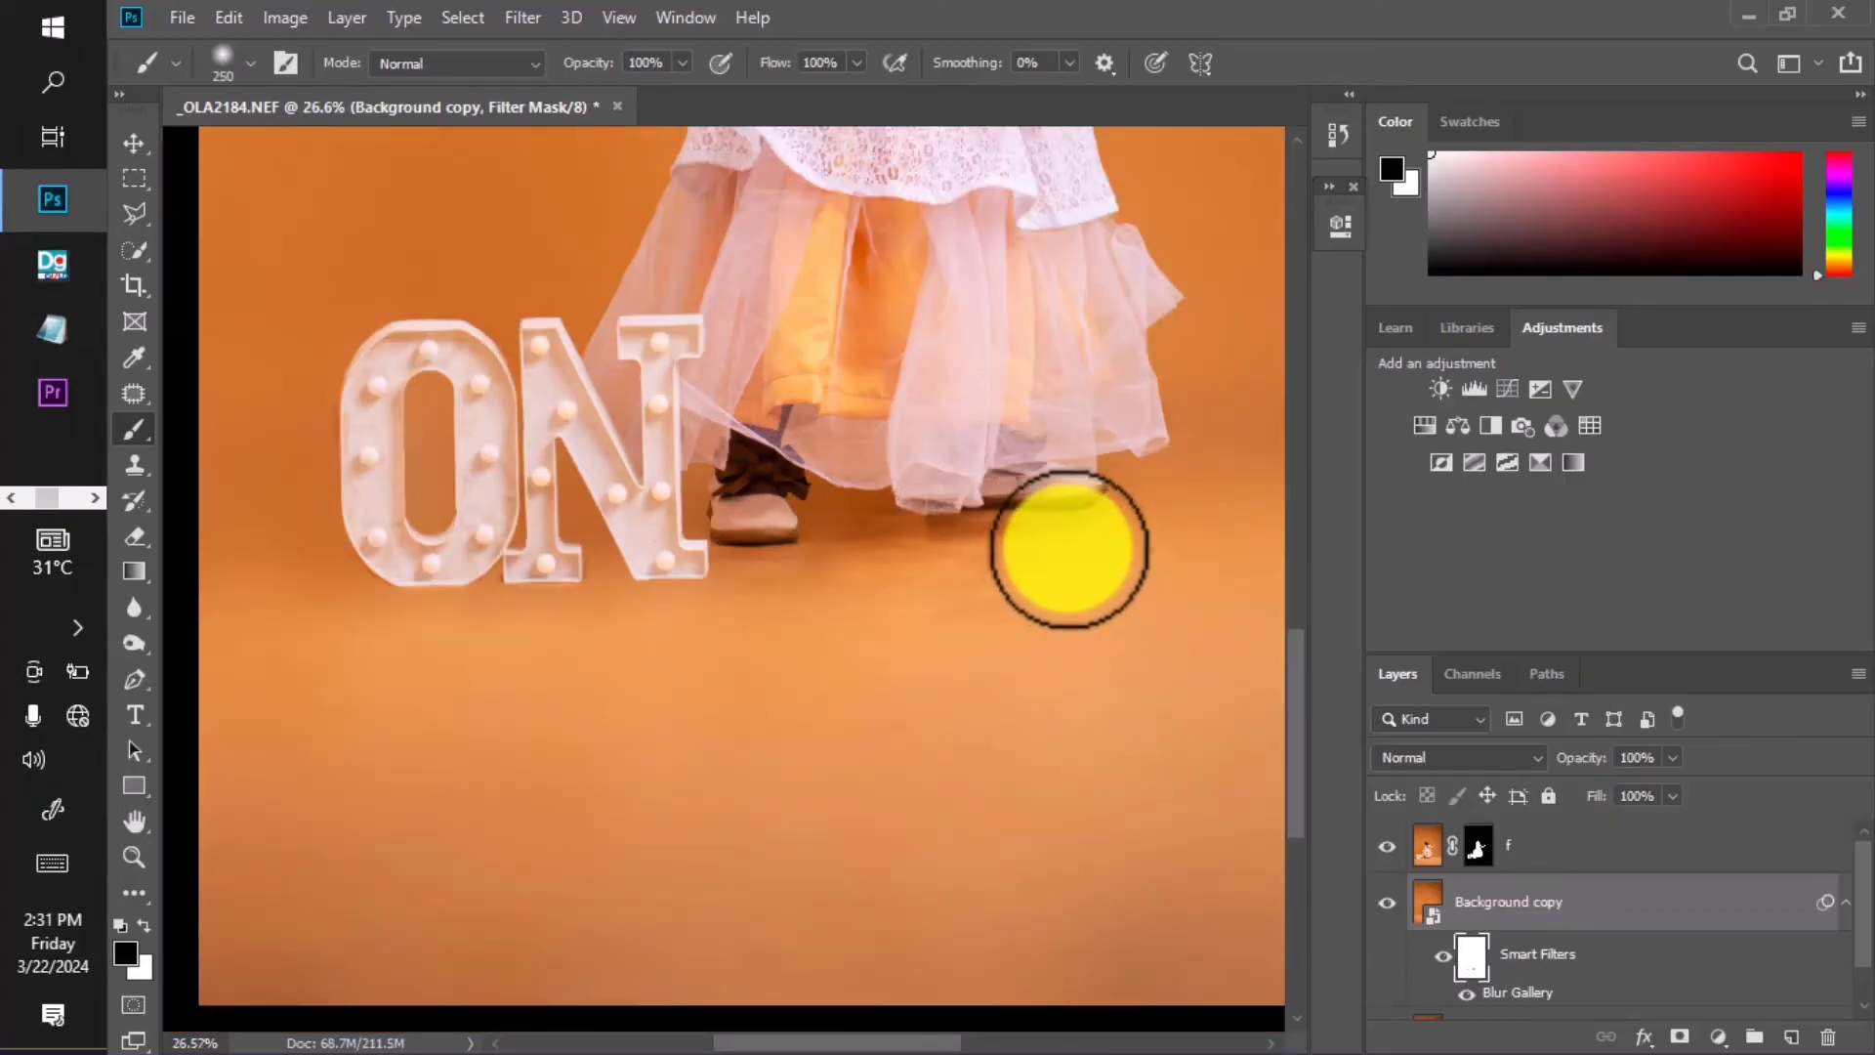
{"action": "scroll", "coordinate": [954, 680], "scroll_direction": "down", "scroll_amount": 1}
{"action": "scroll", "coordinate": [971, 718], "scroll_direction": "up", "scroll_amount": 4}
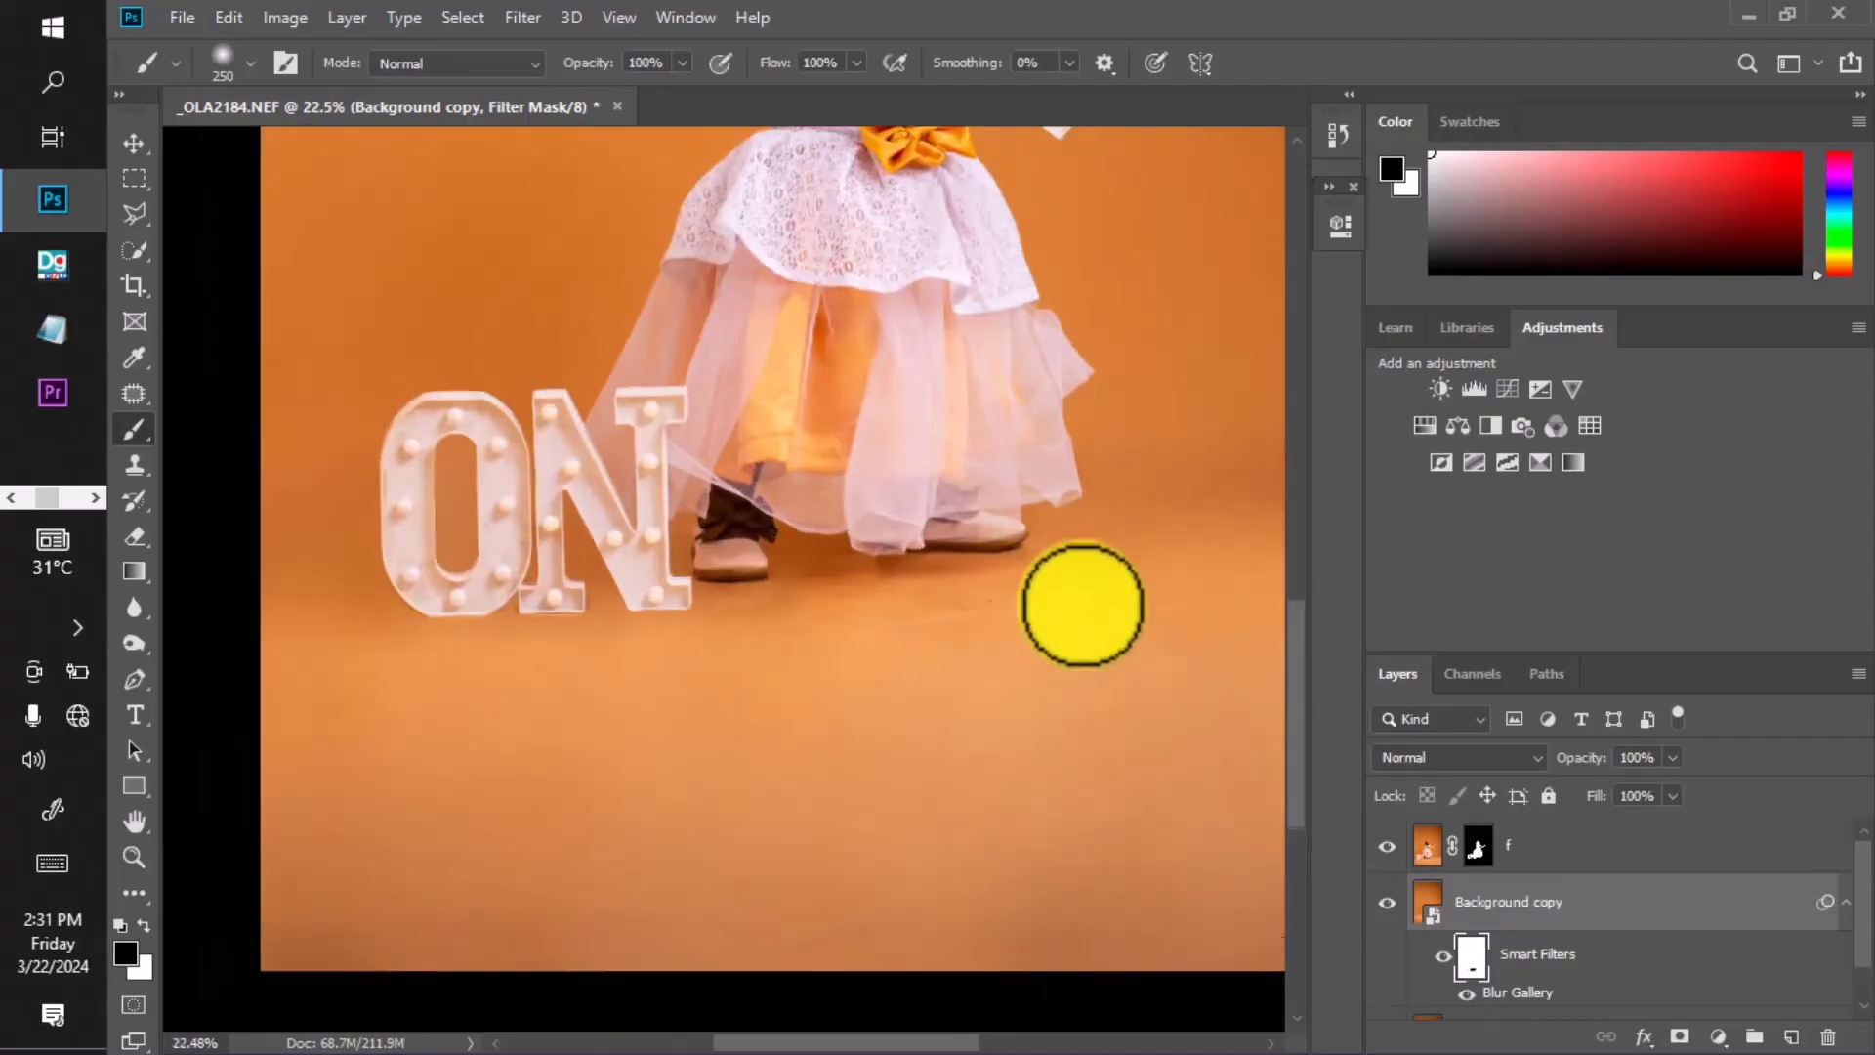
{"action": "left_click", "coordinate": [1336, 142]}
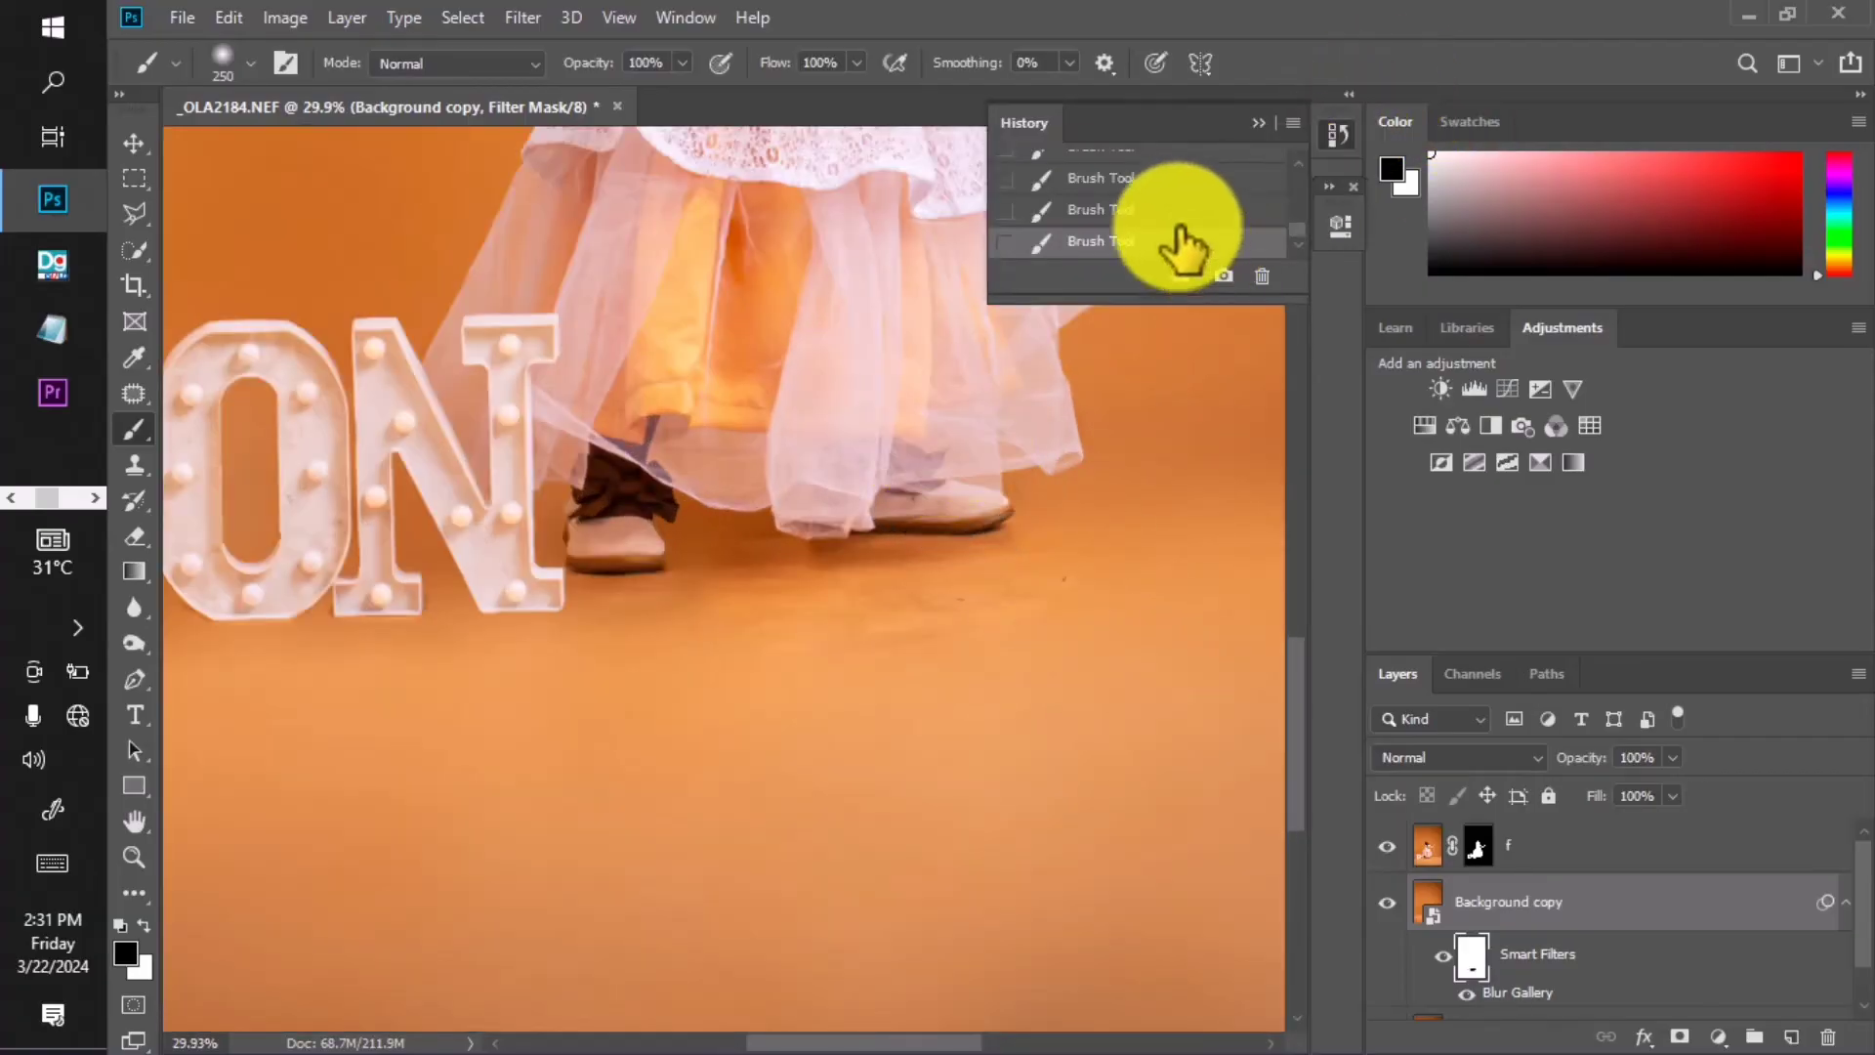
Revert to the state before the last brush stroke, repaint the mask, and collapse History.
{"action": "left_click", "coordinate": [1149, 215]}
{"action": "left_click", "coordinate": [879, 377]}
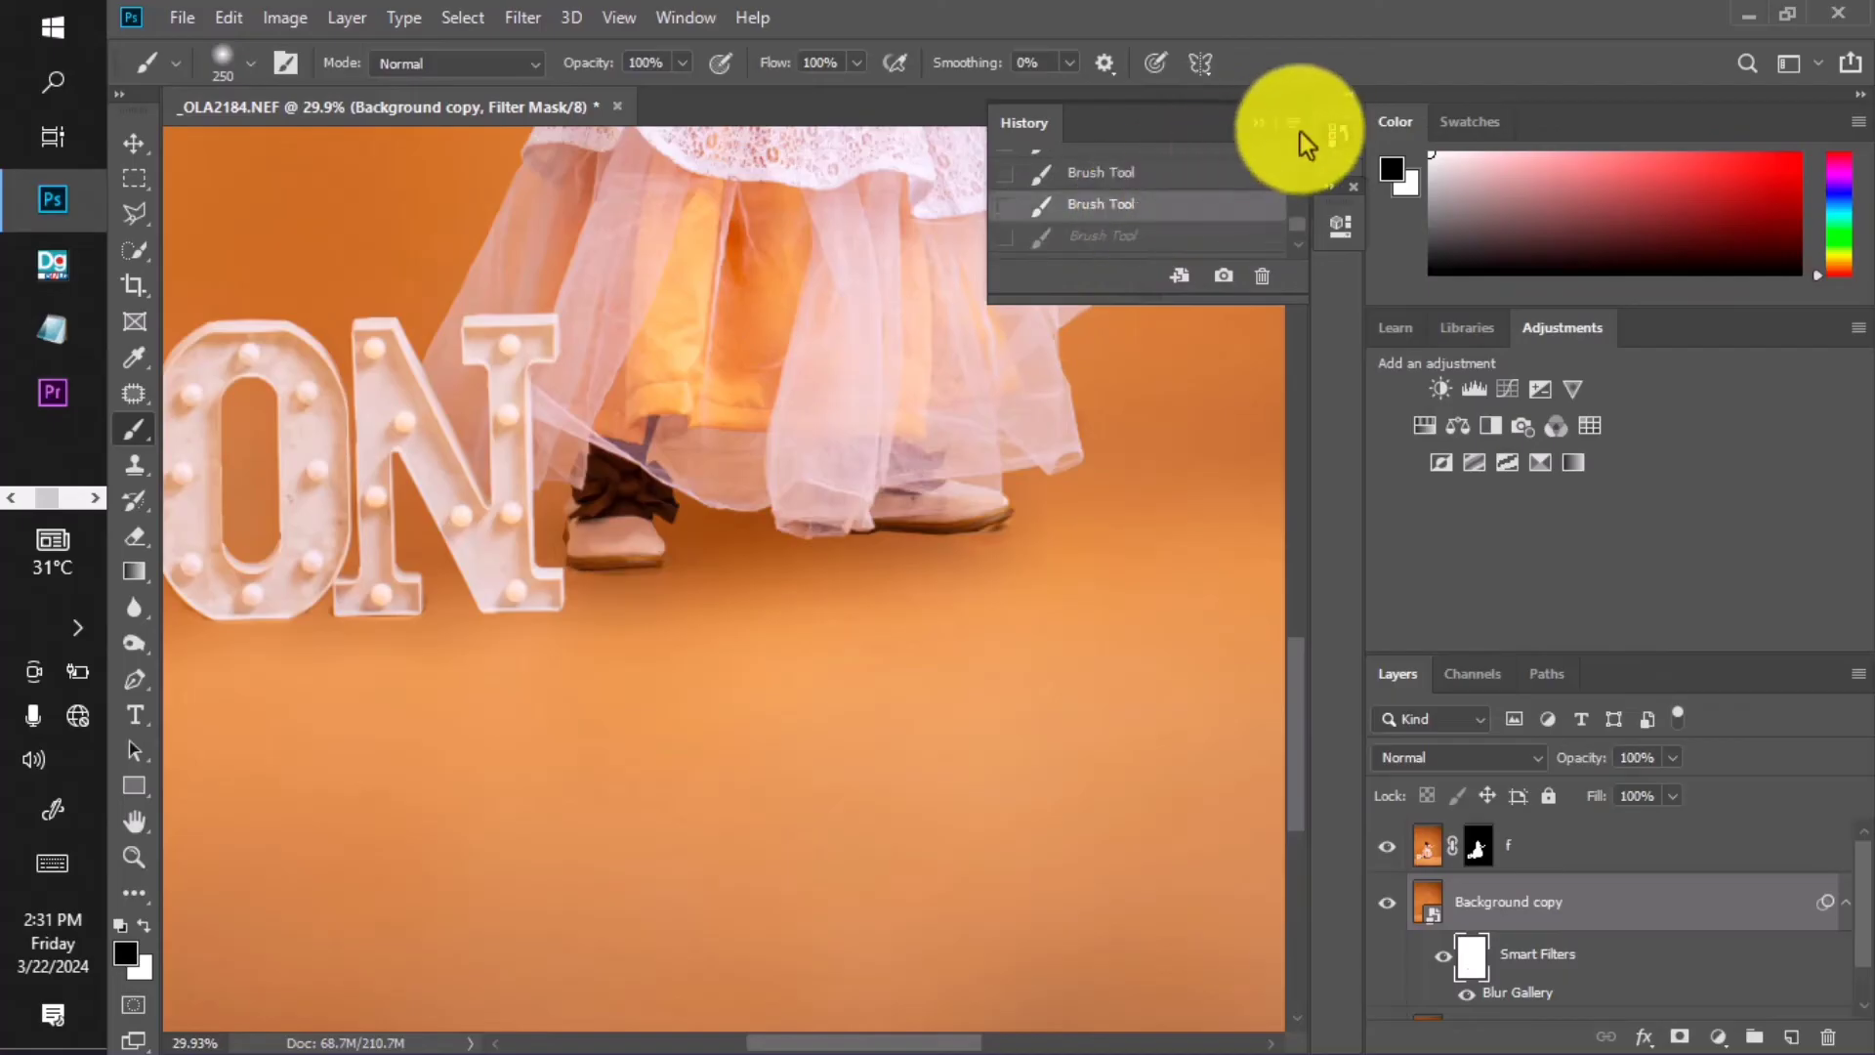
{"action": "left_click", "coordinate": [1258, 122]}
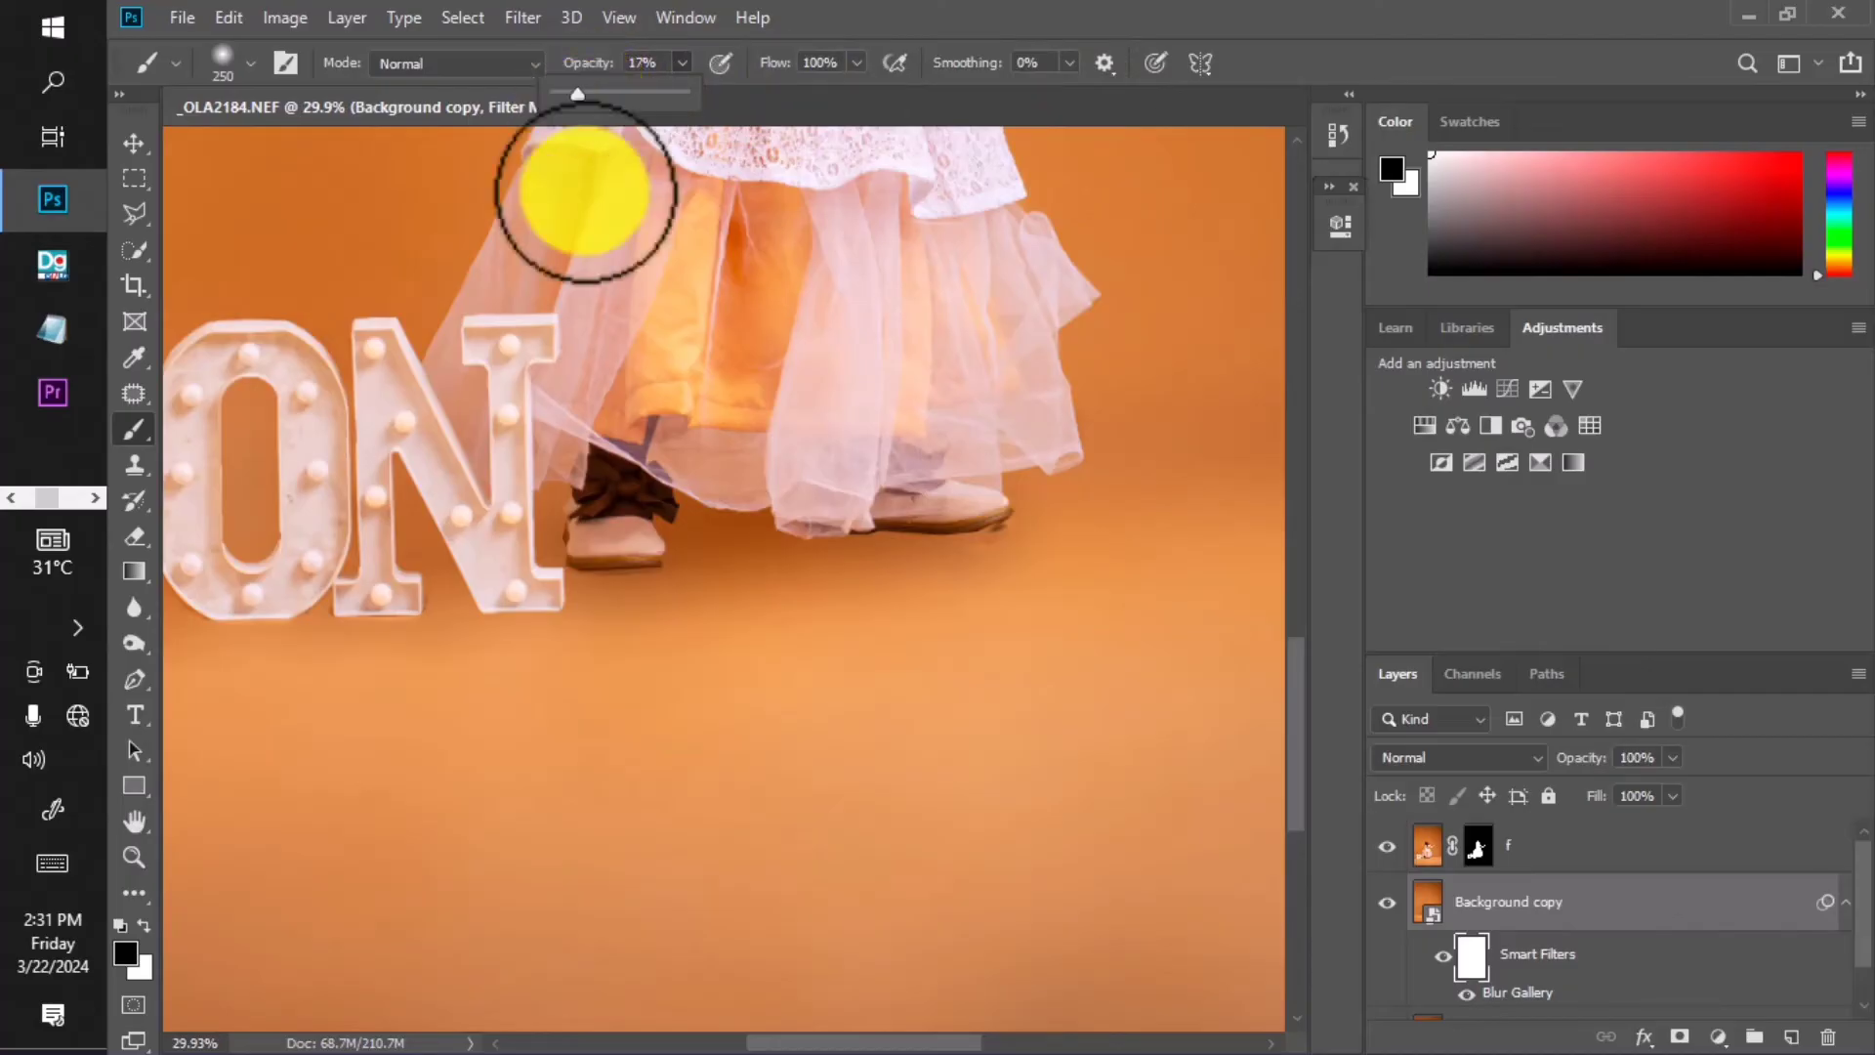
At 17% opacity and brush size 190, paint the floor by the O's lower left.
{"action": "left_click_drag", "start_coordinate": [607, 685], "coordinate": [691, 636]}
{"action": "mouse_move", "coordinate": [544, 553]}
{"action": "left_mouse_down"}
{"action": "mouse_move", "coordinate": [502, 556]}
{"action": "mouse_move", "coordinate": [837, 518]}
{"action": "left_mouse_up"}
{"action": "scroll", "coordinate": [502, 557], "scroll_direction": "up", "scroll_amount": 2}
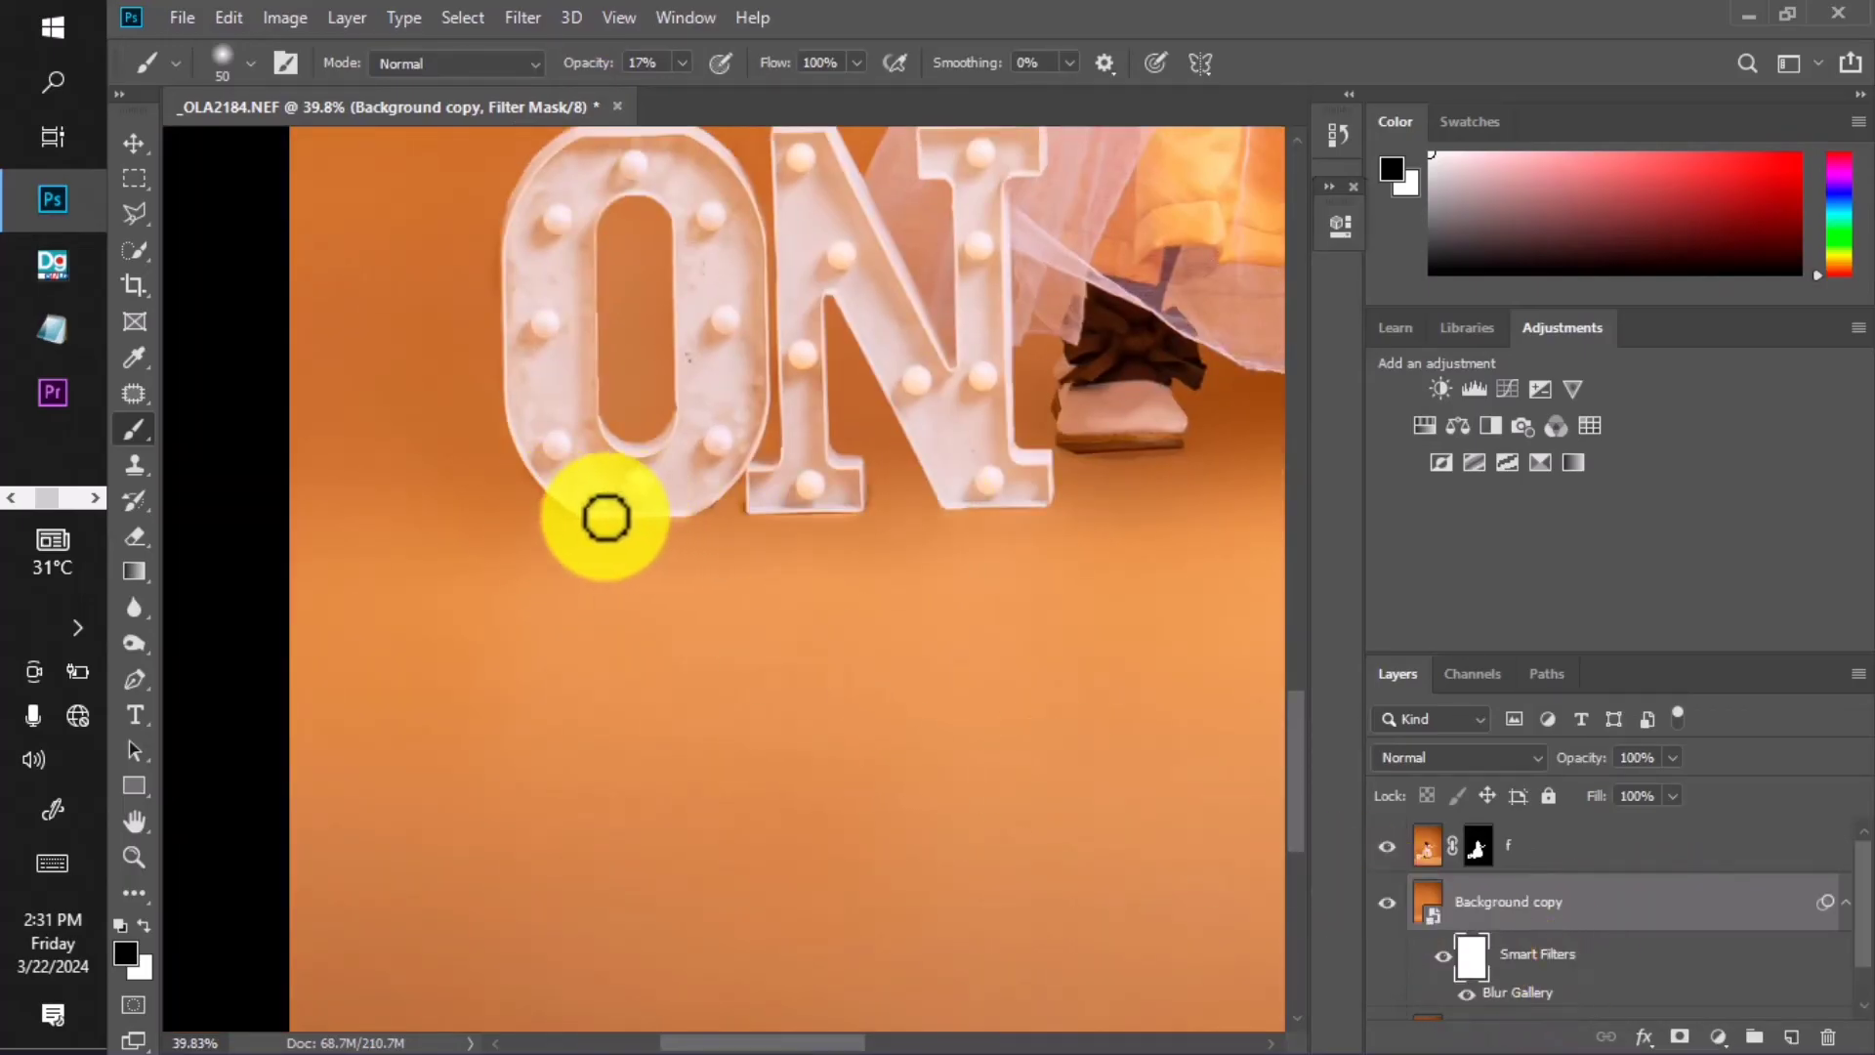
{"action": "left_click_drag", "start_coordinate": [652, 550], "coordinate": [668, 545], "text": "alt"}
{"action": "left_click_drag", "start_coordinate": [554, 529], "coordinate": [625, 515], "text": "alt"}
{"action": "mouse_move", "coordinate": [440, 473]}
{"action": "left_mouse_down"}
{"action": "mouse_move", "coordinate": [525, 504]}
{"action": "mouse_move", "coordinate": [455, 510]}
{"action": "mouse_move", "coordinate": [615, 525]}
{"action": "mouse_move", "coordinate": [536, 526]}
{"action": "mouse_move", "coordinate": [375, 479]}
{"action": "mouse_move", "coordinate": [502, 490]}
{"action": "mouse_move", "coordinate": [336, 471]}
{"action": "mouse_move", "coordinate": [469, 473]}
{"action": "left_mouse_up"}
Shrink the brush to about 92 and paint the mask along the letters' bottom edge.
{"action": "scroll", "coordinate": [488, 500], "scroll_direction": "down", "scroll_amount": 5}
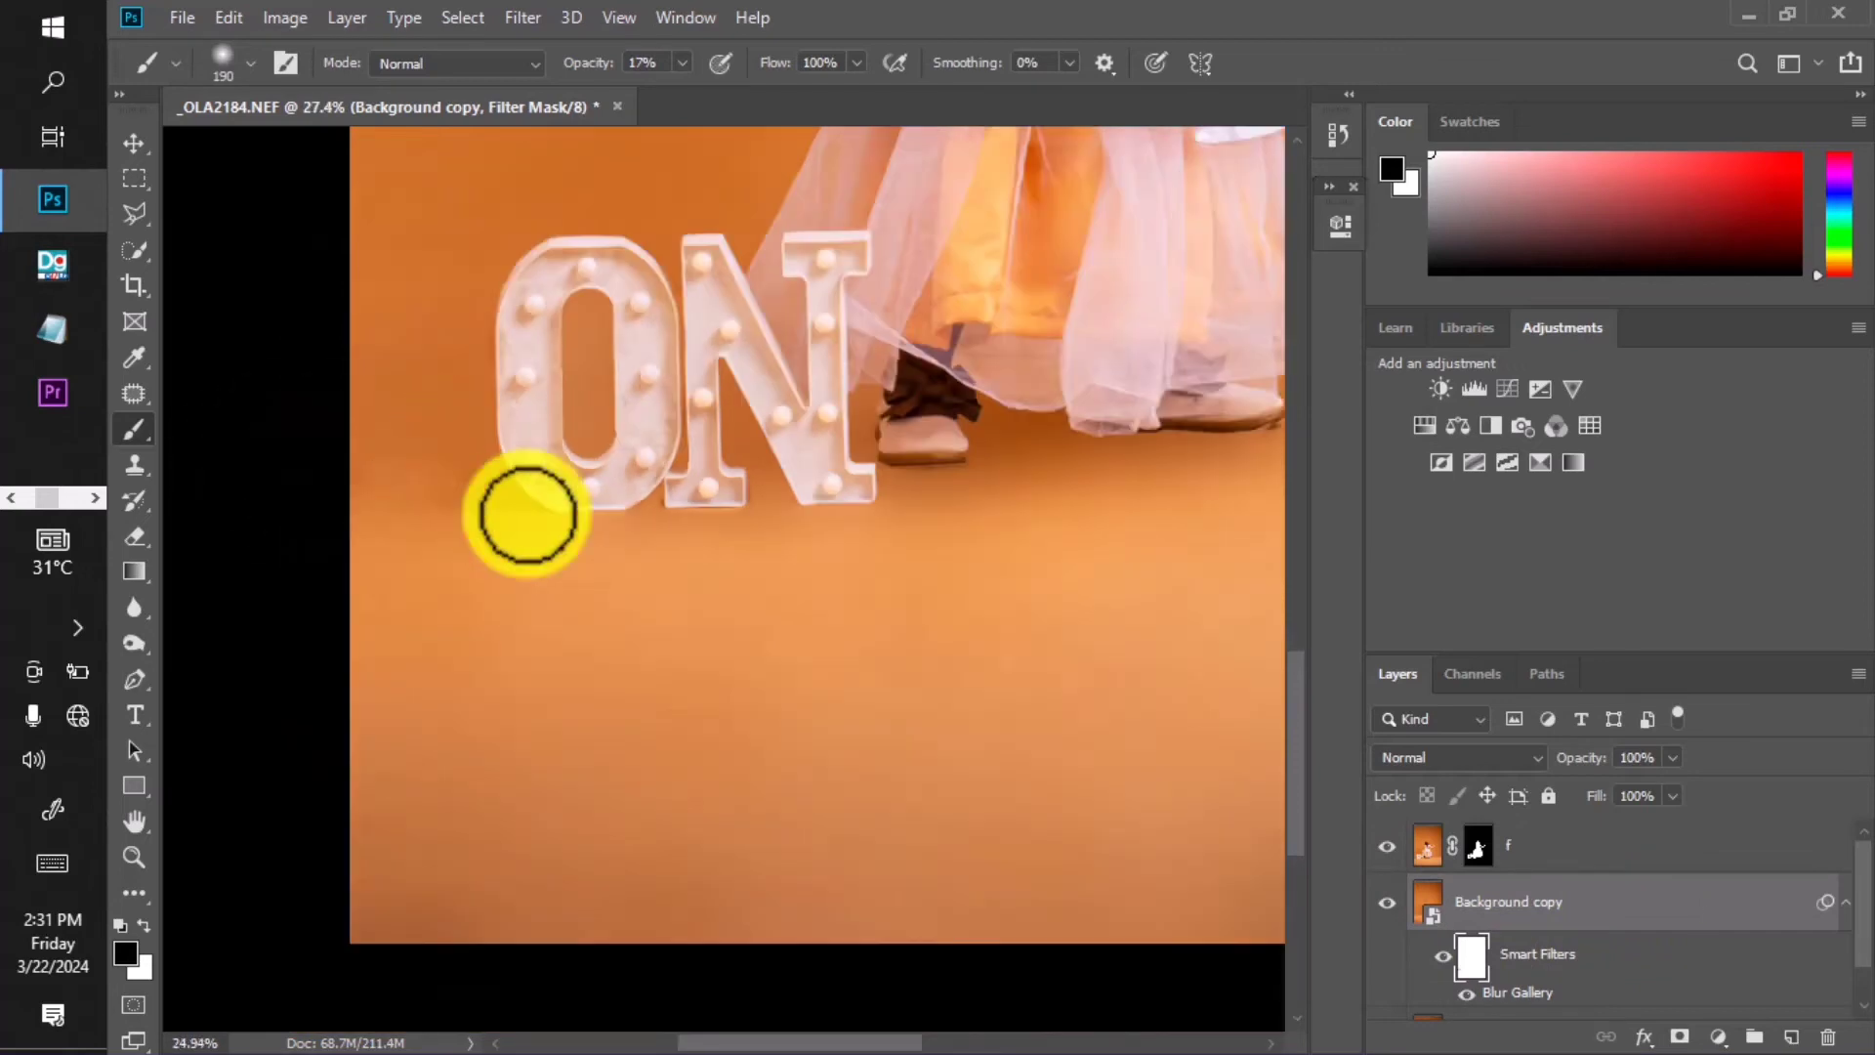
{"action": "scroll", "coordinate": [533, 547], "scroll_direction": "up", "scroll_amount": 4}
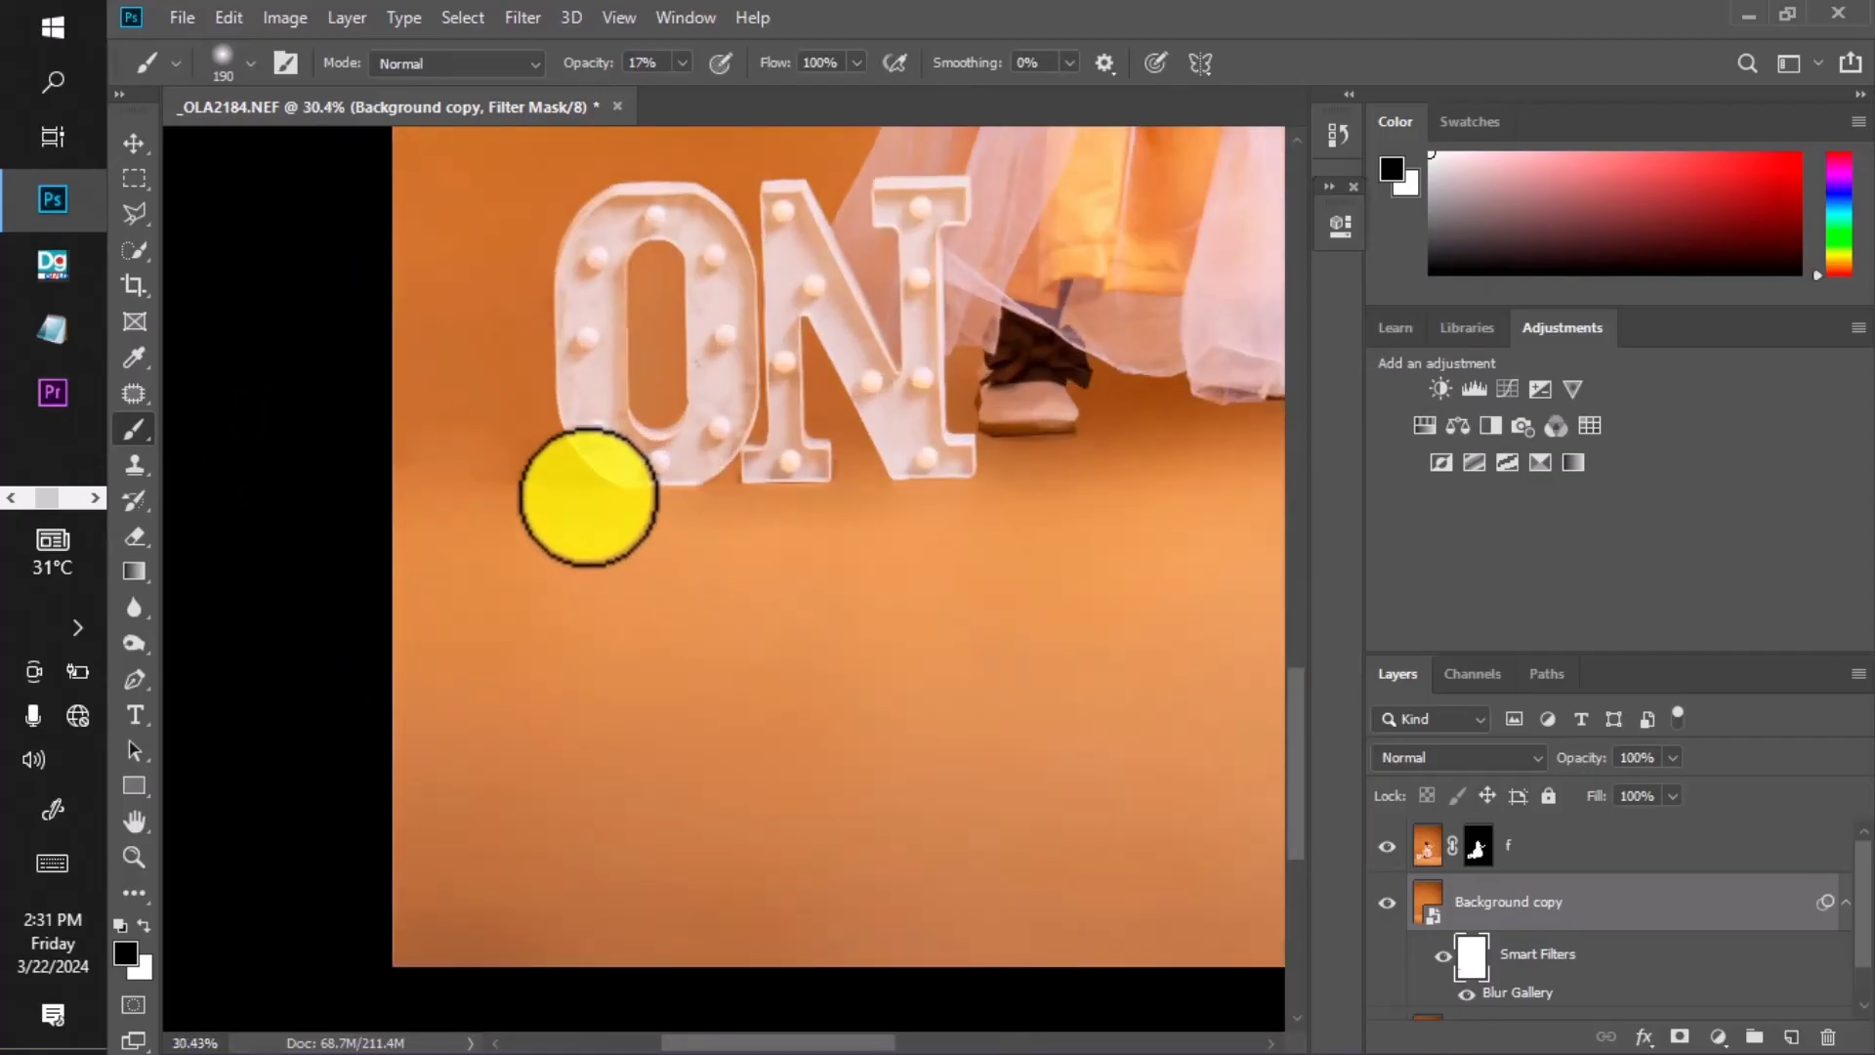
{"action": "scroll", "coordinate": [740, 503], "scroll_direction": "up", "scroll_amount": 1}
{"action": "scroll", "coordinate": [739, 503], "scroll_direction": "up", "scroll_amount": 1}
{"action": "key", "text": "bracketleft"}
{"action": "key", "text": "bracketleft"}
{"action": "key", "text": "bracketleft"}
{"action": "key", "text": "bracketleft"}
{"action": "mouse_move", "coordinate": [720, 485]}
{"action": "left_mouse_down"}
{"action": "mouse_move", "coordinate": [893, 464]}
{"action": "mouse_move", "coordinate": [938, 482]}
{"action": "mouse_move", "coordinate": [785, 489]}
{"action": "left_mouse_up"}
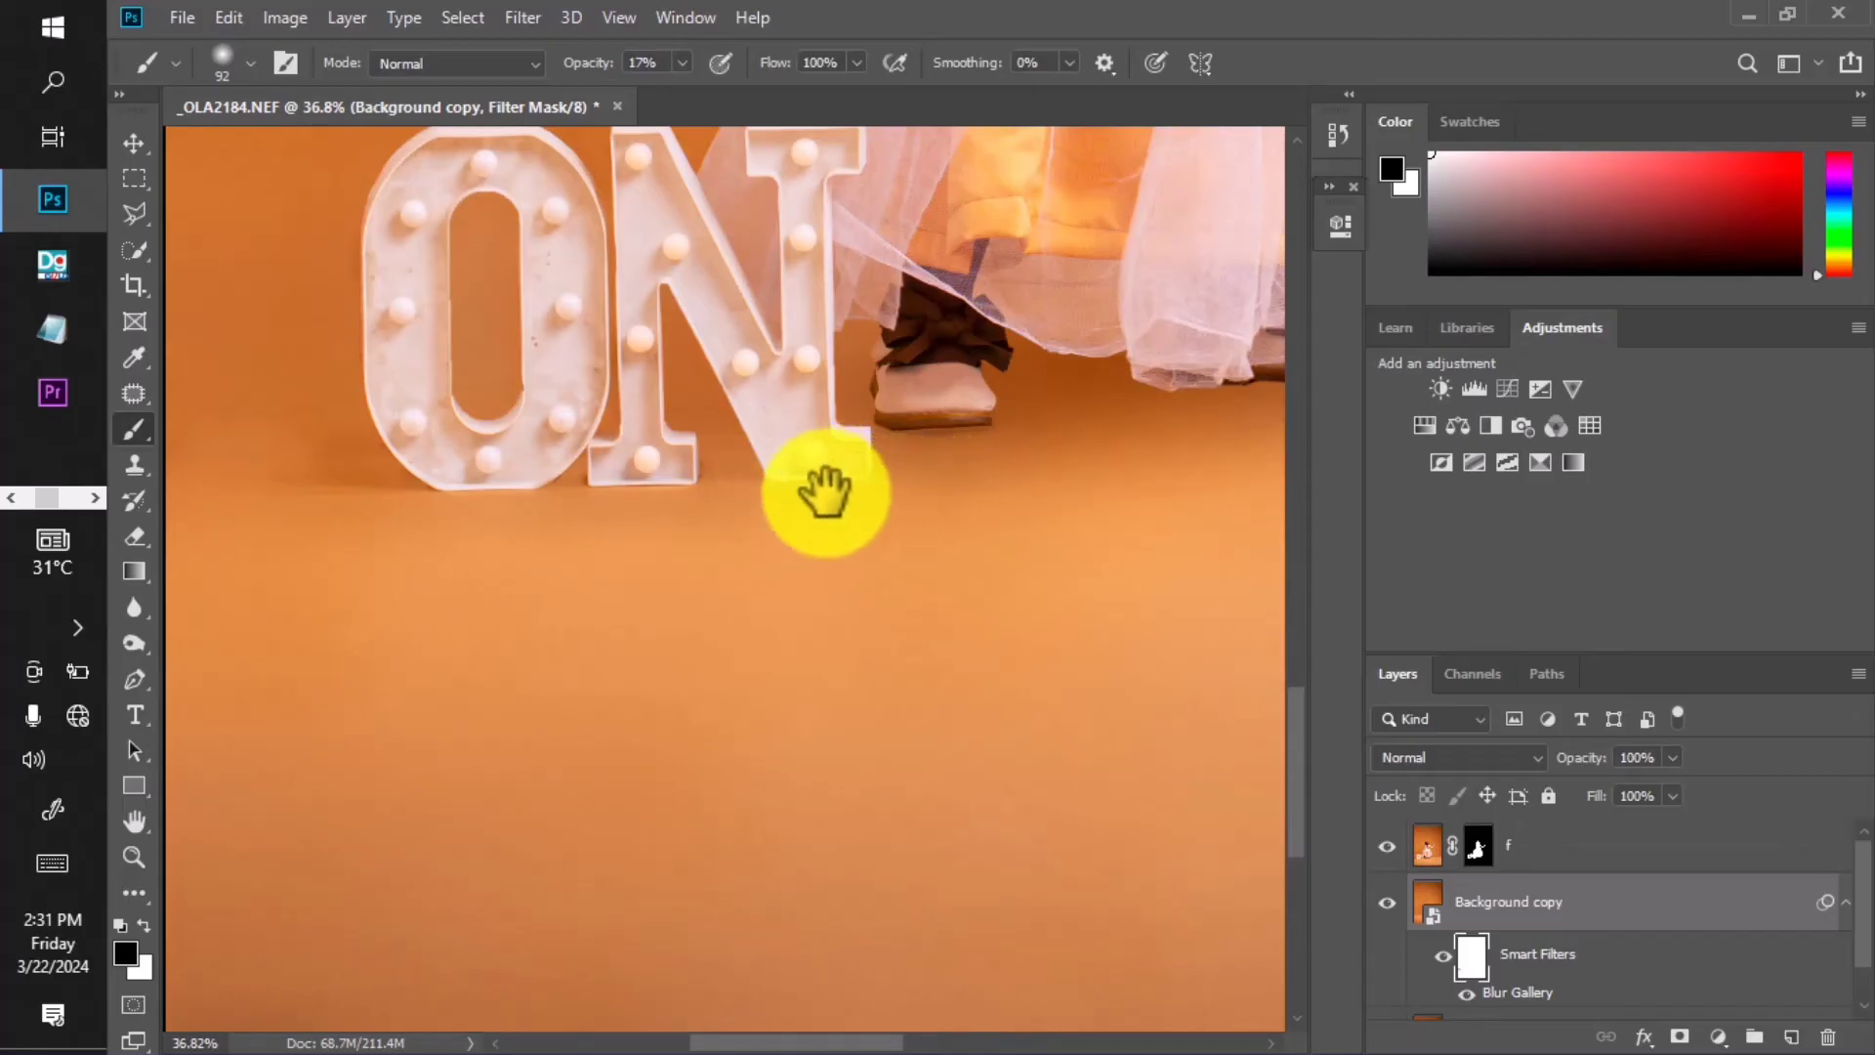
{"action": "mouse_move", "coordinate": [935, 457]}
{"action": "left_mouse_down"}
{"action": "mouse_move", "coordinate": [590, 513]}
{"action": "mouse_move", "coordinate": [1004, 514]}
{"action": "mouse_move", "coordinate": [931, 469]}
{"action": "mouse_move", "coordinate": [1128, 441]}
{"action": "mouse_move", "coordinate": [951, 480]}
{"action": "mouse_move", "coordinate": [637, 467]}
{"action": "mouse_move", "coordinate": [840, 480]}
{"action": "left_mouse_up"}
{"action": "scroll", "coordinate": [884, 480], "scroll_direction": "down", "scroll_amount": 7}
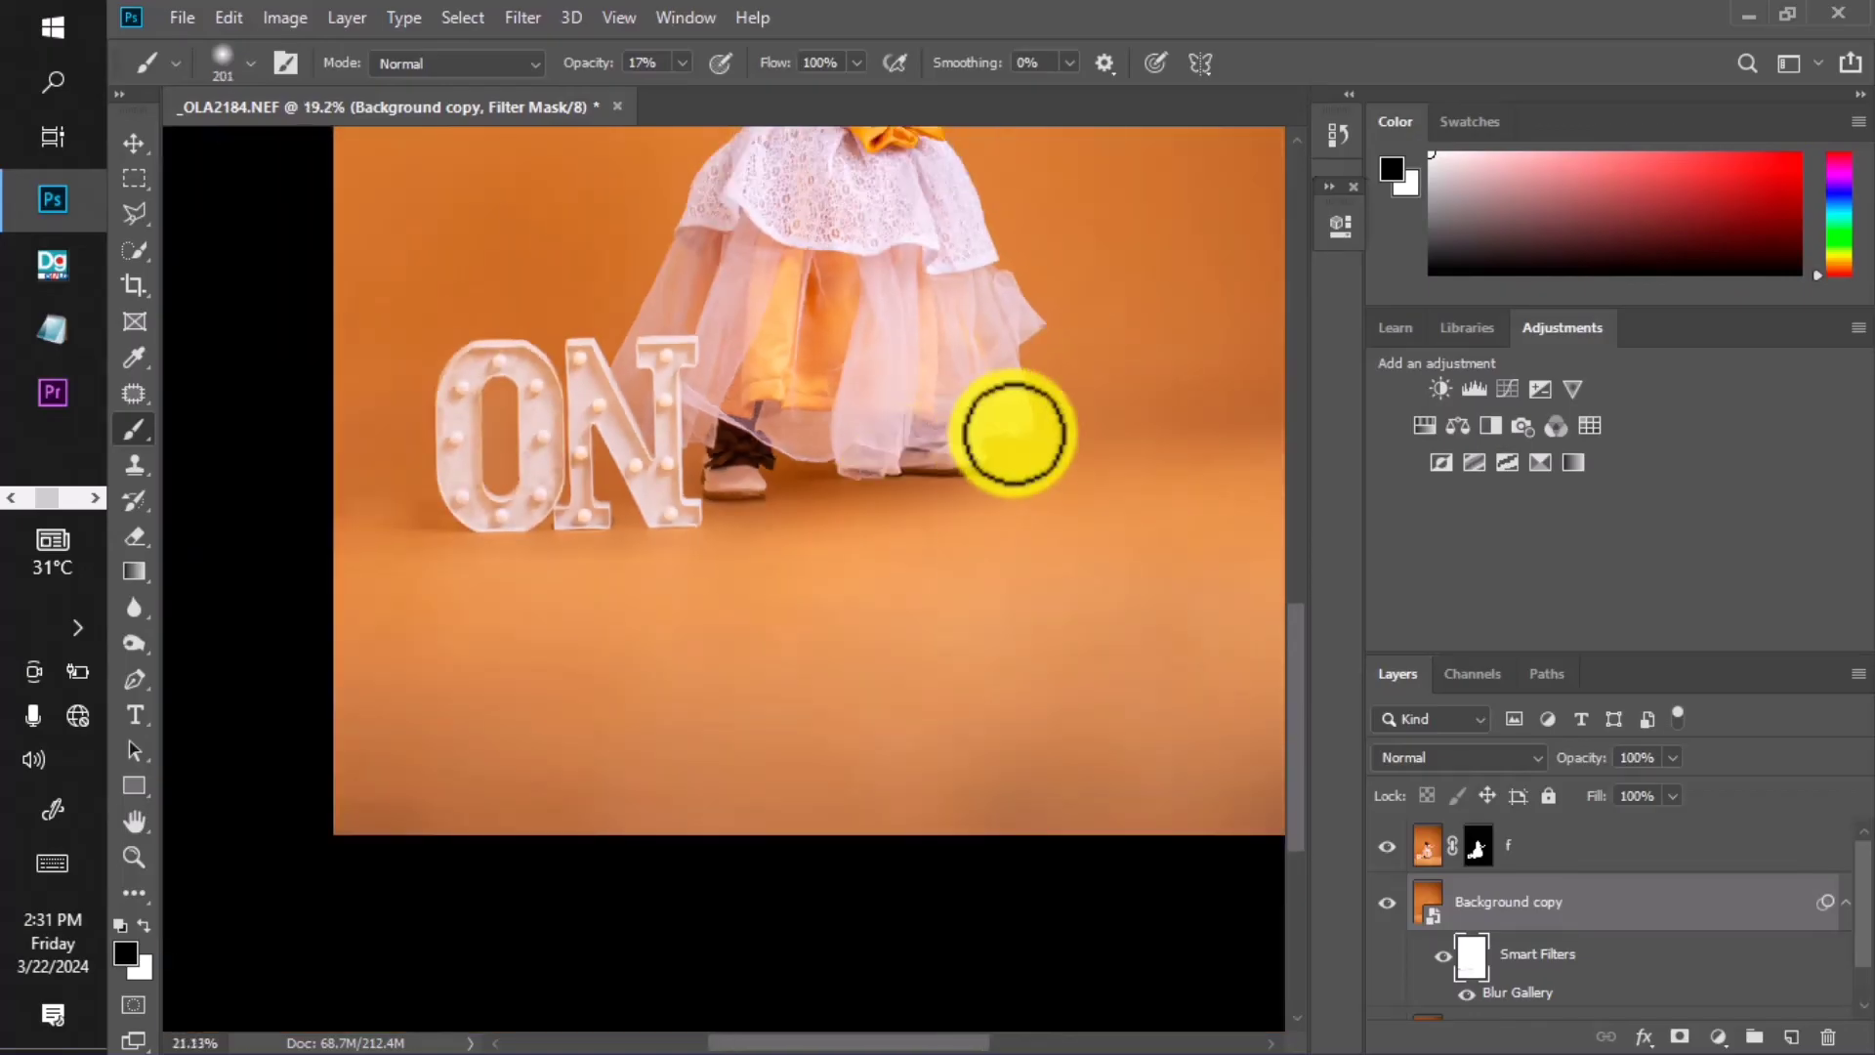
{"action": "scroll", "coordinate": [1011, 435], "scroll_direction": "up", "scroll_amount": 5}
{"action": "scroll", "coordinate": [1026, 494], "scroll_direction": "down", "scroll_amount": 2}
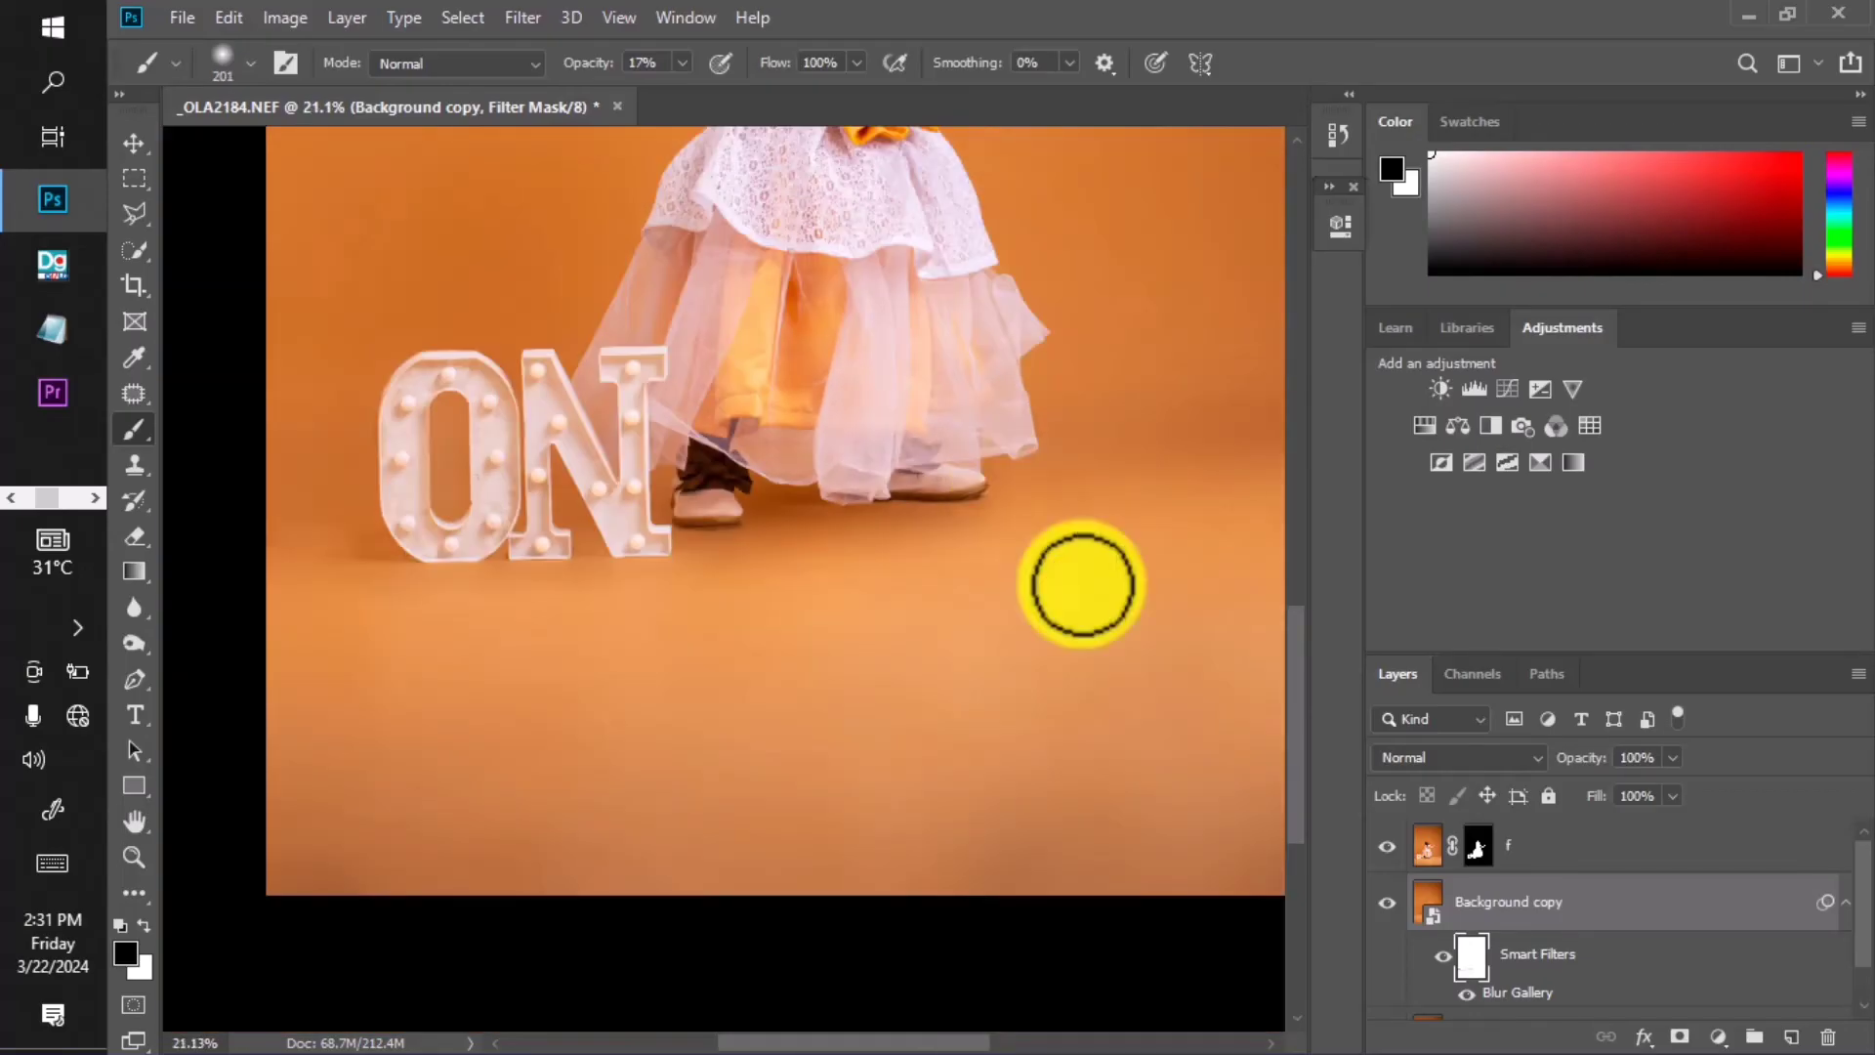
{"action": "left_click", "coordinate": [1655, 874]}
Group the f and Background copy layers into Group 1, toggling its visibility to compare with the original.
{"action": "left_click_drag", "start_coordinate": [1657, 874], "coordinate": [1754, 1033]}
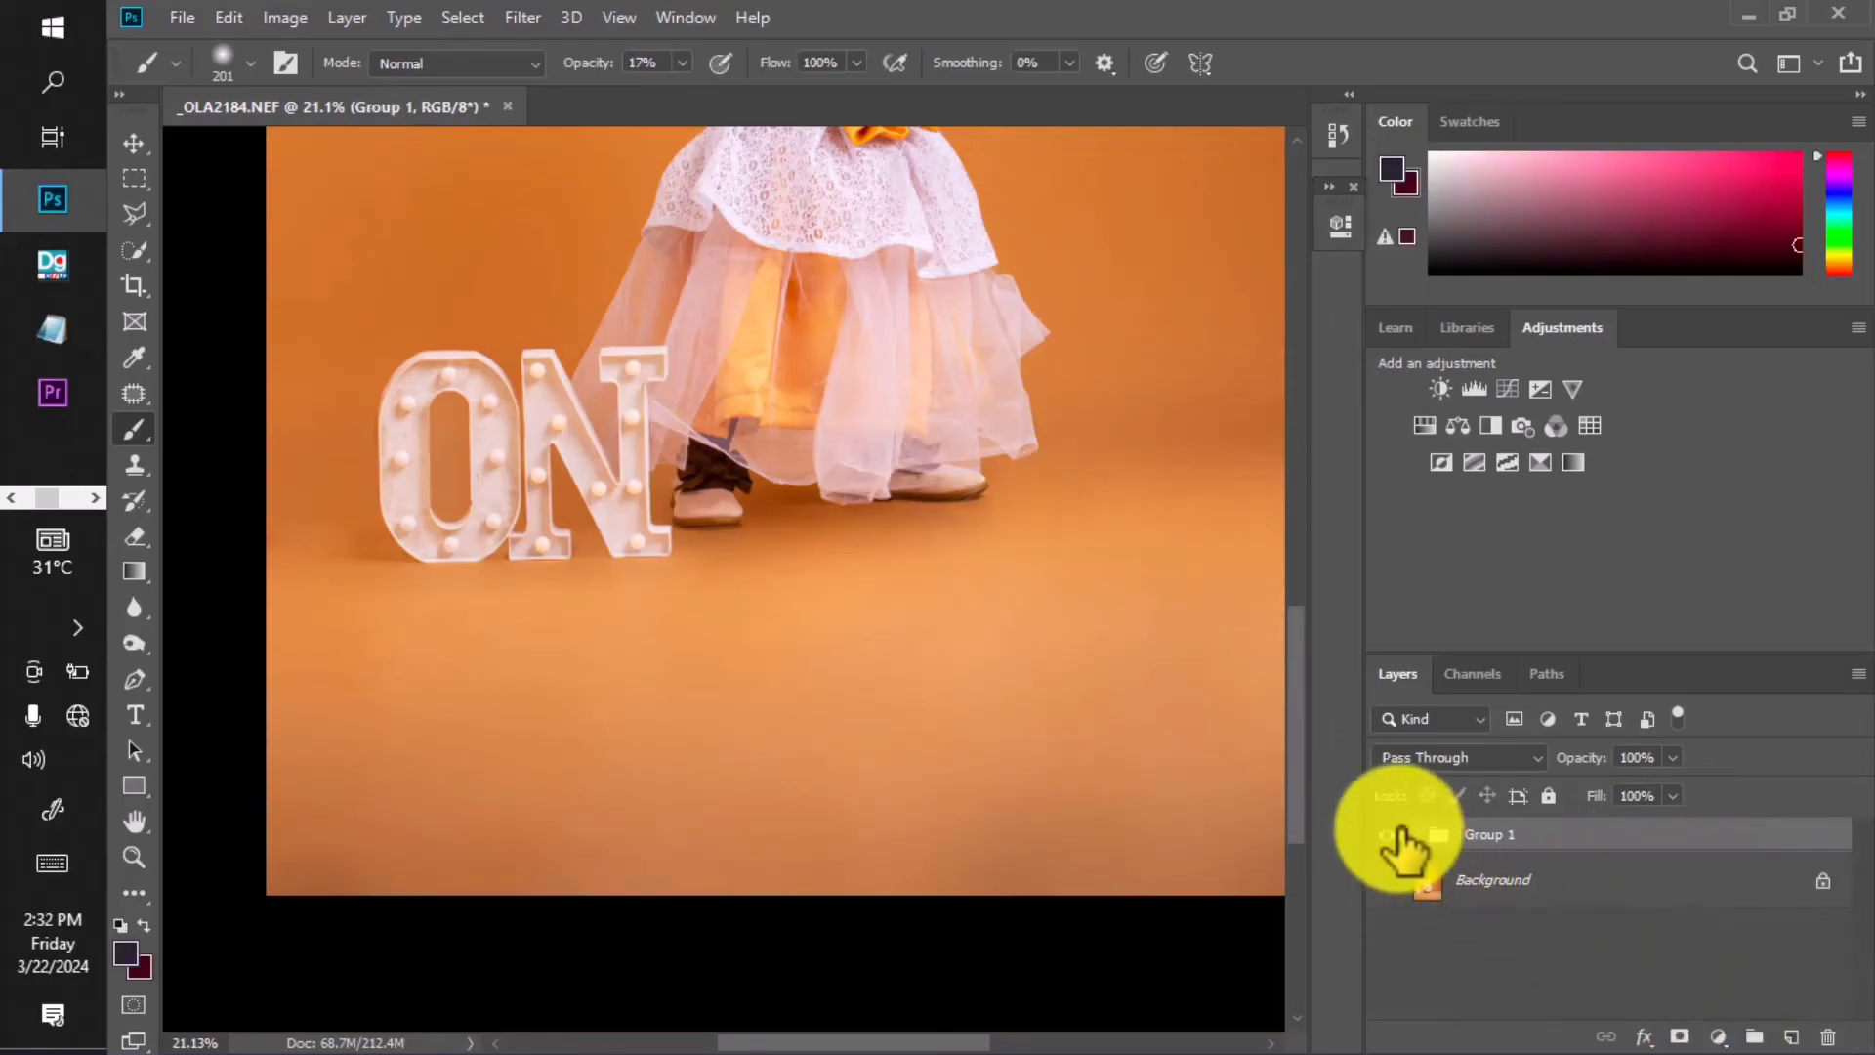
{"action": "left_click", "coordinate": [1387, 834]}
{"action": "left_click", "coordinate": [1386, 834]}
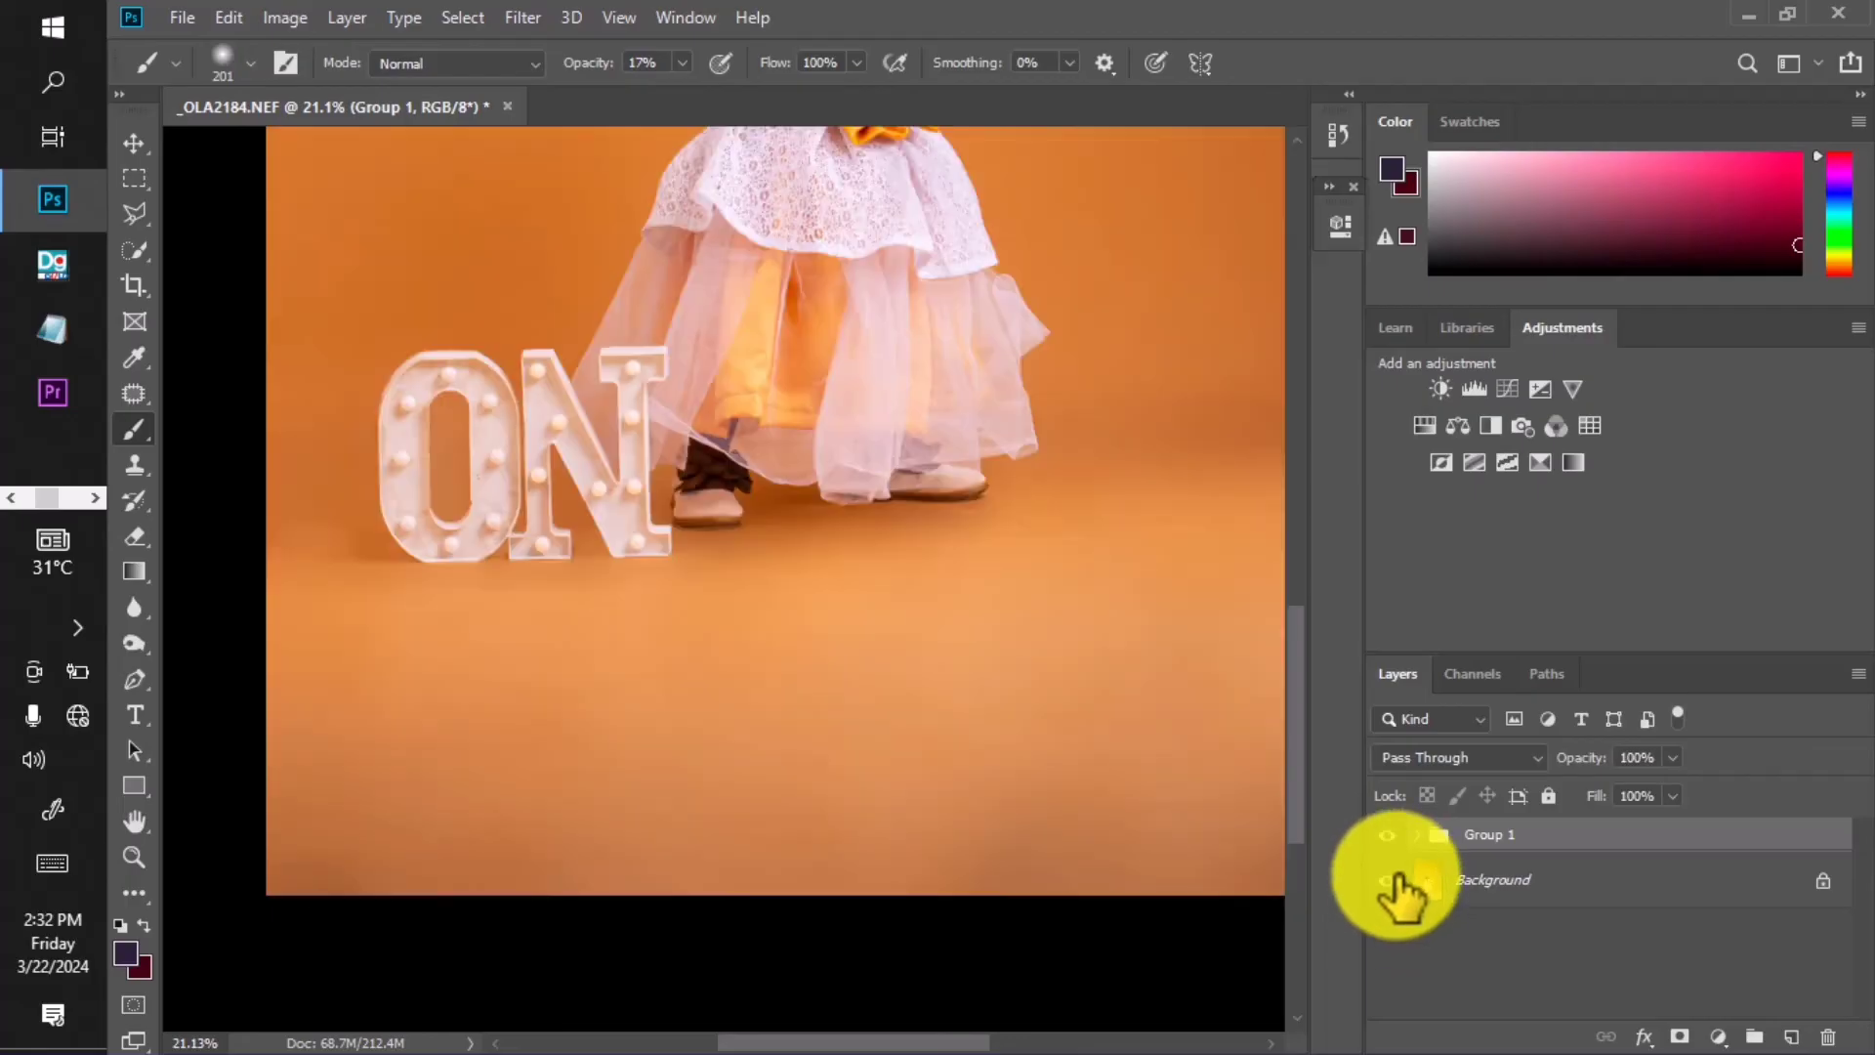
{"action": "left_click", "coordinate": [1387, 834]}
{"action": "scroll", "coordinate": [753, 532], "scroll_direction": "down", "scroll_amount": 5}
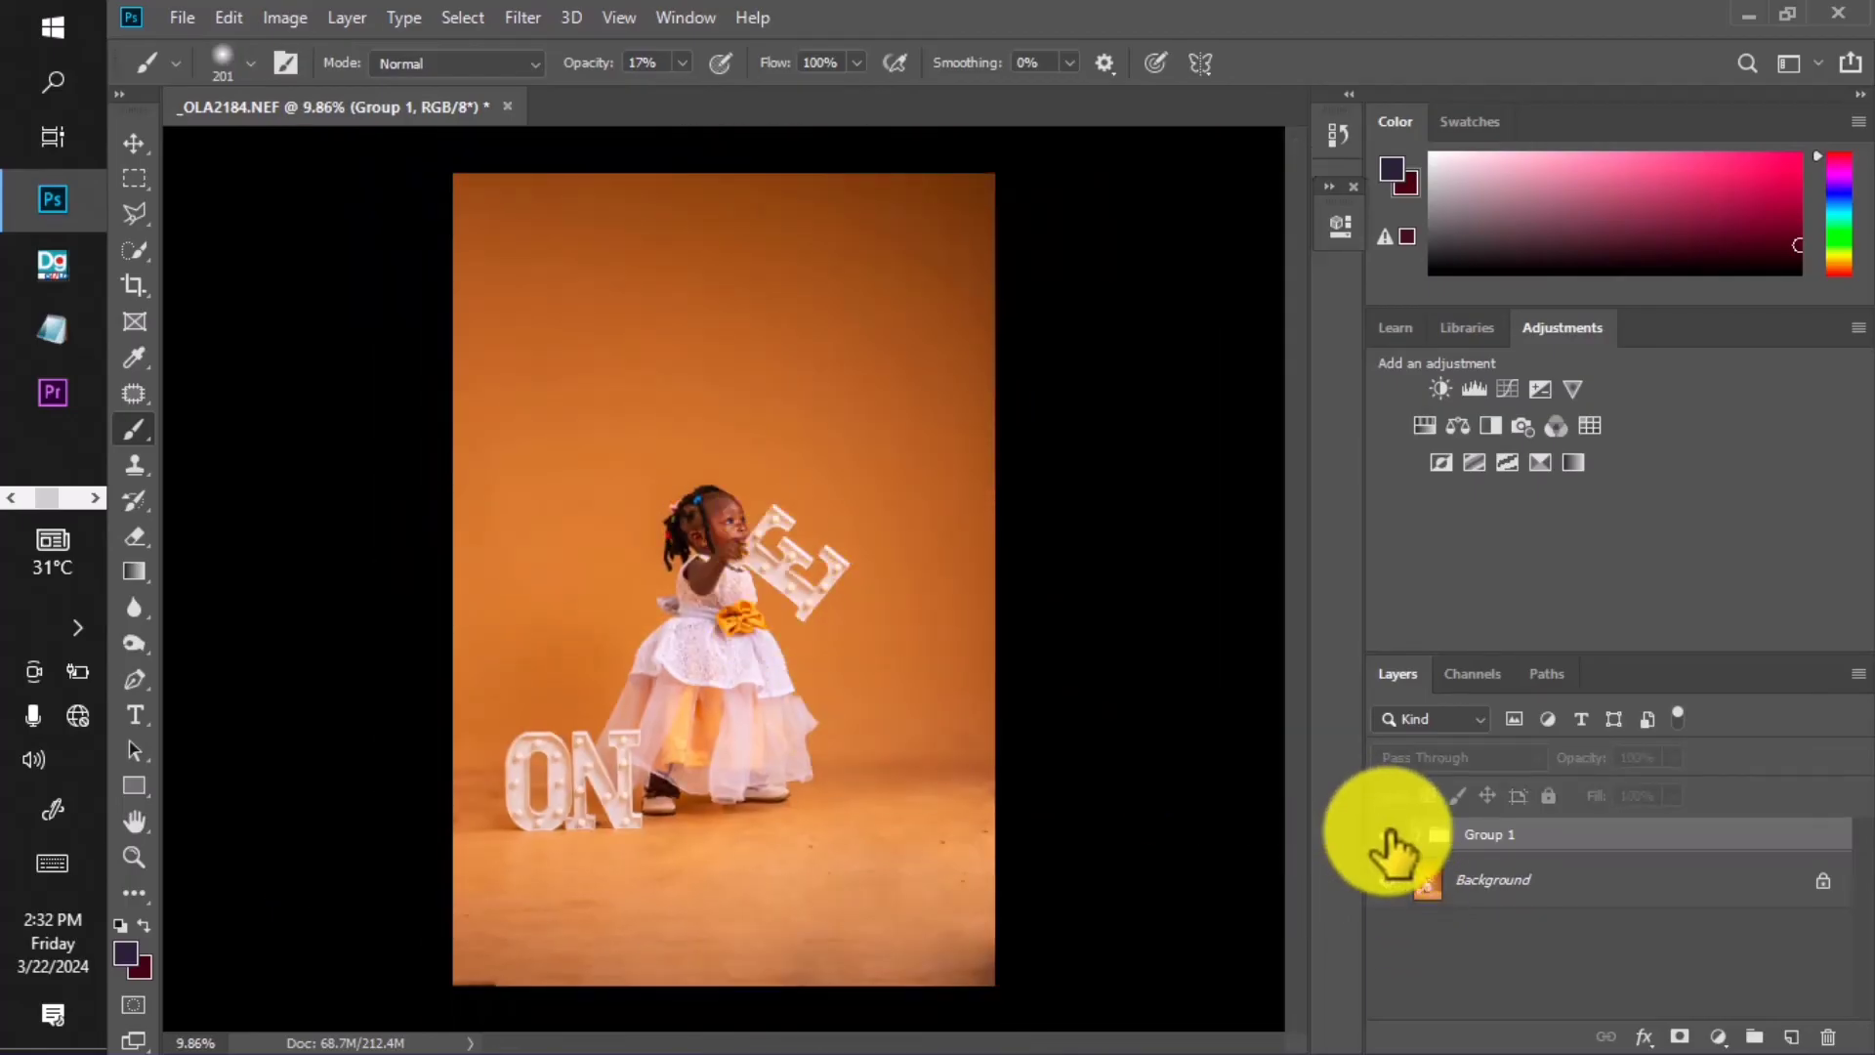
{"action": "left_click", "coordinate": [1387, 834]}
{"action": "scroll", "coordinate": [900, 616], "scroll_direction": "up", "scroll_amount": 2}
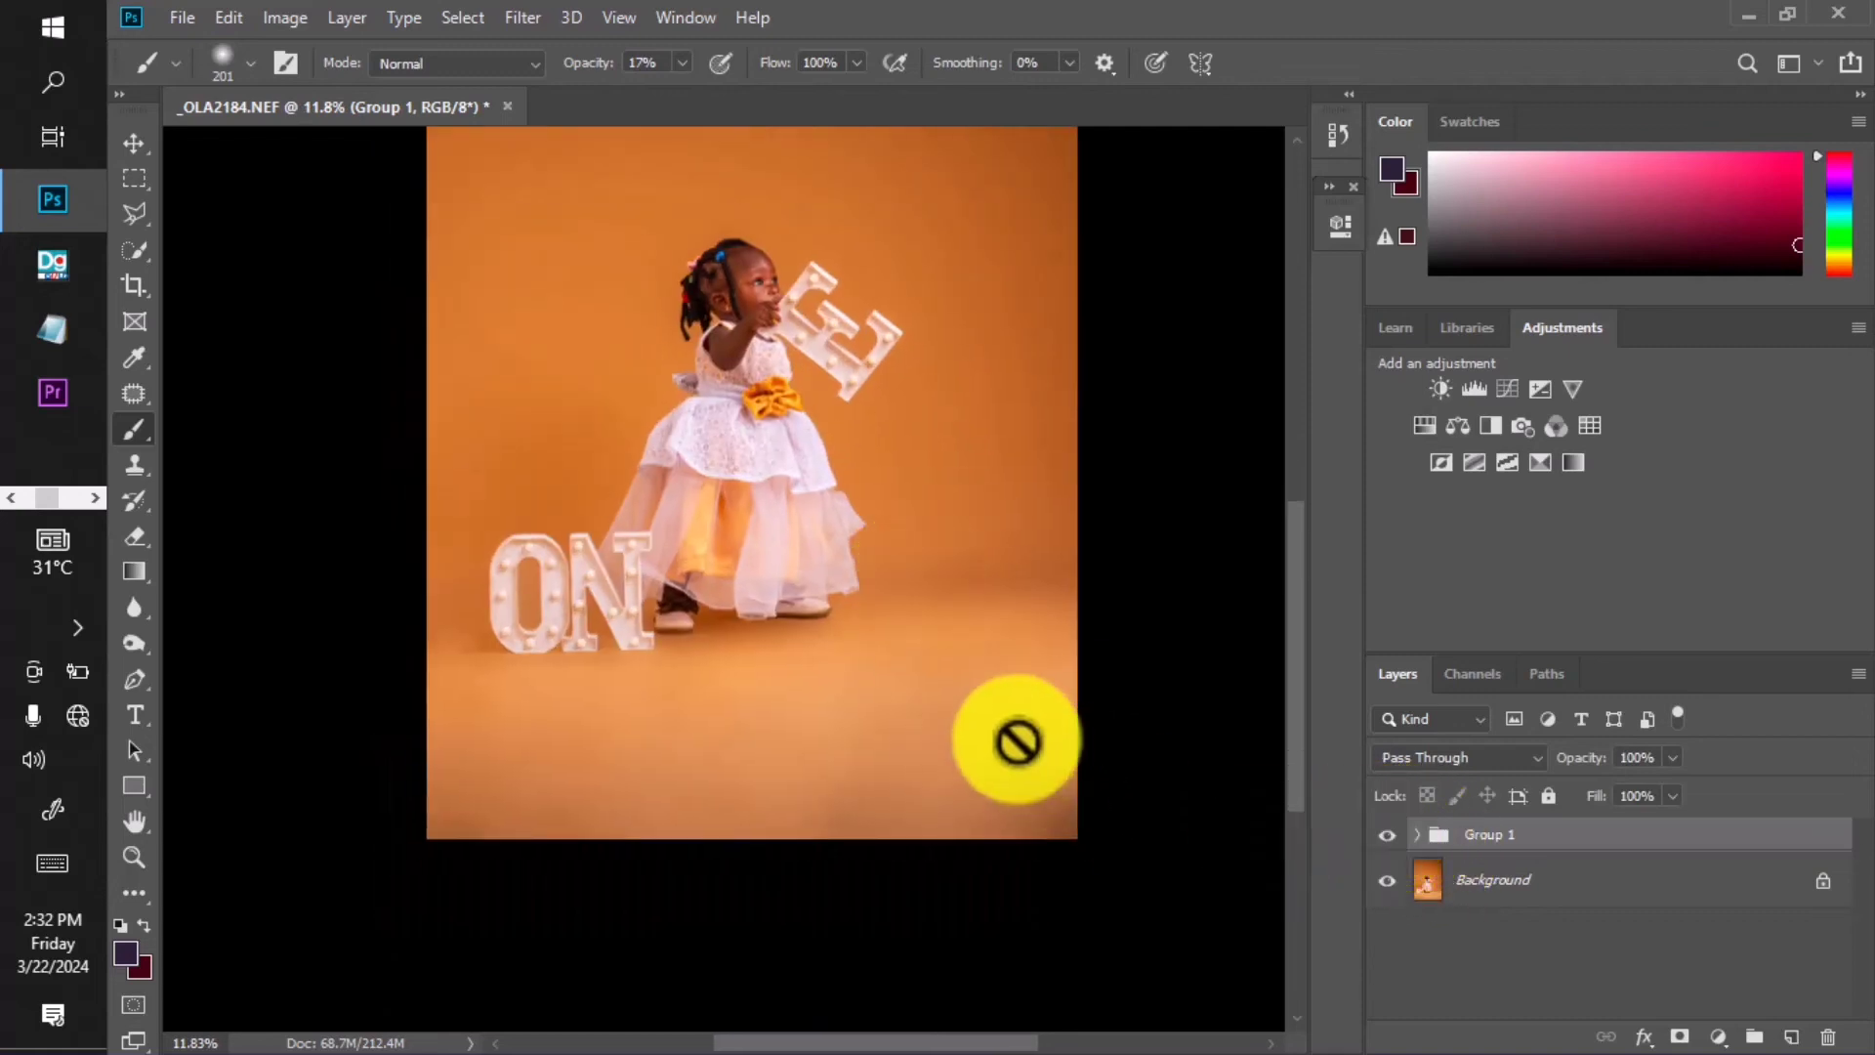
{"action": "scroll", "coordinate": [1016, 742], "scroll_direction": "up", "scroll_amount": 3}
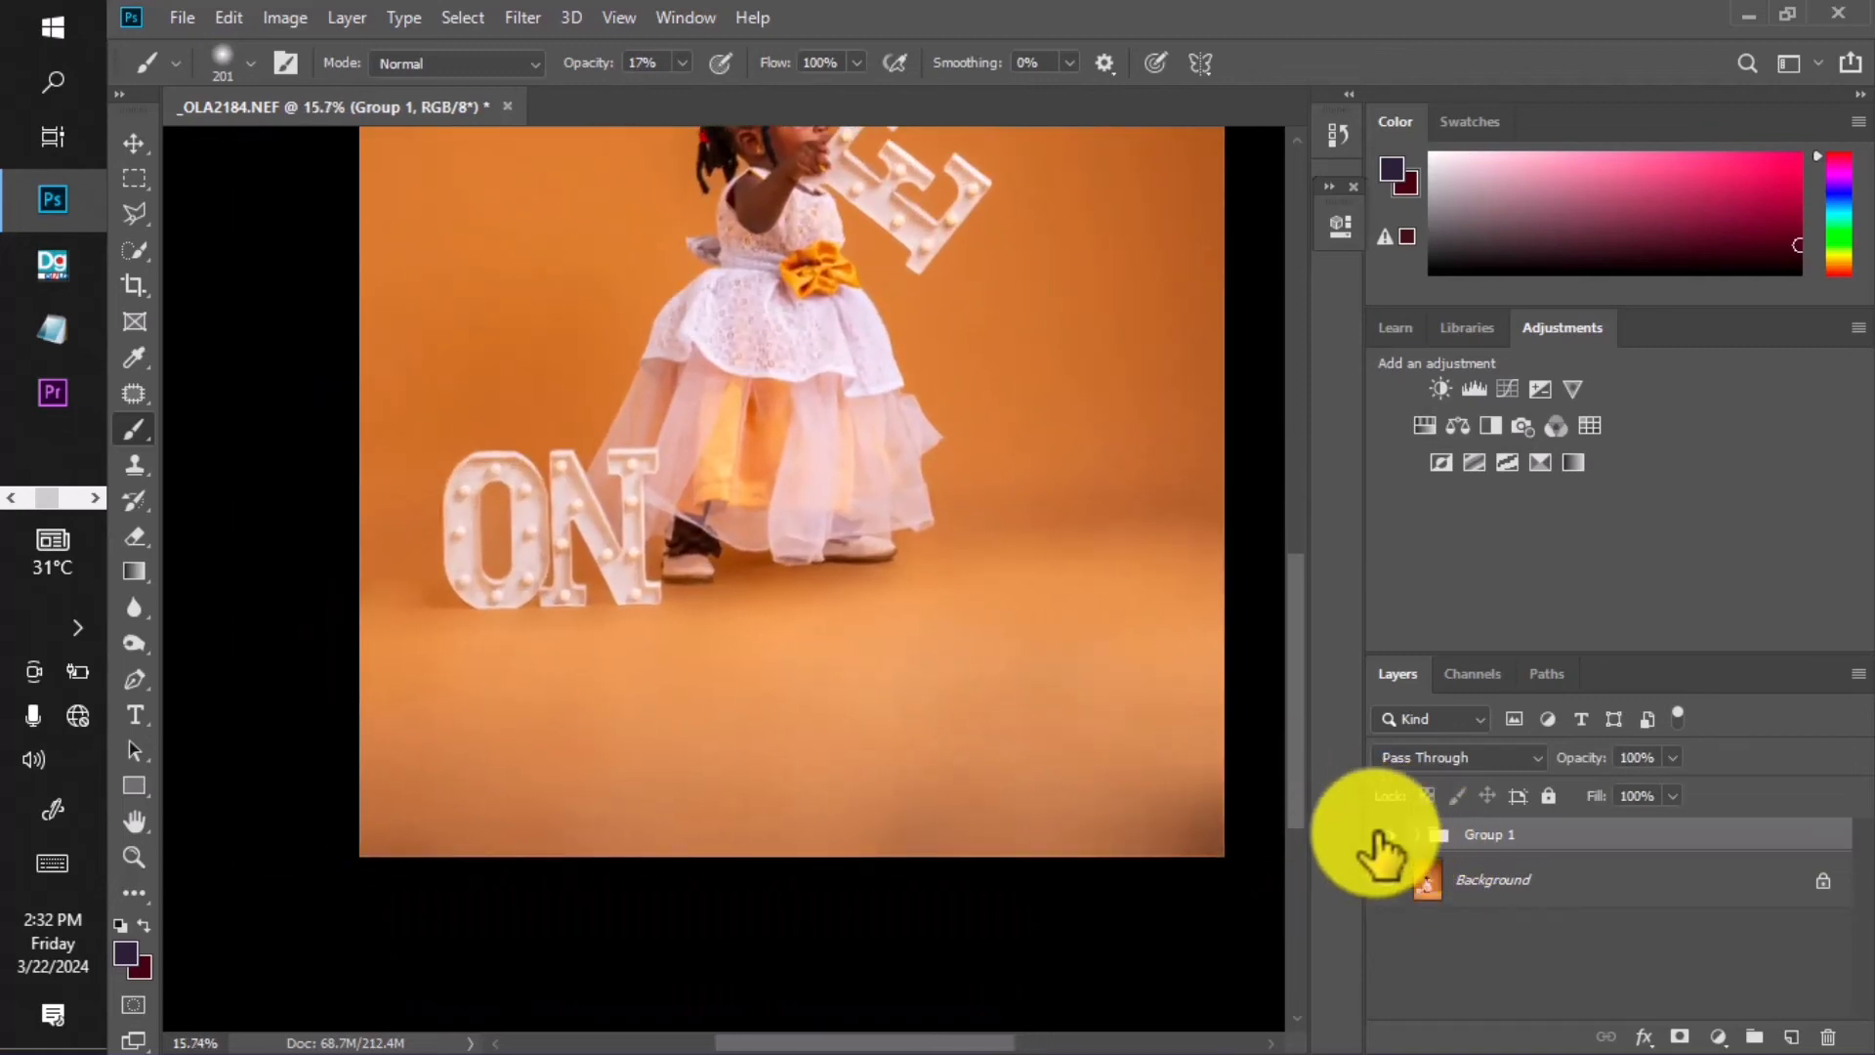
{"action": "left_click", "coordinate": [1381, 836]}
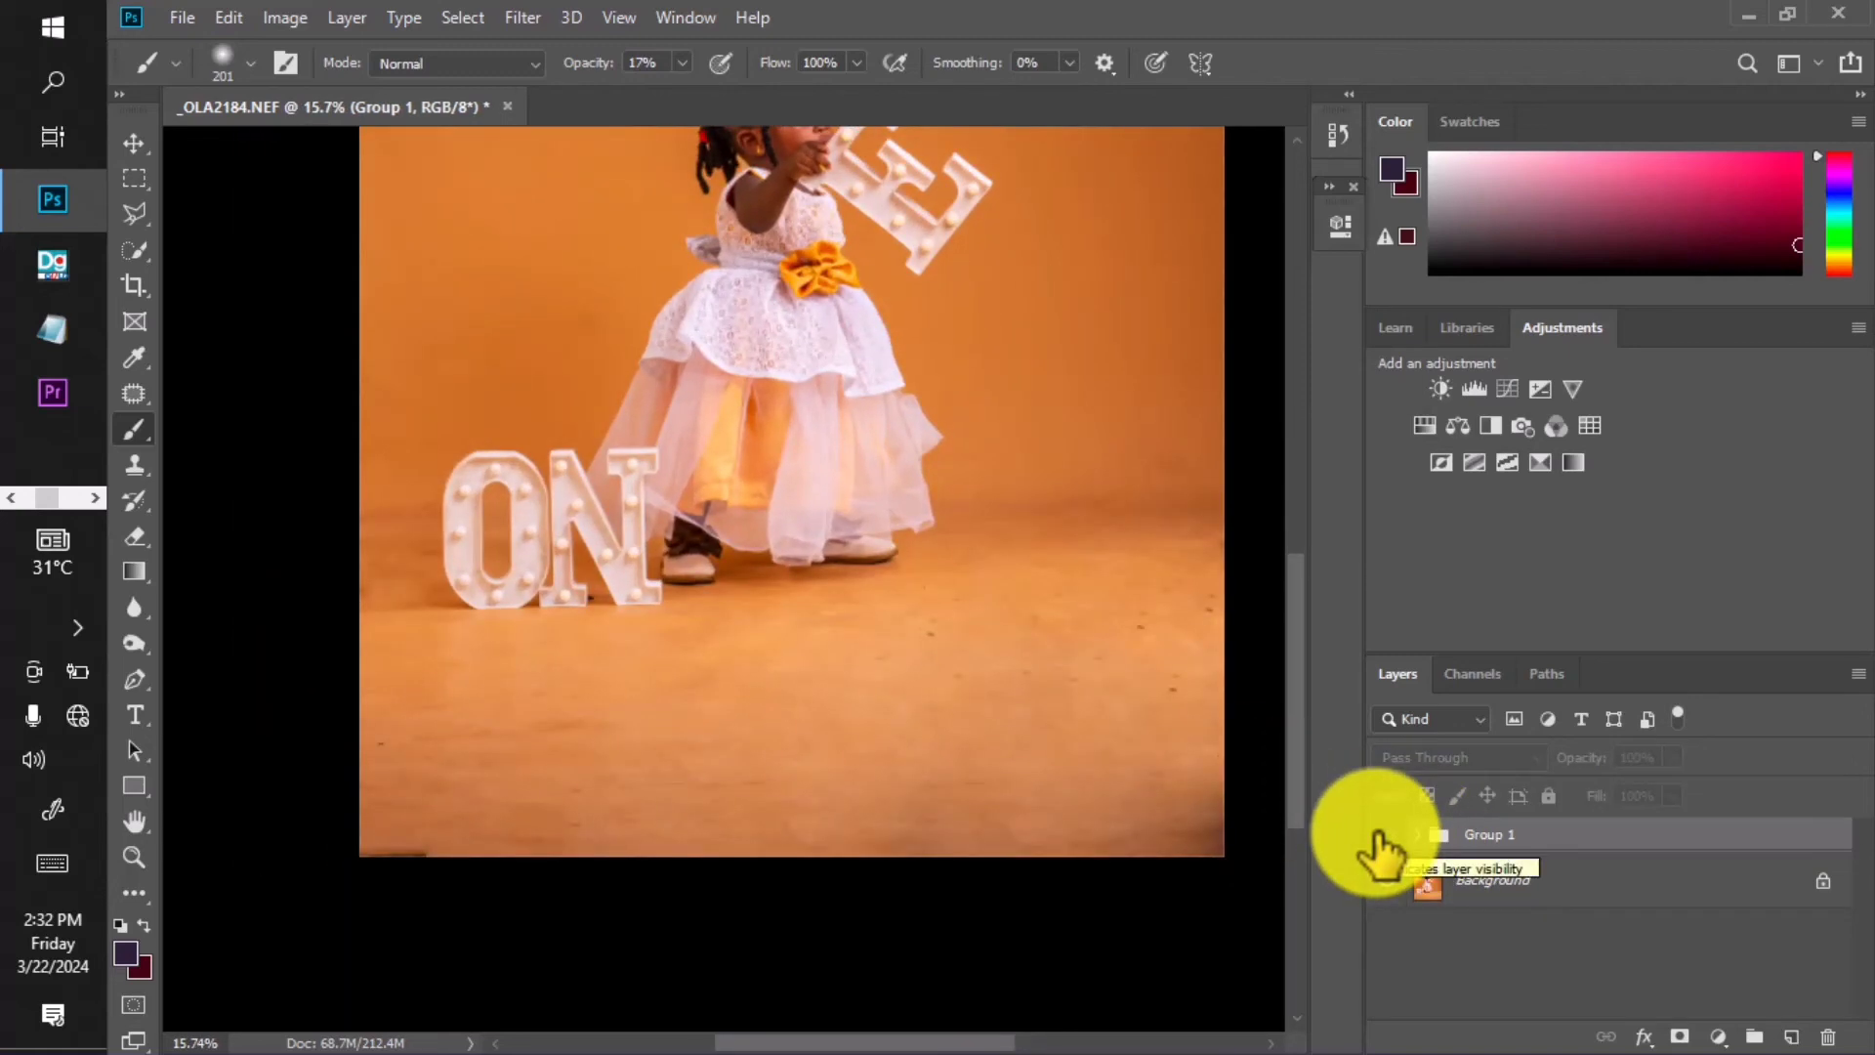
{"action": "left_click", "coordinate": [1384, 835]}
{"action": "left_click", "coordinate": [1383, 835]}
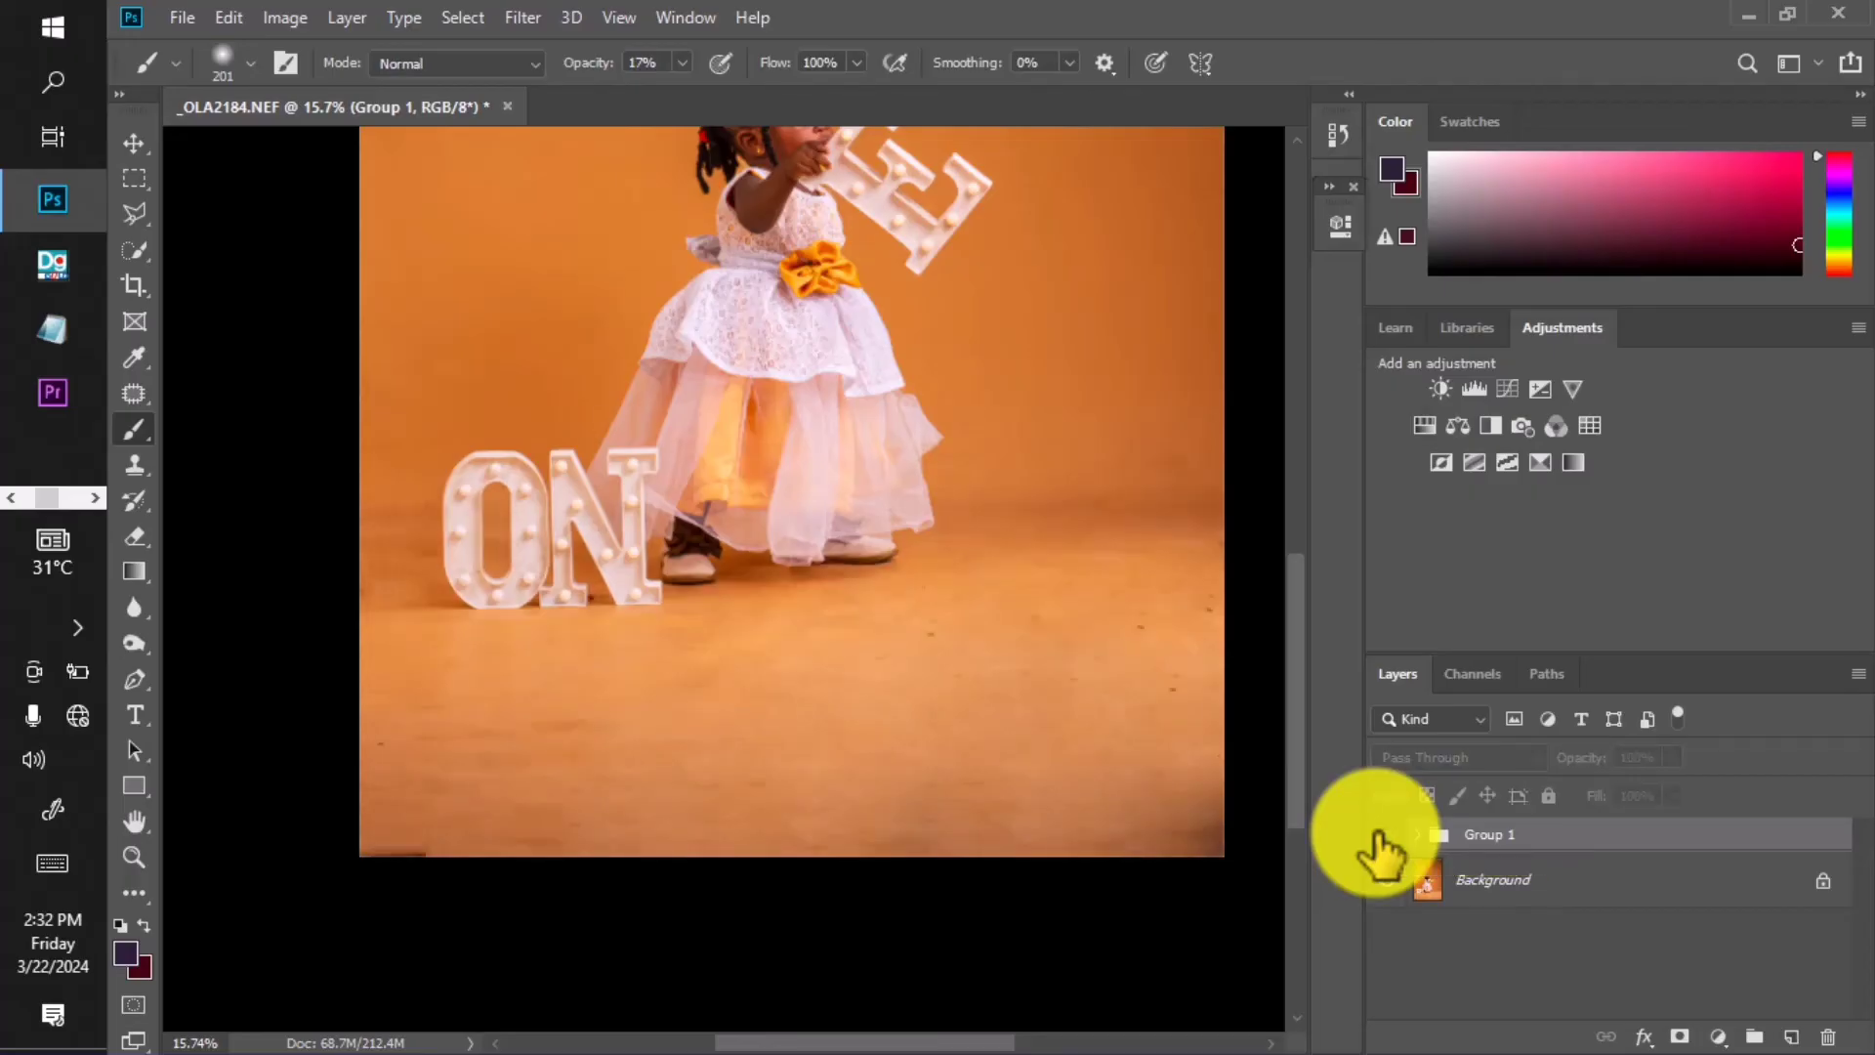
{"action": "left_click", "coordinate": [1383, 835]}
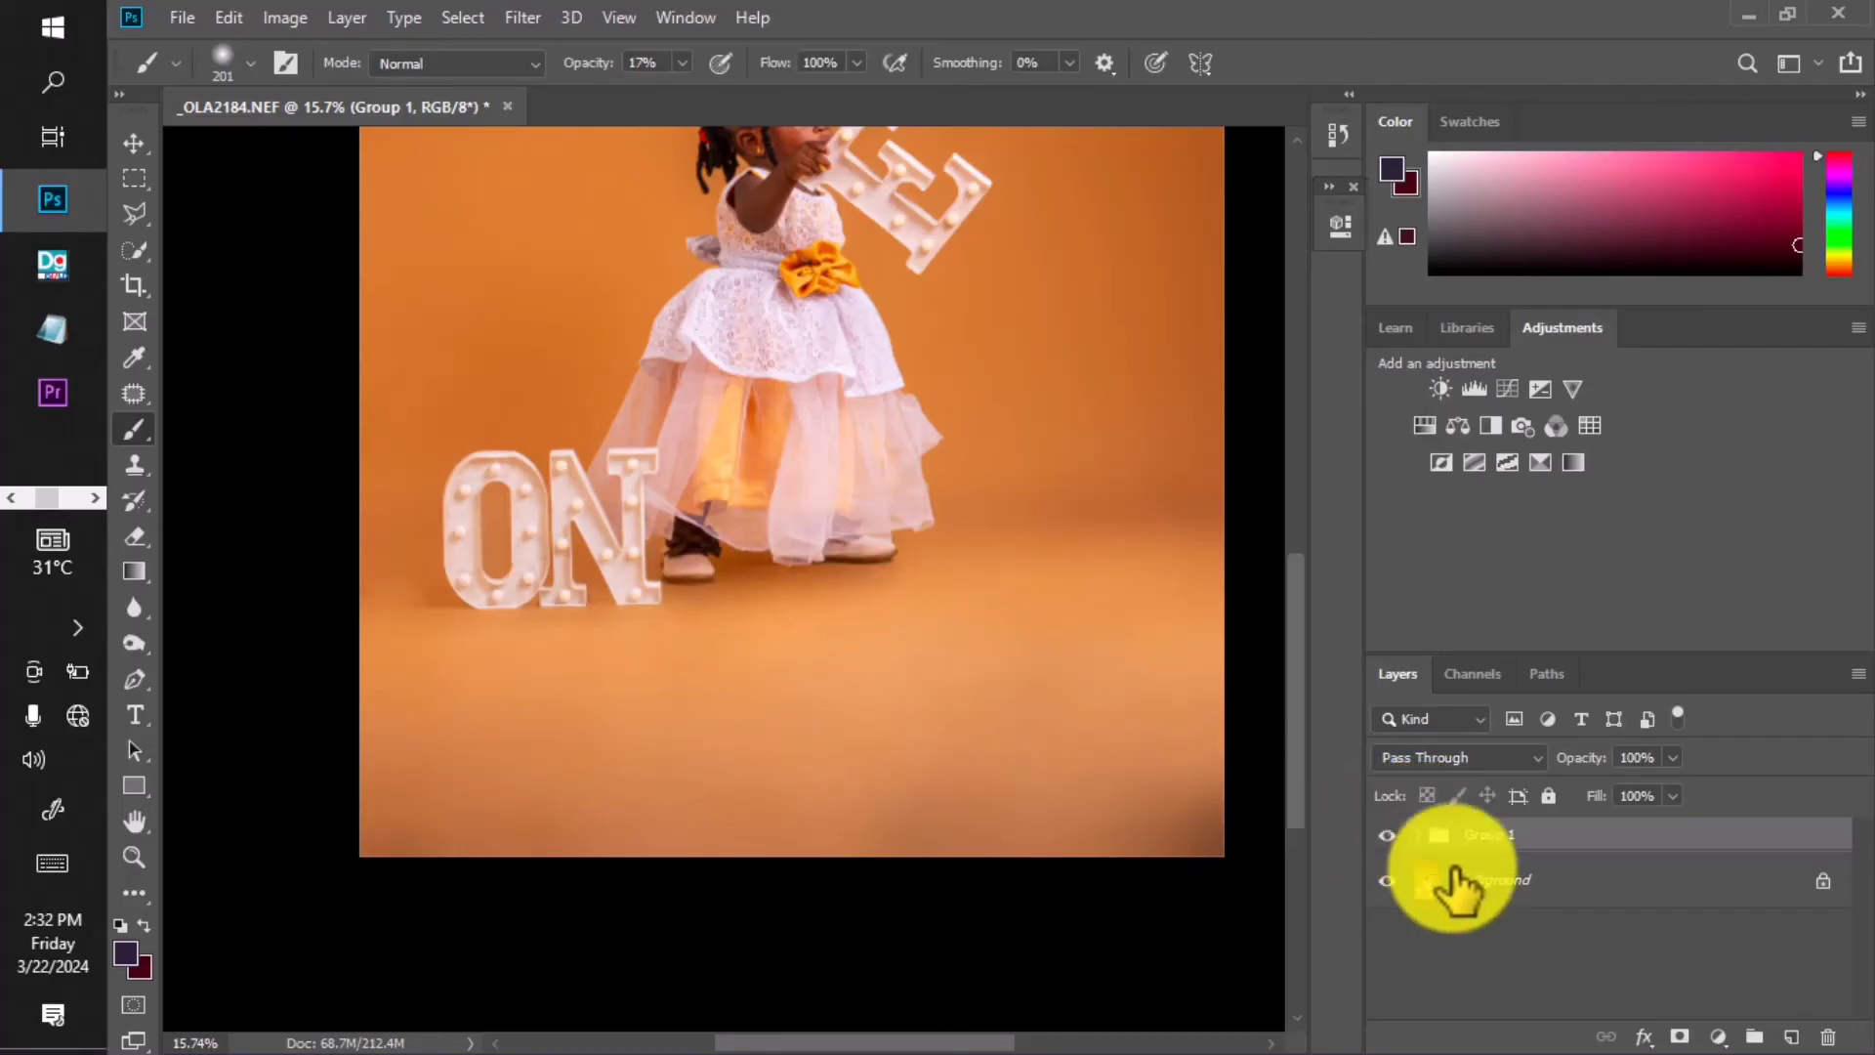
{"action": "left_click", "coordinate": [1413, 835]}
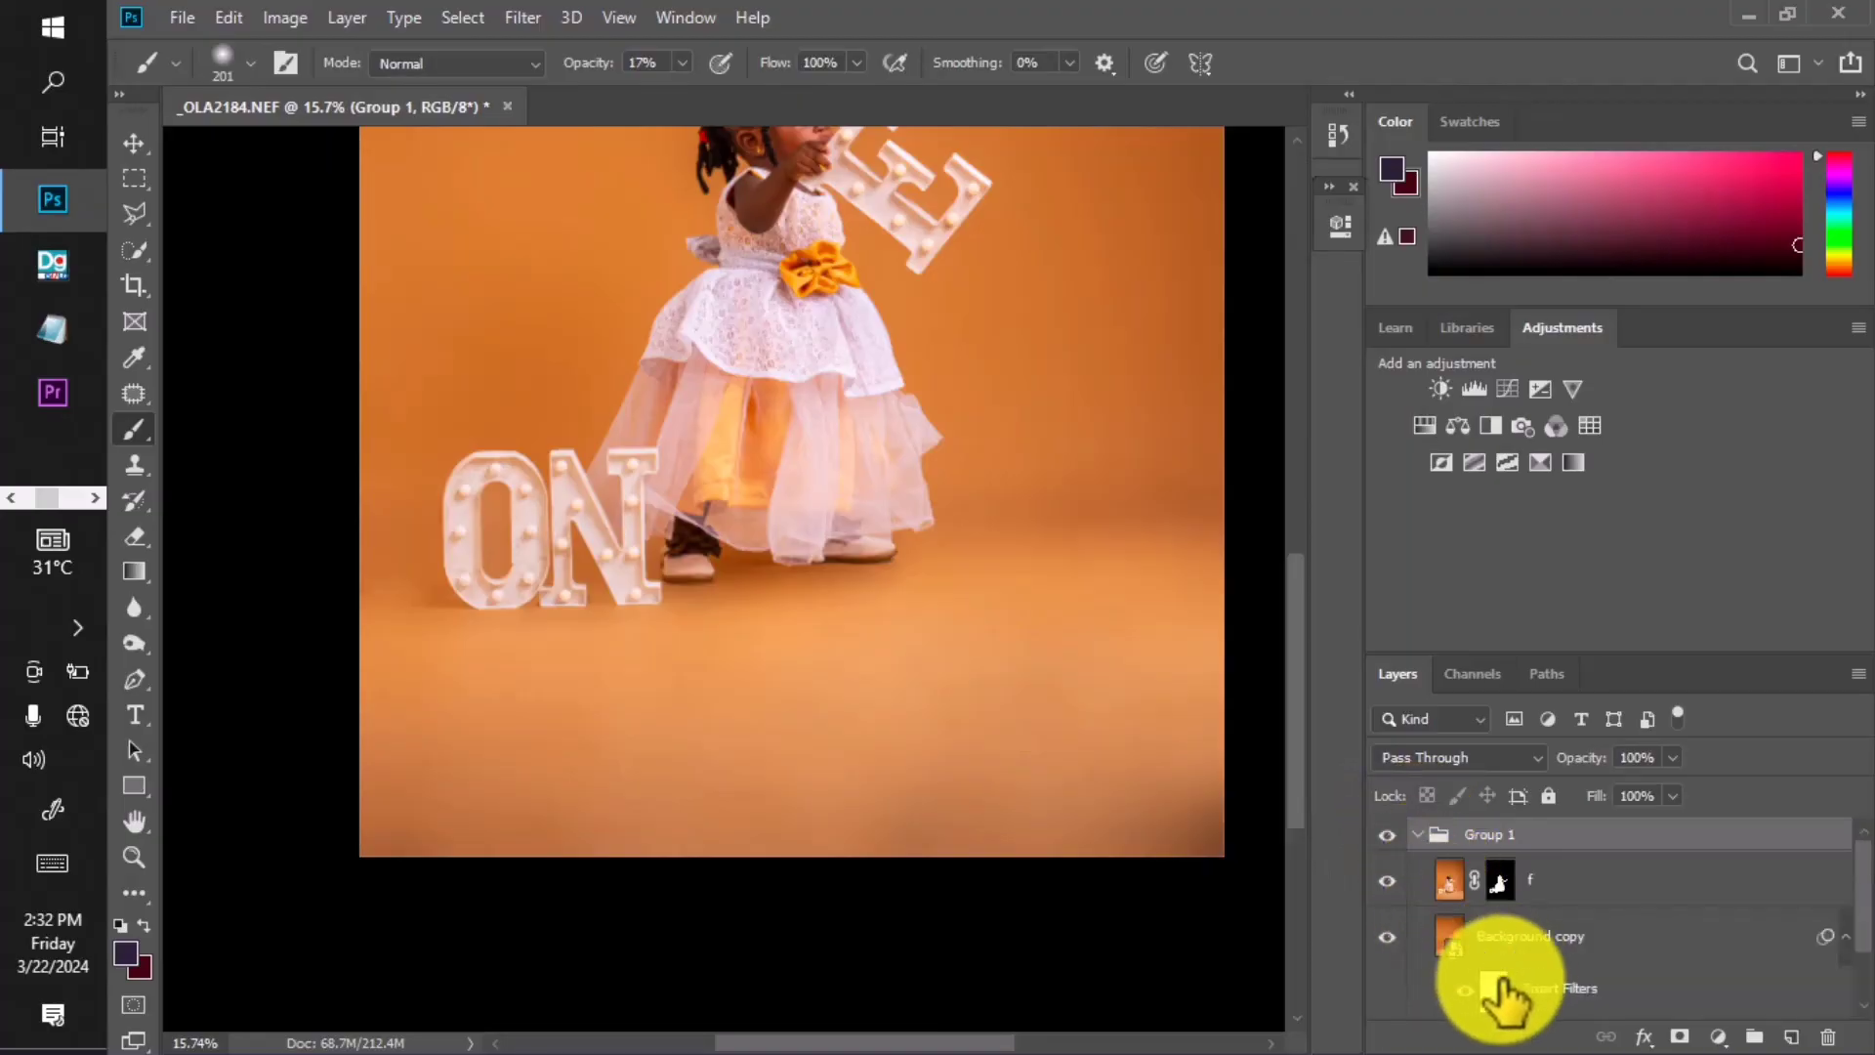
{"action": "left_click", "coordinate": [1504, 991]}
{"action": "scroll", "coordinate": [586, 544], "scroll_direction": "up", "scroll_amount": 1}
{"action": "scroll", "coordinate": [621, 535], "scroll_direction": "up", "scroll_amount": 2}
{"action": "left_click_drag", "start_coordinate": [615, 495], "coordinate": [603, 484]}
{"action": "scroll", "coordinate": [683, 500], "scroll_direction": "down", "scroll_amount": 4}
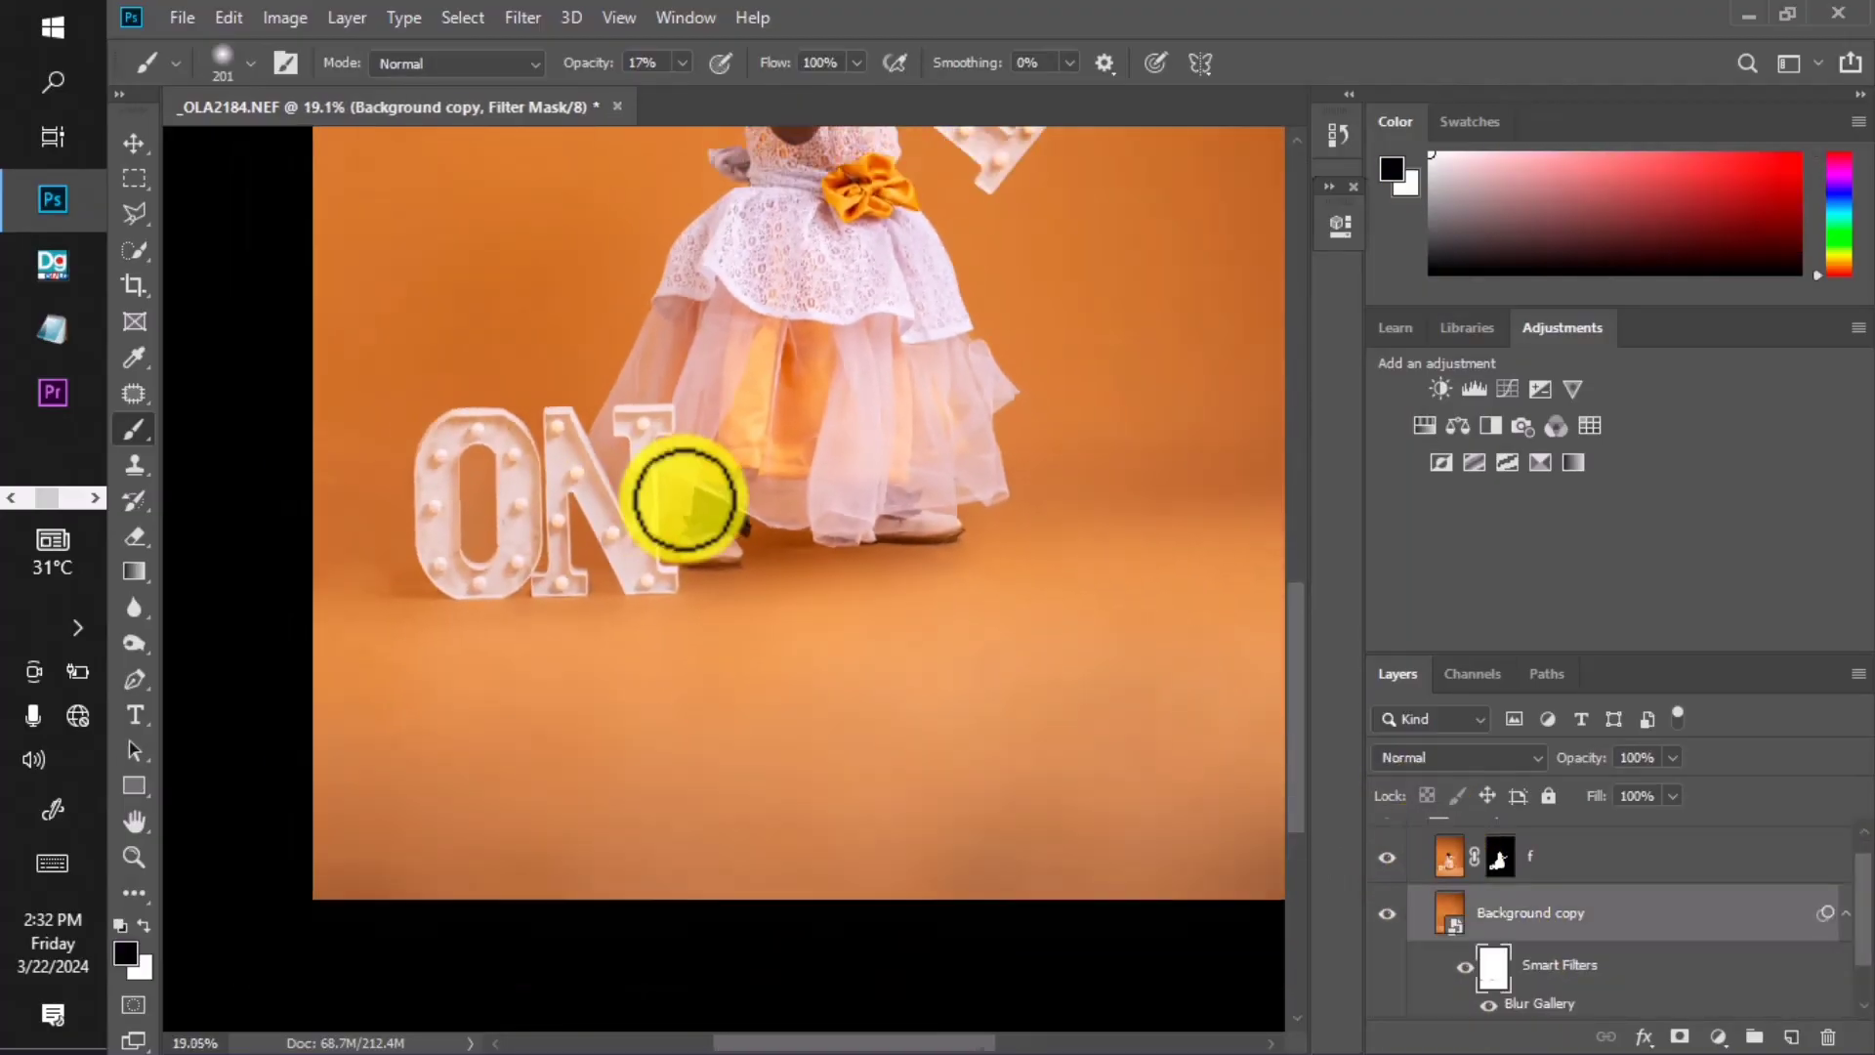
{"action": "scroll", "coordinate": [685, 556], "scroll_direction": "up", "scroll_amount": 5}
{"action": "key", "text": "bracketleft"}
{"action": "key", "text": "bracketleft"}
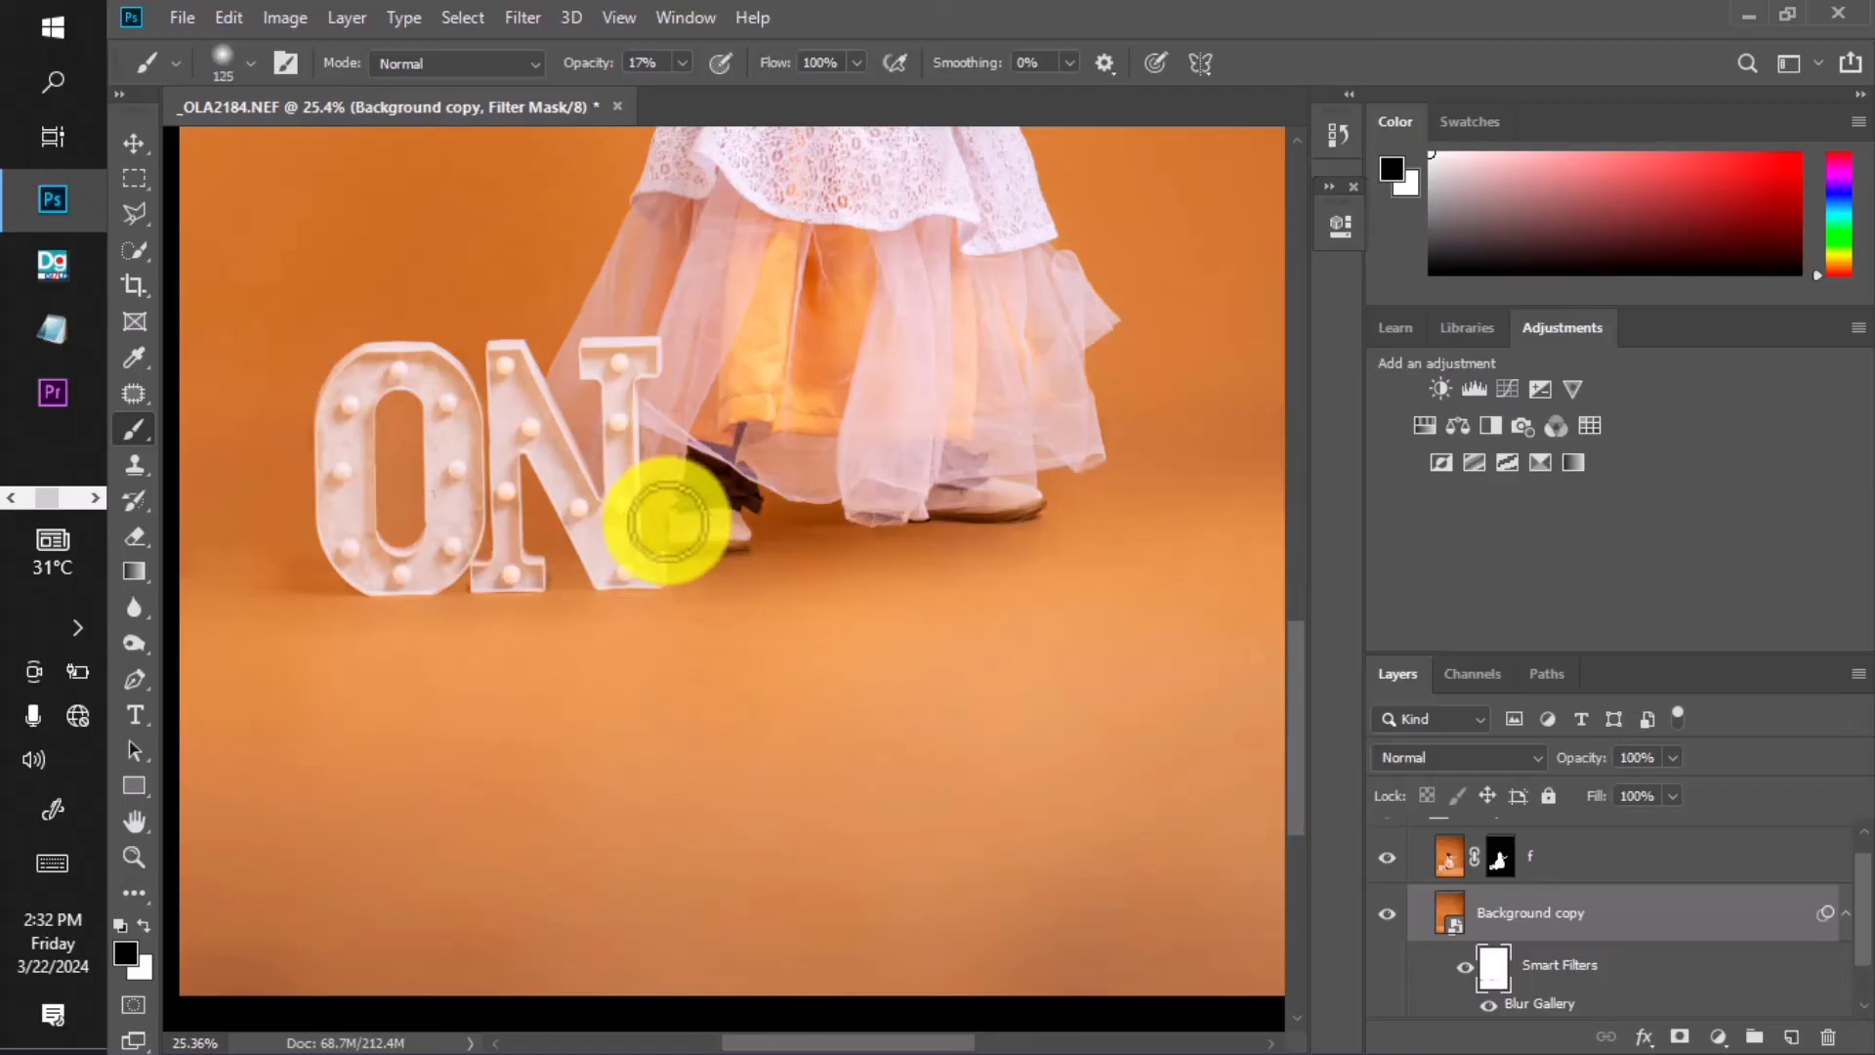
{"action": "mouse_move", "coordinate": [720, 556]}
{"action": "left_mouse_down"}
{"action": "mouse_move", "coordinate": [517, 595]}
{"action": "mouse_move", "coordinate": [898, 531]}
{"action": "mouse_move", "coordinate": [867, 525]}
{"action": "mouse_move", "coordinate": [1040, 515]}
{"action": "mouse_move", "coordinate": [1058, 493]}
{"action": "mouse_move", "coordinate": [977, 528]}
{"action": "mouse_move", "coordinate": [1050, 492]}
{"action": "mouse_move", "coordinate": [685, 566]}
{"action": "mouse_move", "coordinate": [800, 565]}
{"action": "mouse_move", "coordinate": [853, 525]}
{"action": "mouse_move", "coordinate": [1025, 511]}
{"action": "left_mouse_up"}
{"action": "key", "text": "bracketright"}
{"action": "key", "text": "bracketright"}
{"action": "scroll", "coordinate": [957, 517], "scroll_direction": "down", "scroll_amount": 7}
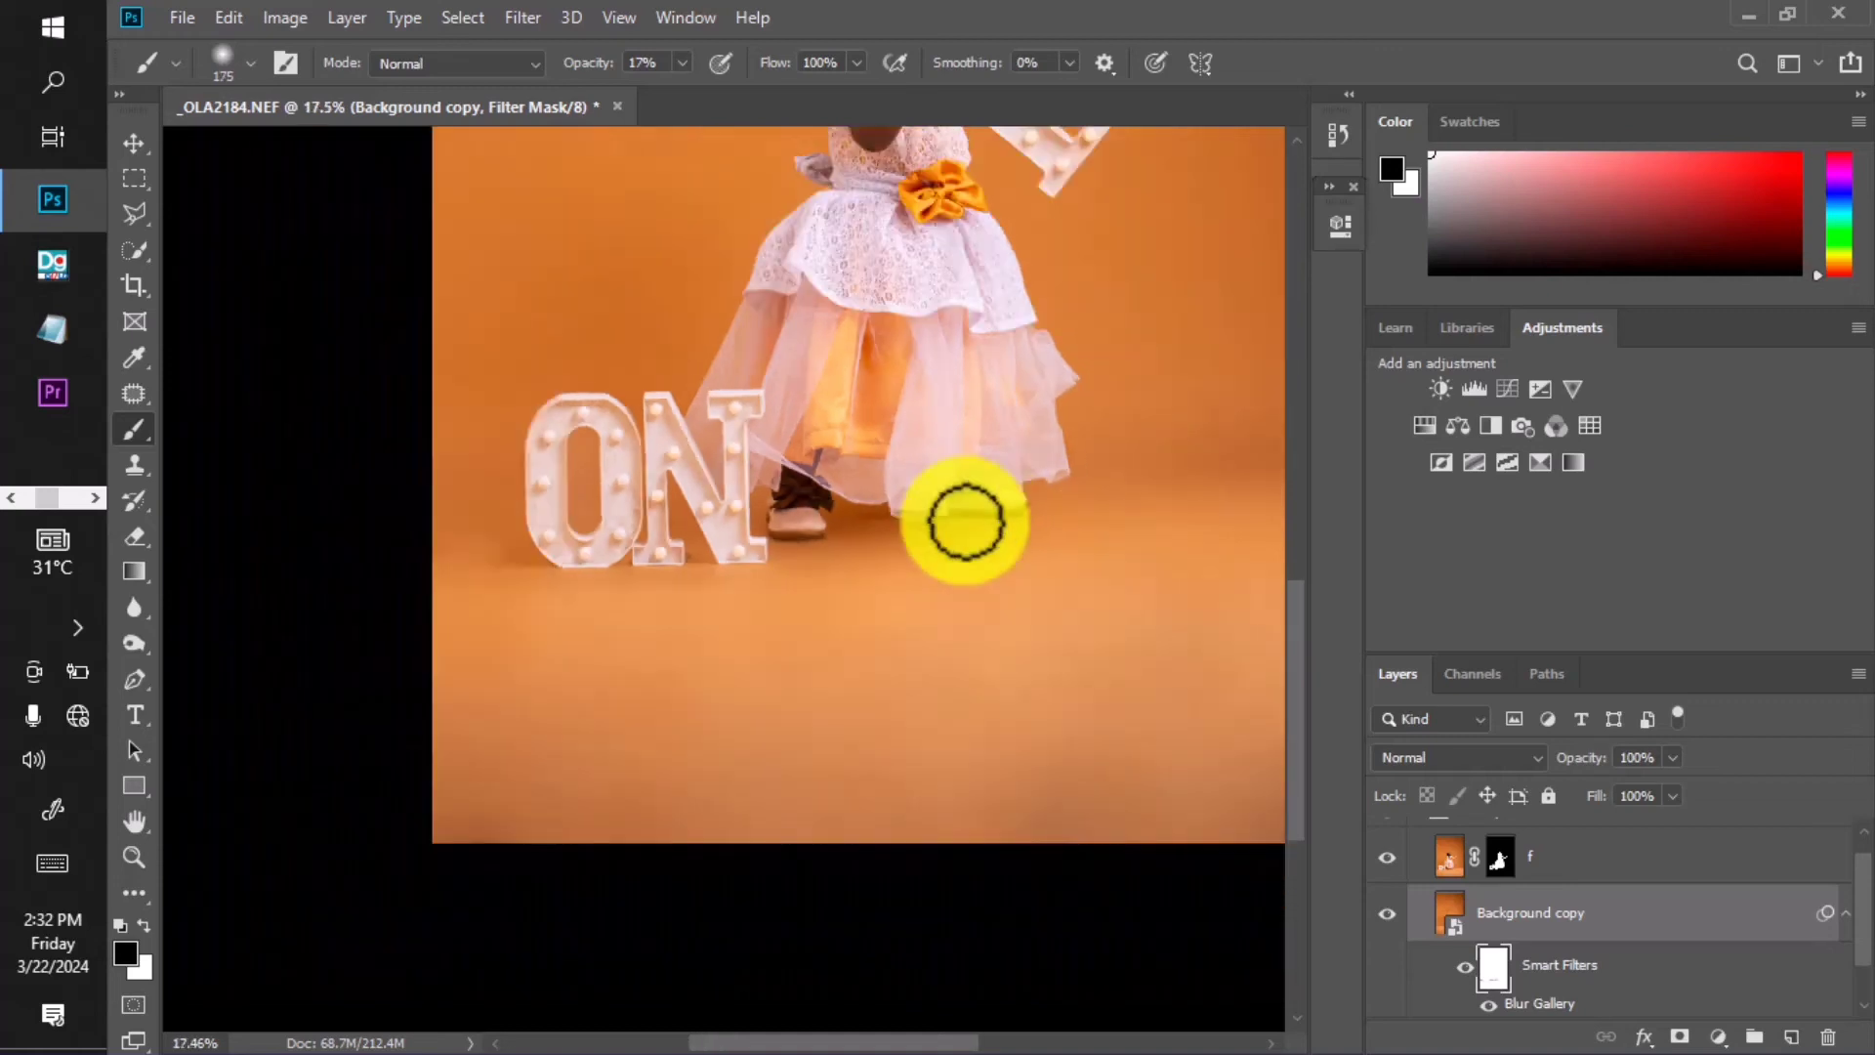
{"action": "scroll", "coordinate": [630, 552], "scroll_direction": "up", "scroll_amount": 7}
{"action": "key", "text": "bracketleft"}
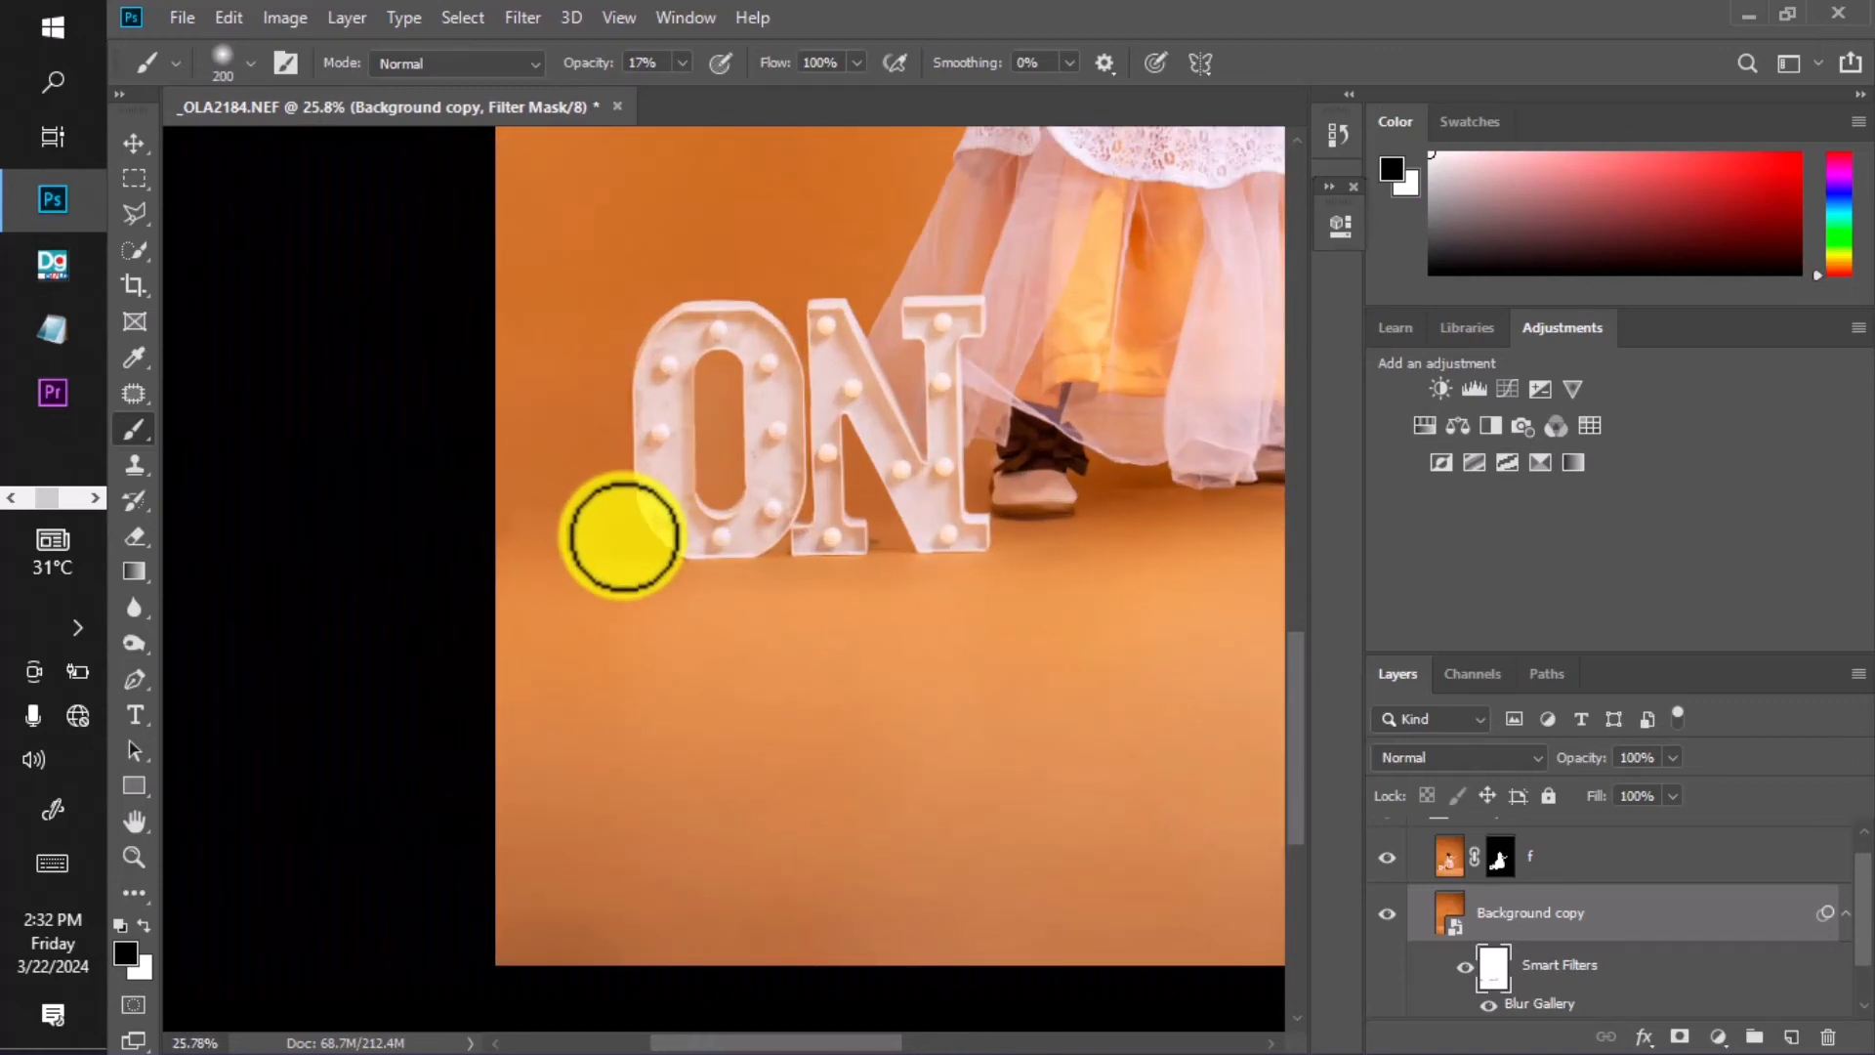
{"action": "scroll", "coordinate": [632, 519], "scroll_direction": "down", "scroll_amount": 3}
{"action": "scroll", "coordinate": [766, 528], "scroll_direction": "up", "scroll_amount": 4}
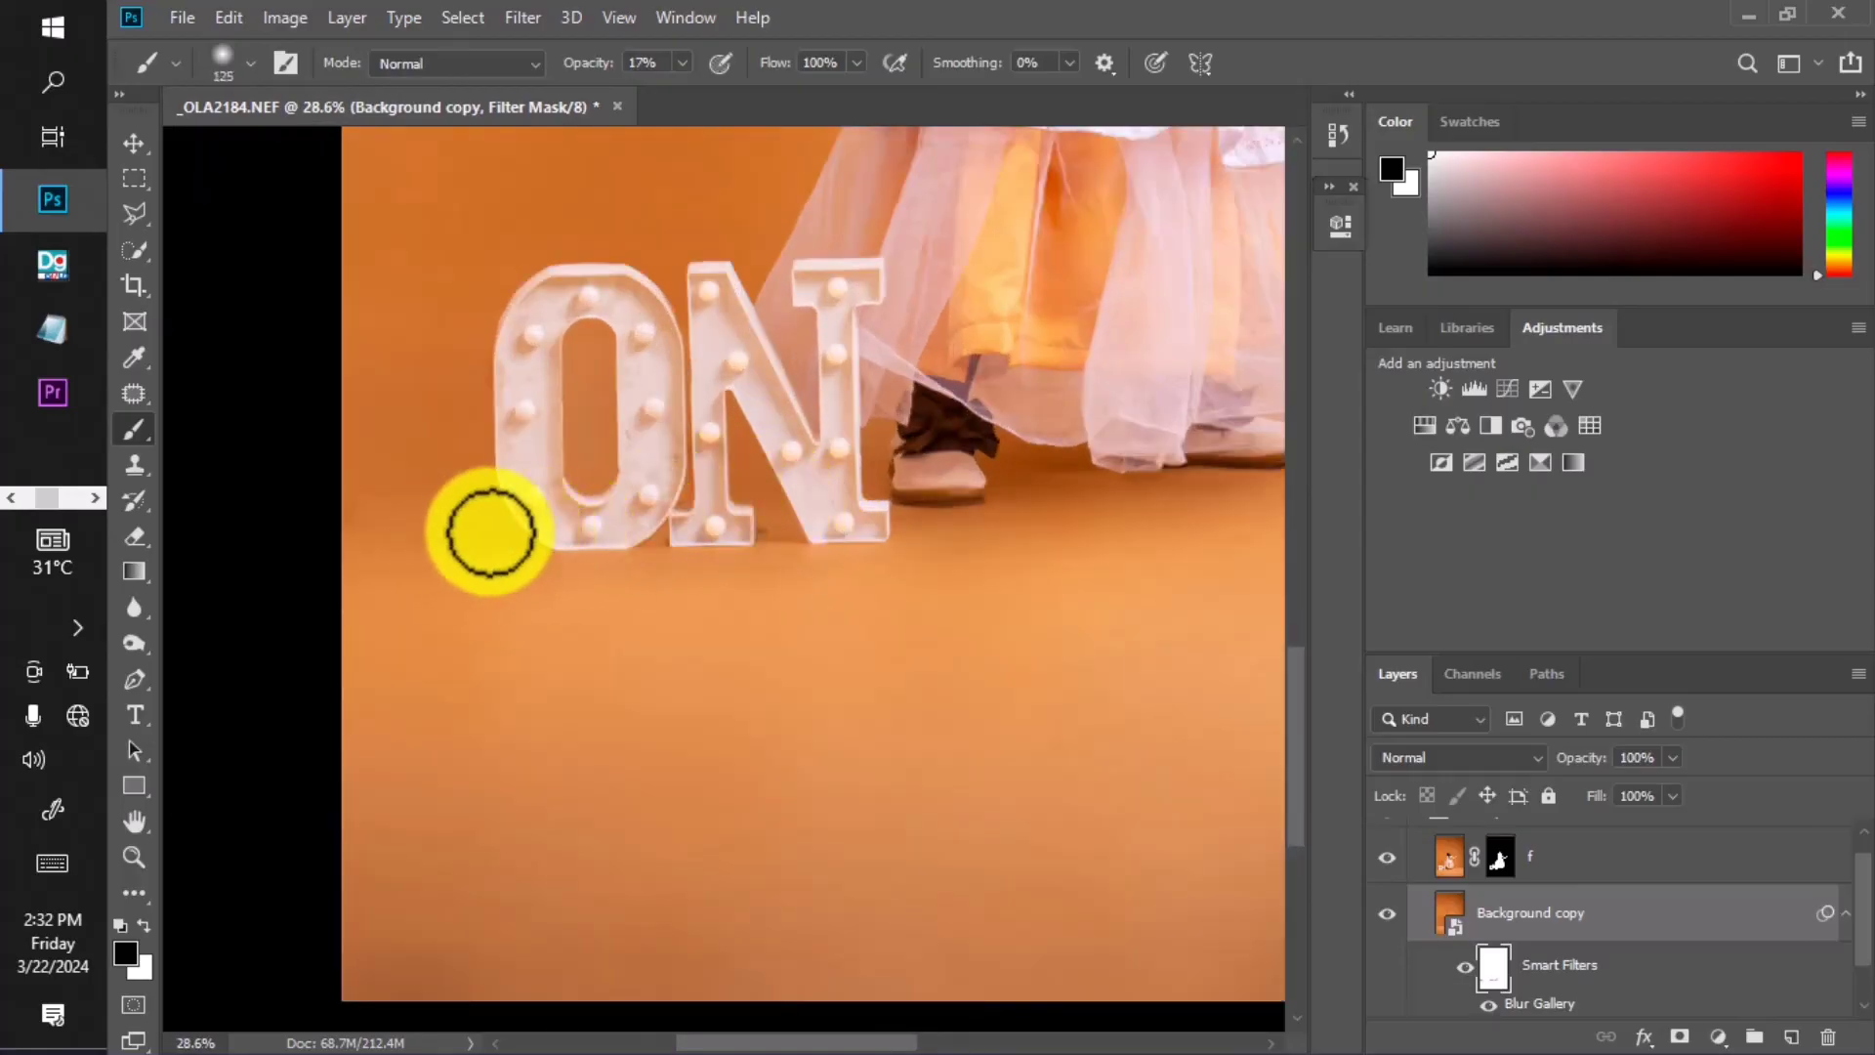
{"action": "key", "text": "bracketright"}
{"action": "key", "text": "bracketright"}
{"action": "key", "text": "bracketright"}
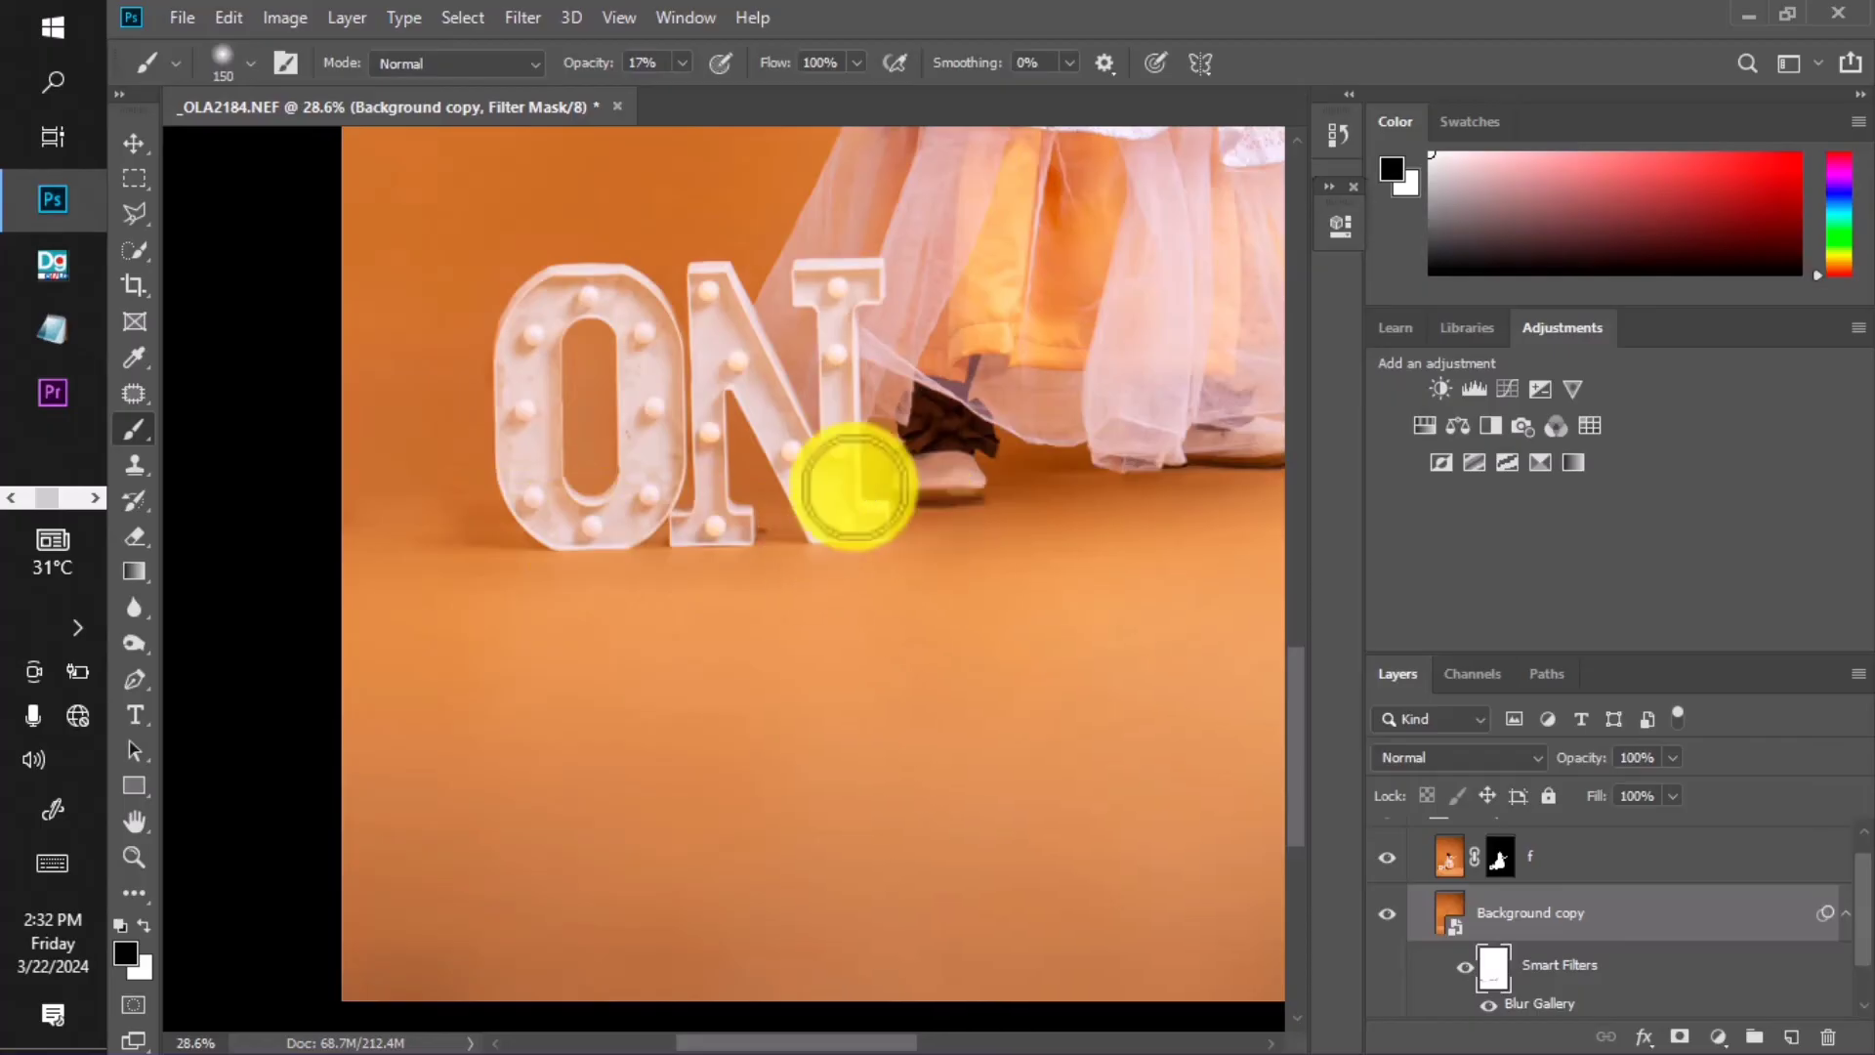
{"action": "scroll", "coordinate": [858, 488], "scroll_direction": "down", "scroll_amount": 3}
{"action": "scroll", "coordinate": [892, 469], "scroll_direction": "up", "scroll_amount": 3}
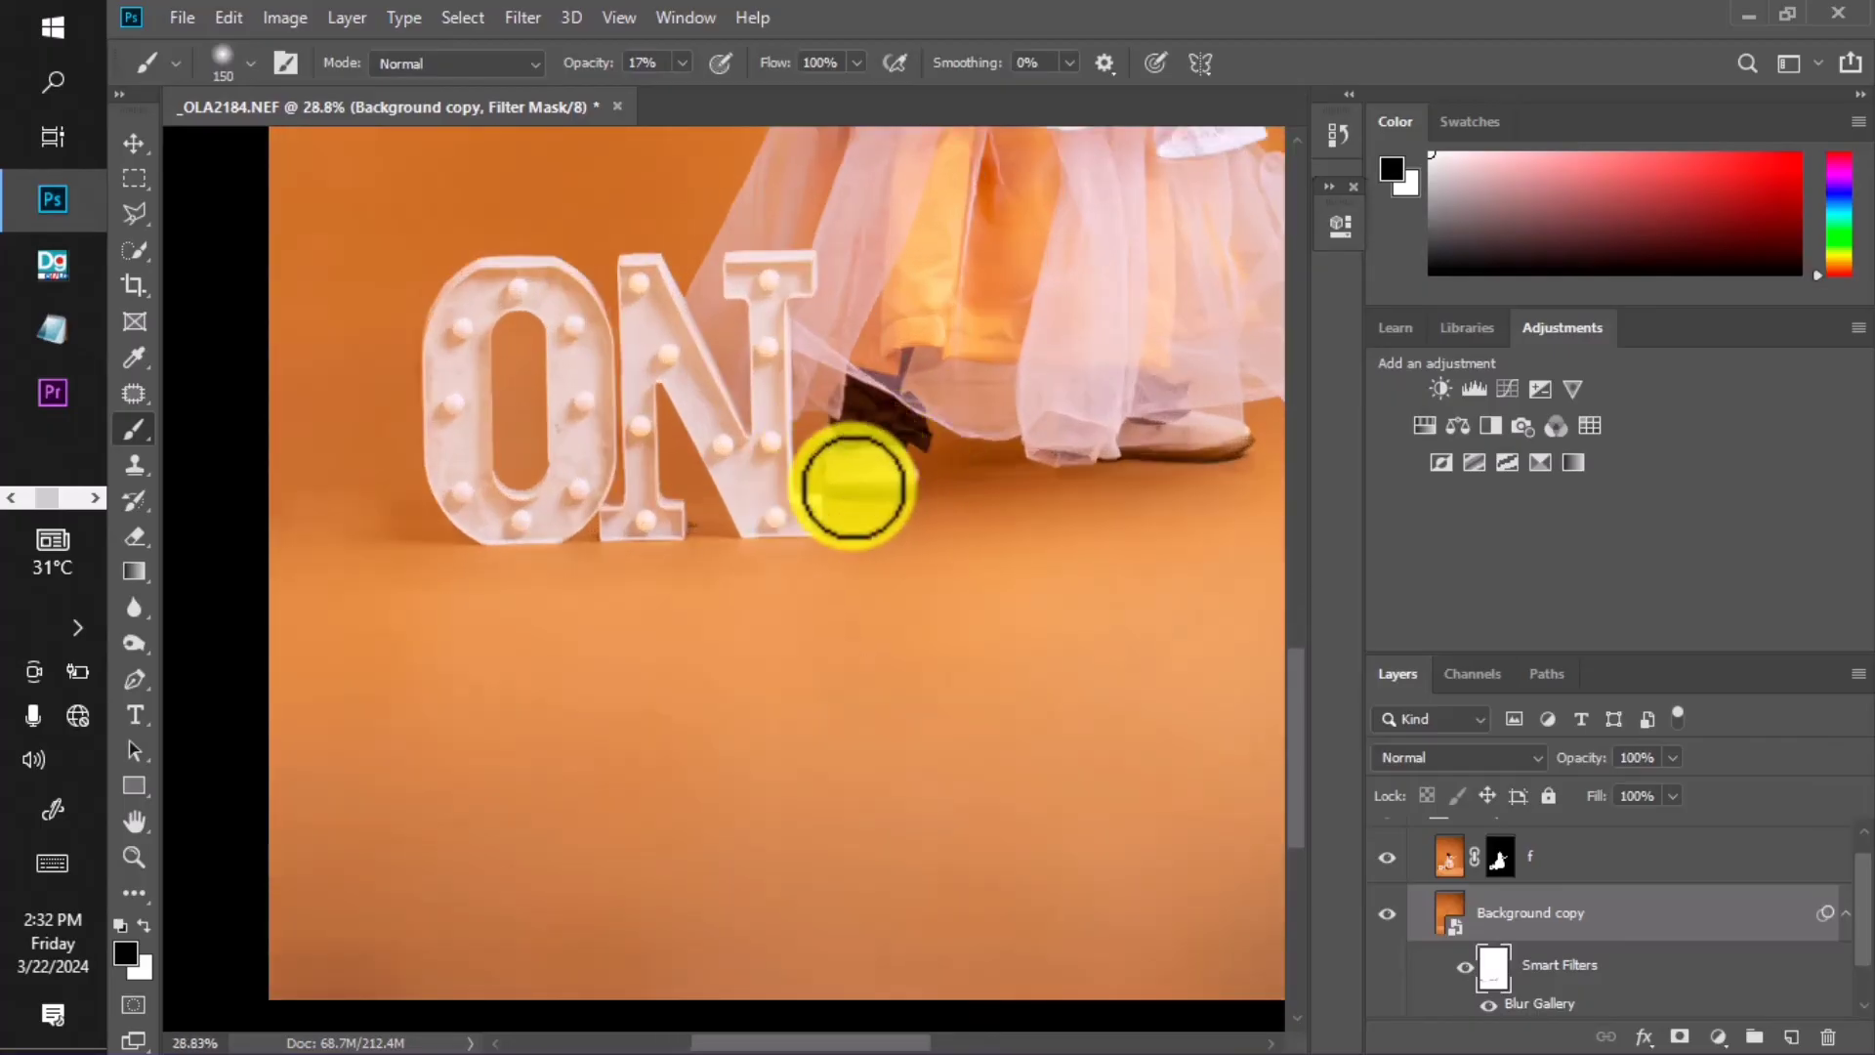
{"action": "scroll", "coordinate": [869, 479], "scroll_direction": "down", "scroll_amount": 4}
{"action": "scroll", "coordinate": [1075, 454], "scroll_direction": "up", "scroll_amount": 3}
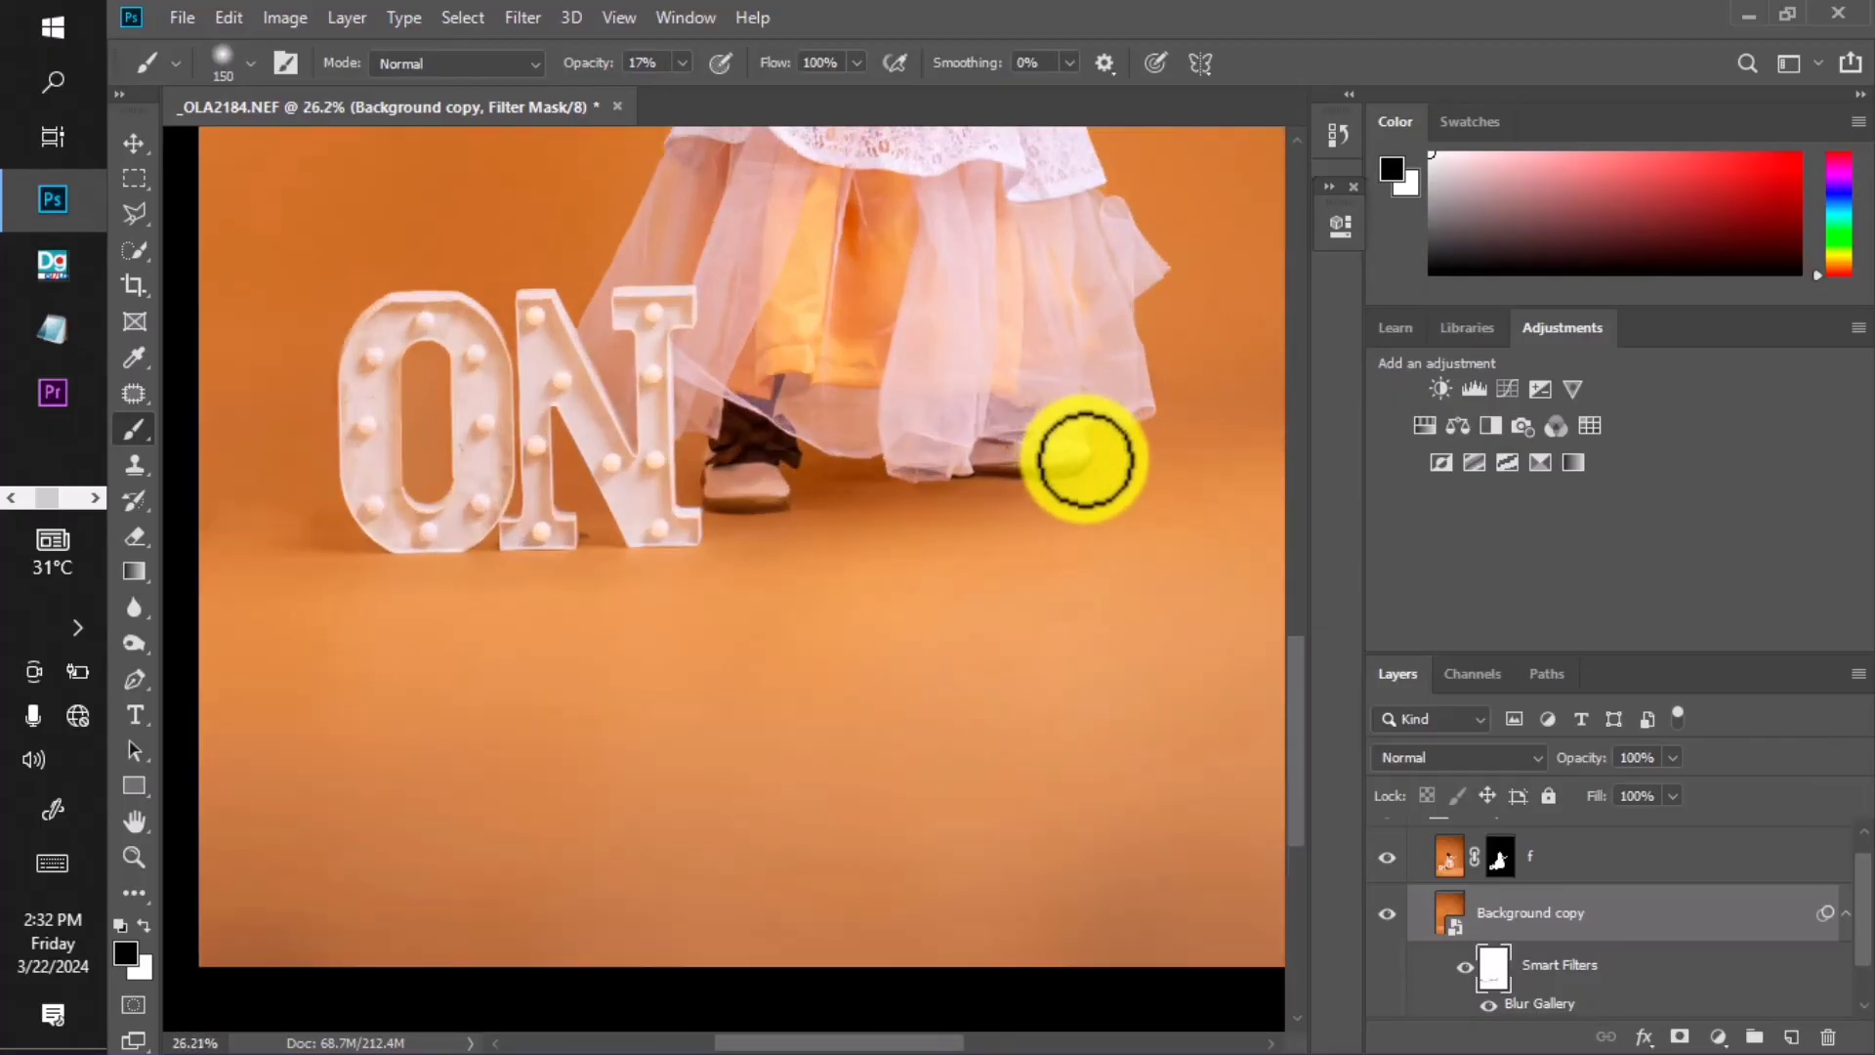
{"action": "scroll", "coordinate": [845, 479], "scroll_direction": "down", "scroll_amount": 2}
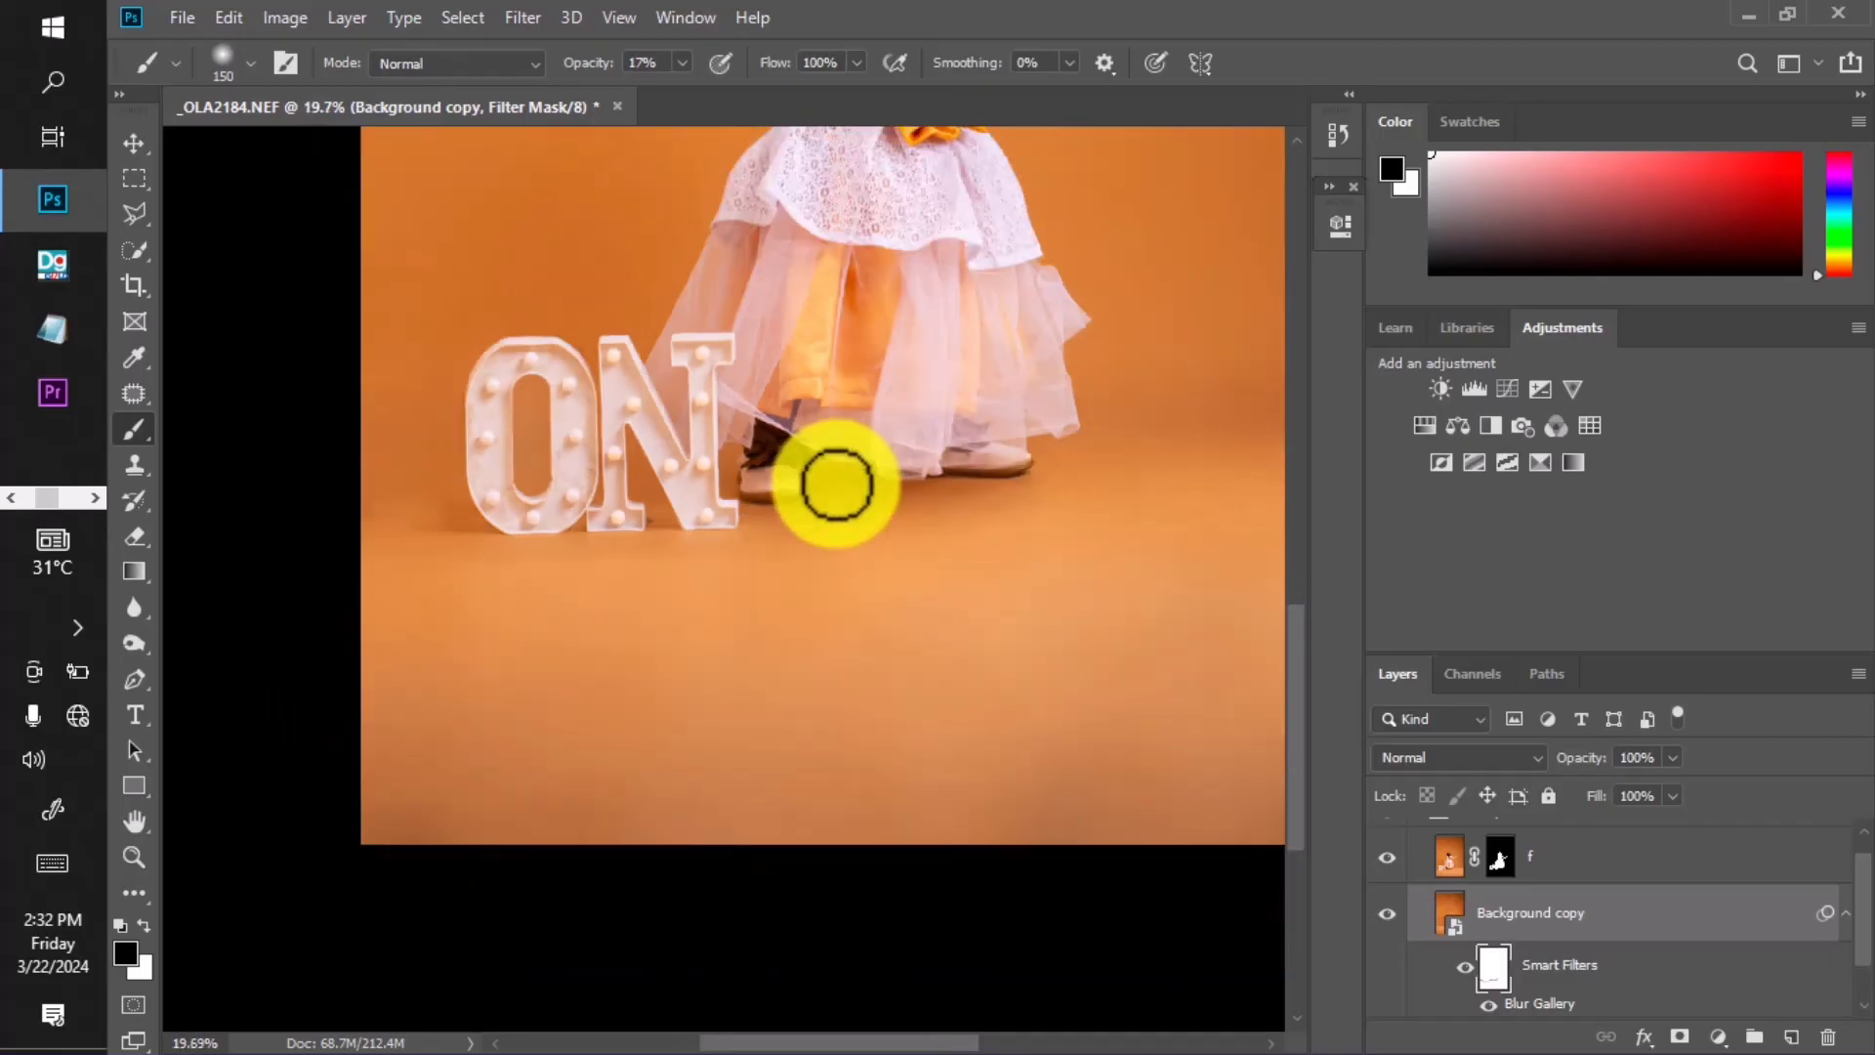
{"action": "scroll", "coordinate": [836, 486], "scroll_direction": "down", "scroll_amount": 2}
{"action": "scroll", "coordinate": [950, 443], "scroll_direction": "up", "scroll_amount": 3}
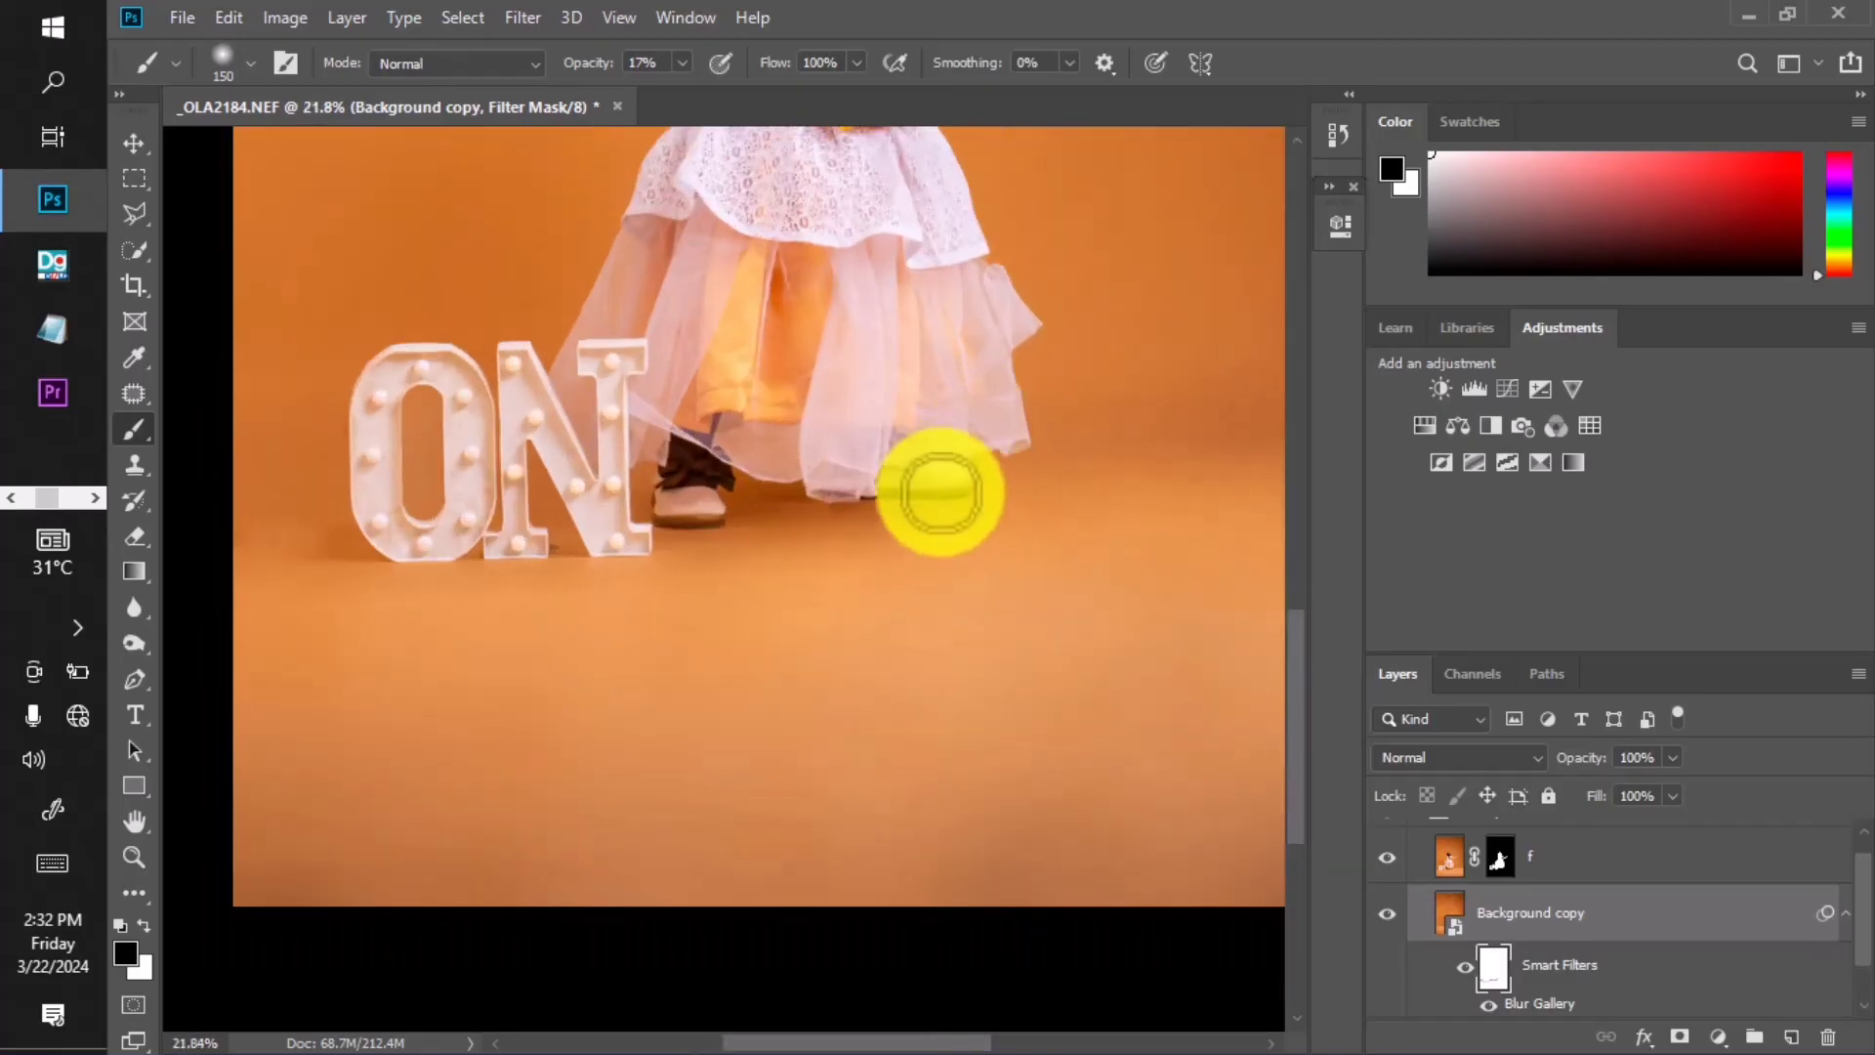
{"action": "scroll", "coordinate": [940, 493], "scroll_direction": "down", "scroll_amount": 5}
{"action": "scroll", "coordinate": [683, 762], "scroll_direction": "up", "scroll_amount": 2}
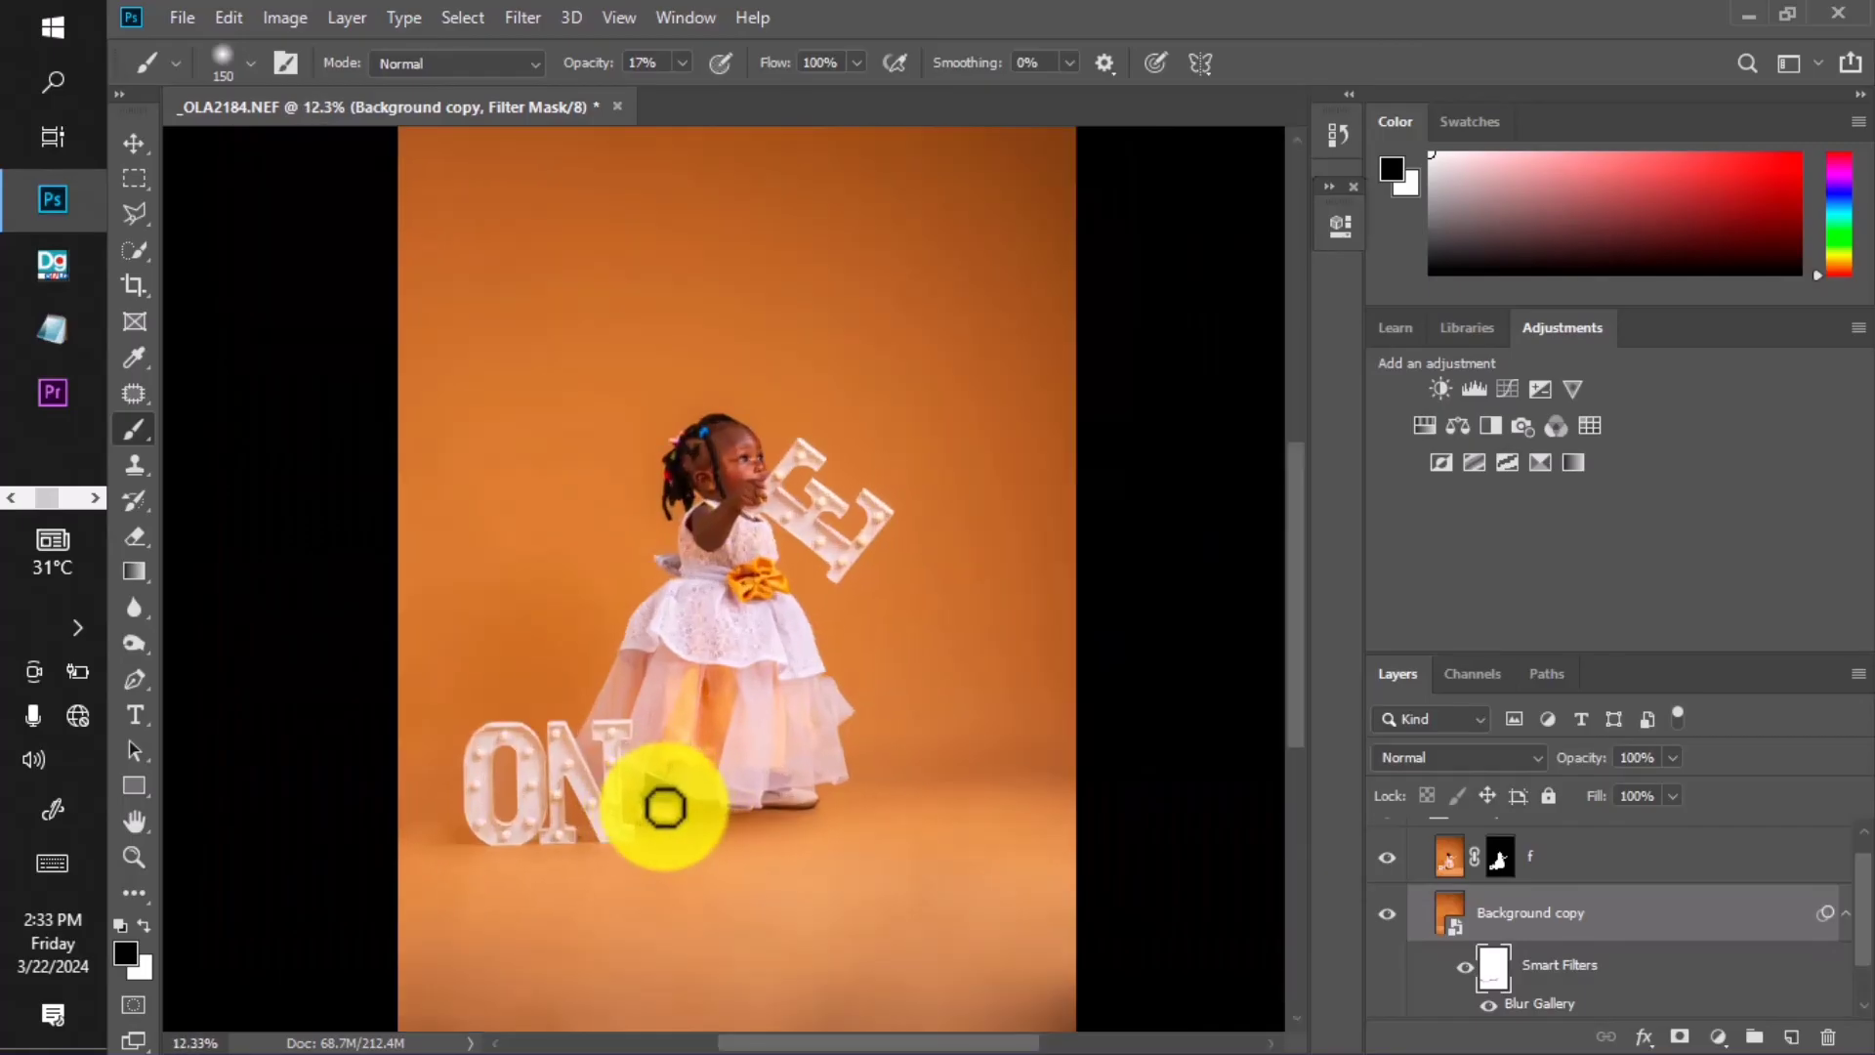
{"action": "scroll", "coordinate": [795, 595], "scroll_direction": "up", "scroll_amount": 2}
{"action": "scroll", "coordinate": [808, 598], "scroll_direction": "down", "scroll_amount": 4}
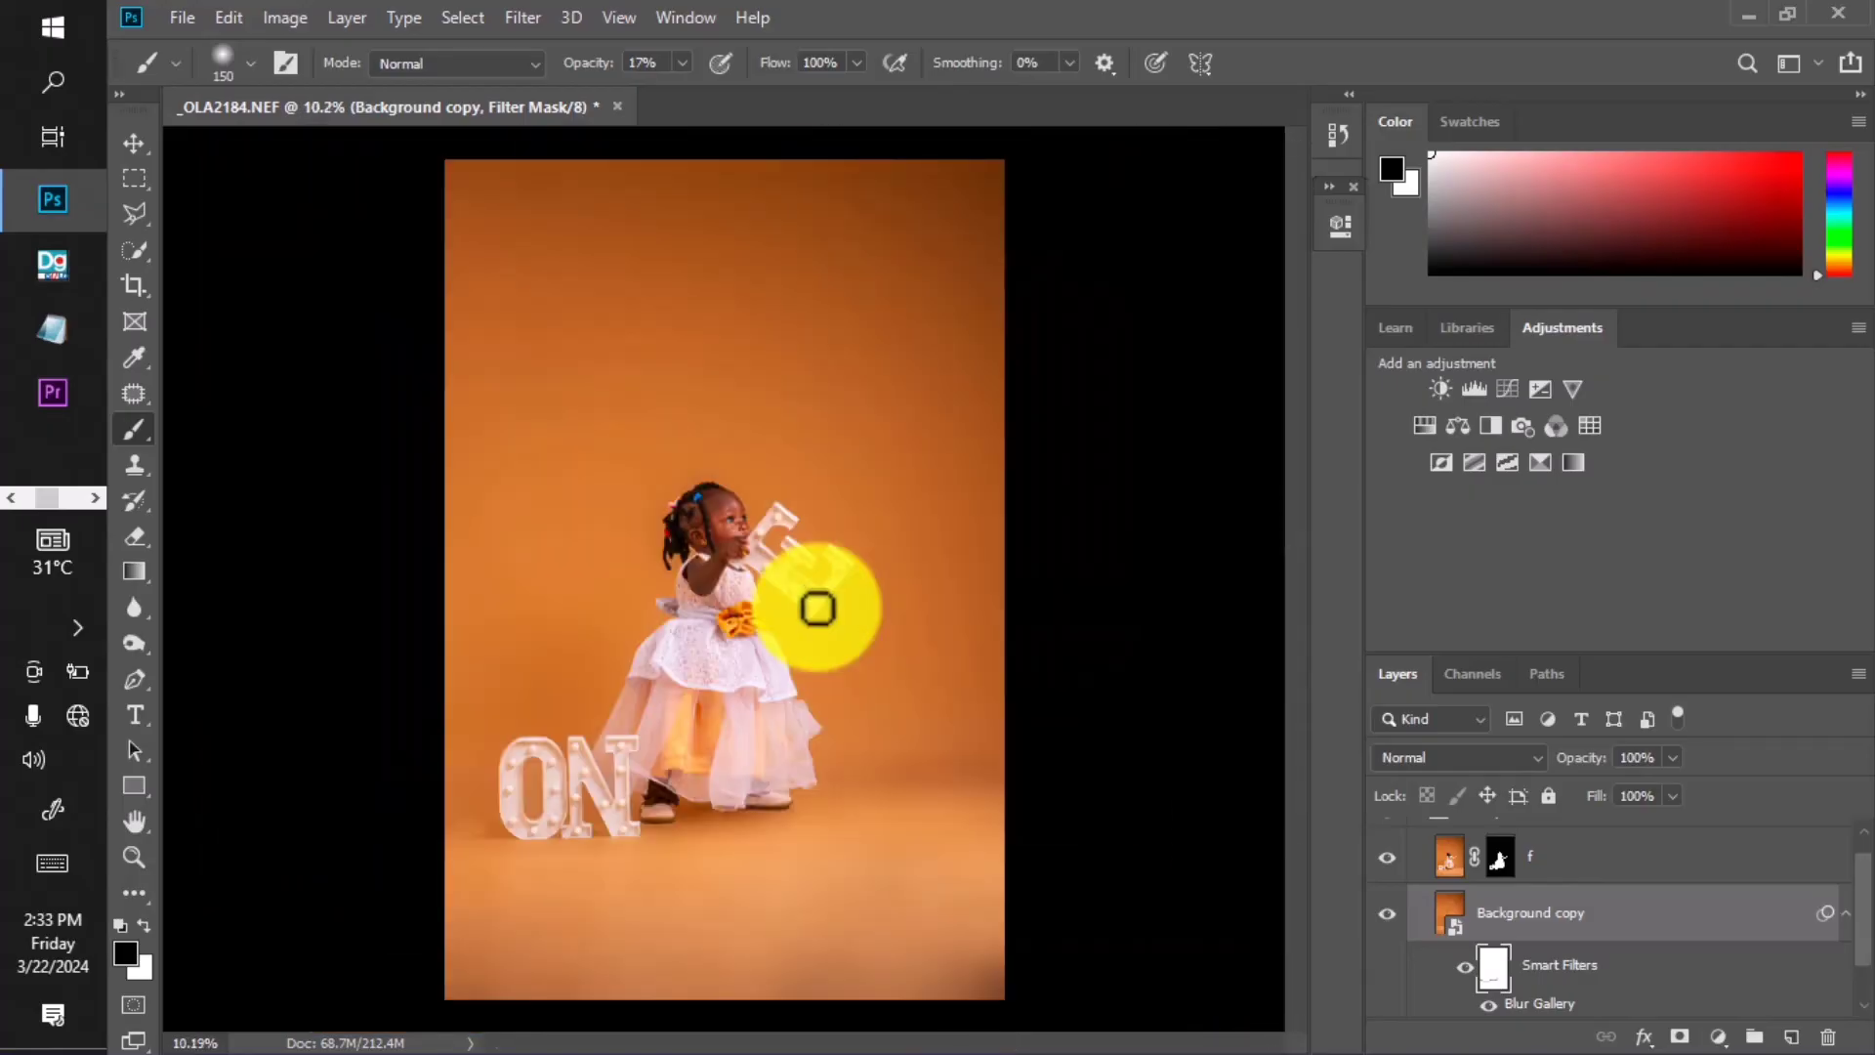
{"action": "scroll", "coordinate": [818, 609], "scroll_direction": "down", "scroll_amount": 2}
{"action": "scroll", "coordinate": [1396, 849], "scroll_direction": "up", "scroll_amount": 1}
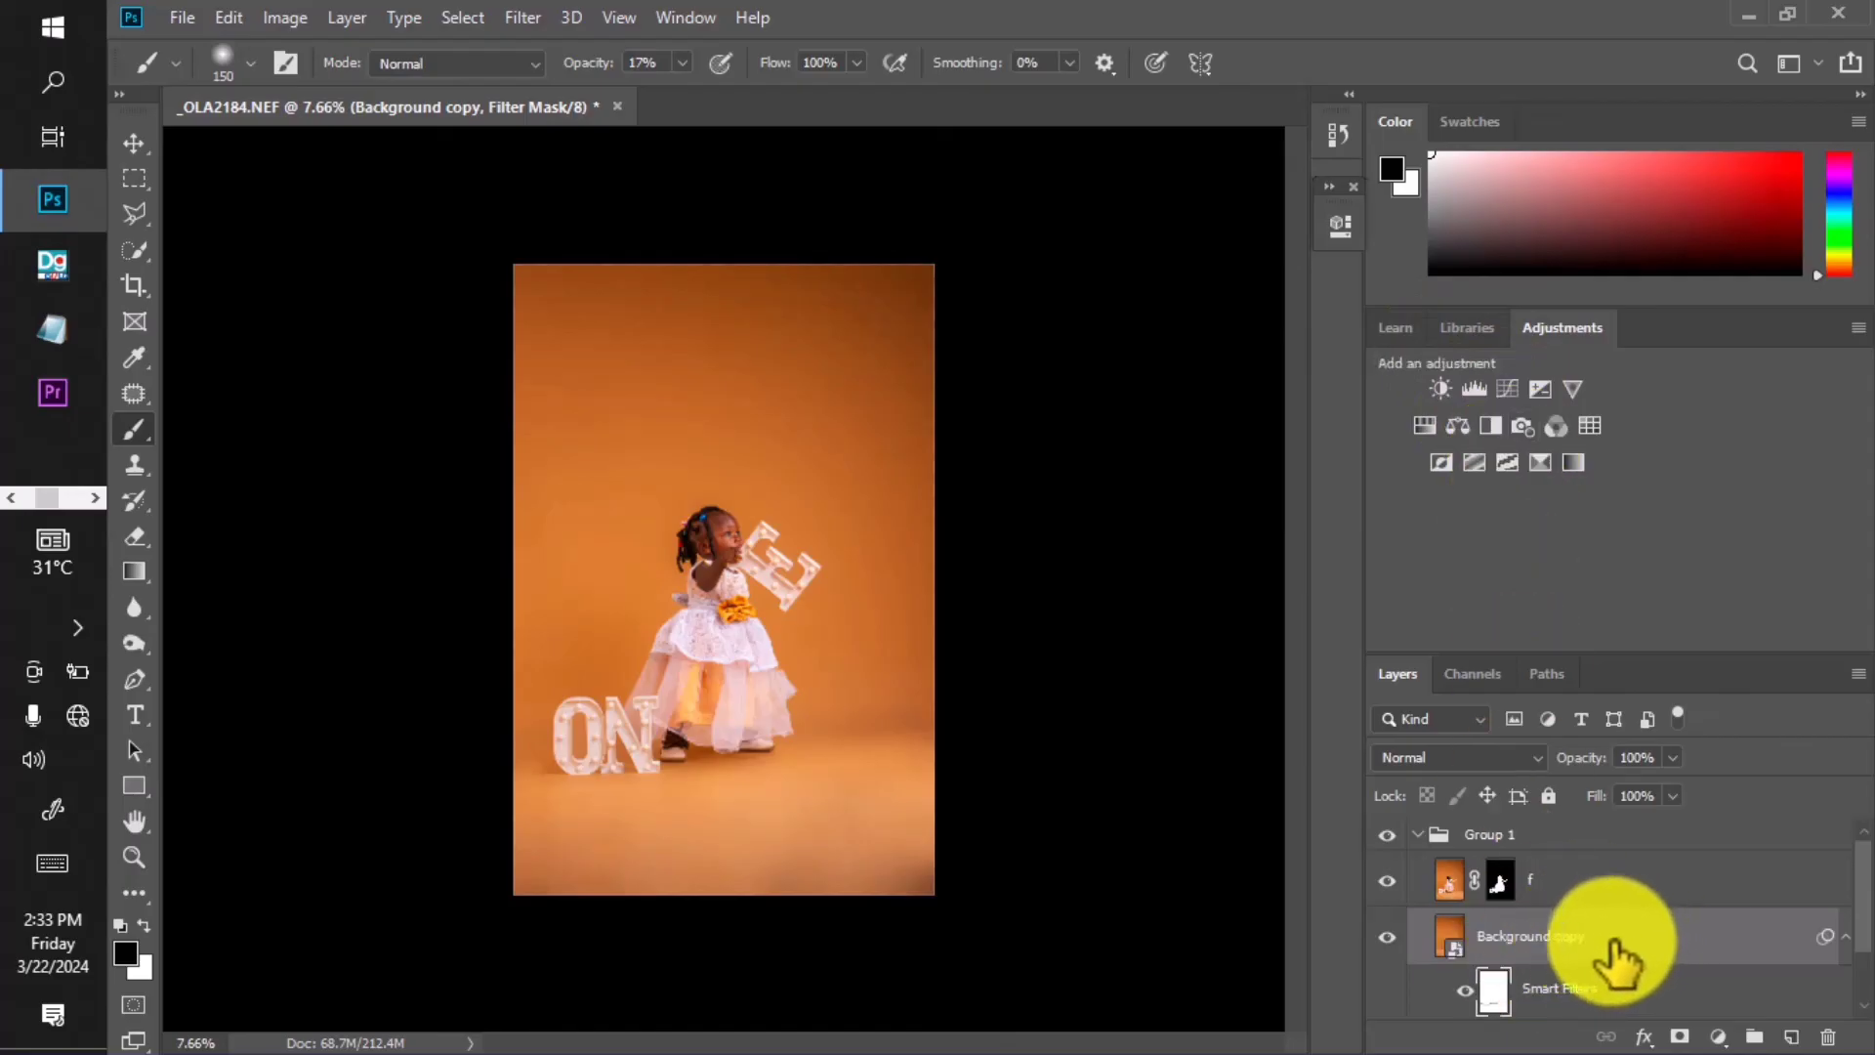
Add a Curves 1 adjustment layer inside Group 1 and toggle it off and on to compare.
{"action": "left_click", "coordinate": [1505, 387]}
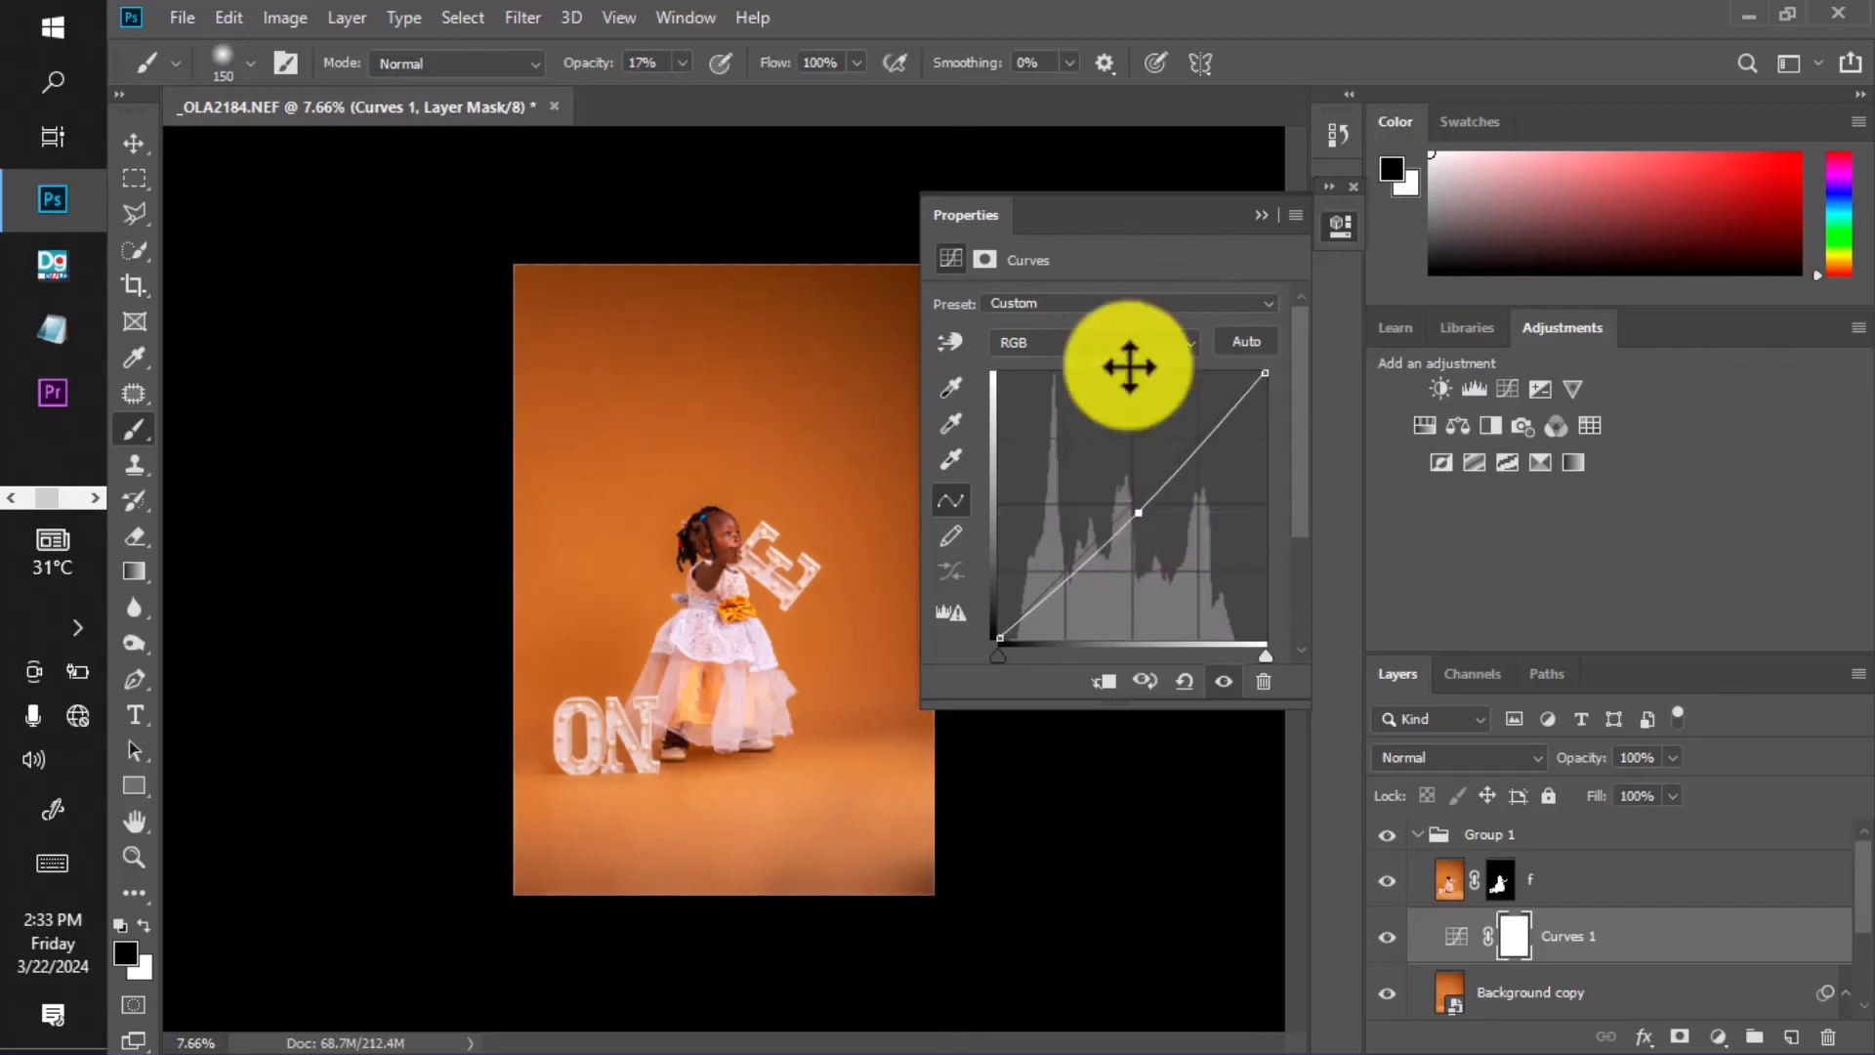
{"action": "left_click", "coordinate": [1261, 214]}
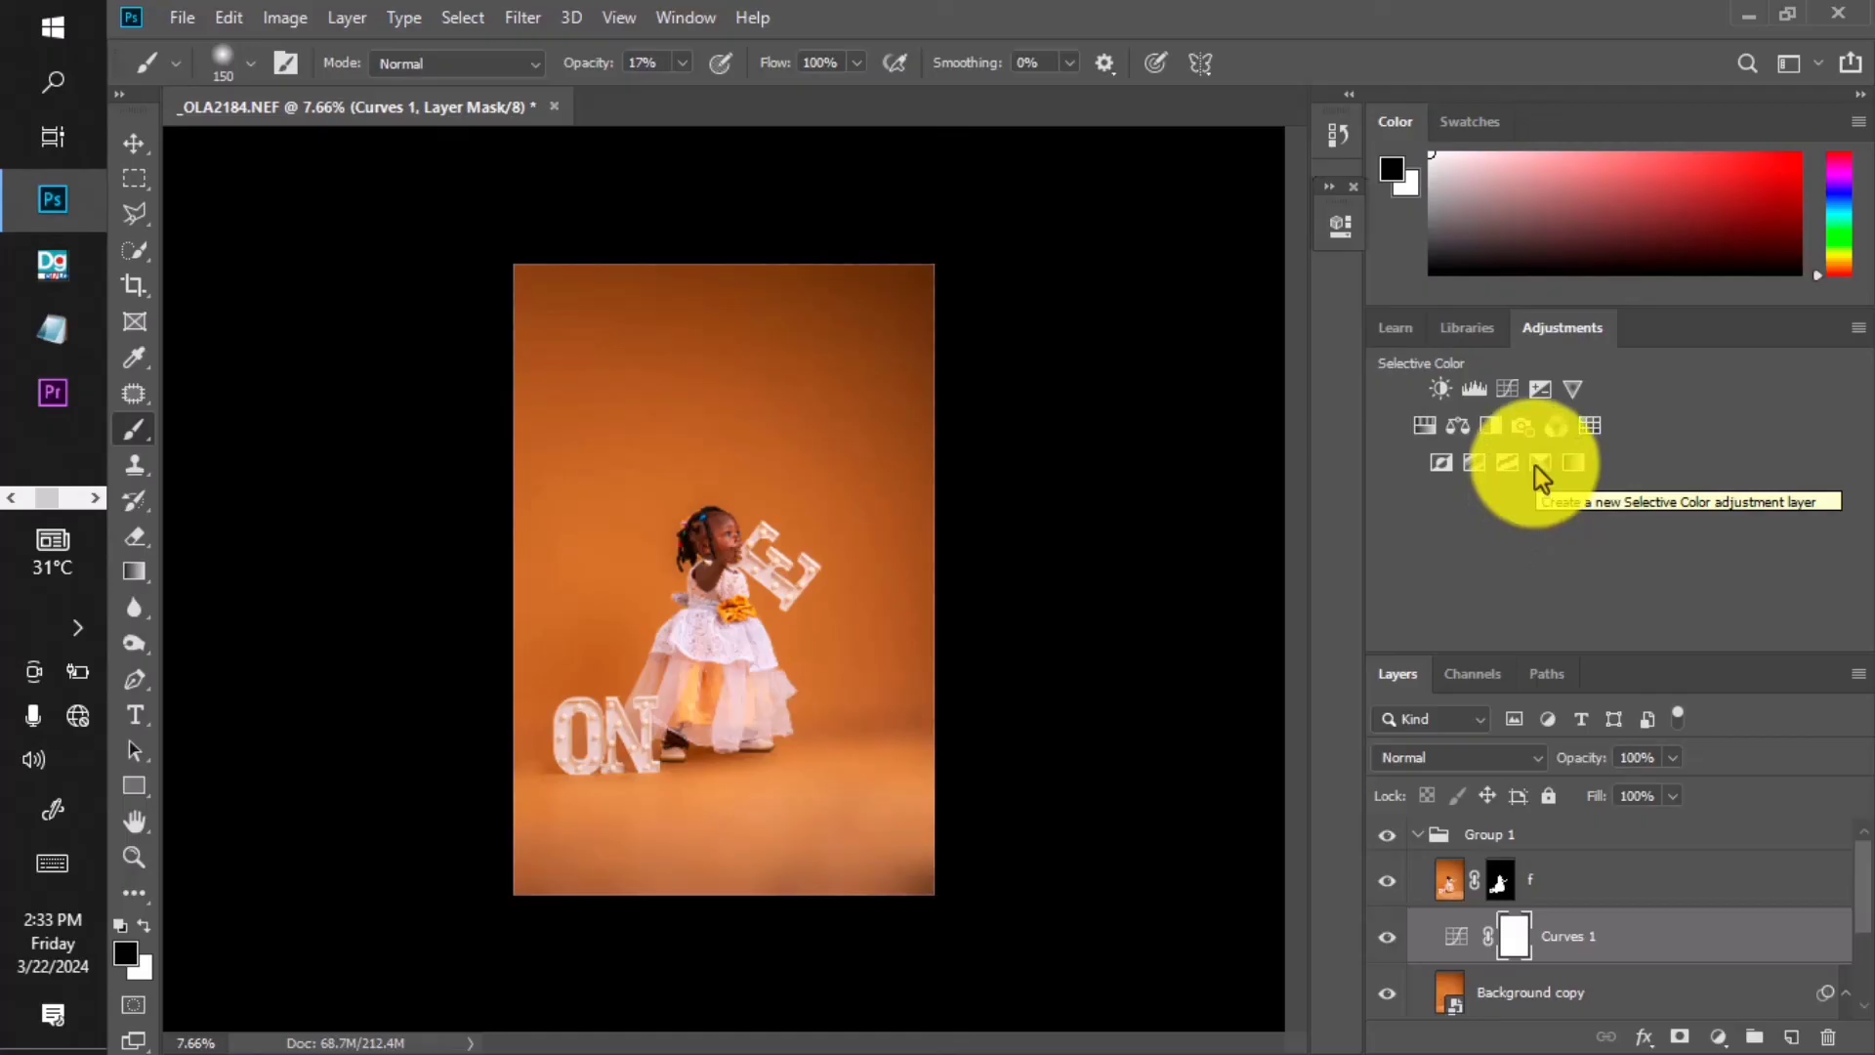
{"action": "left_click", "coordinate": [1387, 938]}
{"action": "left_click", "coordinate": [1387, 937]}
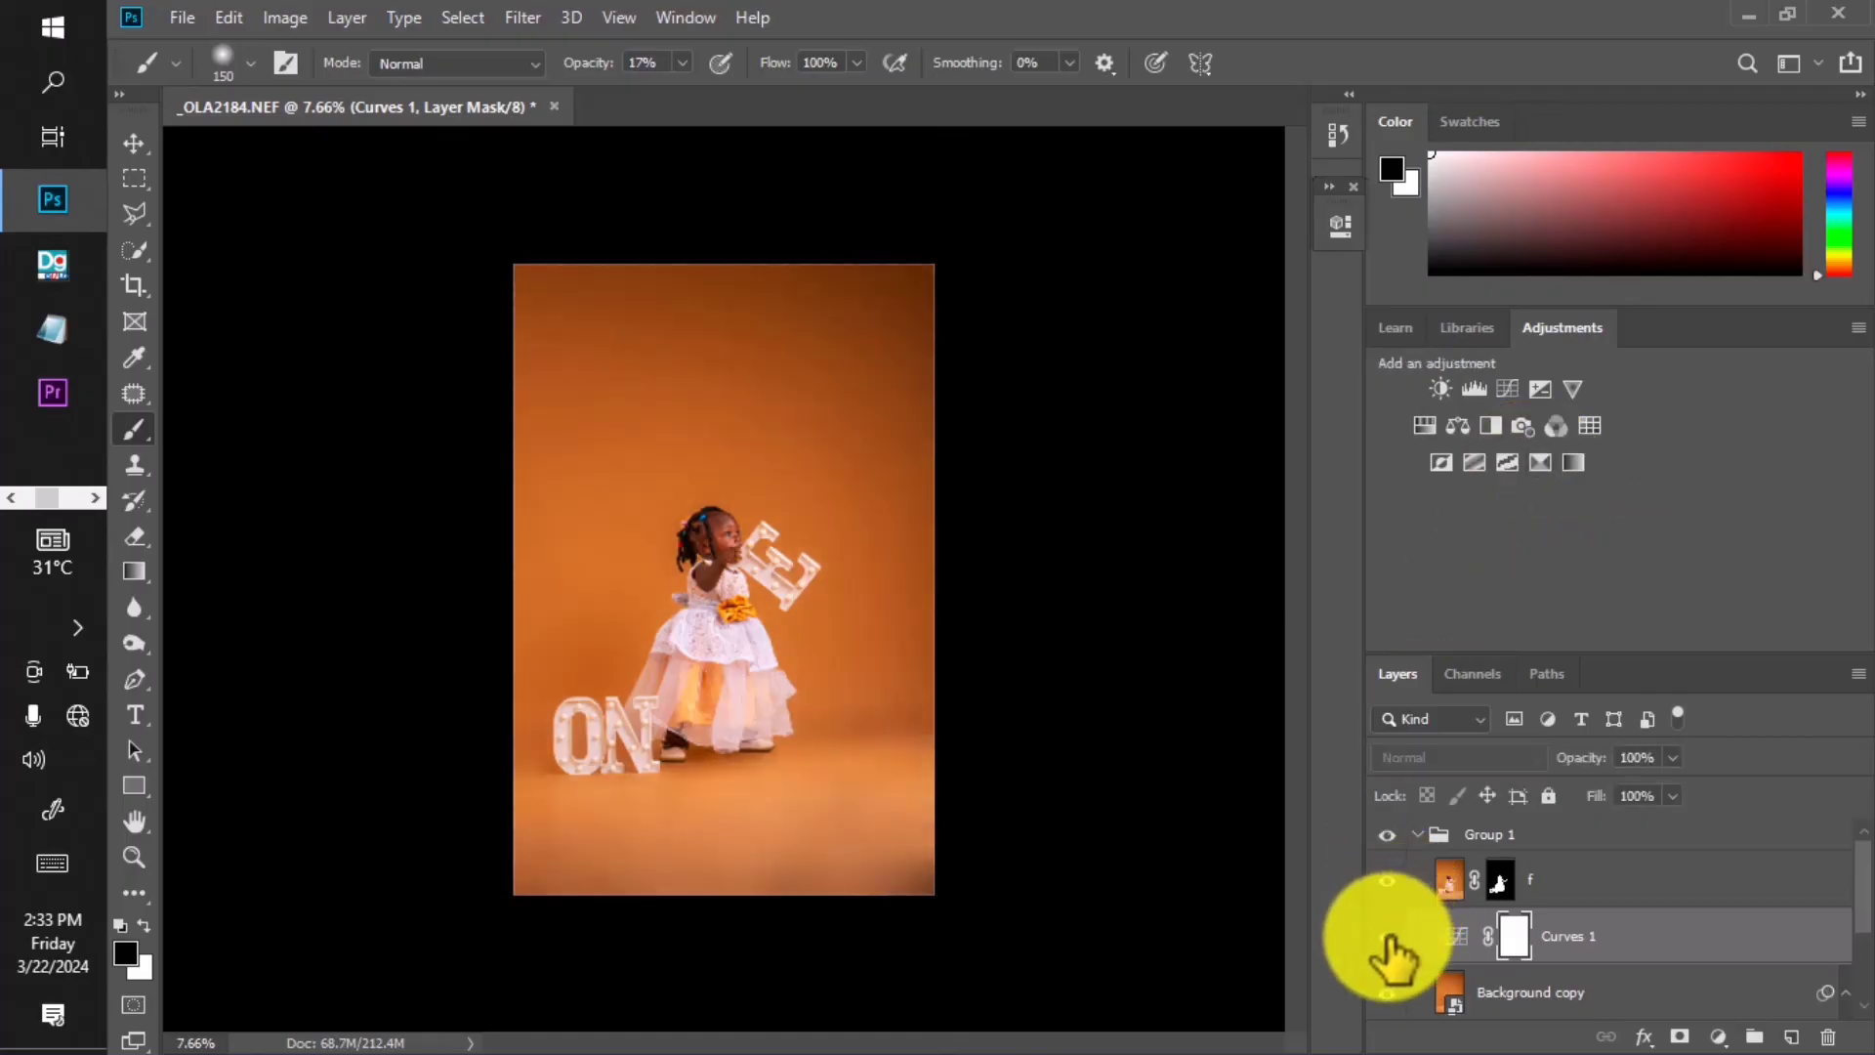
{"action": "left_click", "coordinate": [1386, 936]}
{"action": "left_click", "coordinate": [1386, 935]}
{"action": "left_click", "coordinate": [1386, 938]}
{"action": "left_click", "coordinate": [1386, 937]}
{"action": "left_click", "coordinate": [1386, 938]}
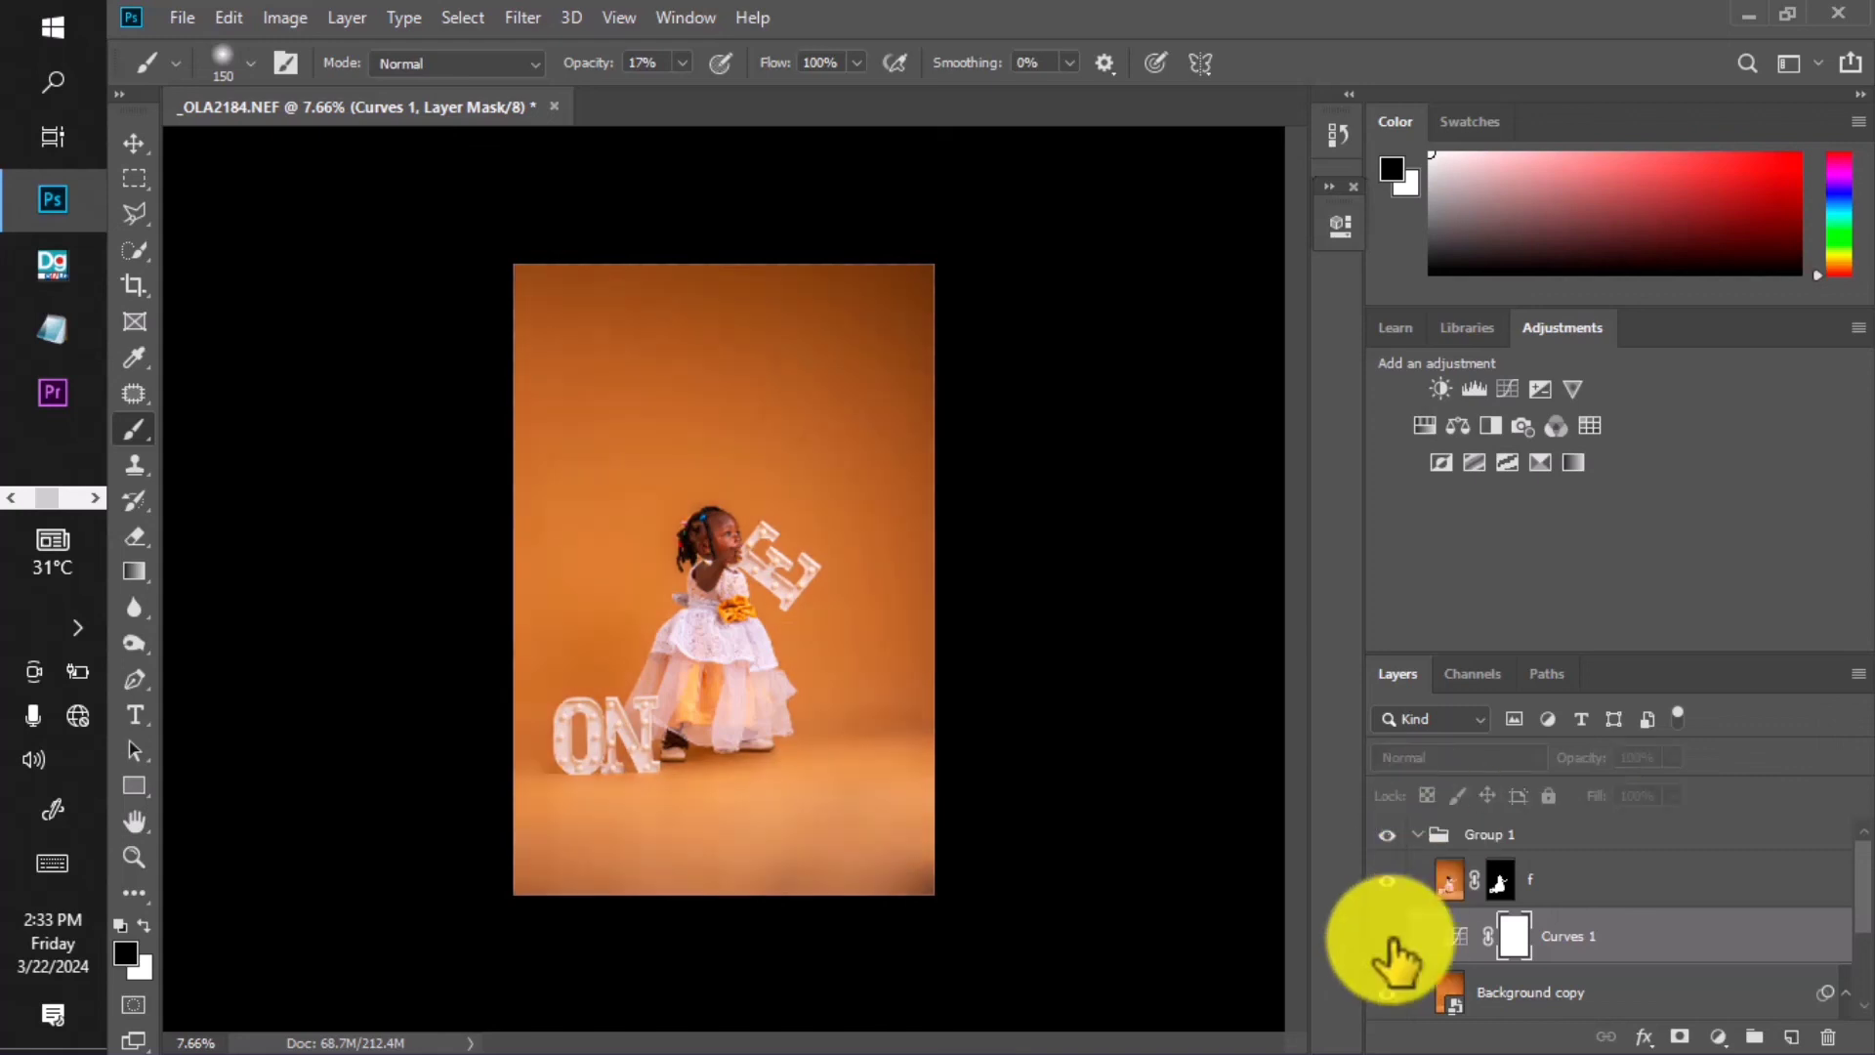
{"action": "left_click", "coordinate": [1387, 938]}
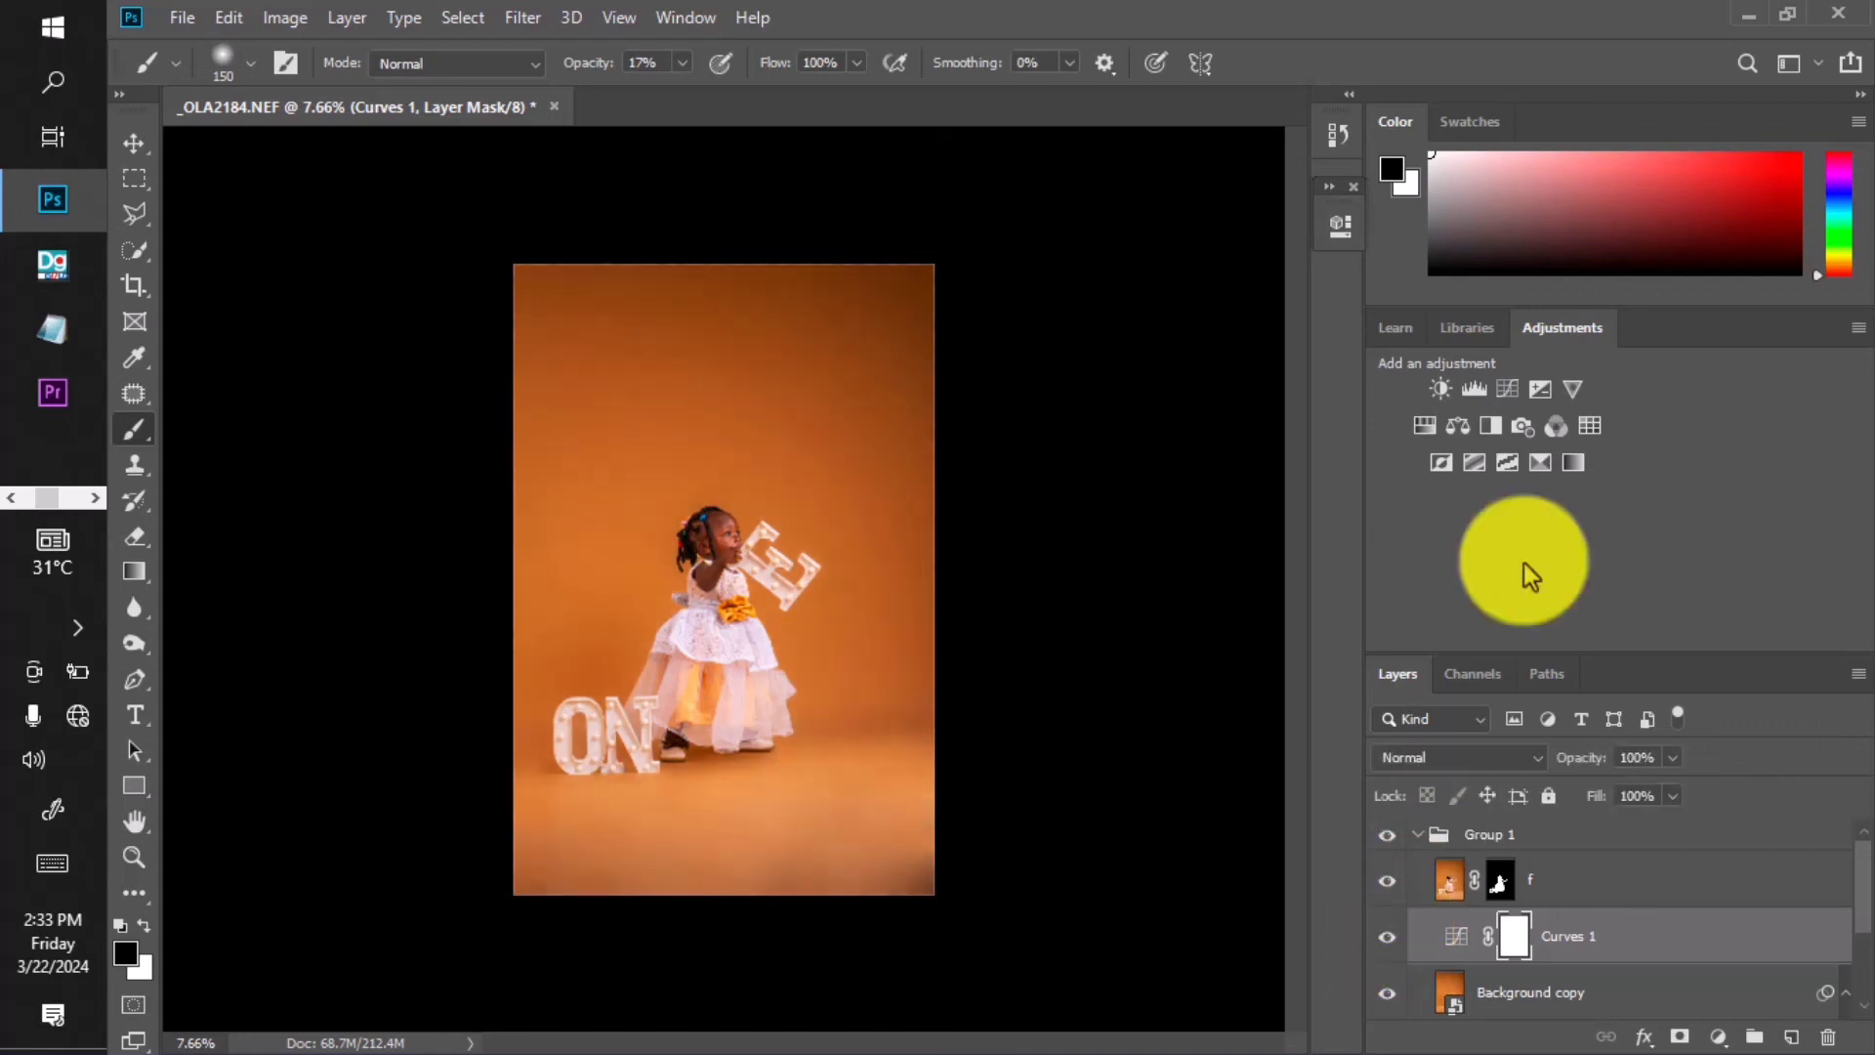
Try a Hue/Saturation layer with Master and Yellows saturation boosts, then delete Hue/Saturation 1.
{"action": "left_click", "coordinate": [1425, 426]}
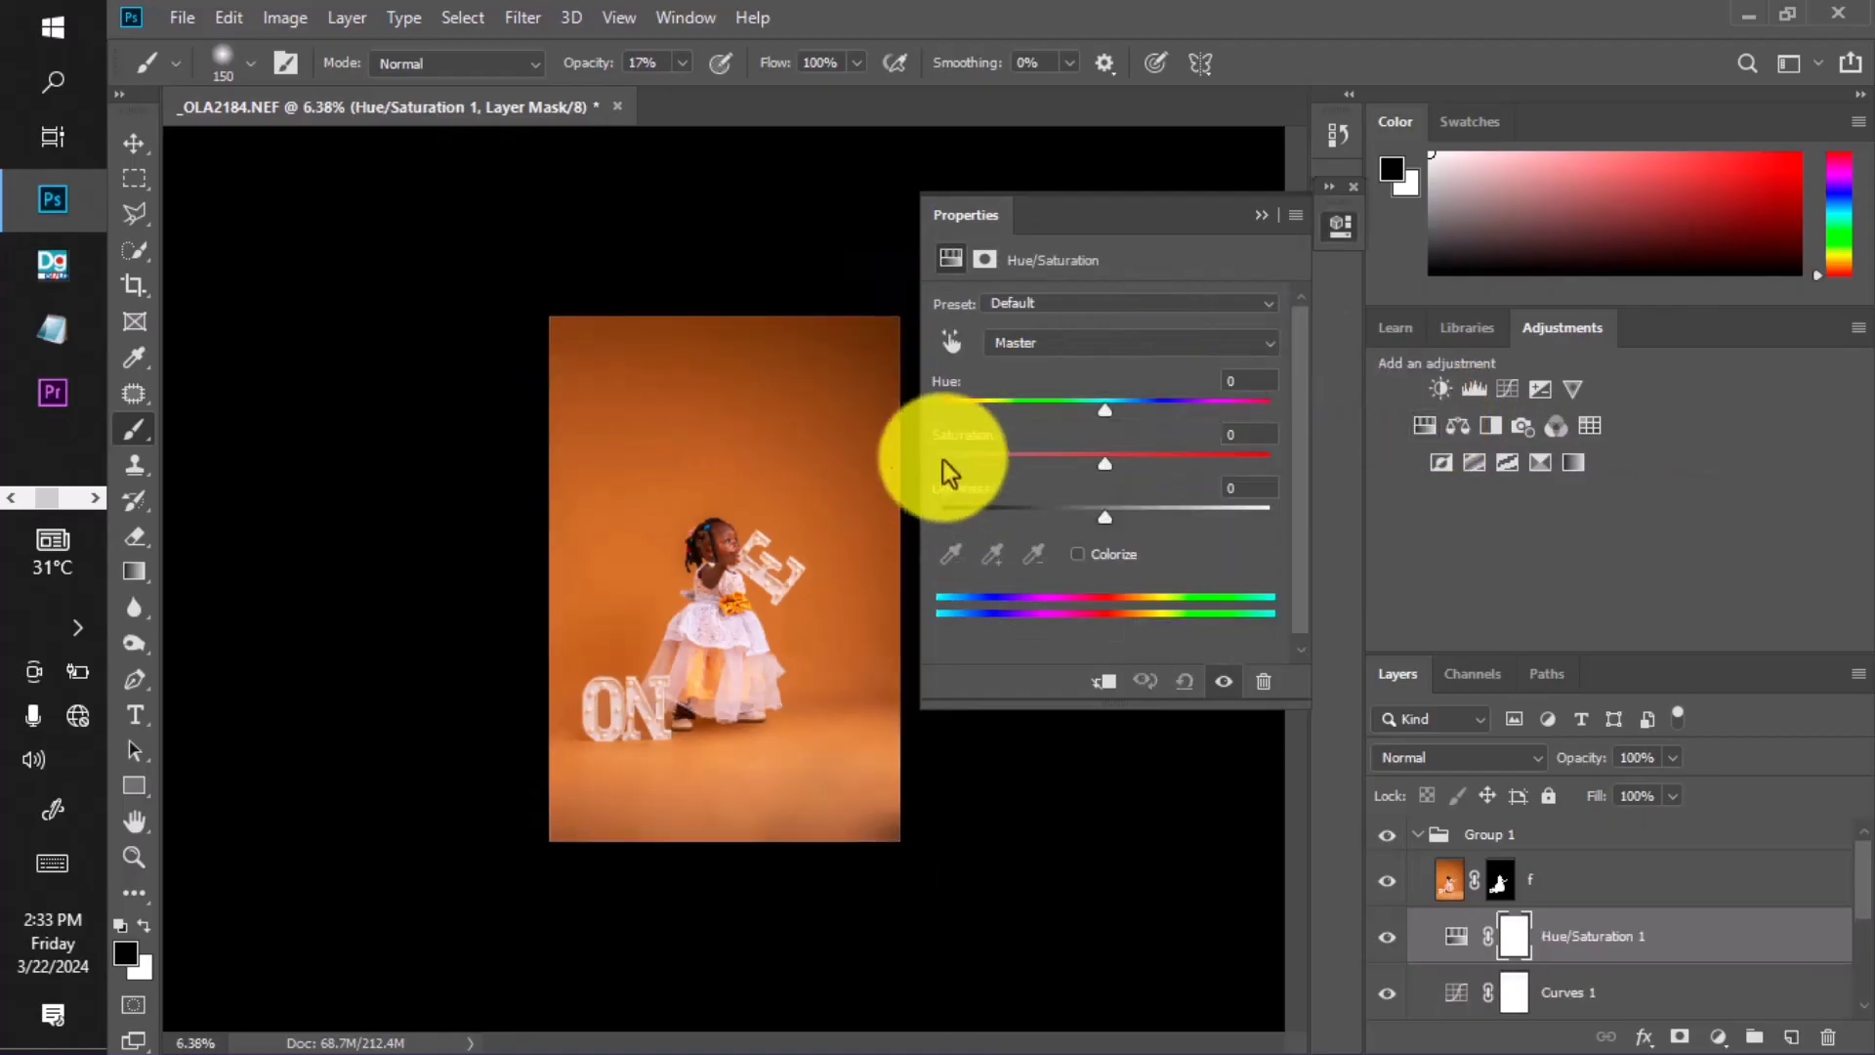
{"action": "mouse_move", "coordinate": [1083, 458]}
{"action": "left_mouse_down"}
{"action": "mouse_move", "coordinate": [1049, 459]}
{"action": "mouse_move", "coordinate": [1152, 455]}
{"action": "mouse_move", "coordinate": [1096, 459]}
{"action": "left_mouse_up"}
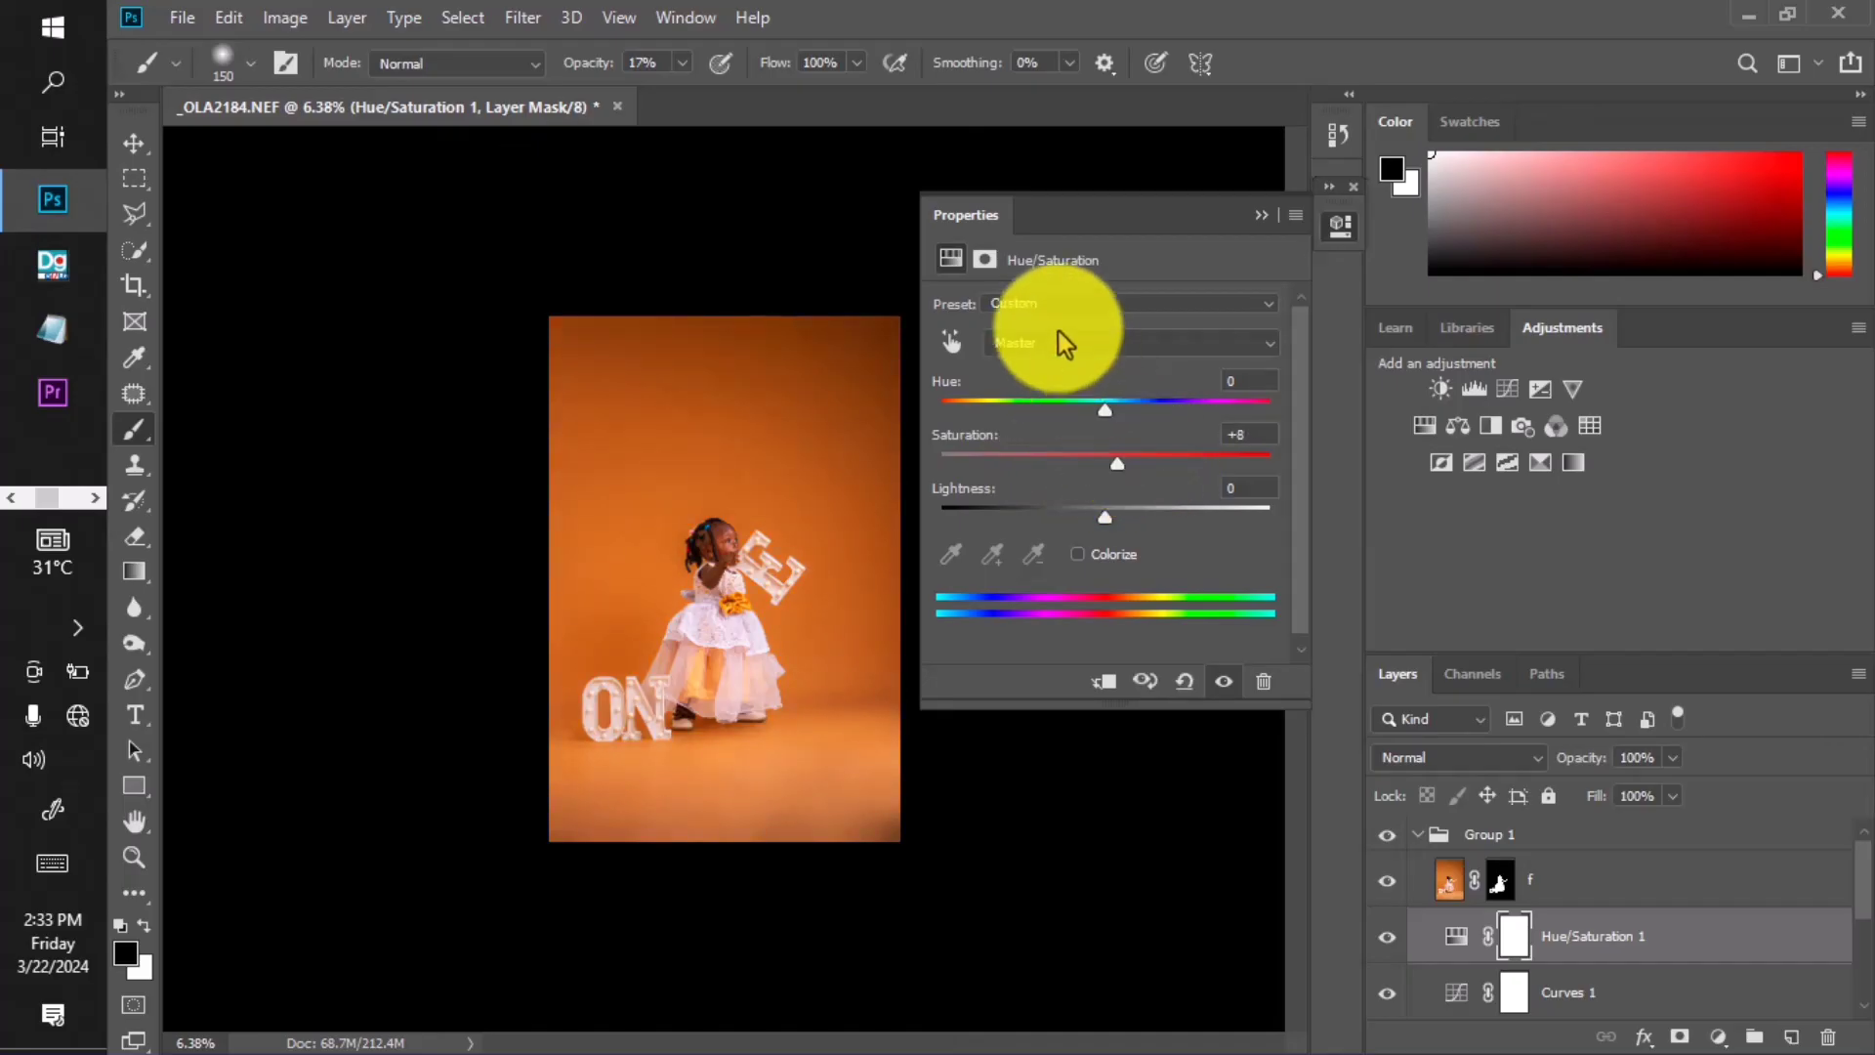
{"action": "left_click", "coordinate": [1058, 337]}
{"action": "left_click", "coordinate": [1094, 483]}
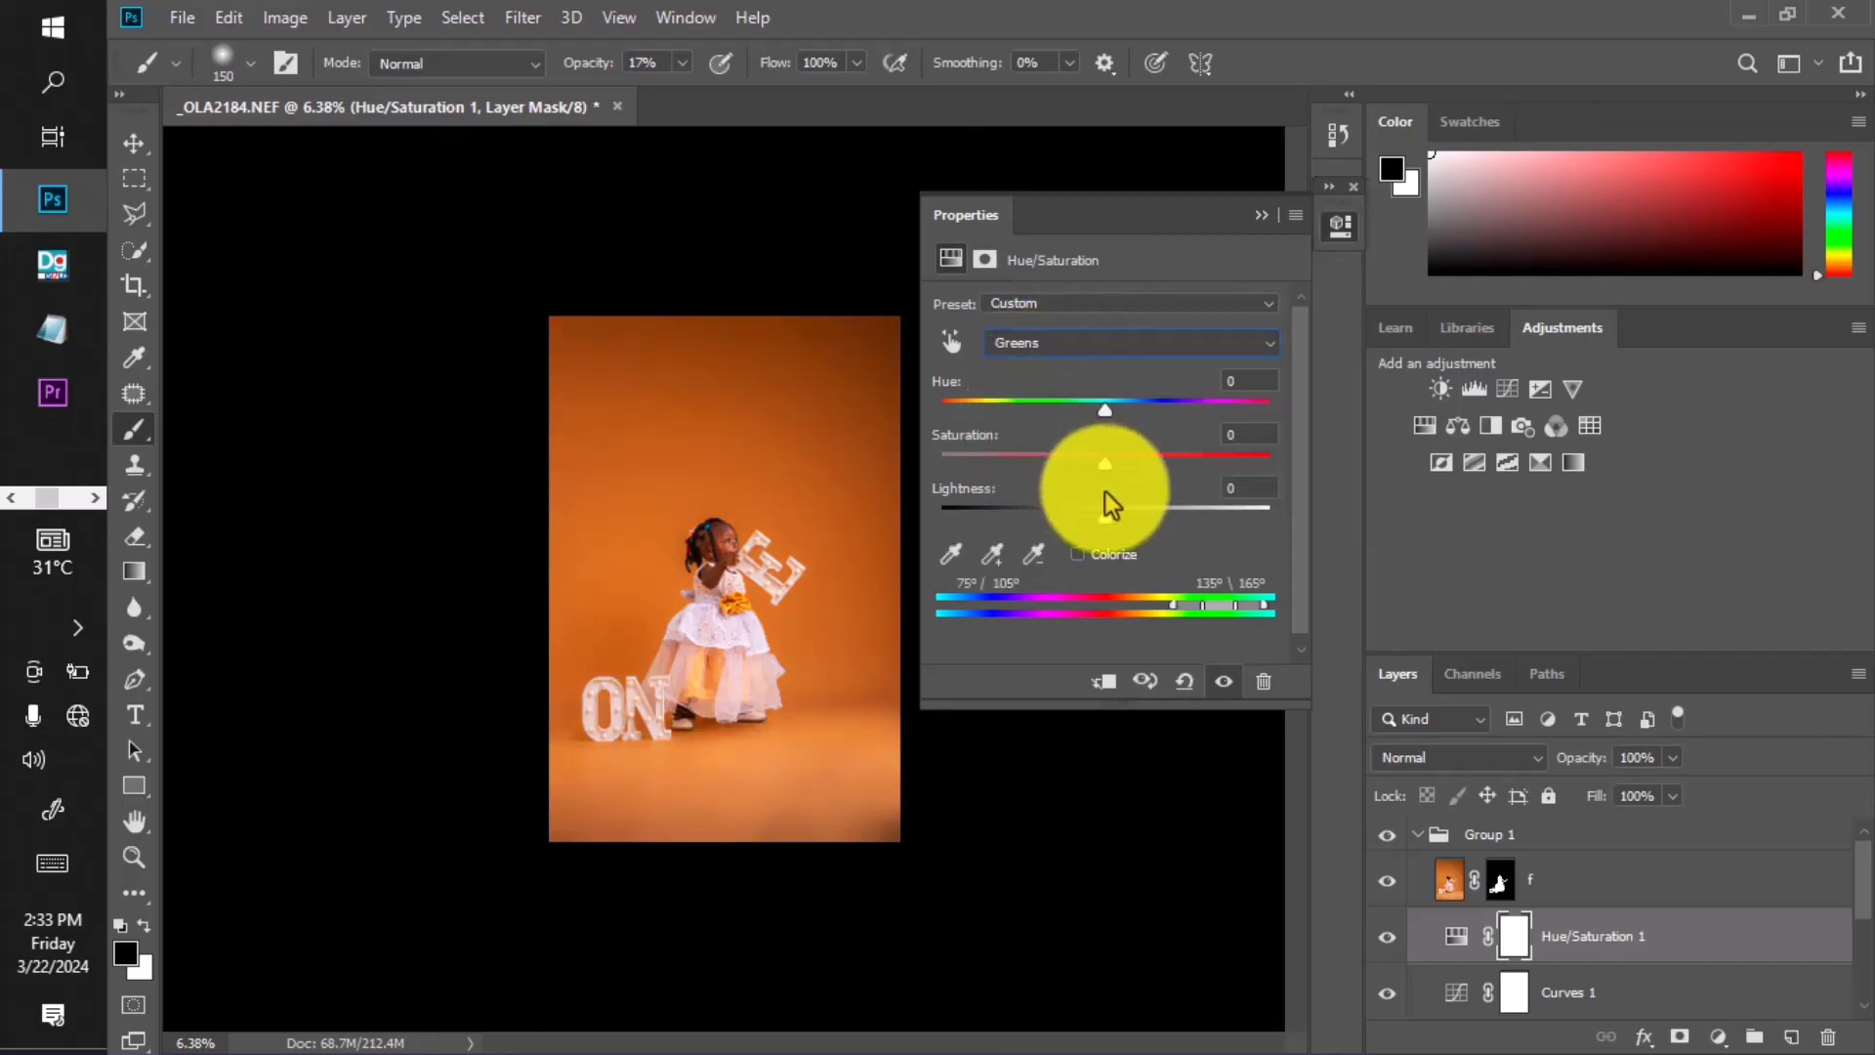
{"action": "left_click", "coordinate": [1050, 334]}
{"action": "left_click", "coordinate": [1031, 399]}
{"action": "left_click_drag", "start_coordinate": [1104, 460], "coordinate": [1152, 442]}
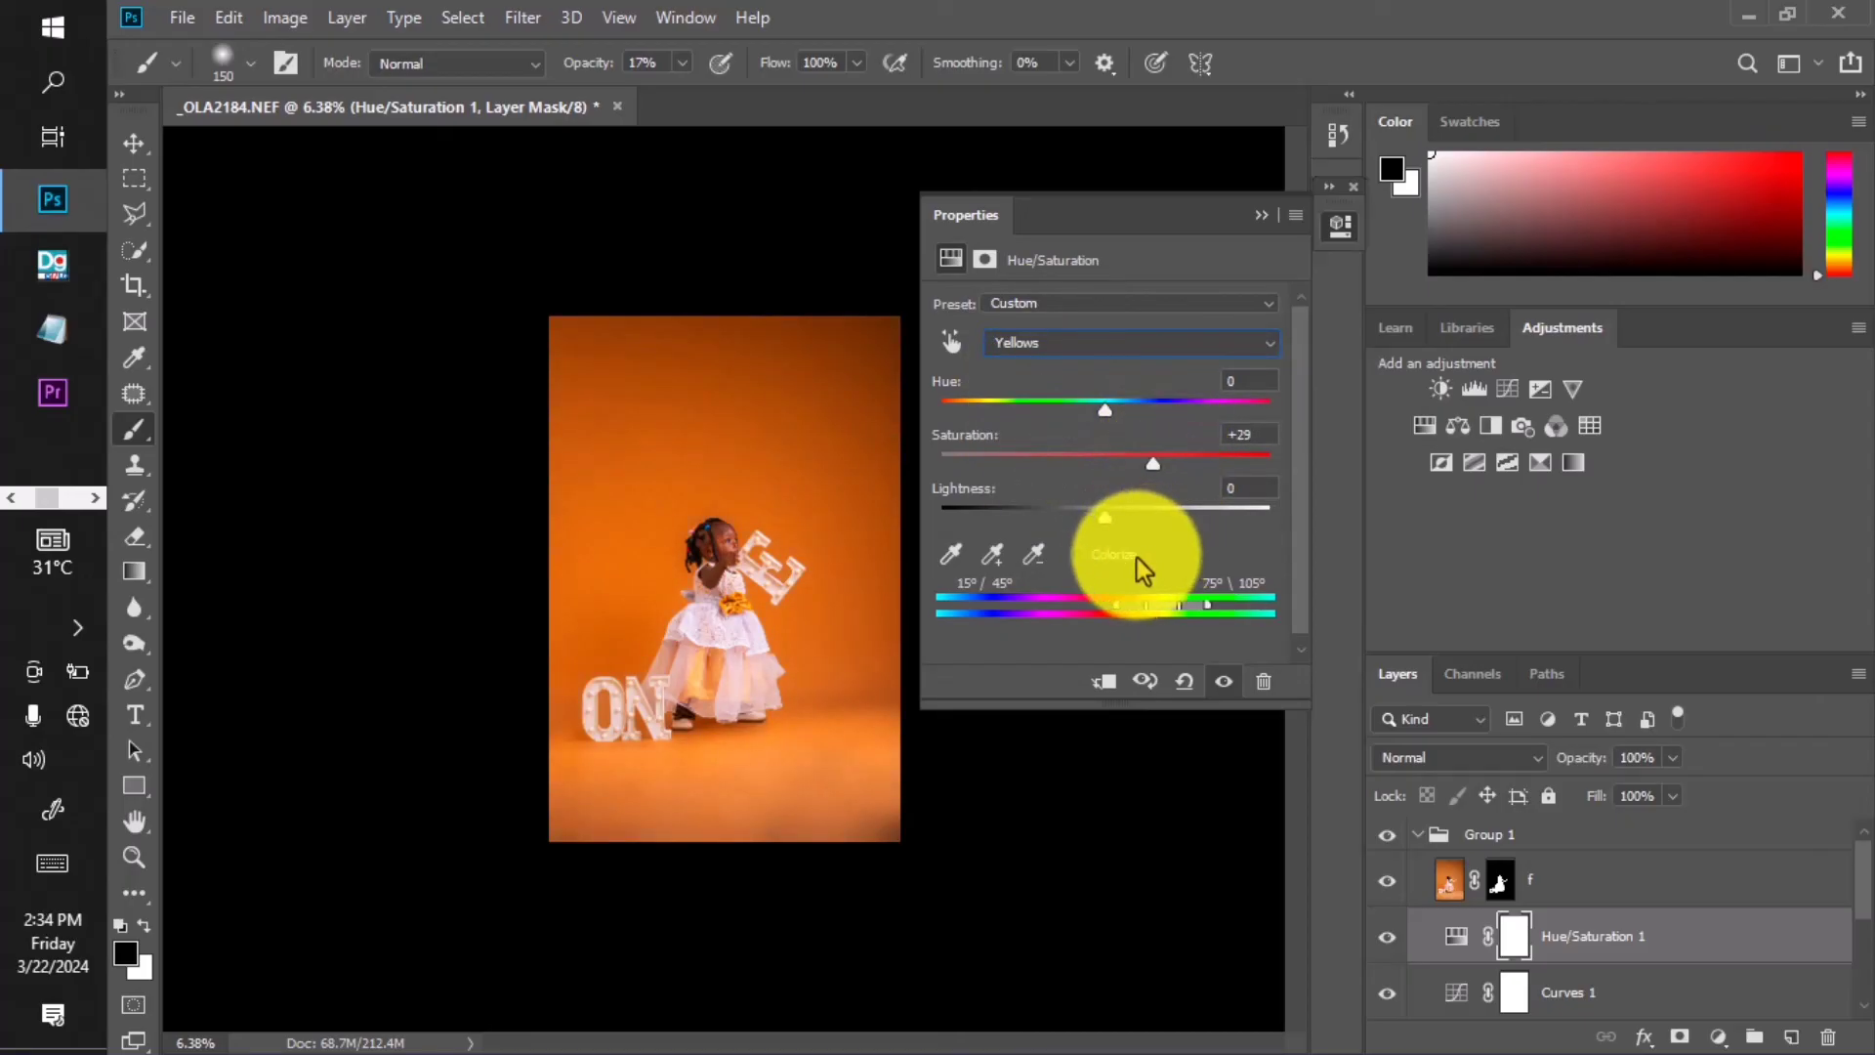
{"action": "left_click", "coordinate": [1265, 215]}
{"action": "left_click_drag", "start_coordinate": [1650, 947], "coordinate": [1828, 1037]}
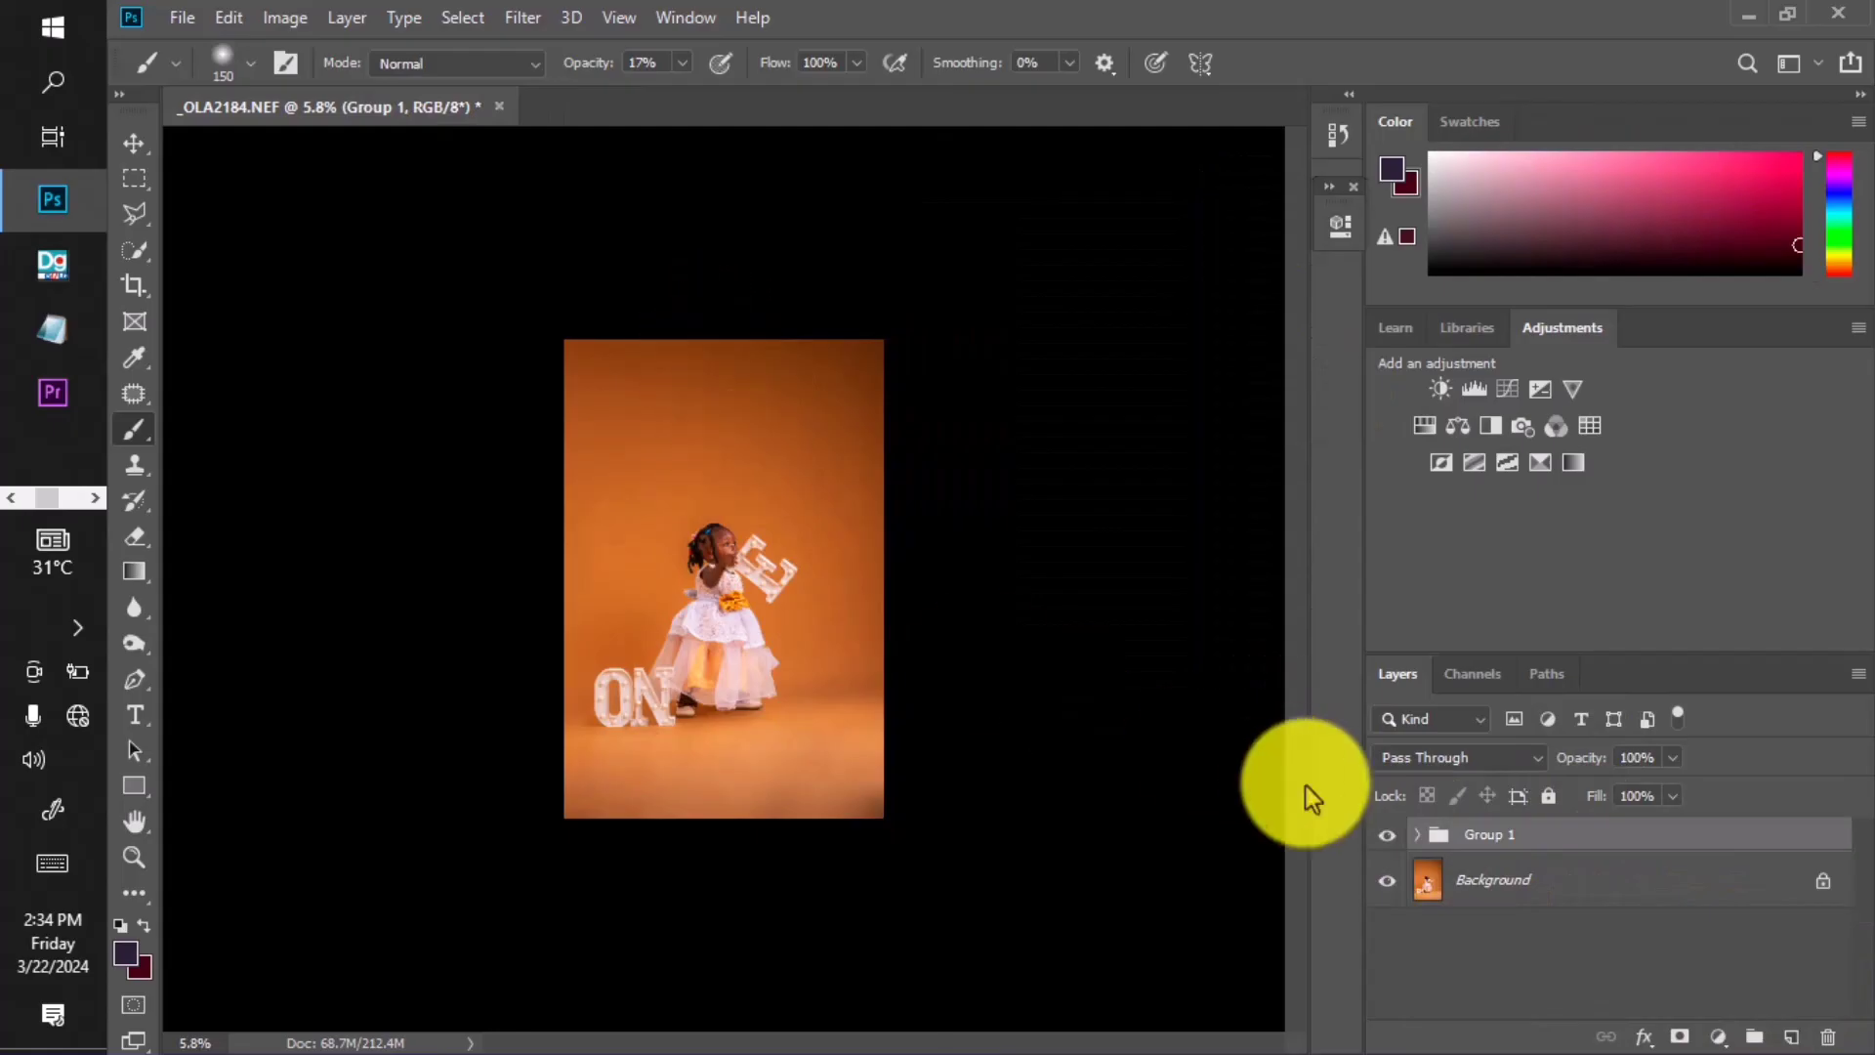
Compare the edits with the original via Group 1's visibility and the History snapshot, then return to the latest state.
{"action": "left_click", "coordinate": [1388, 836]}
{"action": "left_click", "coordinate": [1388, 836]}
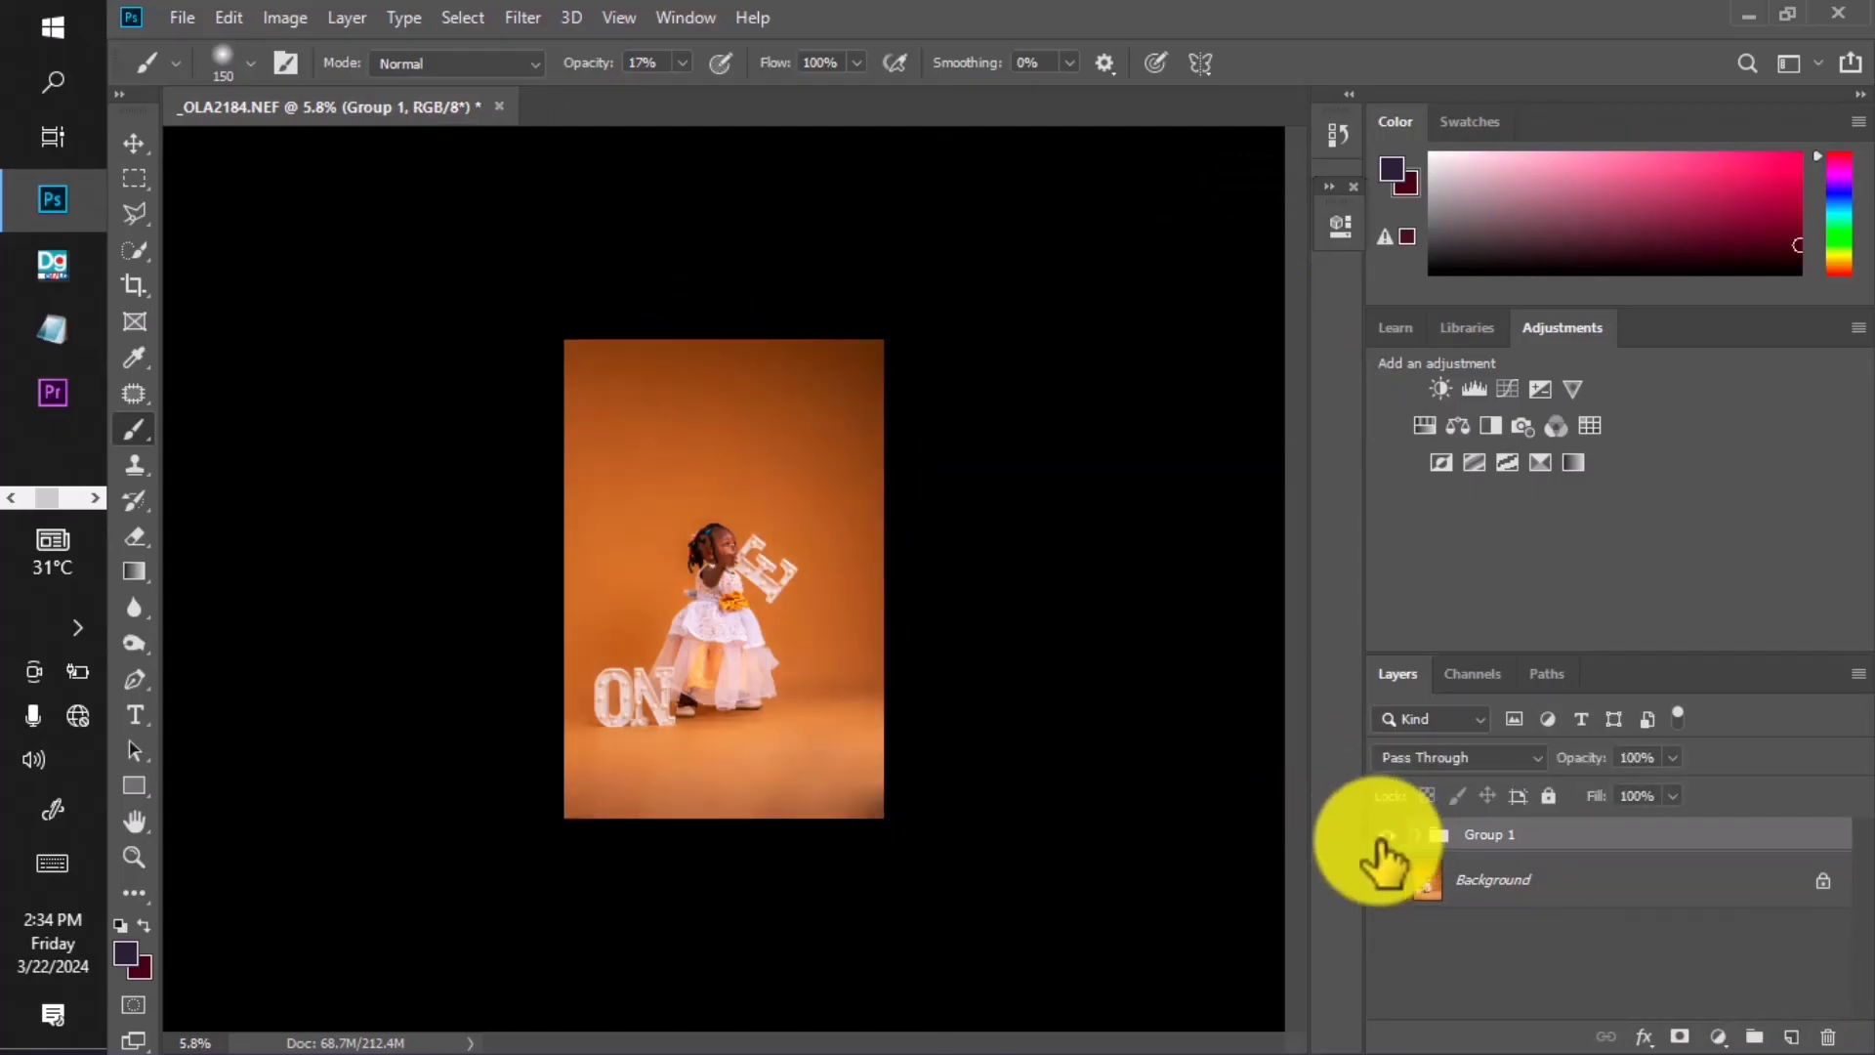
{"action": "left_click", "coordinate": [1340, 137]}
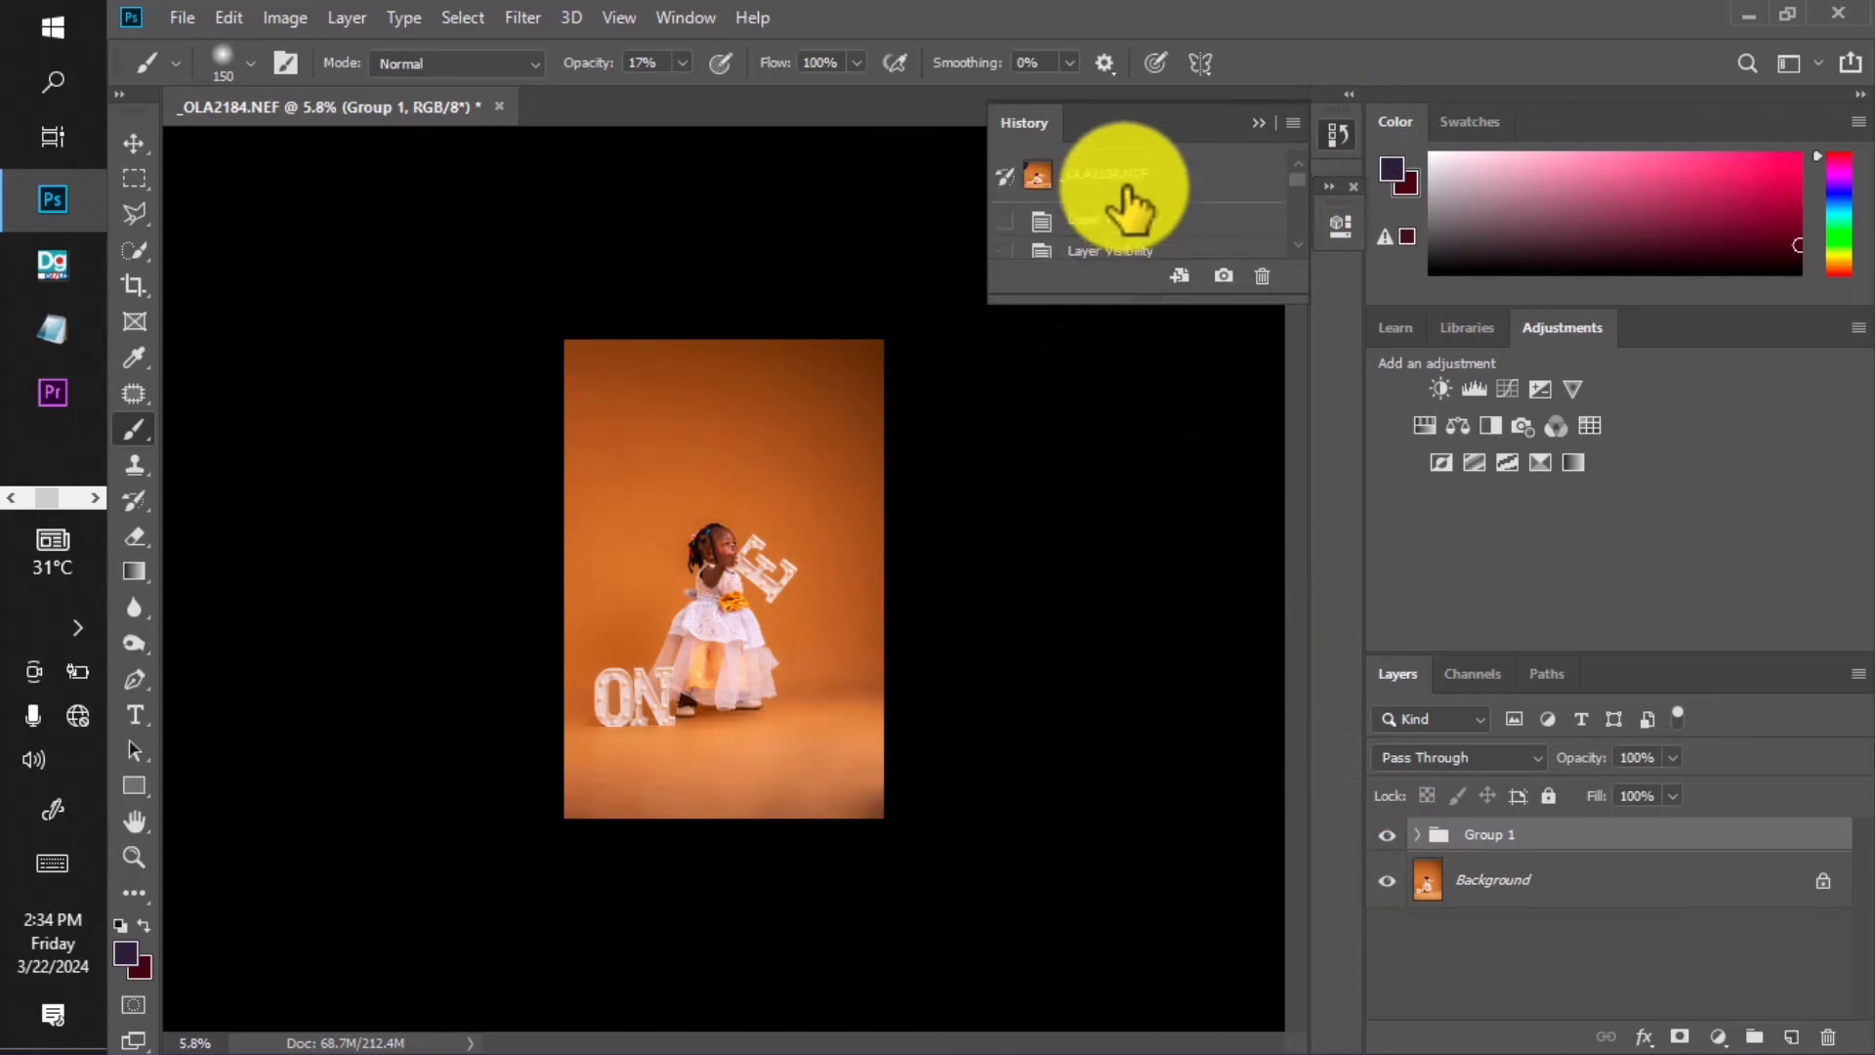
{"action": "left_click", "coordinate": [1123, 181]}
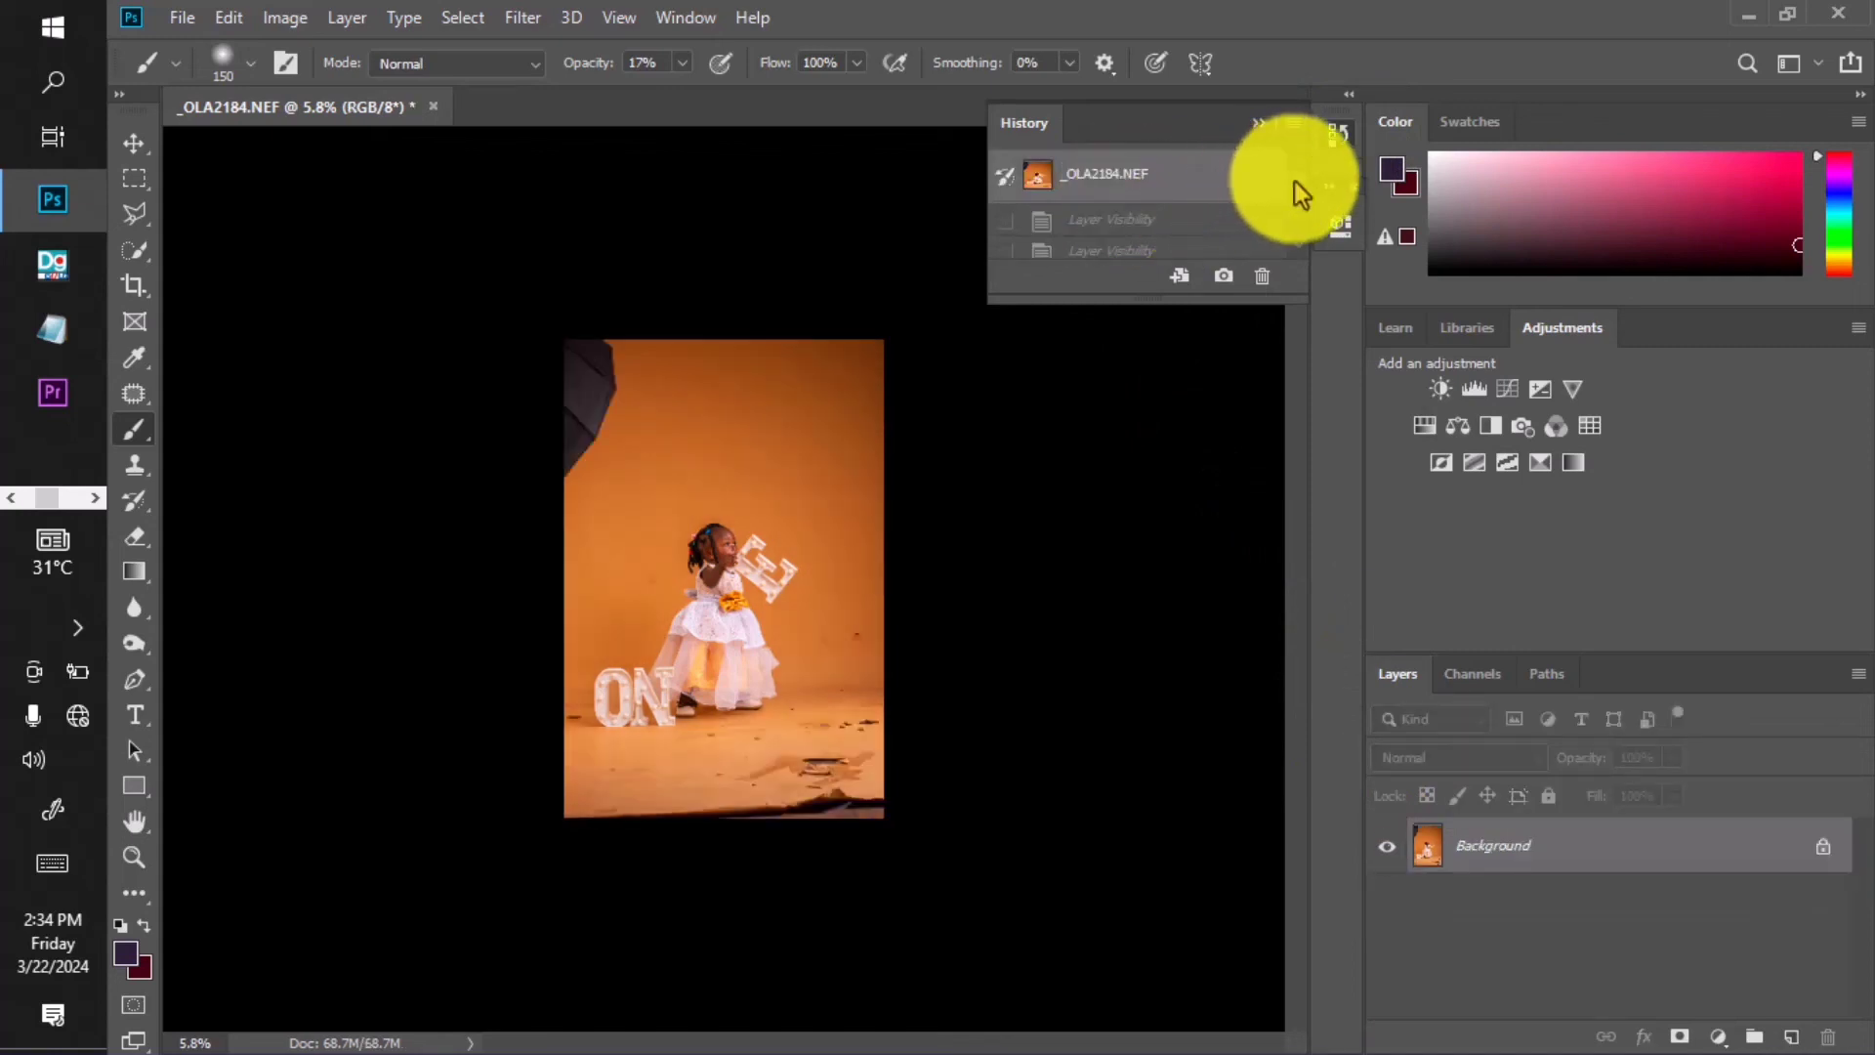
{"action": "scroll", "coordinate": [1304, 195], "scroll_direction": "down", "scroll_amount": 2}
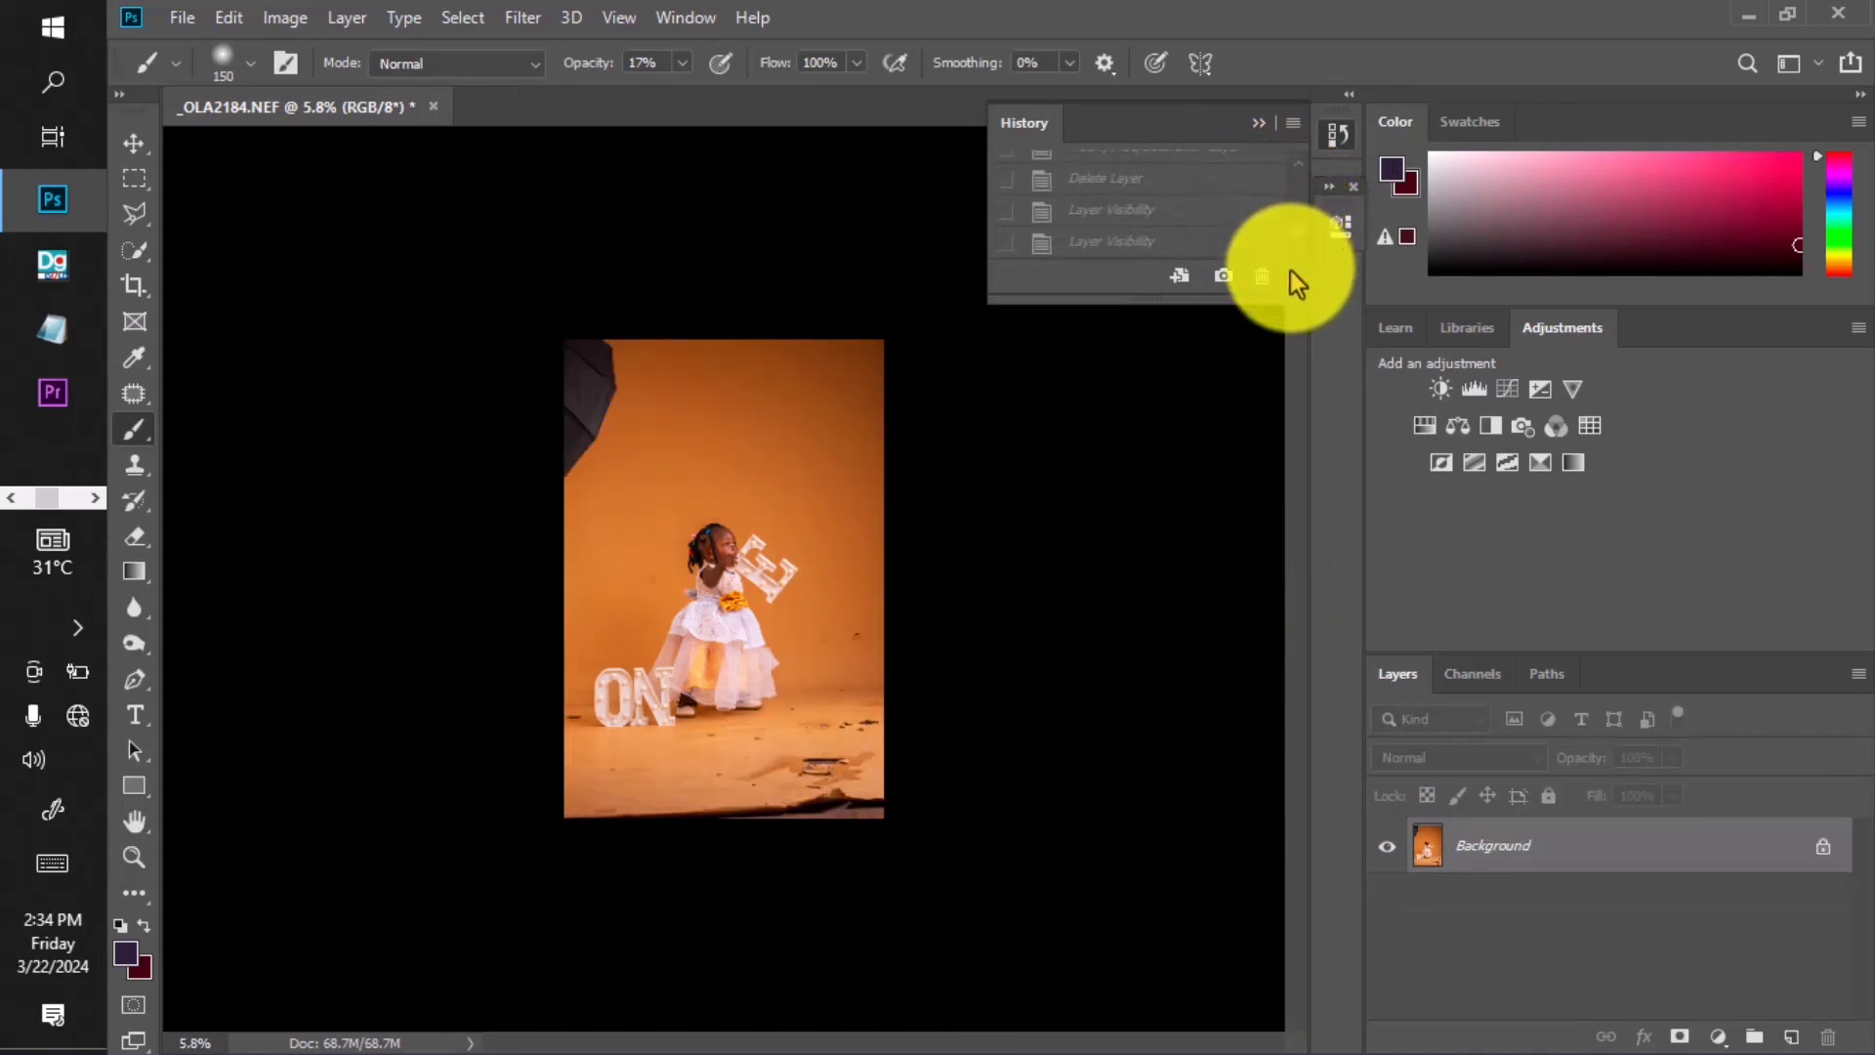
{"action": "left_click", "coordinate": [1211, 242]}
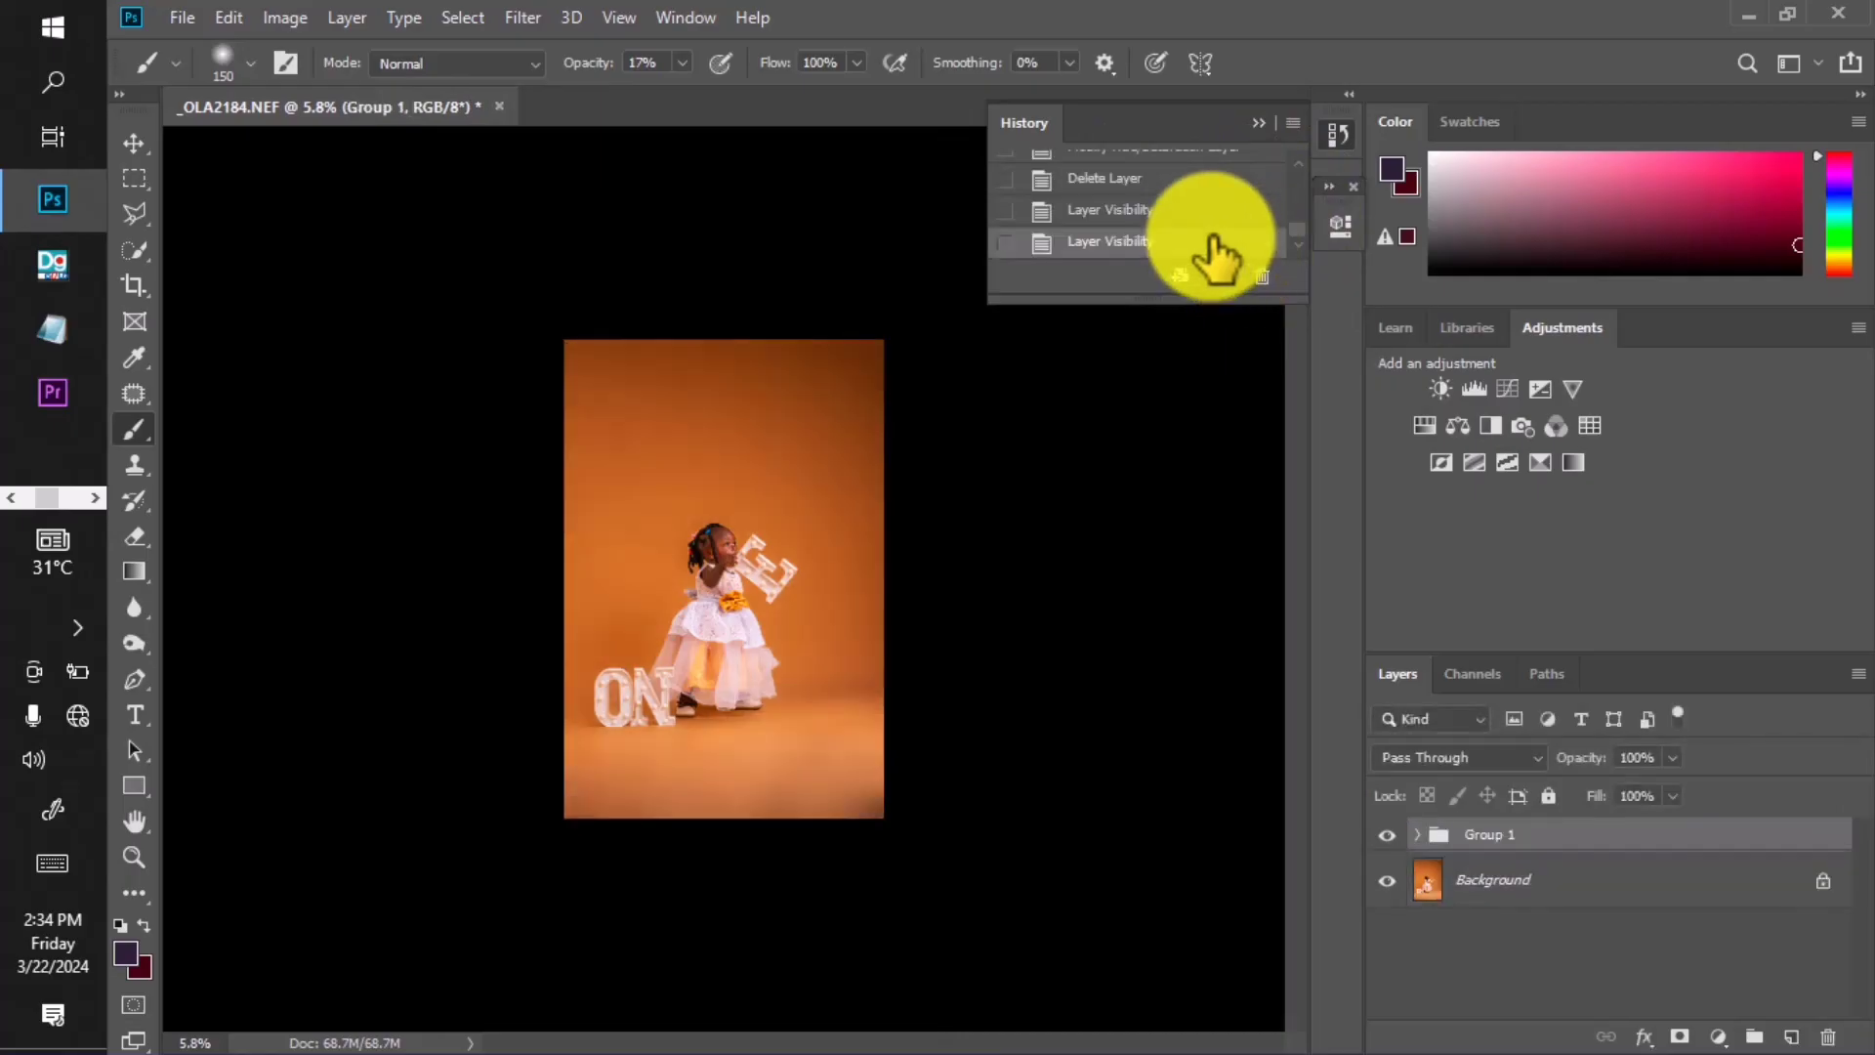
{"action": "left_click", "coordinate": [1261, 125]}
Crop the image by pulling the bottom edge up and the top edge down.
{"action": "key", "text": "c"}
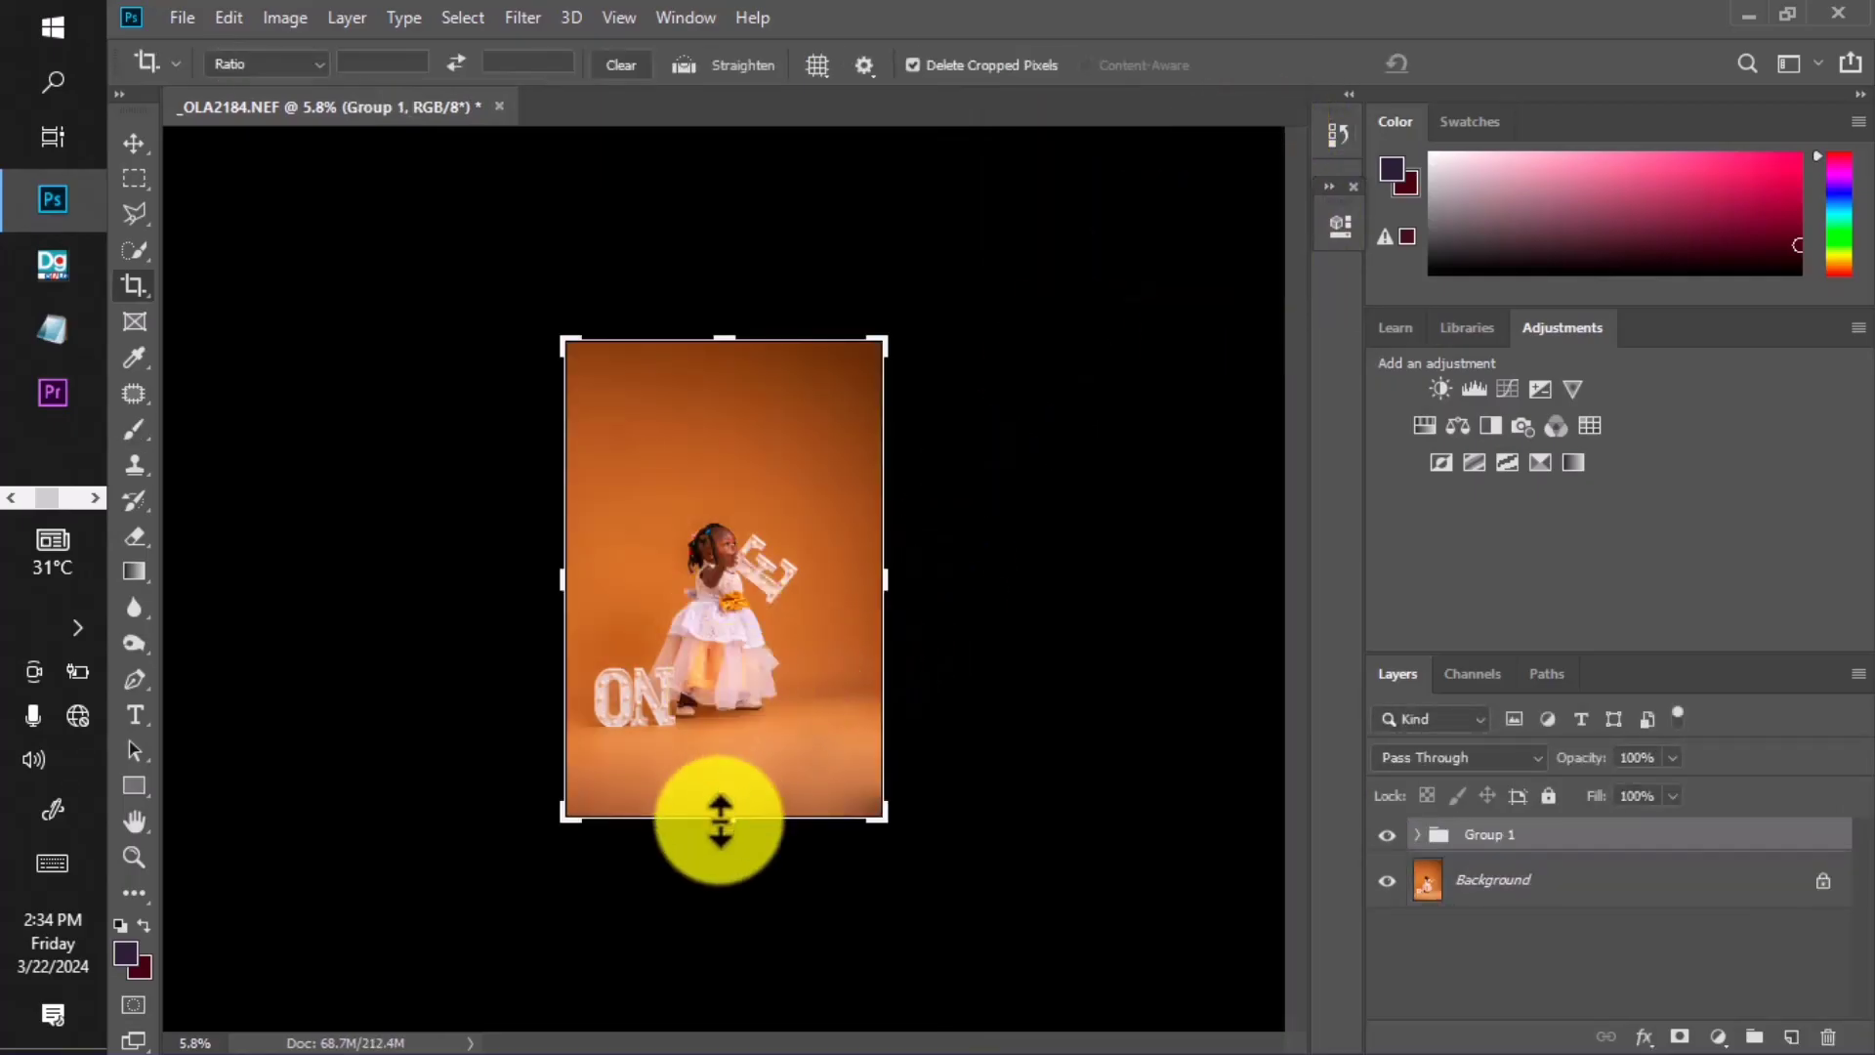
{"action": "left_click_drag", "start_coordinate": [720, 815], "coordinate": [716, 797]}
{"action": "left_click_drag", "start_coordinate": [753, 336], "coordinate": [734, 354]}
{"action": "key", "text": "Return"}
Choose the Patch tool and zoom in on the floor and ONE letters.
{"action": "left_click", "coordinate": [133, 394]}
{"action": "scroll", "coordinate": [743, 527], "scroll_direction": "up", "scroll_amount": 2}
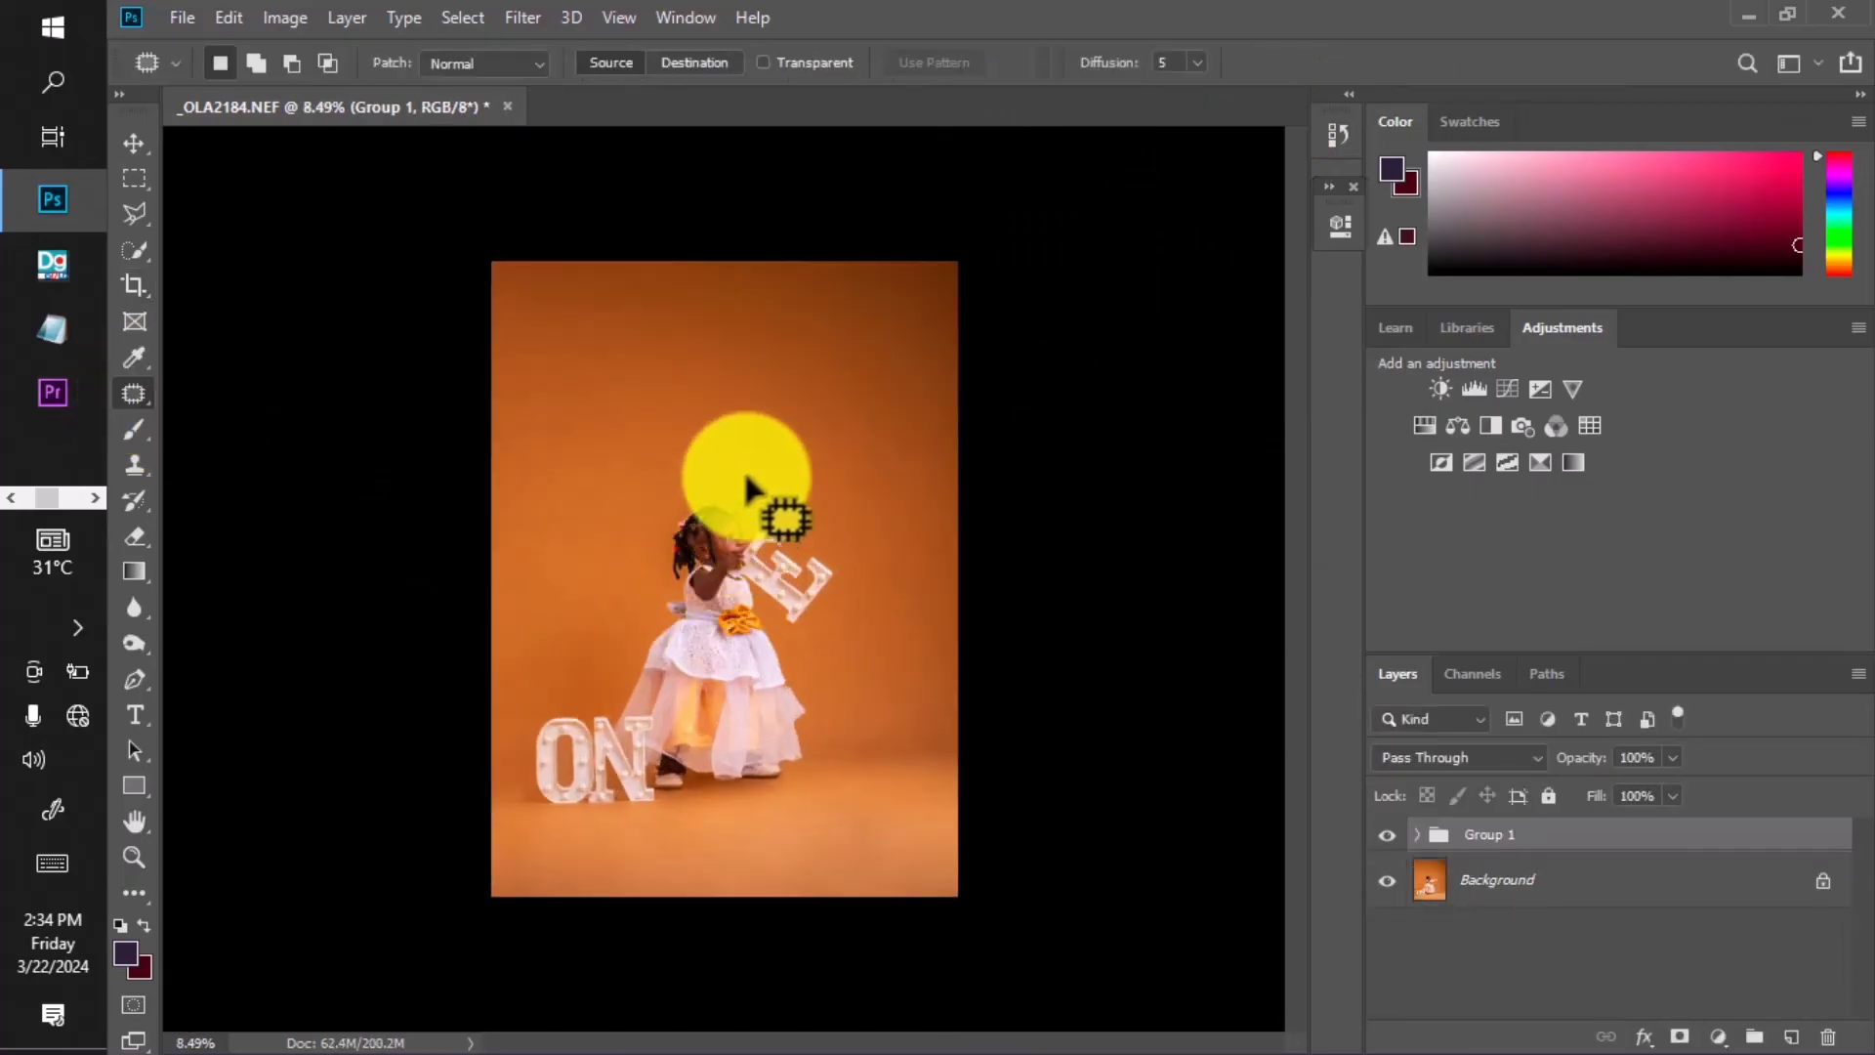
{"action": "scroll", "coordinate": [769, 491], "scroll_direction": "down", "scroll_amount": 1}
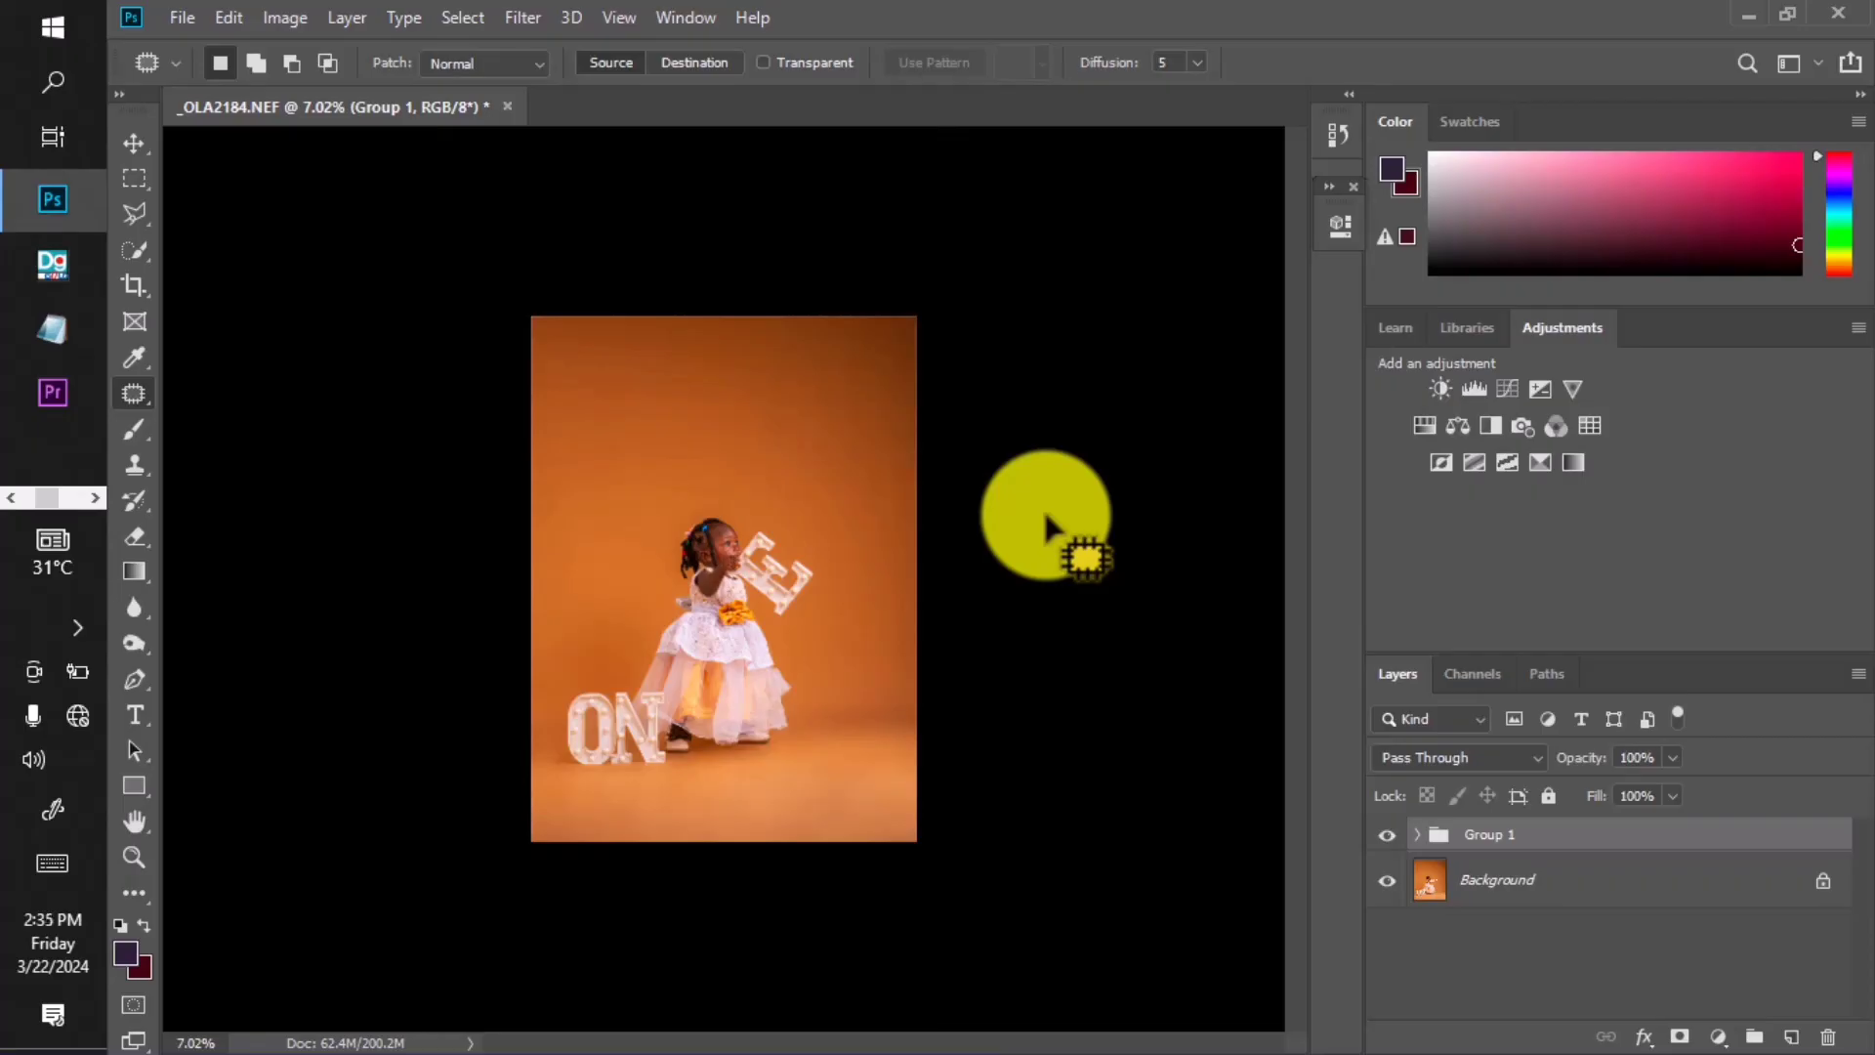
{"action": "scroll", "coordinate": [839, 728], "scroll_direction": "up", "scroll_amount": 5}
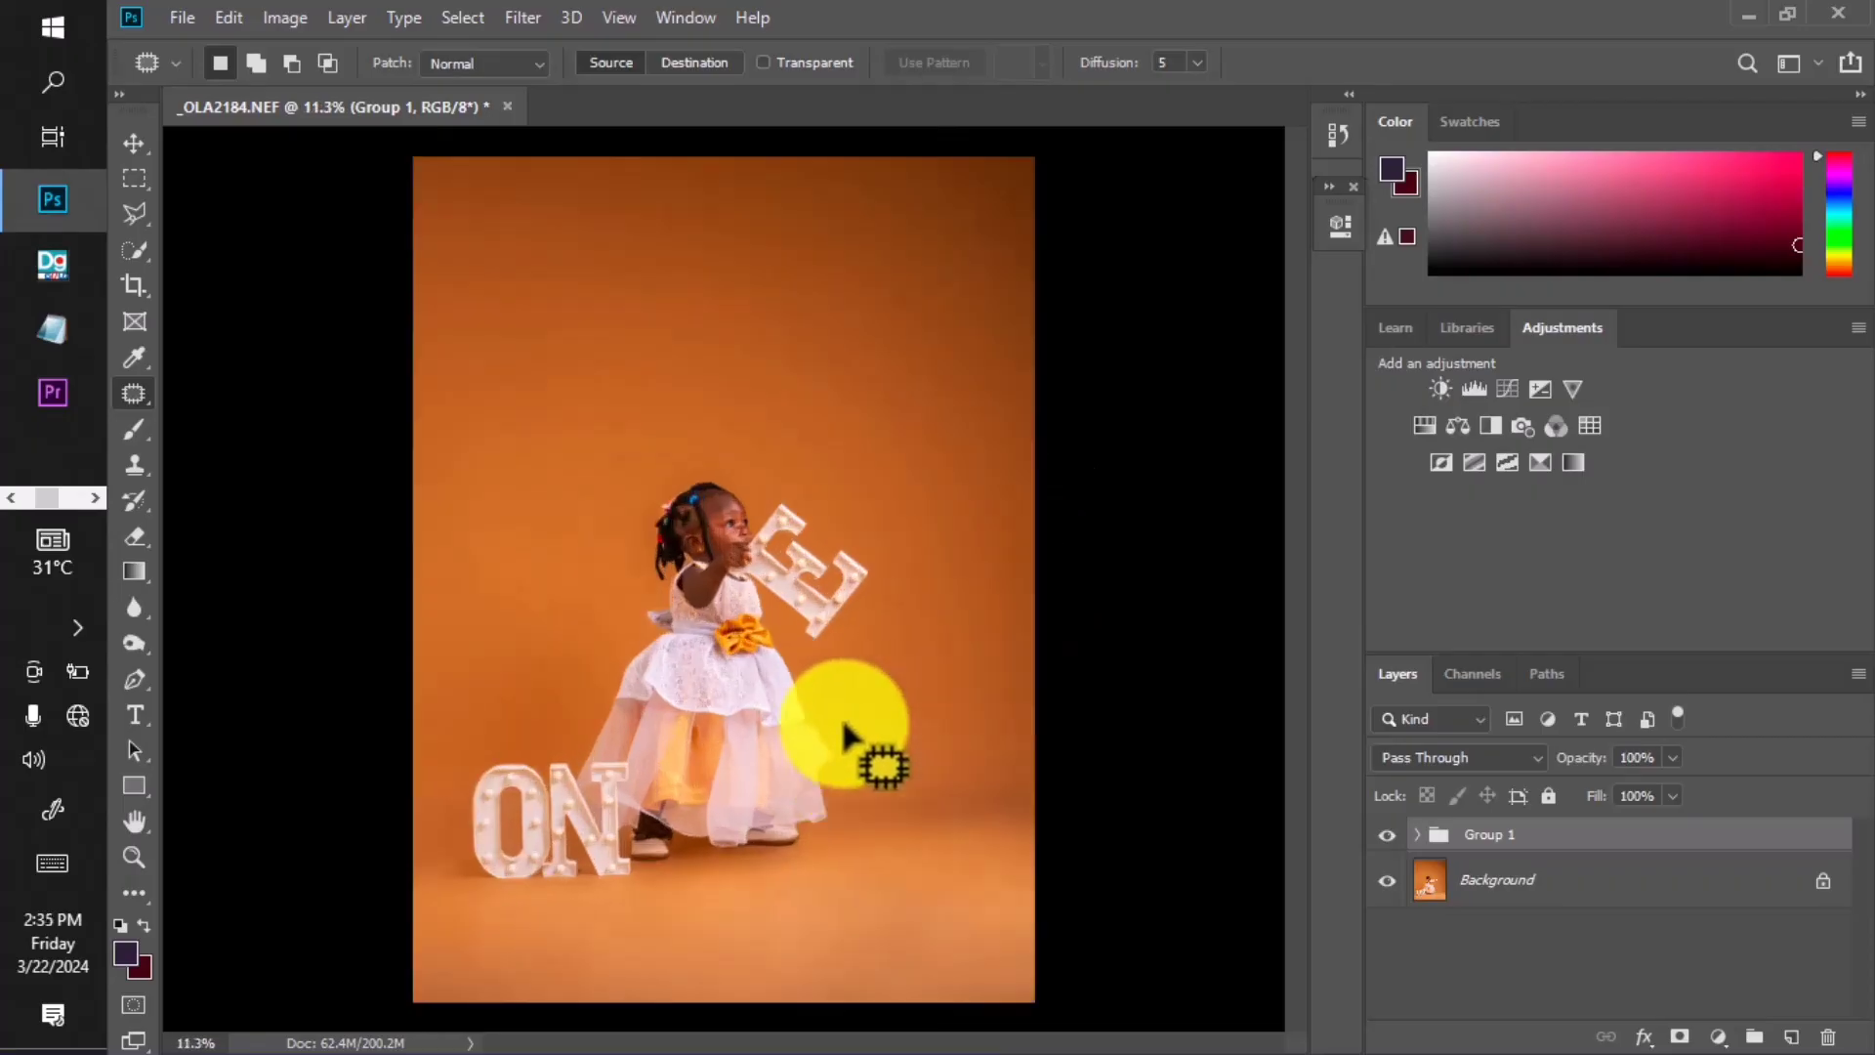
{"action": "scroll", "coordinate": [846, 733], "scroll_direction": "up", "scroll_amount": 3}
{"action": "left_click_drag", "start_coordinate": [852, 732], "coordinate": [850, 418]}
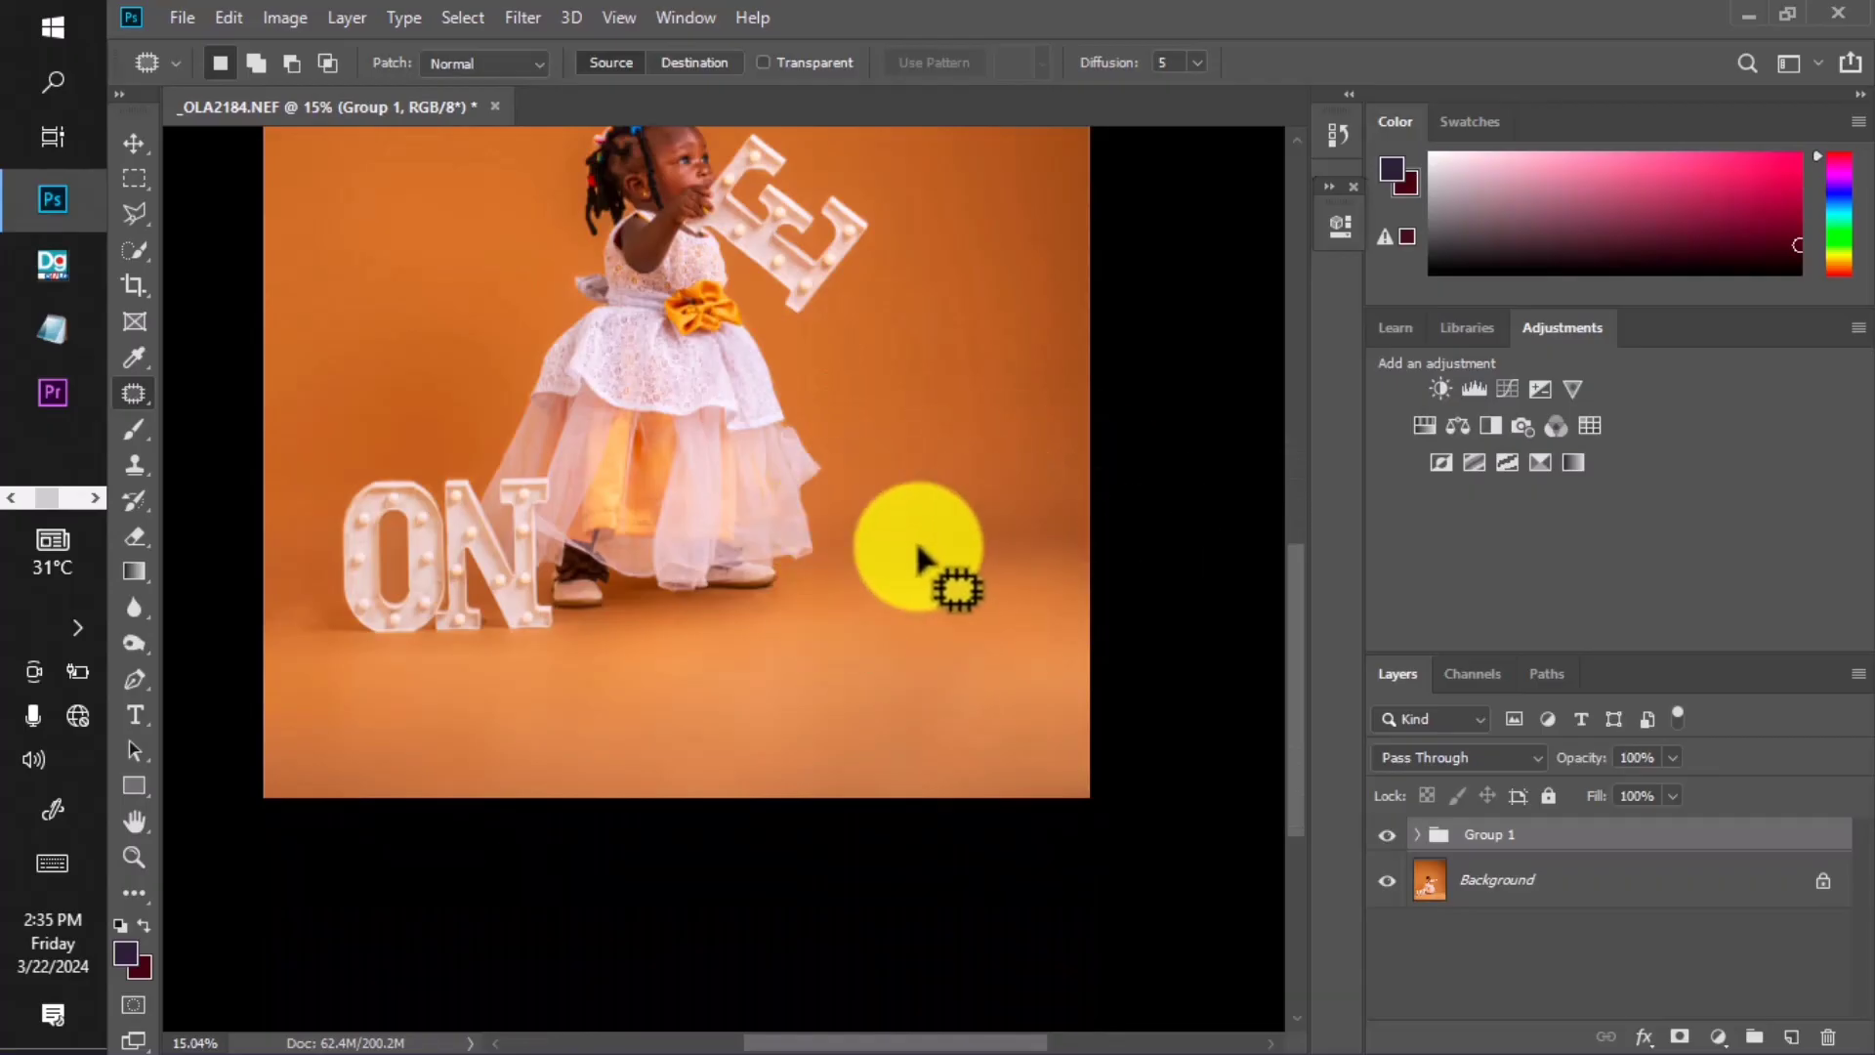
{"action": "scroll", "coordinate": [918, 559], "scroll_direction": "down", "scroll_amount": 5}
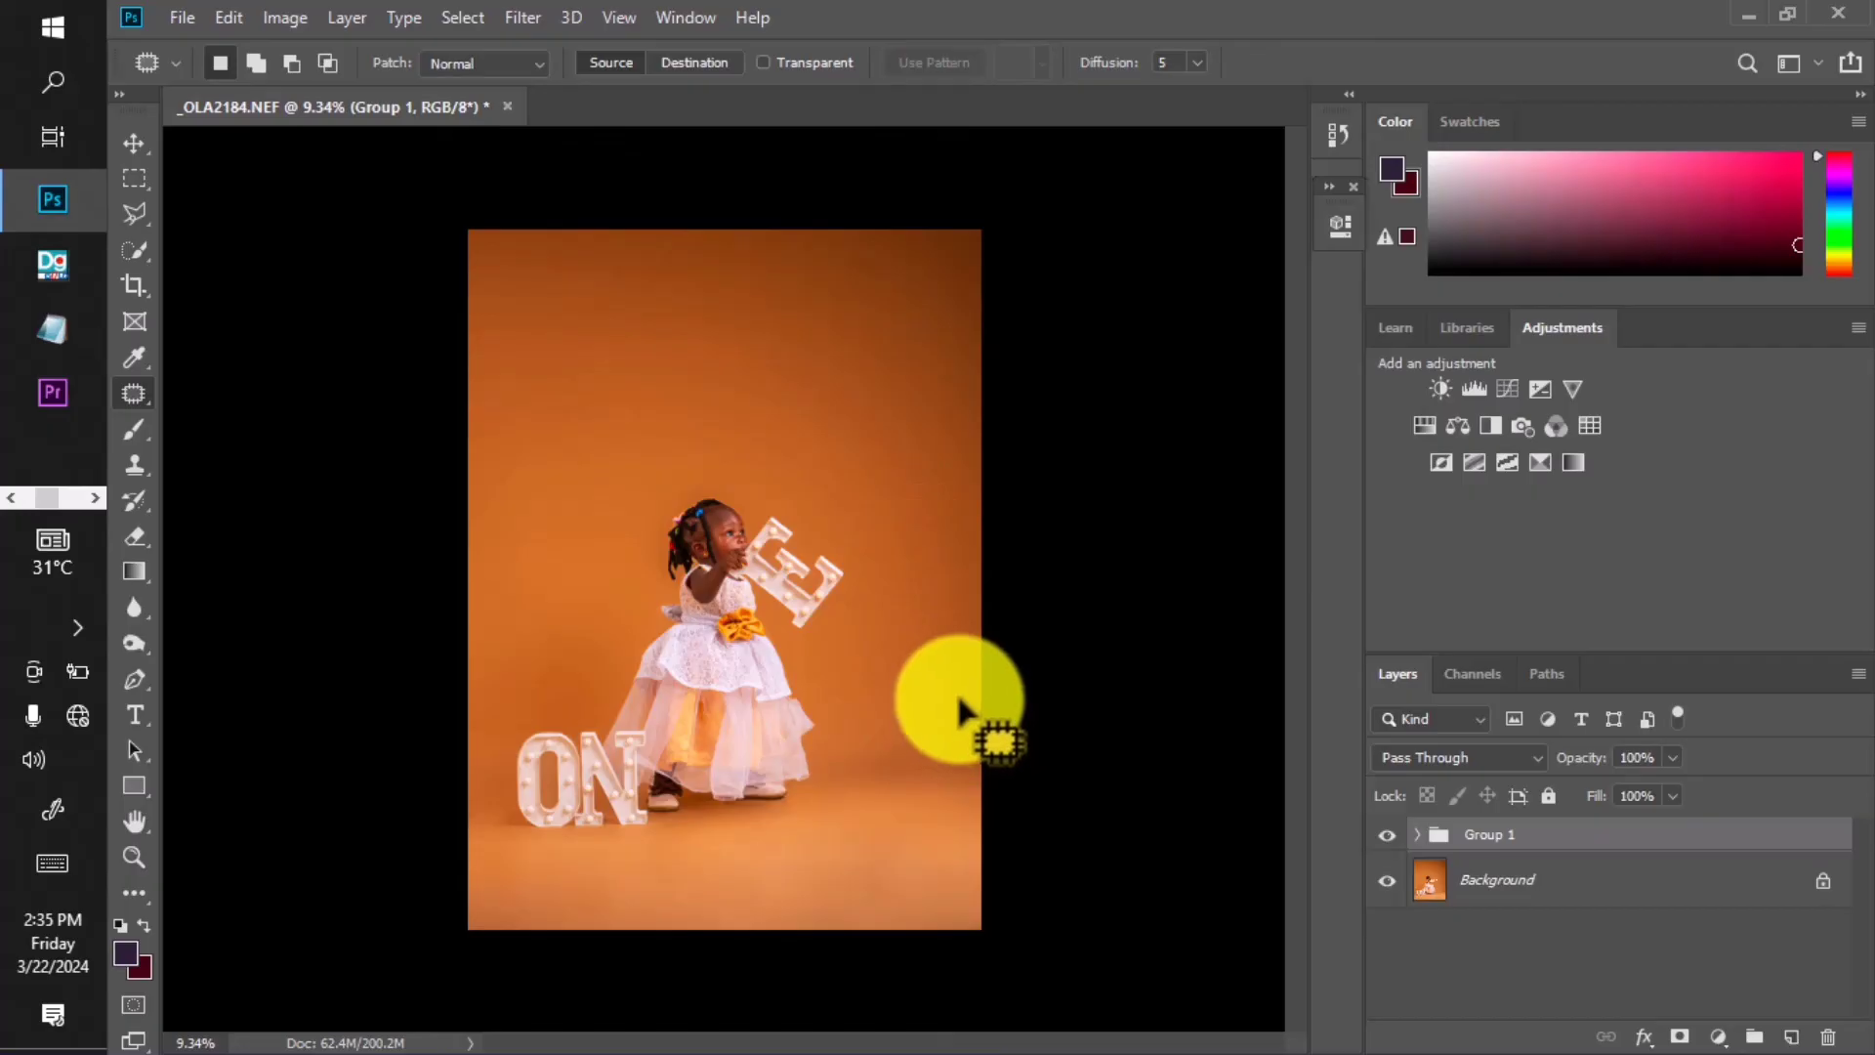
{"action": "scroll", "coordinate": [962, 721], "scroll_direction": "down", "scroll_amount": 1}
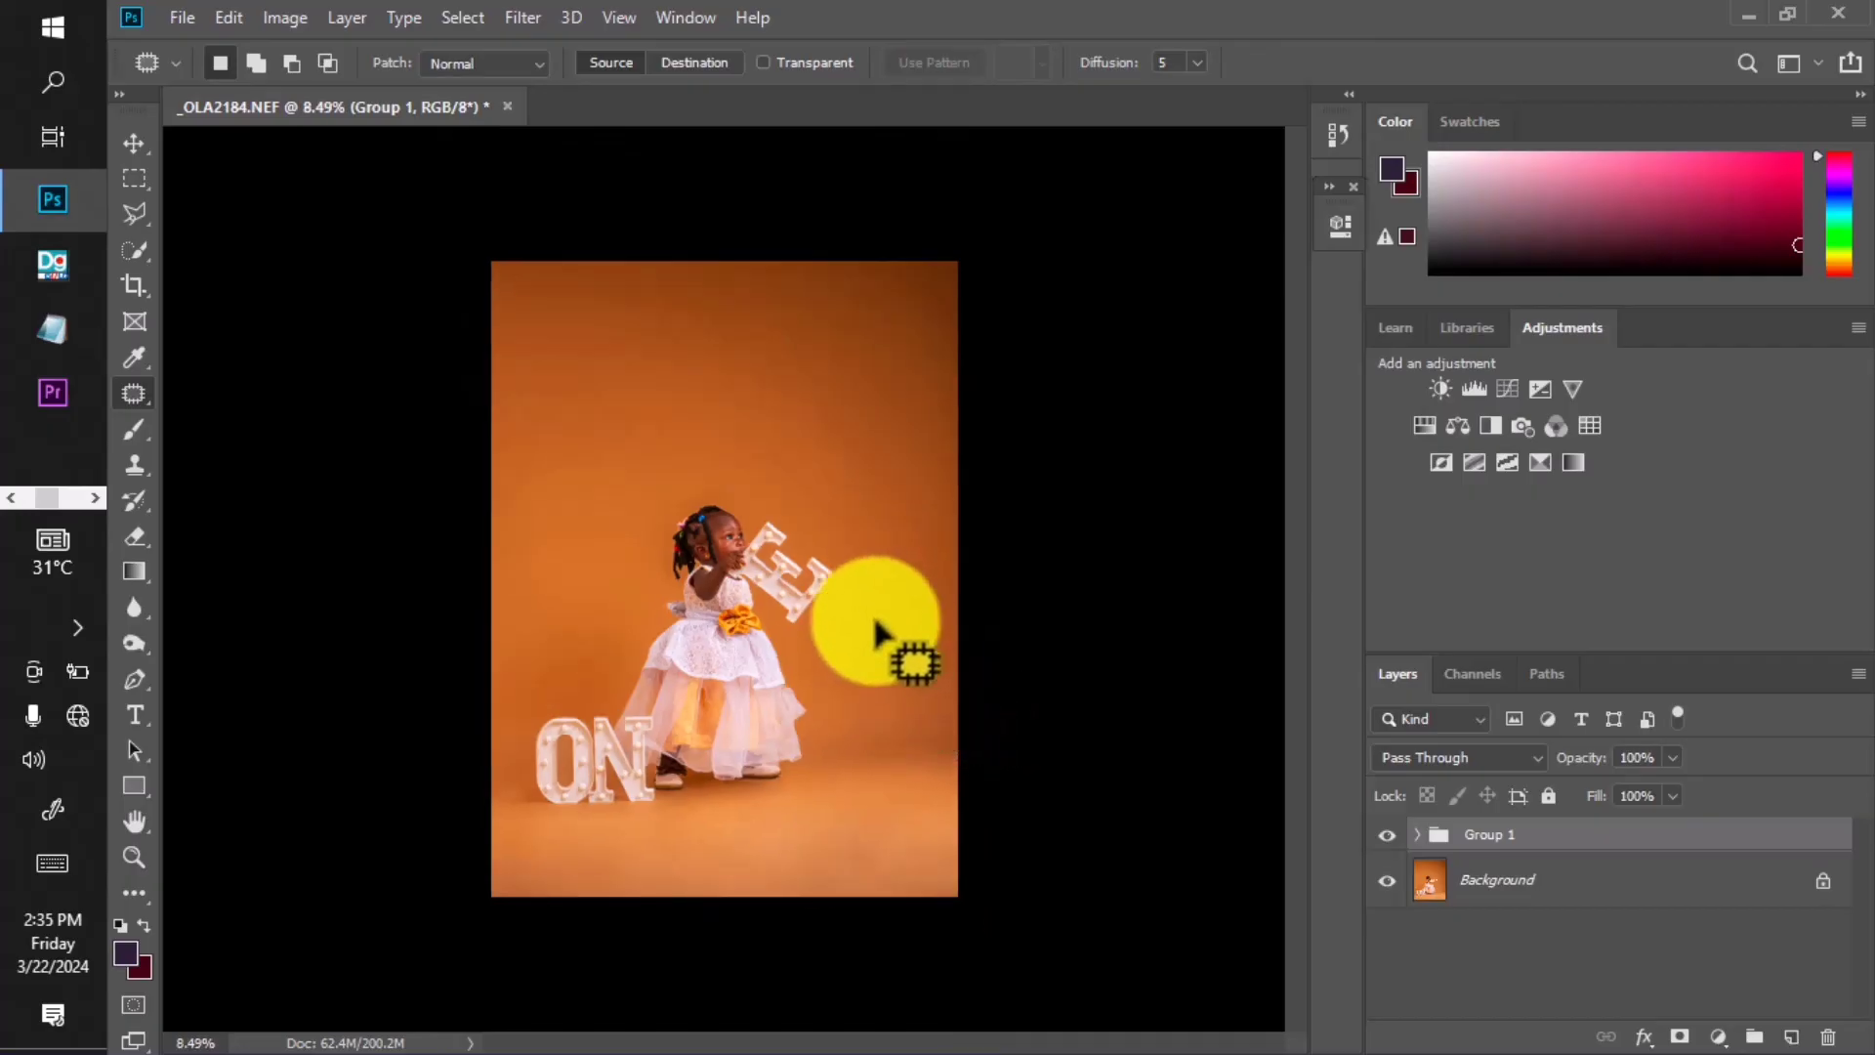